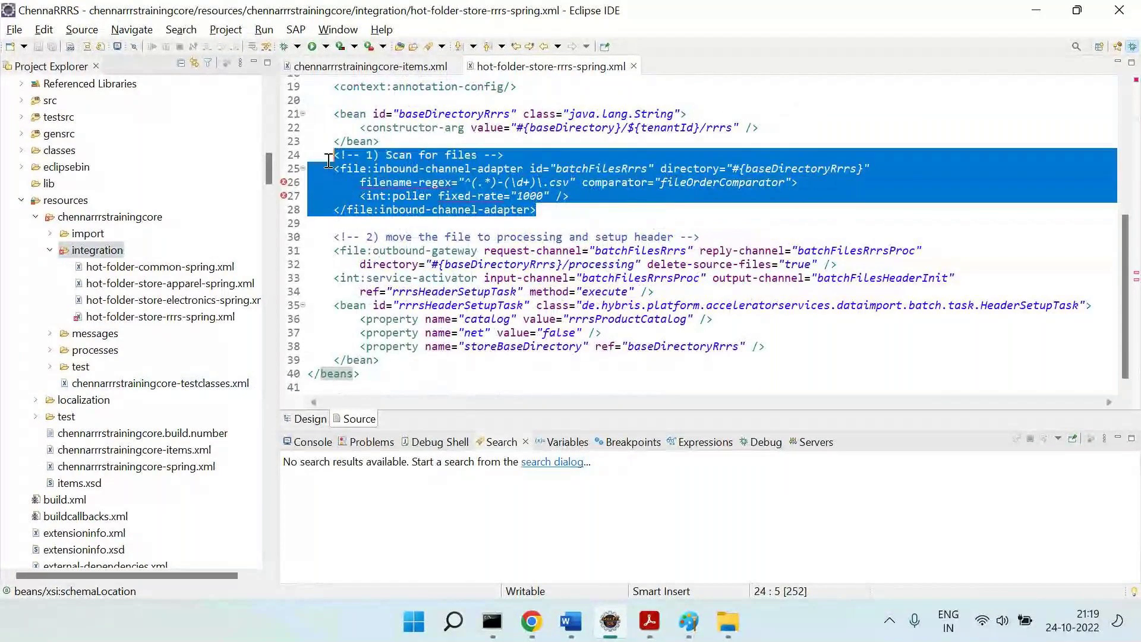
Review the file-scanning block and select the baseDirectoryRrrs bean lines, then bring up the Word notes.
click(565, 182)
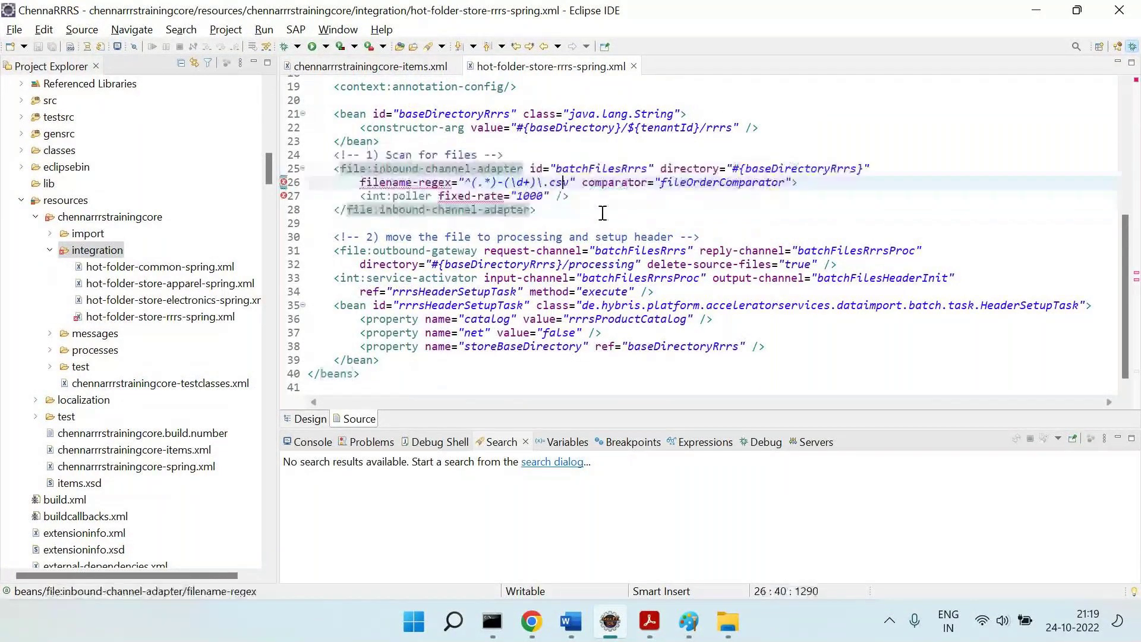
scroll(603, 212, up, 4)
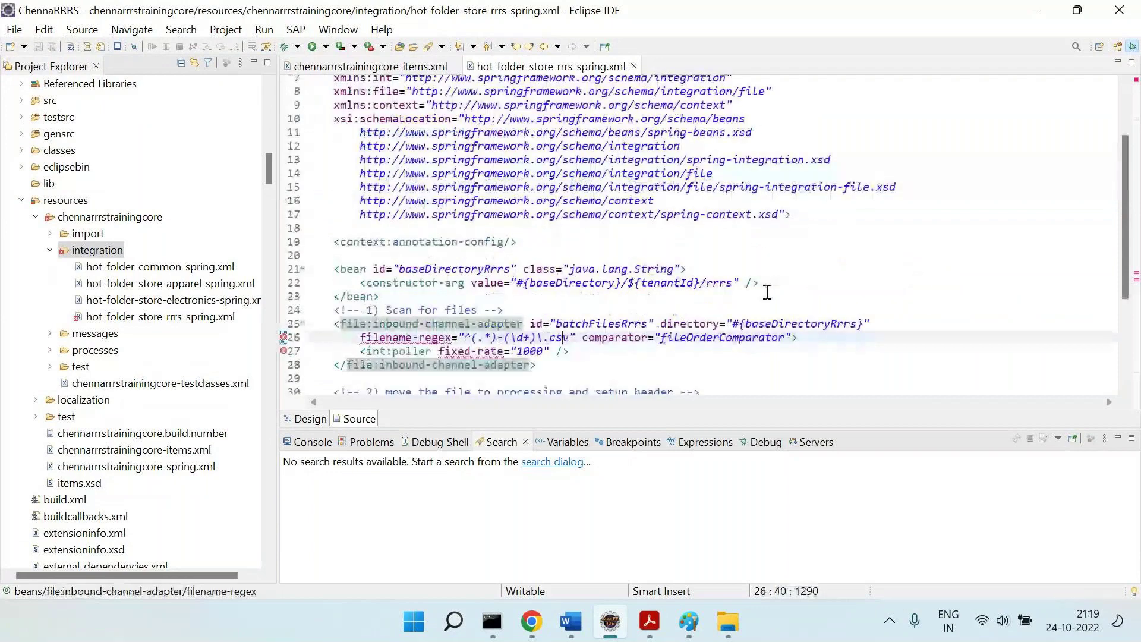
drag(761, 283, 308, 256)
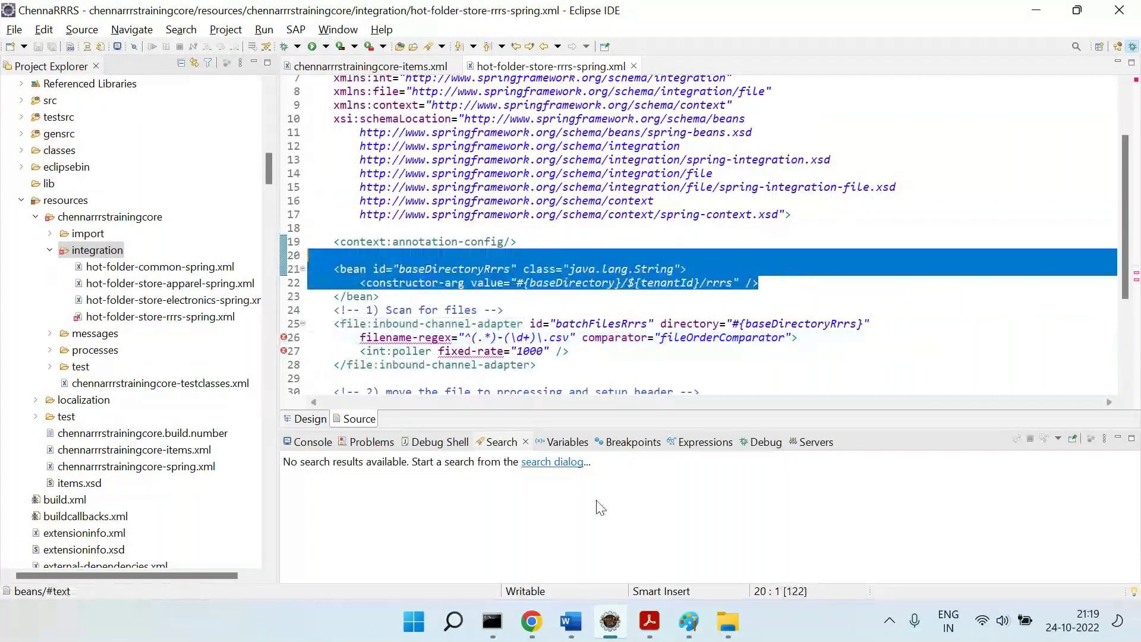
click(571, 622)
Add the indented point '1] We specify file dropping Loc' to the Word notes, checking the Paint diagram.
scroll(392, 502, down, 2)
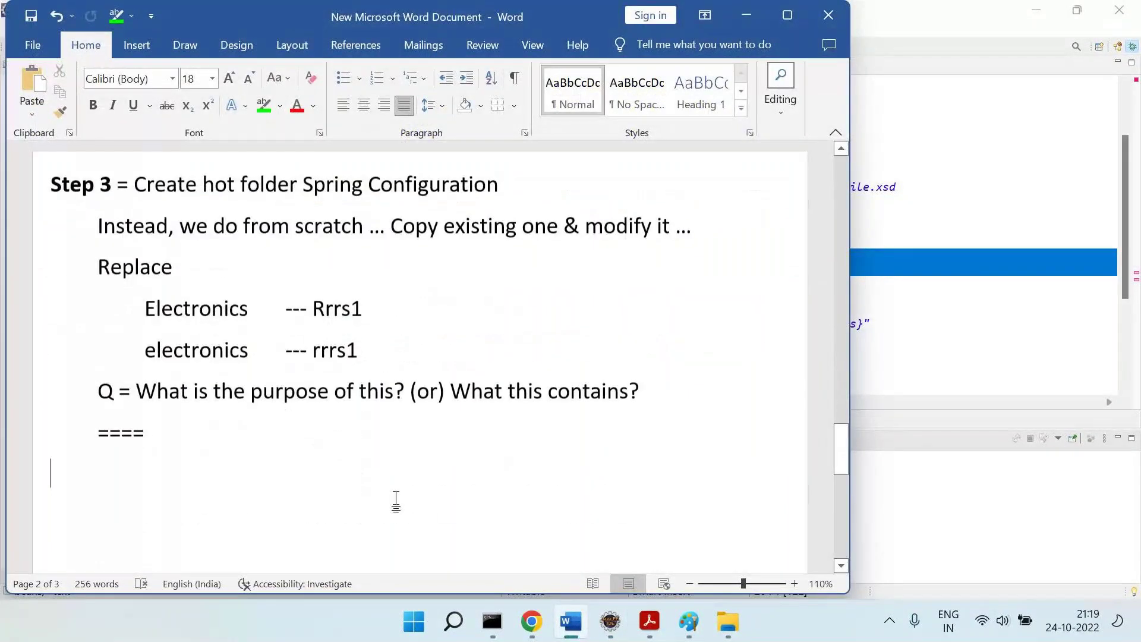
key(Tab)
text(1] )
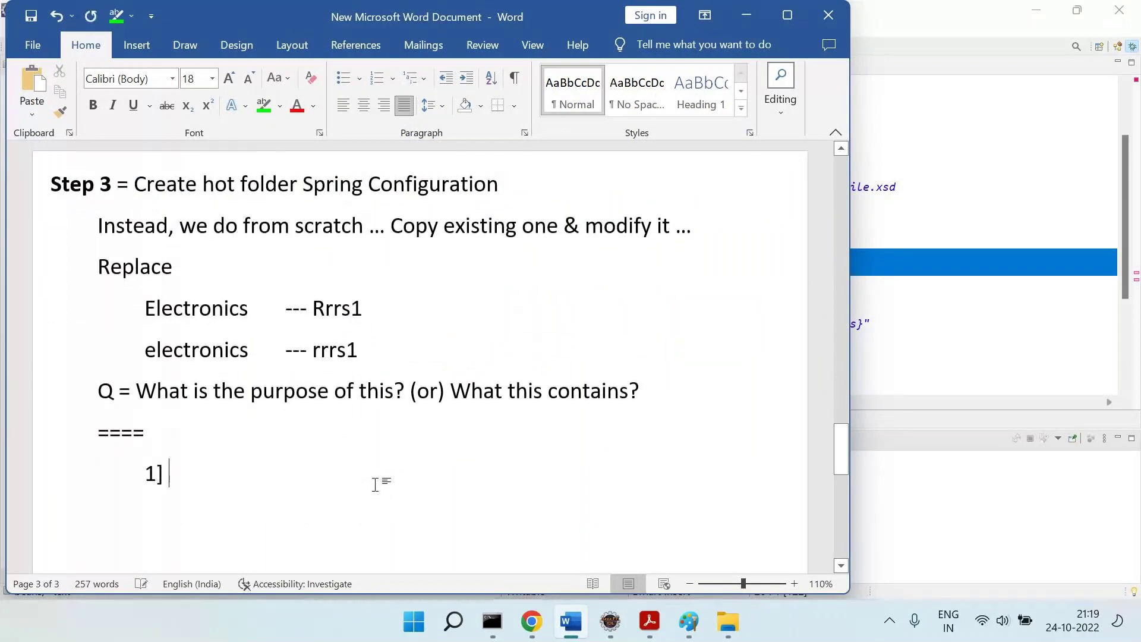
text(We specify he)
mouse_move(702, 631)
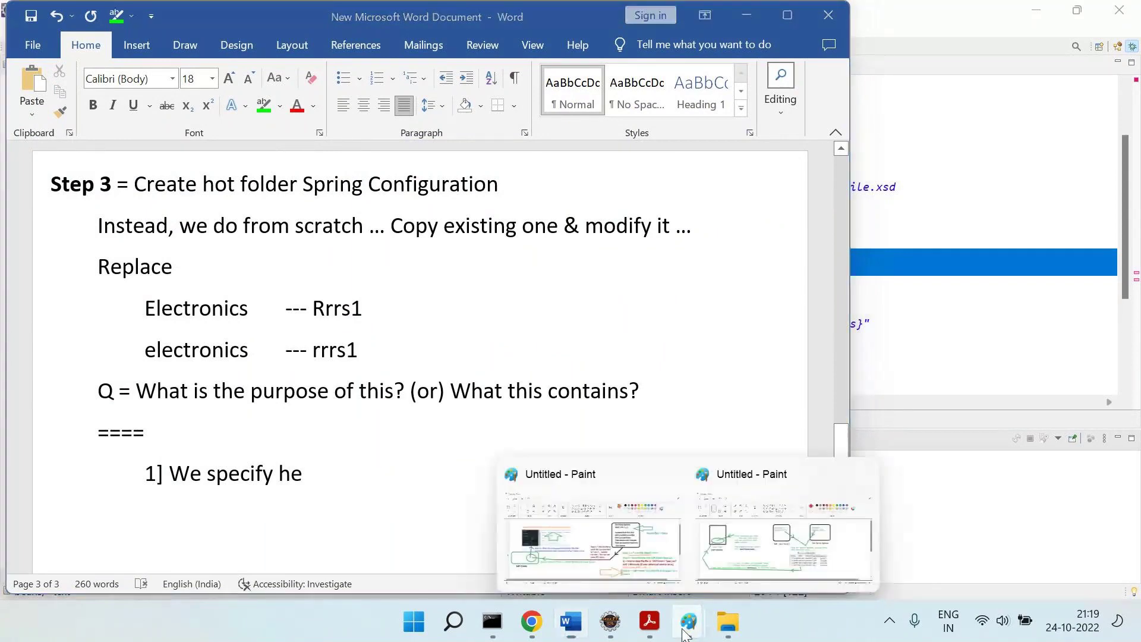
click(595, 523)
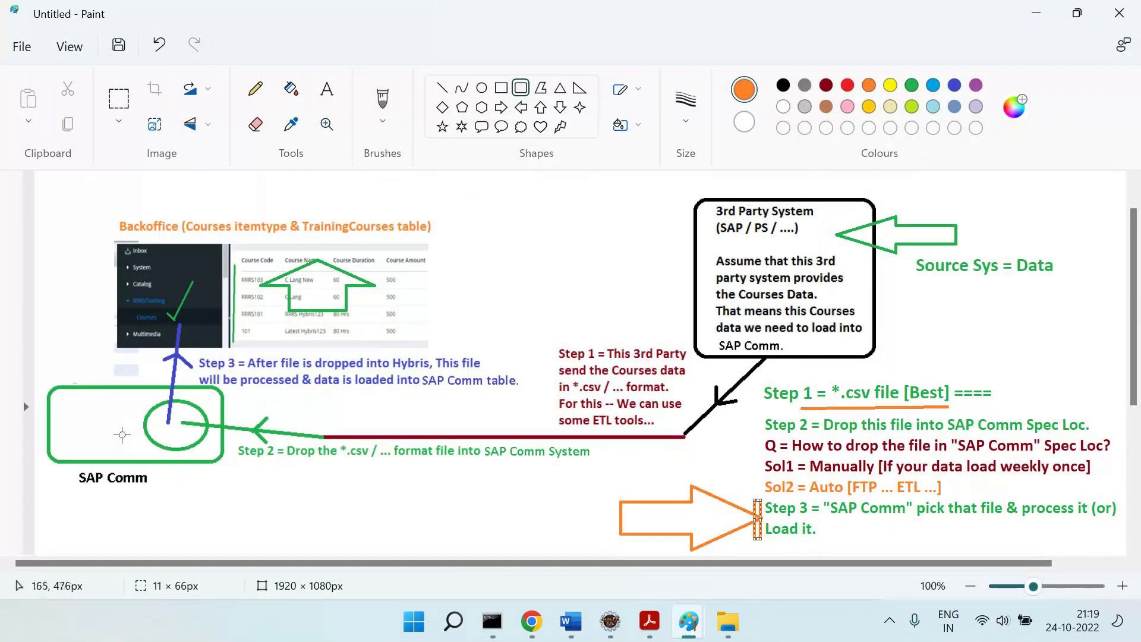
key(alt+Tab)
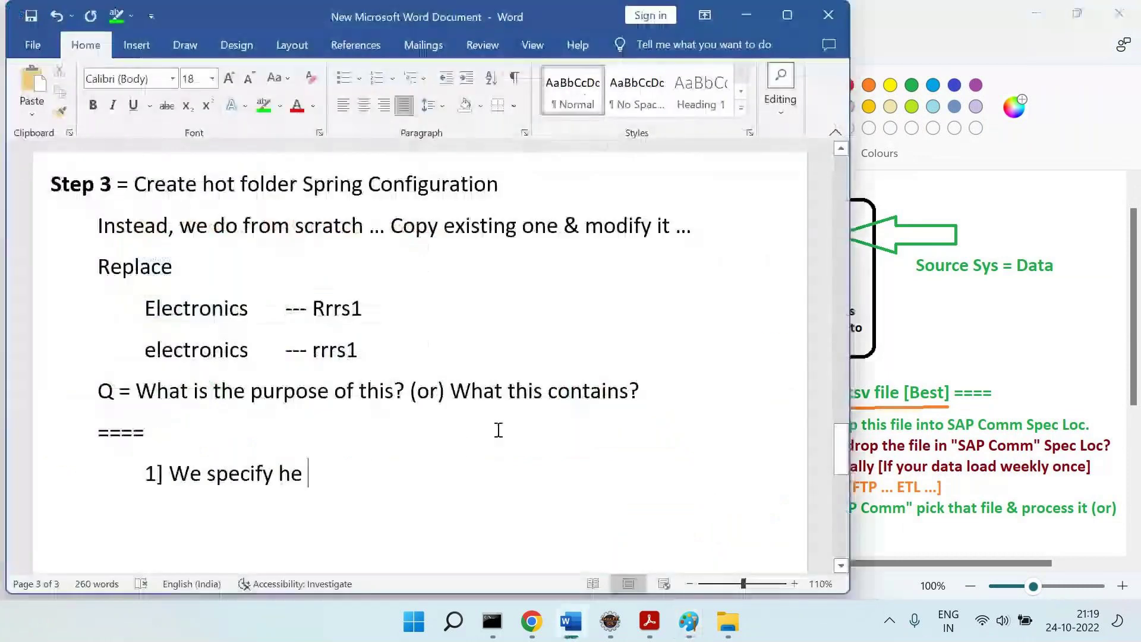
key(BackSpace)
key(BackSpace)
key(BackSpace)
text(file dro)
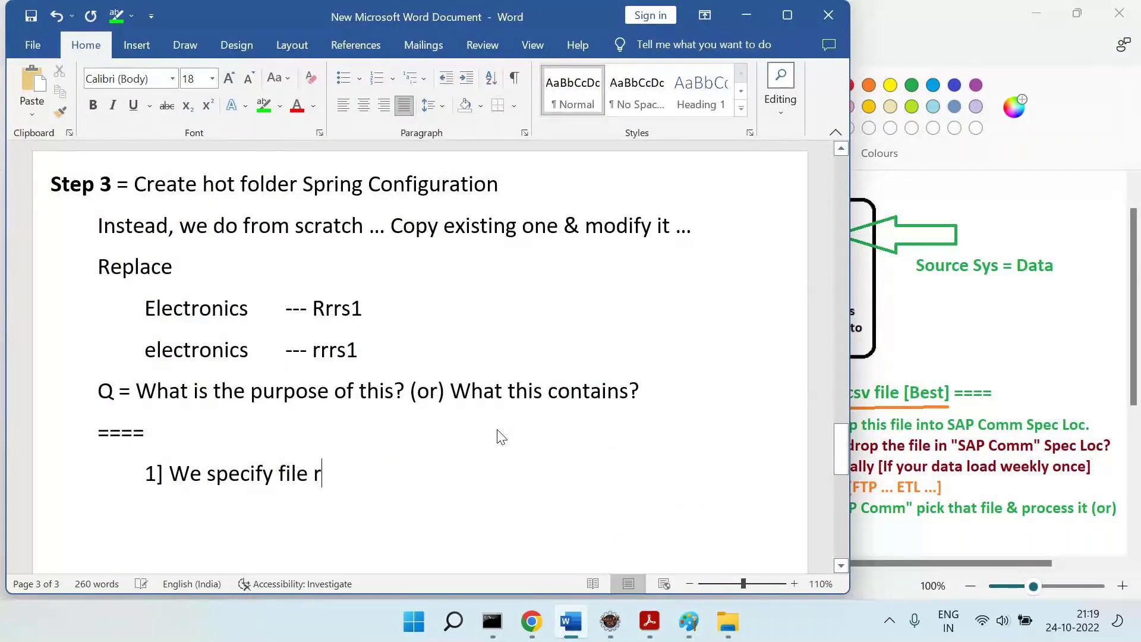
text(pping Loc)
key(Return)
key(alt+Tab)
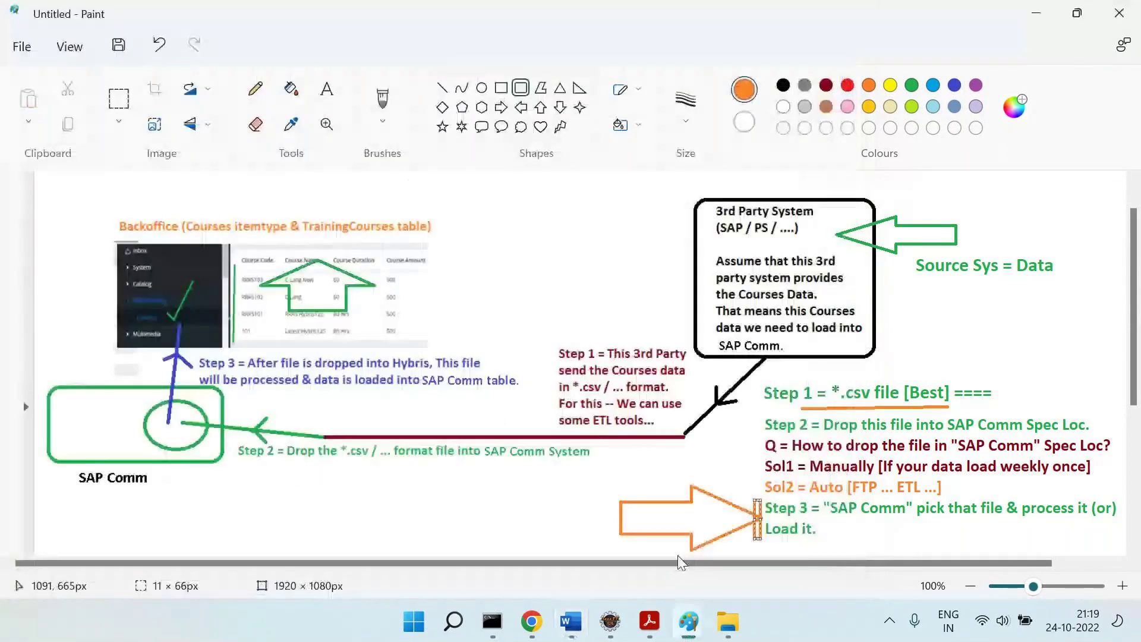
click(610, 621)
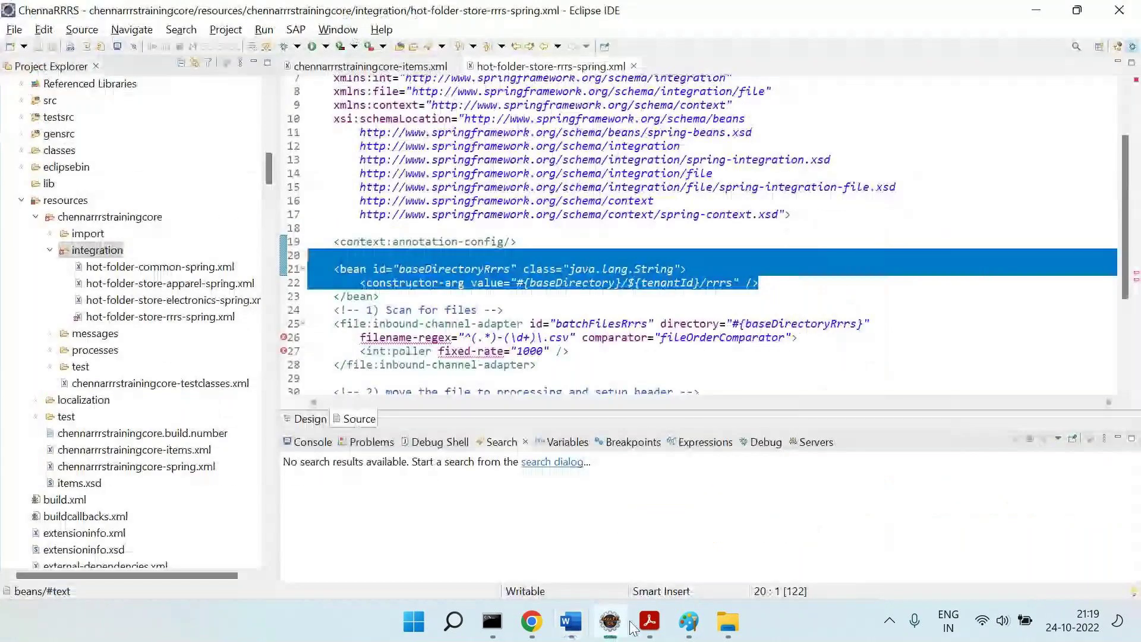
Examine the baseDirectoryRrrs bean and its '#{baseDirectory}/${tenantId}/rrrs' value piece by piece.
click(354, 283)
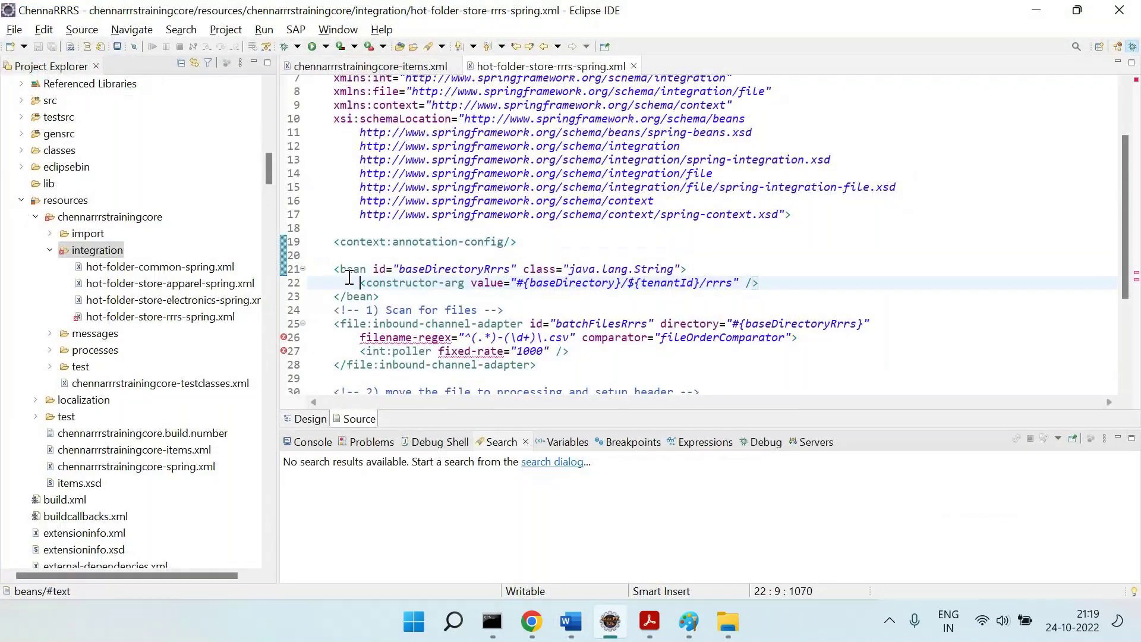
double_click(455, 268)
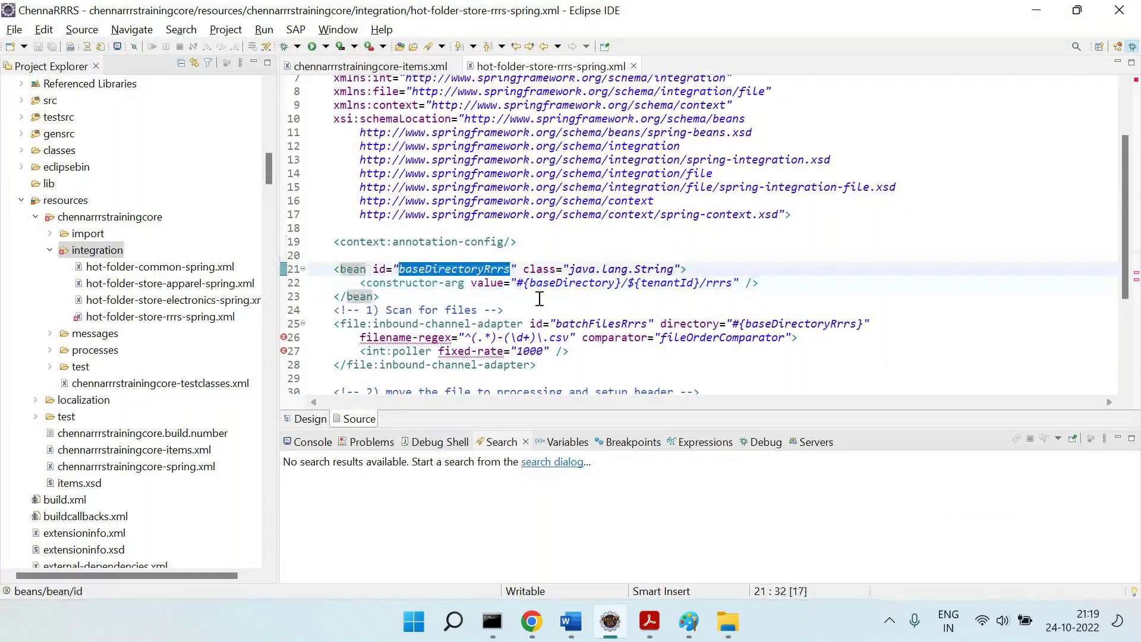
drag(530, 283, 618, 281)
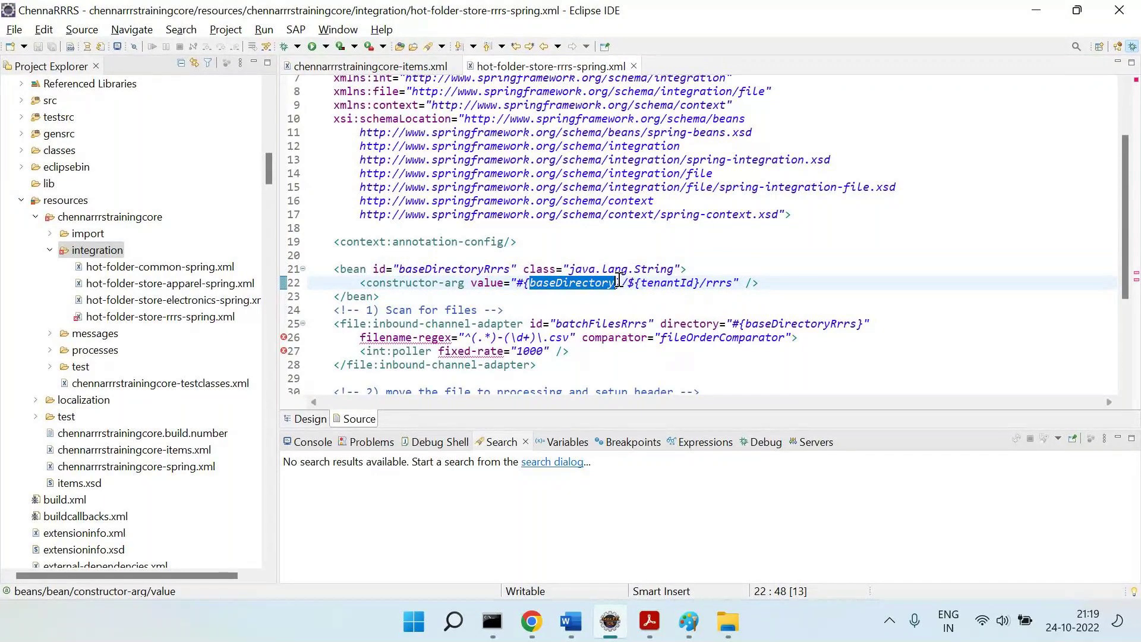
drag(633, 283, 695, 283)
double_click(716, 282)
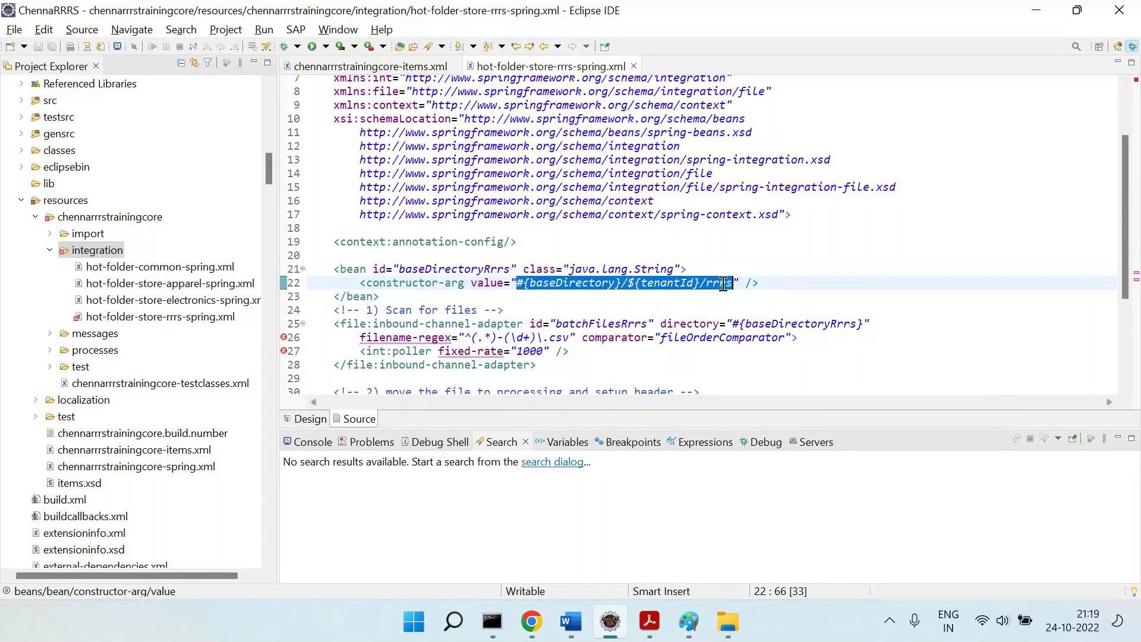
click(530, 290)
click(530, 285)
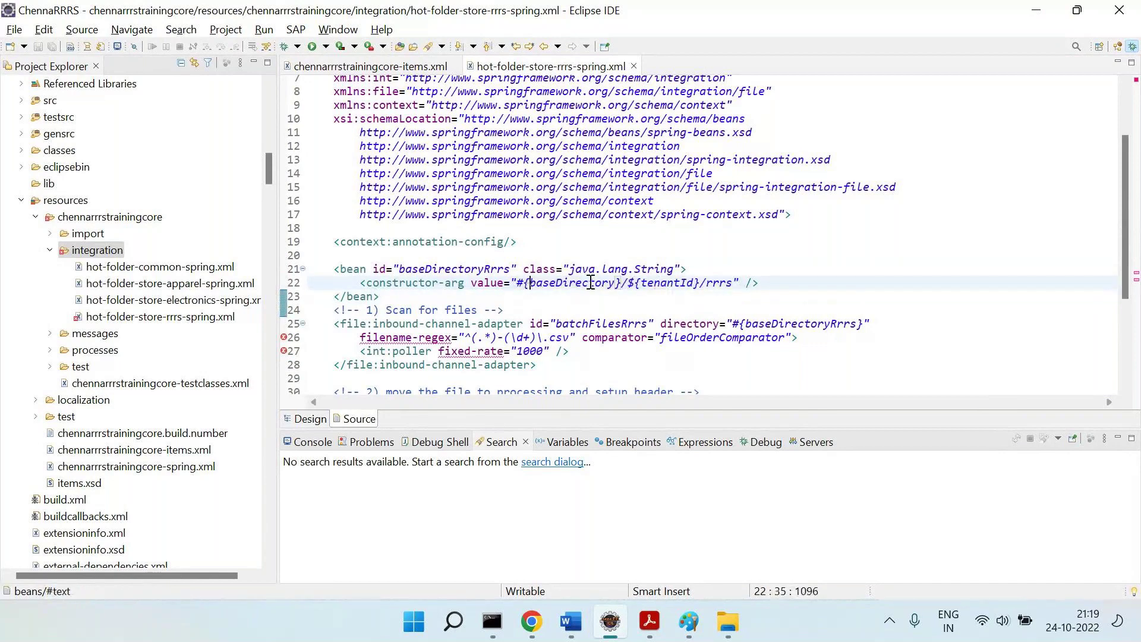
double_click(701, 283)
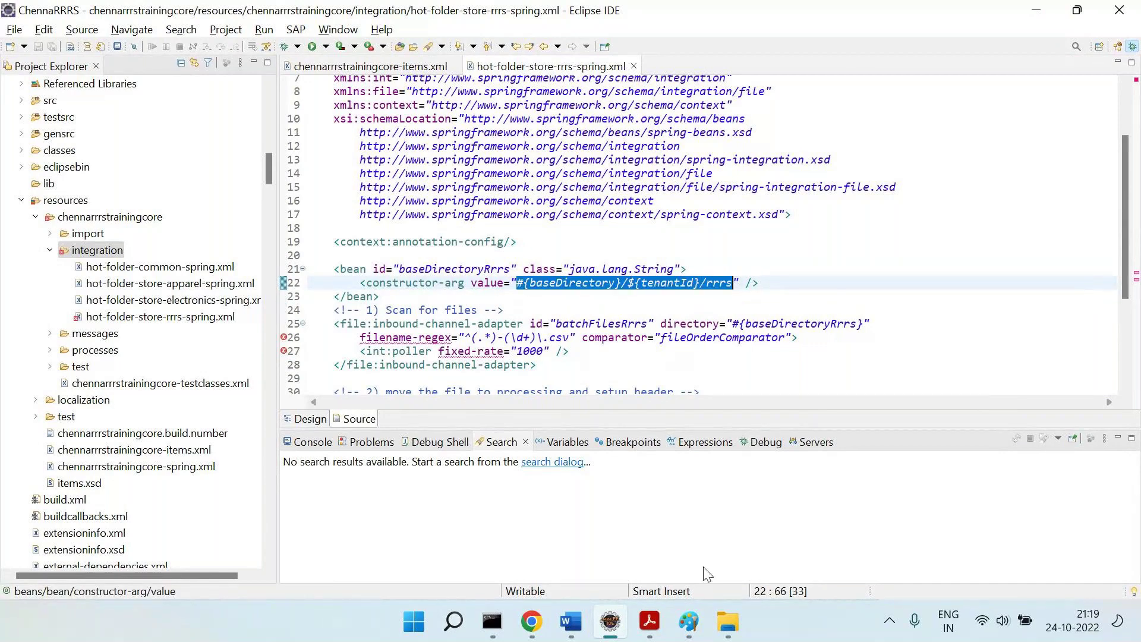
click(728, 622)
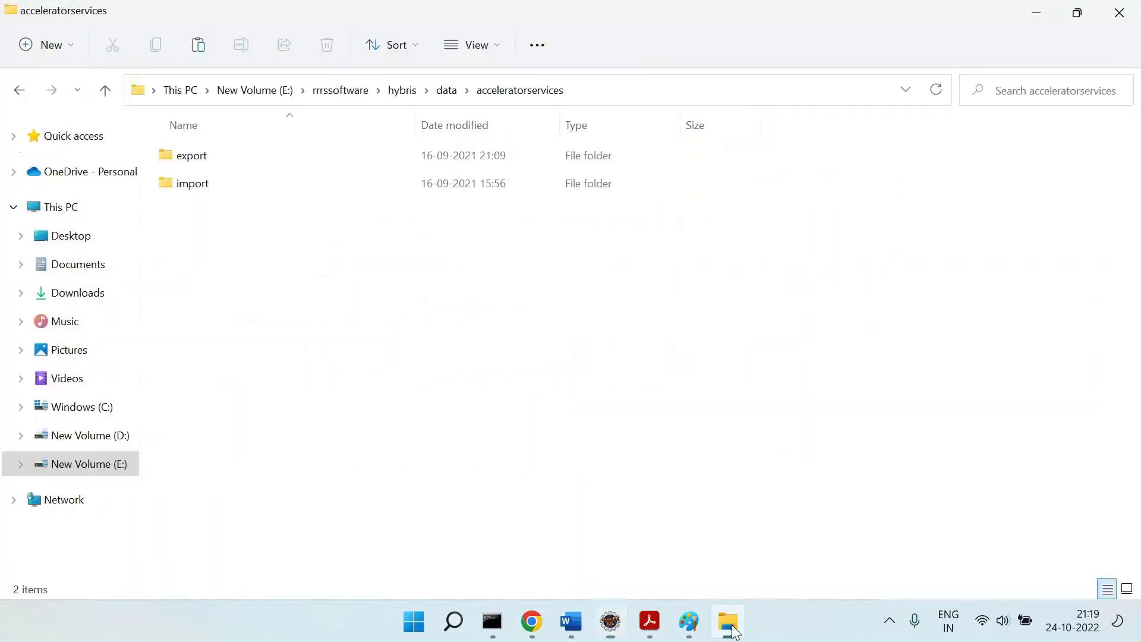
Navigate File Explorer to acceleratorservices\import\master, comparing against the /rrrs path in the XML.
click(446, 94)
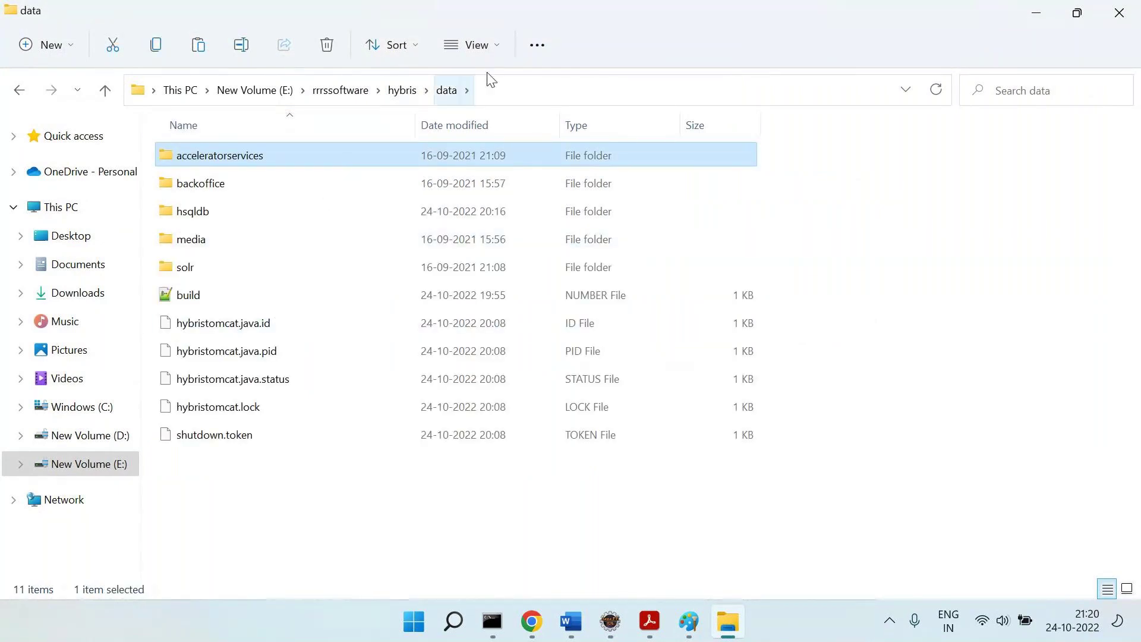
double_click(247, 158)
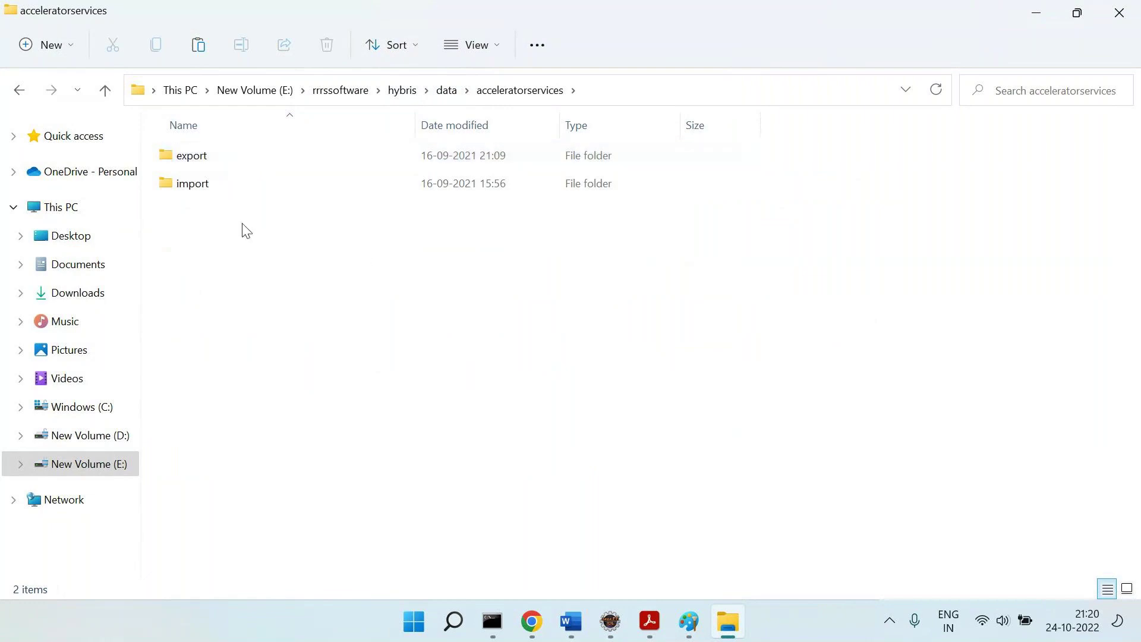
double_click(202, 189)
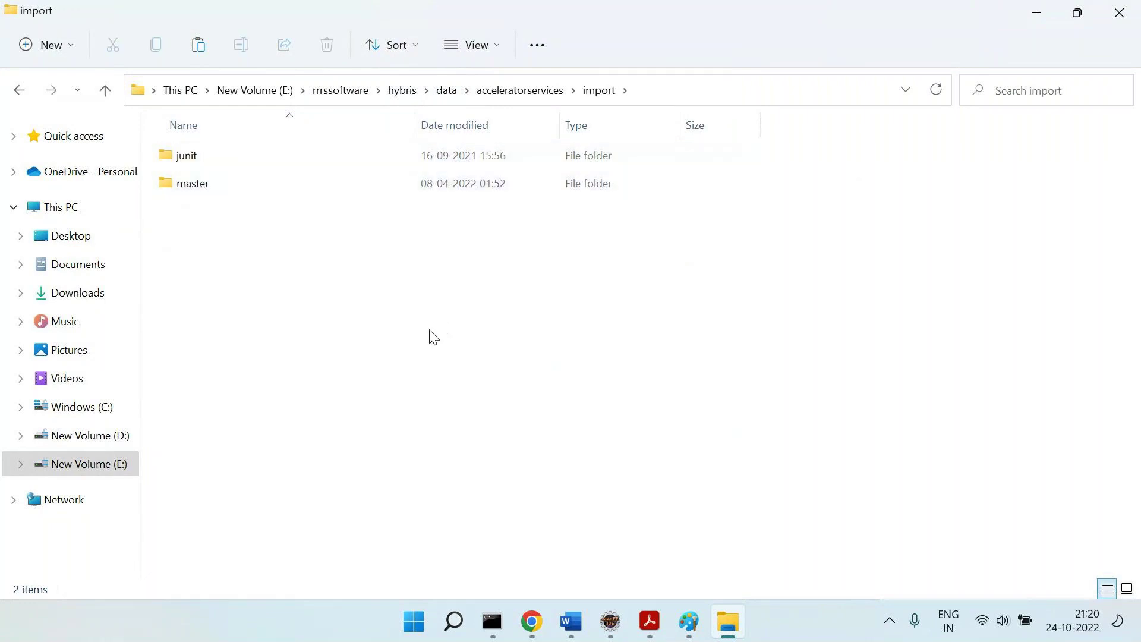
key(alt+Tab)
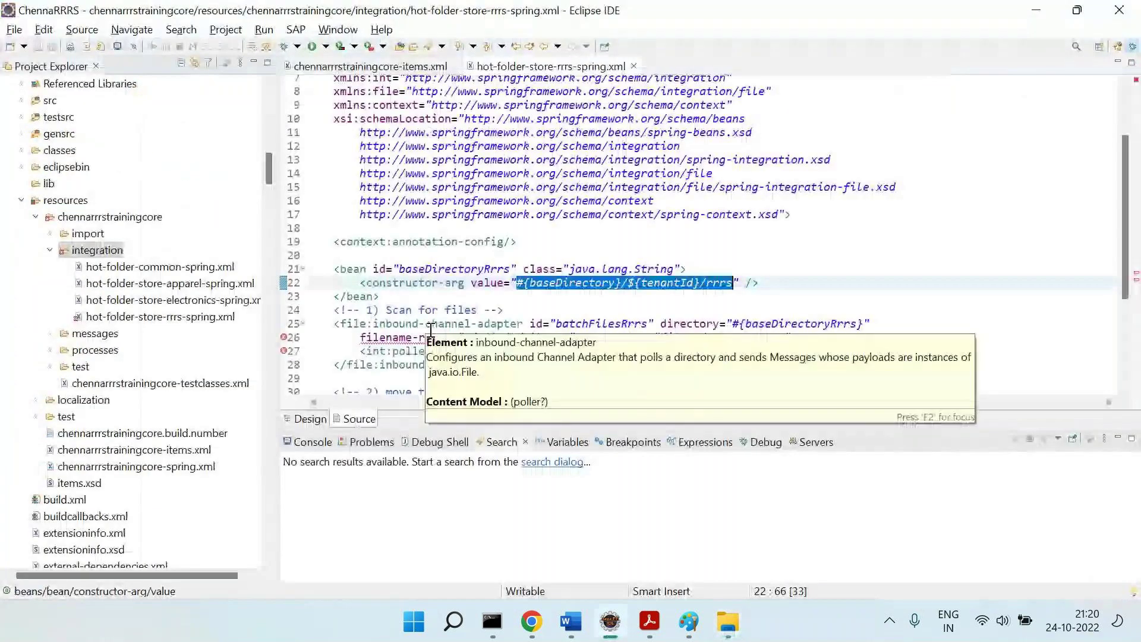
click(624, 291)
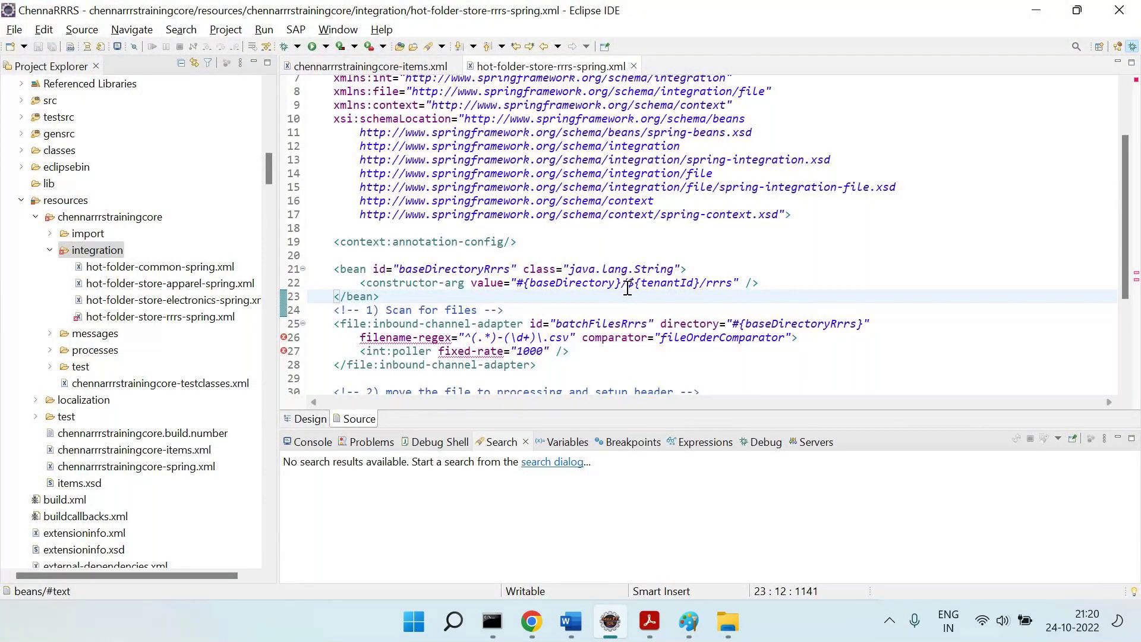
key(alt+Tab)
double_click(194, 187)
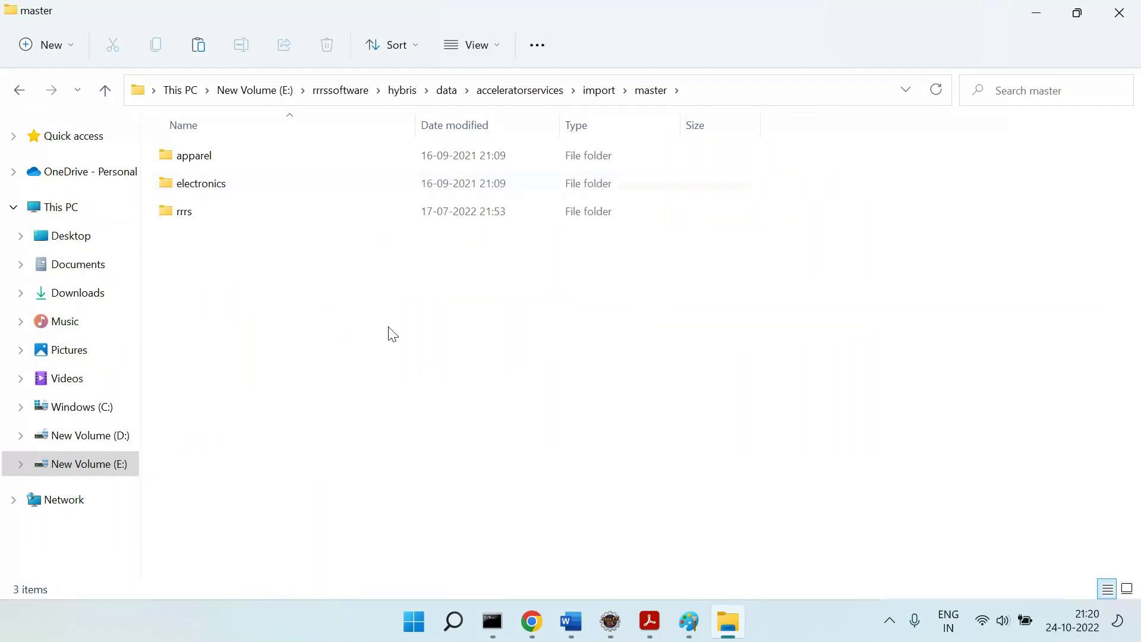
key(alt+Tab)
key(alt+Tab)
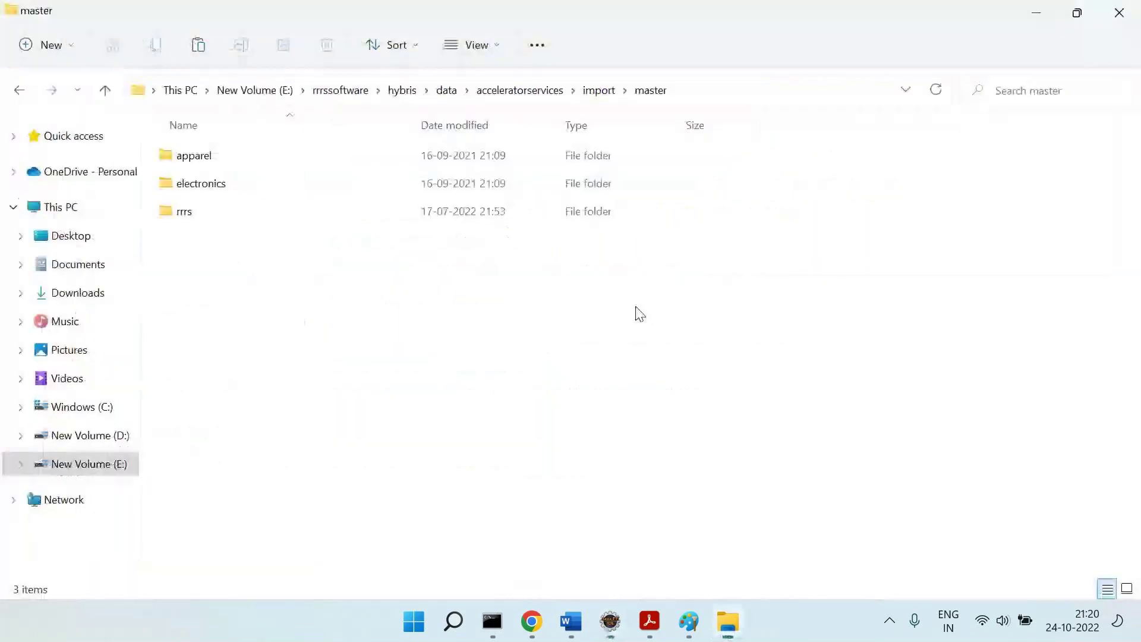
key(alt+Tab)
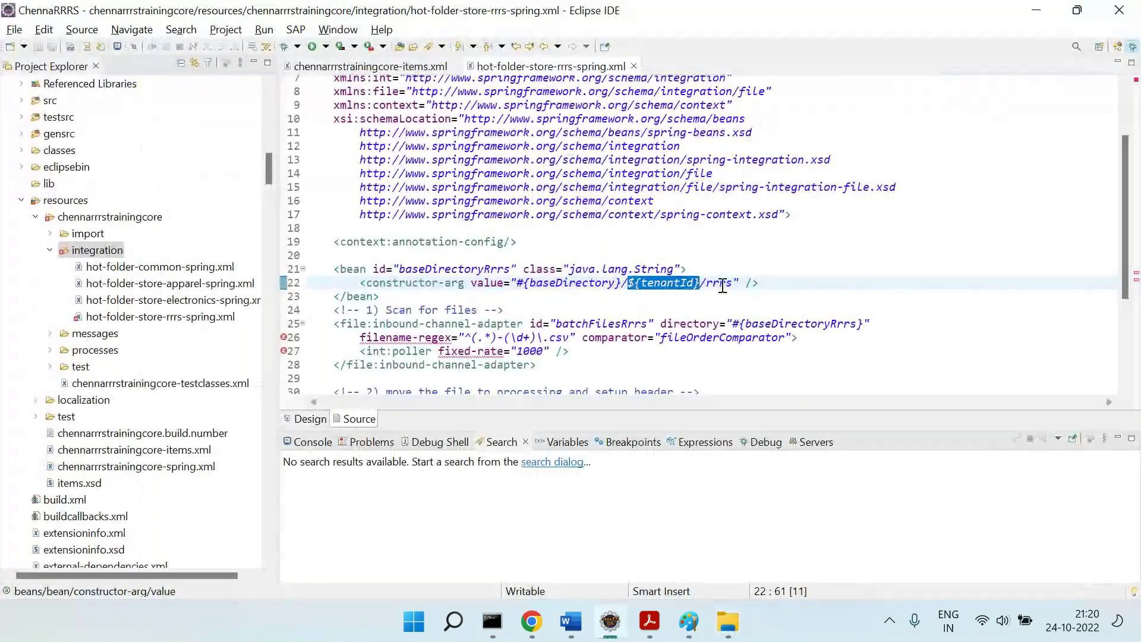
drag(733, 283, 700, 285)
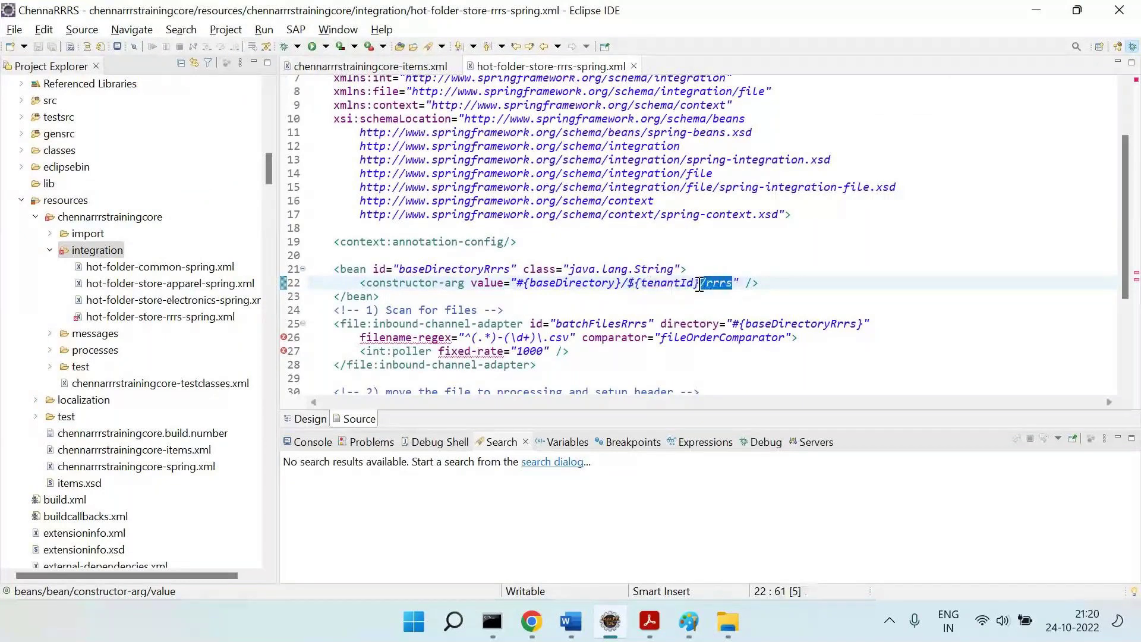
key(alt+Tab)
Delete the old rrrs folder in master and create a fresh empty rrrs folder.
click(182, 214)
key(Delete)
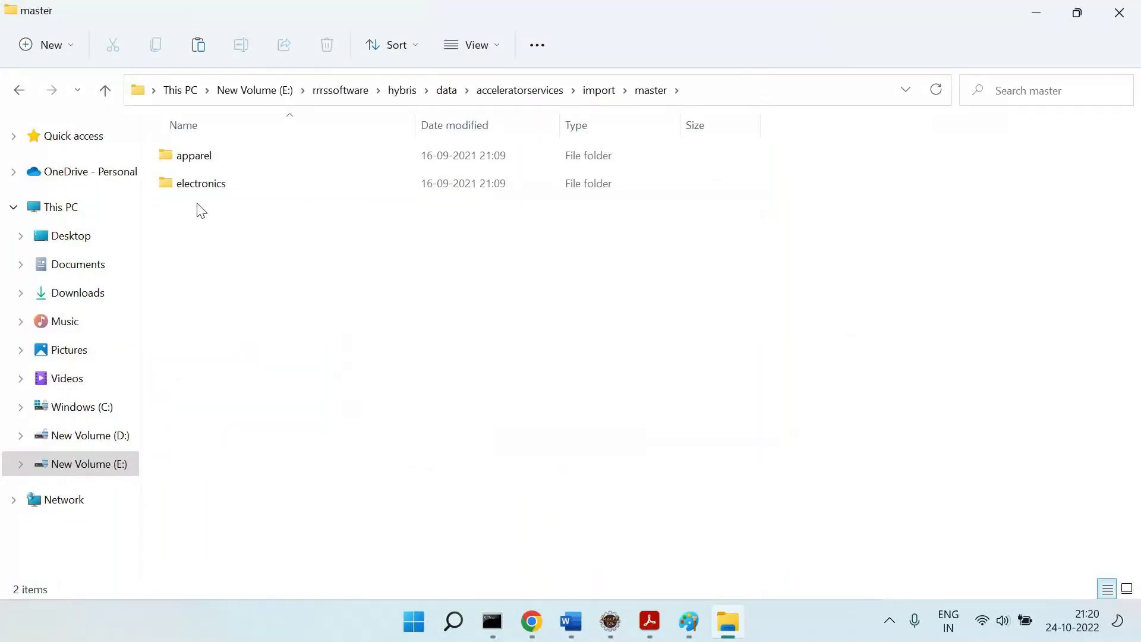
right_click(225, 248)
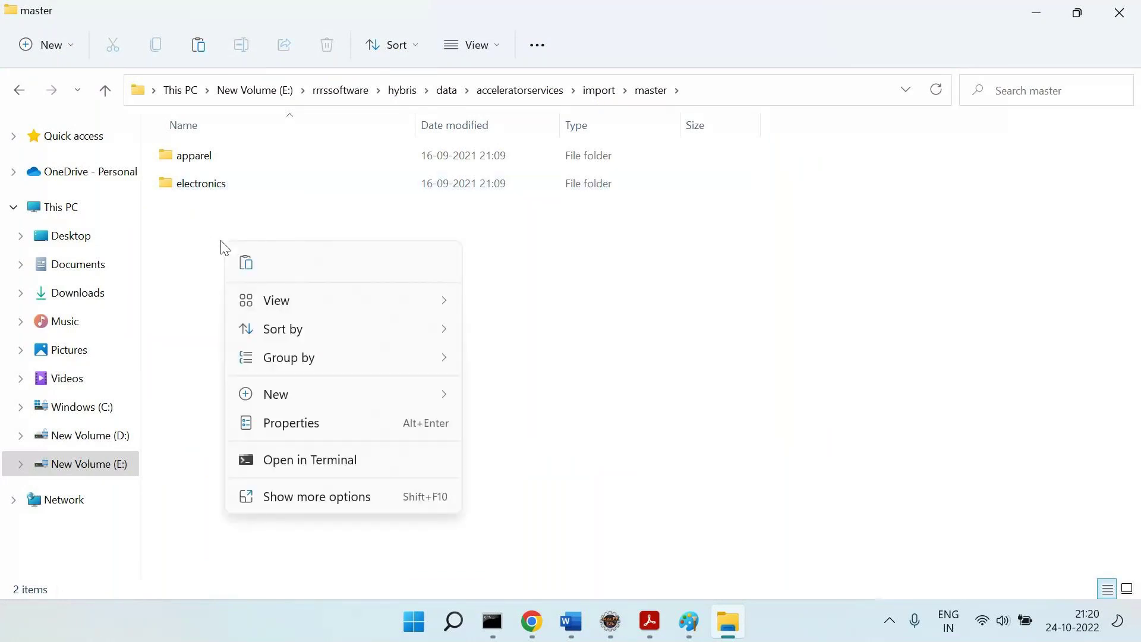
click(308, 395)
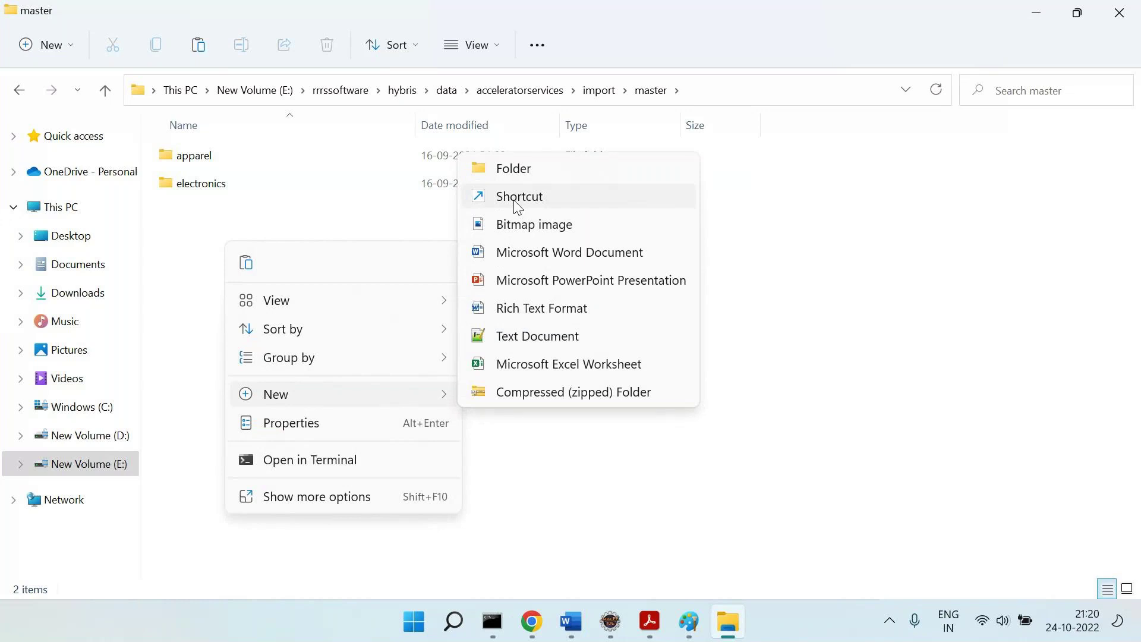
click(516, 170)
text(rrrs)
key(Return)
click(429, 368)
double_click(190, 218)
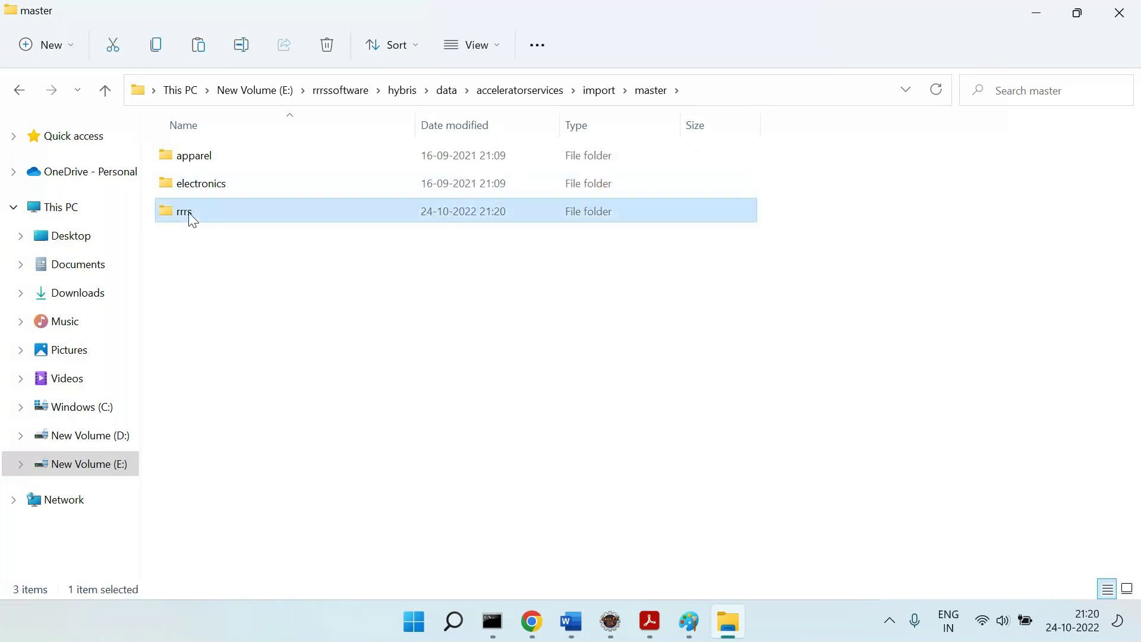
key(alt+Left)
Reselect the whole baseDirectoryRrrs bean definition in the Eclipse editor.
key(alt+Tab)
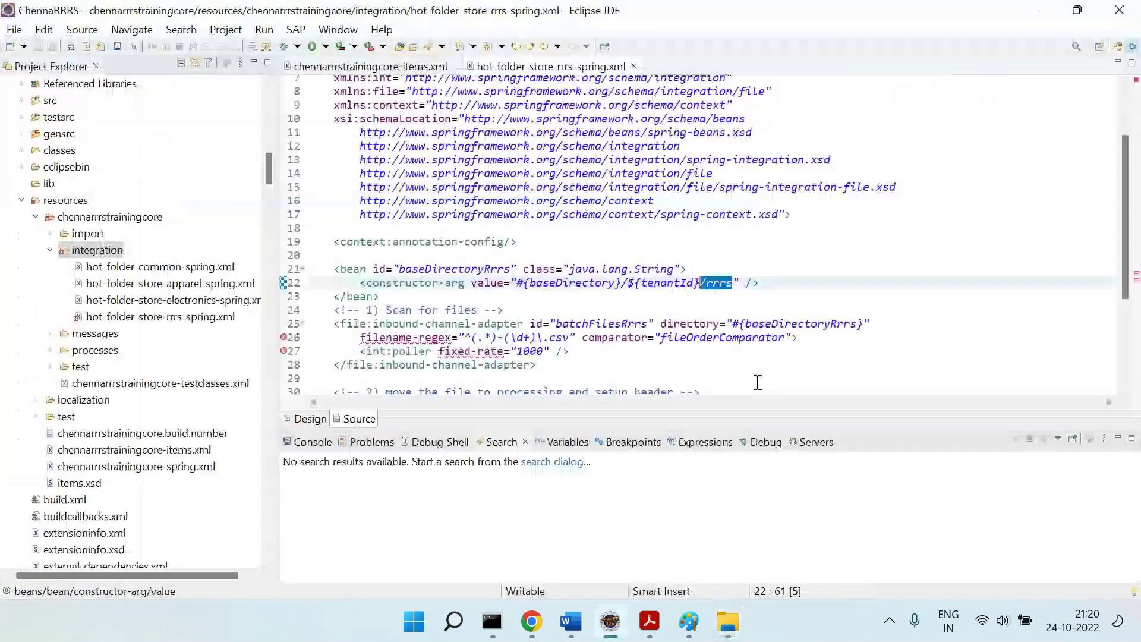
drag(334, 271, 398, 294)
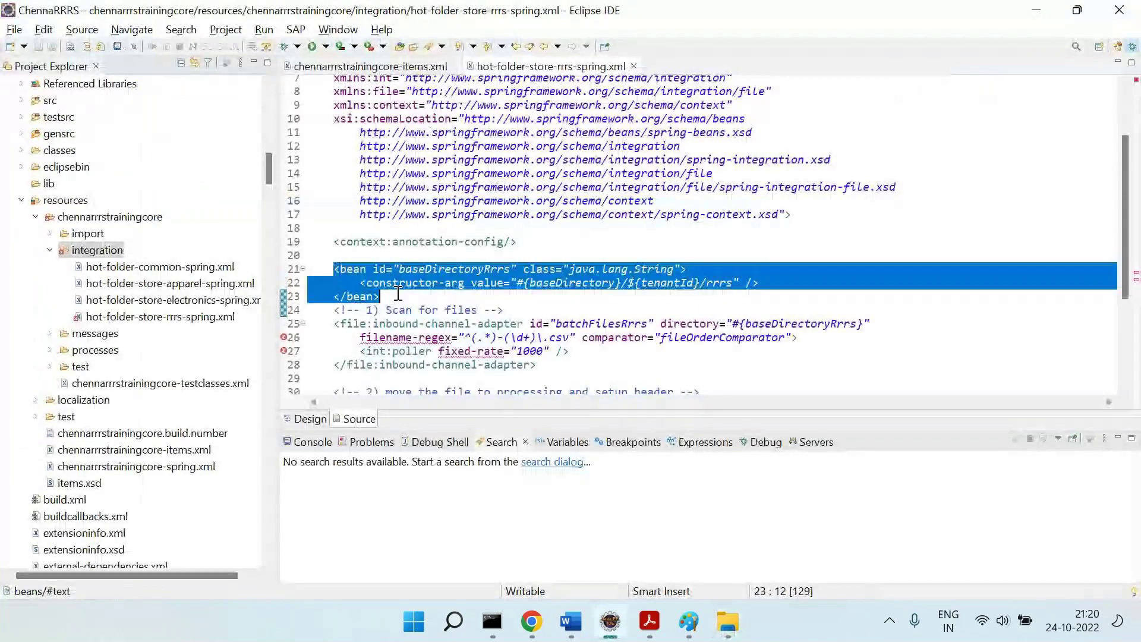
click(473, 322)
key(alt+Tab)
Highlight 'What this contains?' in green in the Word notes.
click(571, 622)
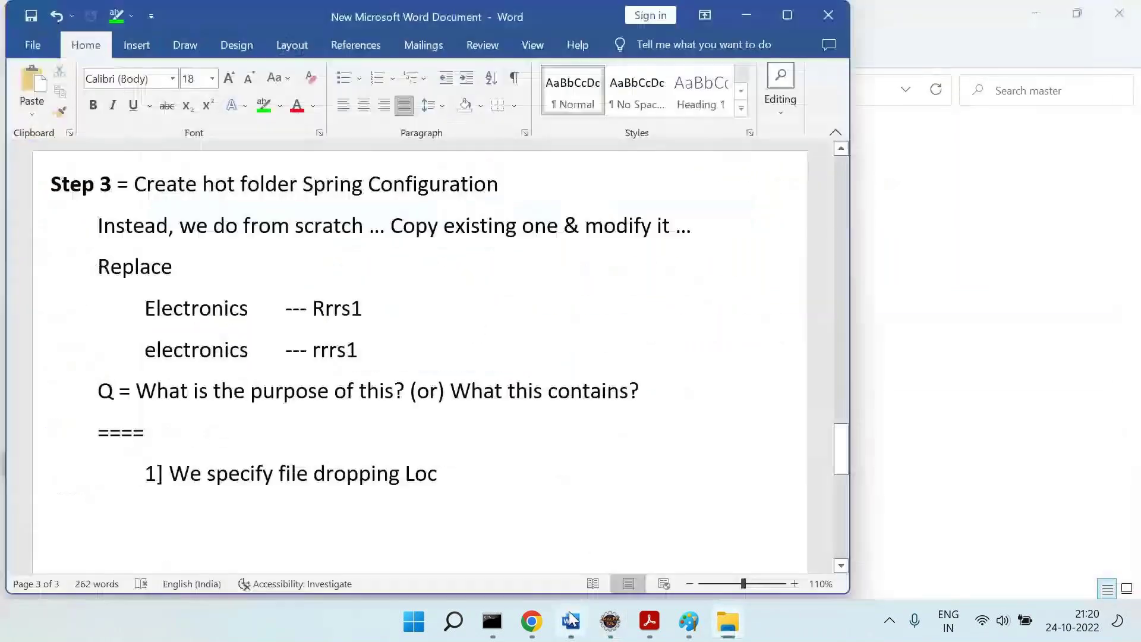
drag(654, 391, 484, 397)
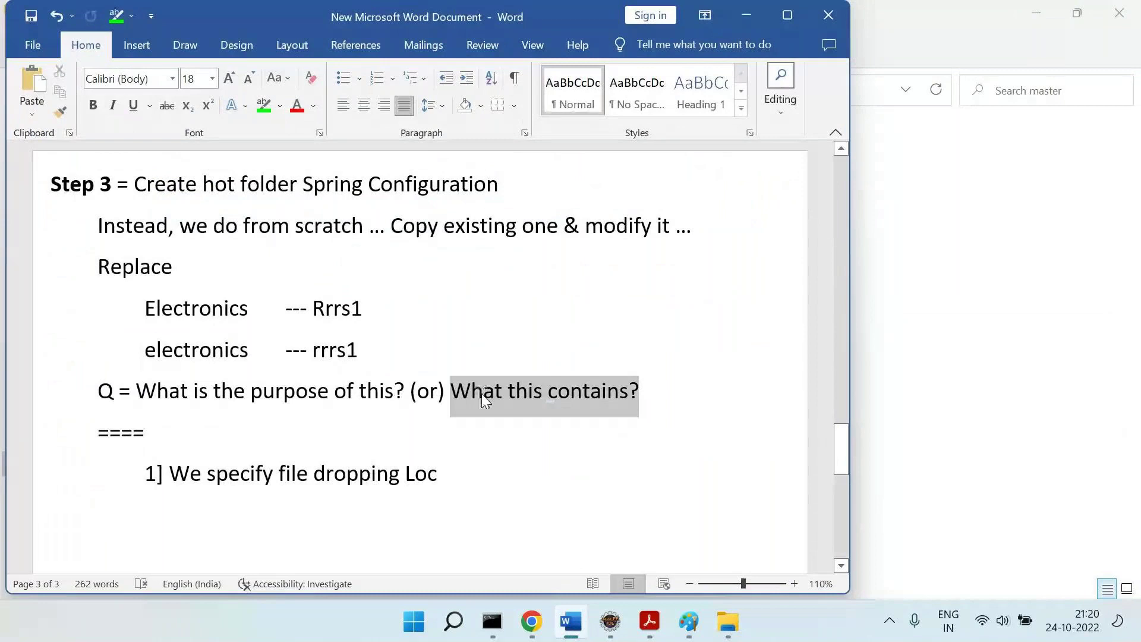
click(264, 106)
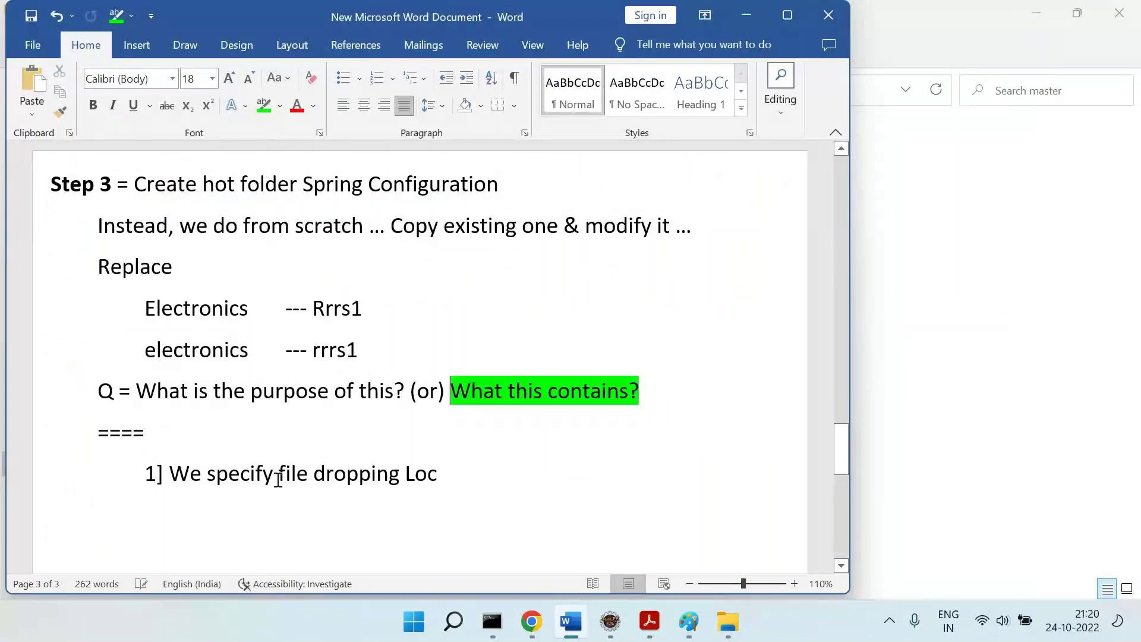
drag(188, 471, 414, 468)
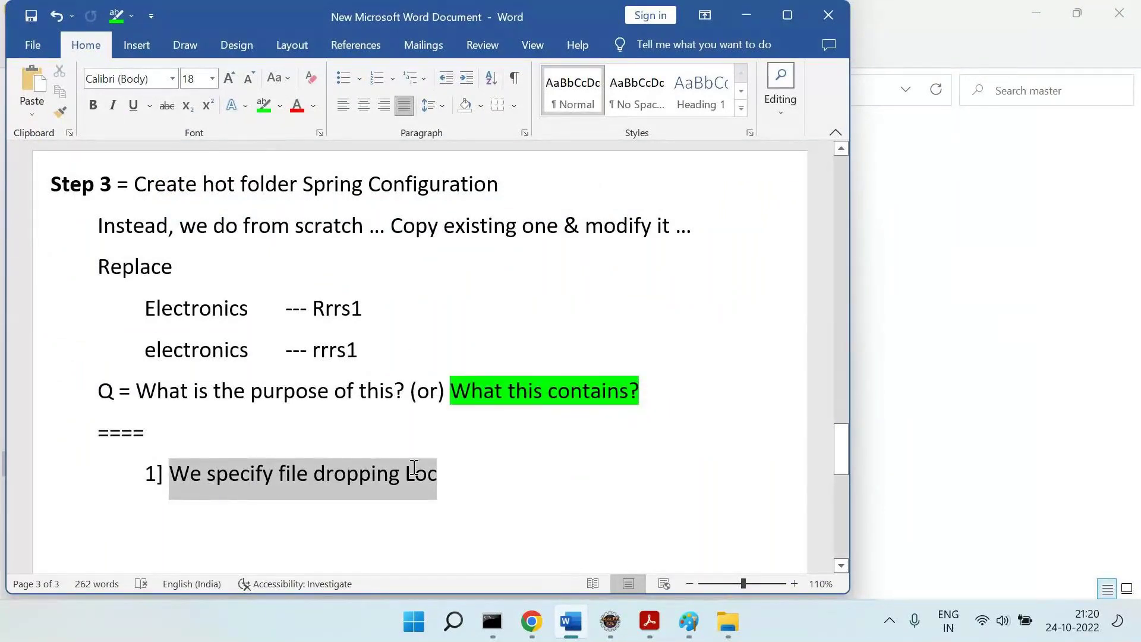
Select the directory path value on line 22 in Eclipse, then move File Explorer up to the data folder.
key(alt+Tab)
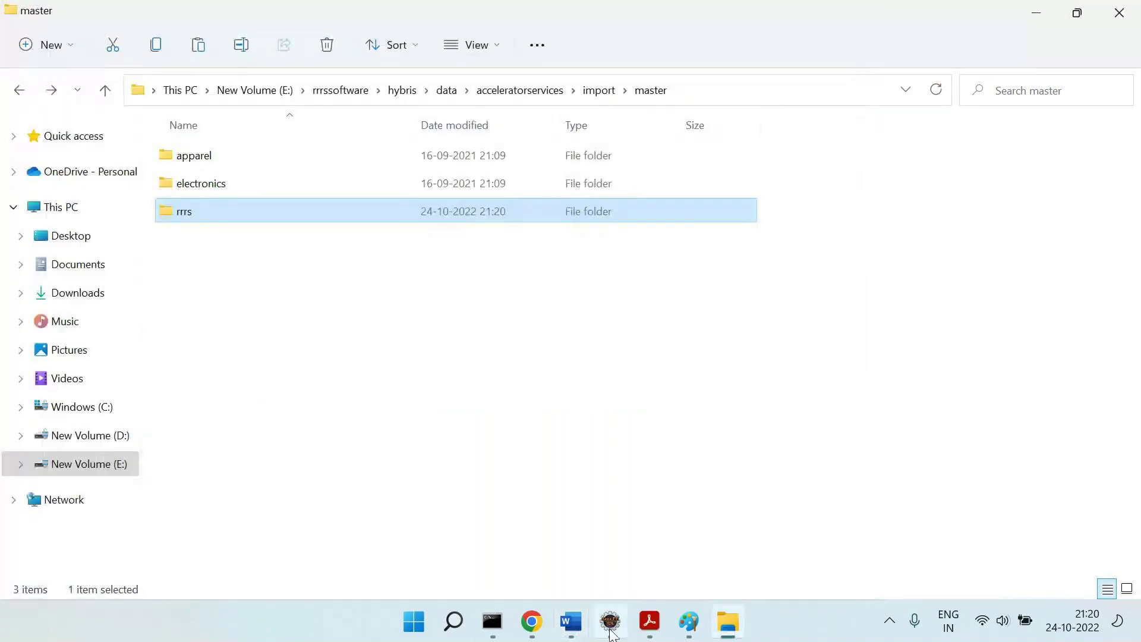
click(611, 624)
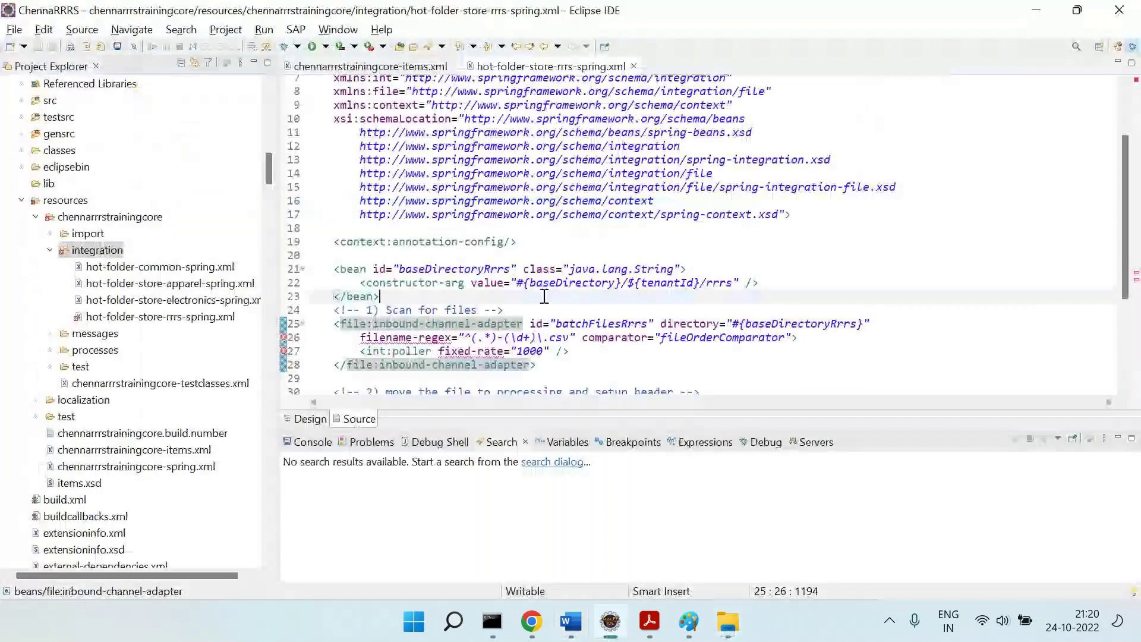
scroll(544, 296, down, 2)
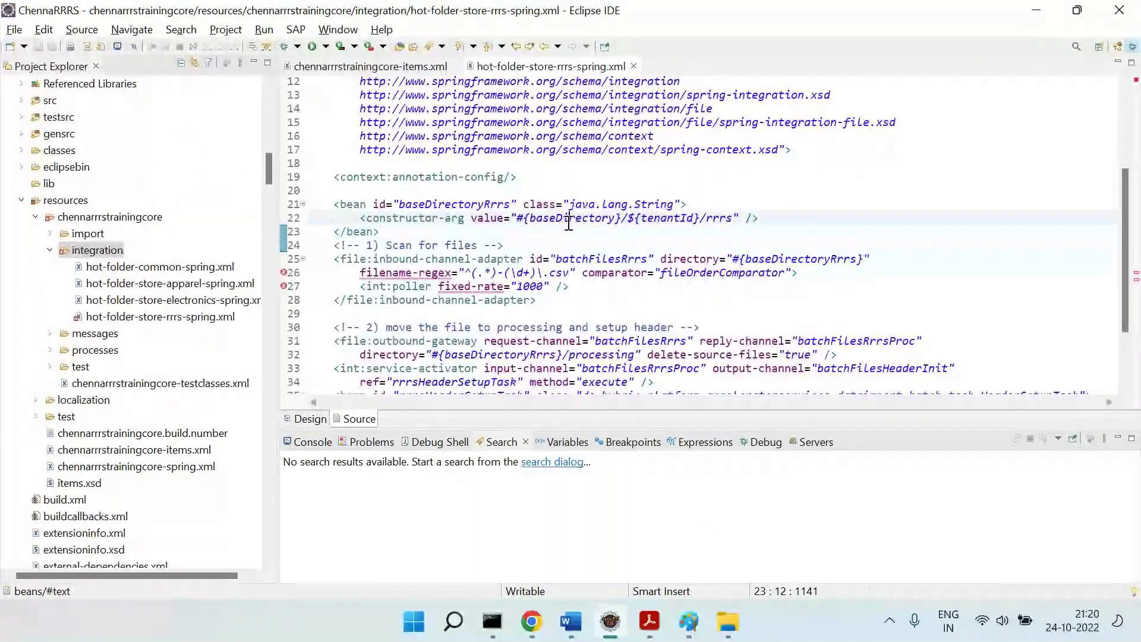
double_click(624, 218)
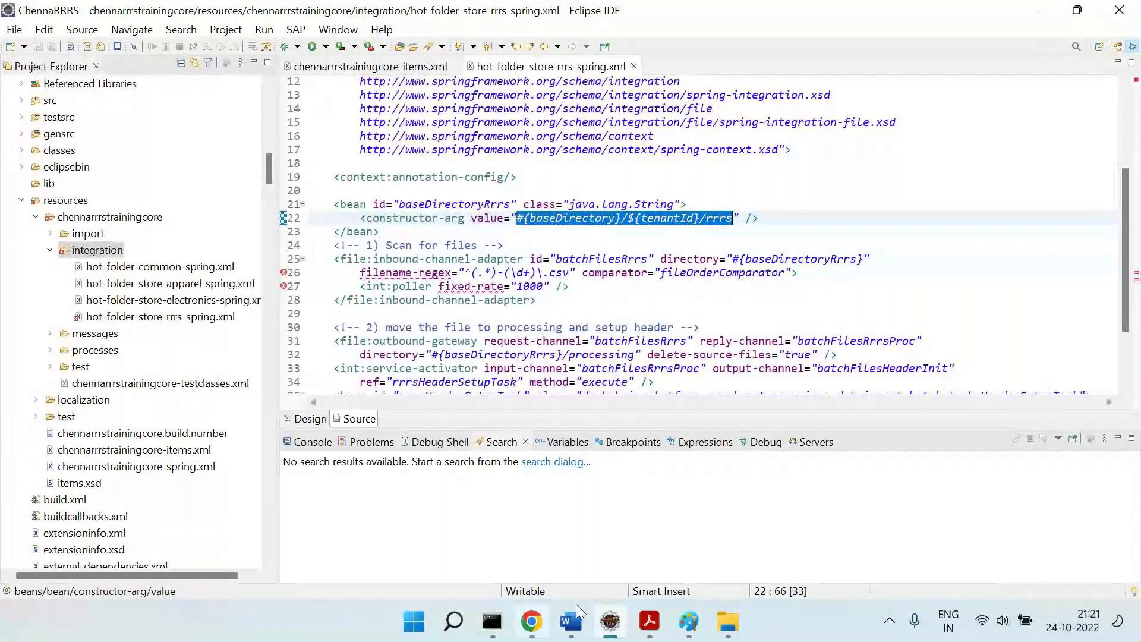
key(alt+Tab)
click(447, 92)
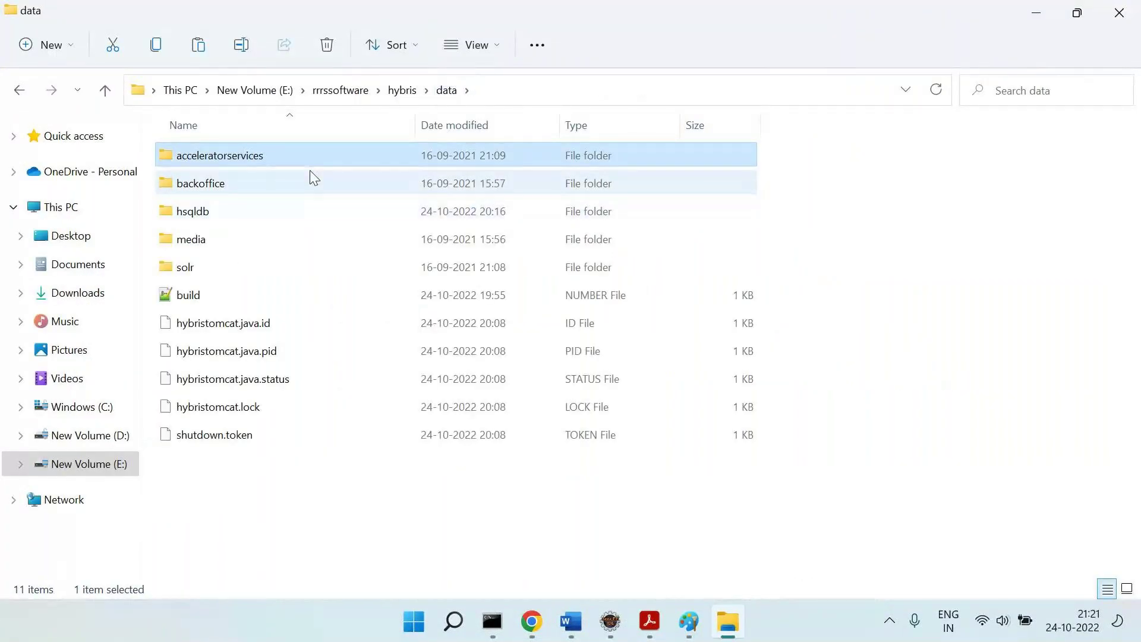
Open acceleratorservices, import, master and rrrs, matching each against the XML path value.
double_click(250, 160)
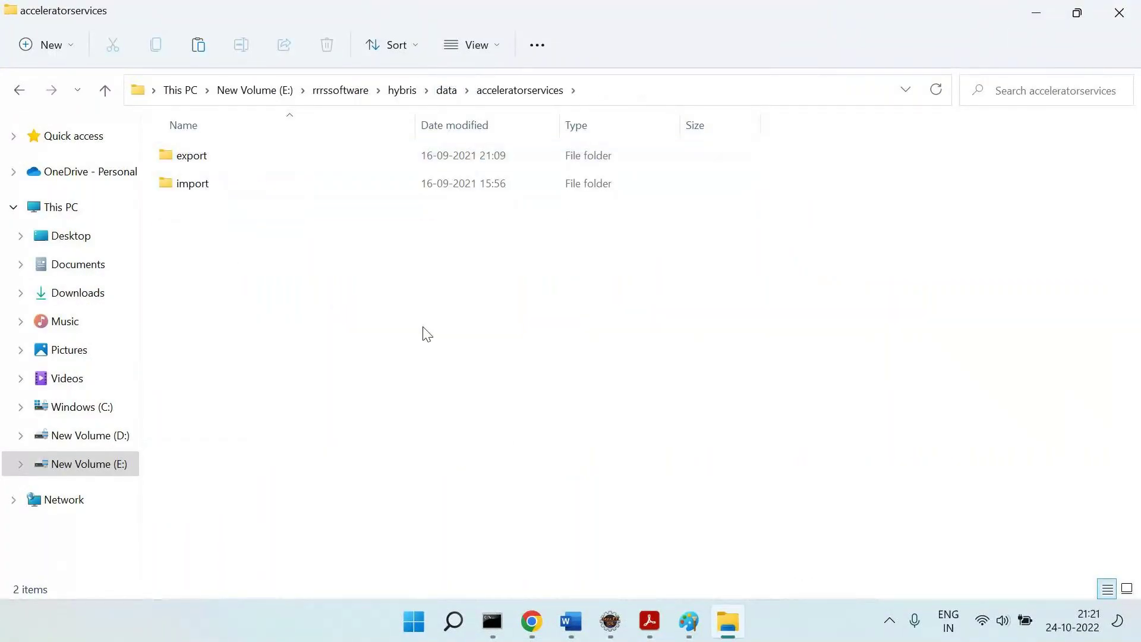
key(alt+Tab)
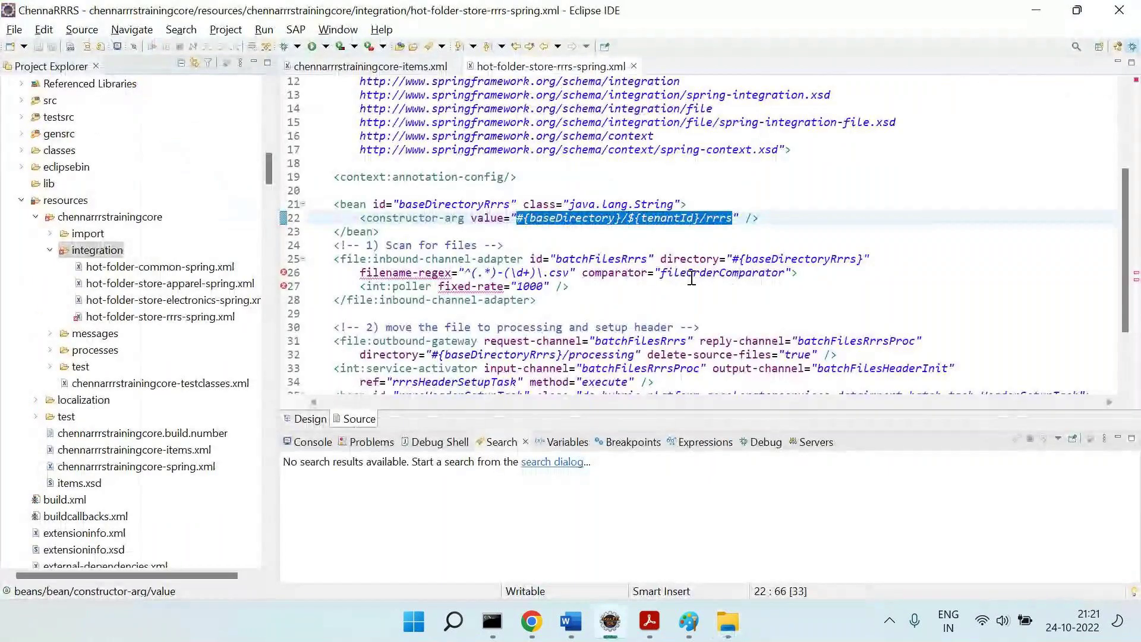
click(666, 226)
key(alt+Tab)
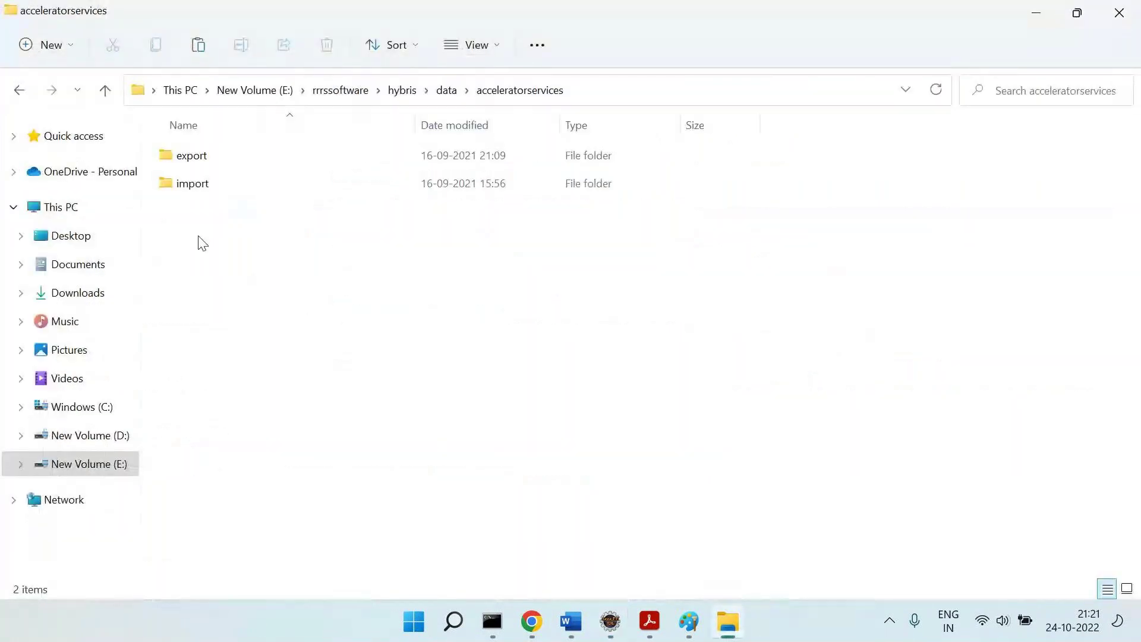
double_click(193, 185)
double_click(194, 186)
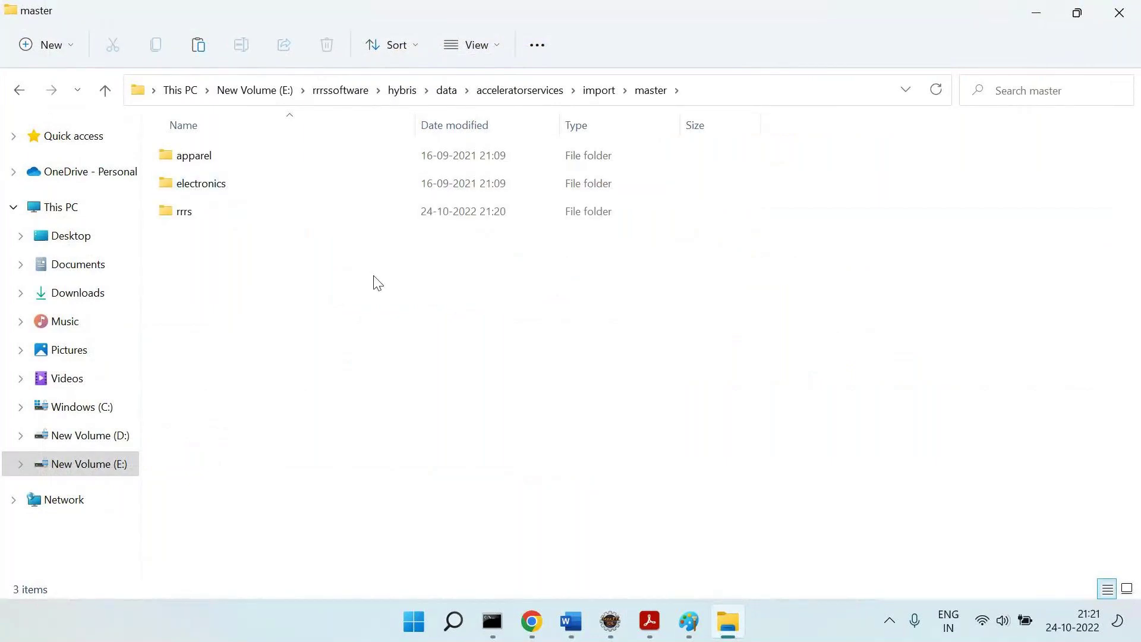
key(alt+Tab)
drag(740, 218, 707, 219)
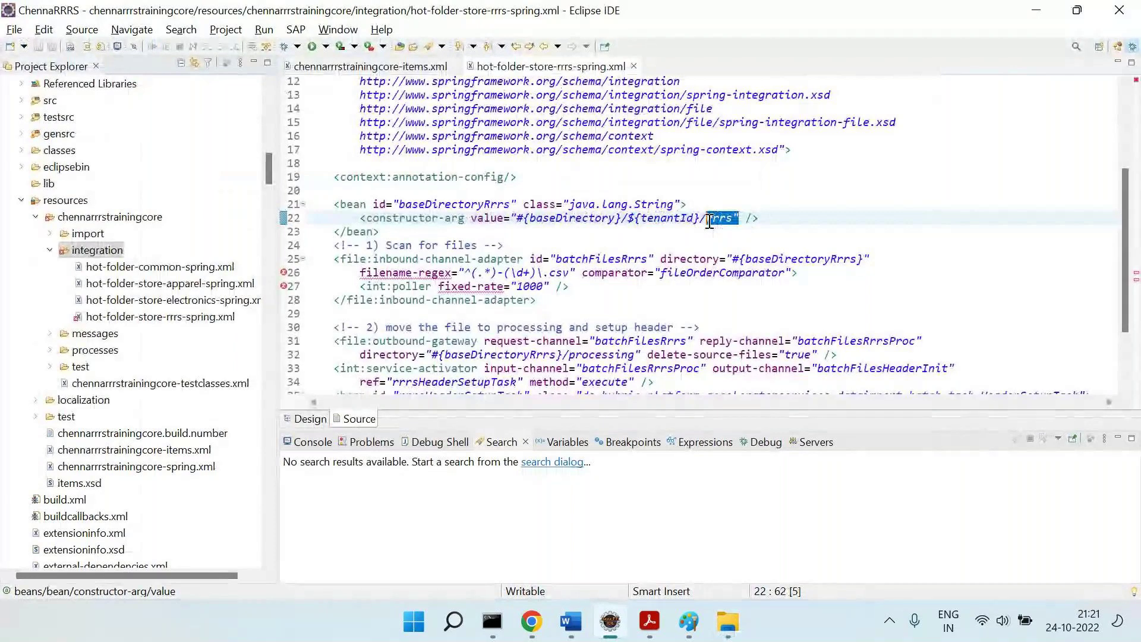
key(alt+Tab)
double_click(242, 219)
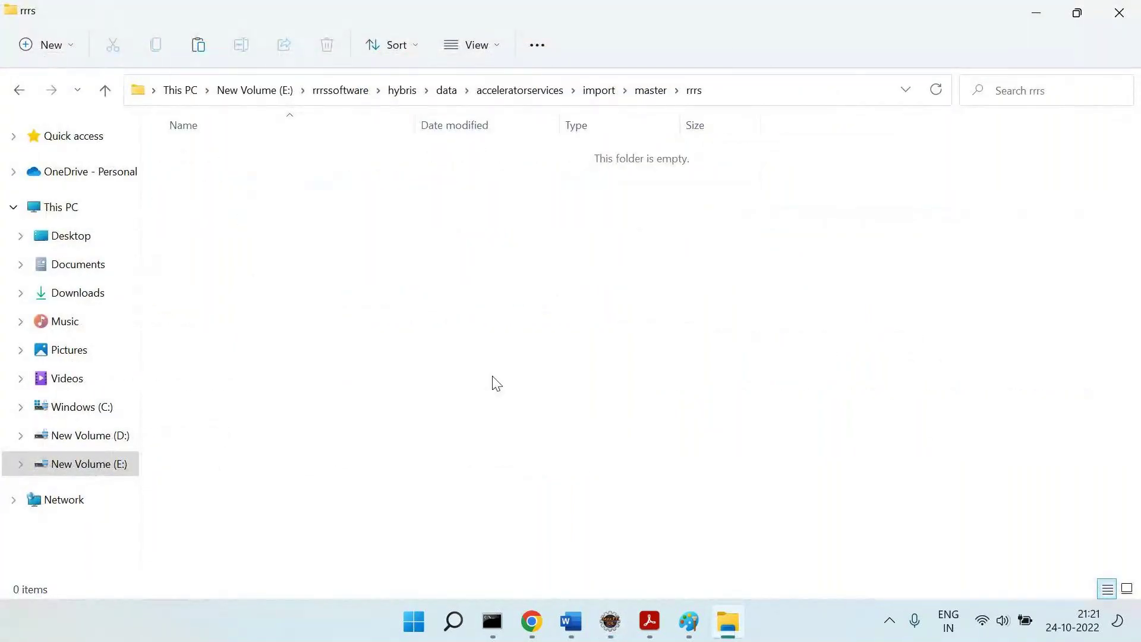
Select lines 21 to 24 of the spring XML after the Scan for files comment.
key(alt+Tab)
click(504, 245)
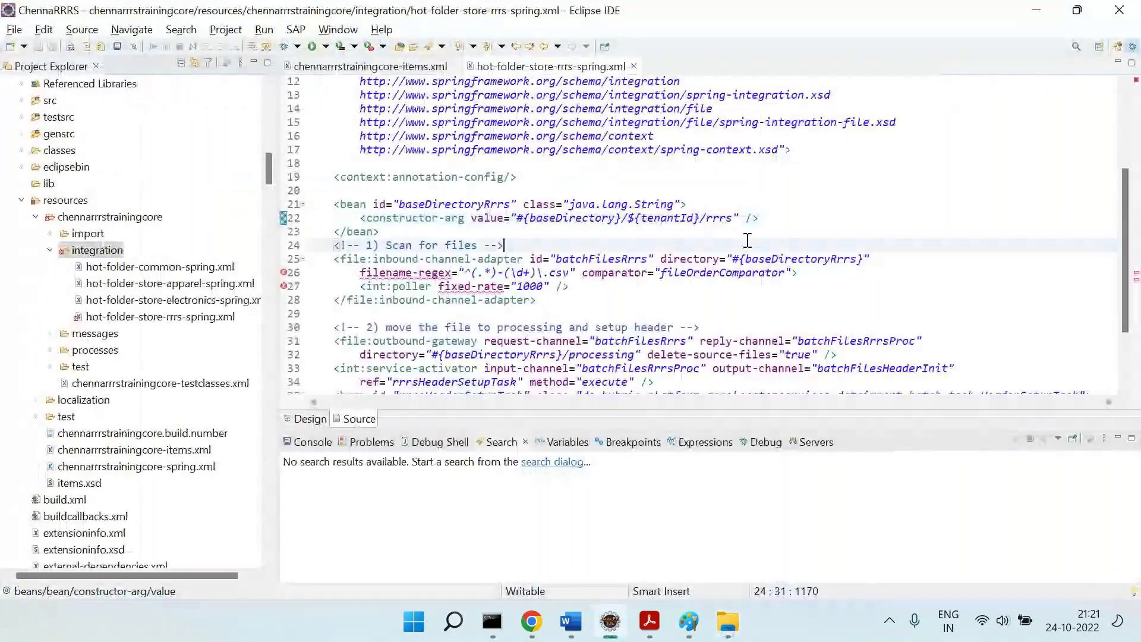
shift+click(297, 203)
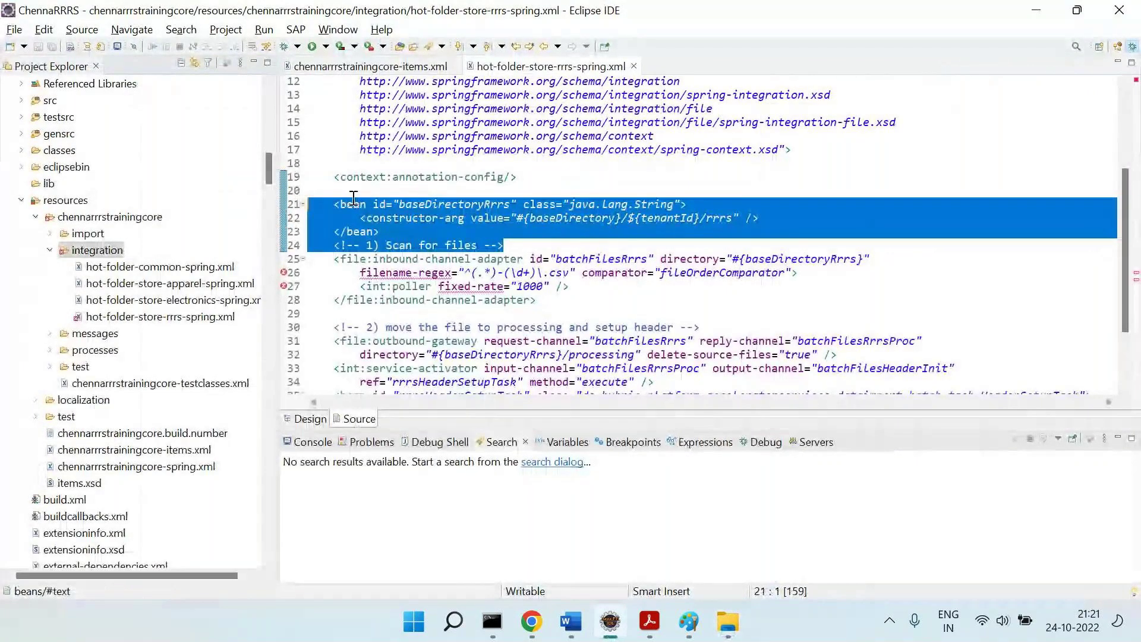
scroll(357, 202, down, 2)
key(alt+Tab)
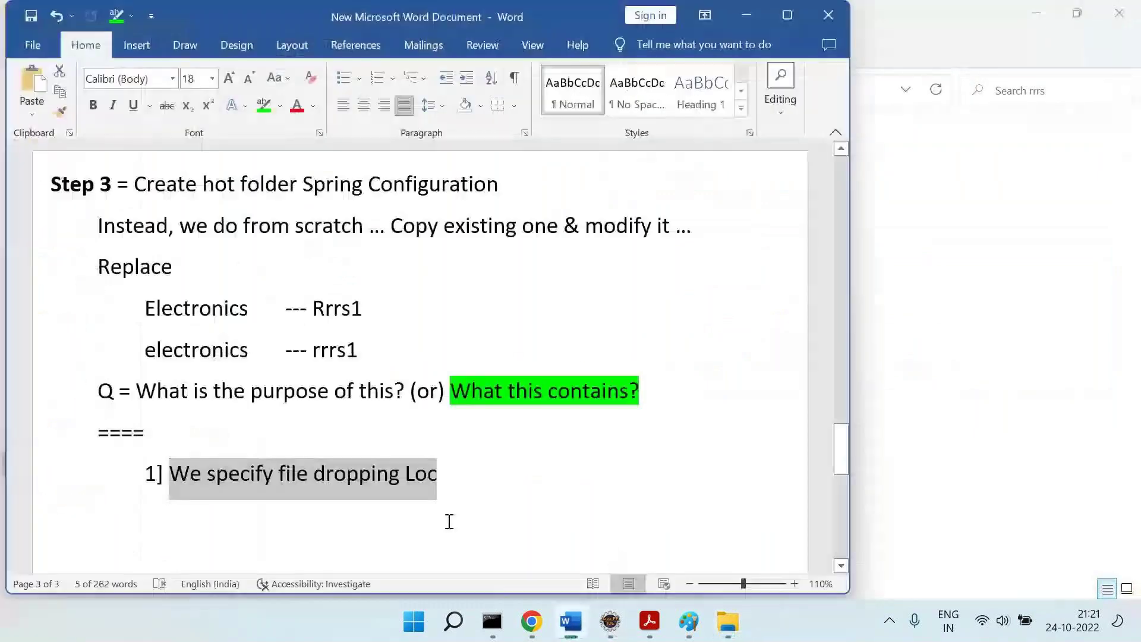
Start point '2]' in the Word notes and reopen the empty rrrs folder.
key(alt+Tab)
click(448, 519)
text(2])
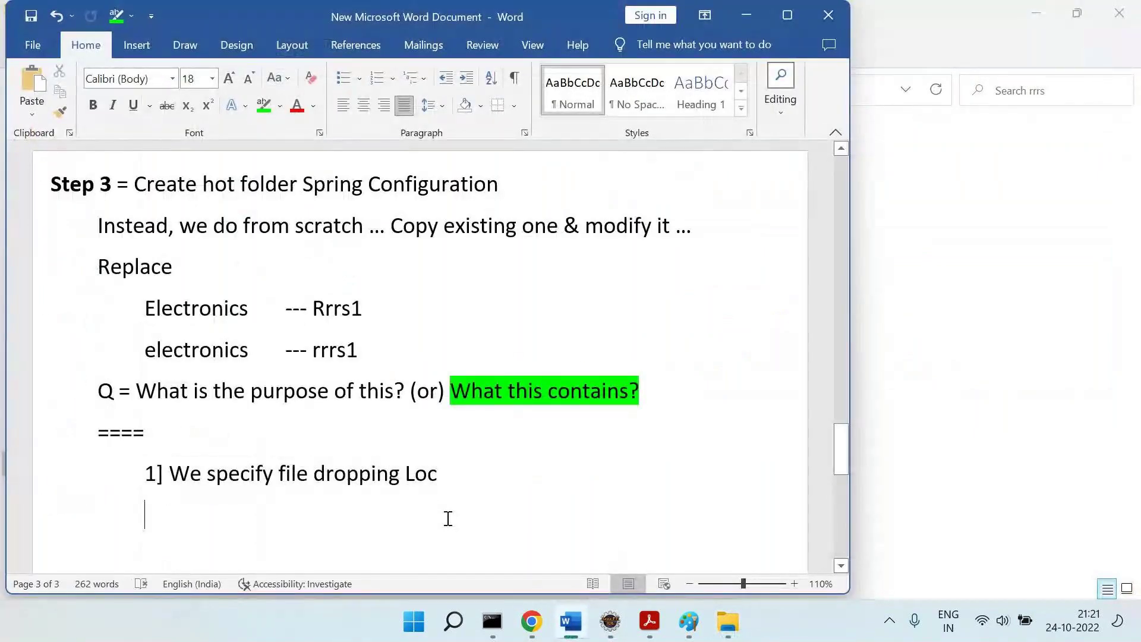
key(alt+Tab)
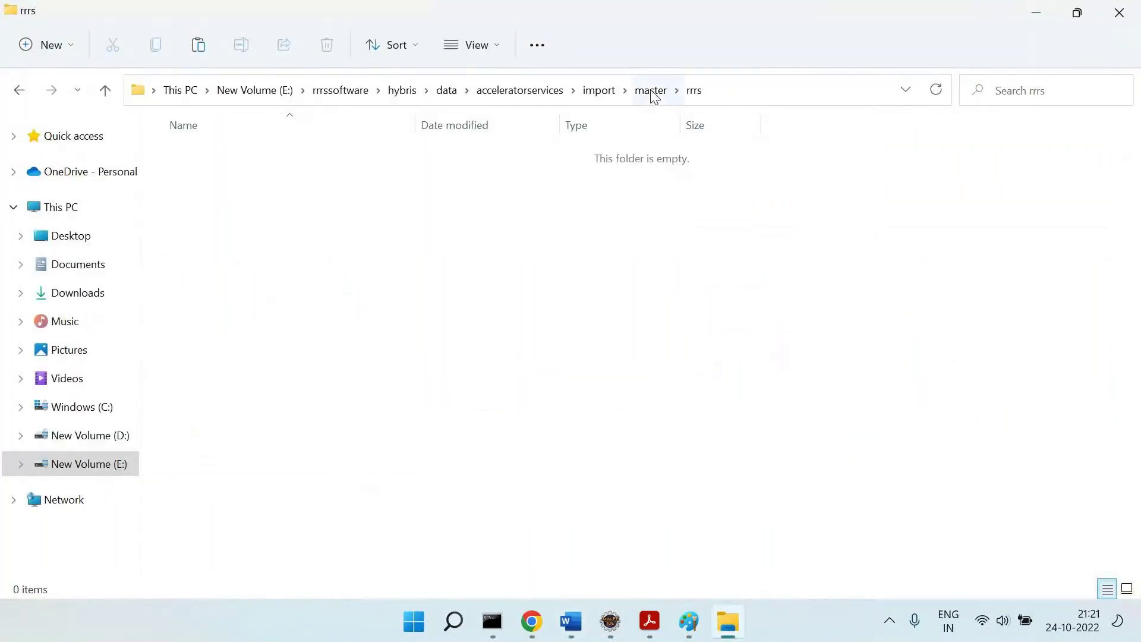
click(651, 94)
double_click(191, 218)
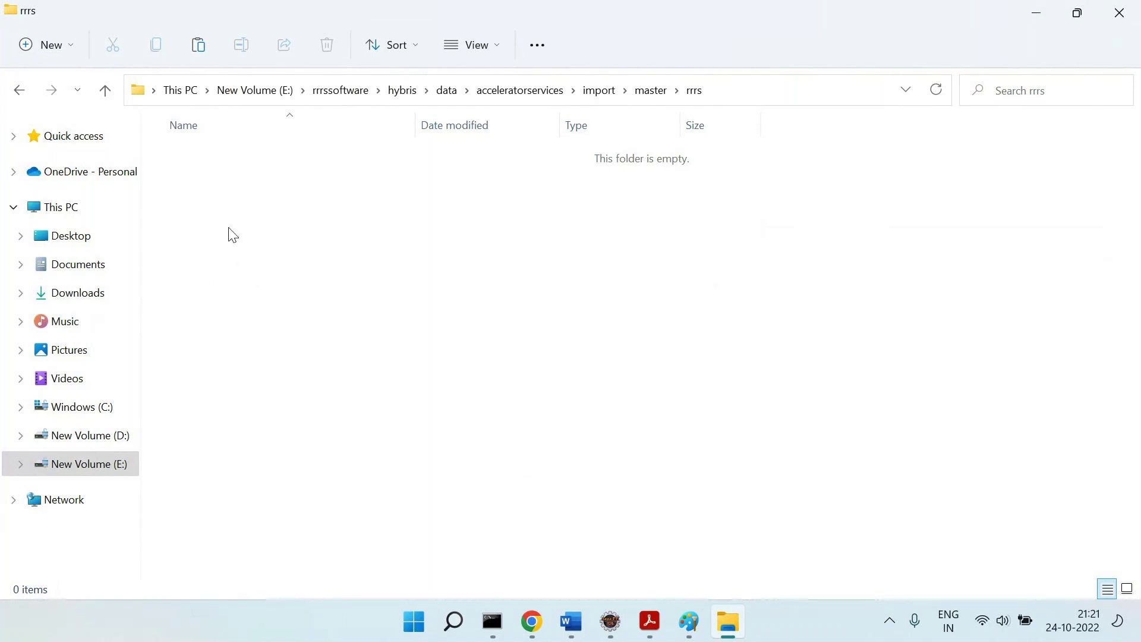
Write 'Look for the matching file & move for processing' as point 2 in the notes.
click(570, 621)
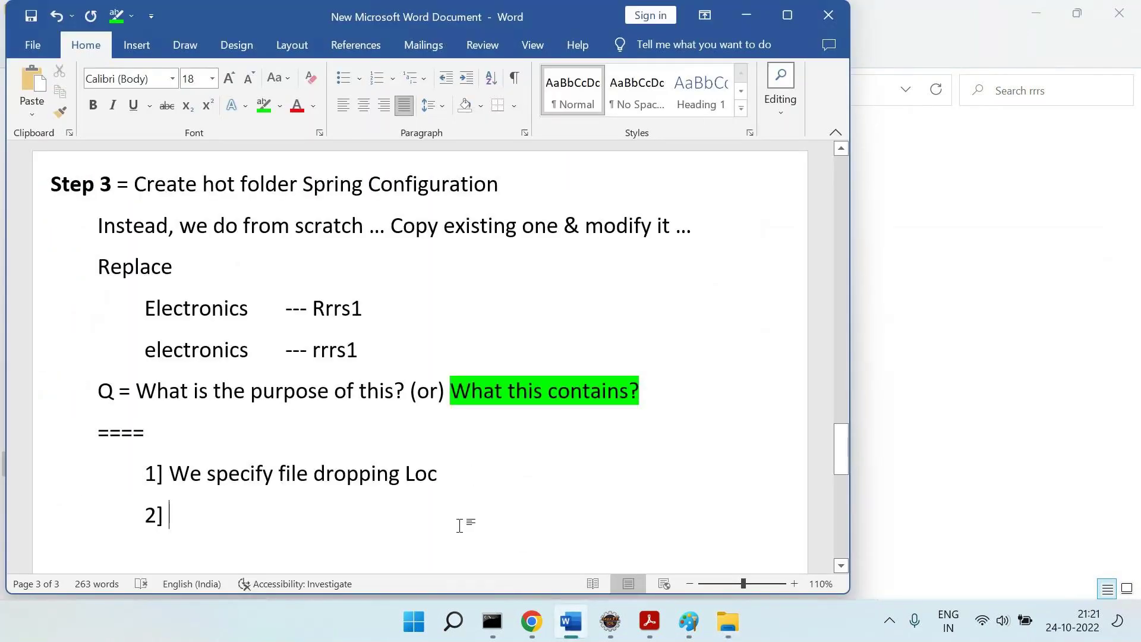
text(Look for)
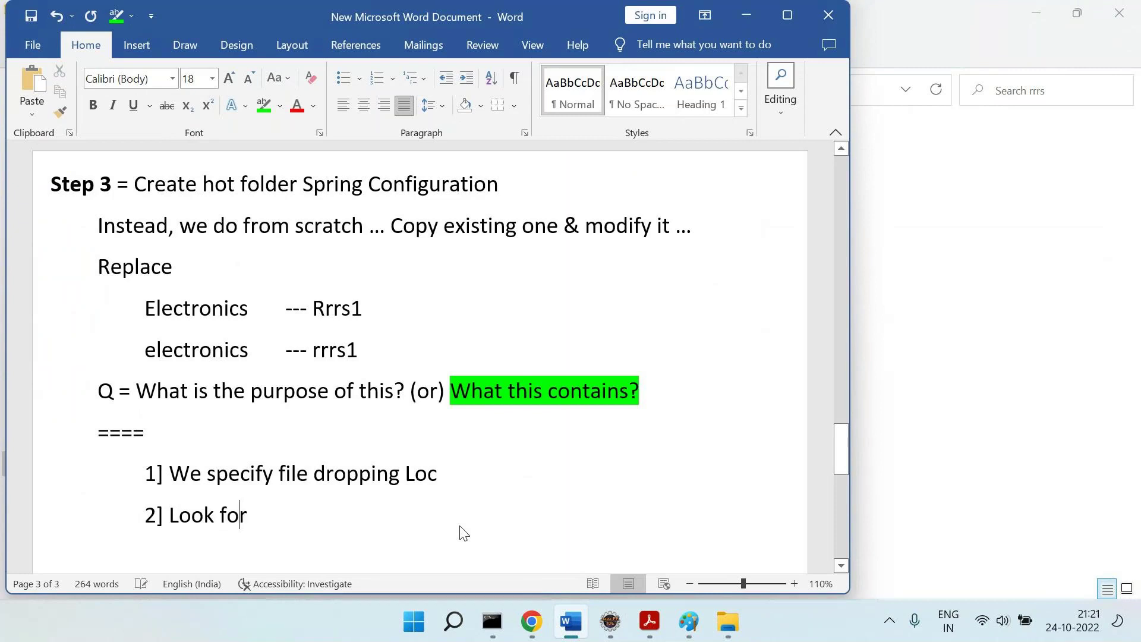
text( the matching)
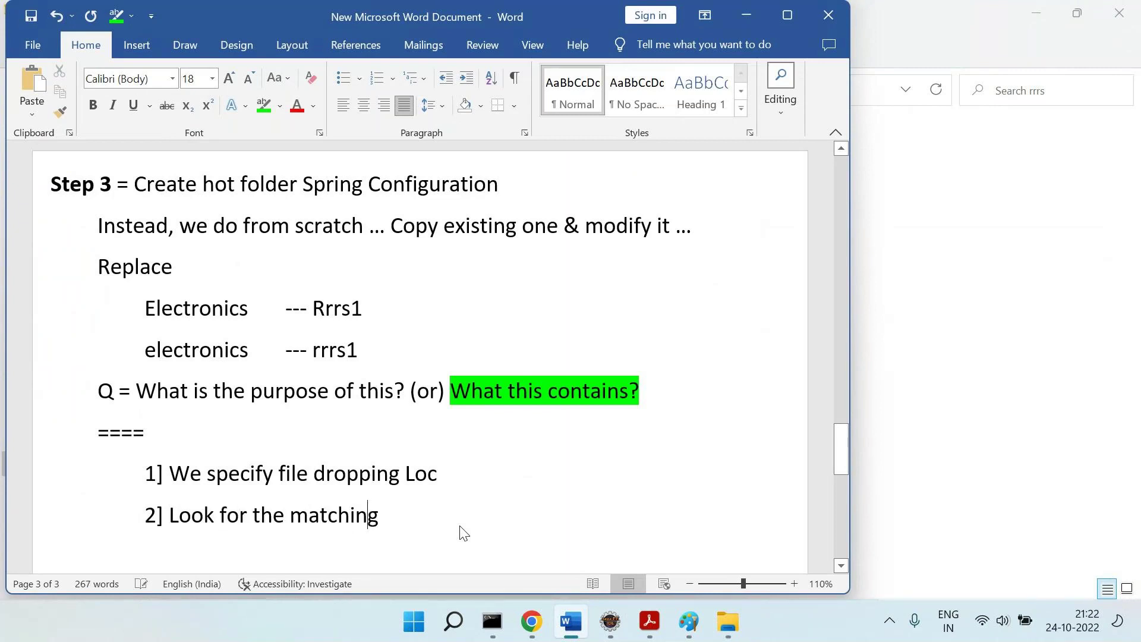
text( file & move for)
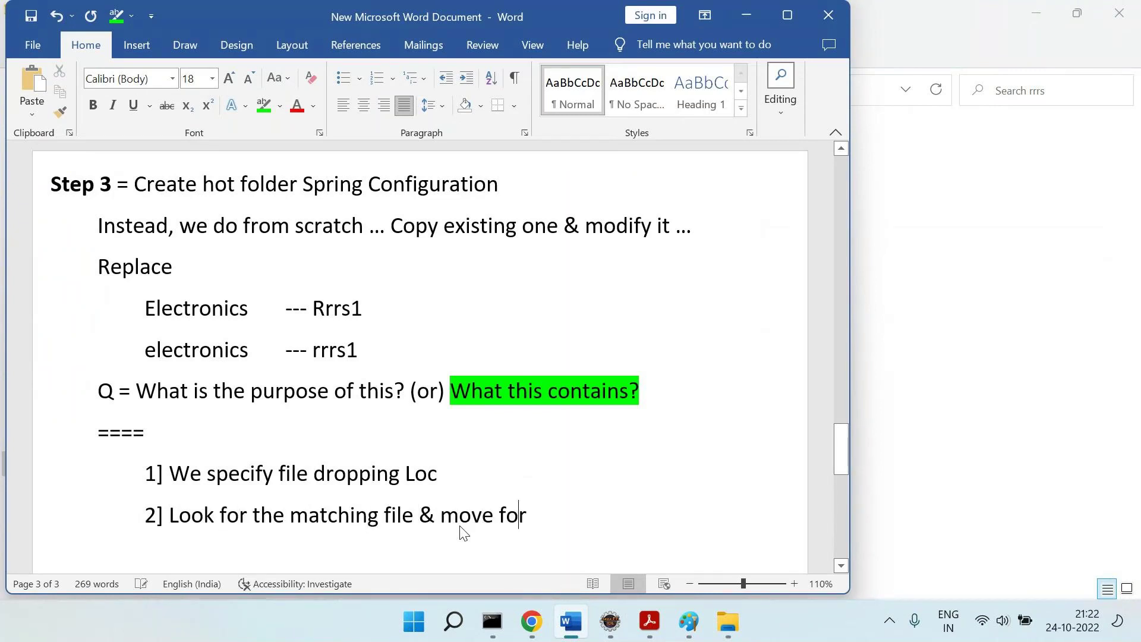
text( processing)
key(Return)
Mark the inbound channel adapter element name on line 25 in Eclipse.
key(alt+Tab)
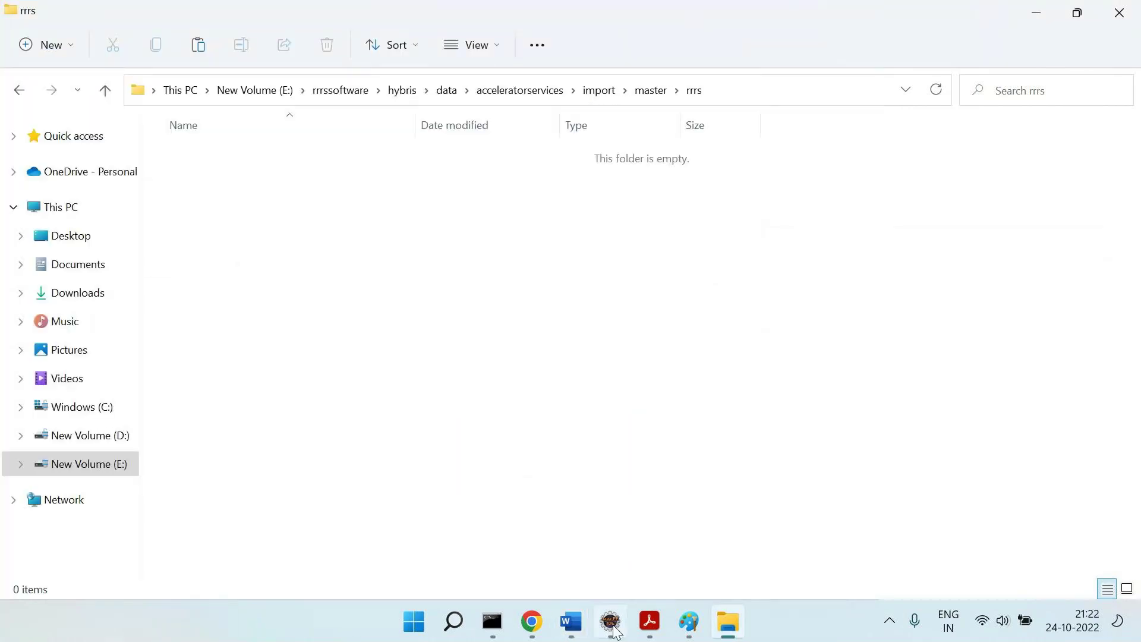
click(610, 622)
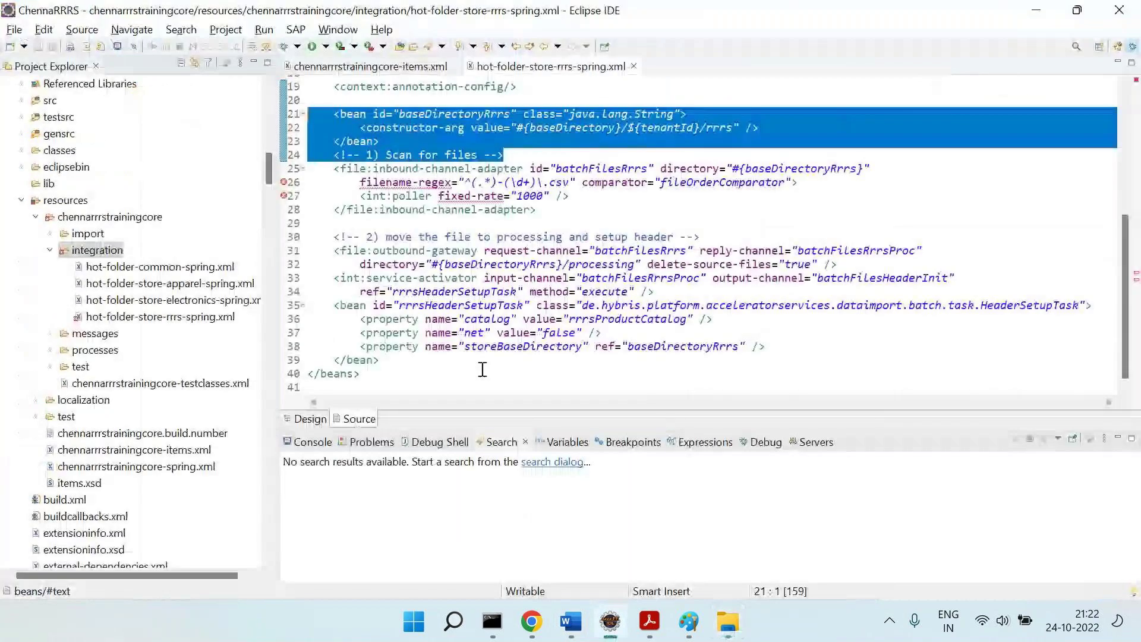
click(341, 170)
drag(373, 169, 522, 169)
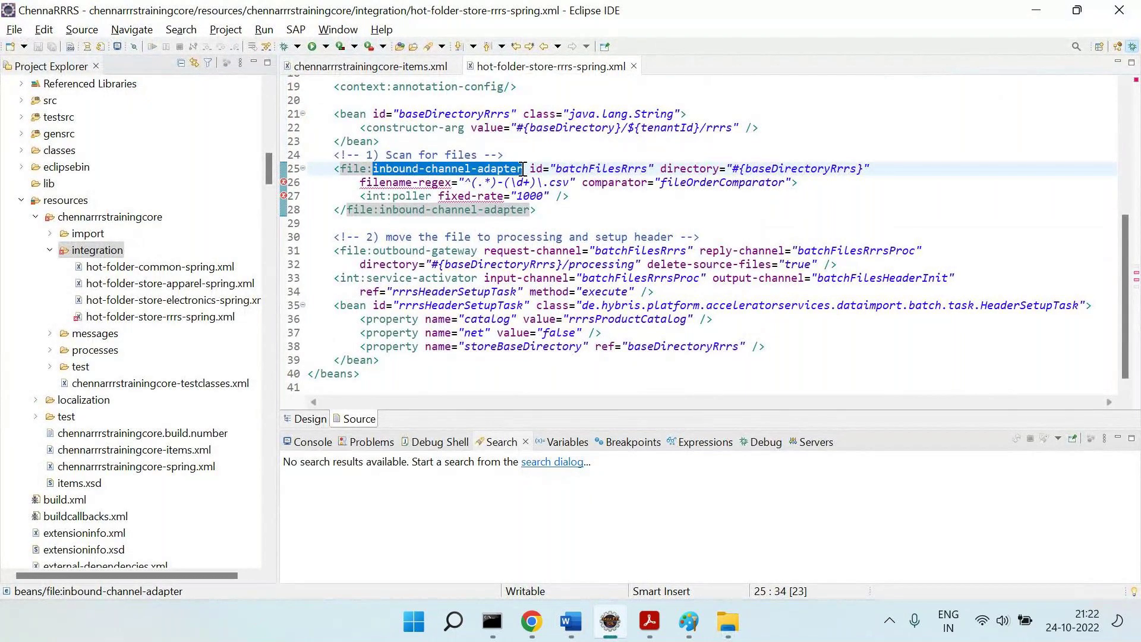
click(729, 621)
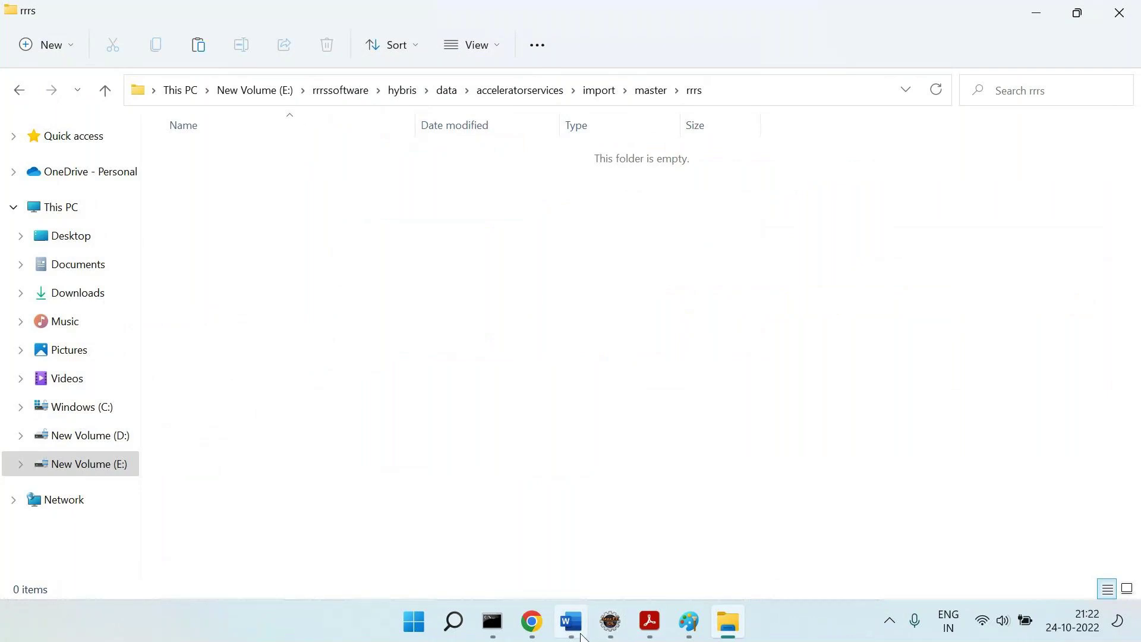
click(570, 622)
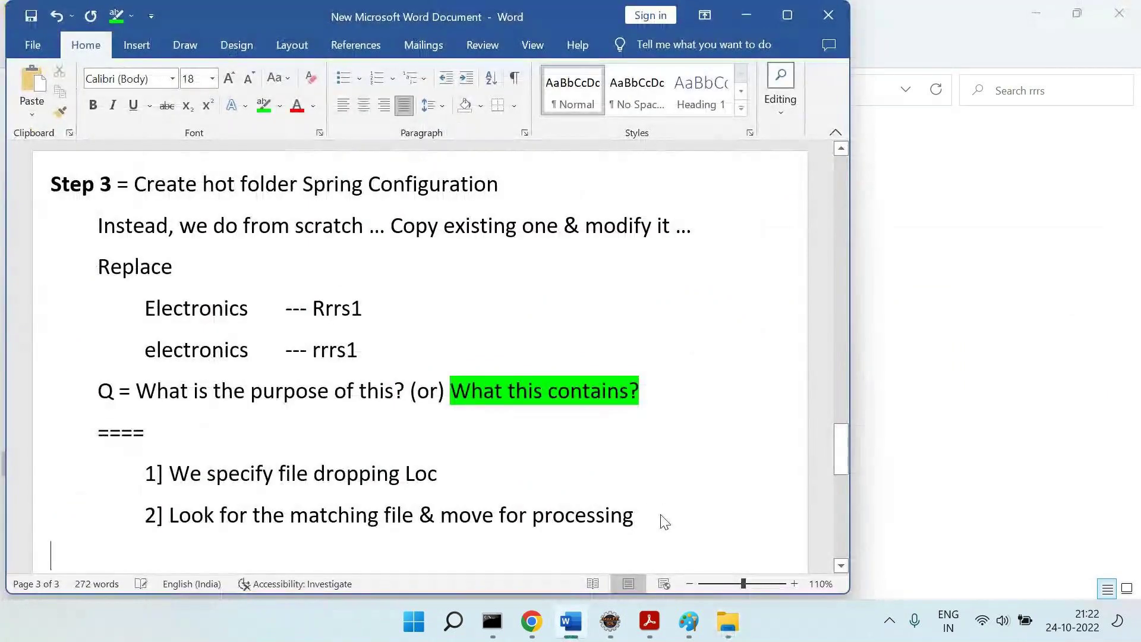
Remove '& move for processing' and add the indented line 'Inbound Channel Adapter' under point 2.
drag(602, 524, 421, 516)
key(BackSpace)
key(Return)
key(Tab)
text(In)
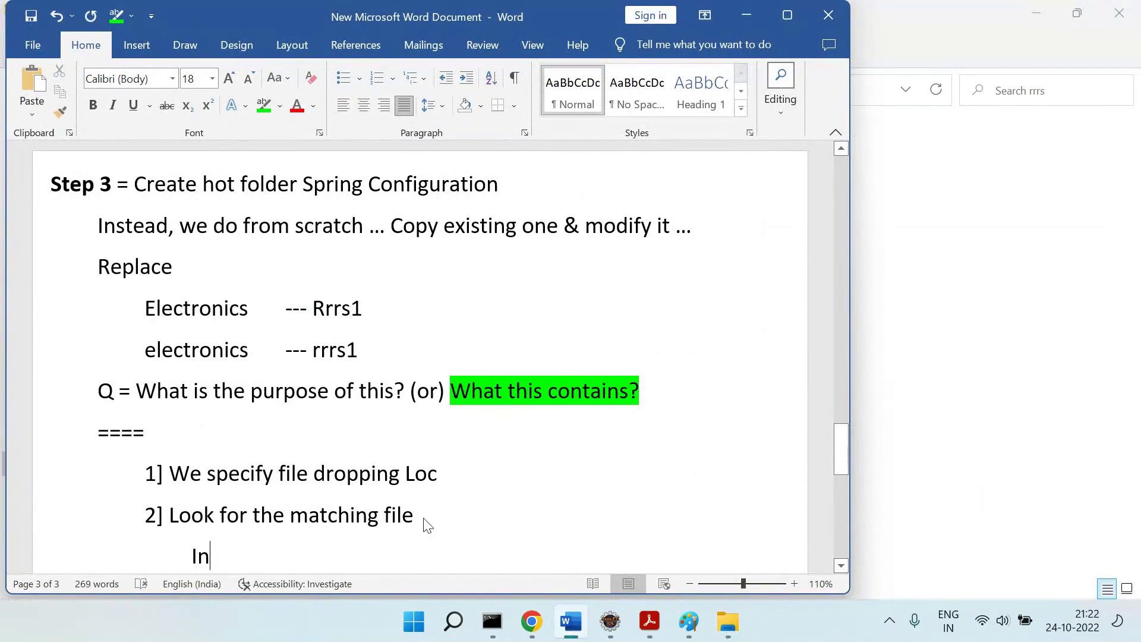
text(bound CHannel )
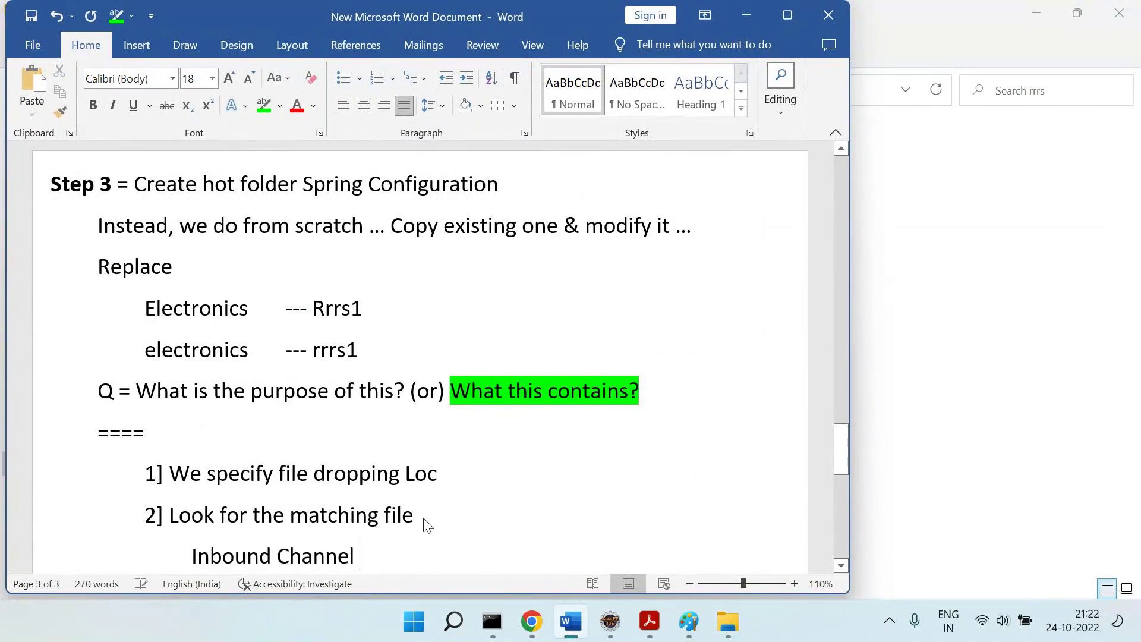
text(Adapter)
key(Return)
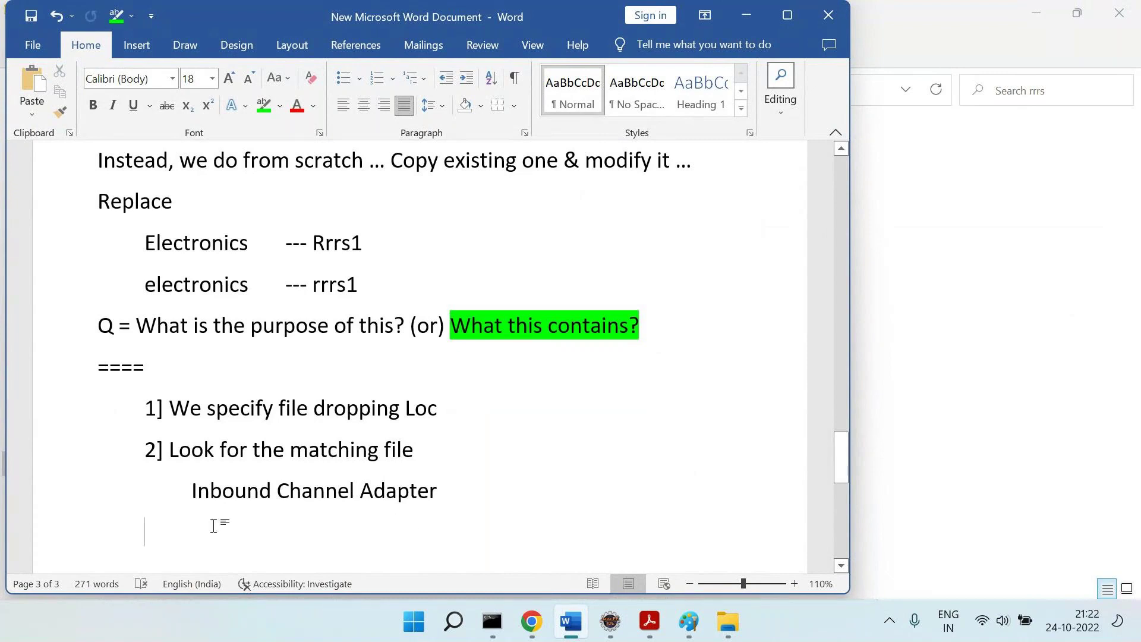
drag(184, 500, 403, 492)
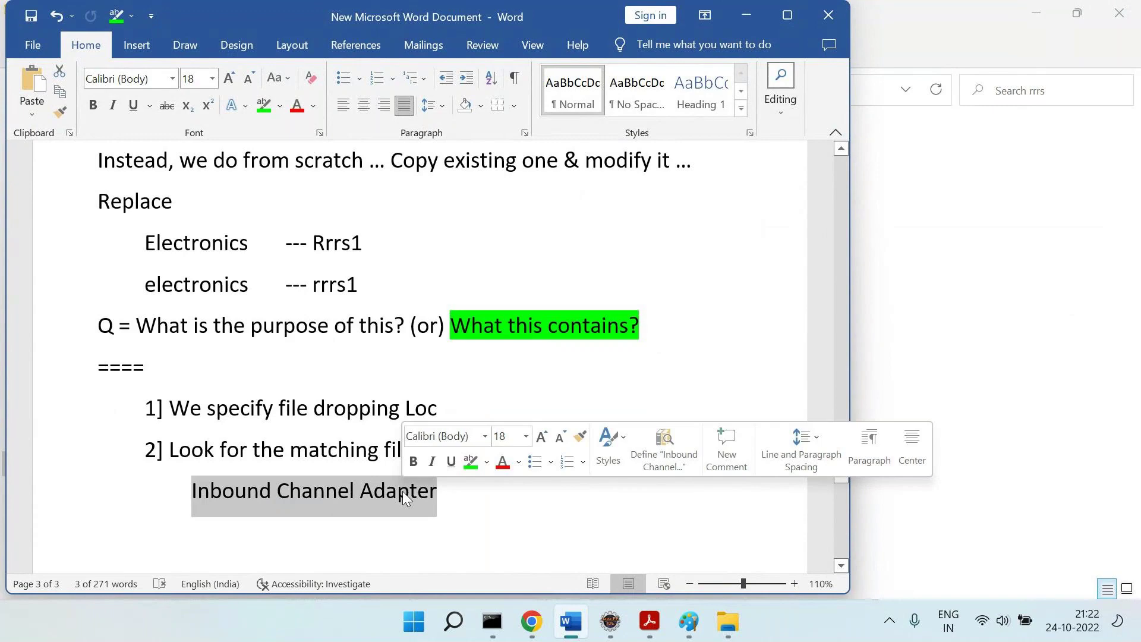
key(alt+Tab)
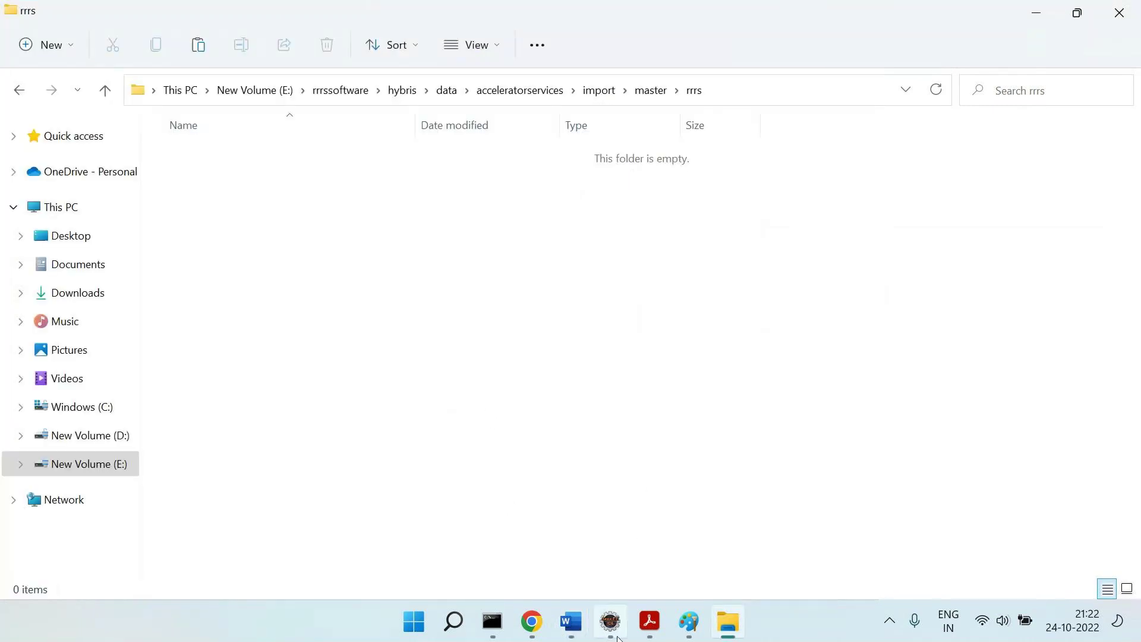
Trace the adapter's directory attribute #{baseDirectoryRrrs} back to the baseDirectoryRrrs bean.
click(612, 624)
drag(333, 169, 530, 168)
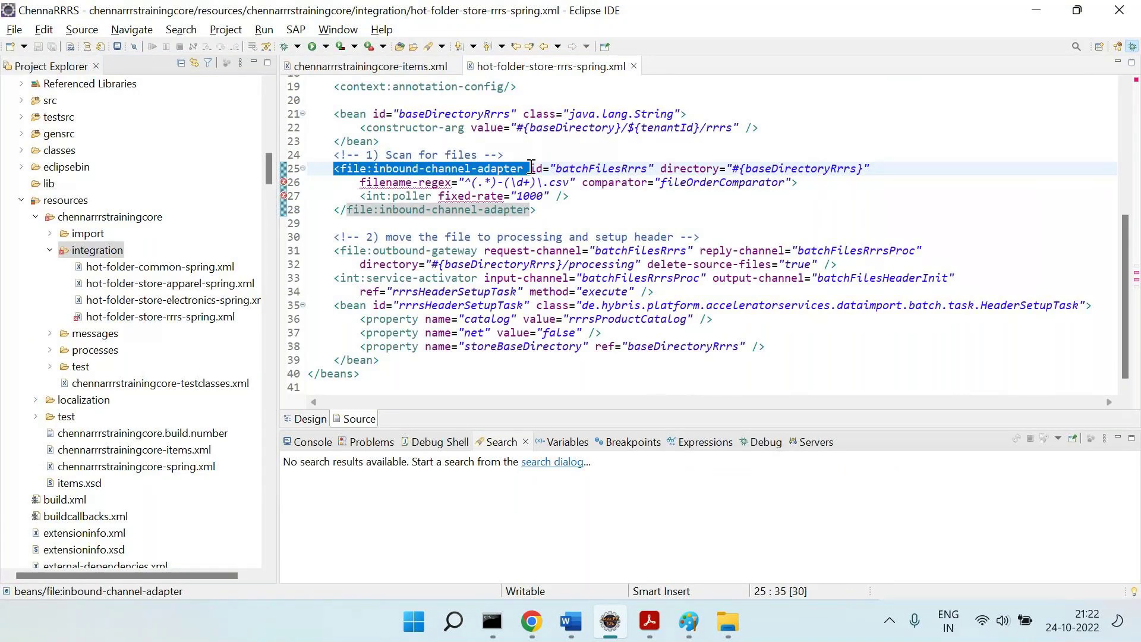
double_click(668, 169)
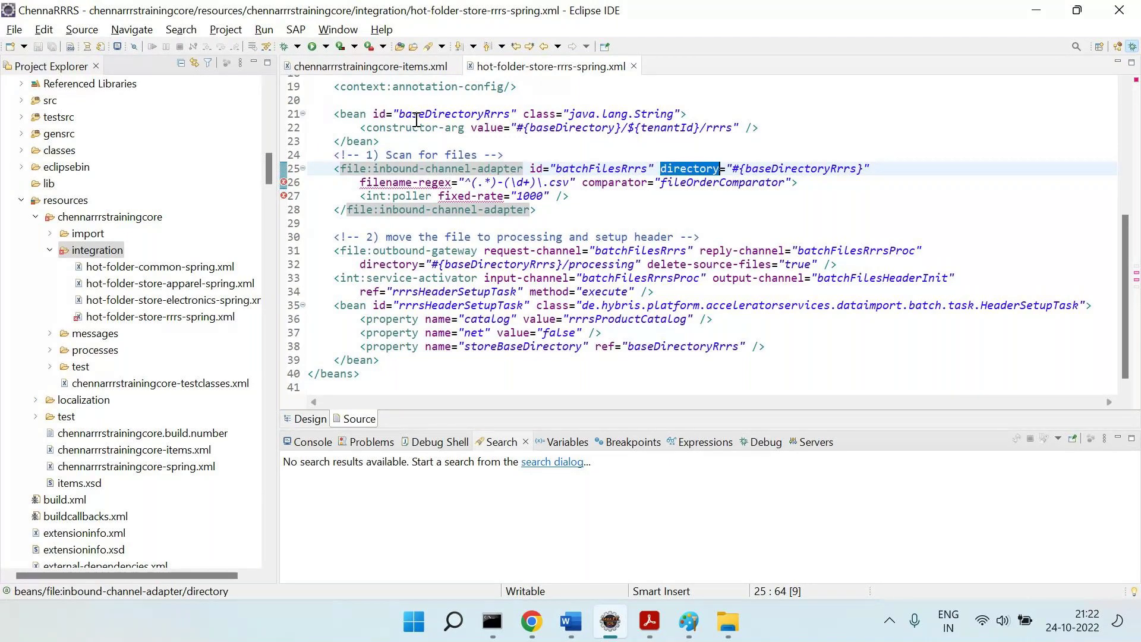
double_click(492, 114)
double_click(787, 169)
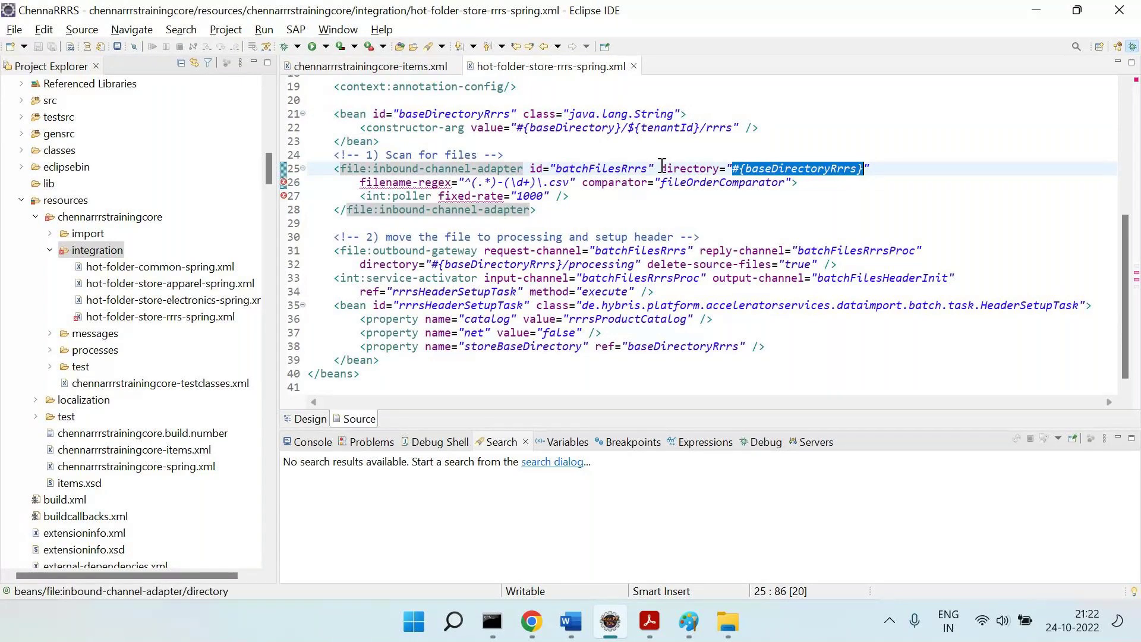
double_click(470, 169)
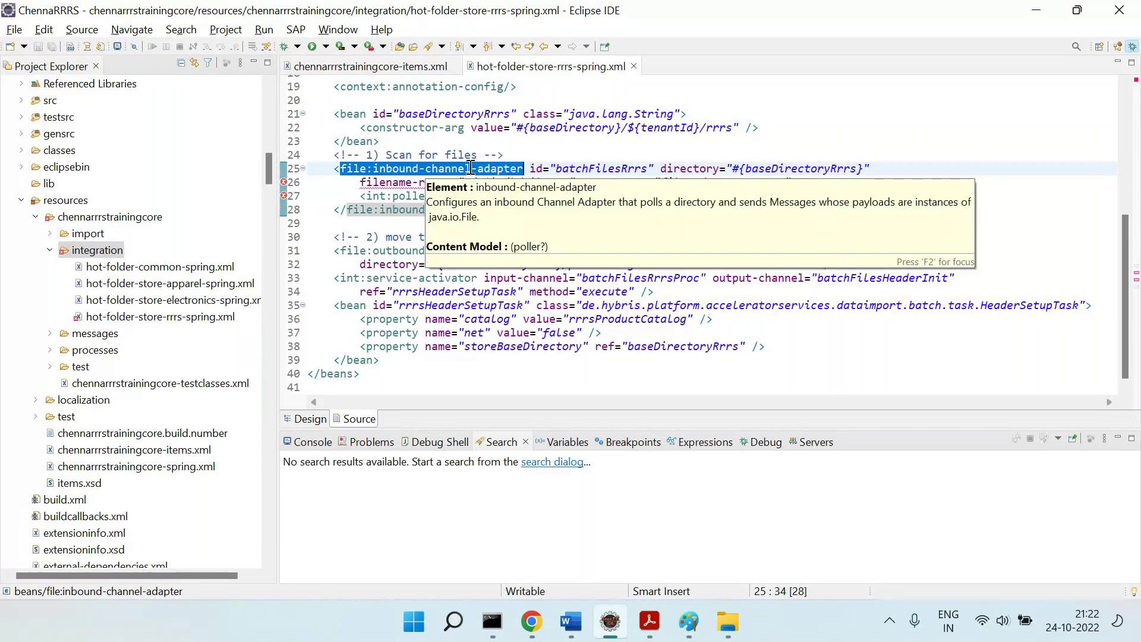
click(801, 166)
drag(419, 113, 548, 141)
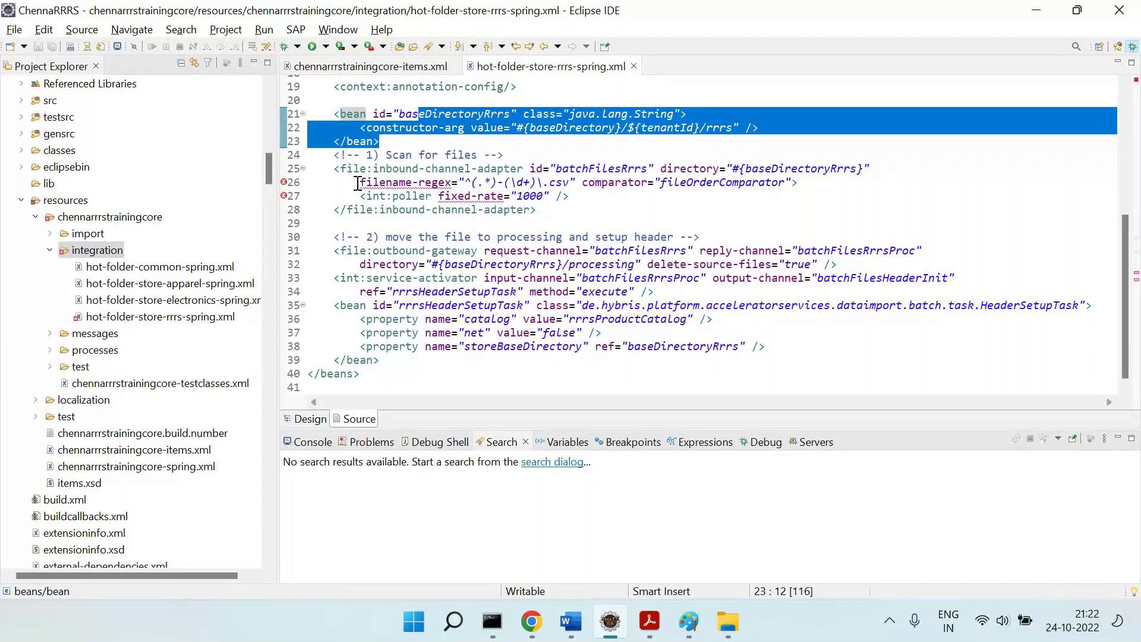
Examine the filename-regex attribute with its \d+ part and the poller's fixed-rate 1000.
drag(359, 182, 577, 183)
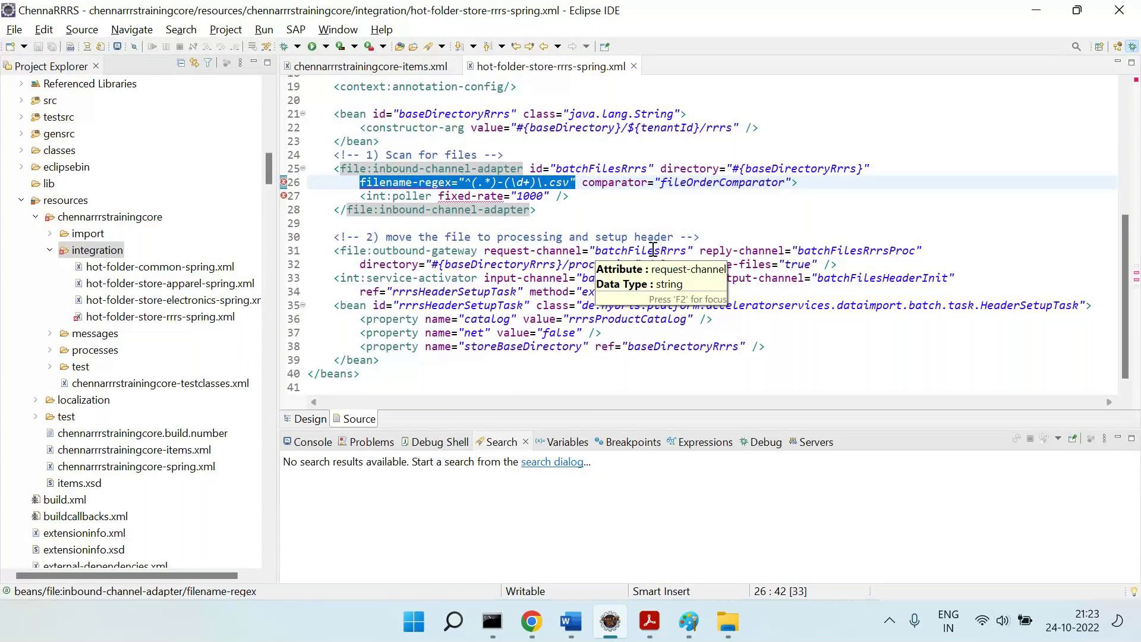
click(538, 209)
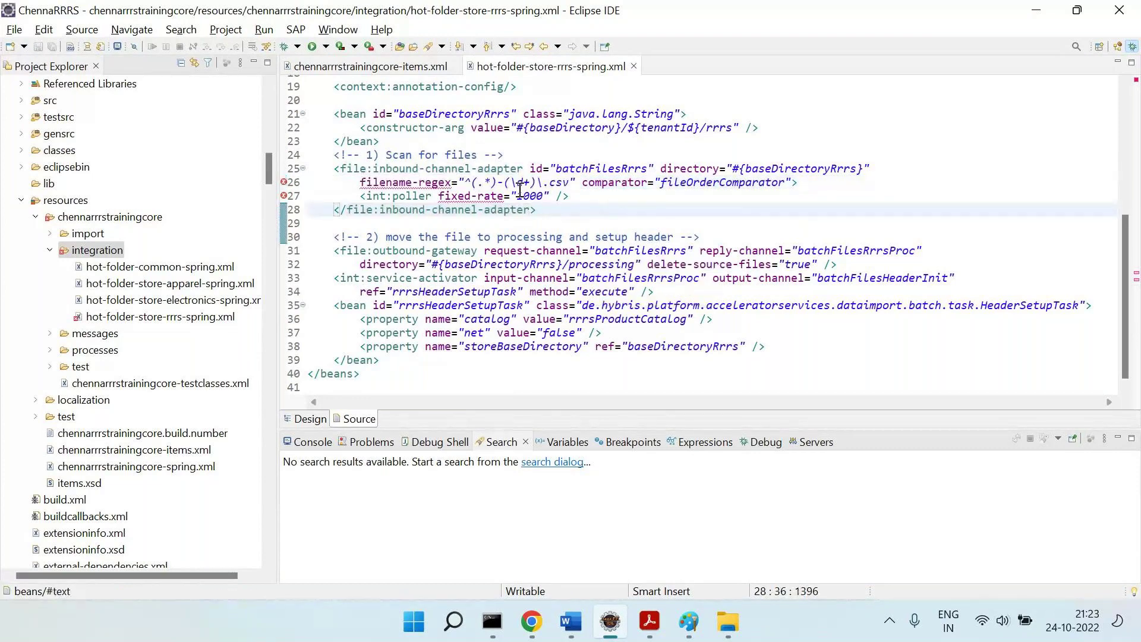
drag(511, 183, 529, 183)
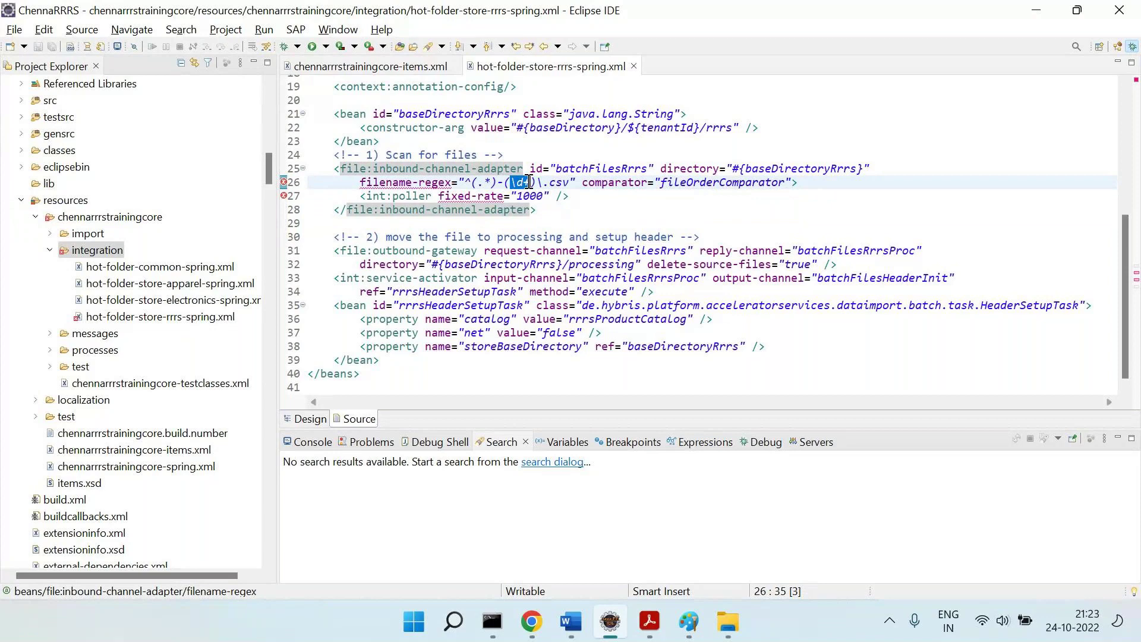
drag(360, 182, 579, 183)
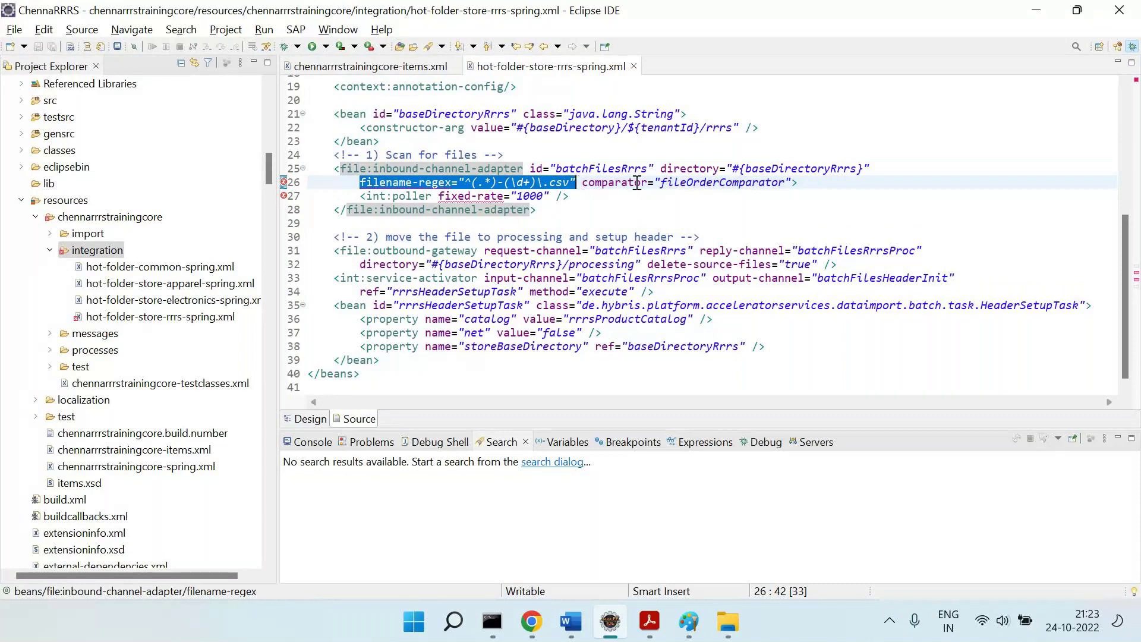
mouse_move(656, 183)
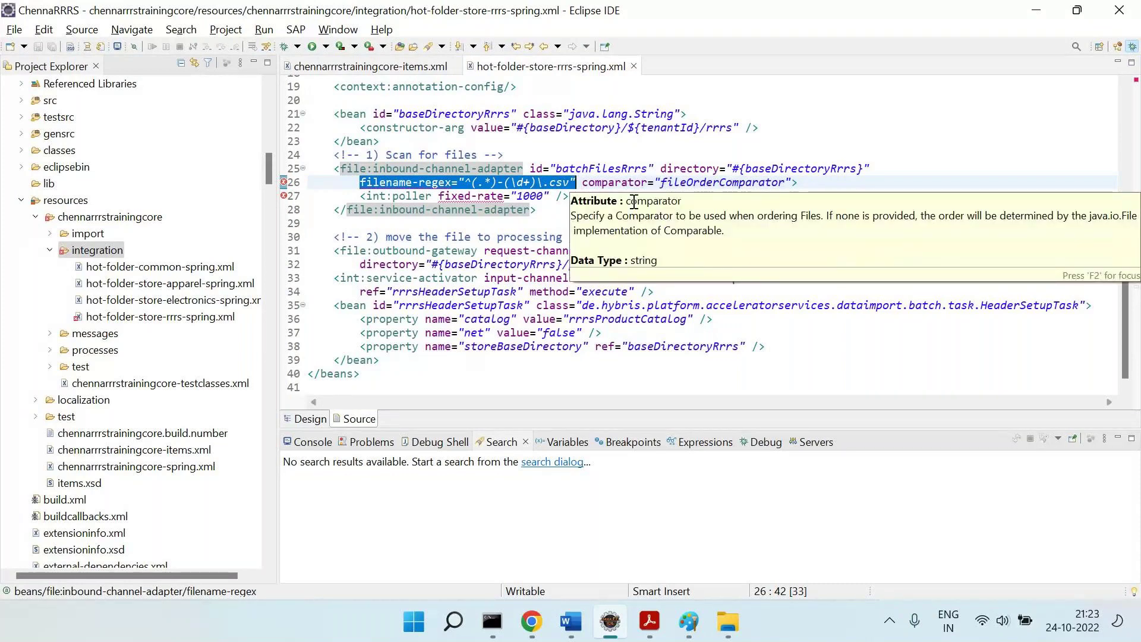
drag(360, 196, 589, 195)
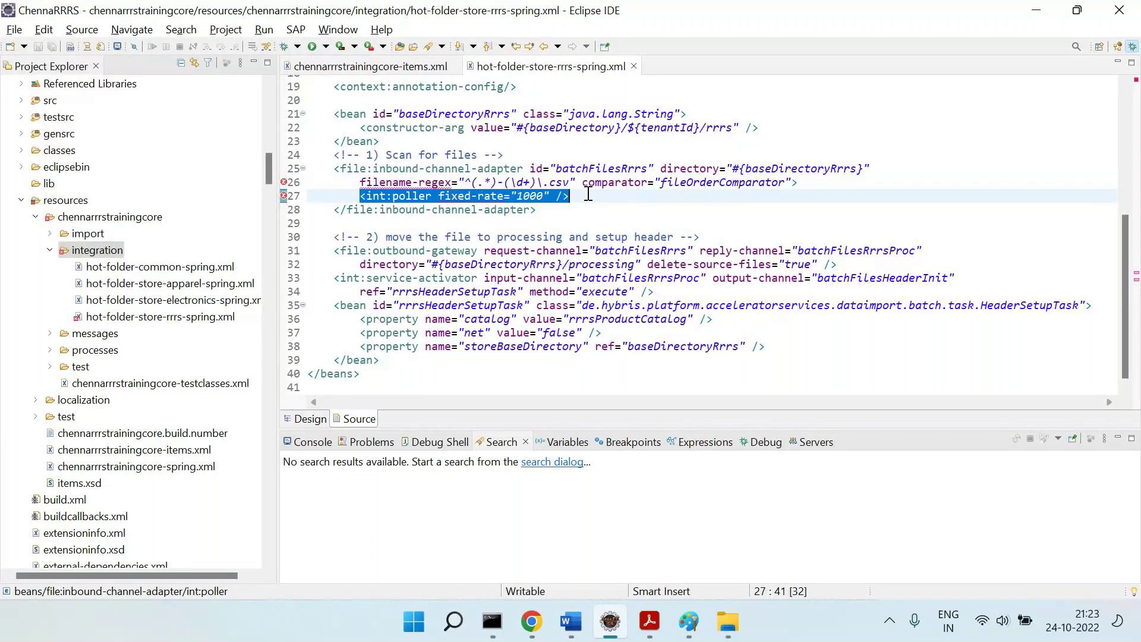
click(587, 211)
Start point '3]' on the empty line below the adapter note in the Word notes.
key(shift+Up)
key(shift+Up)
key(shift+Up)
key(shift+Up)
key(shift+Home)
key(alt+Tab)
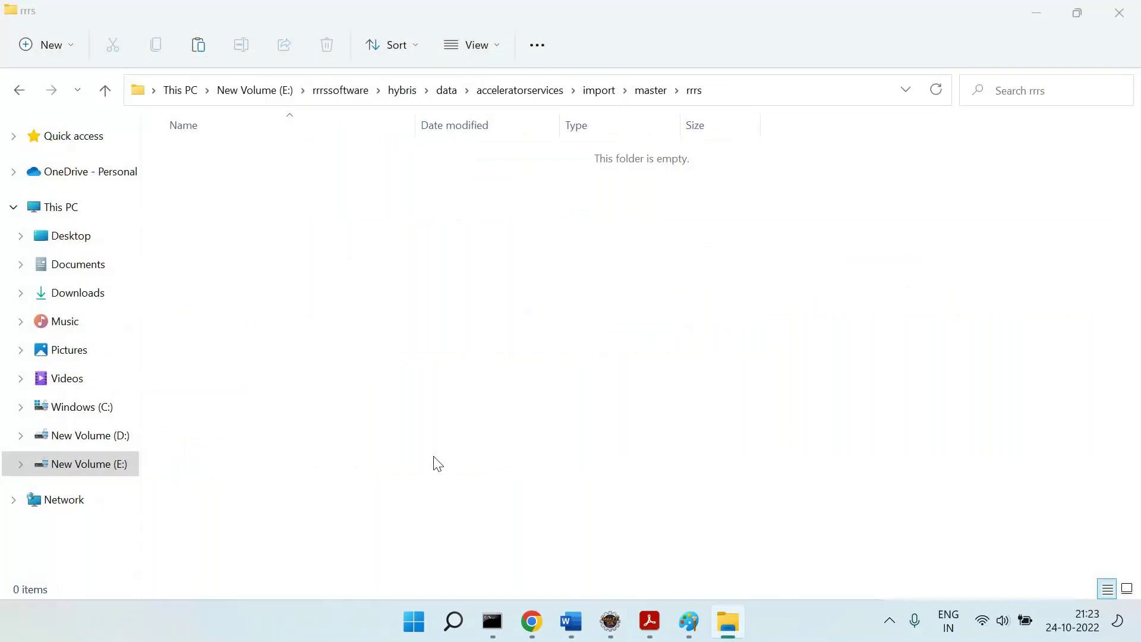
key(alt+Tab)
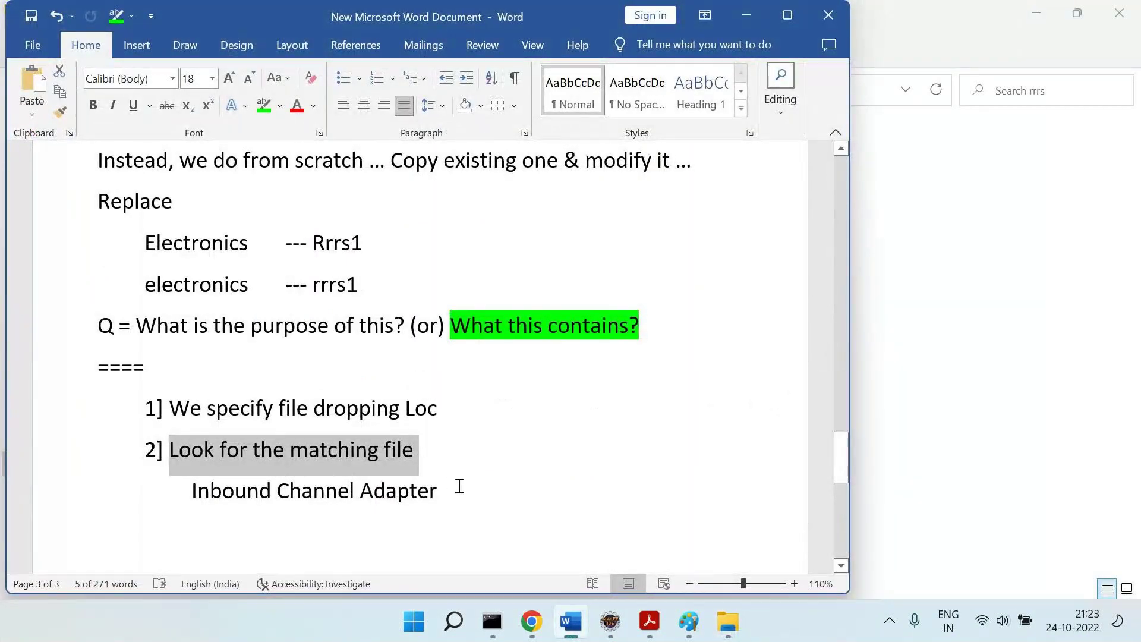
key(ctrl+z)
text(3])
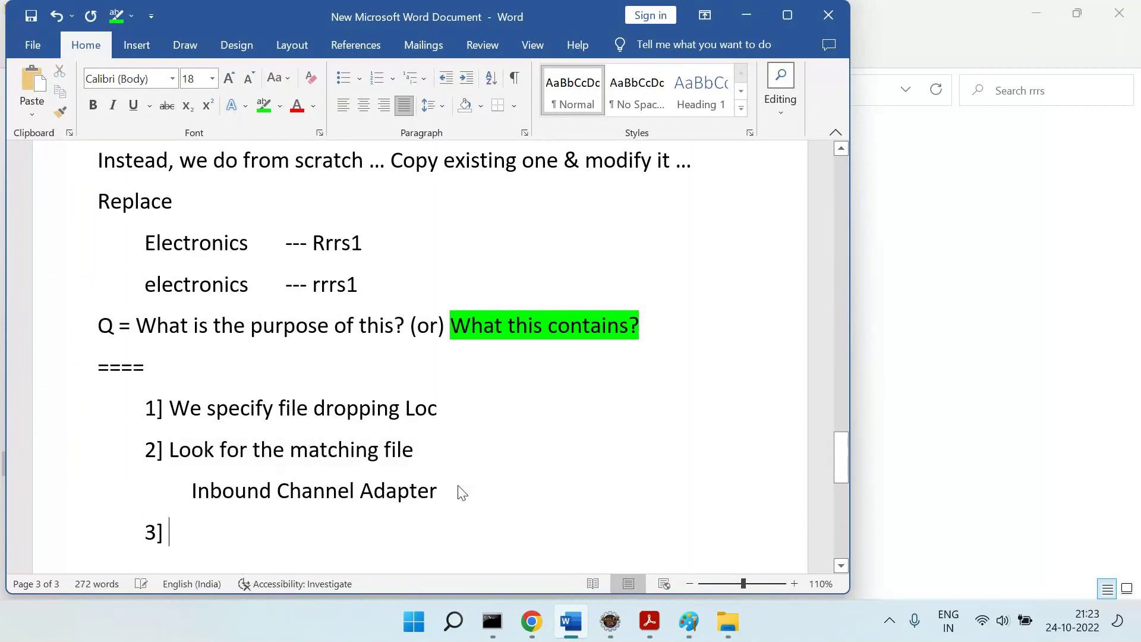
Review the scan-for-files block (lines 23–28) and the processing directory path on line 32 in Eclipse.
key(alt+Tab)
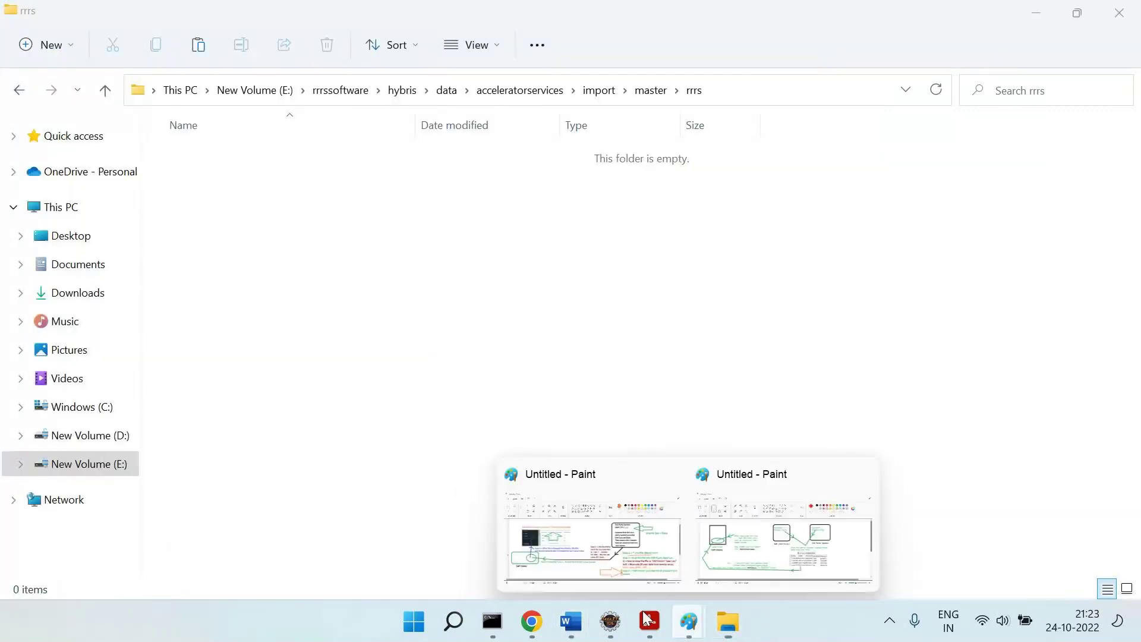
click(611, 623)
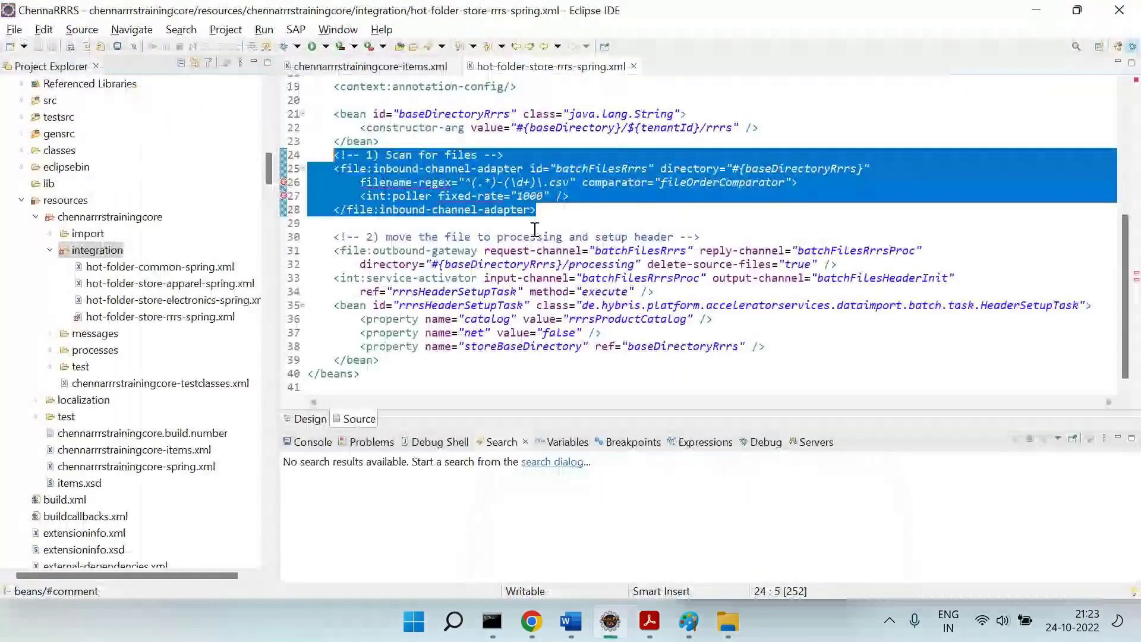
click(312, 223)
click(334, 142)
drag(335, 143, 555, 209)
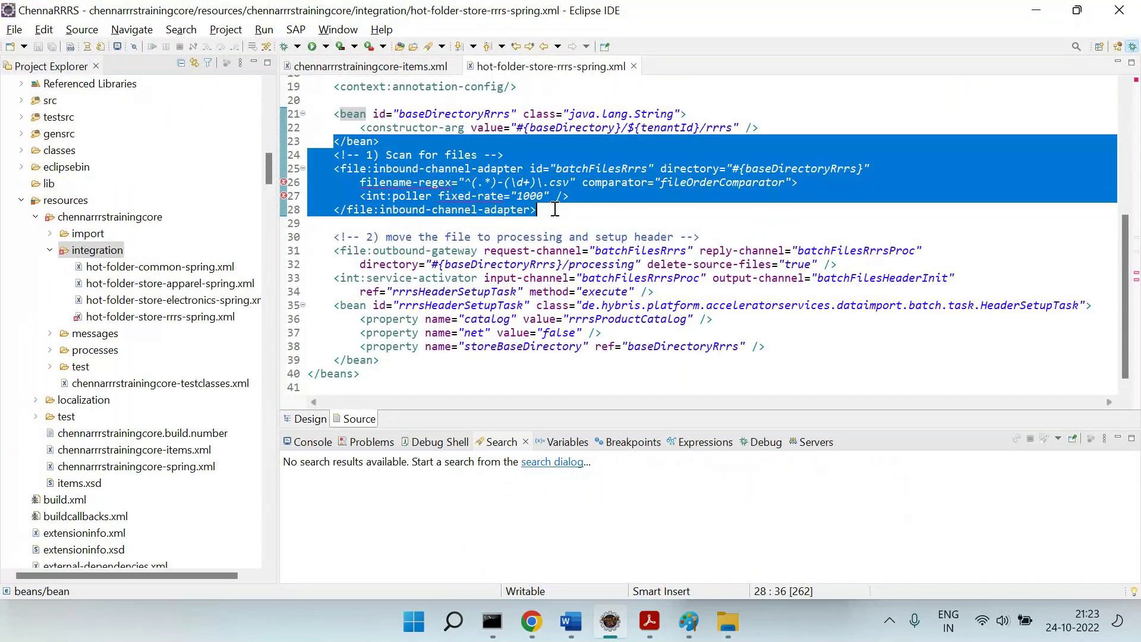
drag(439, 265, 635, 268)
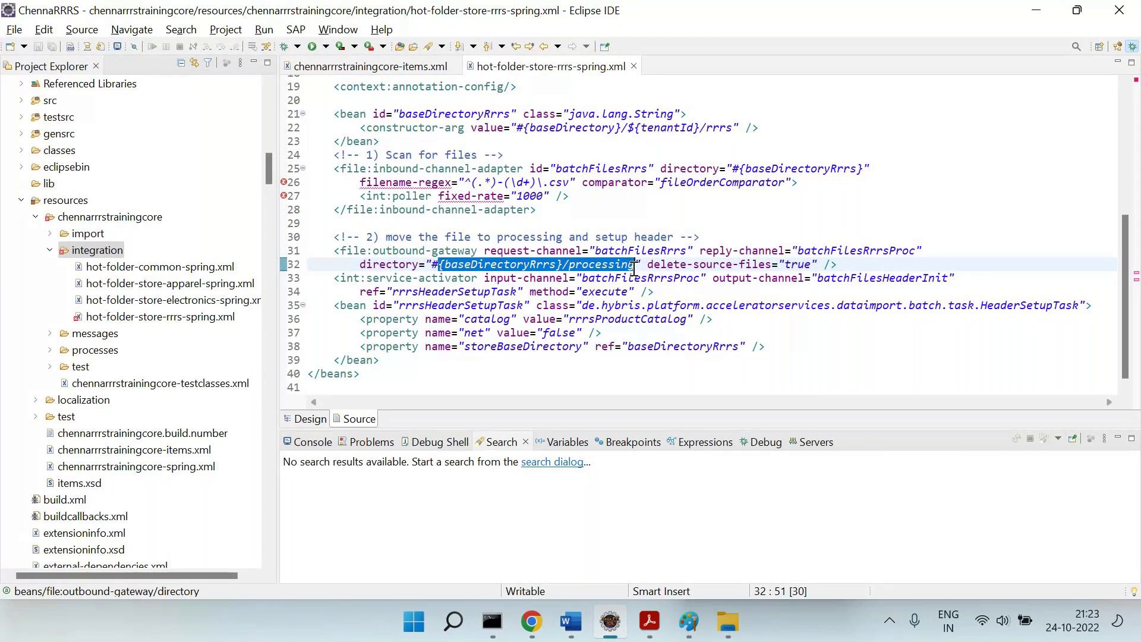
Write point 3 as 'After matching file -', correcting the false starts.
key(alt+Tab)
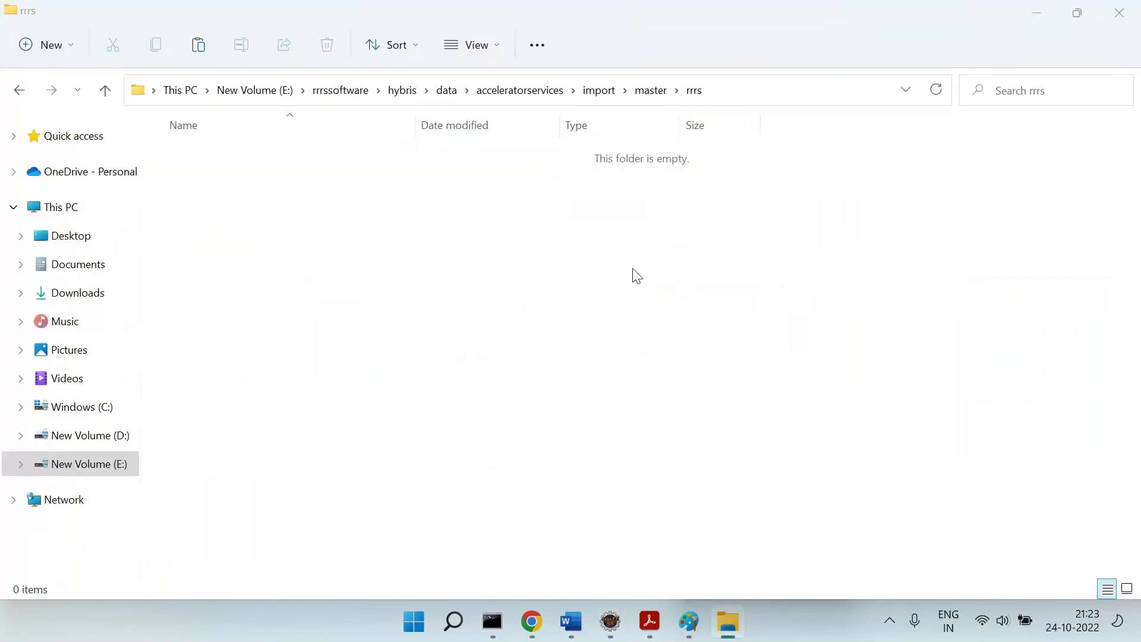
key(alt+Tab)
text(Mvo)
key(BackSpace)
key(BackSpace)
text(ove)
key(BackSpace)
key(BackSpace)
key(BackSpace)
key(BackSpace)
text(At)
key(BackSpace)
text(fter matching file -)
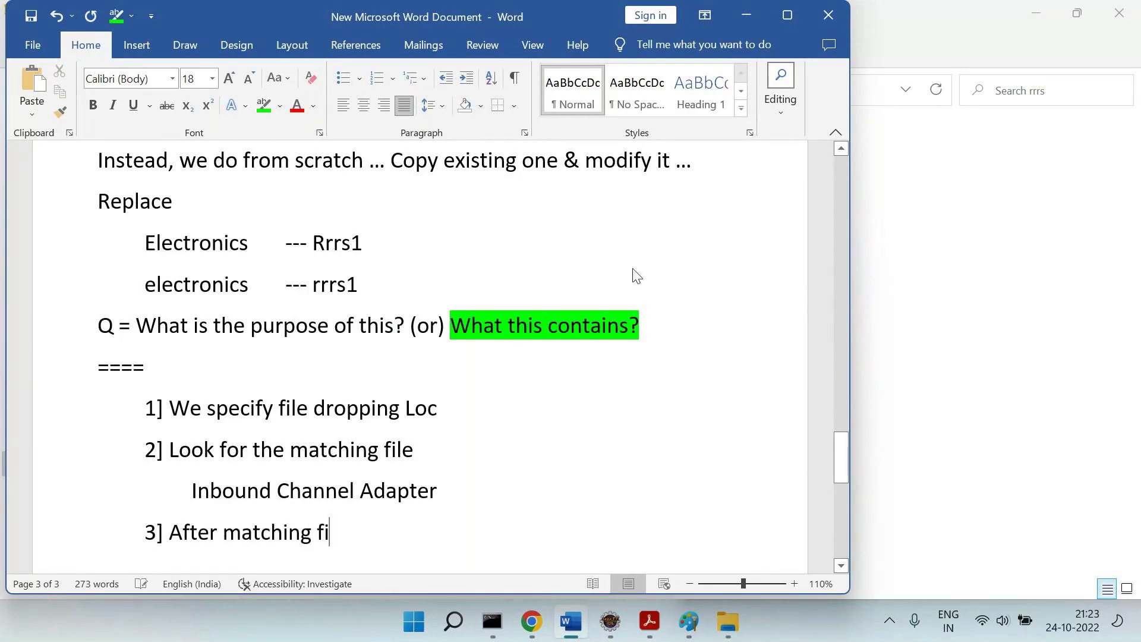
Add the indented item 'A] move for processing' under point 3.
key(Return)
key(Tab)
key(Tab)
key(Tab)
text(1)
key(BackSpace)
text(A] move )
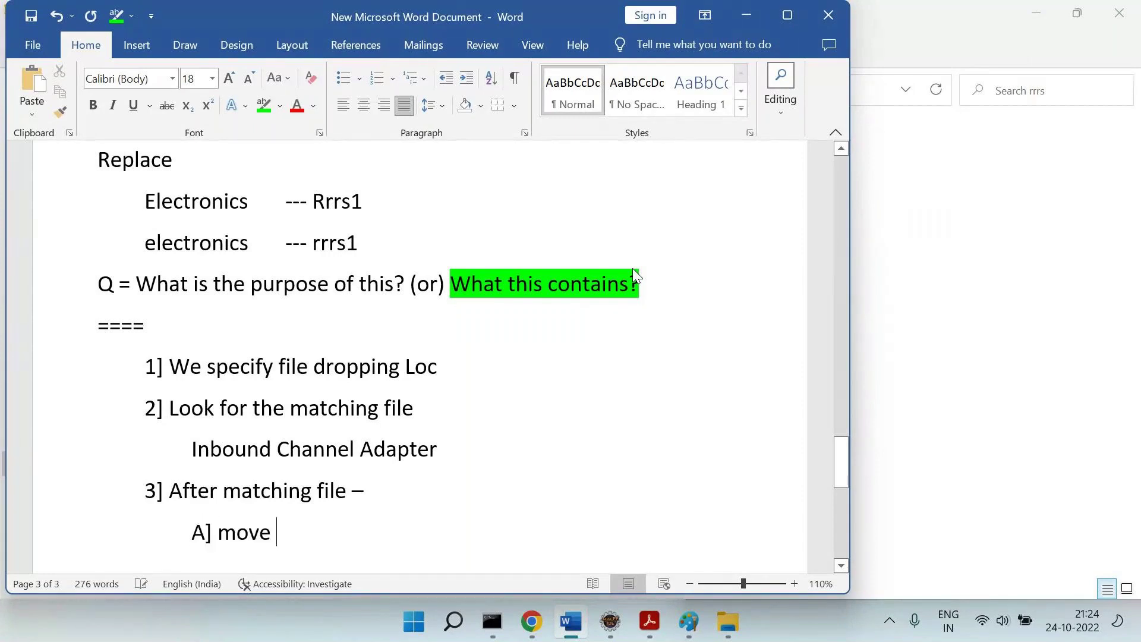
text(for processing)
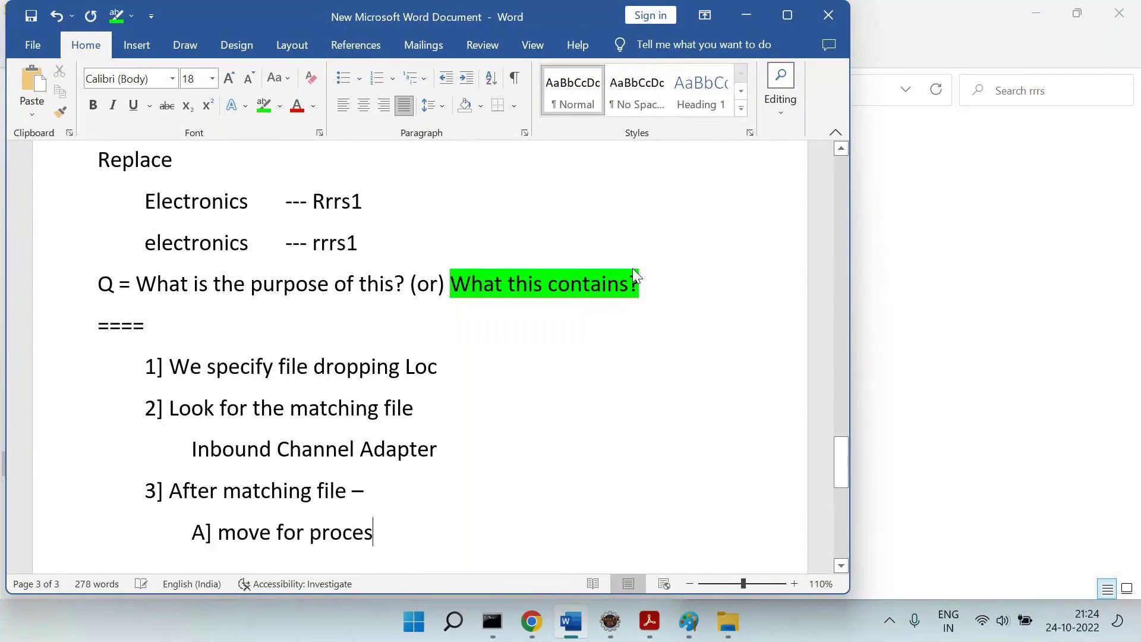
Add item B stating the *.csv in the processing folder will be converted into ImpEx.
key(Return)
key(Tab)
text(b)
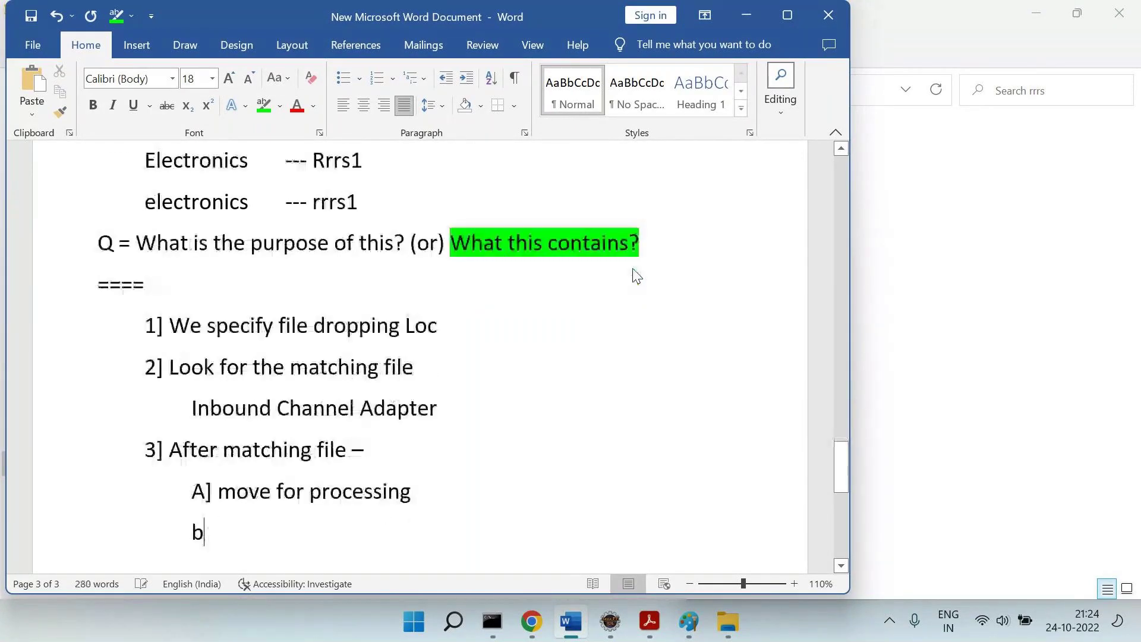
text(] In the processing )
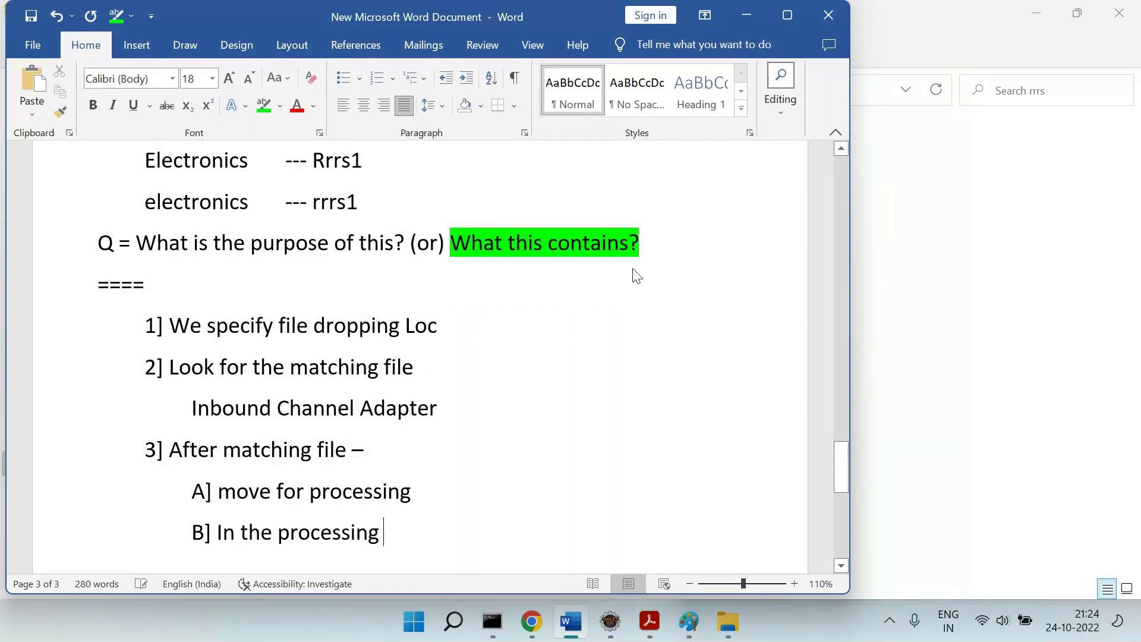
text(--- Your *.C)
key(BackSpace)
text(csv )
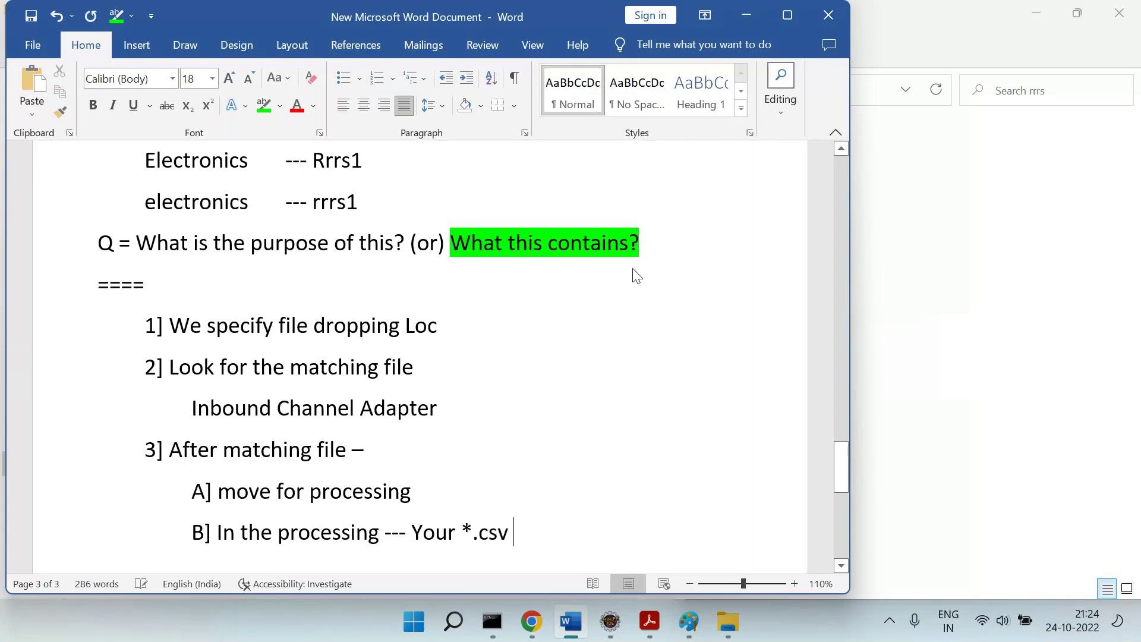
text(will be convereed in)
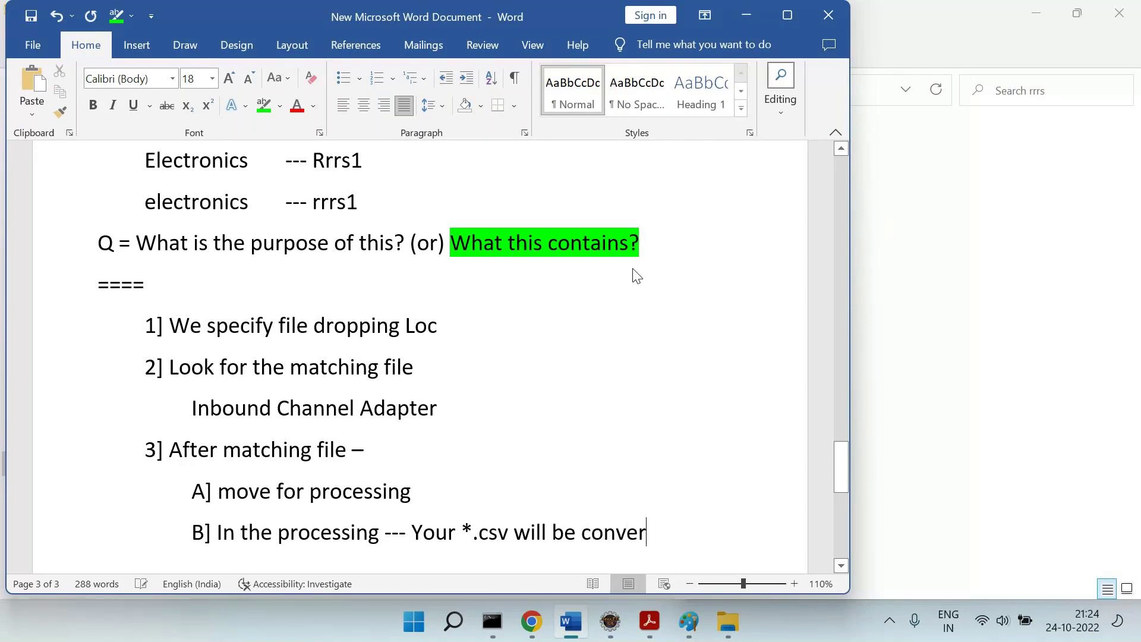
key(BackSpace)
key(BackSpace)
key(BackSpace)
key(BackSpace)
key(BackSpace)
key(BackSpace)
text(ted into ImpEx)
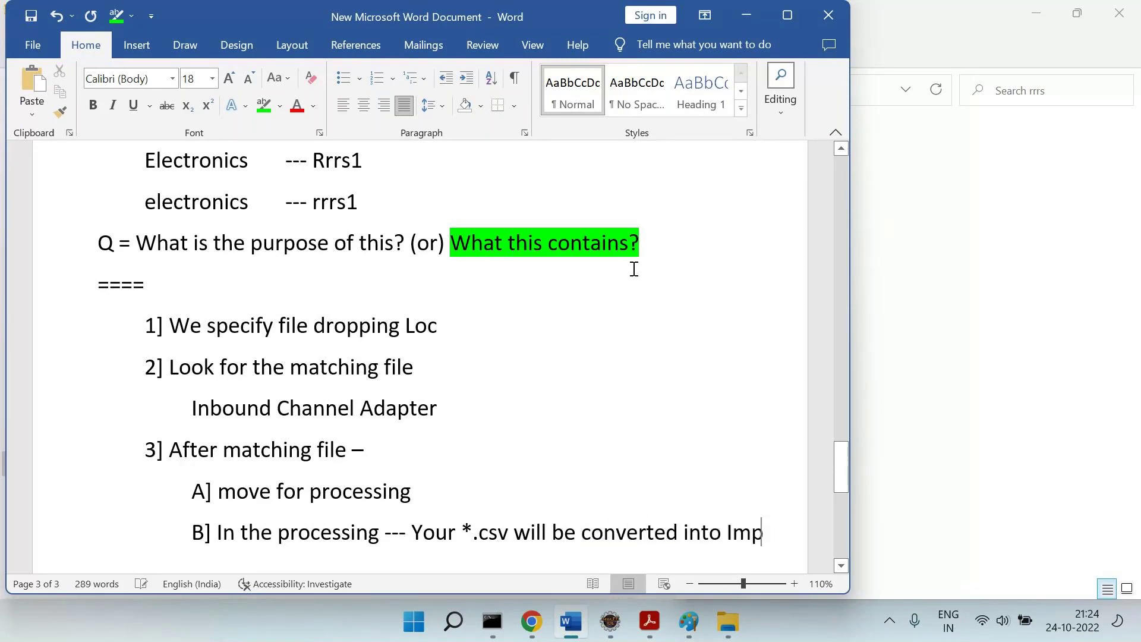
Add item 'C] This ImpEx Data will be loaded into "SAP Comm"'.
key(Return)
key(Tab)
key(Tab)
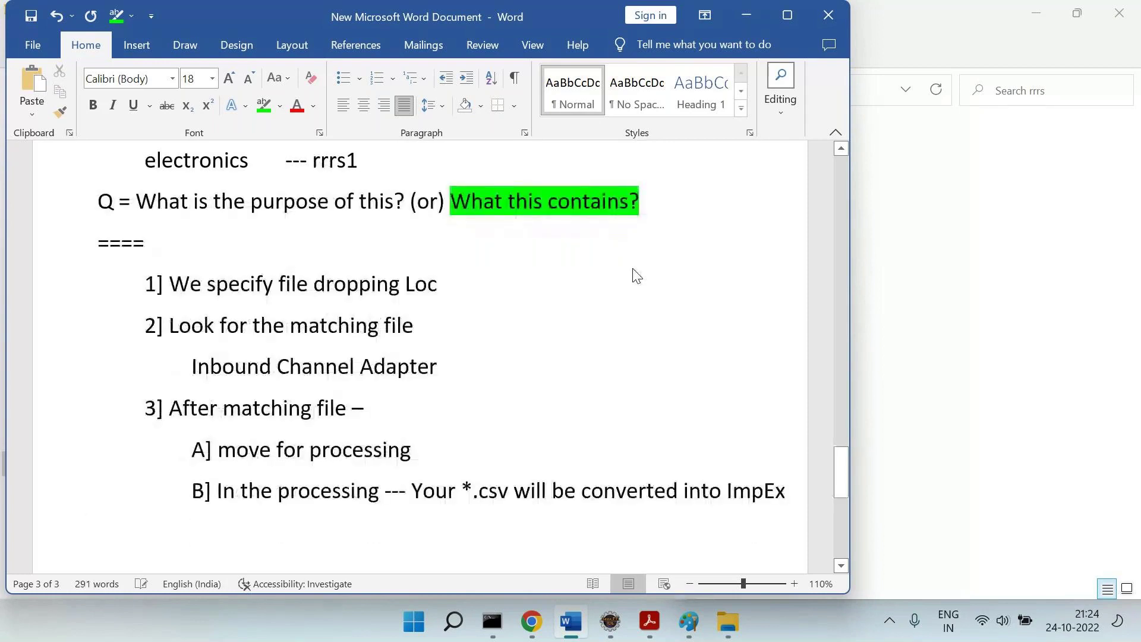
text(C] This ImpEx Data will be )
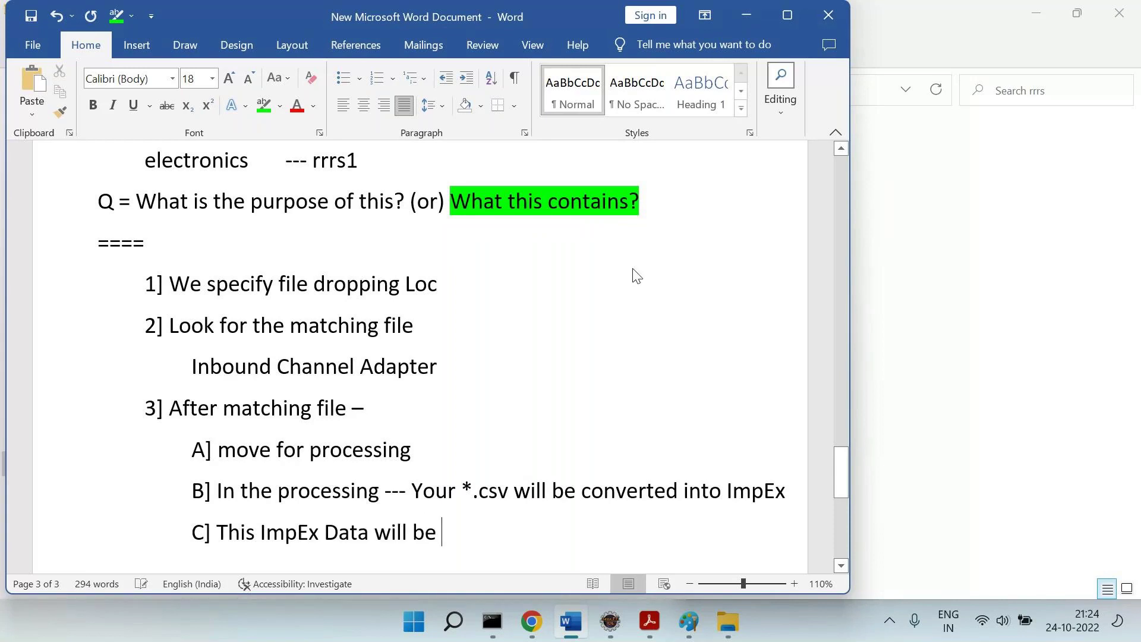
text(loaded in to)
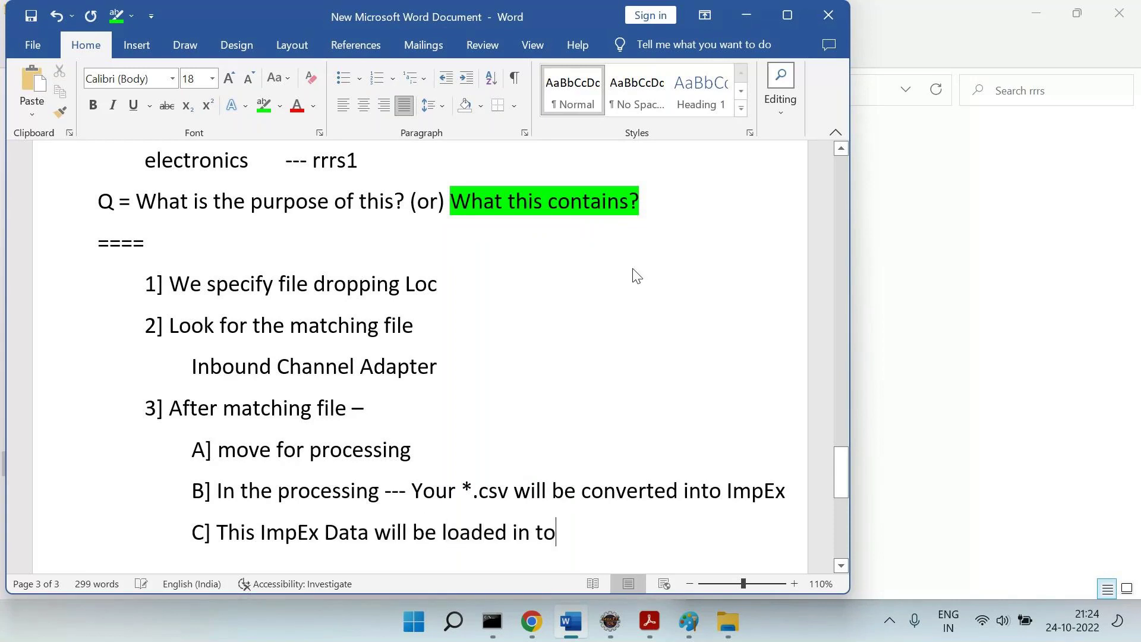
key(BackSpace)
key(BackSpace)
key(BackSpace)
text(to "SPA COm)
key(BackSpace)
key(BackSpace)
key(BackSpace)
key(BackSpace)
key(BackSpace)
text(AP COmm)
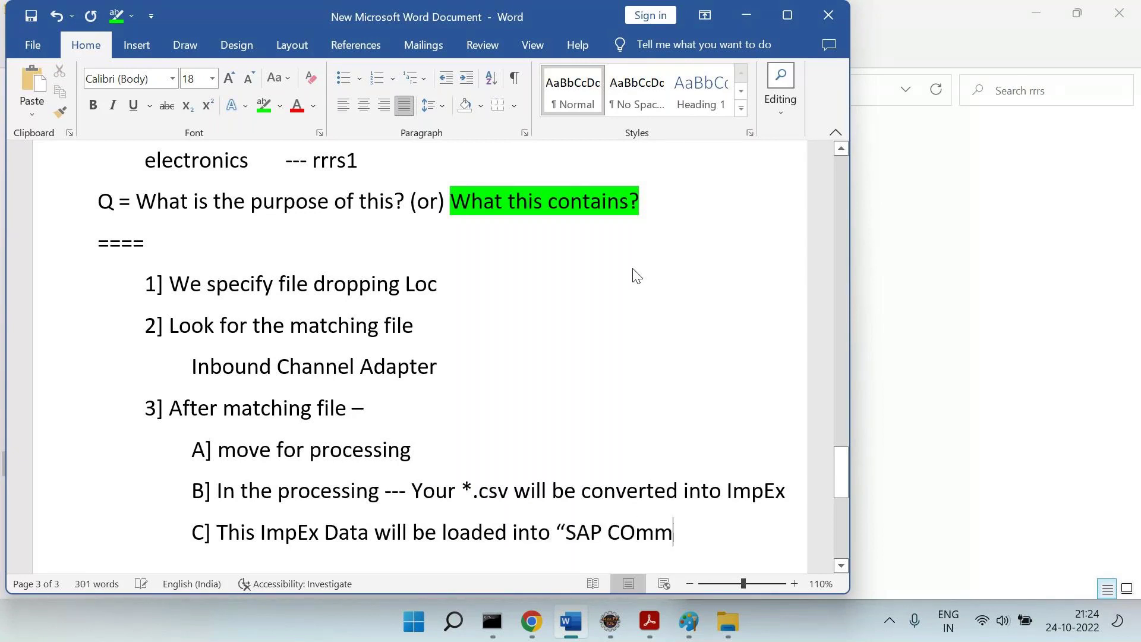
text(")
key(Return)
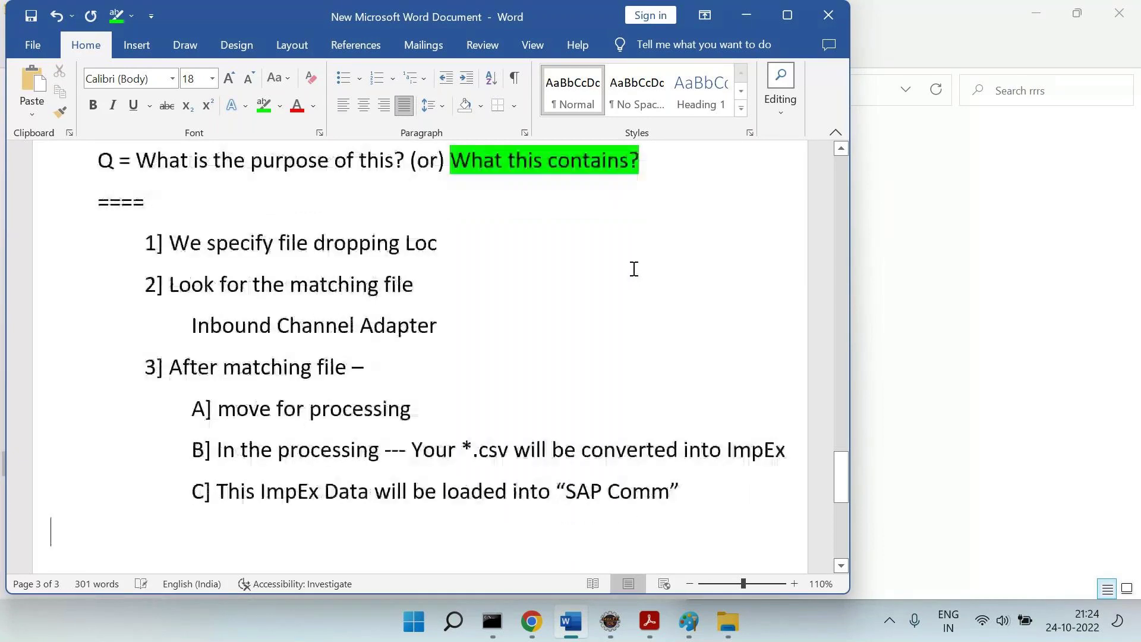
key(alt+Tab)
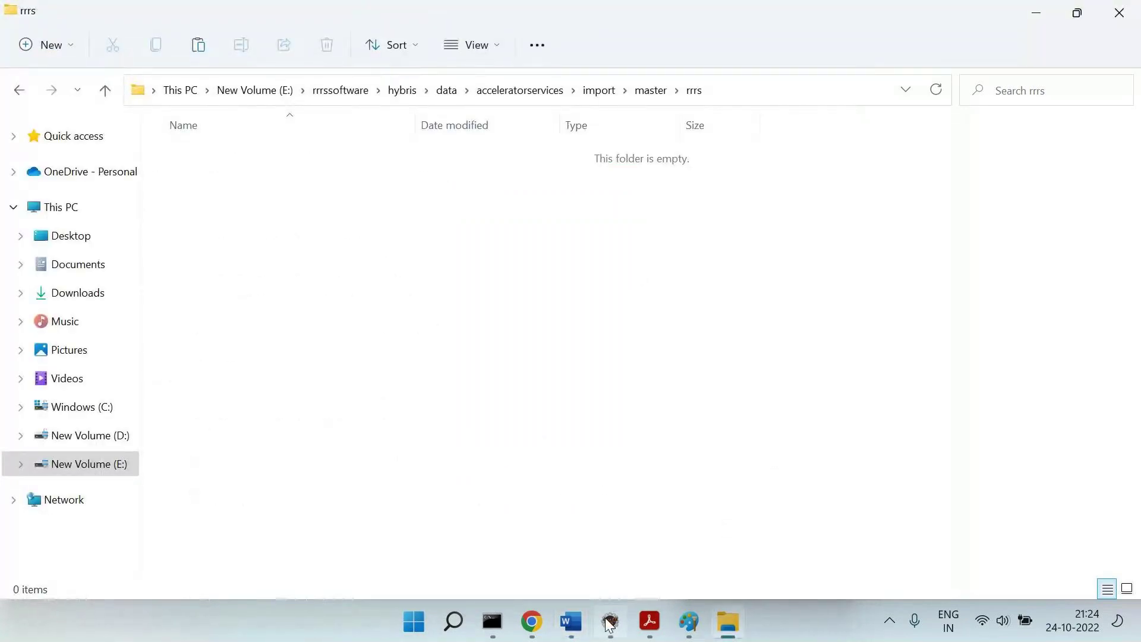
Review the move-to-processing gateway and delete-source-files setting on XML lines 30–33, checking the empty rrrs folder.
click(611, 623)
drag(406, 237, 557, 243)
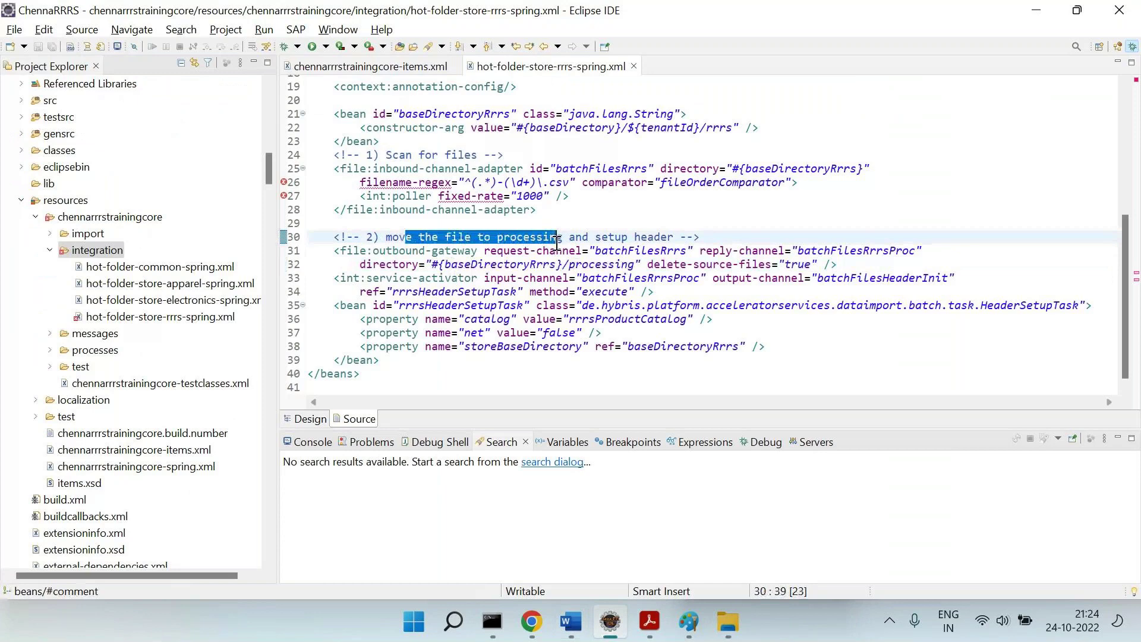
drag(356, 266, 557, 264)
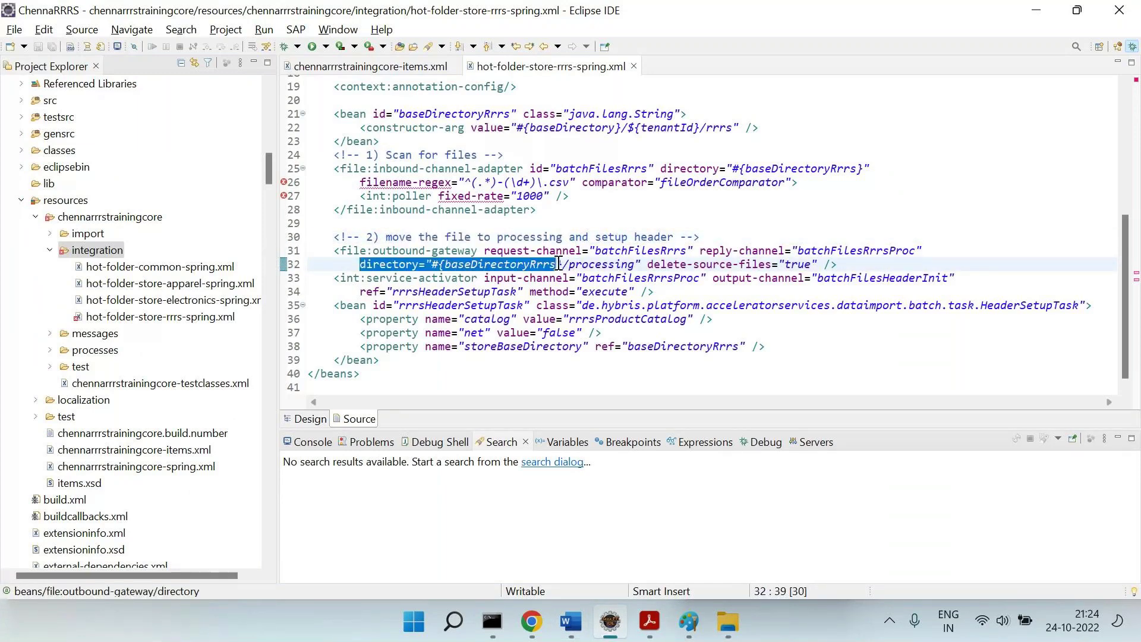
click(728, 623)
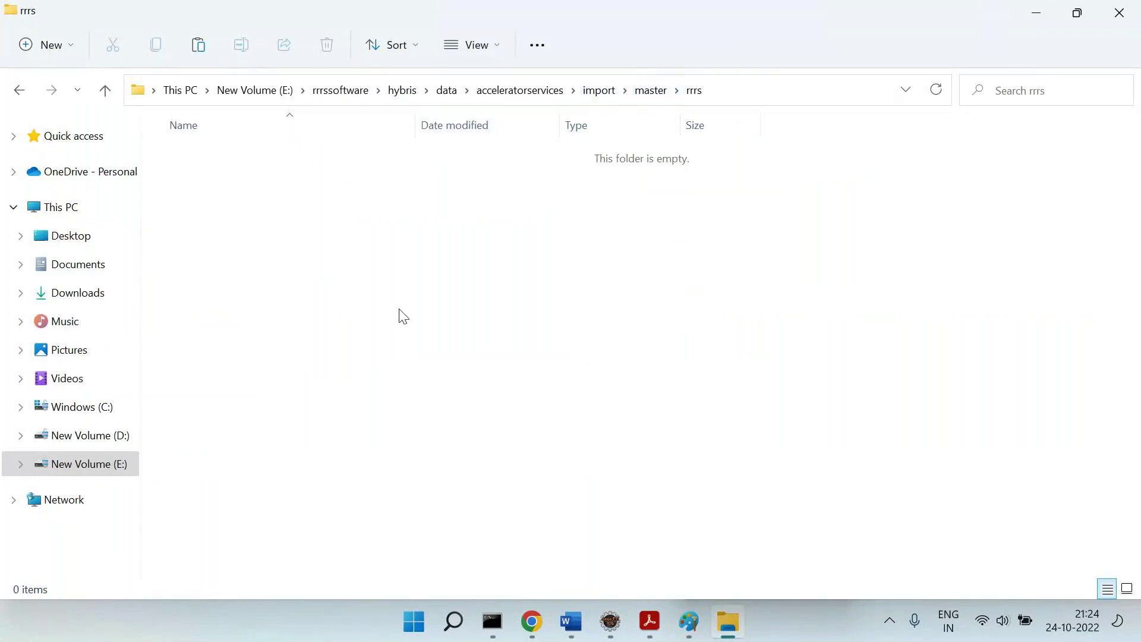
key(alt+Tab)
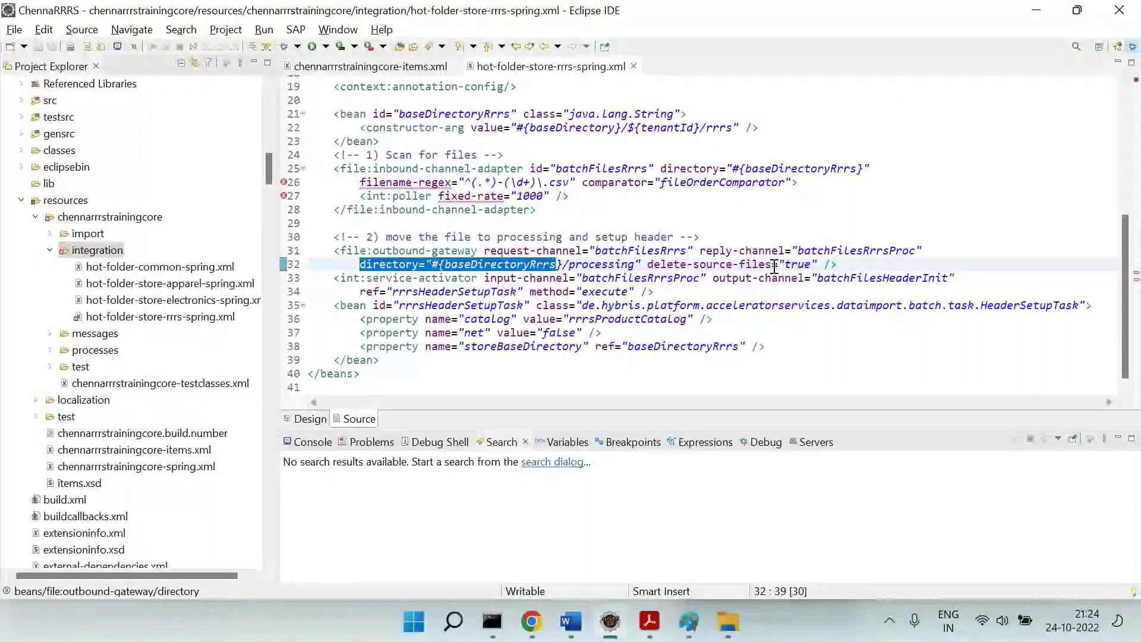
drag(615, 263, 827, 262)
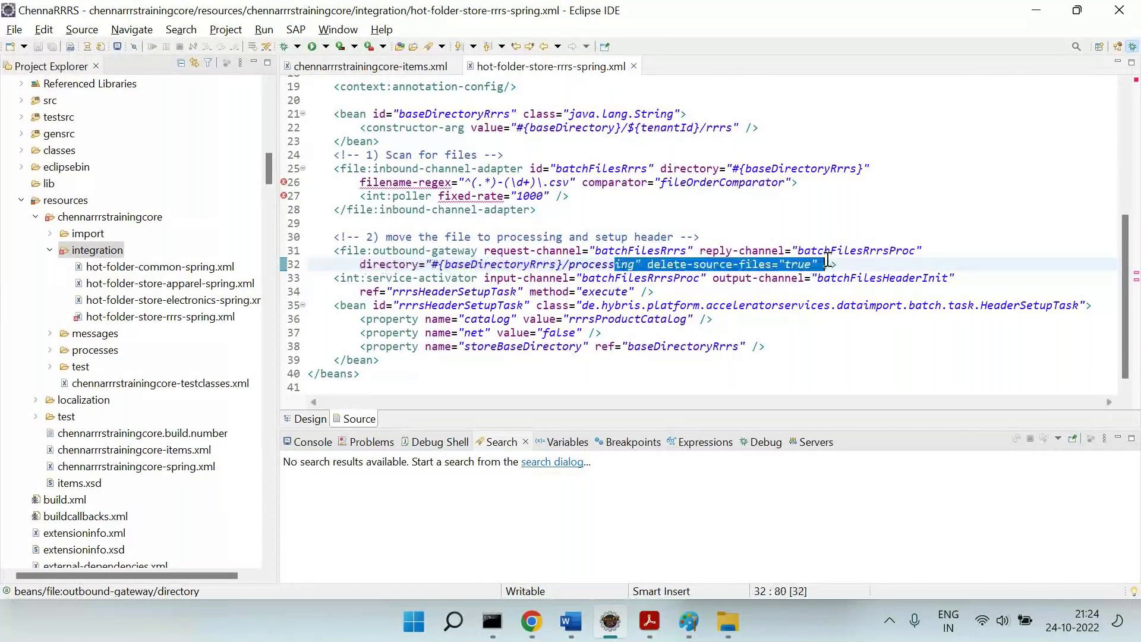
drag(563, 237, 634, 278)
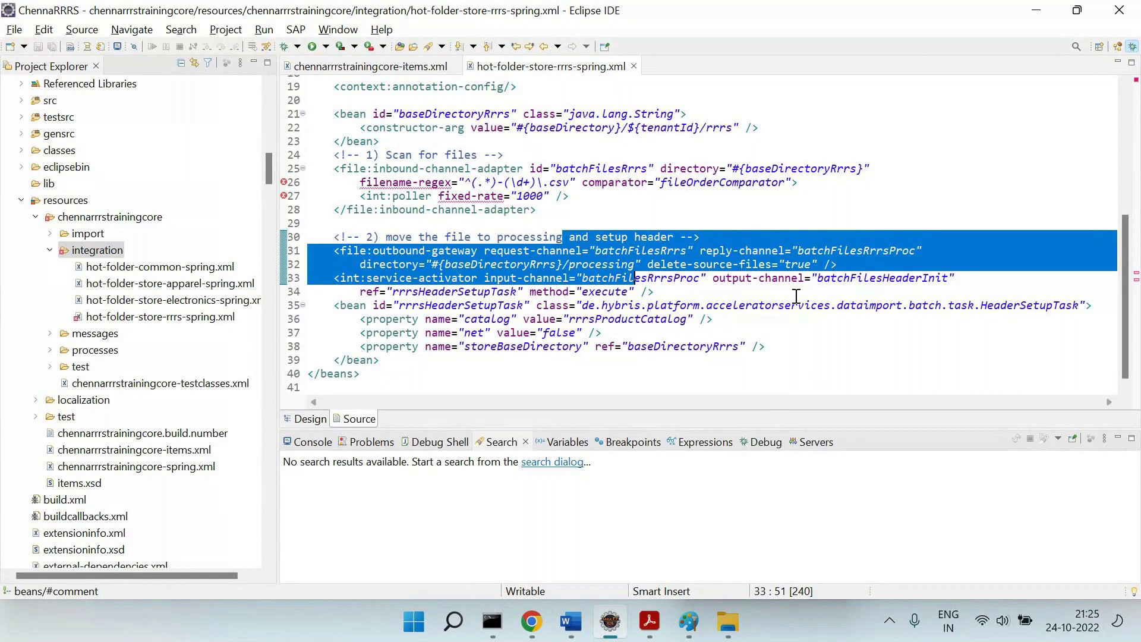
scroll(797, 296, up, 6)
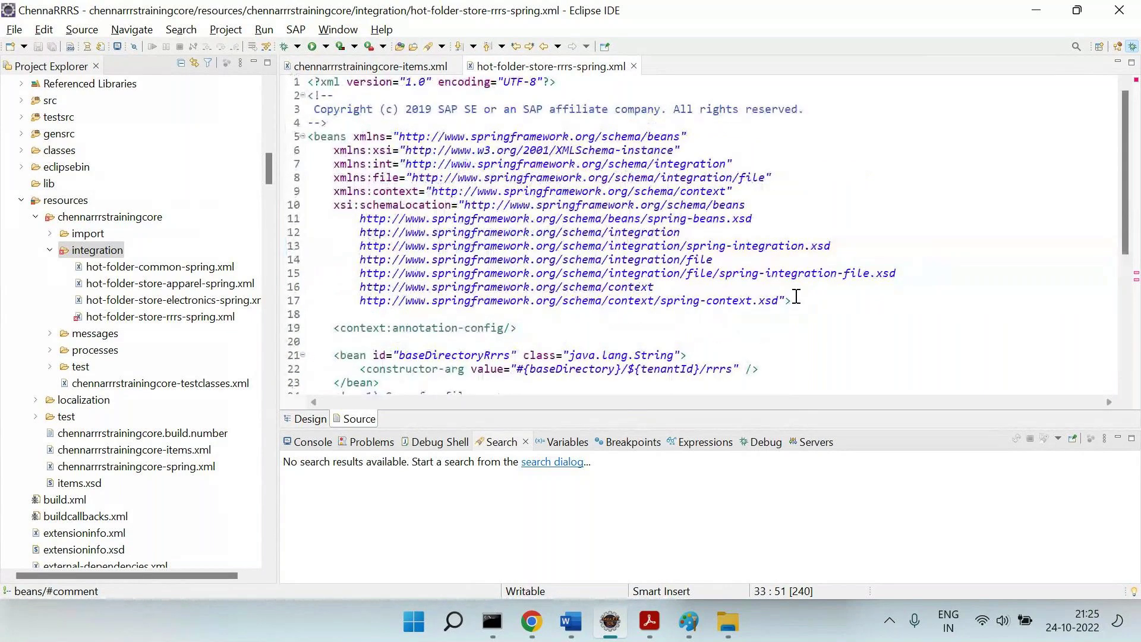
key(alt+Tab)
Look over steps 1–3 and items A–C in the Word notes by selecting them.
click(571, 621)
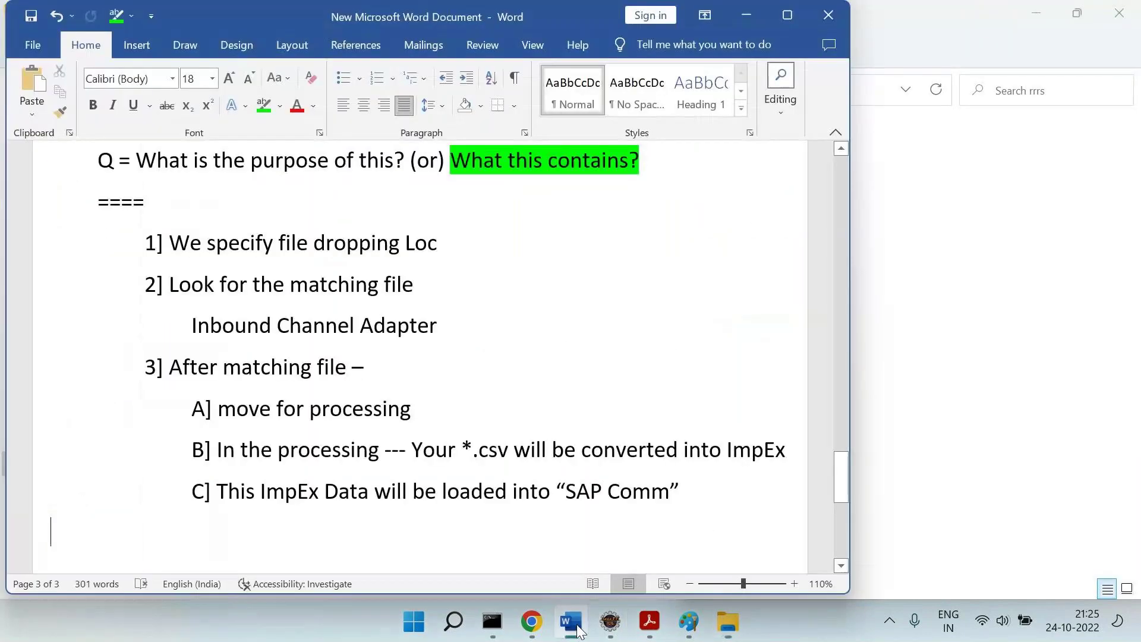
scroll(402, 394, up, 1)
drag(186, 287, 426, 292)
drag(199, 325, 398, 323)
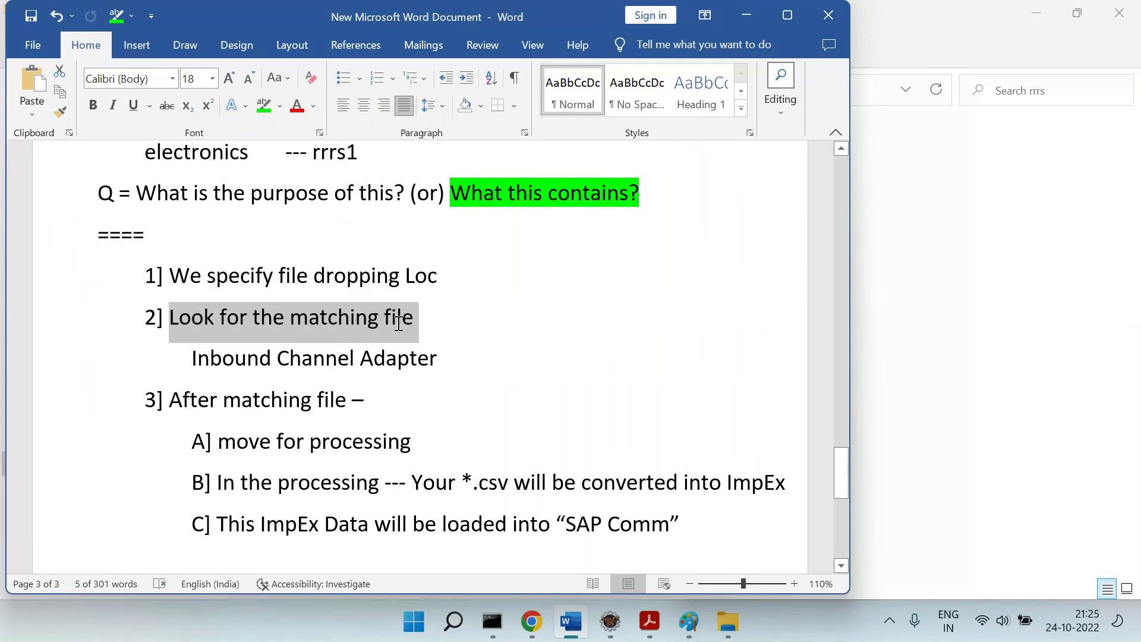
drag(178, 409, 616, 534)
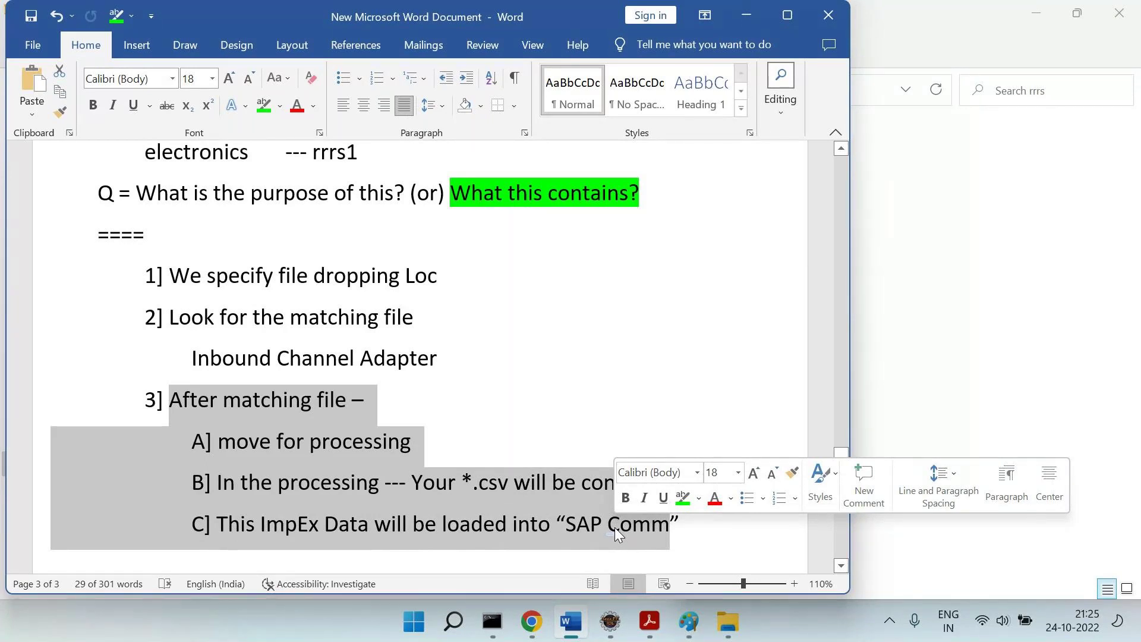
click(758, 535)
Type a 'Step 4 =' heading on the empty line below the SAP Comm item.
key(ctrl+z)
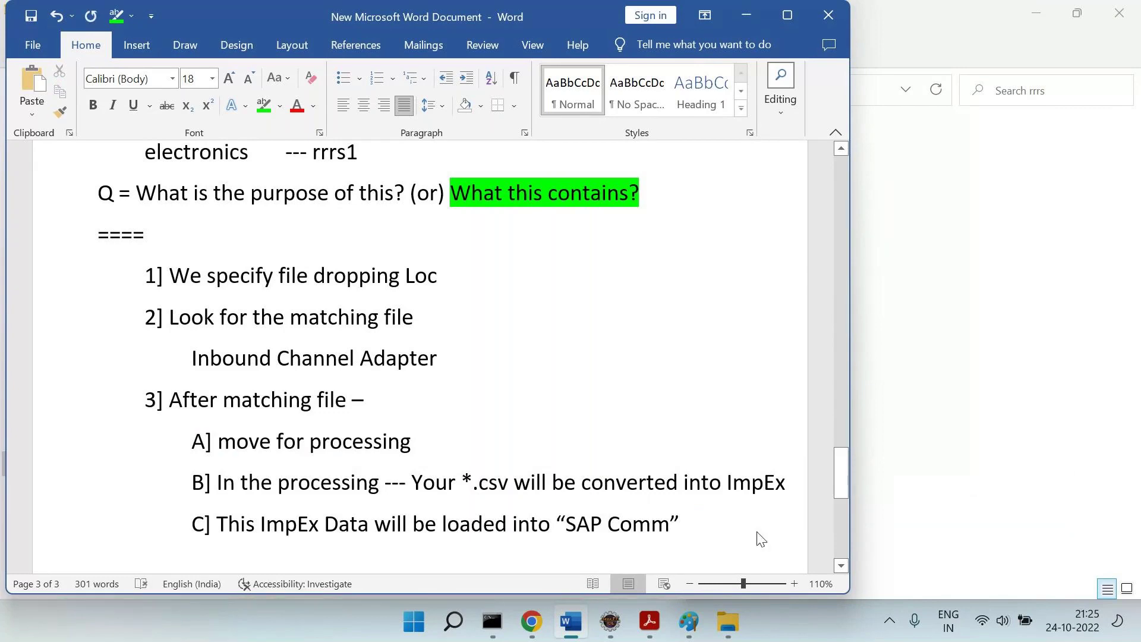
scroll(761, 538, up, 5)
scroll(761, 538, down, 8)
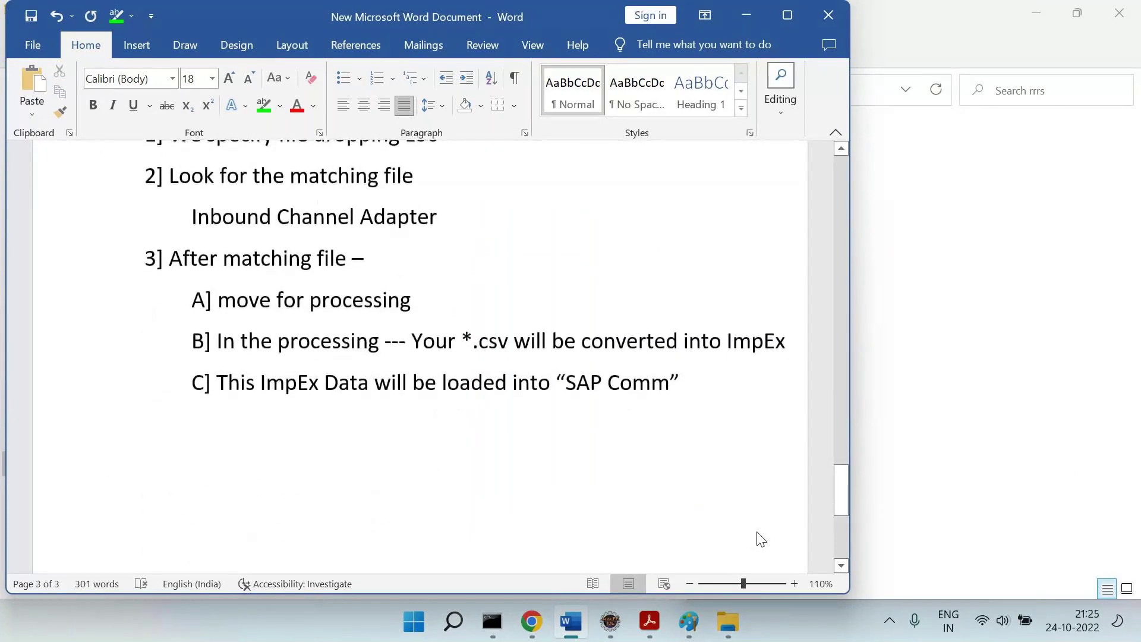
text(Step 4 =)
key(Return)
key(BackSpace)
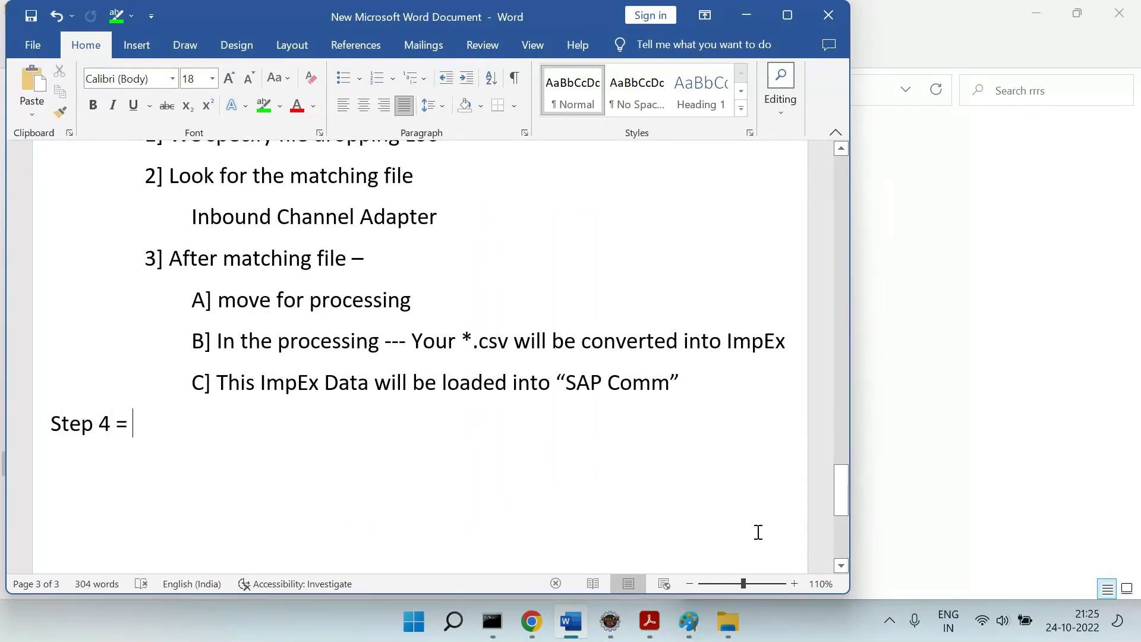
scroll(785, 372, up, 5)
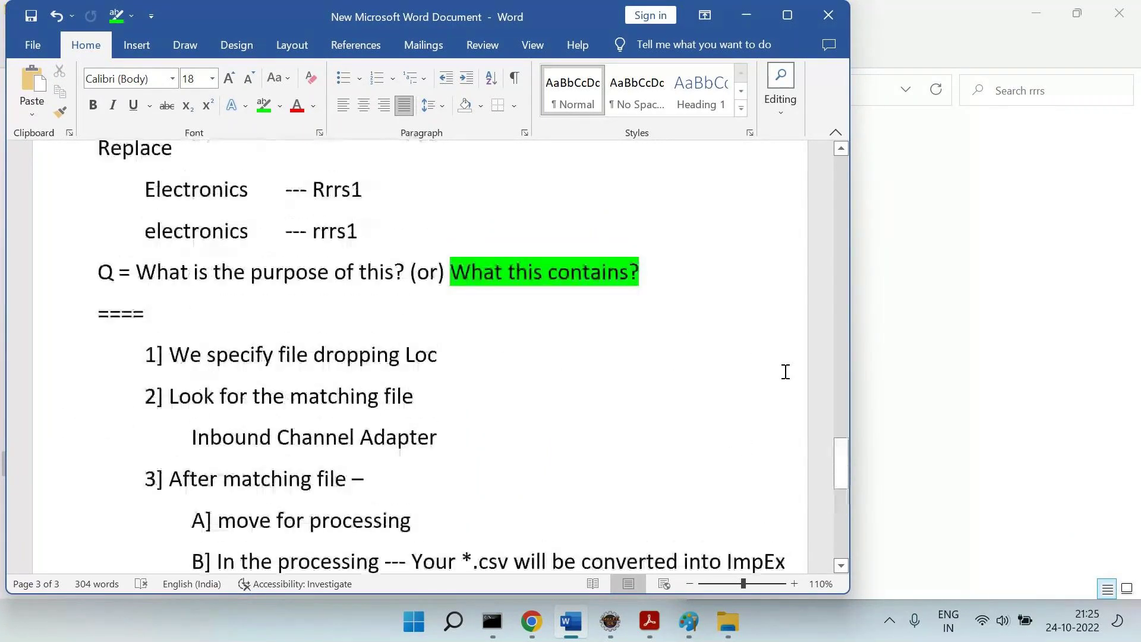
click(611, 622)
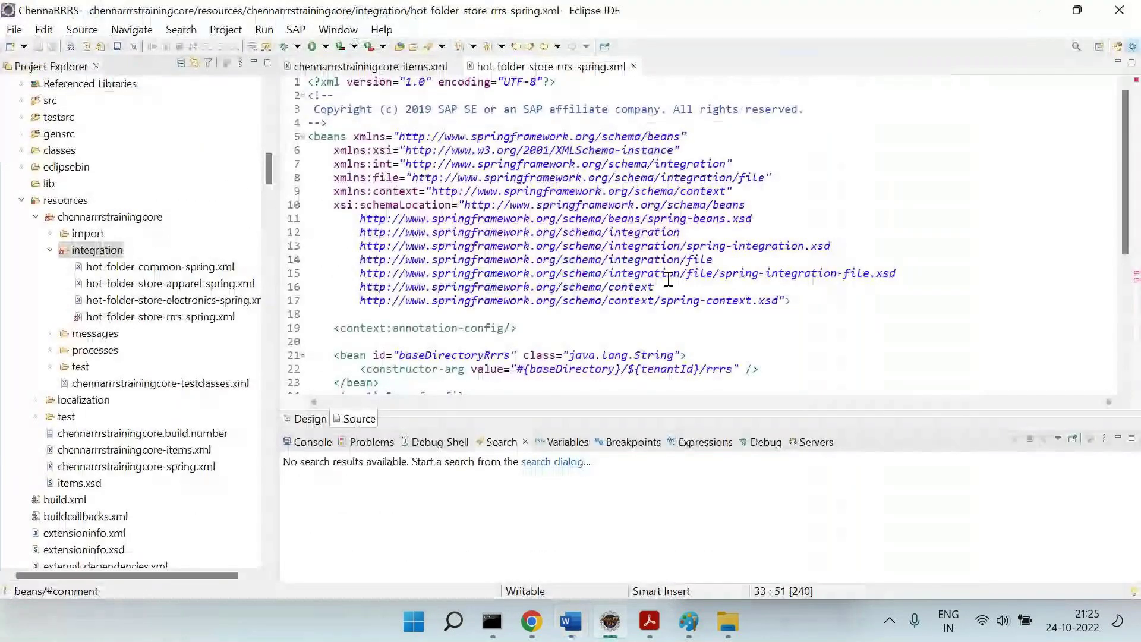
scroll(669, 279, down, 1)
drag(516, 177, 622, 179)
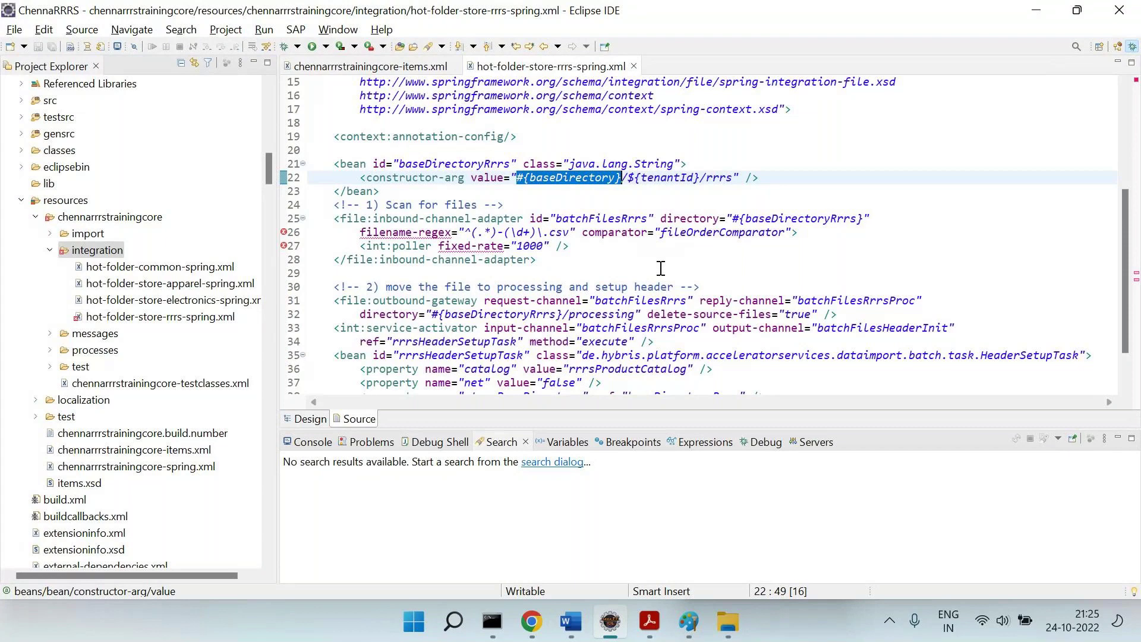
key(alt+Tab)
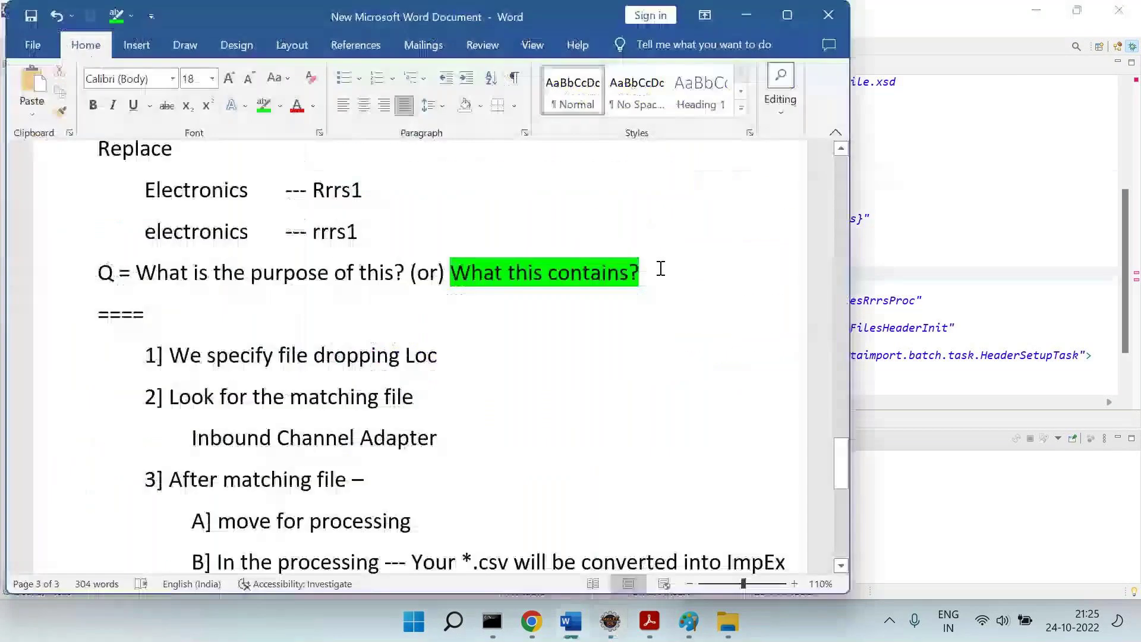
scroll(661, 268, down, 1)
scroll(660, 268, down, 1)
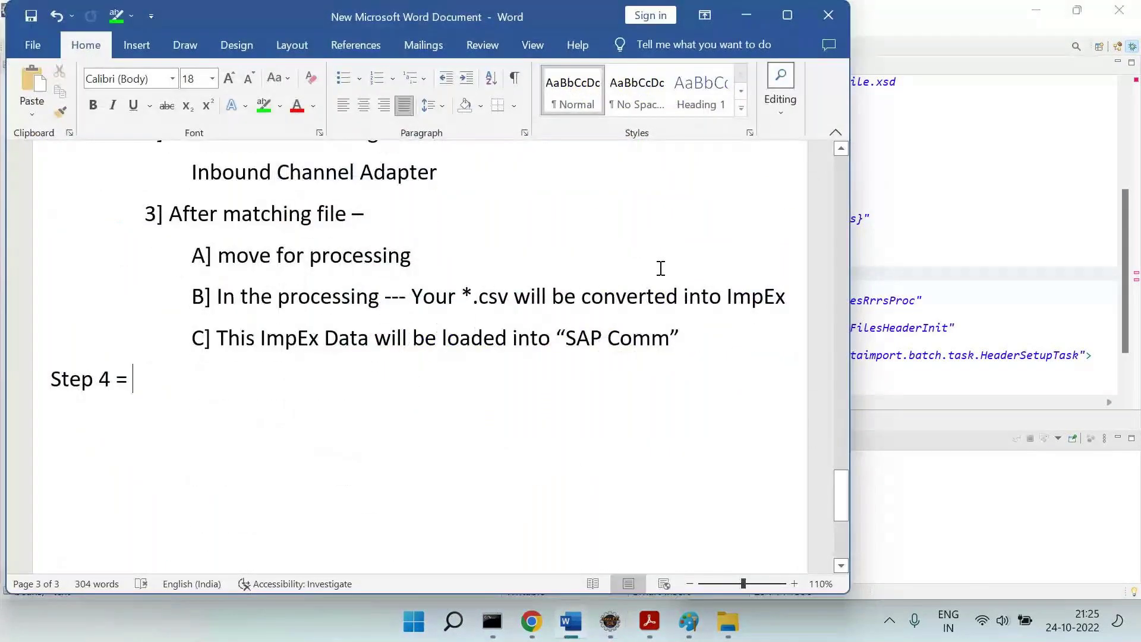
scroll(535, 332, up, 2)
drag(315, 275, 607, 523)
click(403, 522)
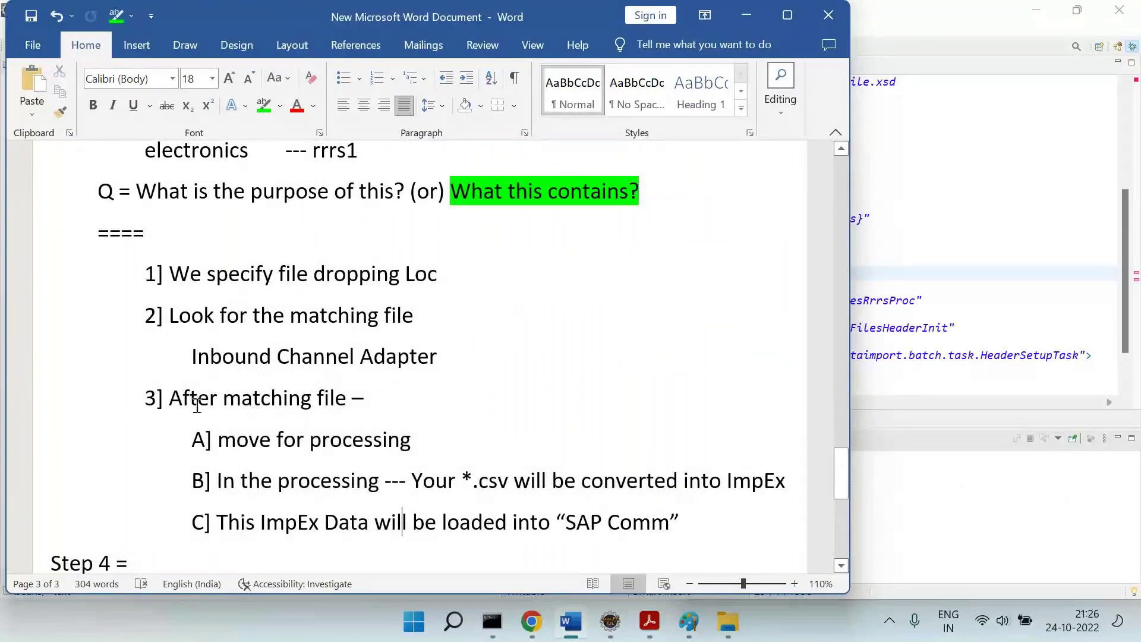
drag(172, 398, 351, 398)
drag(255, 439, 410, 440)
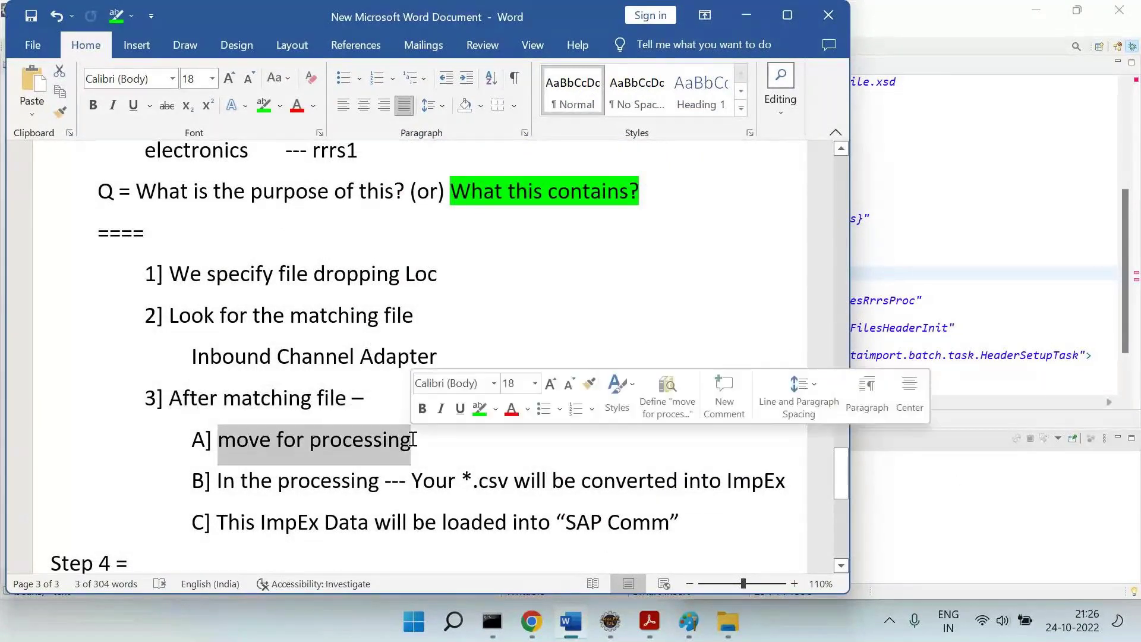
drag(478, 481, 682, 514)
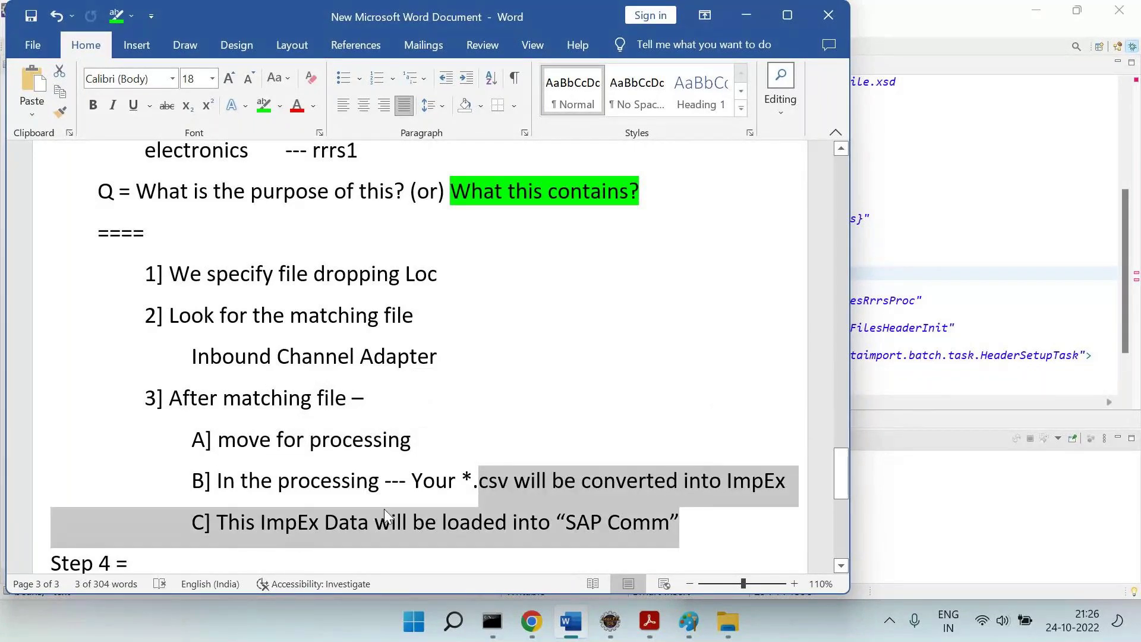
drag(298, 500, 693, 518)
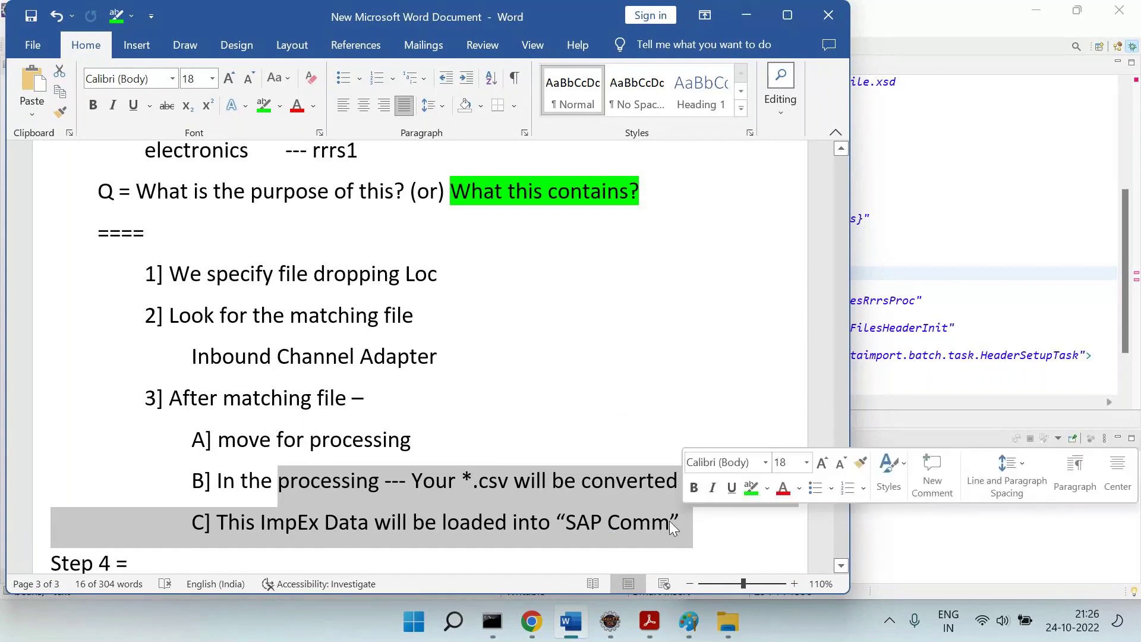
drag(460, 481, 512, 482)
drag(671, 482, 779, 483)
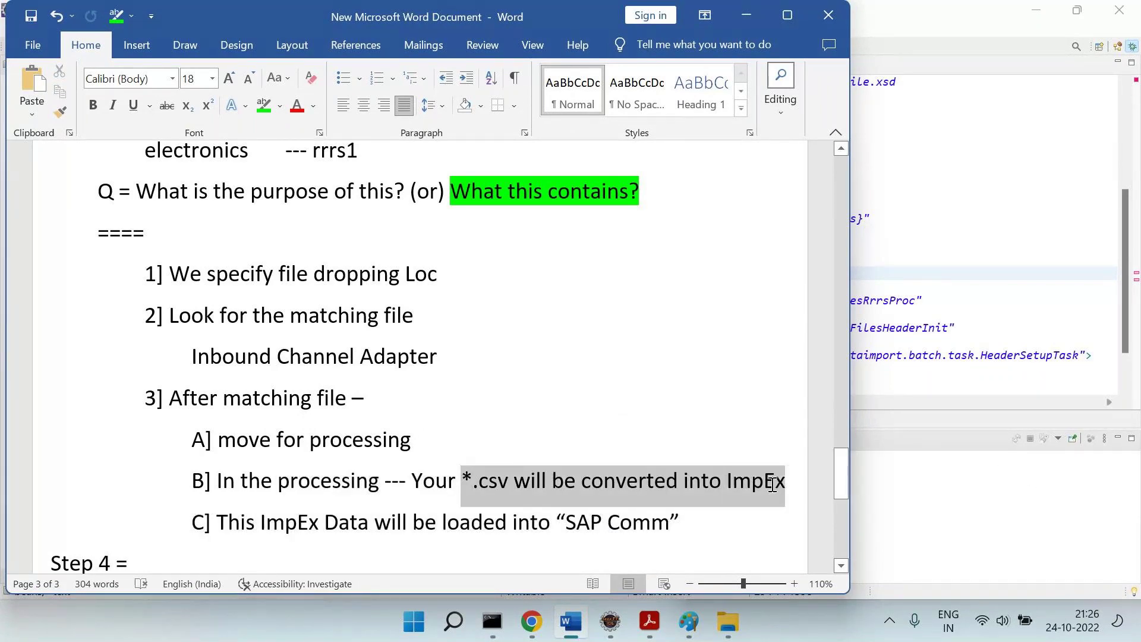
drag(413, 522, 658, 523)
scroll(658, 520, down, 2)
click(451, 492)
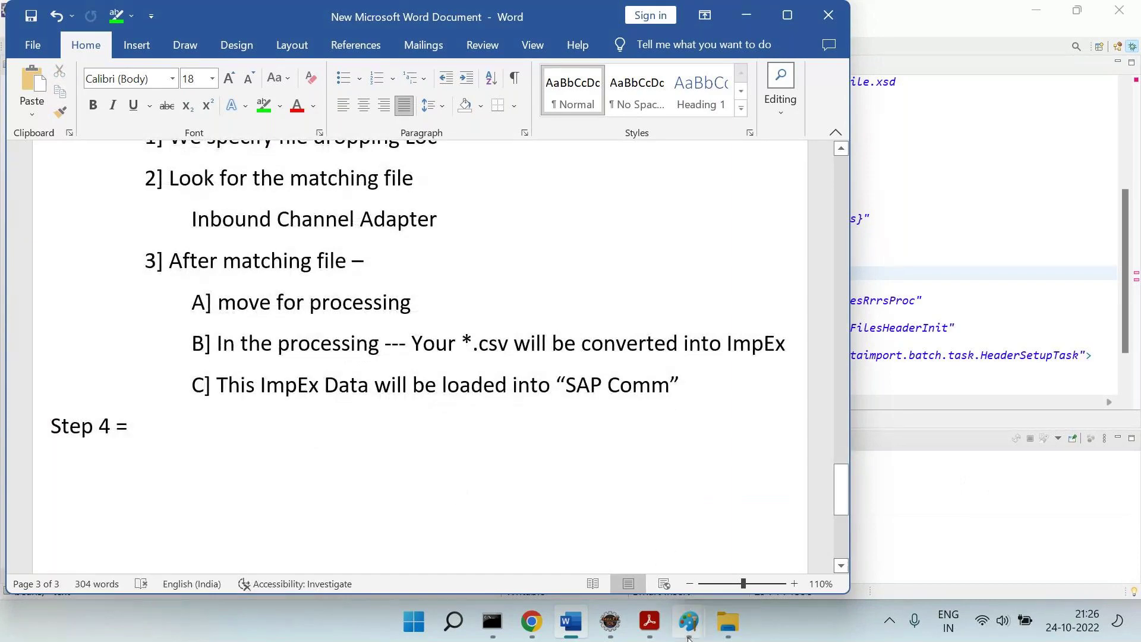
Set the training PDF's magnification to 105%.
click(650, 621)
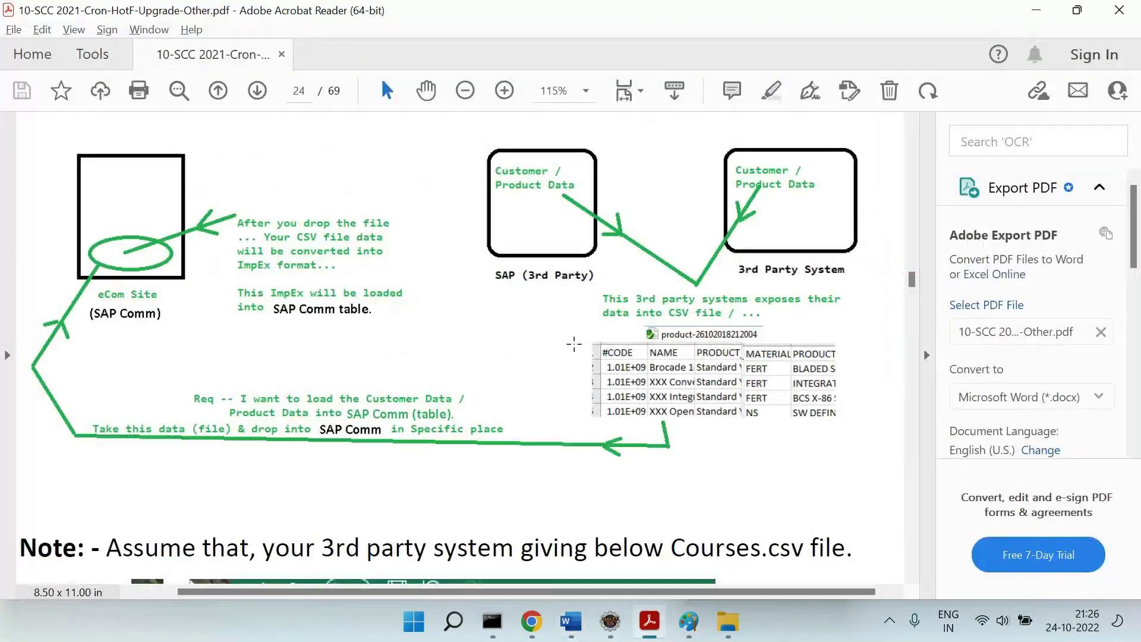
scroll(574, 343, down, 10)
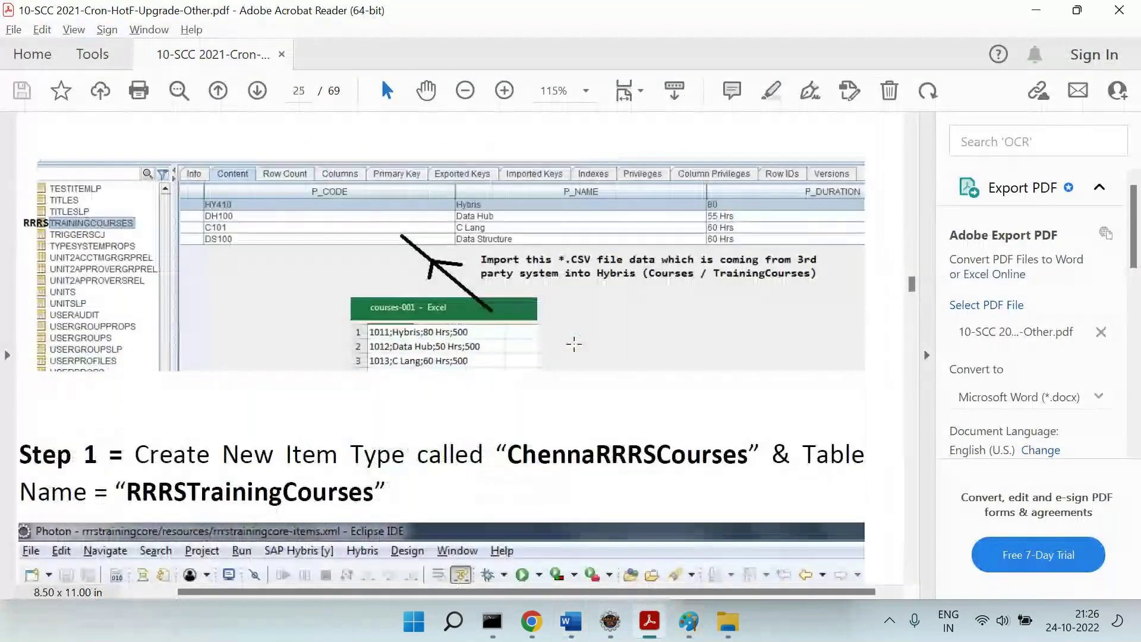
scroll(574, 343, down, 5)
scroll(575, 344, down, 4)
scroll(574, 343, left, 1)
scroll(574, 343, up, 2)
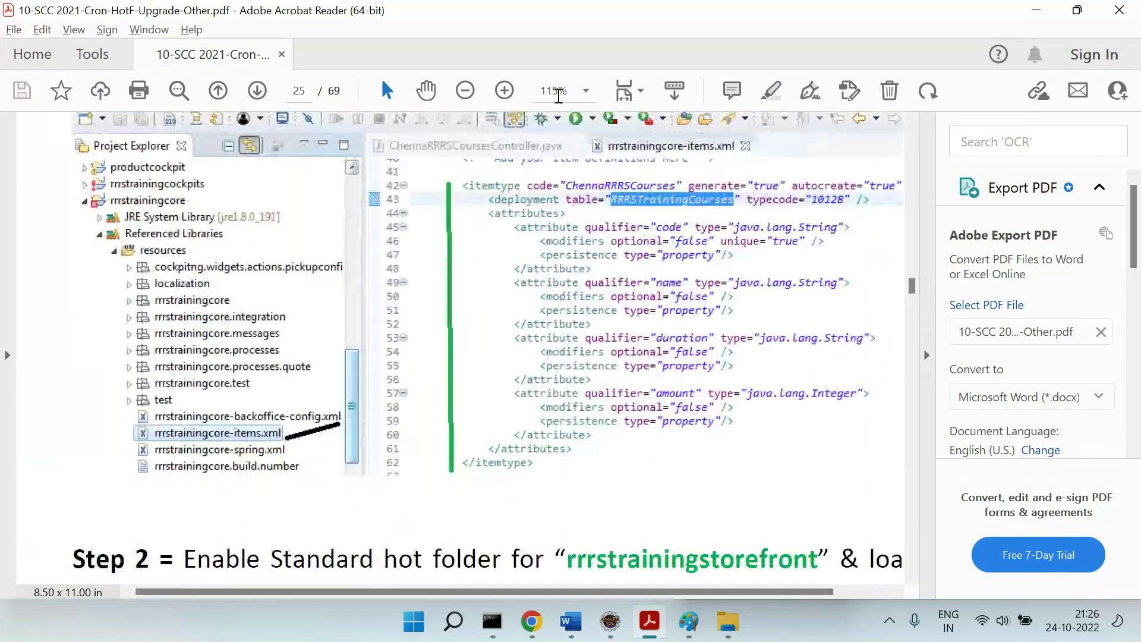
click(559, 91)
text(105)
key(Return)
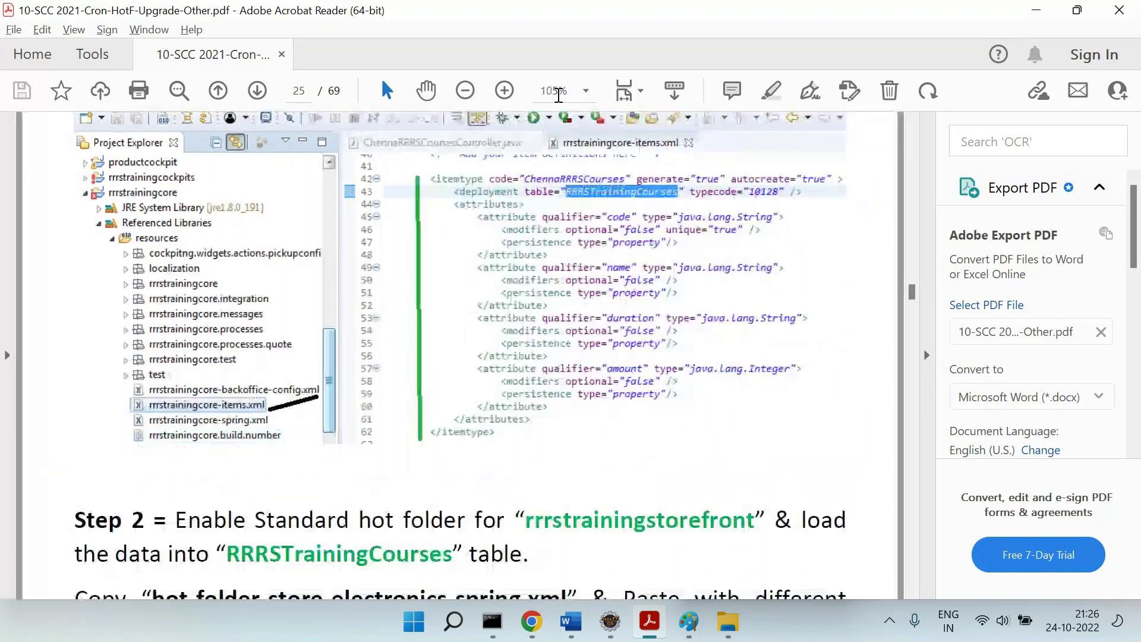
Scroll through pages 25–28, then back to the SAP Comm data-flow diagram on page 24.
scroll(529, 324, up, 2)
scroll(529, 326, down, 10)
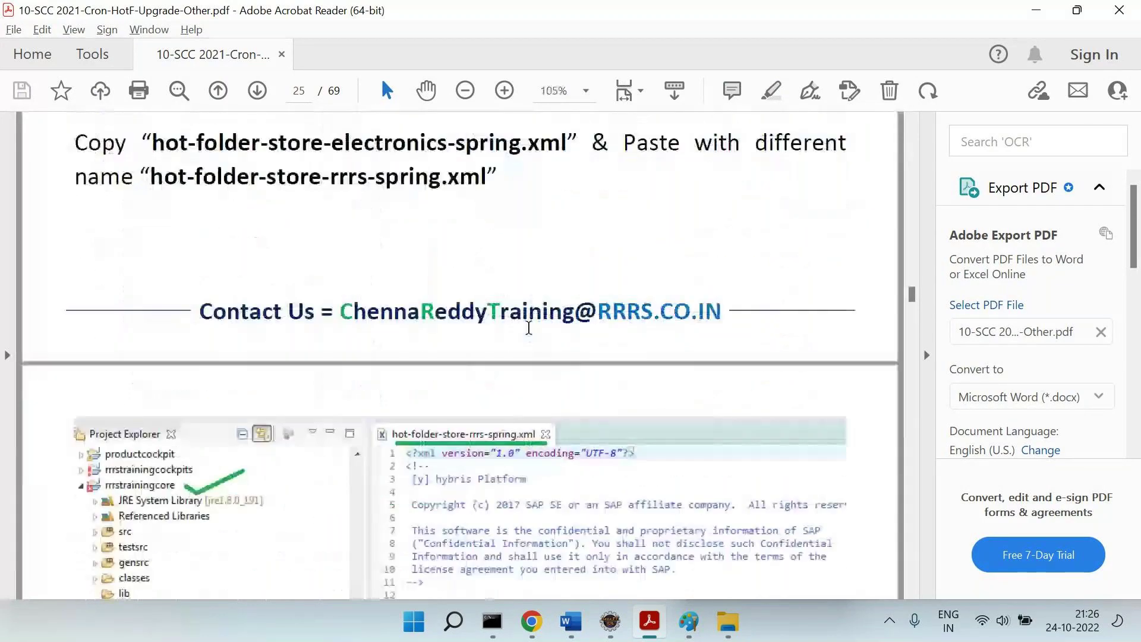
scroll(528, 328, down, 3)
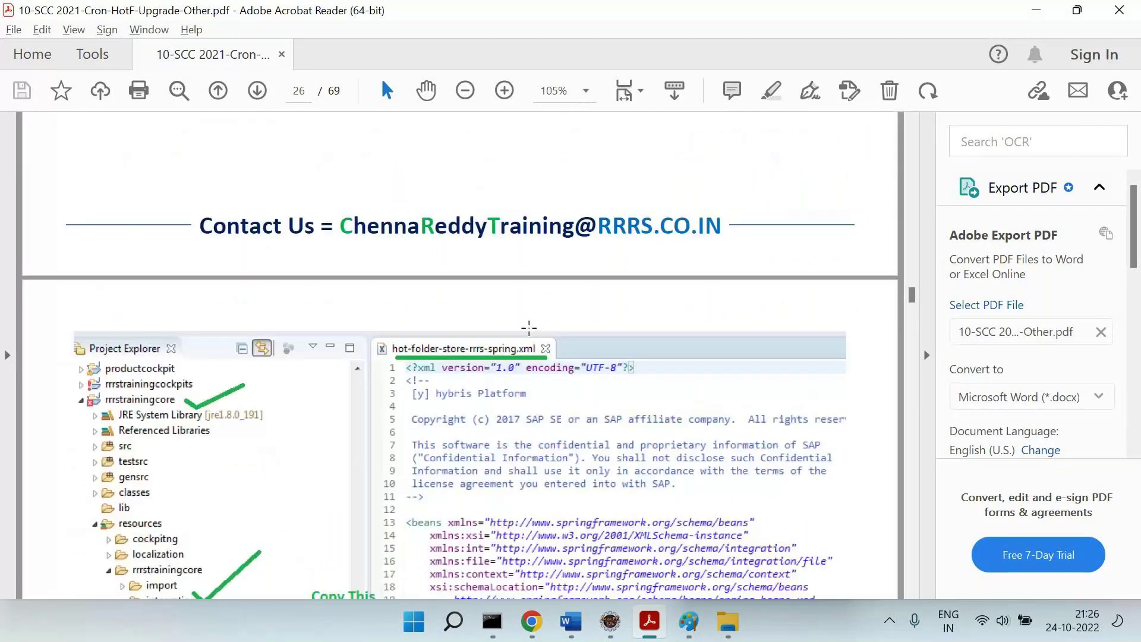
scroll(529, 327, down, 15)
scroll(531, 331, down, 11)
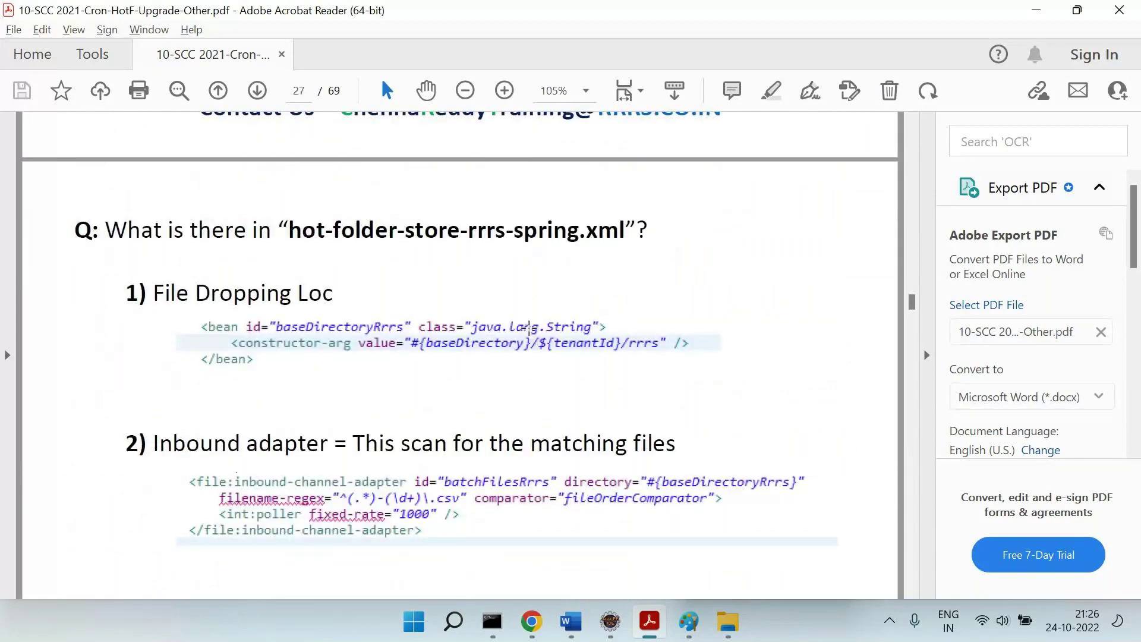
scroll(530, 328, down, 20)
scroll(530, 331, down, 9)
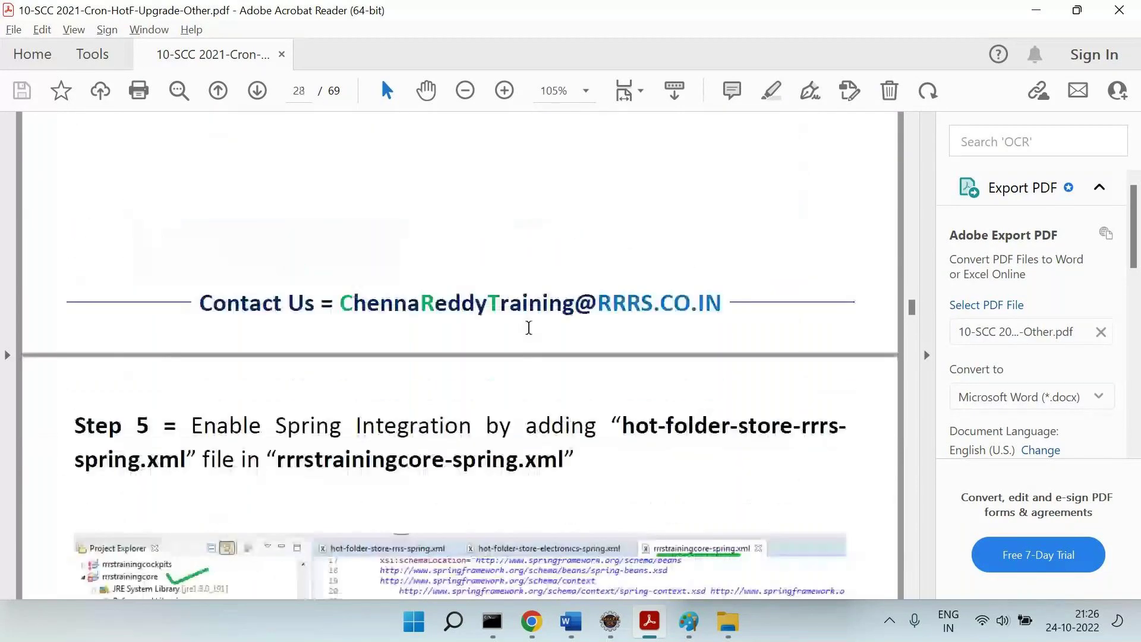
scroll(528, 327, down, 5)
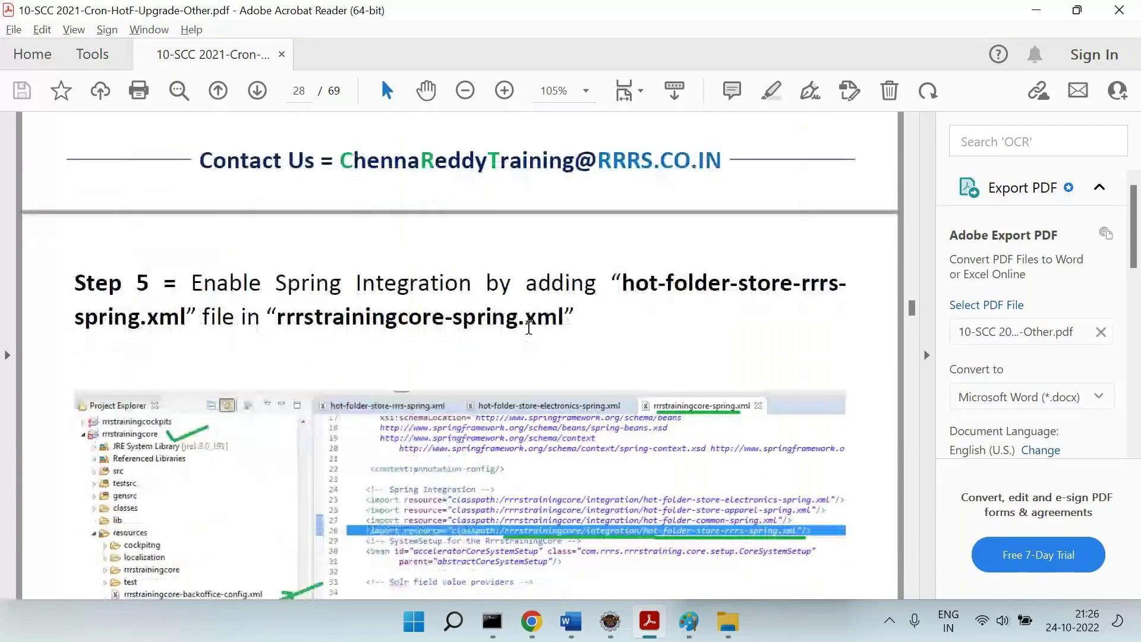
scroll(529, 330, down, 1)
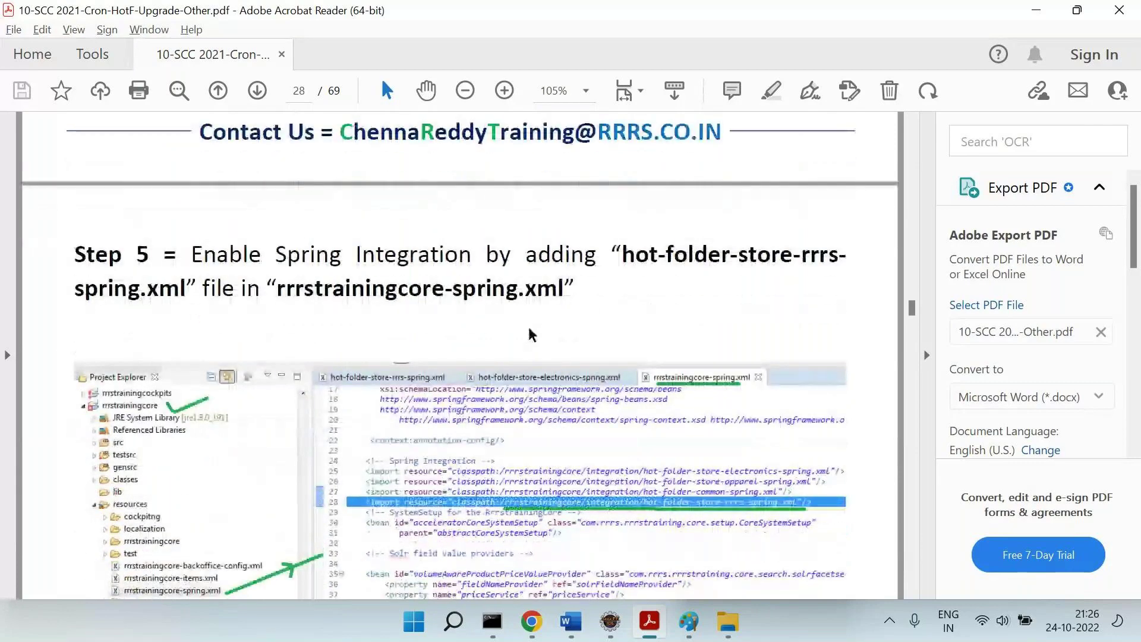
scroll(530, 335, up, 20)
scroll(529, 330, up, 20)
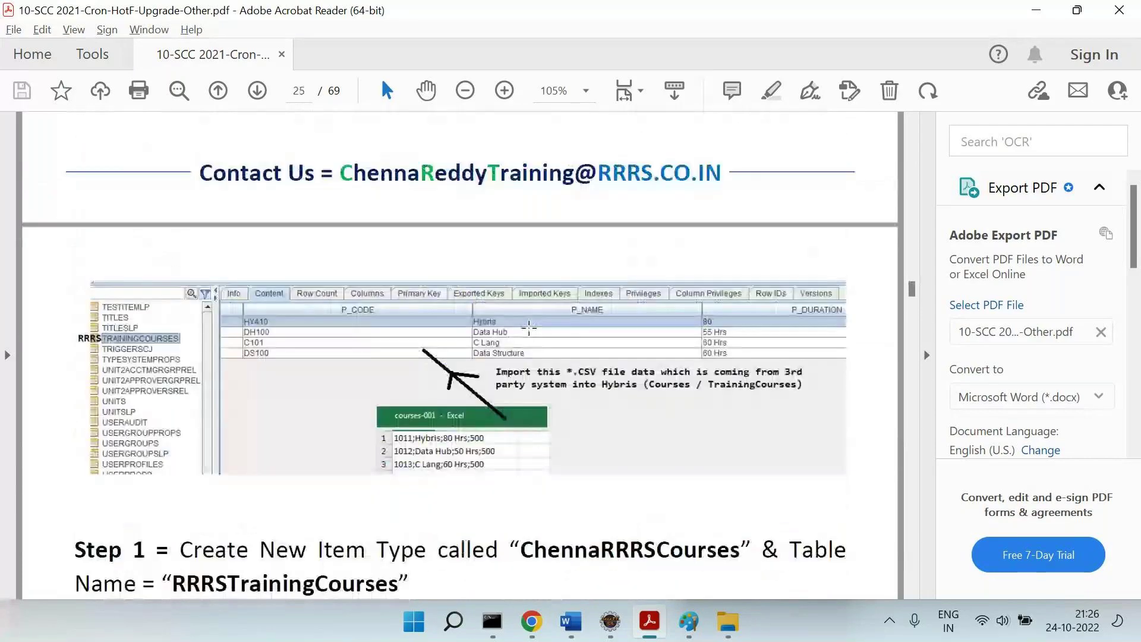
scroll(529, 327, down, 5)
scroll(529, 326, up, 20)
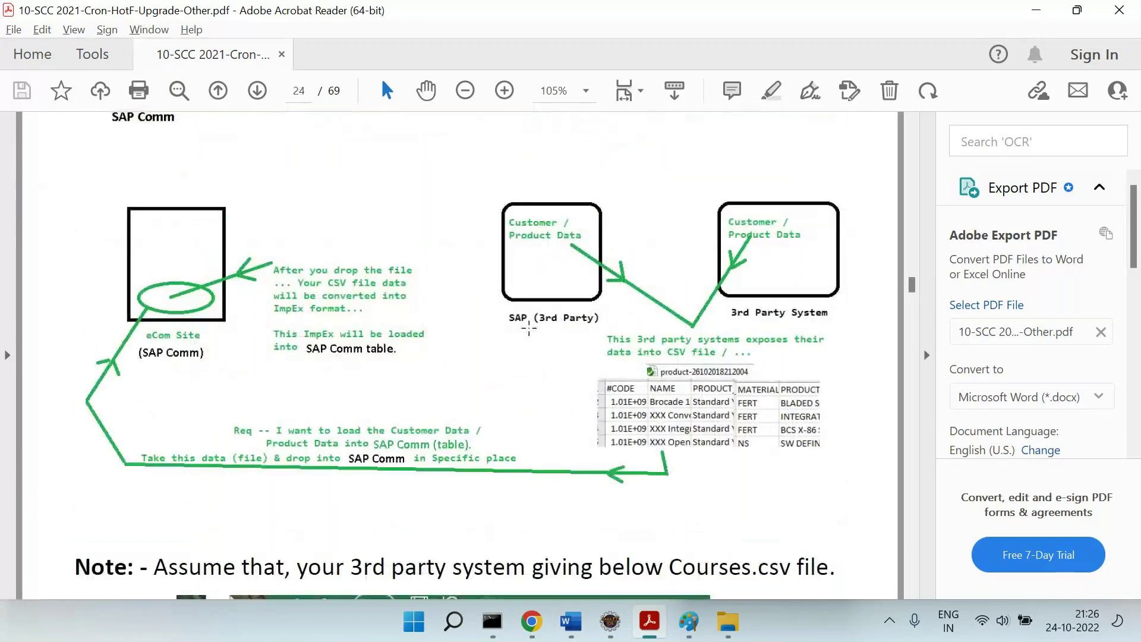
scroll(529, 329, down, 10)
scroll(529, 330, up, 5)
scroll(531, 334, down, 4)
scroll(530, 330, up, 10)
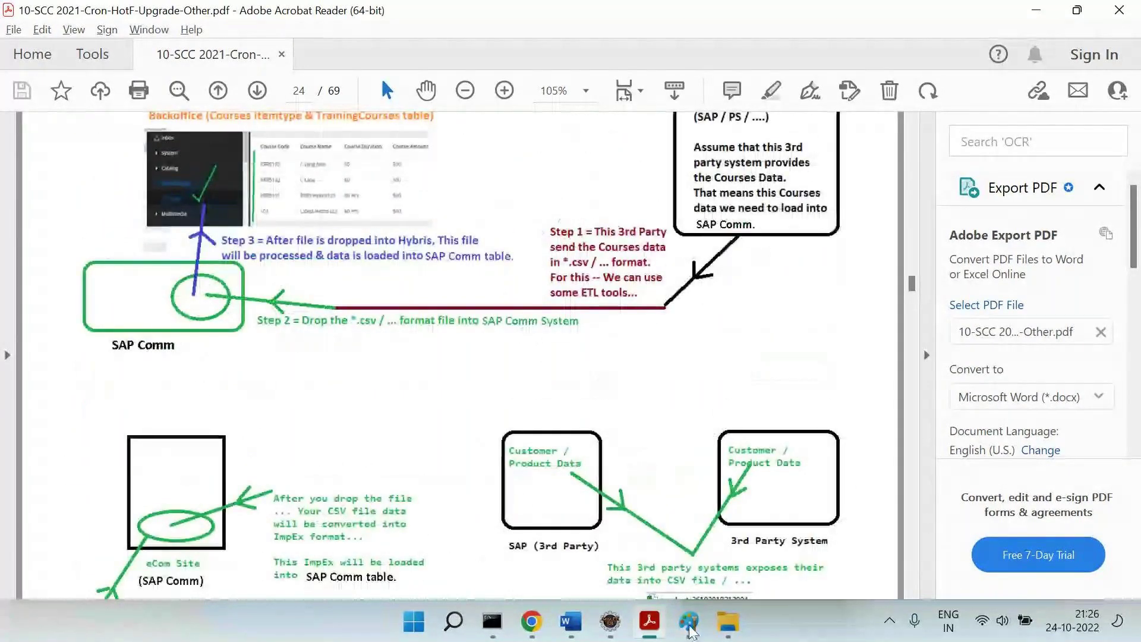
Paste the captured PDF page and Customer/Product Data diagram onto the third Paint canvas.
click(414, 626)
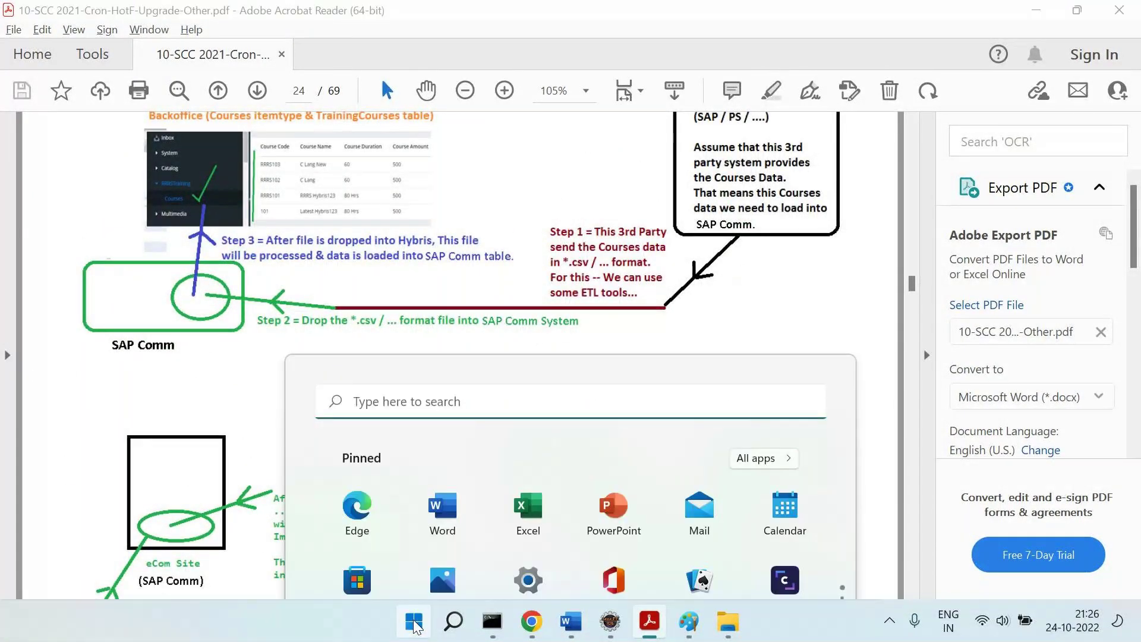
click(689, 621)
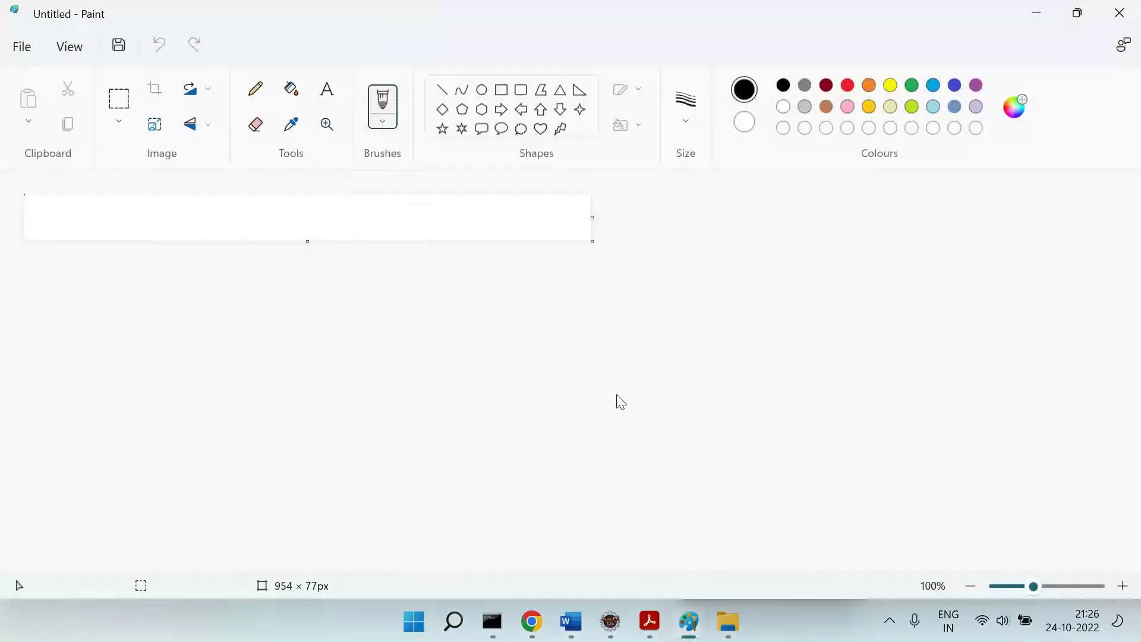
click(647, 624)
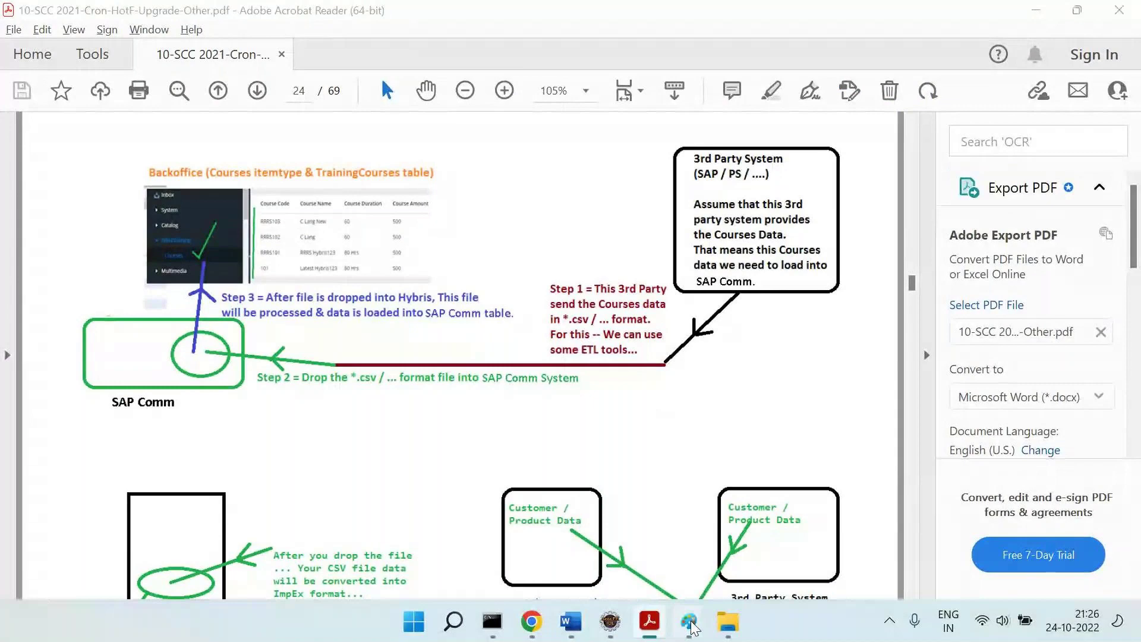
mouse_move(689, 621)
click(812, 544)
key(ctrl+v)
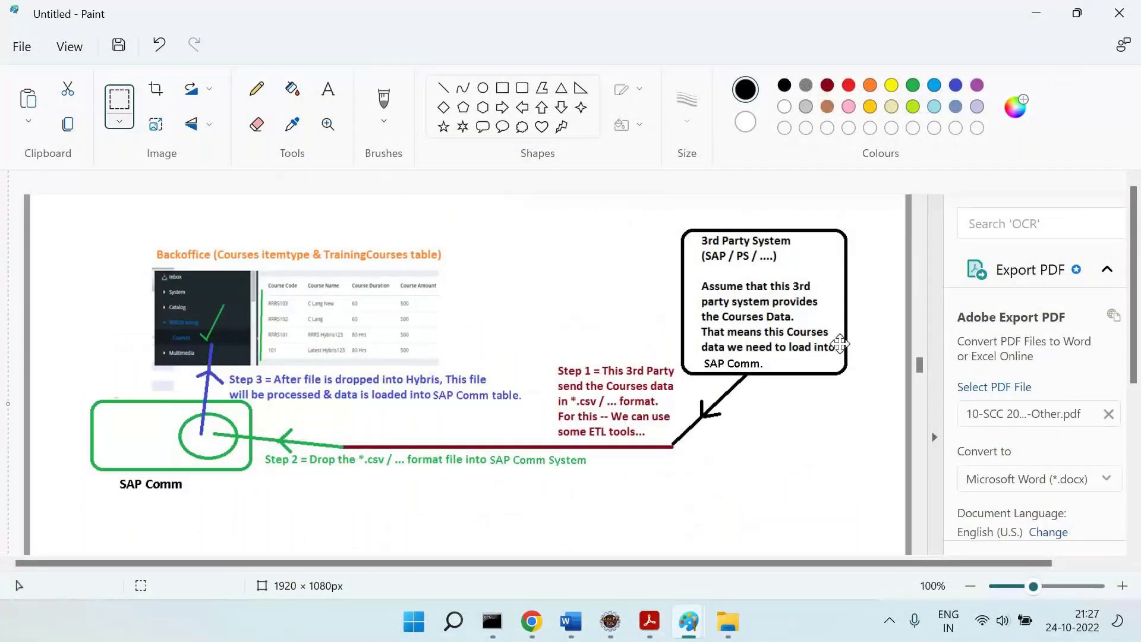
key(alt+Tab)
scroll(719, 458, down, 8)
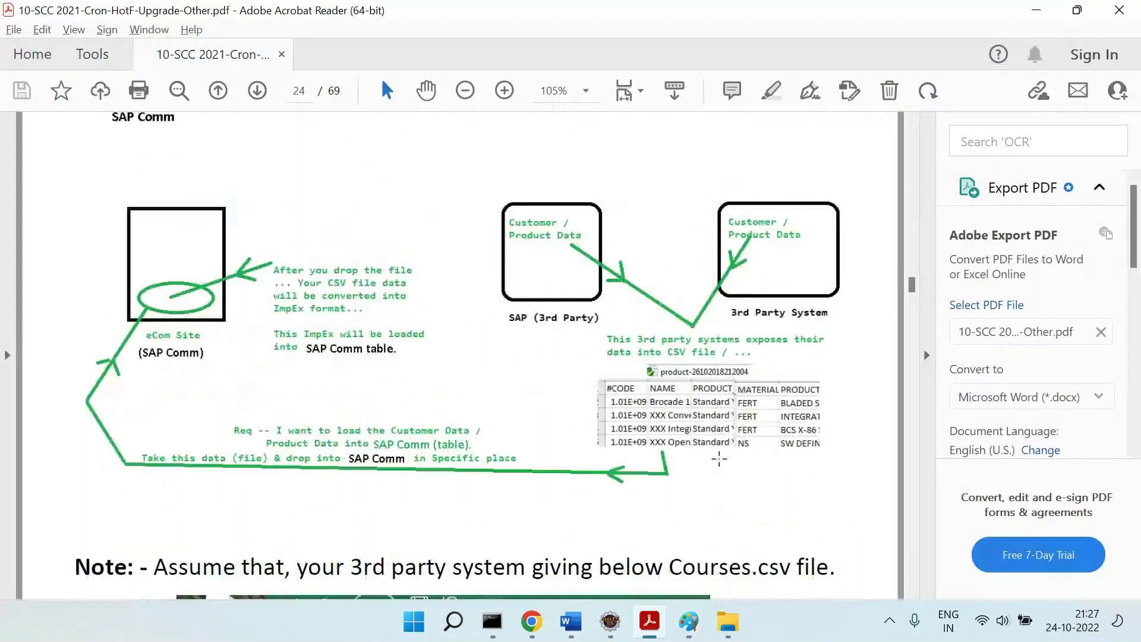
key(alt+Tab)
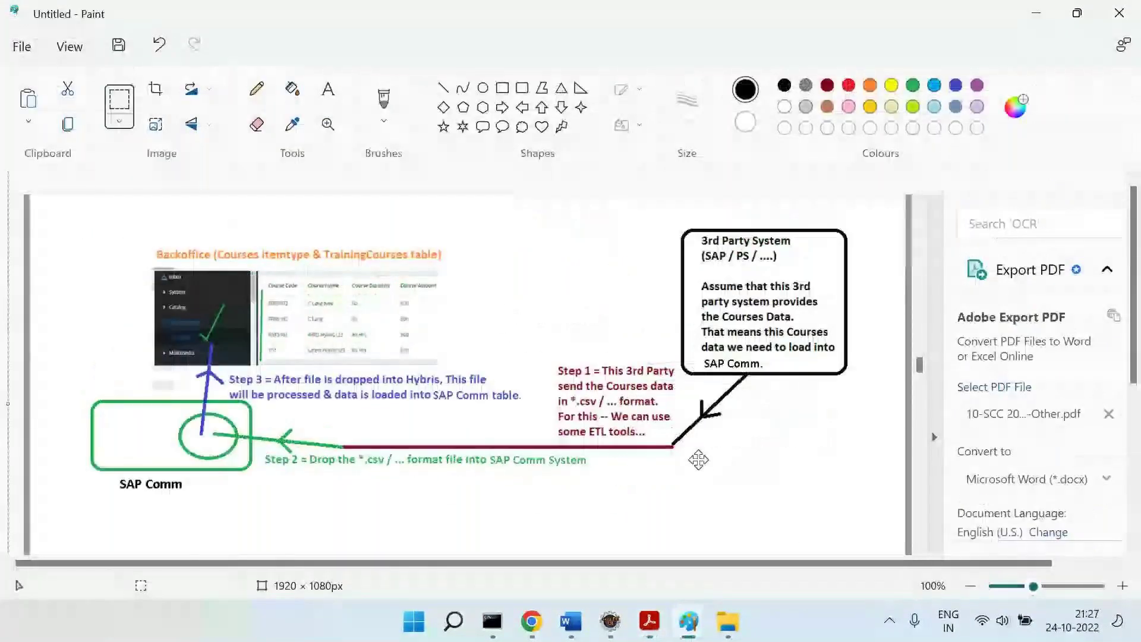
key(ctrl+v)
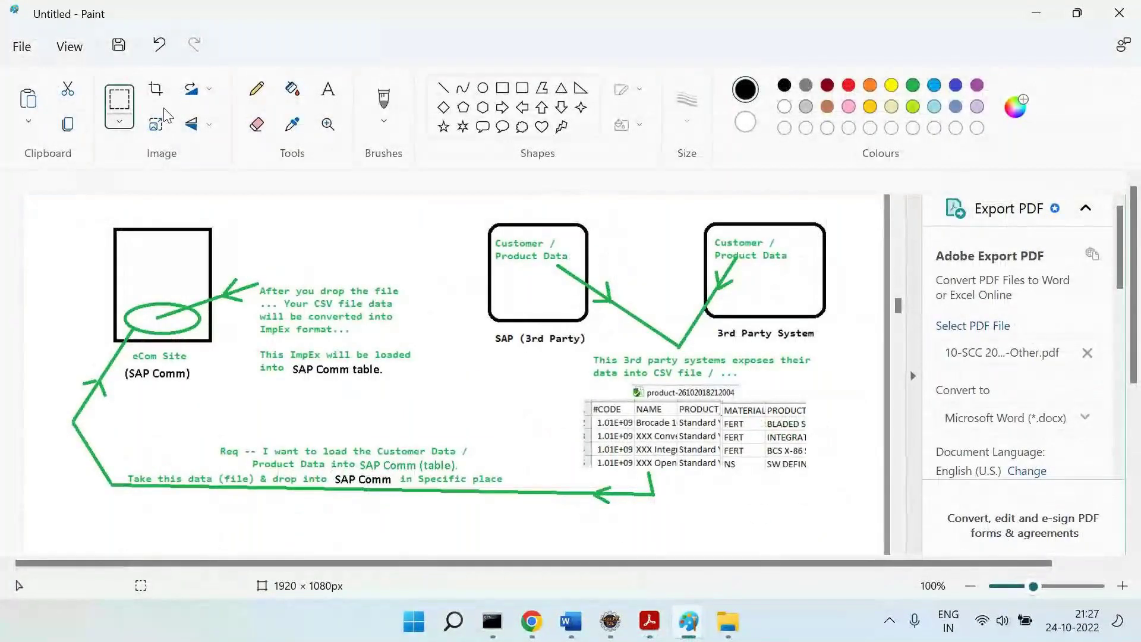
Copy the CSV table image onto the SAP Comm diagram, placed below the 3rd Party System box.
click(130, 110)
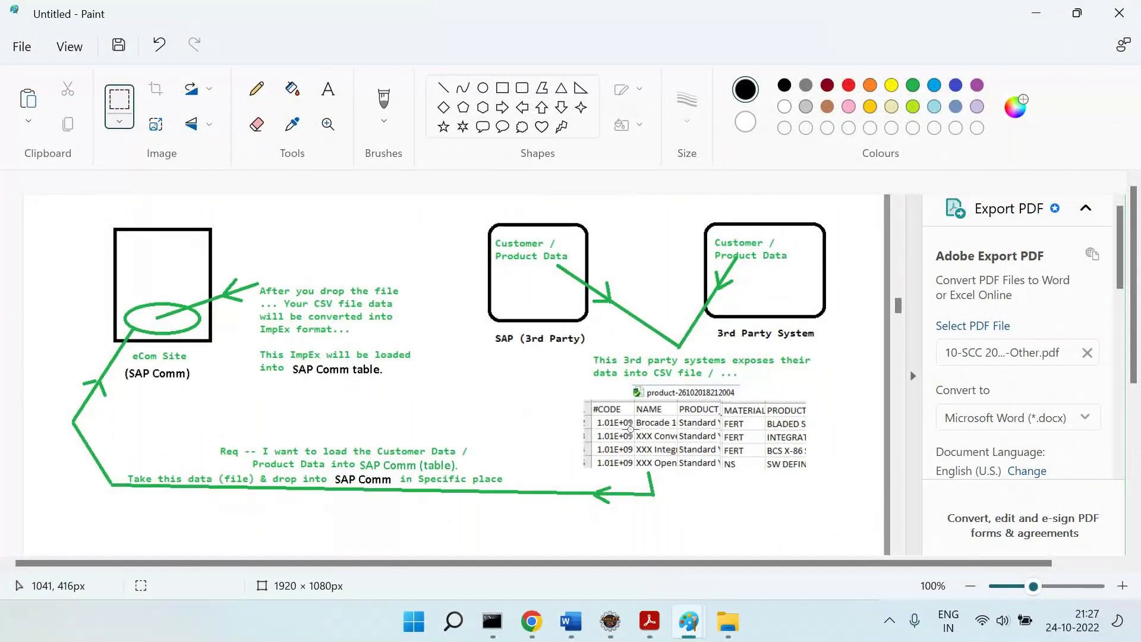
drag(576, 378, 844, 472)
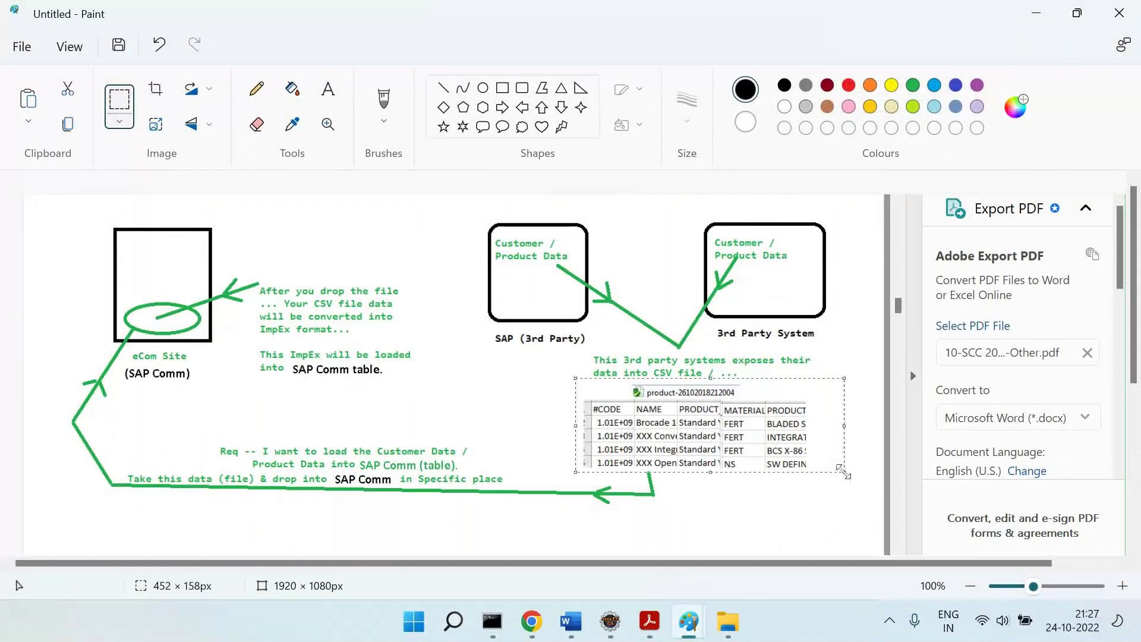
key(ctrl+c)
key(ctrl+z)
key(ctrl+v)
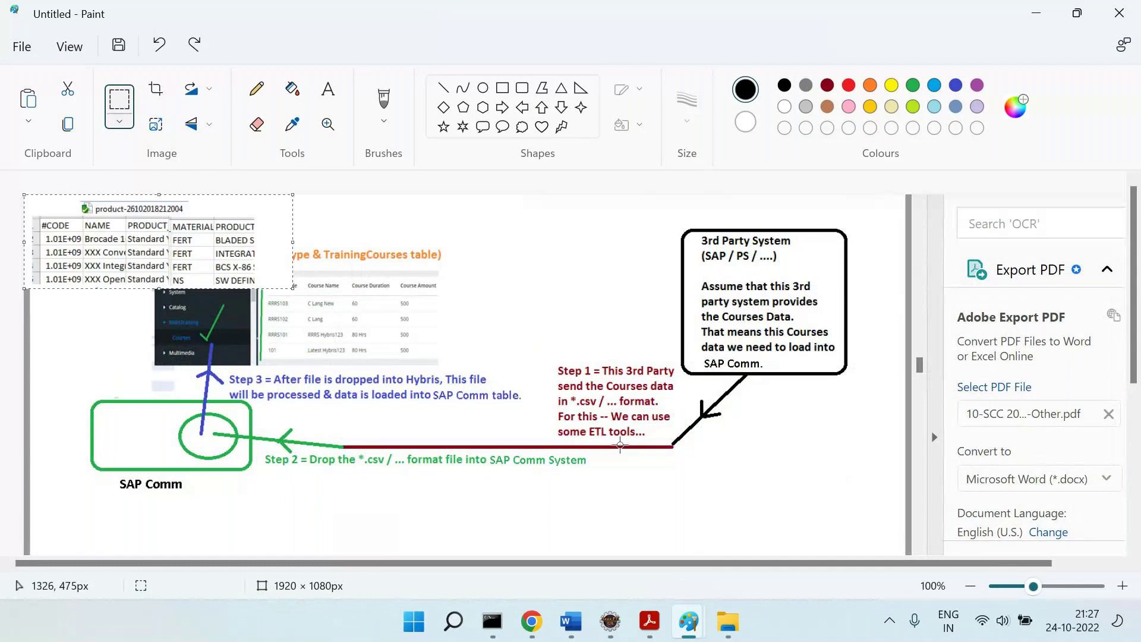
drag(207, 282, 857, 473)
click(1012, 389)
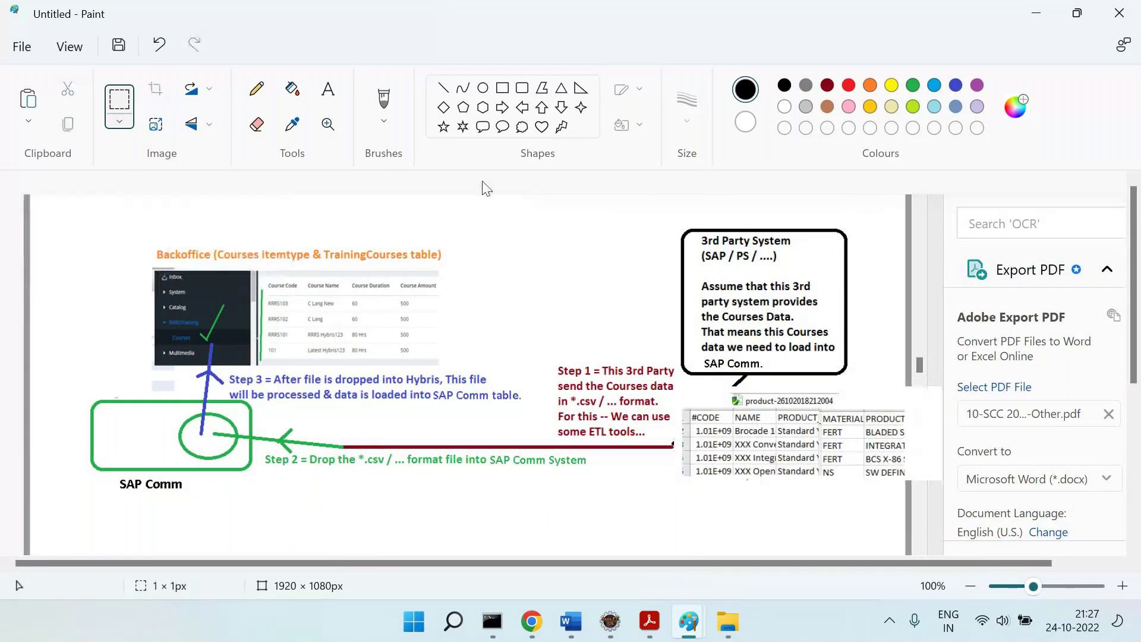
Erase the three leftover side-panel and PDF file-box areas on the right to white.
drag(903, 196, 1140, 402)
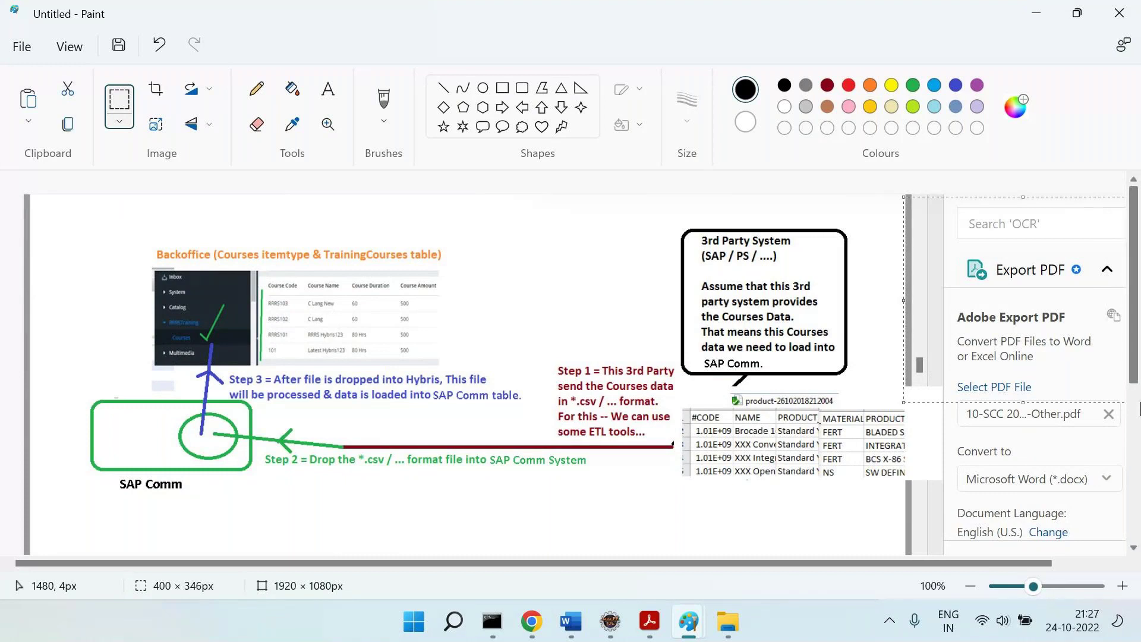
key(Delete)
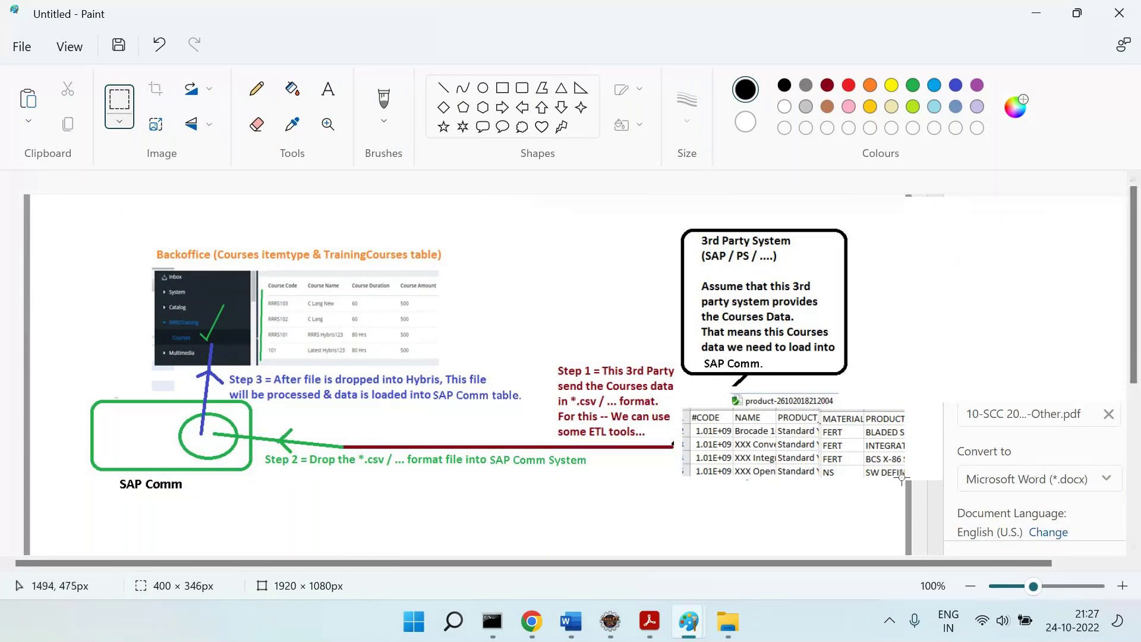
drag(902, 476, 1140, 630)
key(Delete)
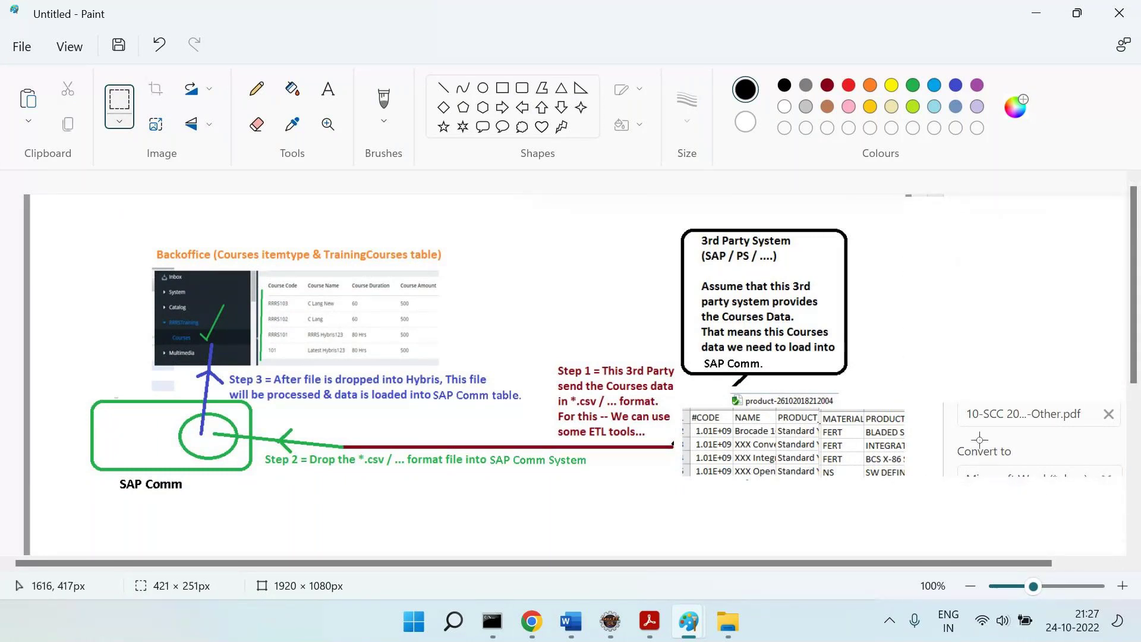
drag(936, 391, 1140, 510)
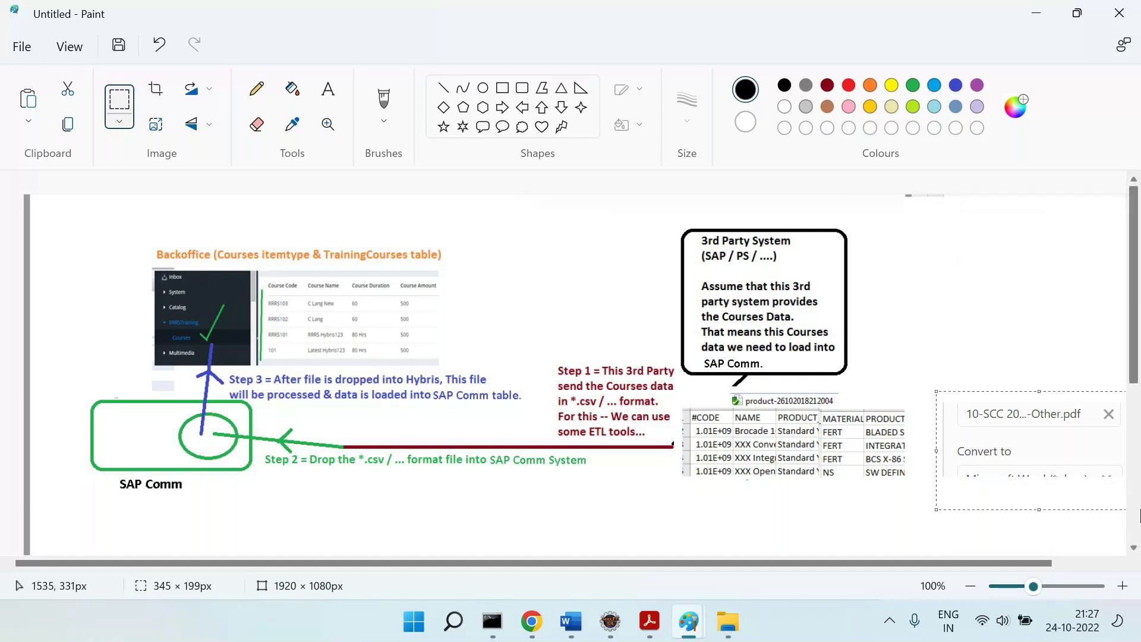
key(Delete)
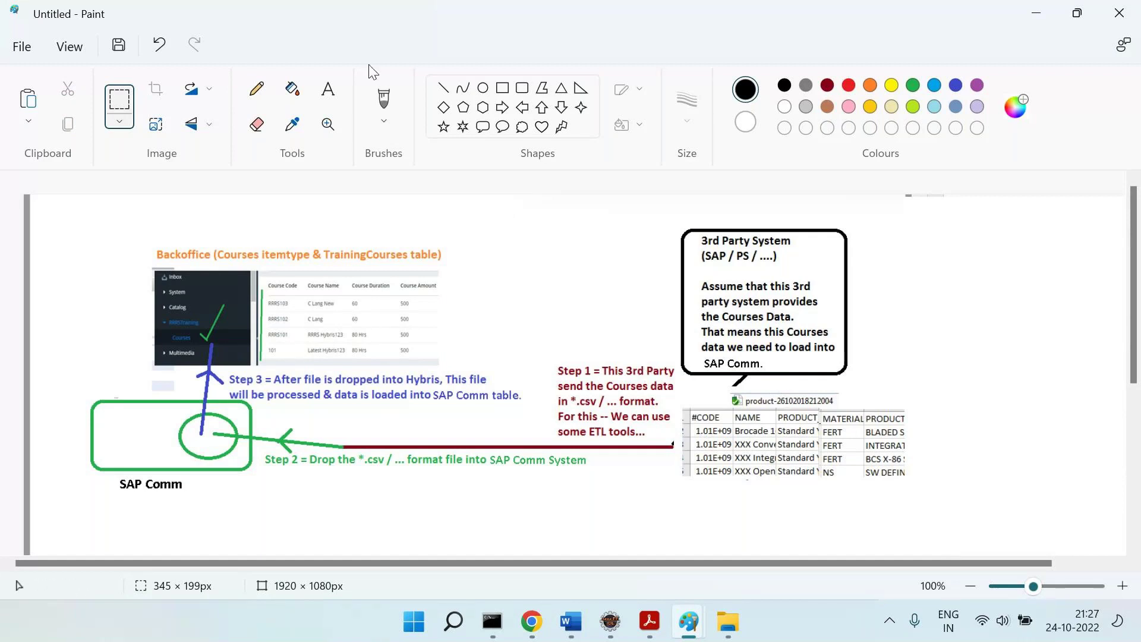
Add the text label 'Cour' above the product table.
click(327, 89)
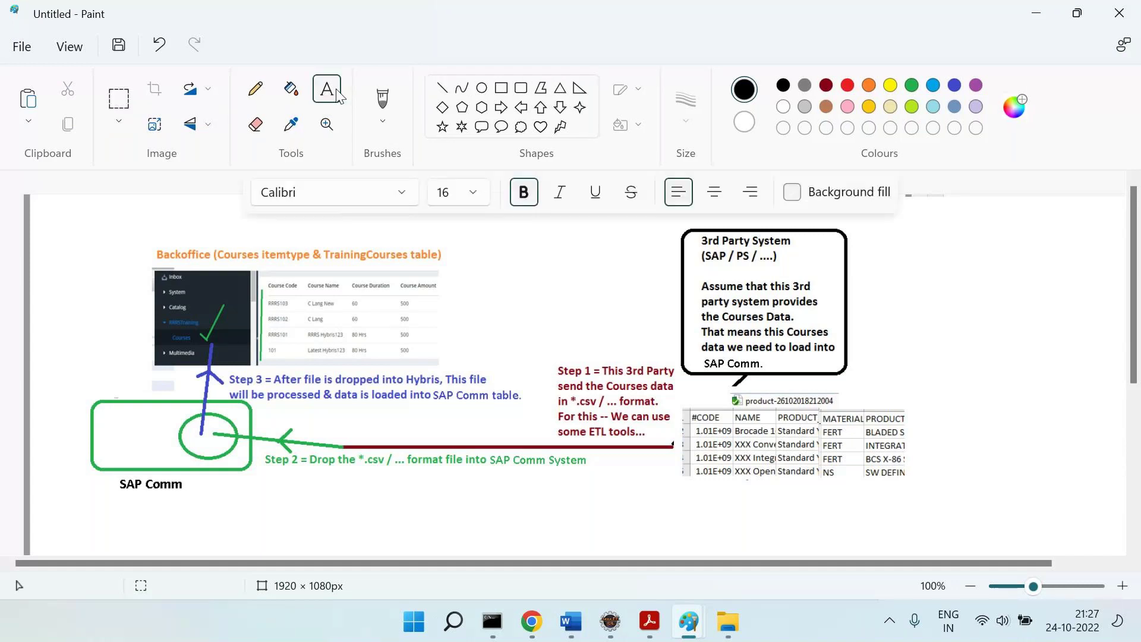
drag(743, 390, 810, 410)
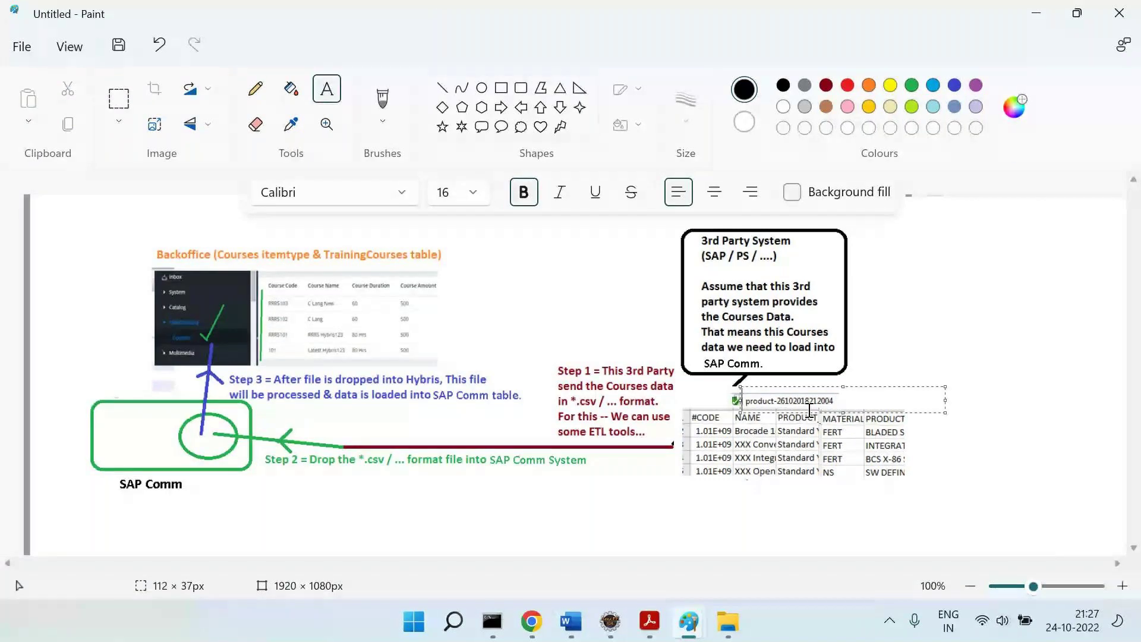
text(Cour)
Draw four straight lines from the product table's columns to the Backoffice course table.
click(441, 87)
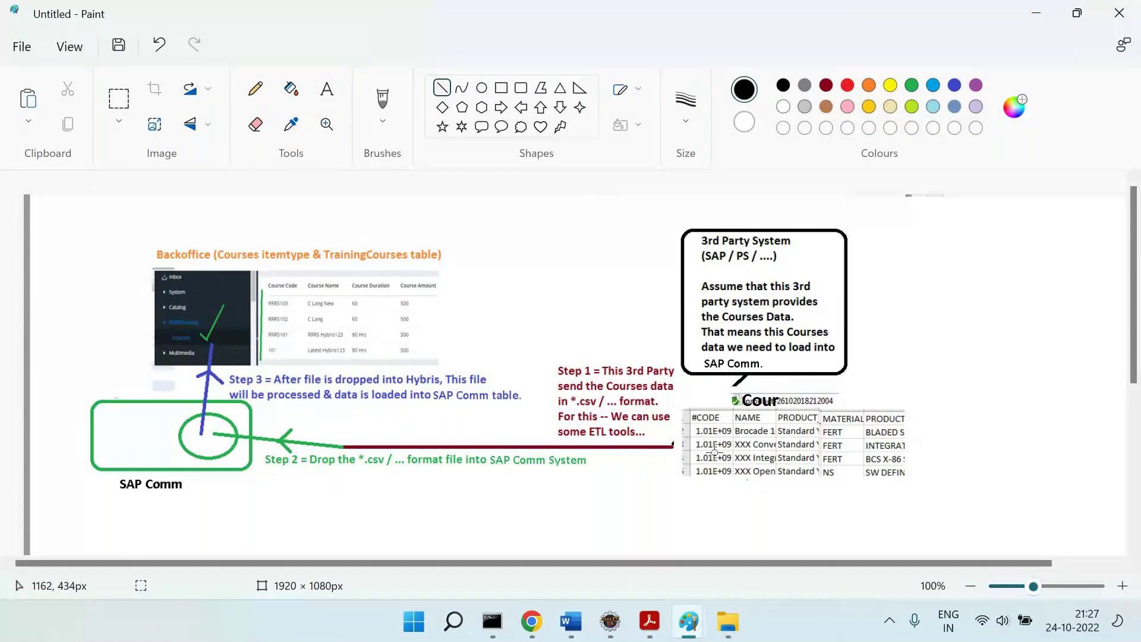
drag(715, 453, 282, 297)
mouse_move(758, 446)
mouse_down()
mouse_move(538, 399)
mouse_move(356, 326)
mouse_move(321, 291)
mouse_up()
drag(806, 437, 378, 300)
drag(845, 425, 426, 292)
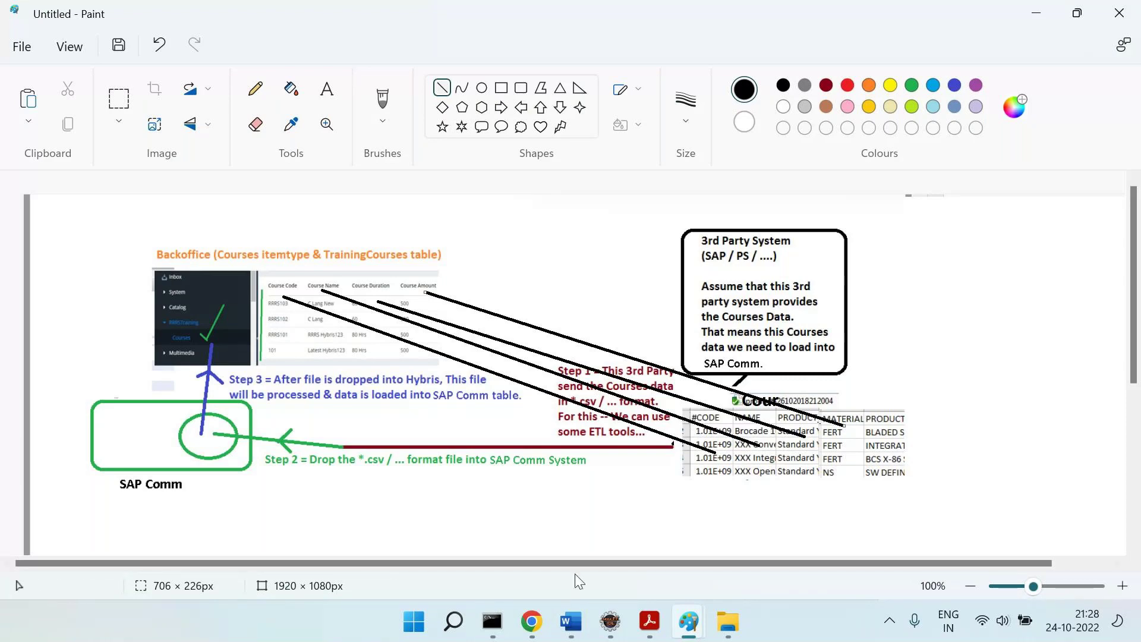
Complete the Word heading as 'Step 4 = Mappings' with a new line below it.
click(570, 621)
text(Mappings)
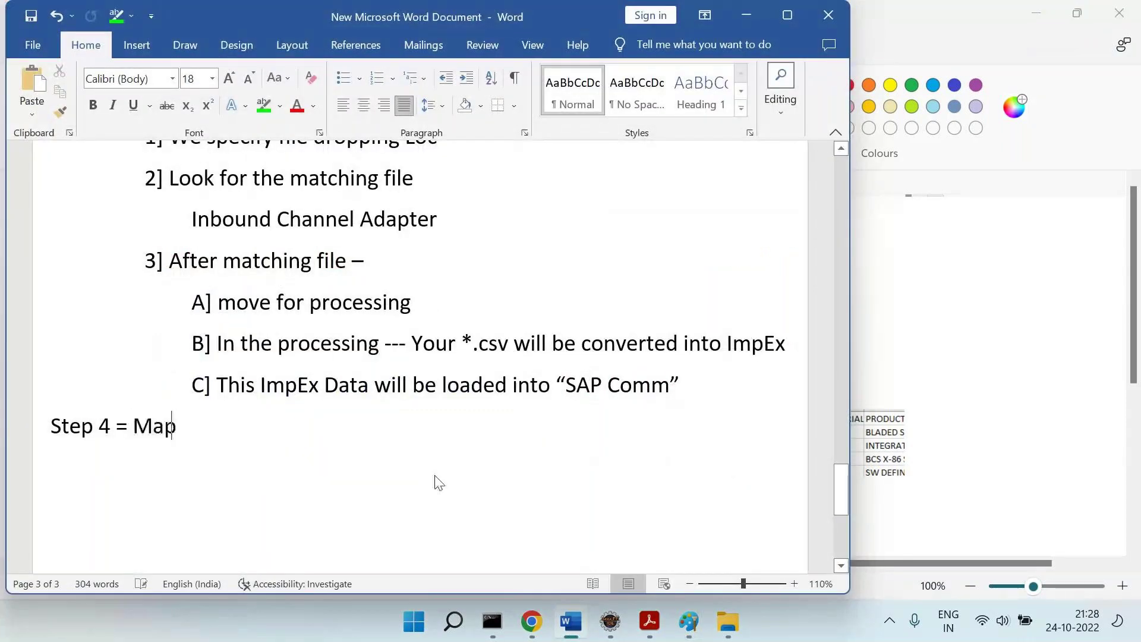
key(Return)
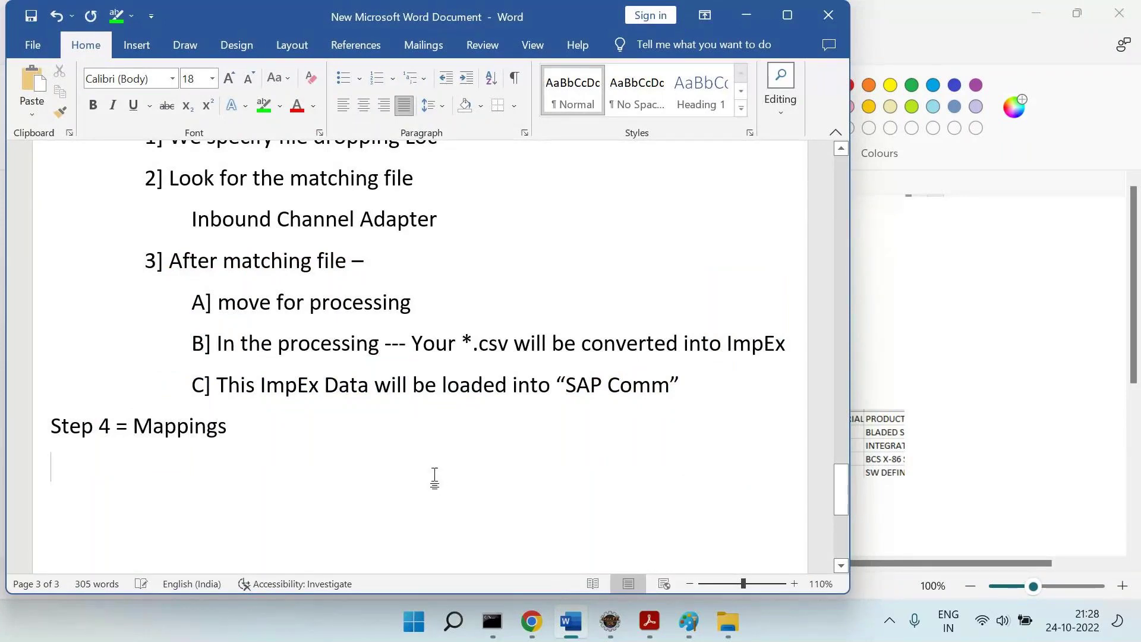
key(alt+Tab)
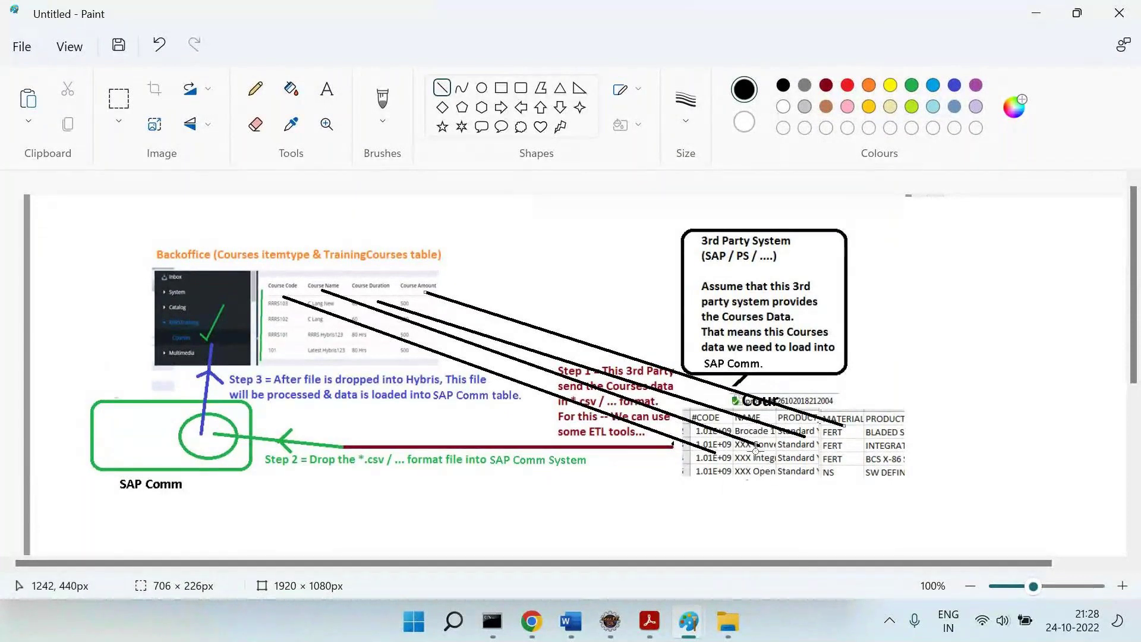
Undo the old connectors and redraw four lines from the CSV table columns to the Backoffice course headers.
key(ctrl+z)
key(ctrl+z)
key(ctrl+z)
key(ctrl+z)
key(ctrl+z)
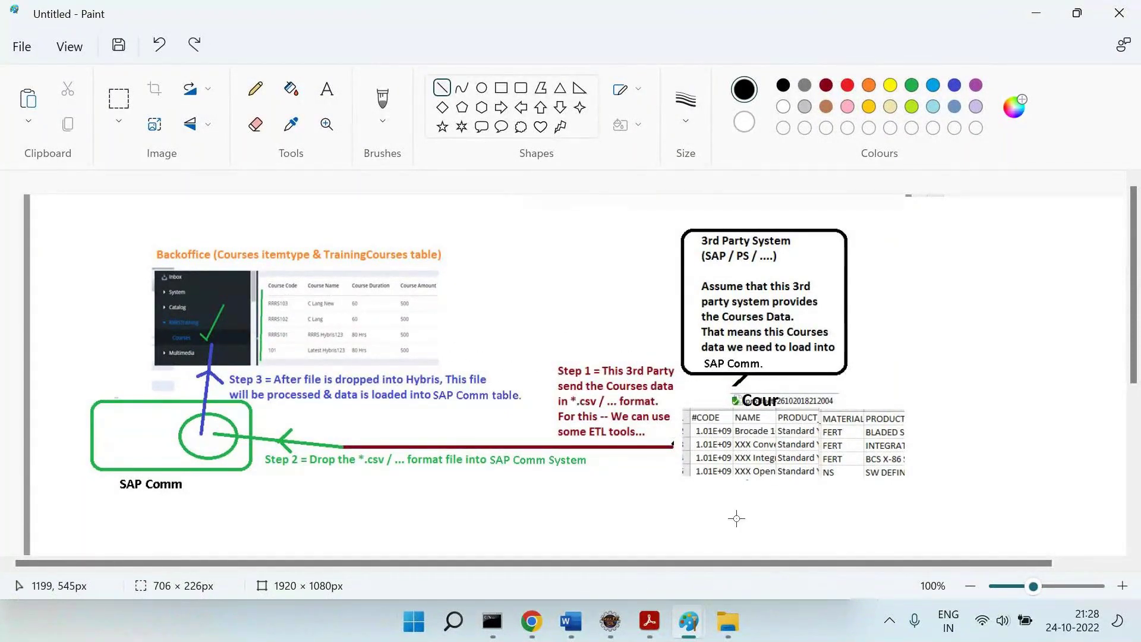
mouse_move(701, 455)
mouse_down()
mouse_move(561, 383)
mouse_move(276, 319)
mouse_up()
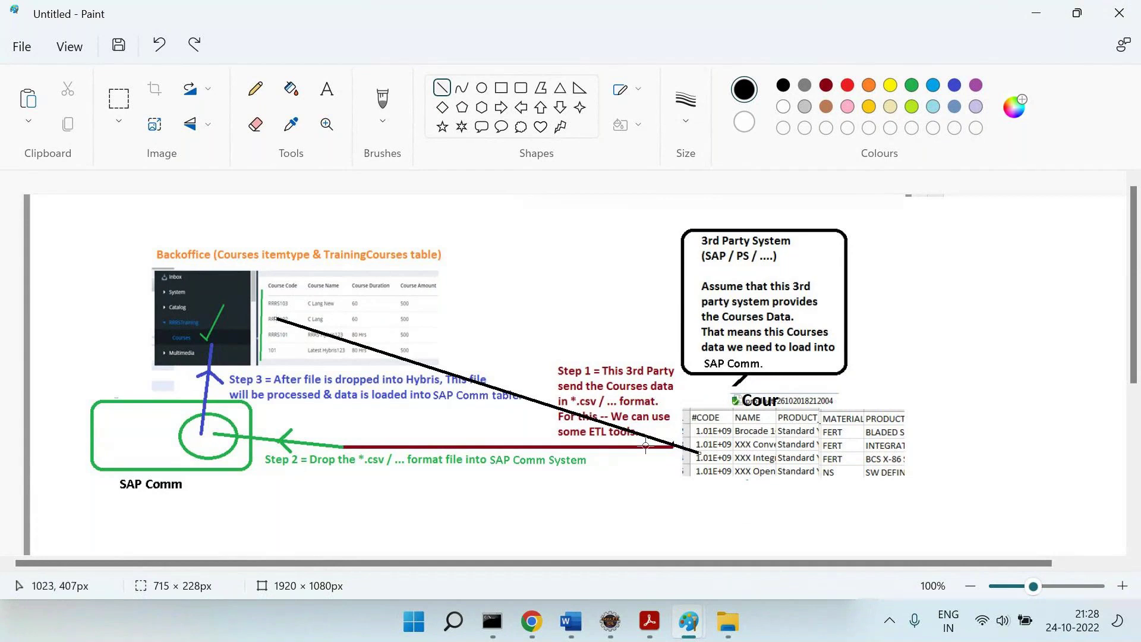
mouse_move(753, 444)
mouse_down()
mouse_move(642, 434)
mouse_move(317, 303)
mouse_up()
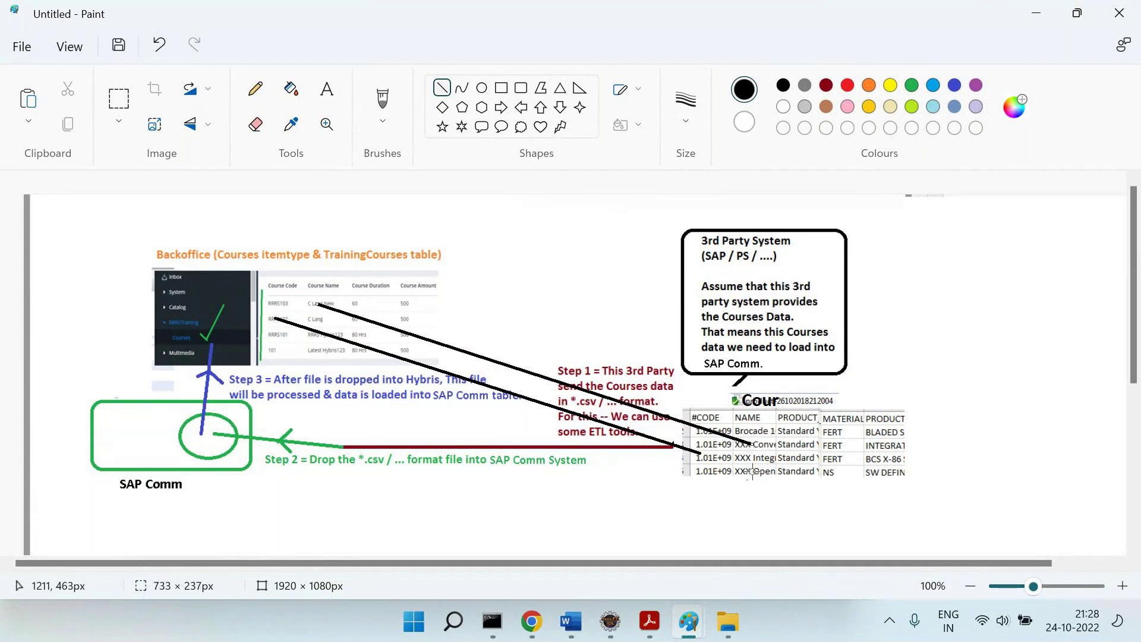
mouse_move(805, 445)
mouse_down()
mouse_move(521, 327)
mouse_move(362, 295)
mouse_up()
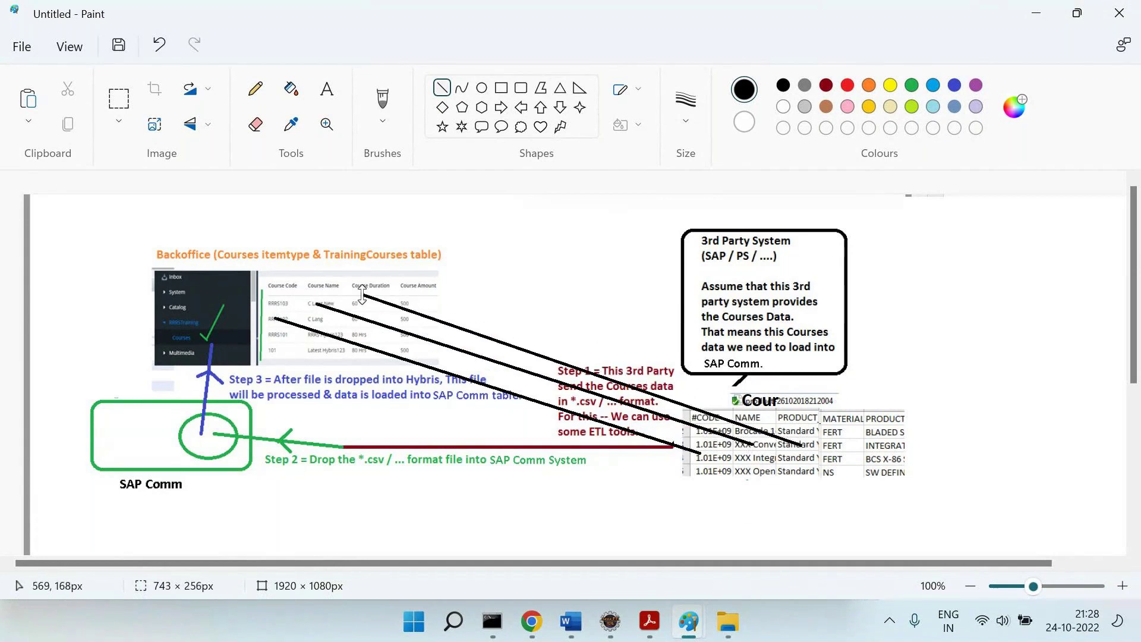
drag(850, 435, 419, 298)
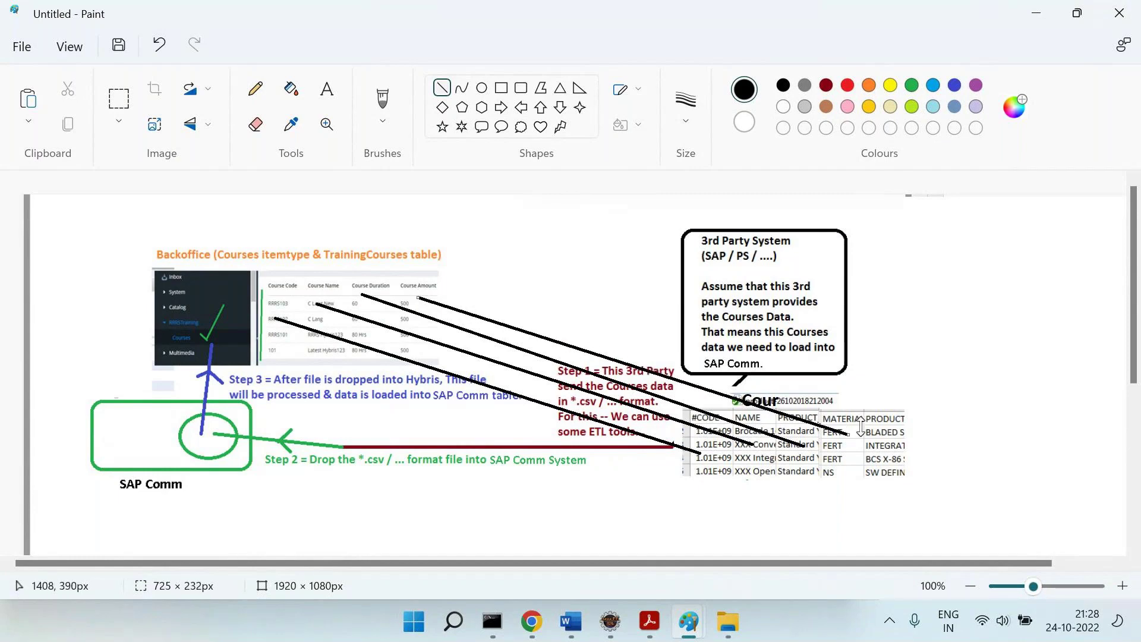
key(alt+Tab)
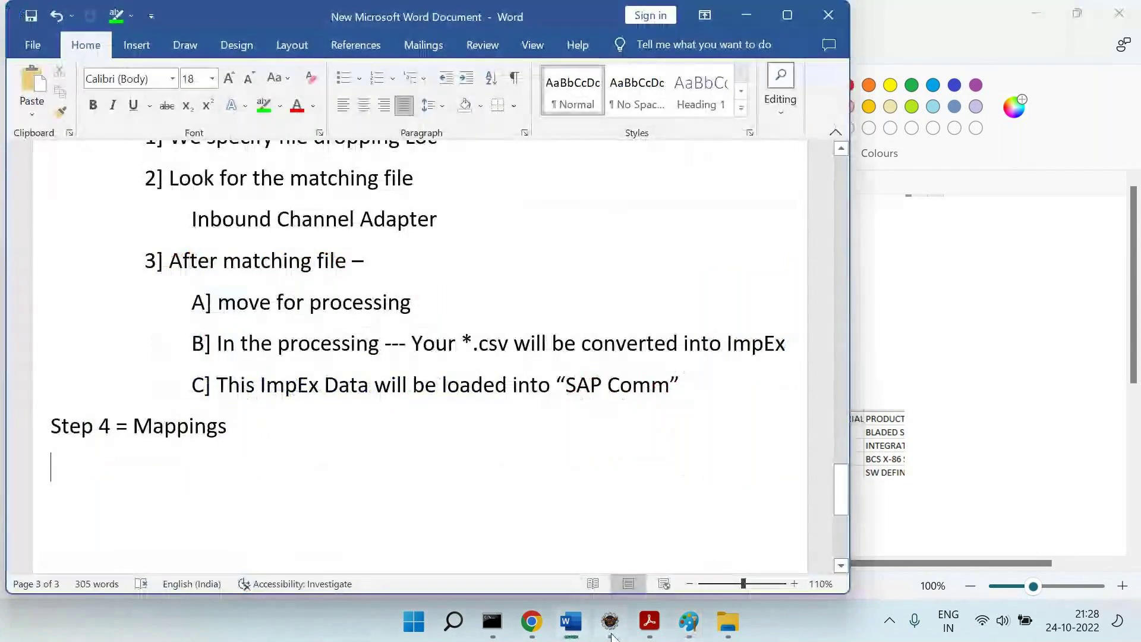
Open hot-folder-spring.xml through the resource search using the pattern 'hot*fol'.
click(611, 630)
key(ctrl+shift+r)
text(h)
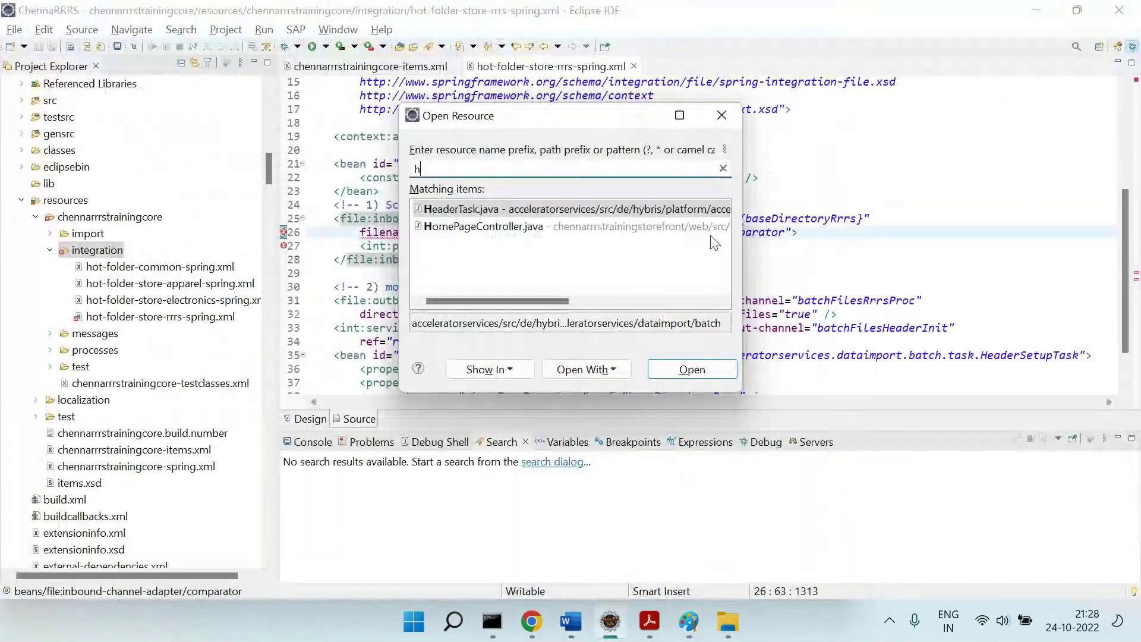
text(ot)
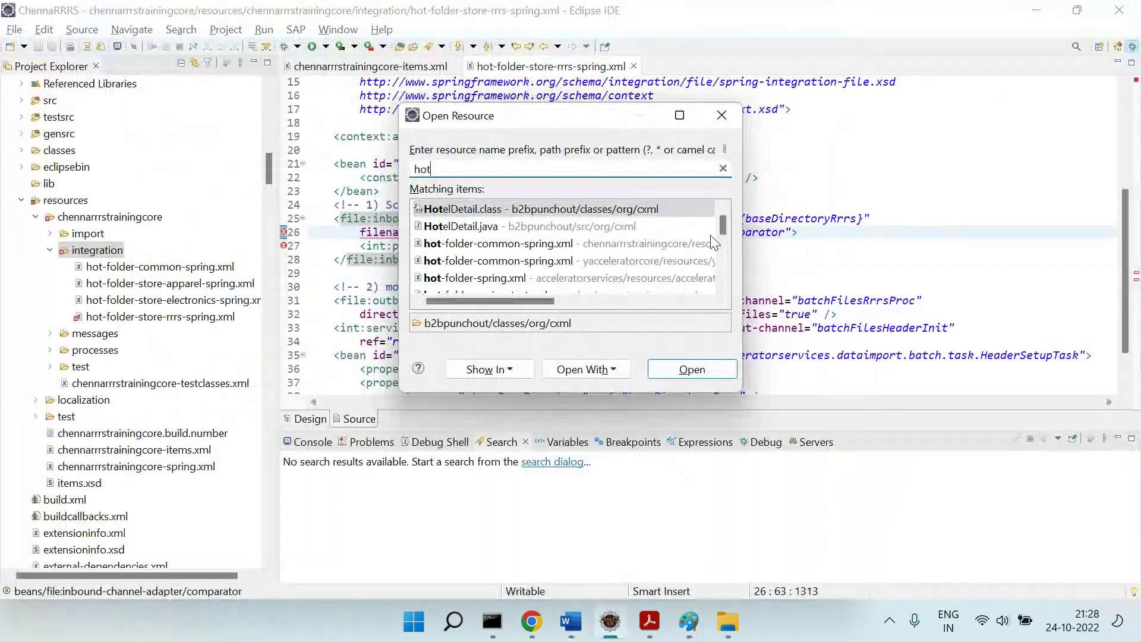
text(*)
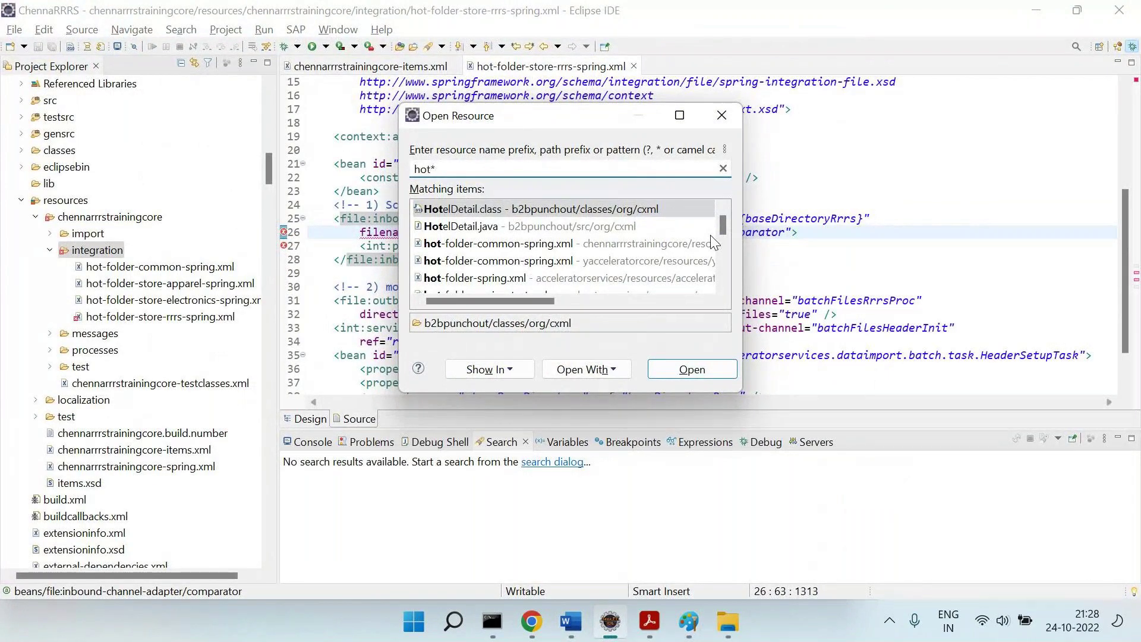
text(fol)
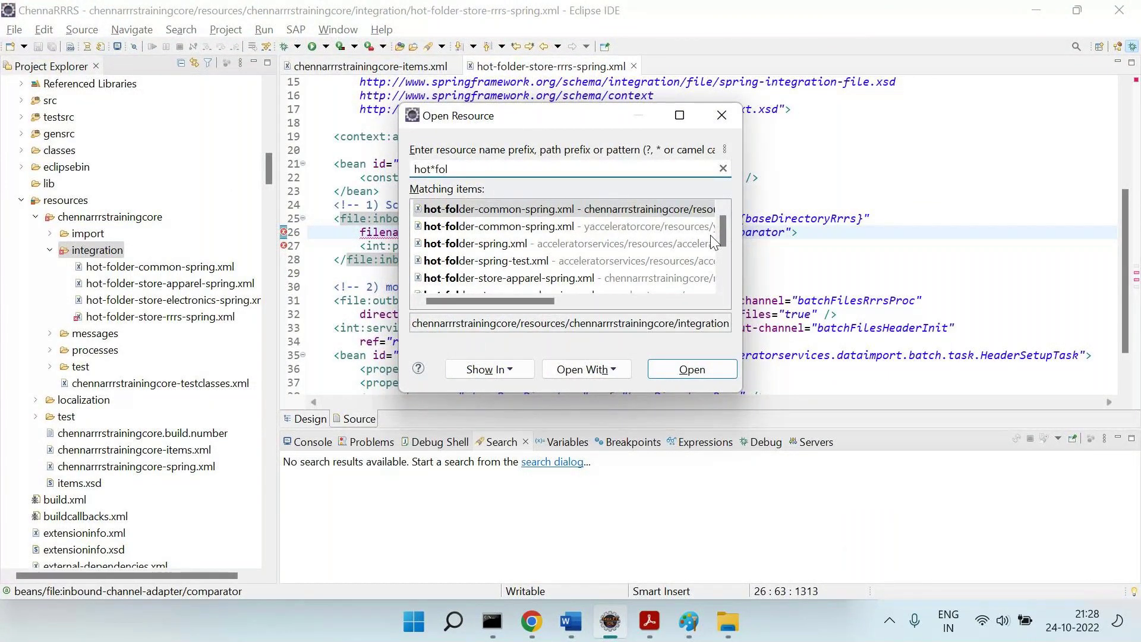
key(Down)
key(Down)
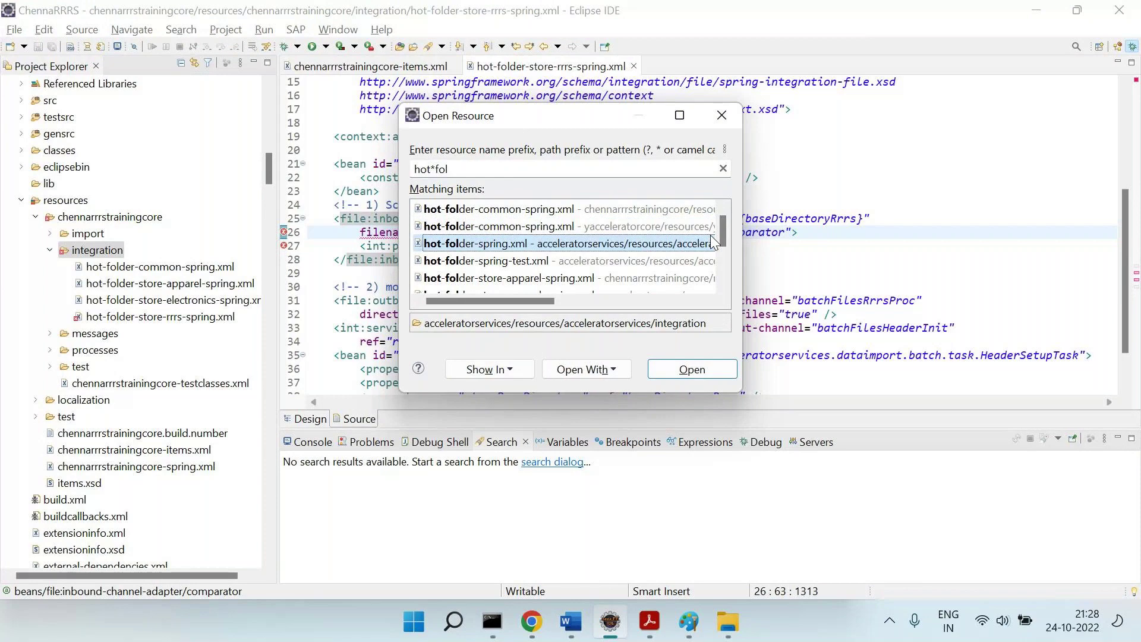
key(Return)
Select the batchChennaRRRSCoursesConverter bean block, lines 276–286, near the end of the file.
scroll(818, 289, down, 12)
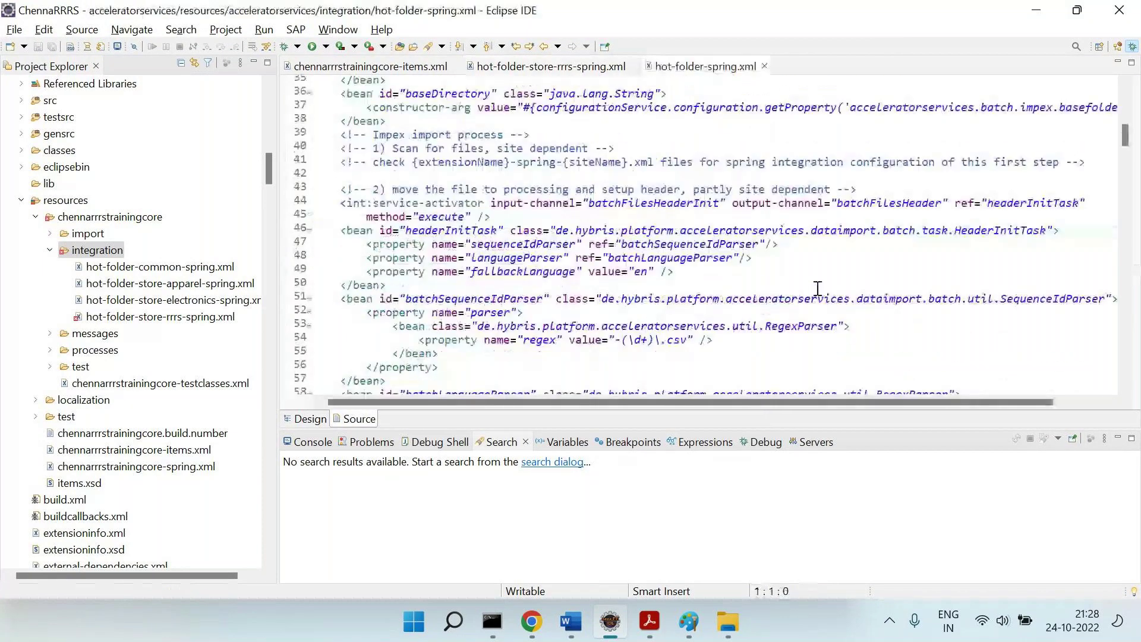
scroll(818, 289, down, 6)
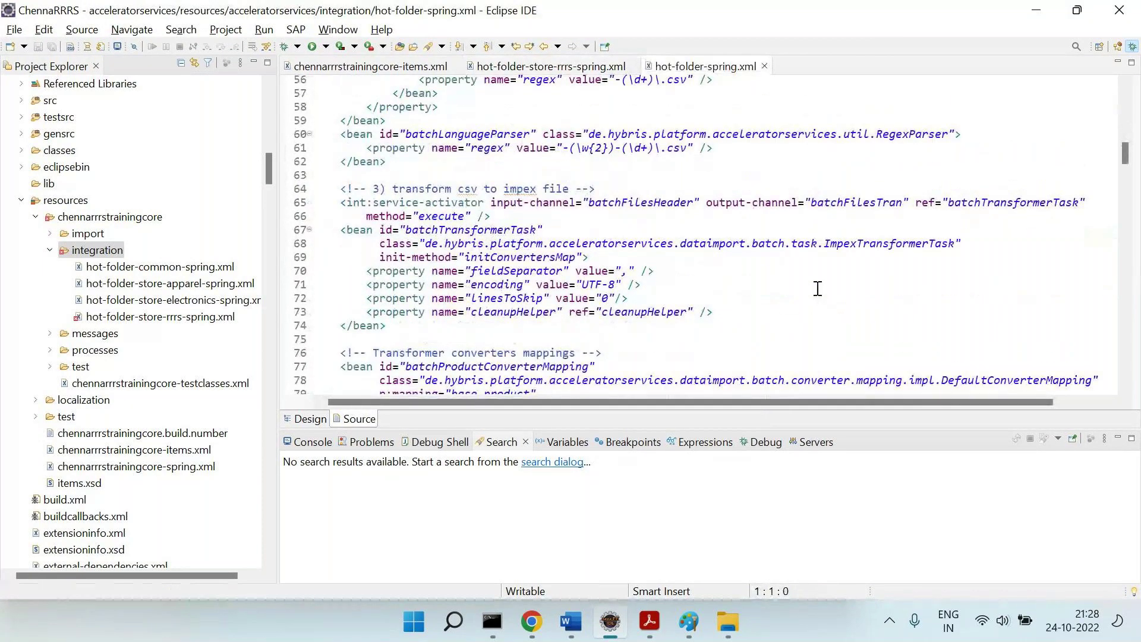
scroll(818, 289, down, 20)
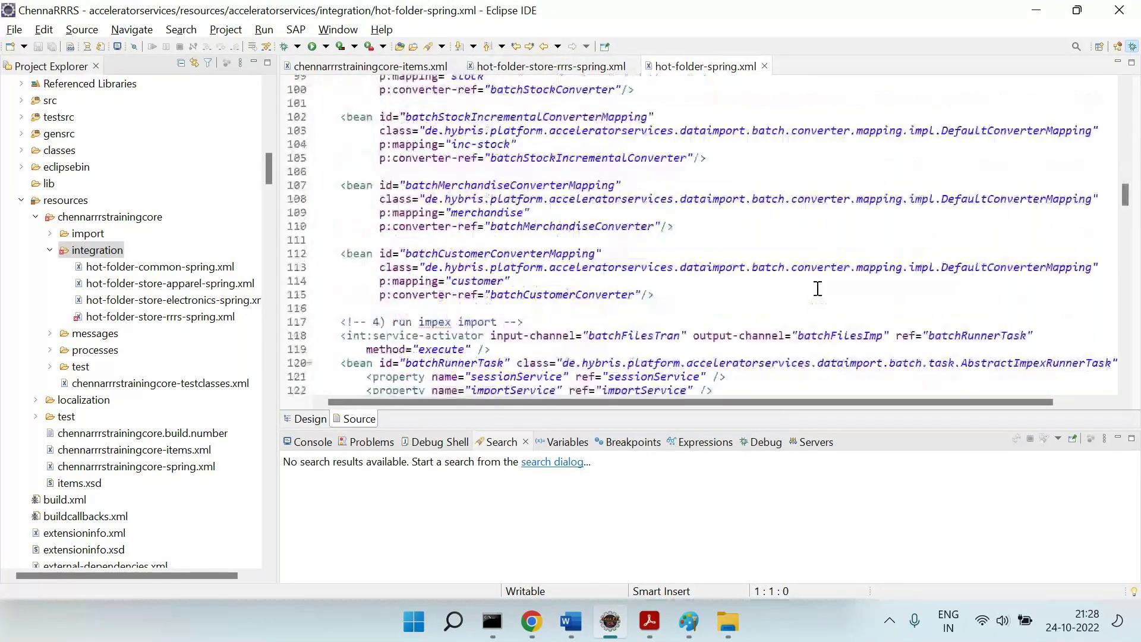
scroll(818, 289, down, 5)
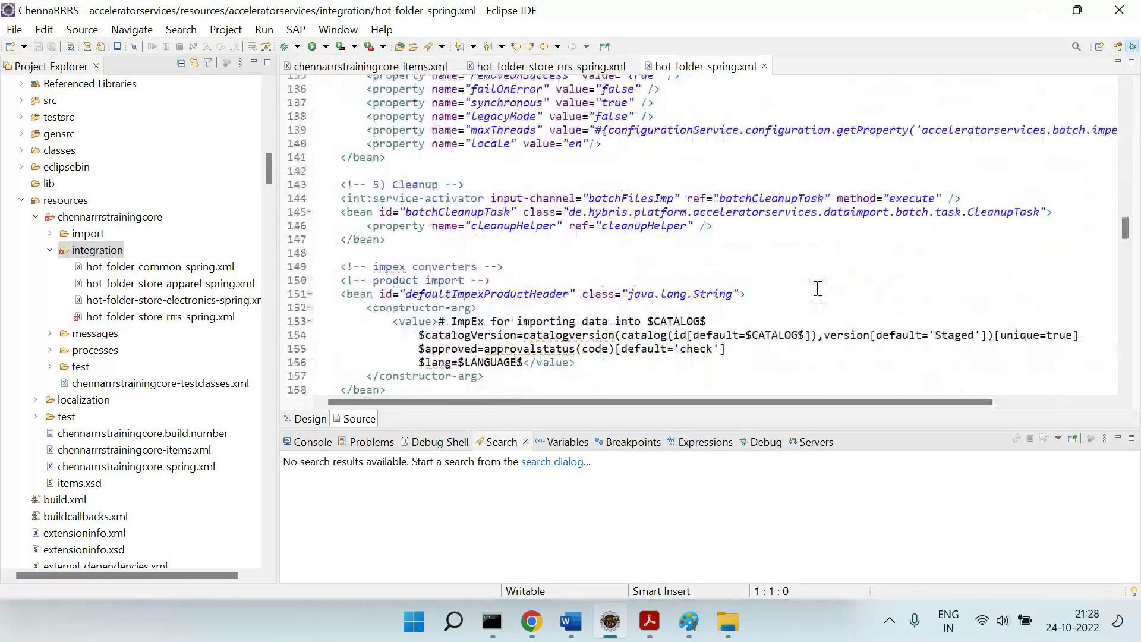
scroll(818, 289, down, 1)
scroll(747, 158, up, 5)
drag(573, 150, 459, 150)
scroll(476, 201, down, 15)
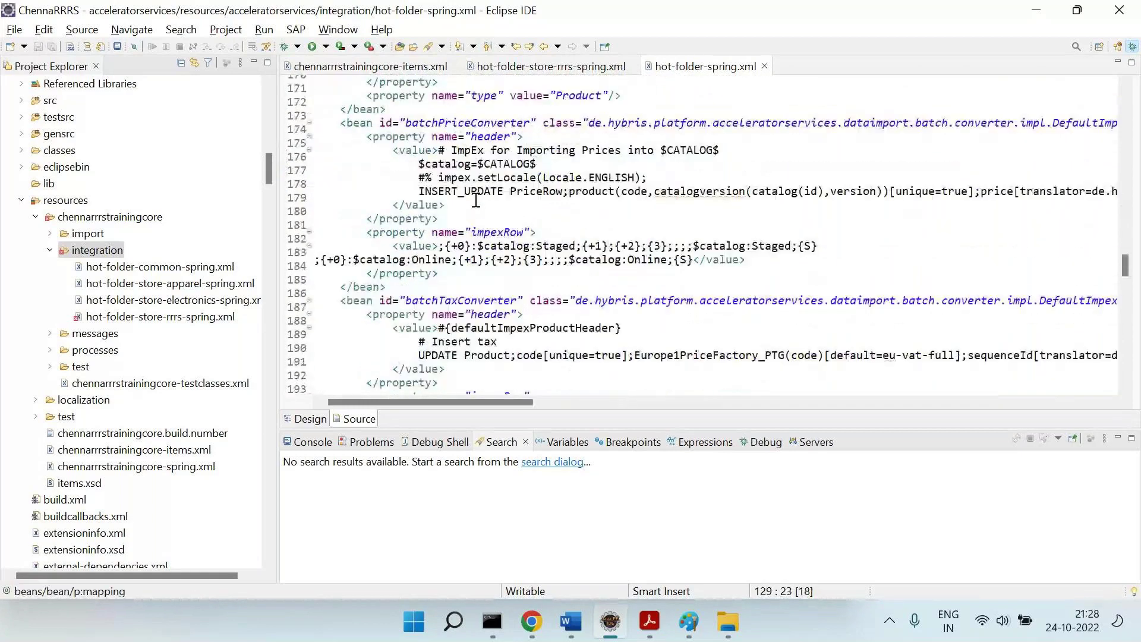
scroll(476, 200, down, 6)
scroll(475, 200, down, 20)
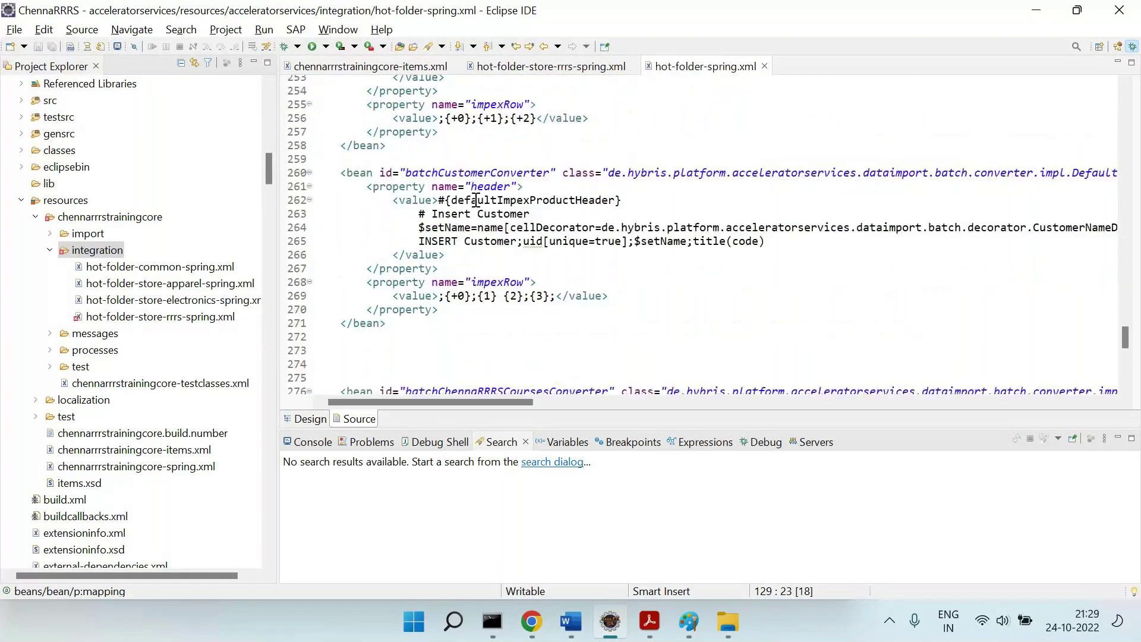
scroll(472, 263, down, 2)
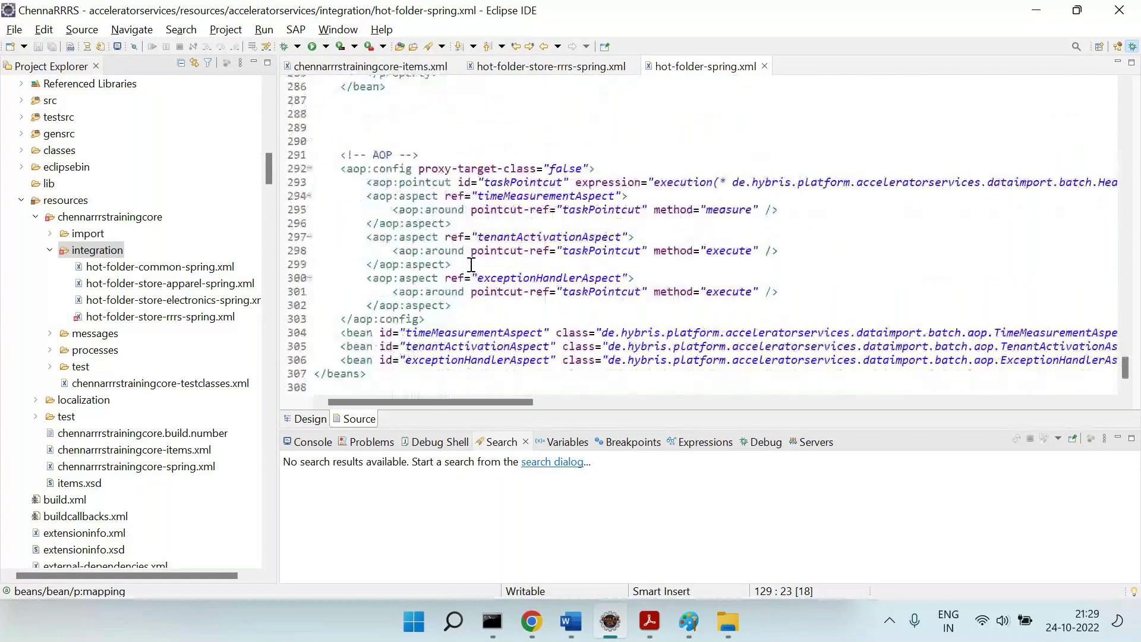
scroll(472, 263, up, 4)
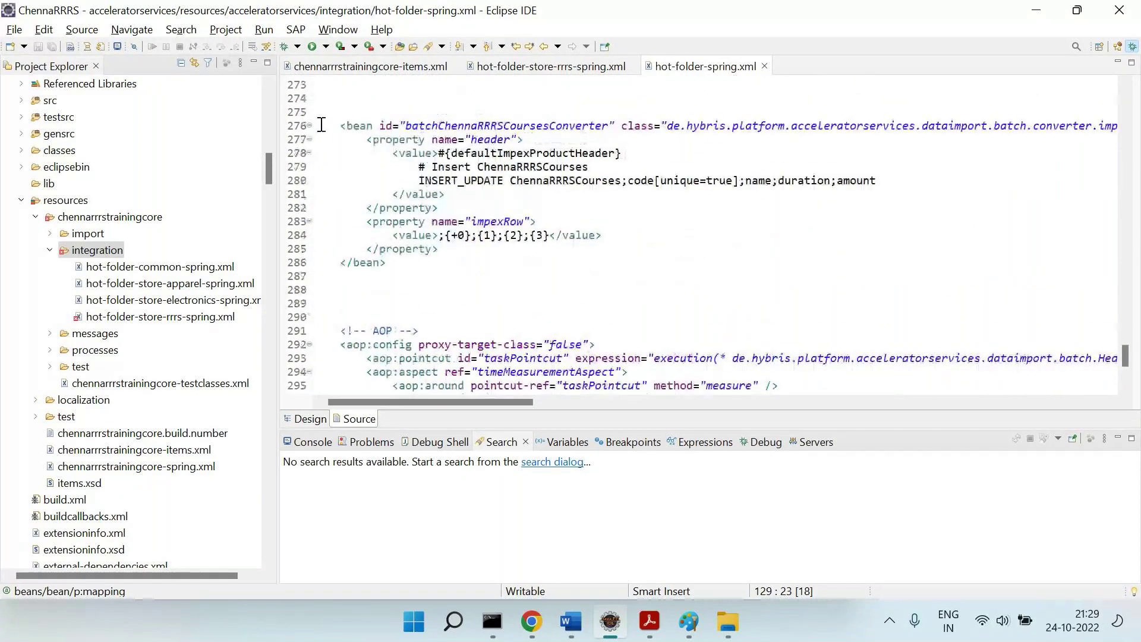
drag(321, 125, 390, 264)
scroll(479, 240, up, 20)
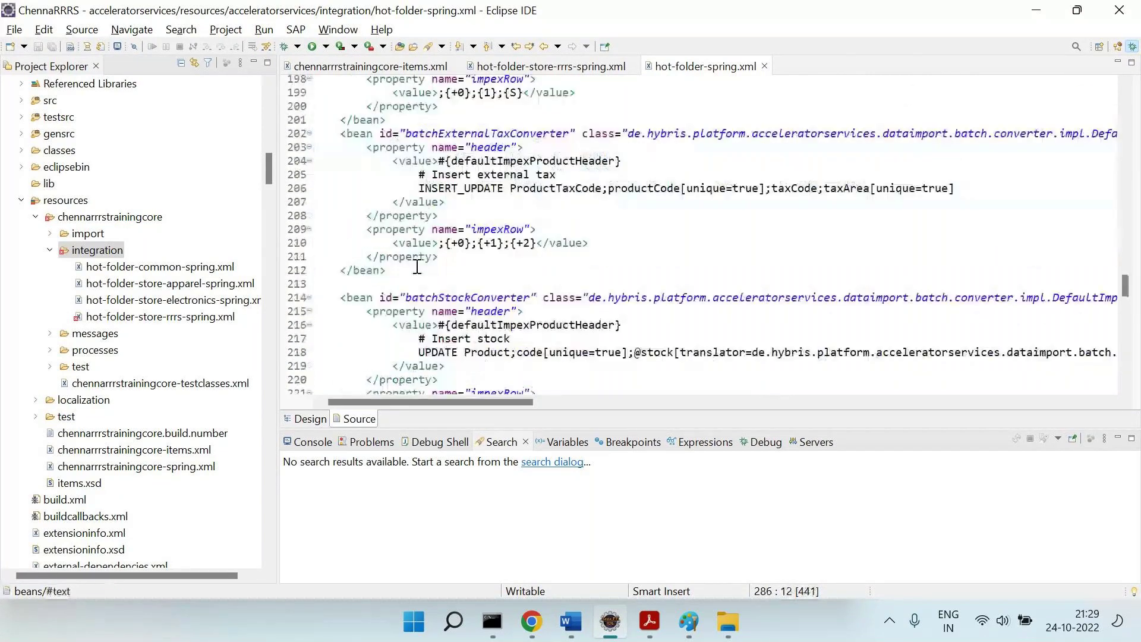
scroll(479, 240, up, 4)
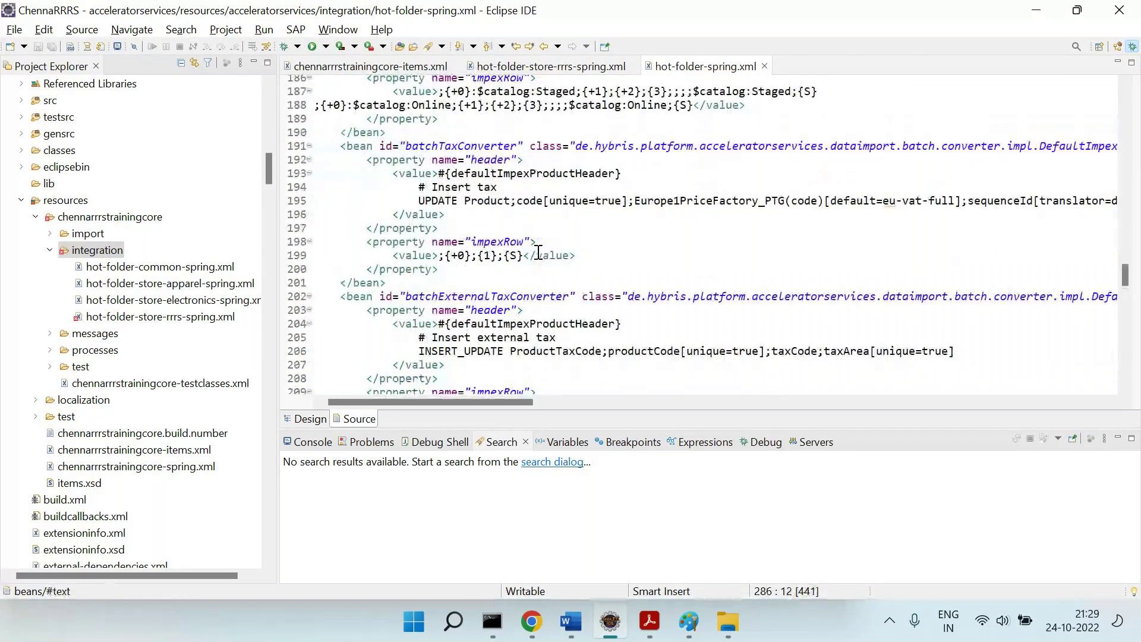
scroll(538, 252, down, 16)
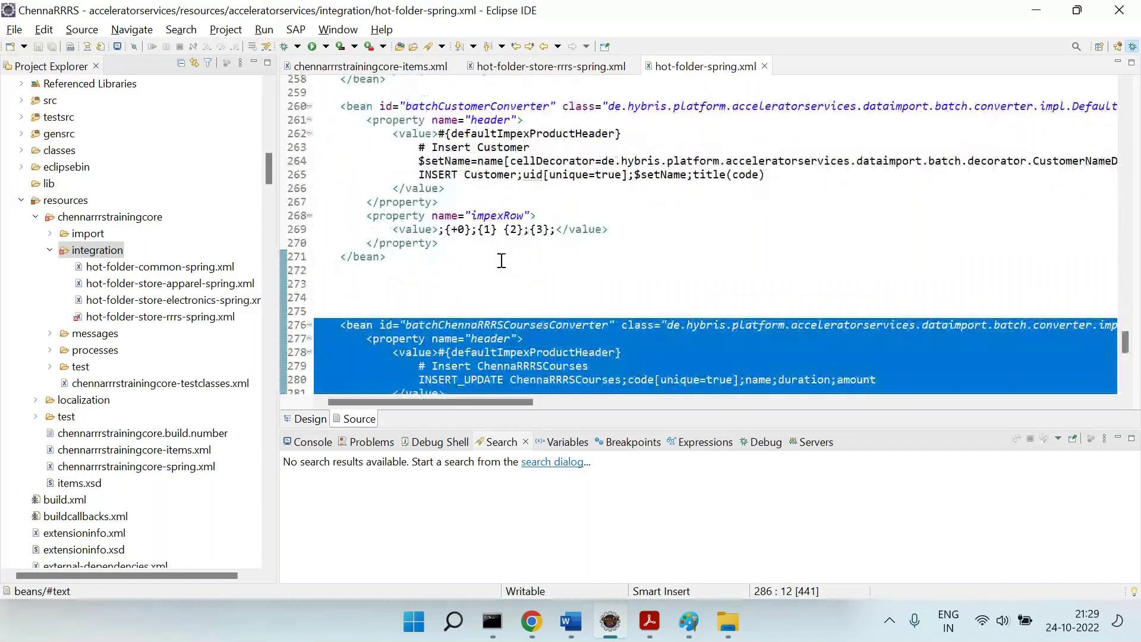
Paste the converter bean on the blank line directly below its ConverterMapping bean.
scroll(501, 261, down, 9)
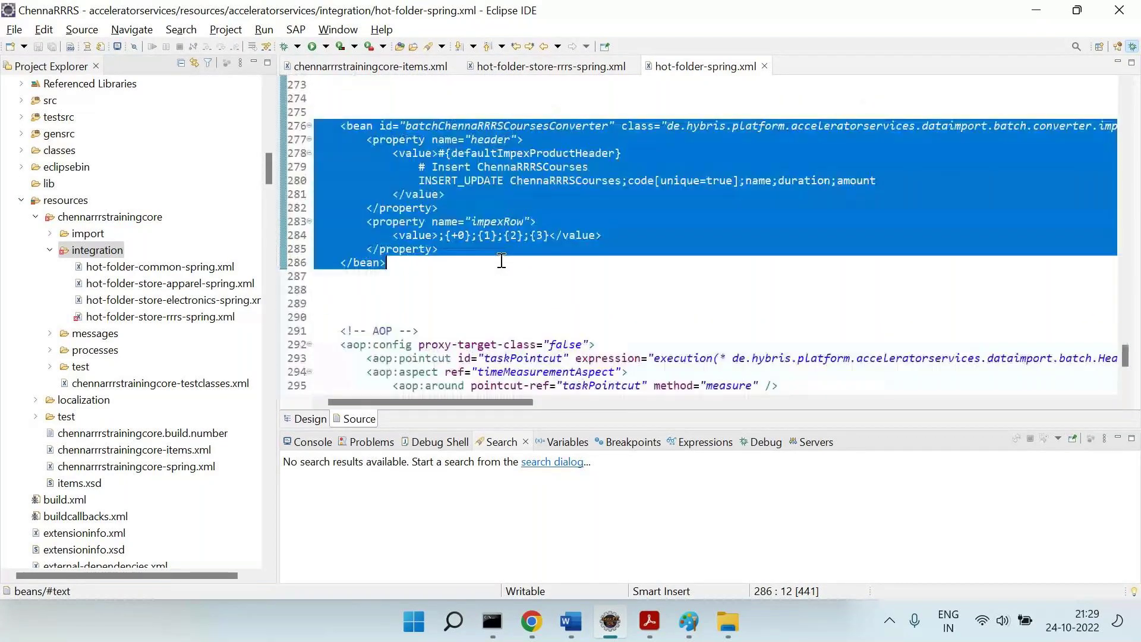
scroll(501, 260, up, 16)
scroll(501, 260, up, 5)
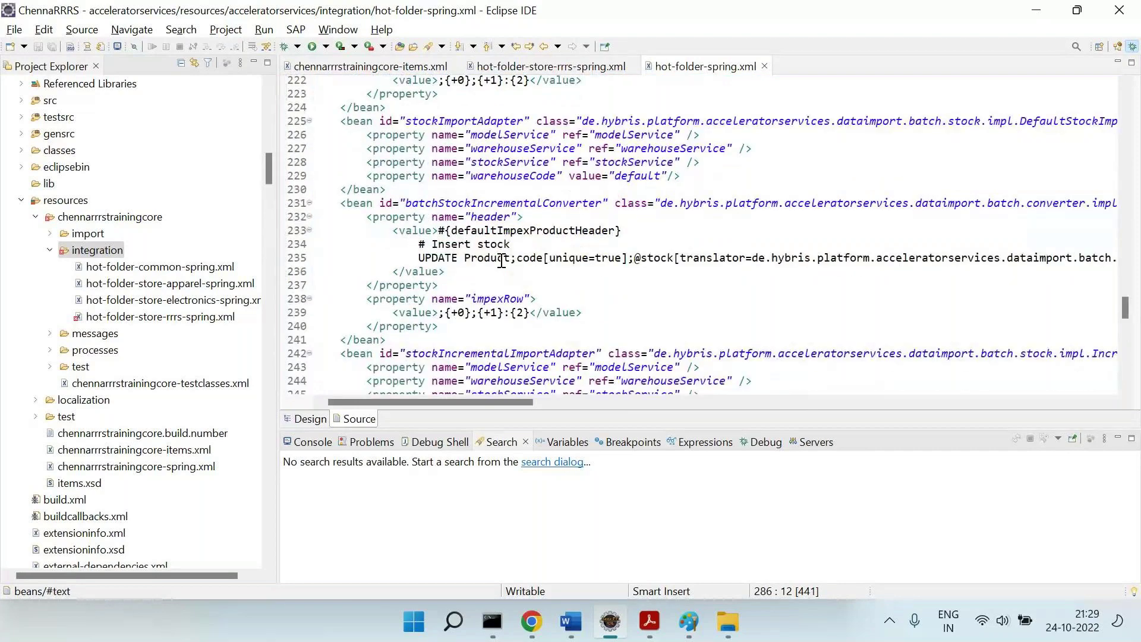
scroll(501, 260, up, 20)
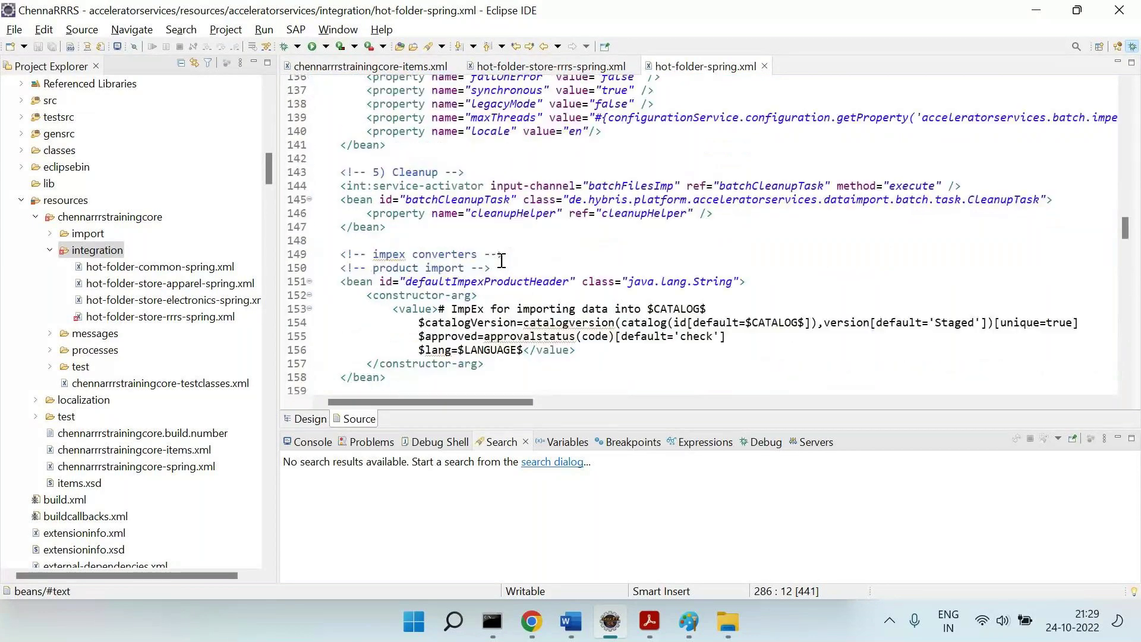
scroll(501, 260, up, 5)
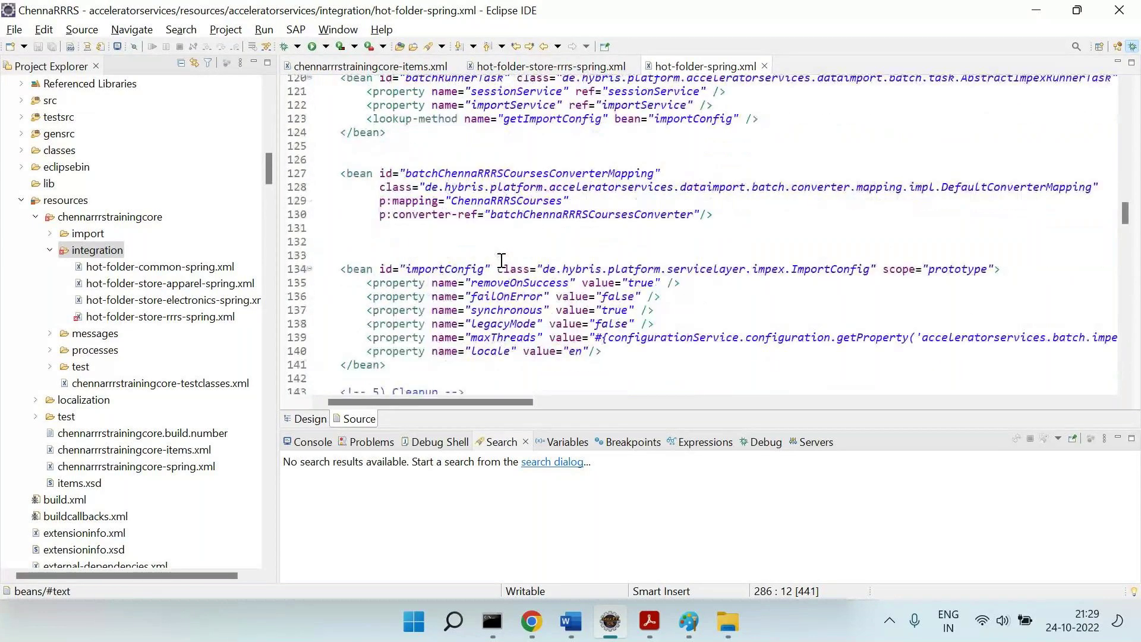
scroll(501, 261, up, 1)
click(769, 259)
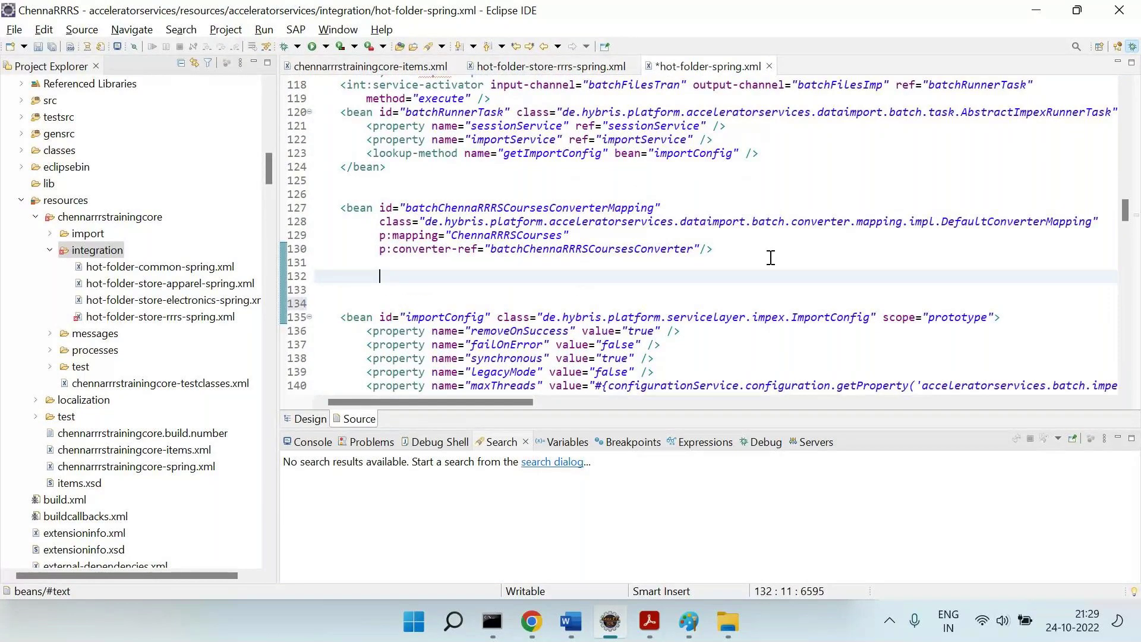
key(ctrl+v)
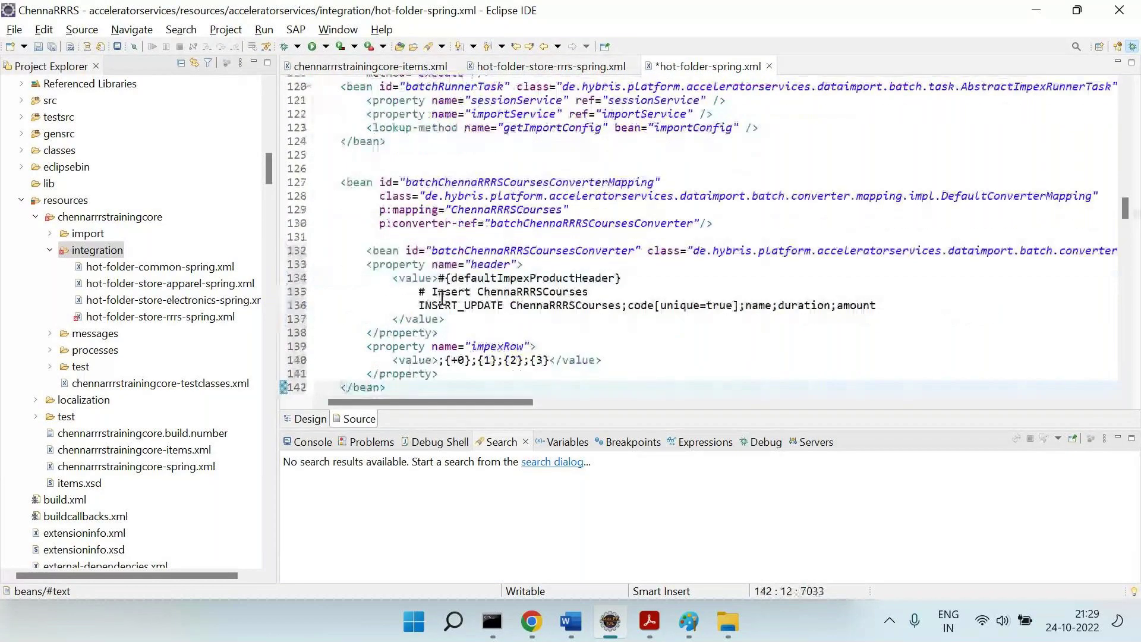
Dedent the pasted bean's opening line 132 so it aligns with the other beans.
click(349, 250)
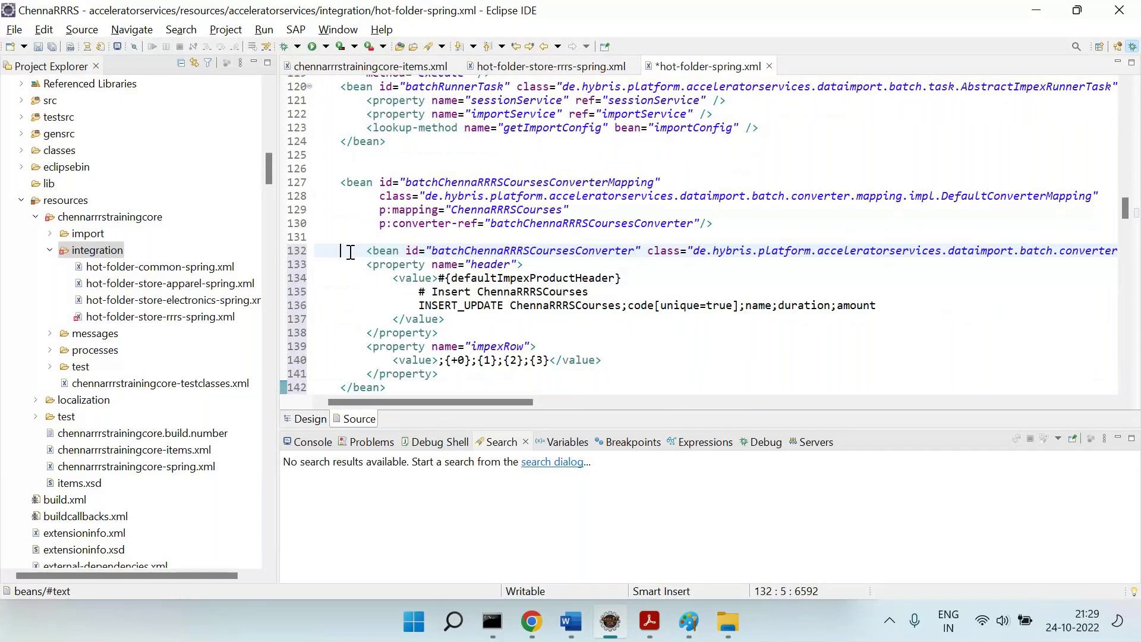
key(Delete)
scroll(577, 369, down, 2)
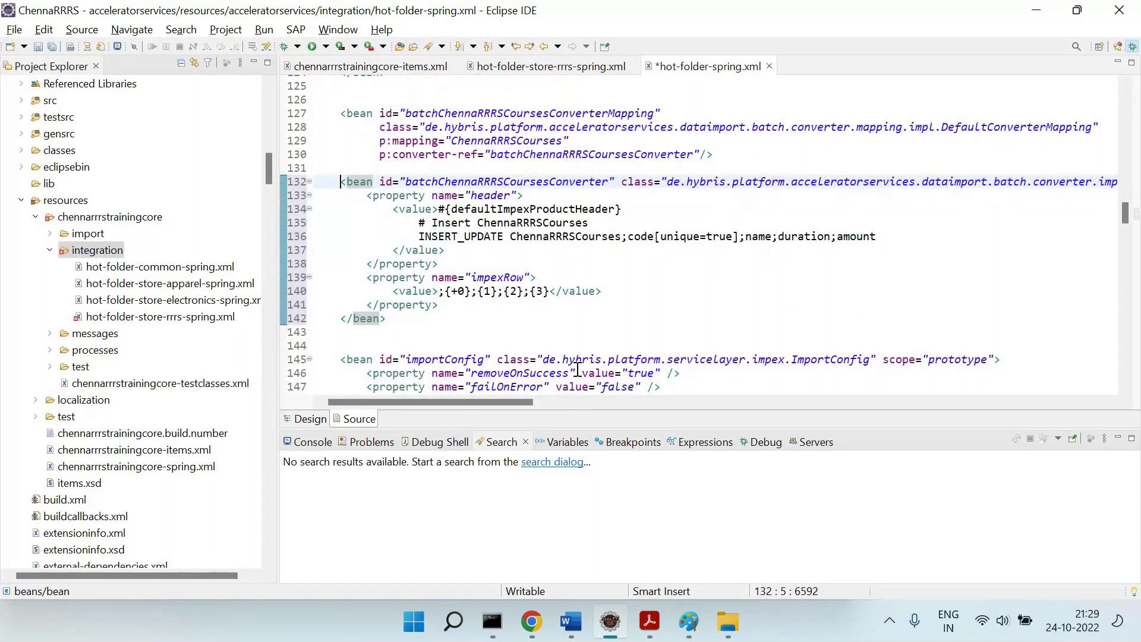
click(689, 621)
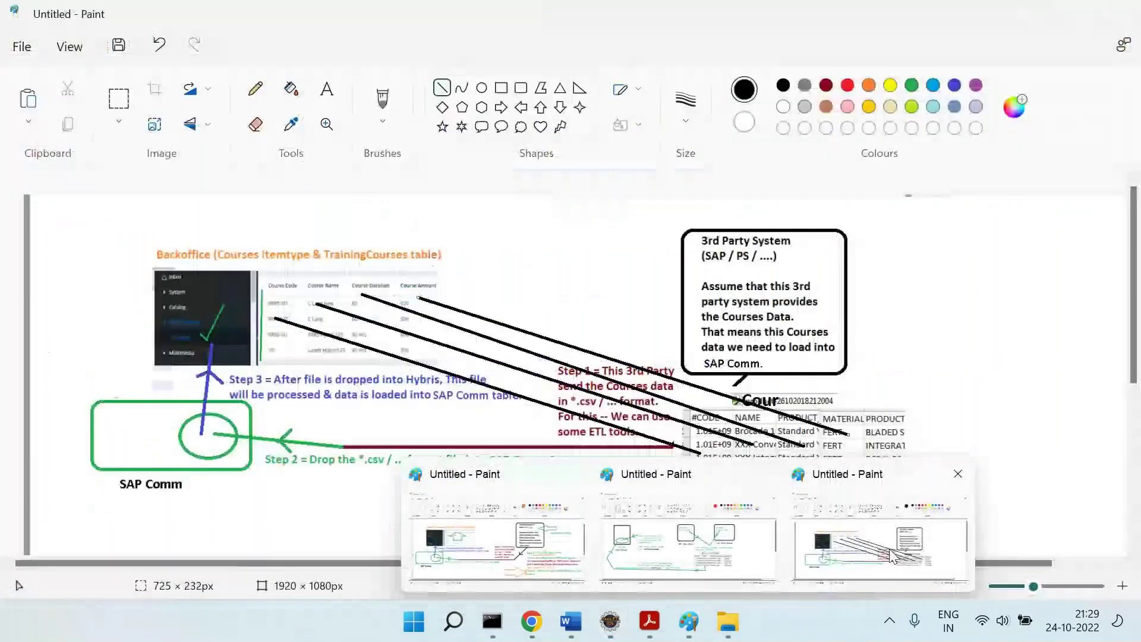
Launch a new Paint window and paste the Eclipse screenshot of the two beans.
click(880, 535)
click(404, 635)
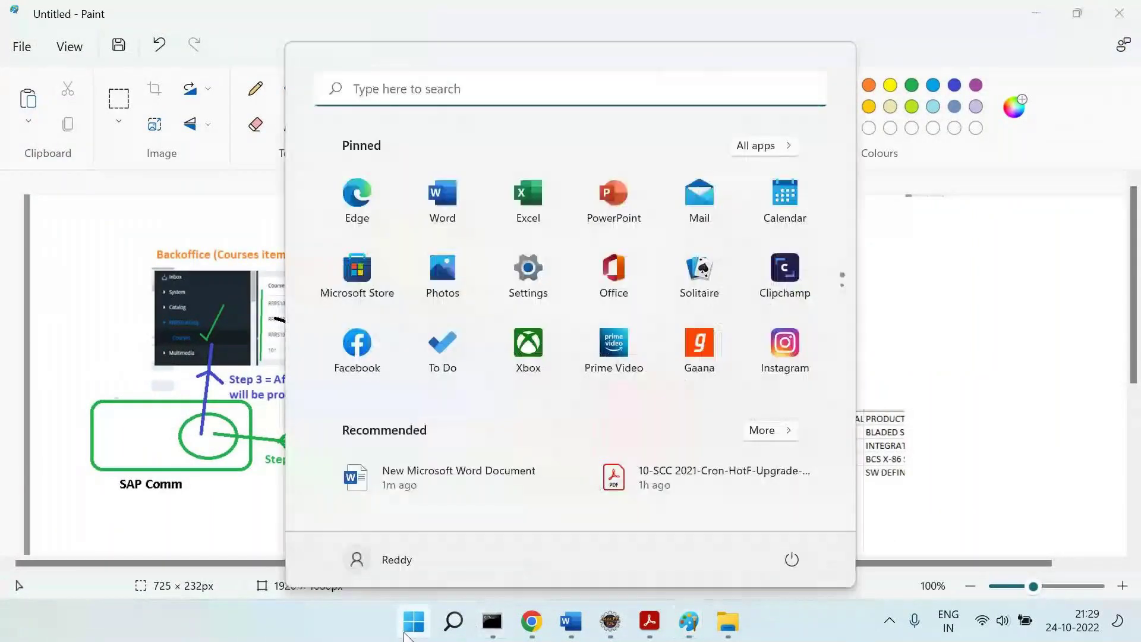
text(pa)
key(Return)
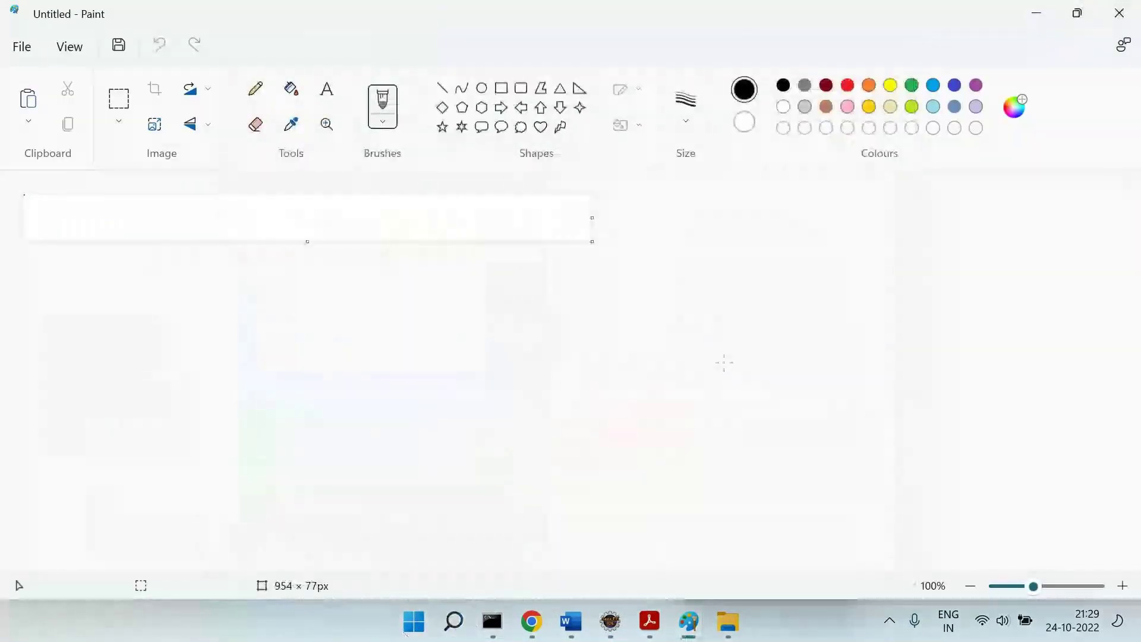
key(ctrl+v)
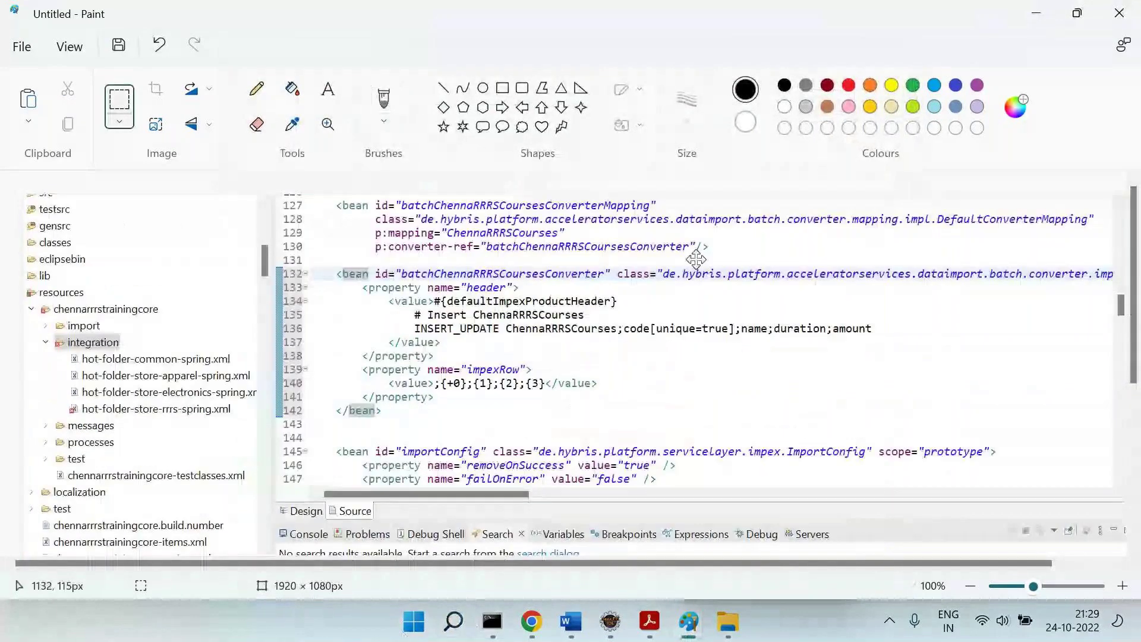
Underline the mapping bean's id on line 127 and DefaultConverterMapping on line 128.
click(443, 88)
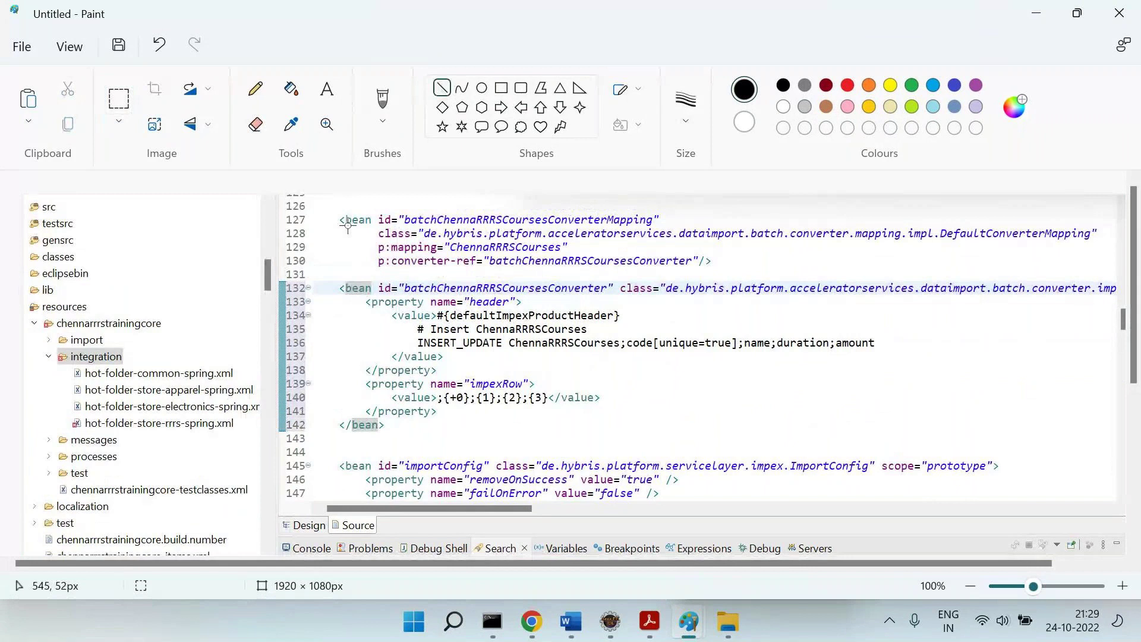
drag(348, 225, 511, 227)
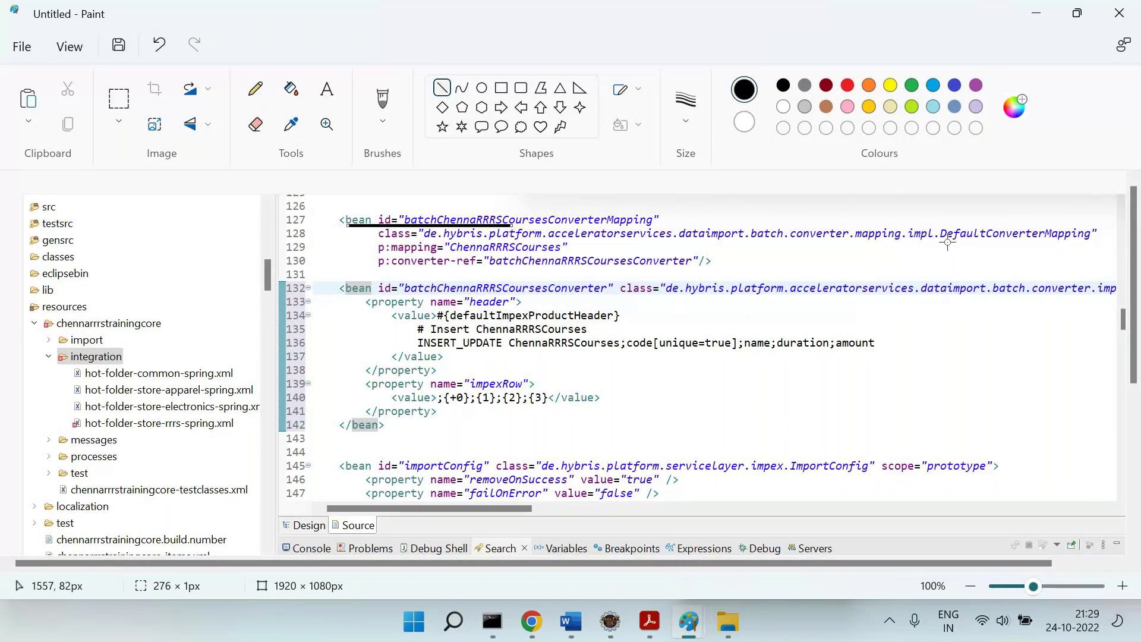
drag(945, 242, 1094, 242)
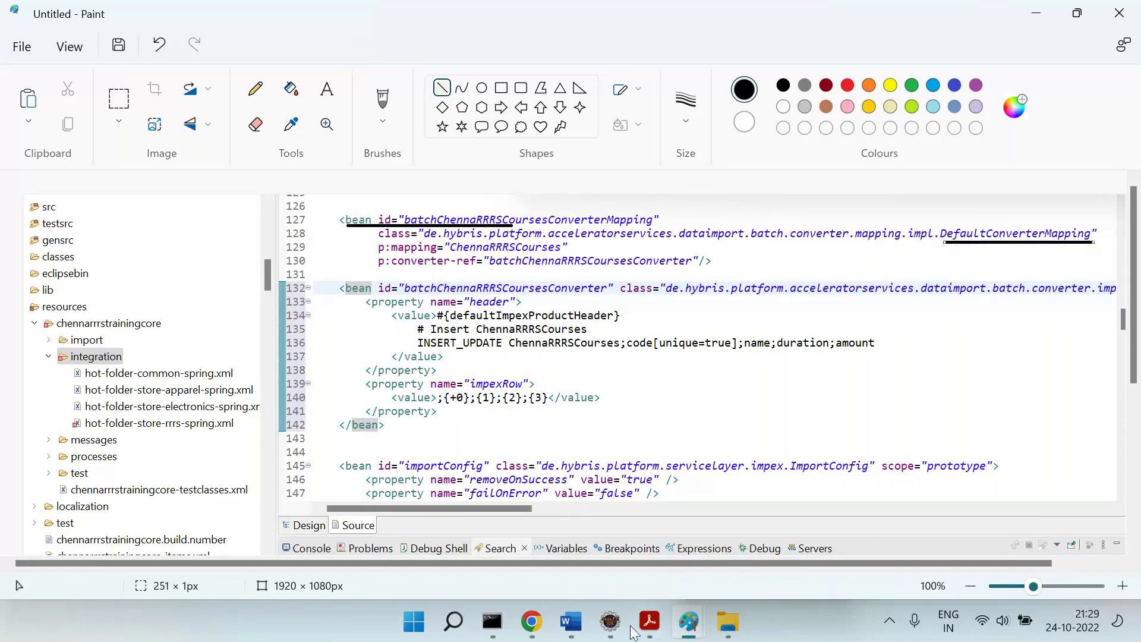
click(613, 624)
Select DefaultConverterMapping on line 128 and open DefaultConverterMapping.java from the resource search.
click(1016, 127)
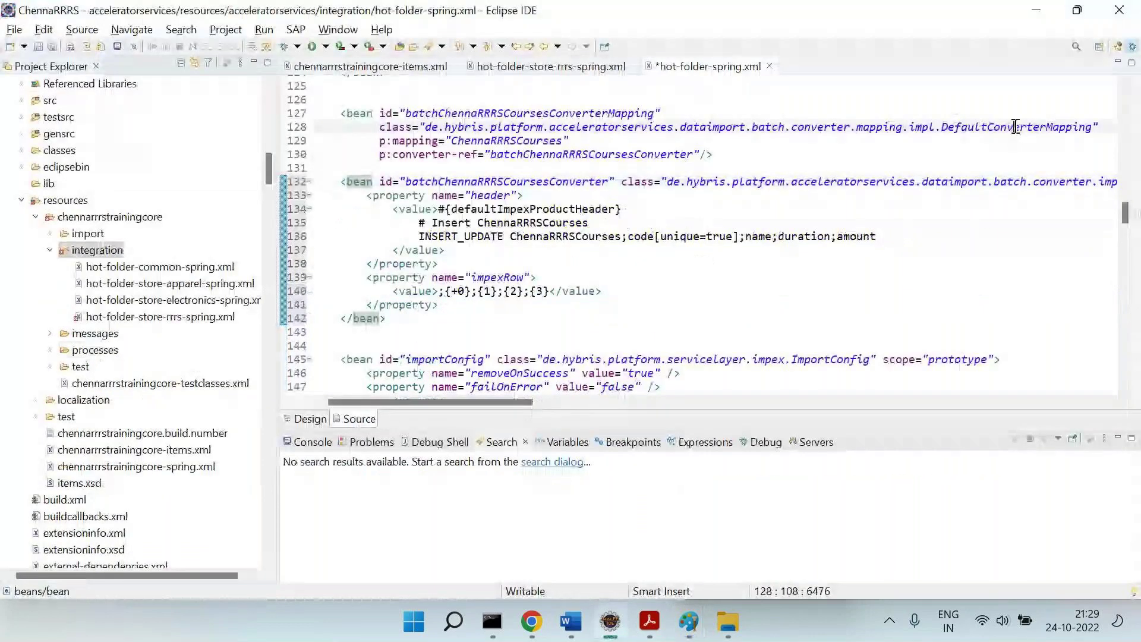
double_click(1016, 126)
drag(942, 127, 1093, 130)
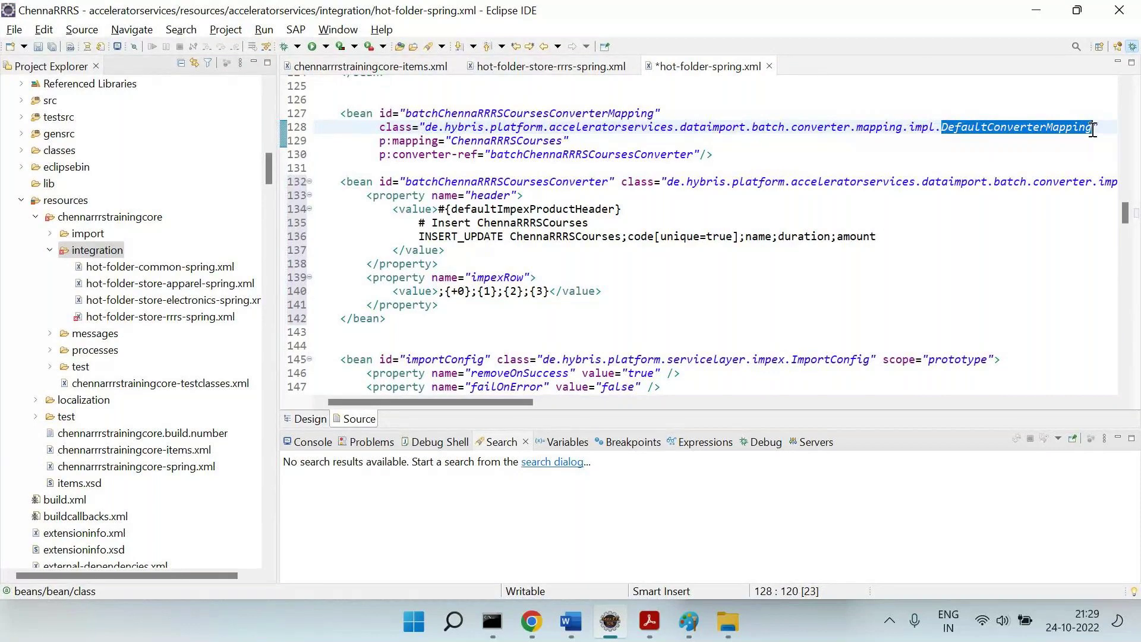
key(ctrl+shift+r)
key(Down)
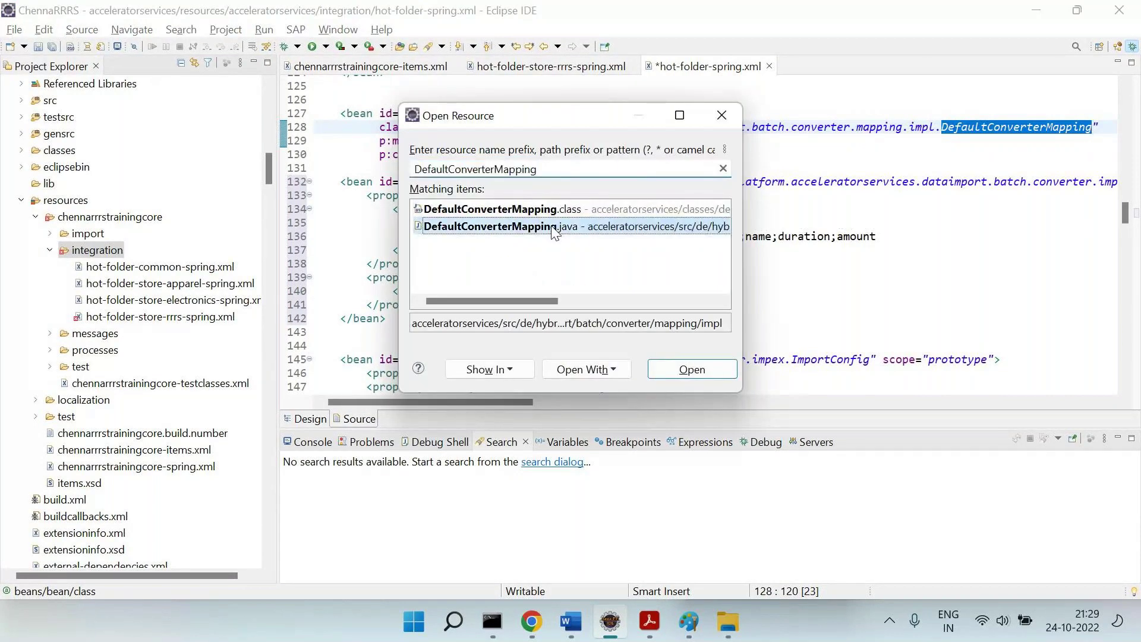
key(Return)
scroll(697, 260, down, 3)
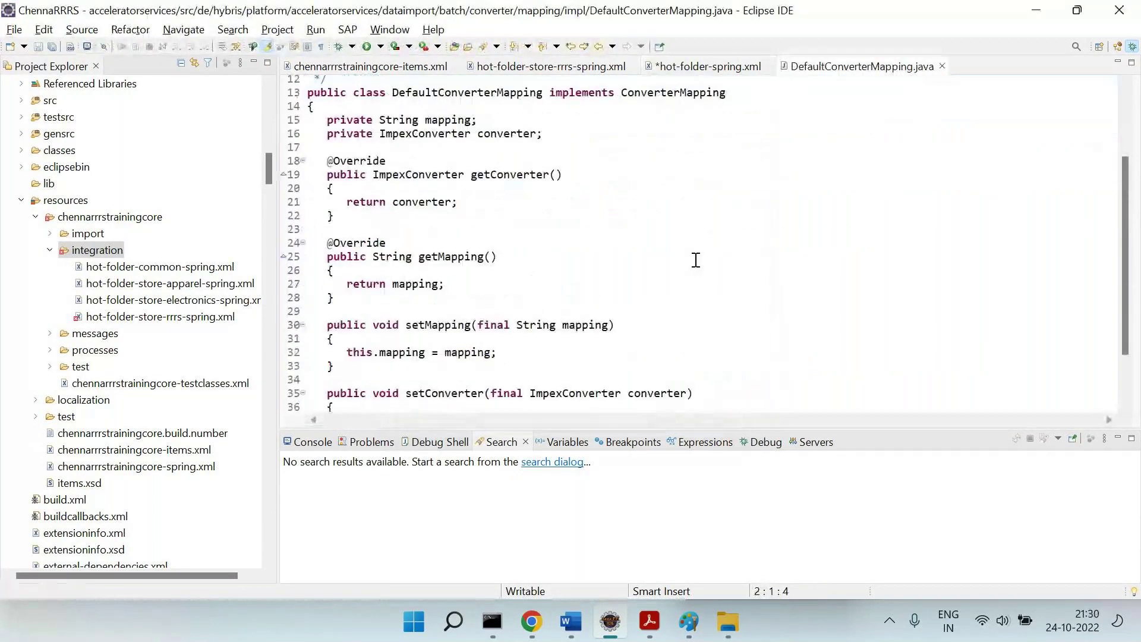
scroll(695, 259, up, 3)
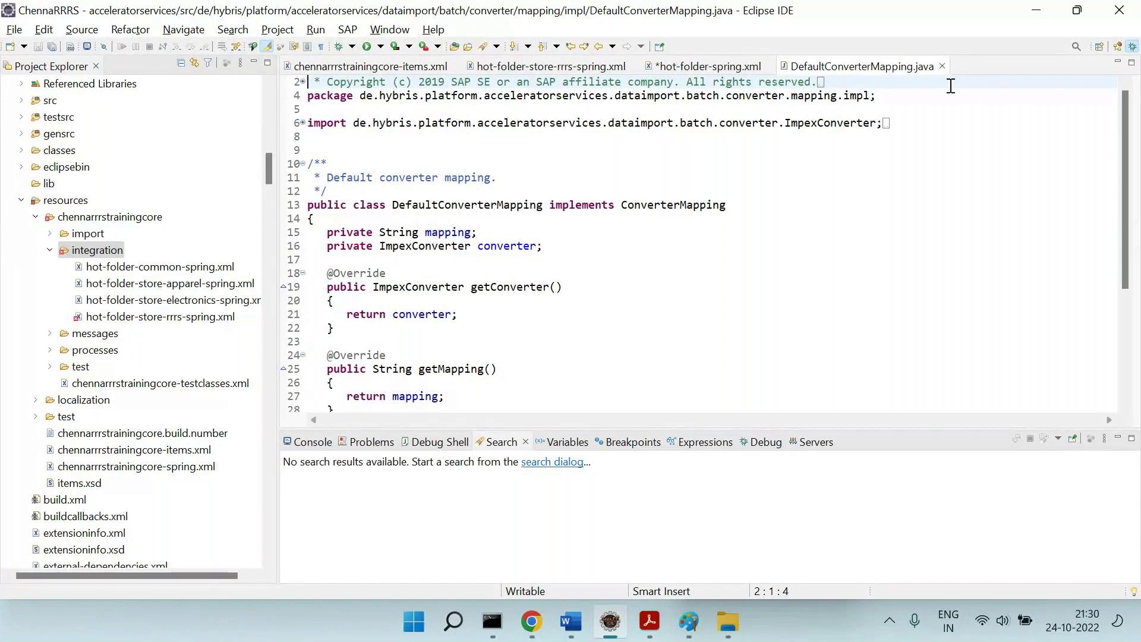
Close DefaultConverterMapping.java and select the bean id and class names on lines 127–132.
click(942, 66)
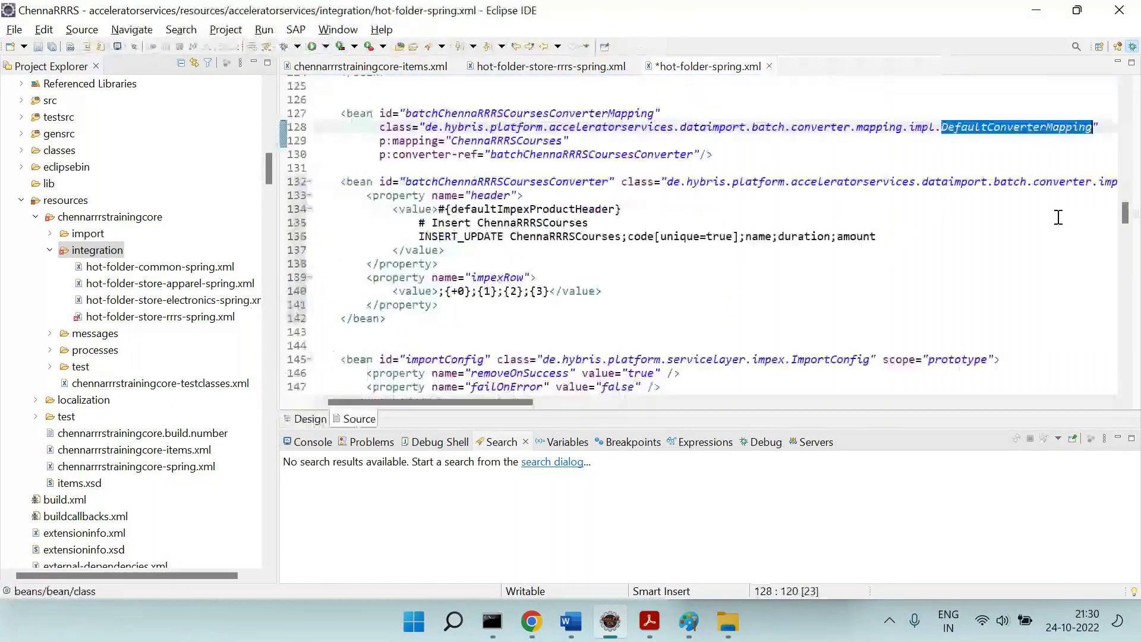
drag(982, 181, 1108, 184)
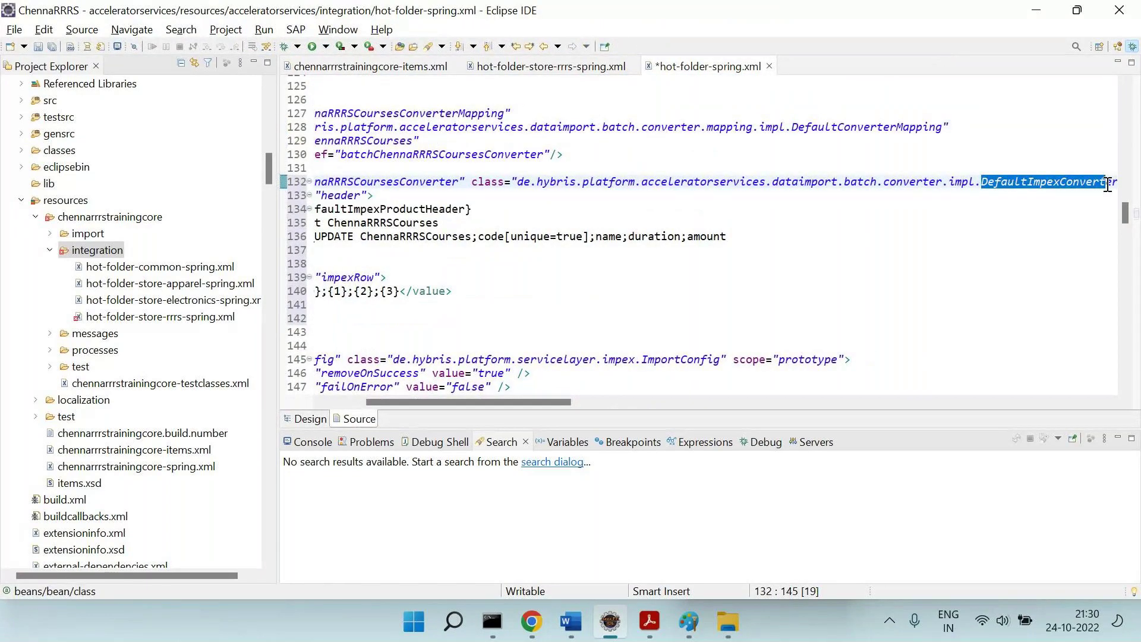
scroll(615, 143, left, 5)
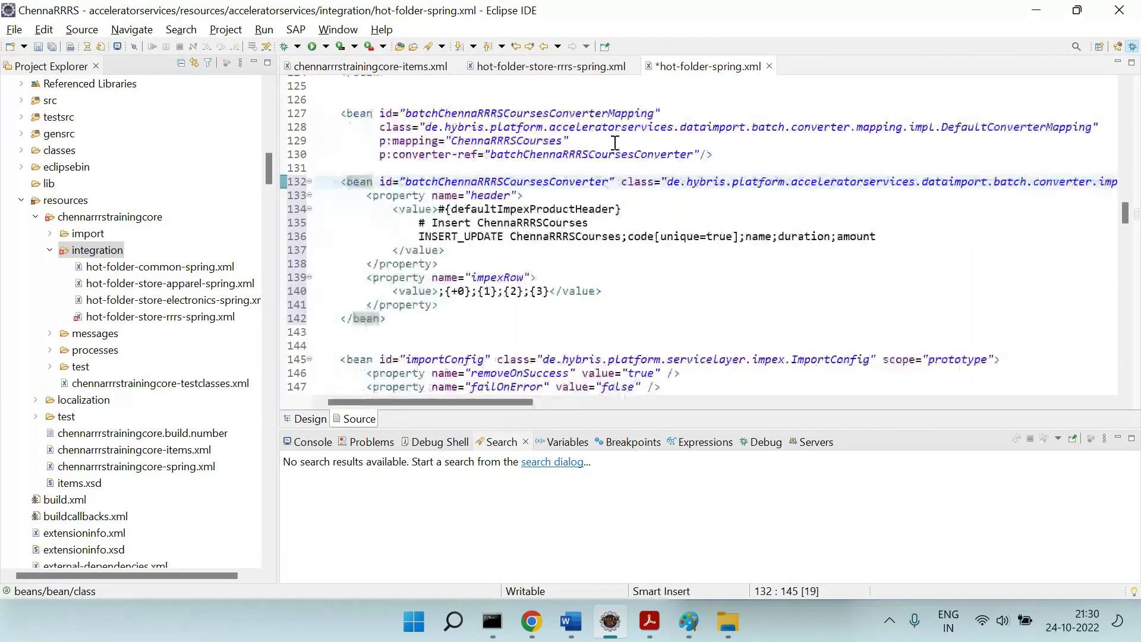
triple_click(542, 109)
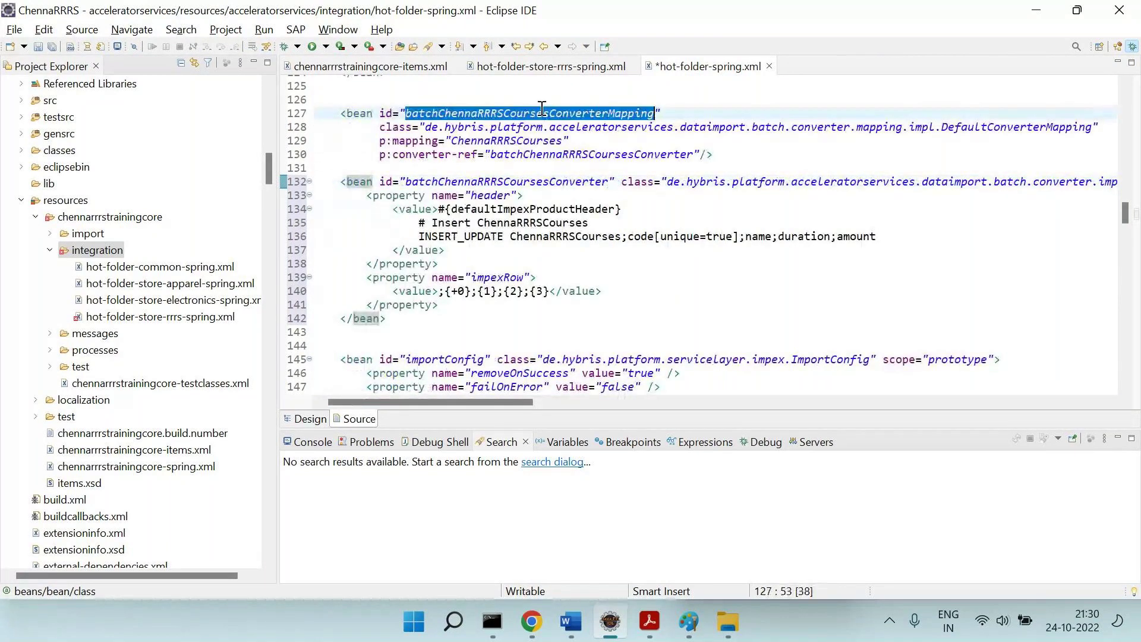
mouse_move(947, 121)
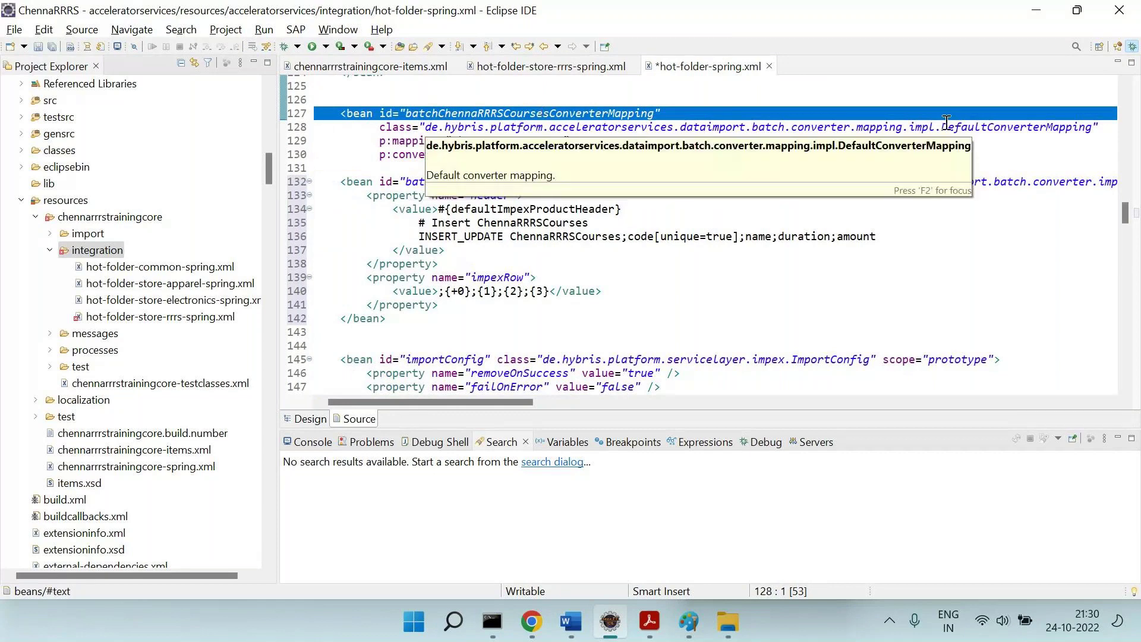
drag(942, 127, 1087, 127)
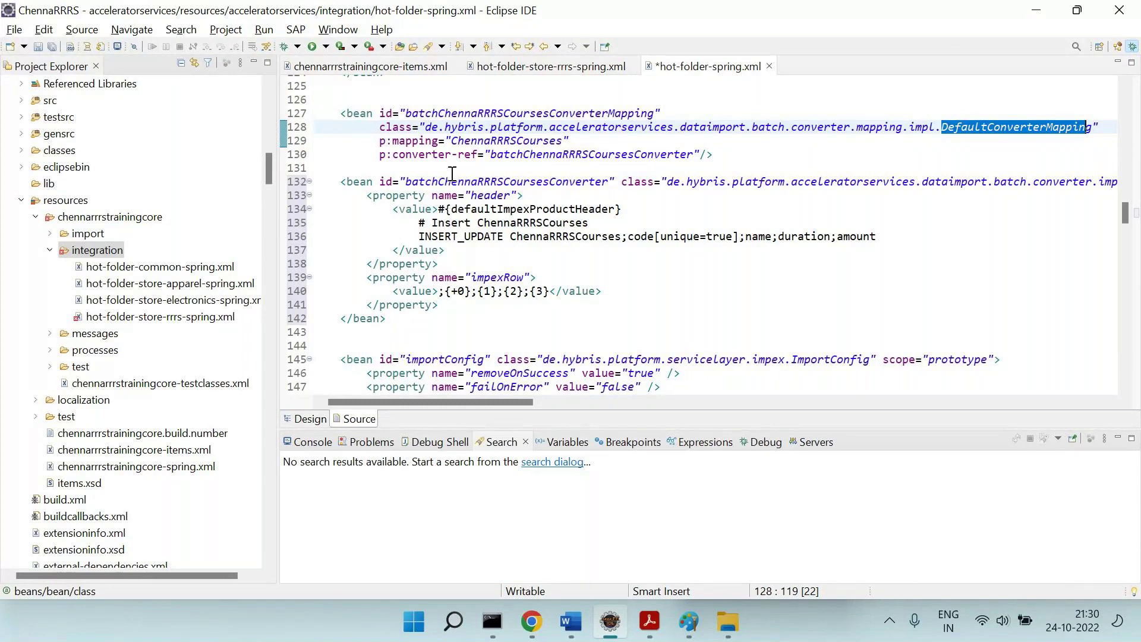
click(375, 142)
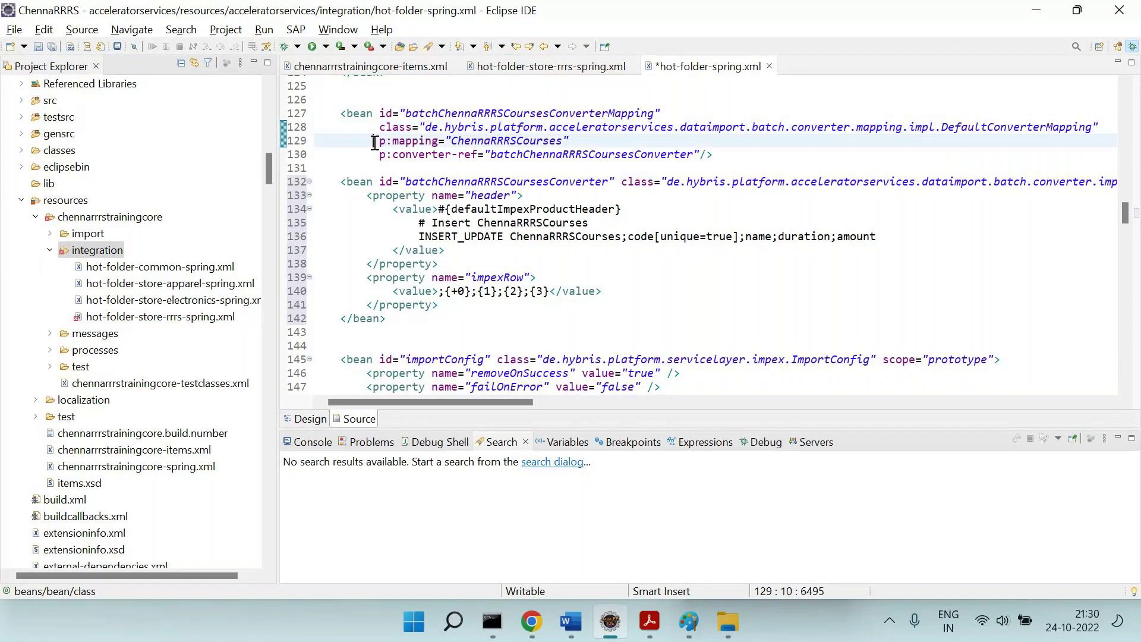
drag(375, 143, 582, 143)
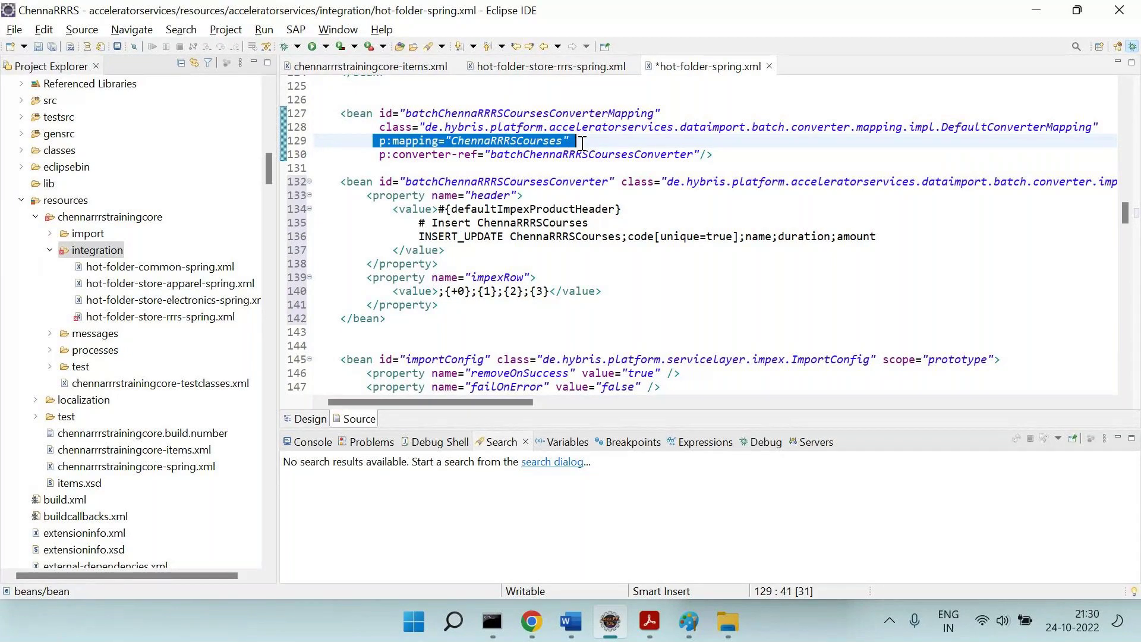
drag(366, 143, 593, 142)
double_click(524, 136)
double_click(524, 141)
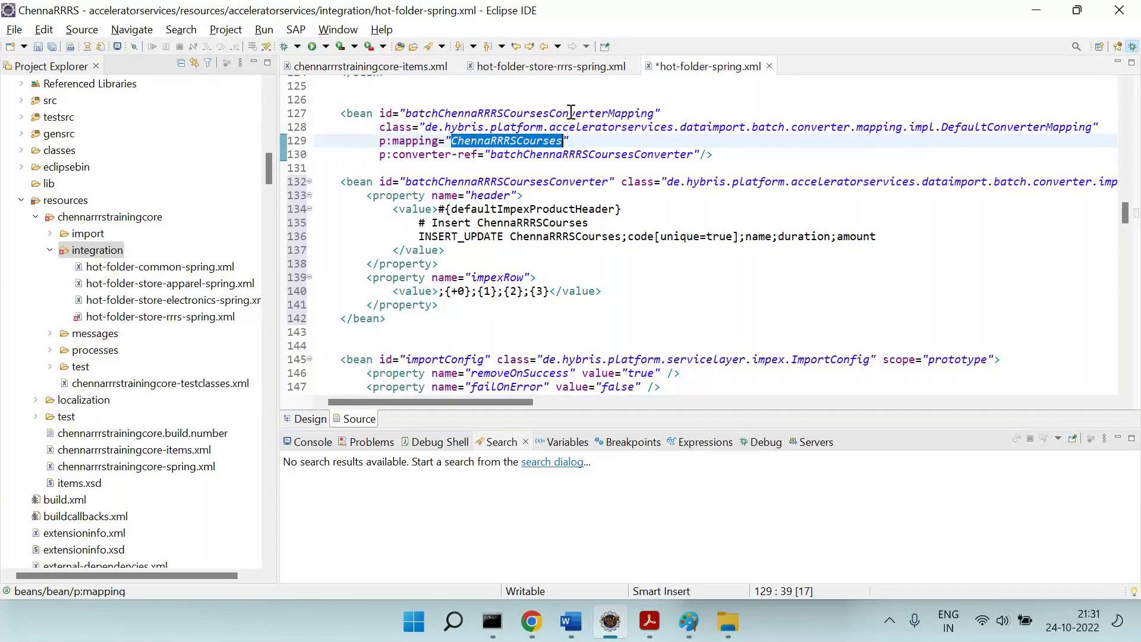
double_click(570, 113)
double_click(957, 126)
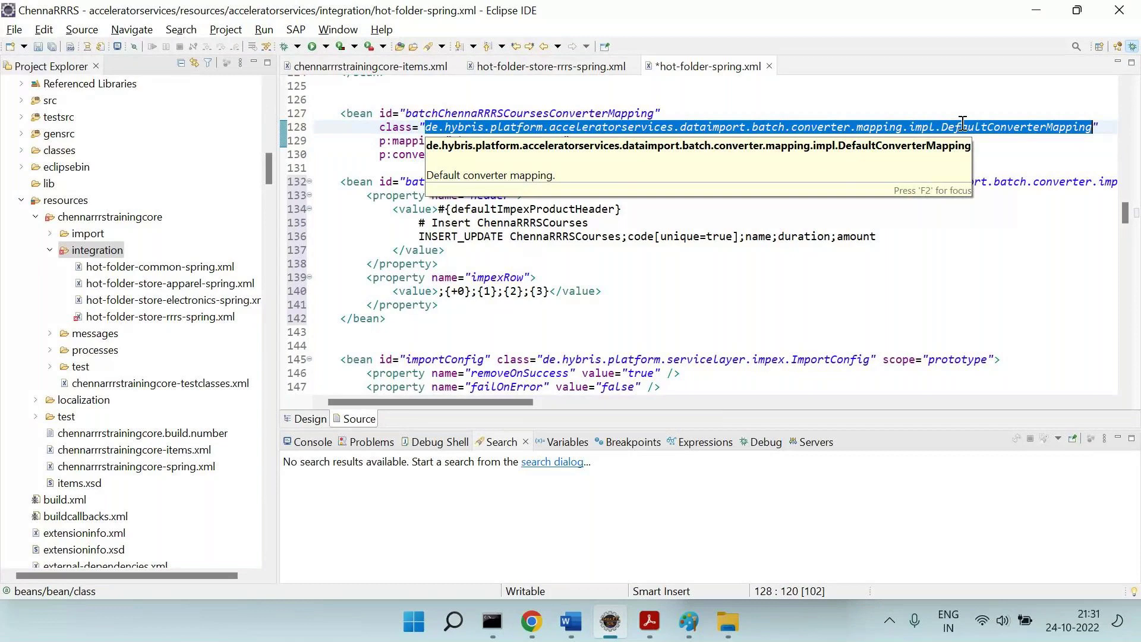
triple_click(404, 140)
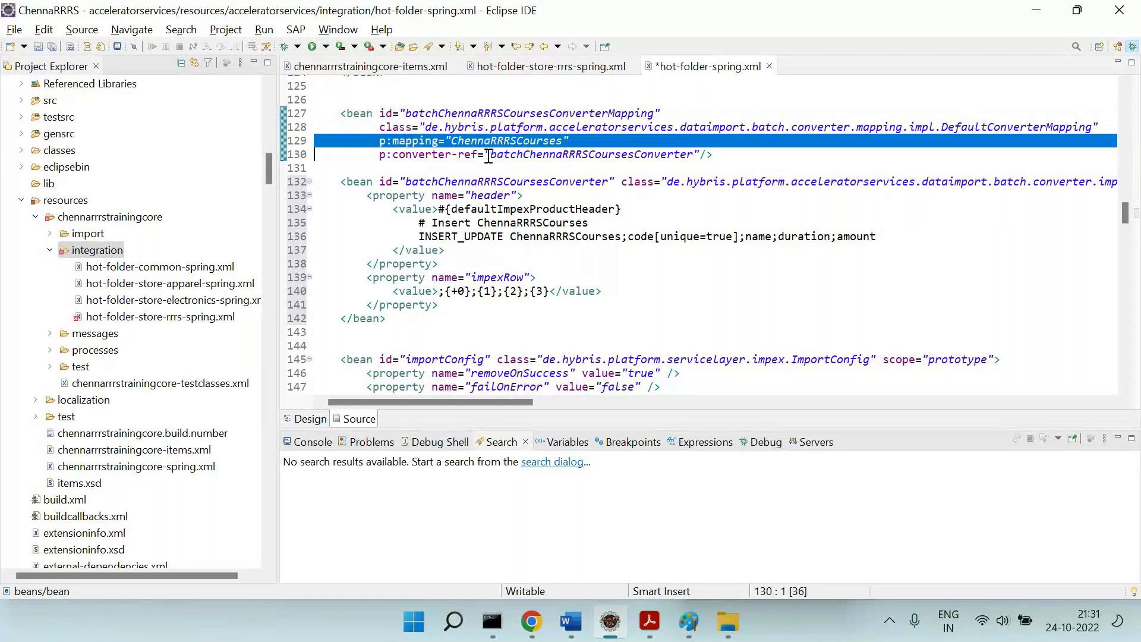
drag(489, 155, 641, 141)
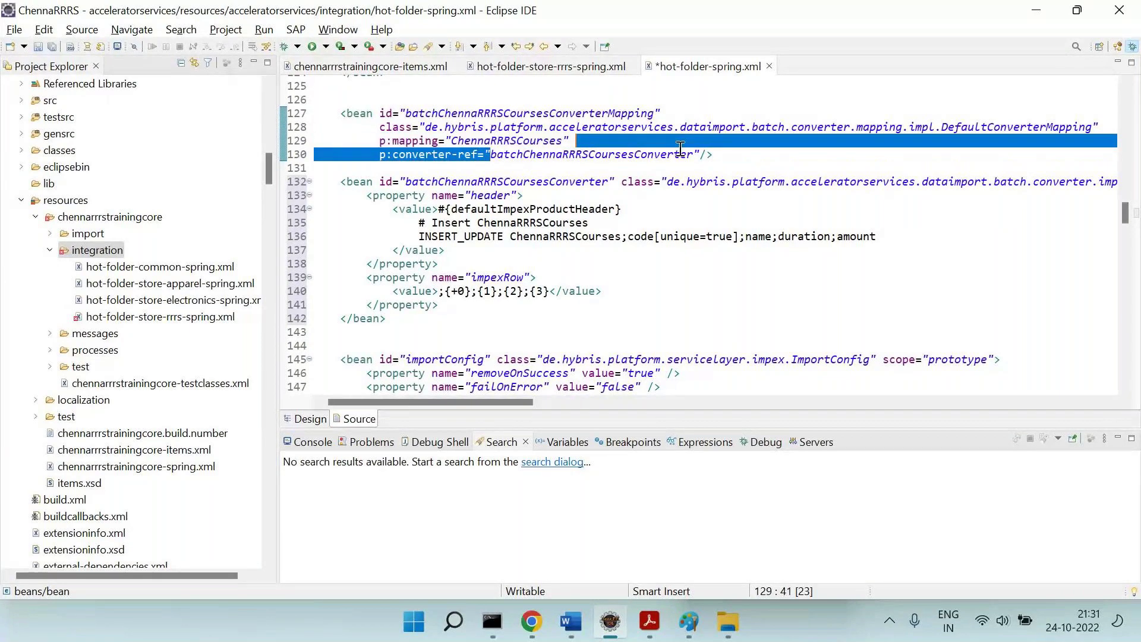
key(ctrl+f)
key(Return)
key(Escape)
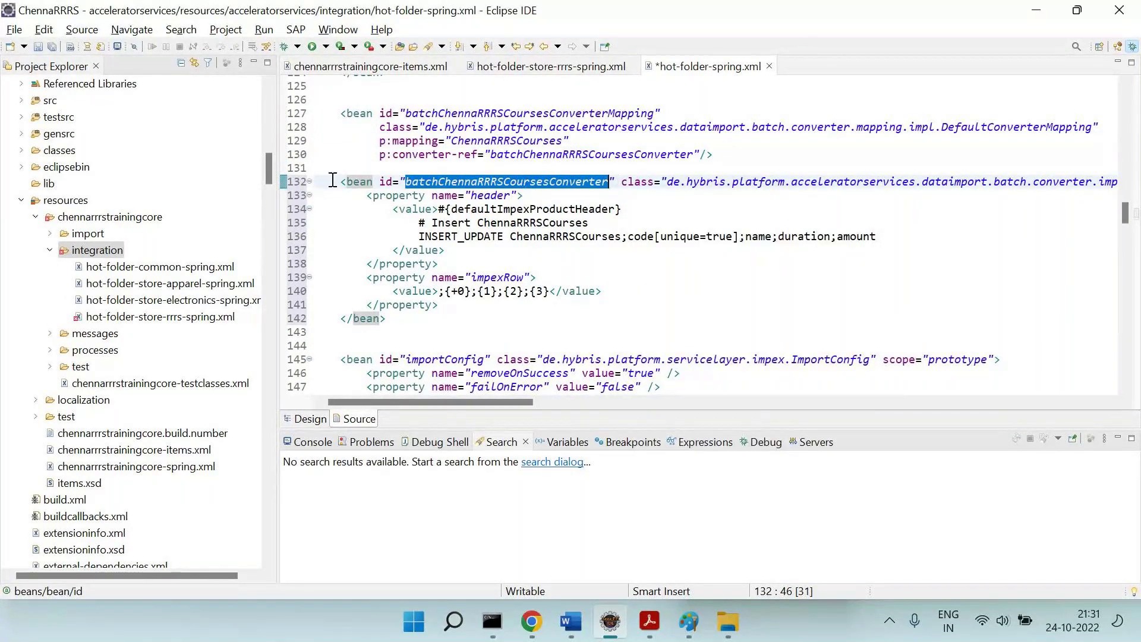
drag(336, 182, 616, 181)
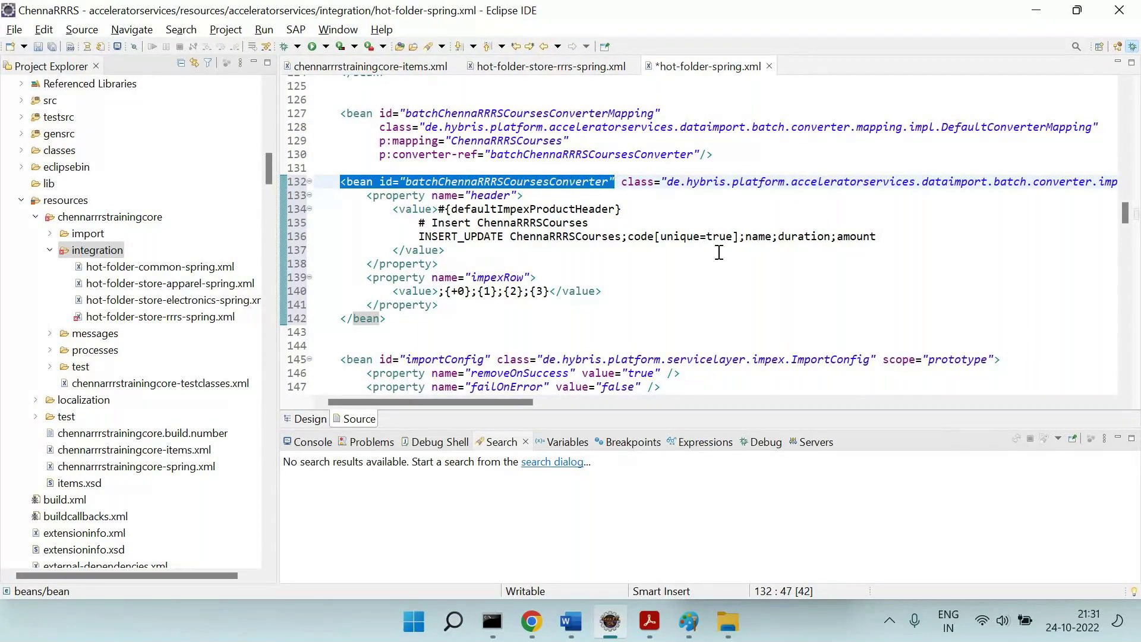
double_click(528, 140)
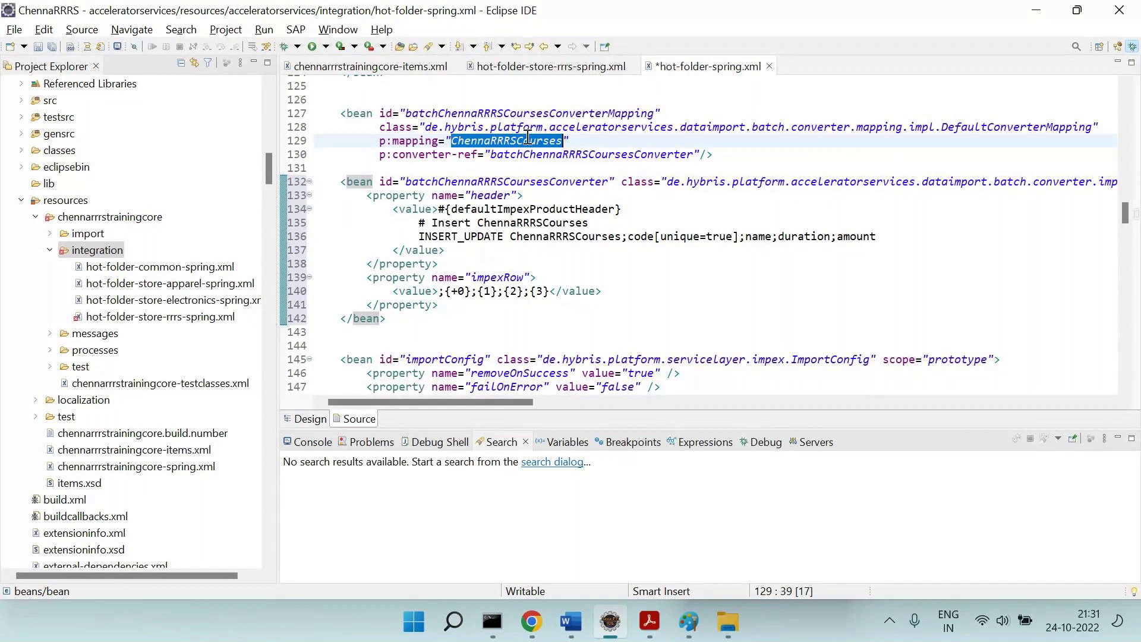
double_click(637, 155)
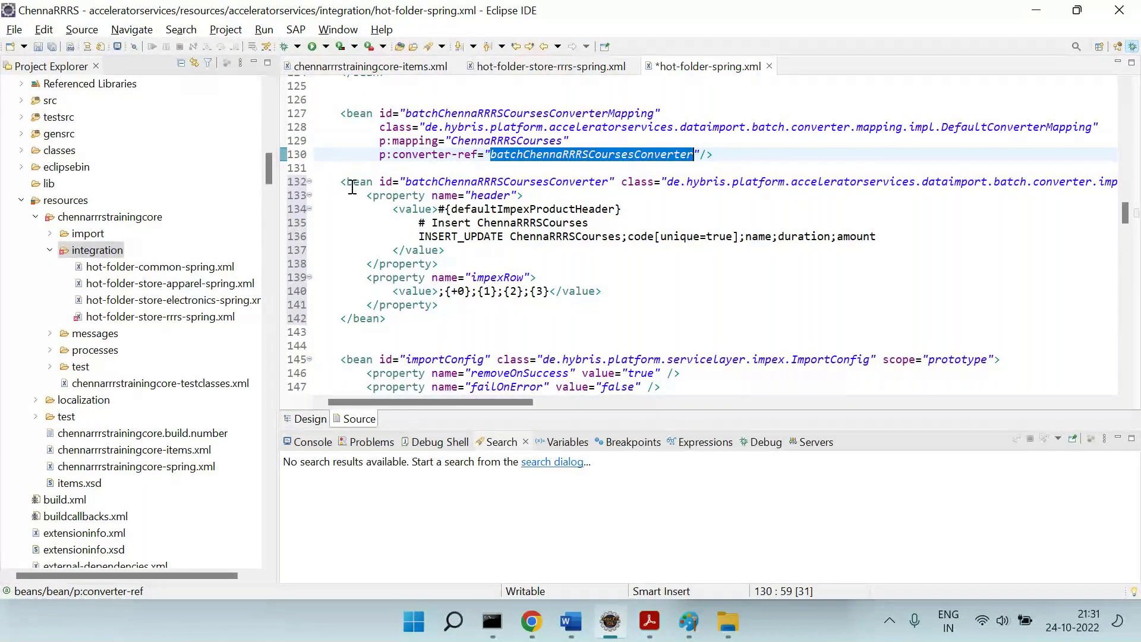
drag(339, 188, 618, 179)
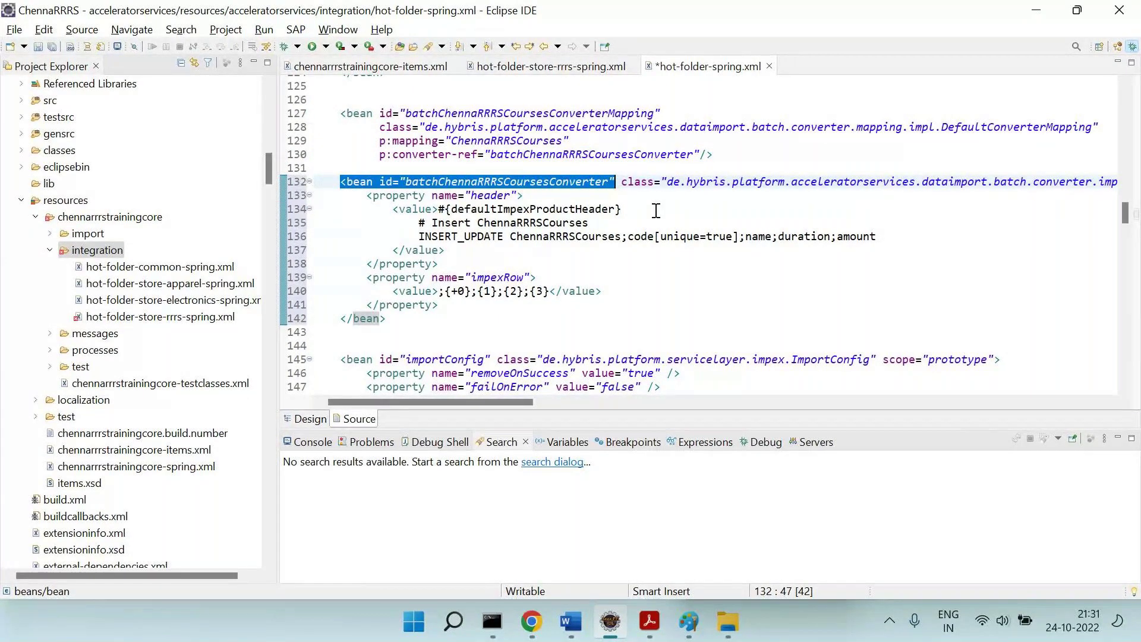
scroll(656, 210, right, 5)
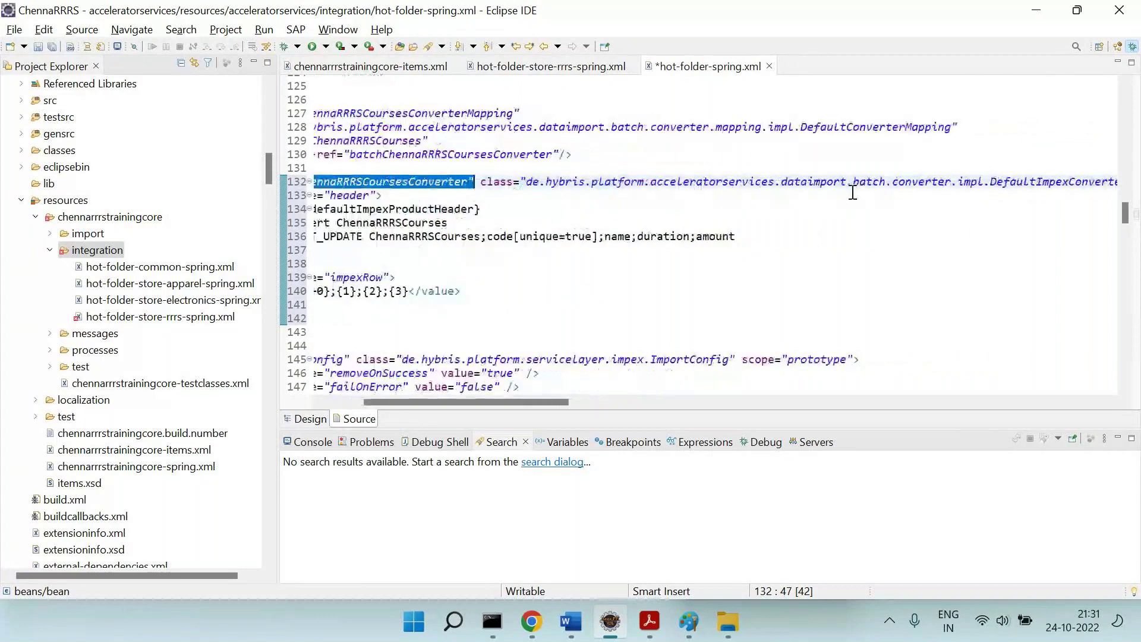
drag(931, 184, 1059, 185)
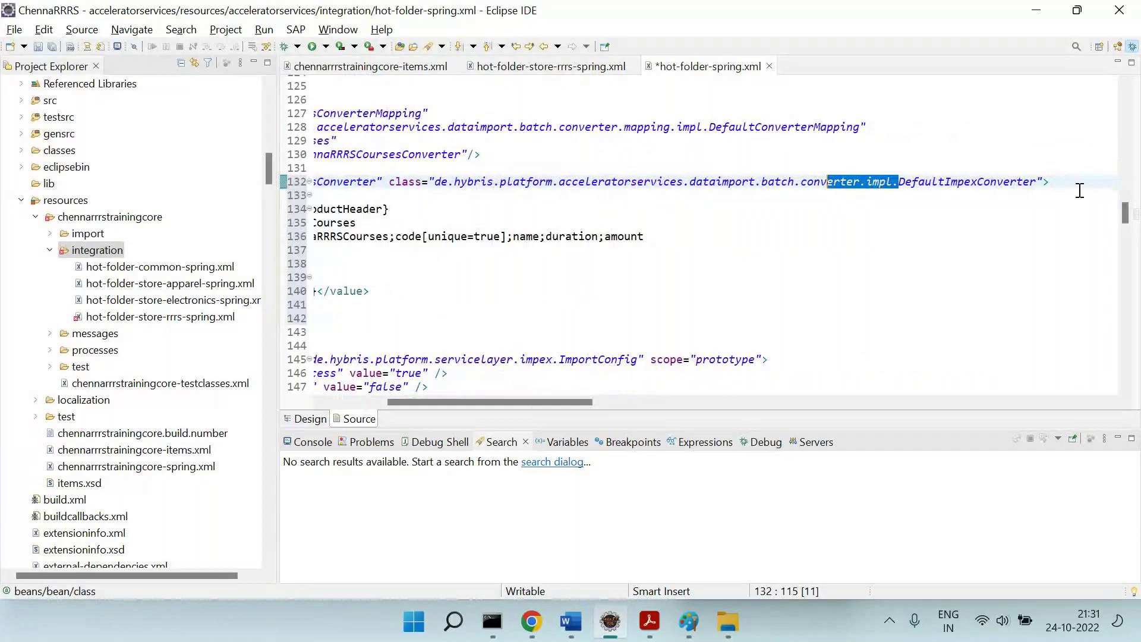
key(shift+Up)
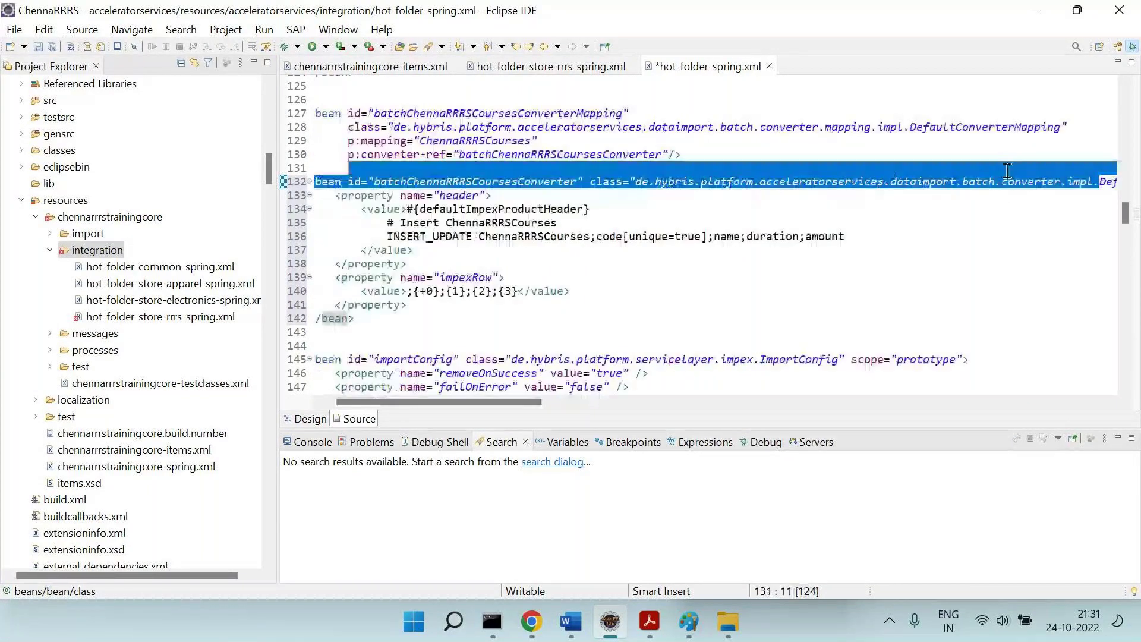
scroll(987, 217, right, 7)
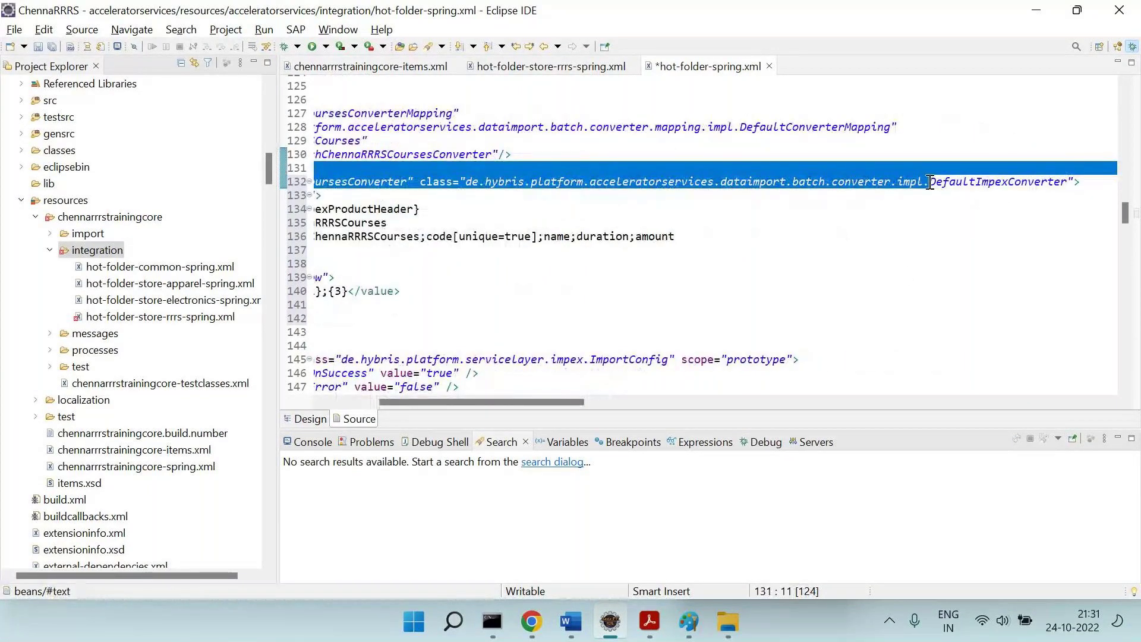
drag(930, 182, 1068, 182)
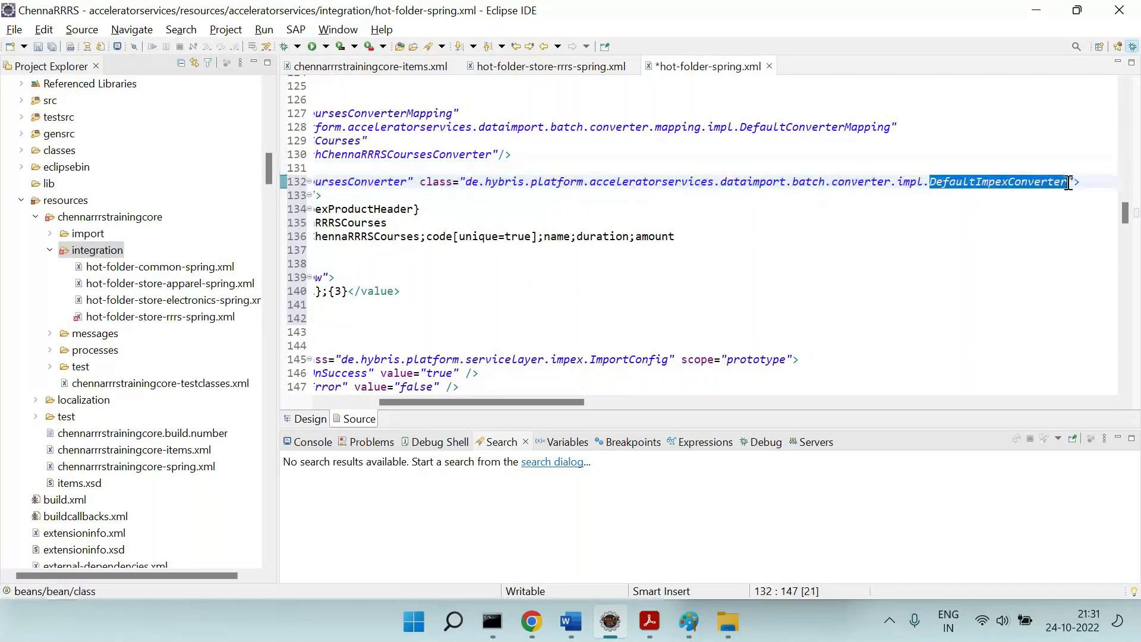
key(ctrl+shift+r)
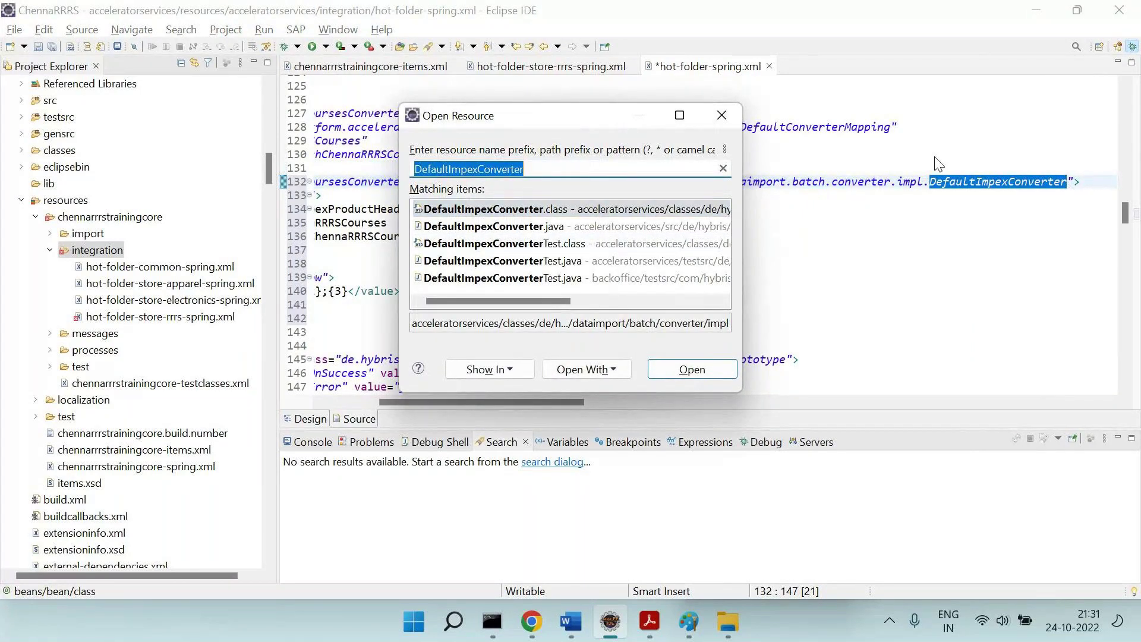
click(1053, 158)
key(Escape)
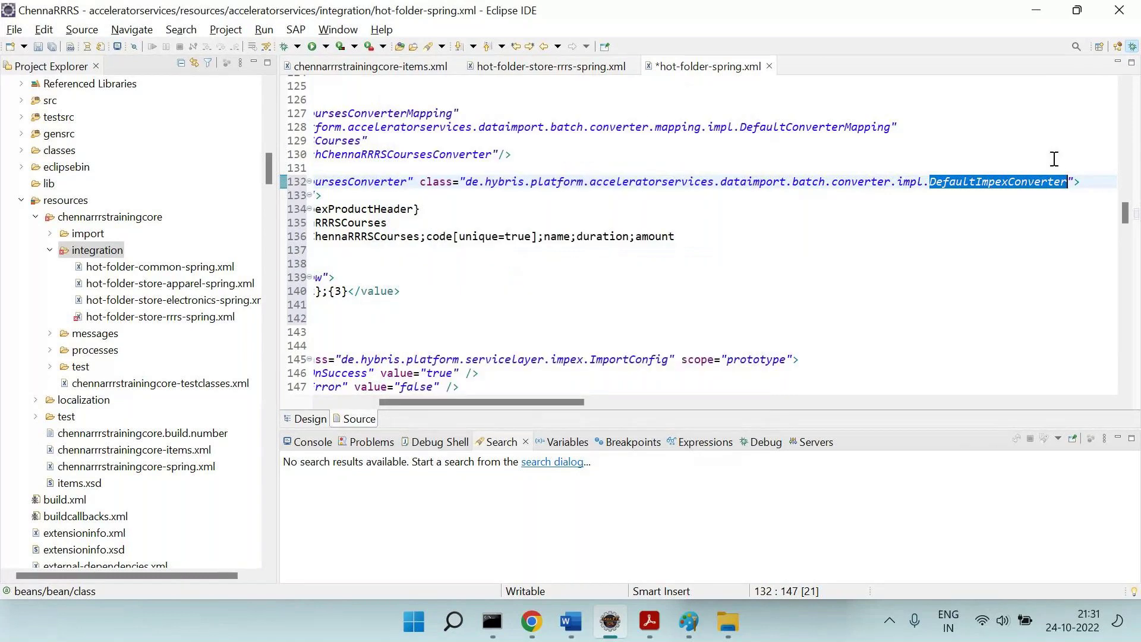
scroll(884, 240, left, 5)
scroll(746, 290, left, 3)
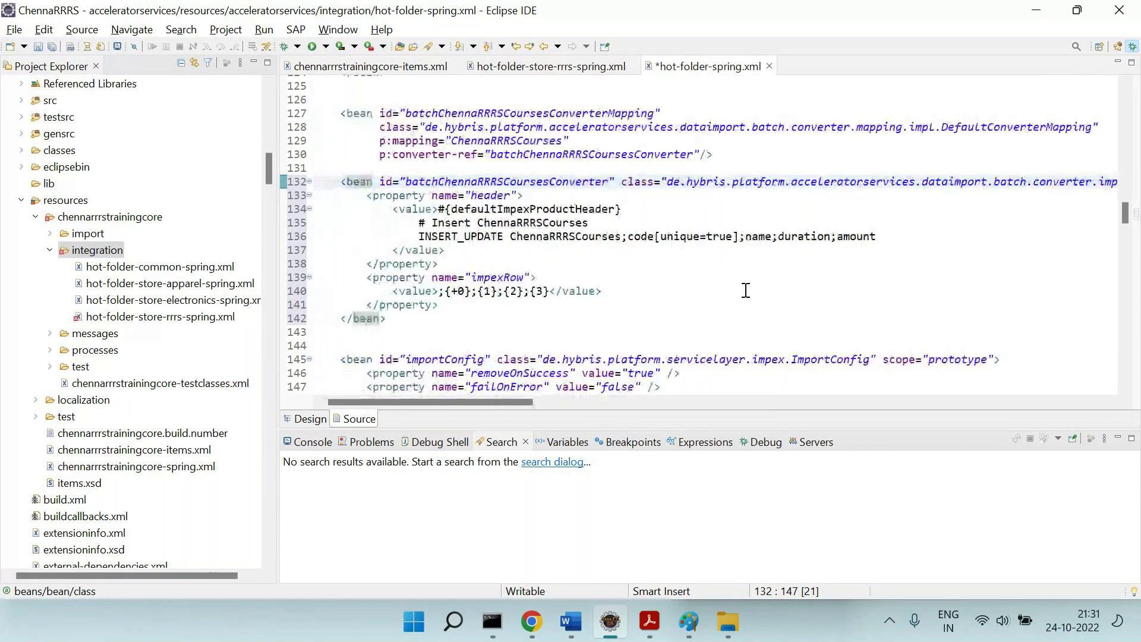
click(693, 629)
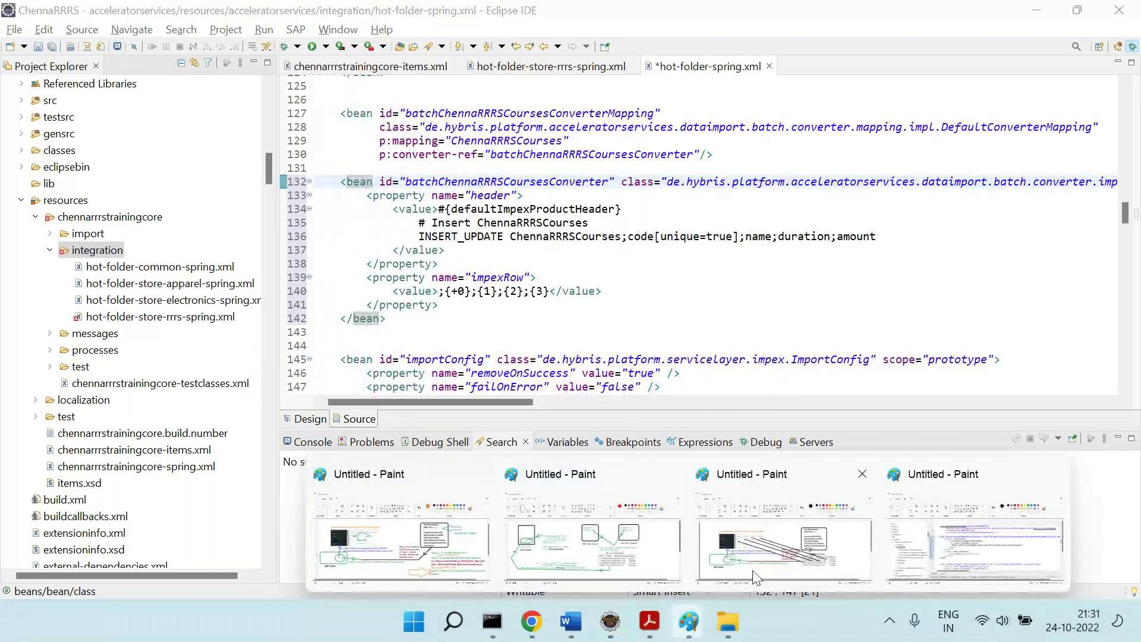
Draw lines marking INSERT_UPDATE and the attributes, linking {+0}, {1}, {3} to columns, then undo.
click(975, 538)
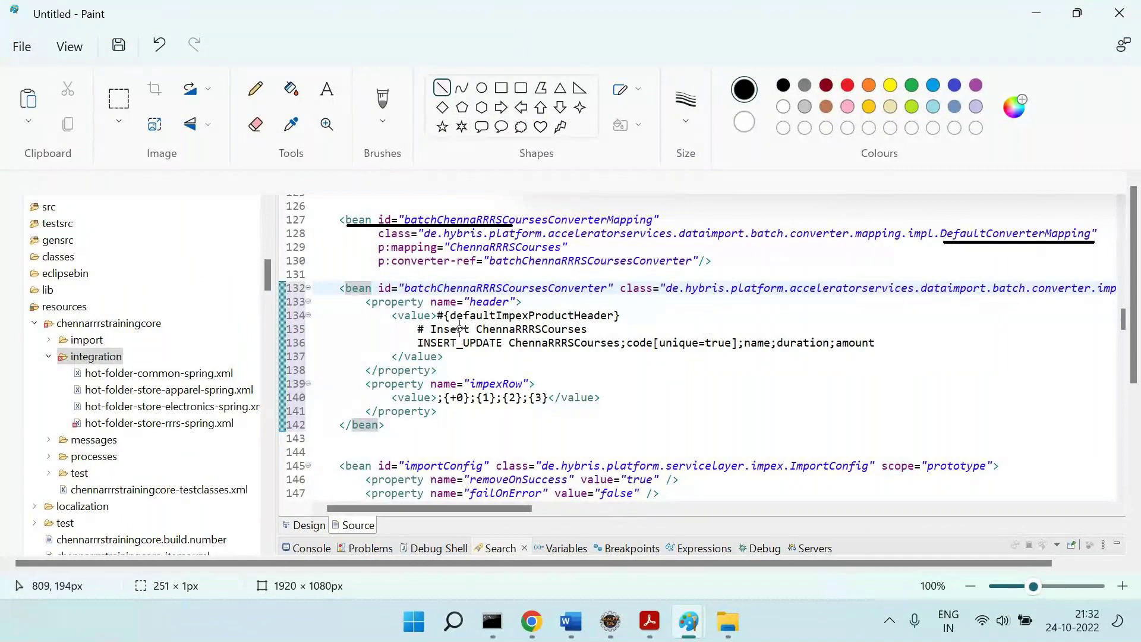
drag(342, 342, 416, 342)
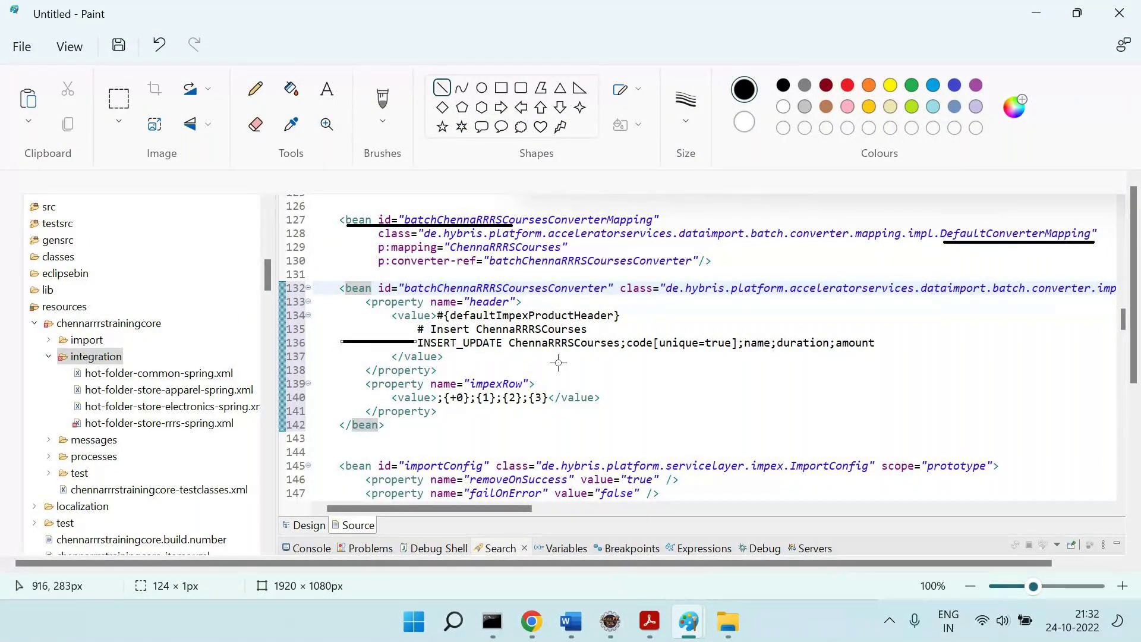
drag(535, 358, 873, 358)
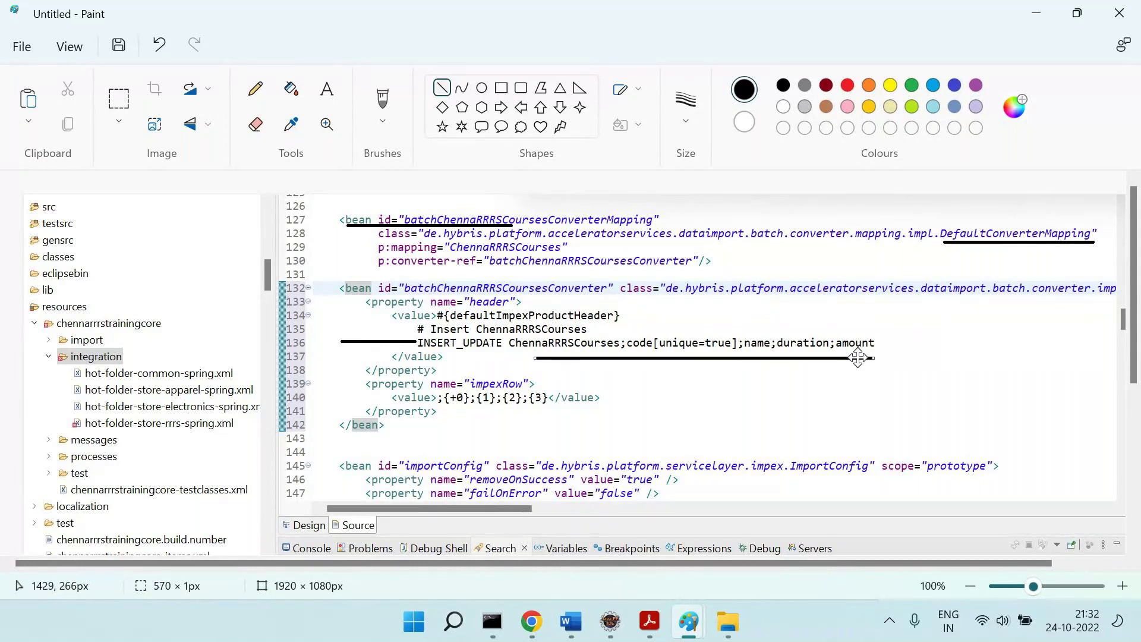
drag(463, 397, 641, 349)
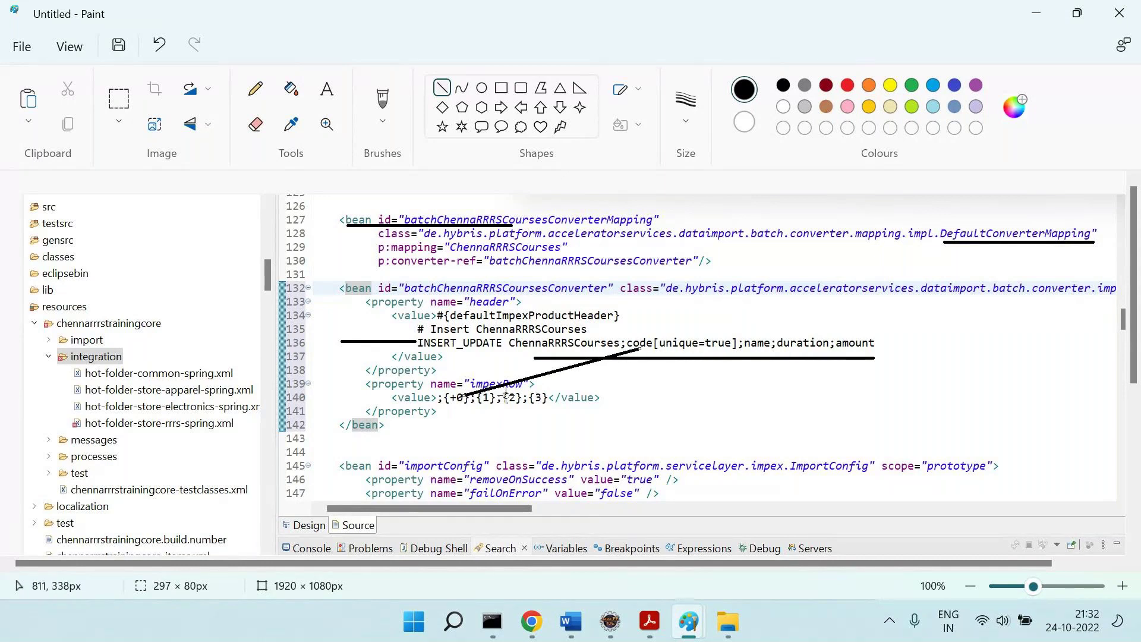
drag(493, 400, 763, 350)
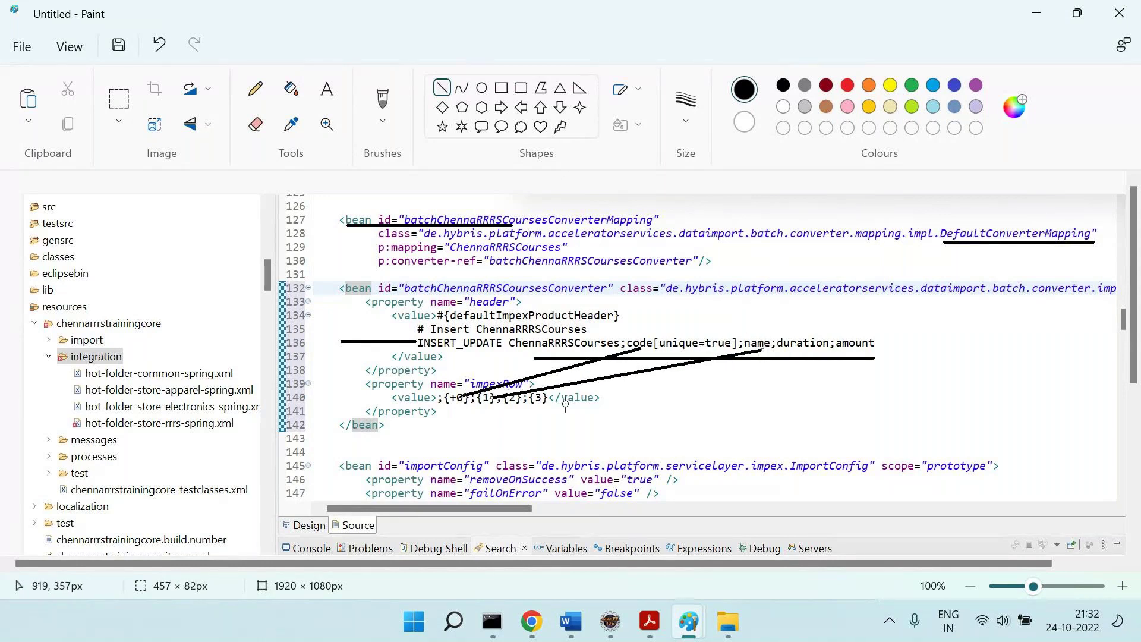
drag(539, 403, 713, 411)
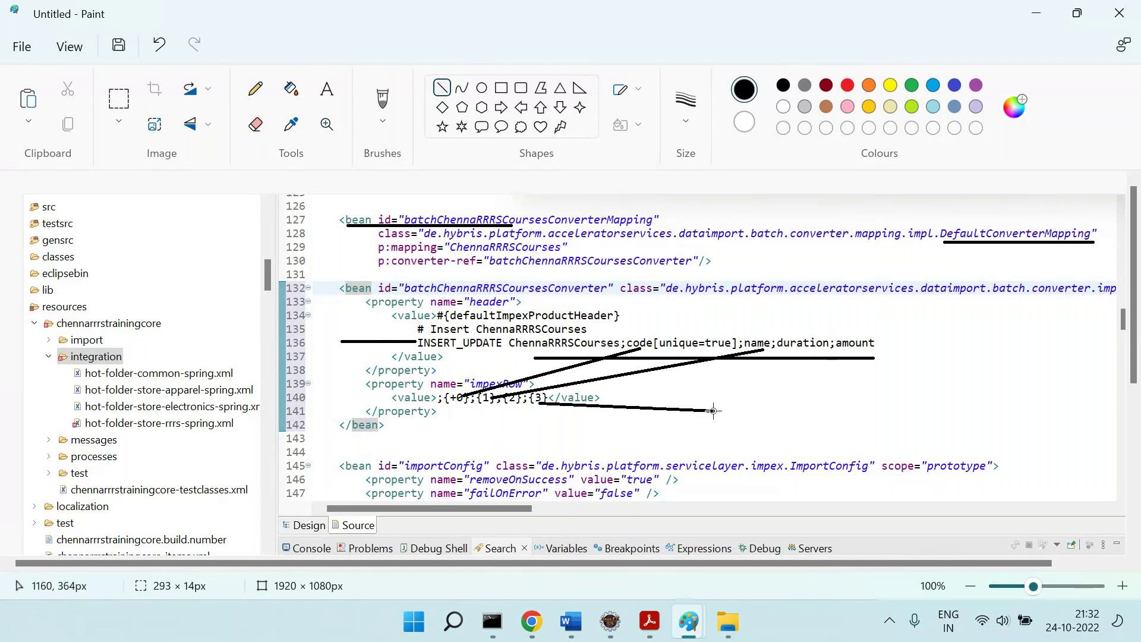
drag(842, 344, 717, 409)
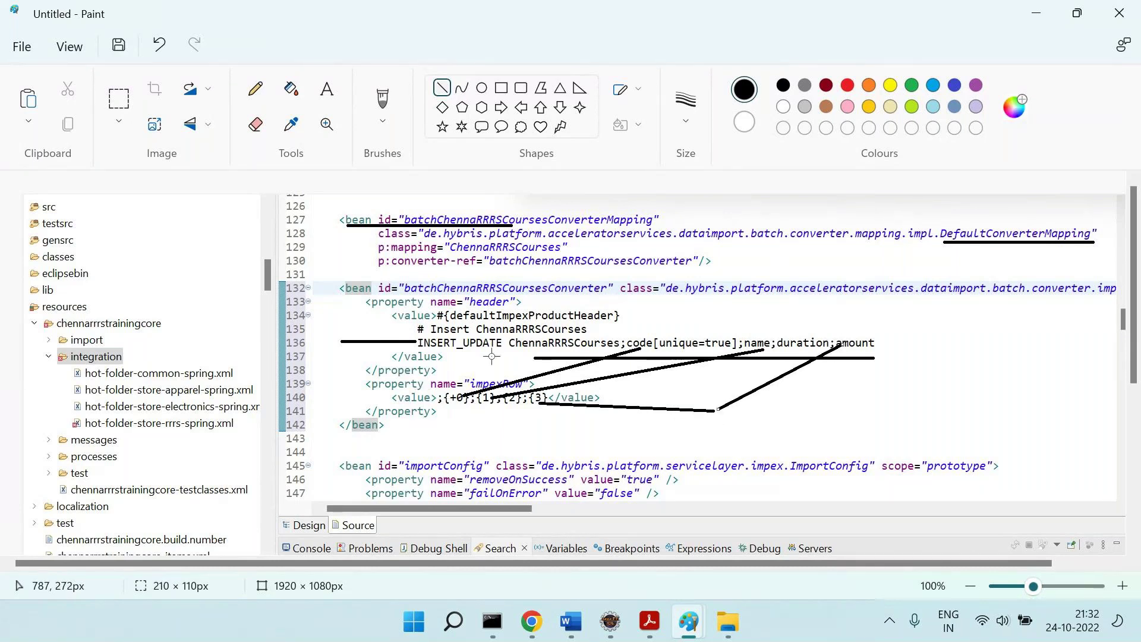
key(ctrl+z)
key(ctrl+z)
key(ctrl+z)
key(ctrl+z)
key(ctrl+z)
key(ctrl+z)
key(ctrl+z)
Box the header and impexRow value lines, draw a {+0}-to-code connector, then undo it.
click(501, 88)
drag(372, 311, 382, 350)
drag(339, 385, 355, 415)
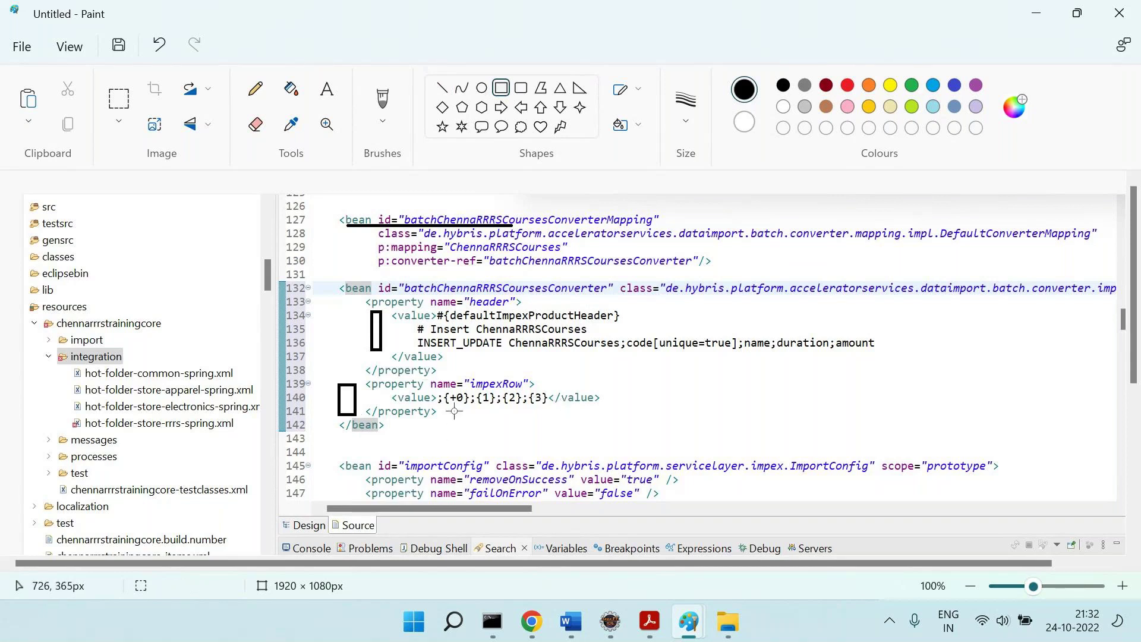
drag(448, 414, 465, 426)
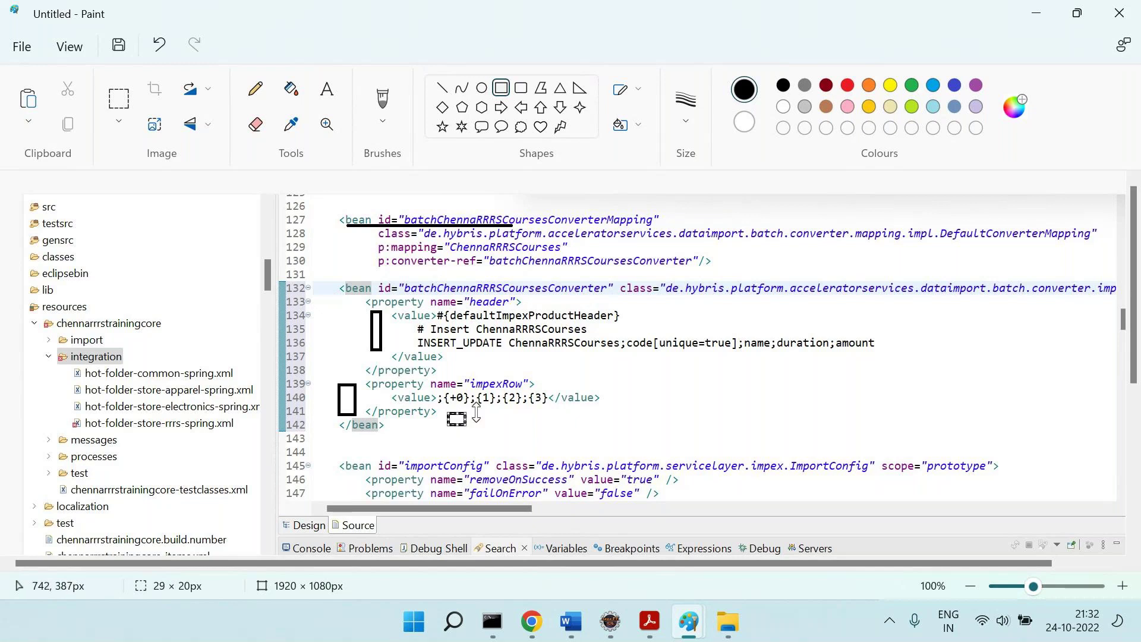
click(442, 88)
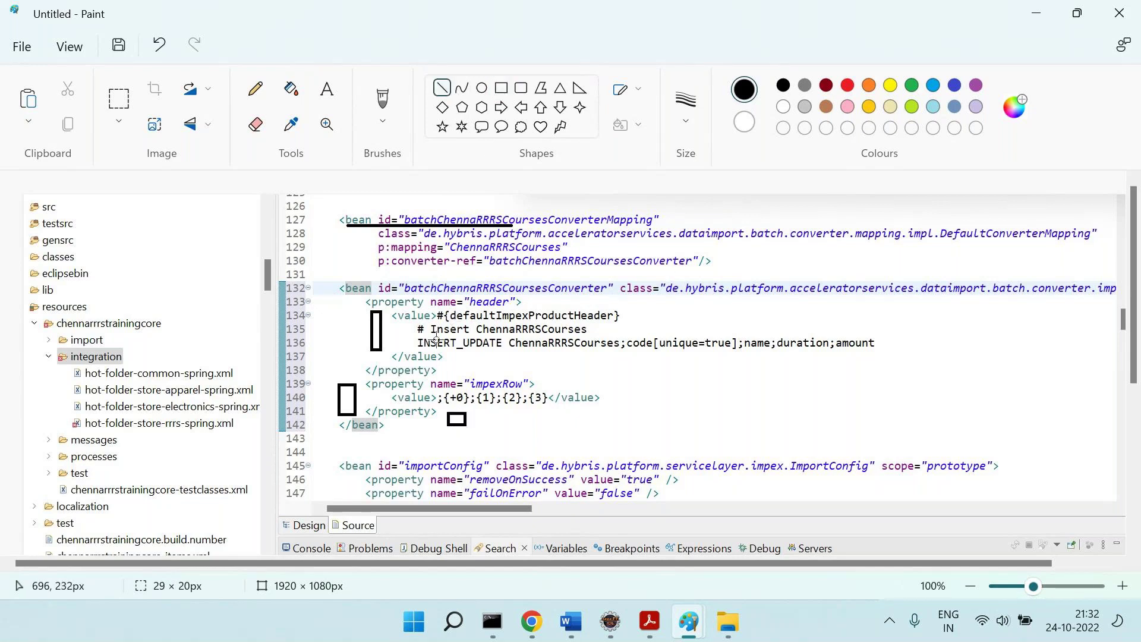
drag(463, 395, 681, 348)
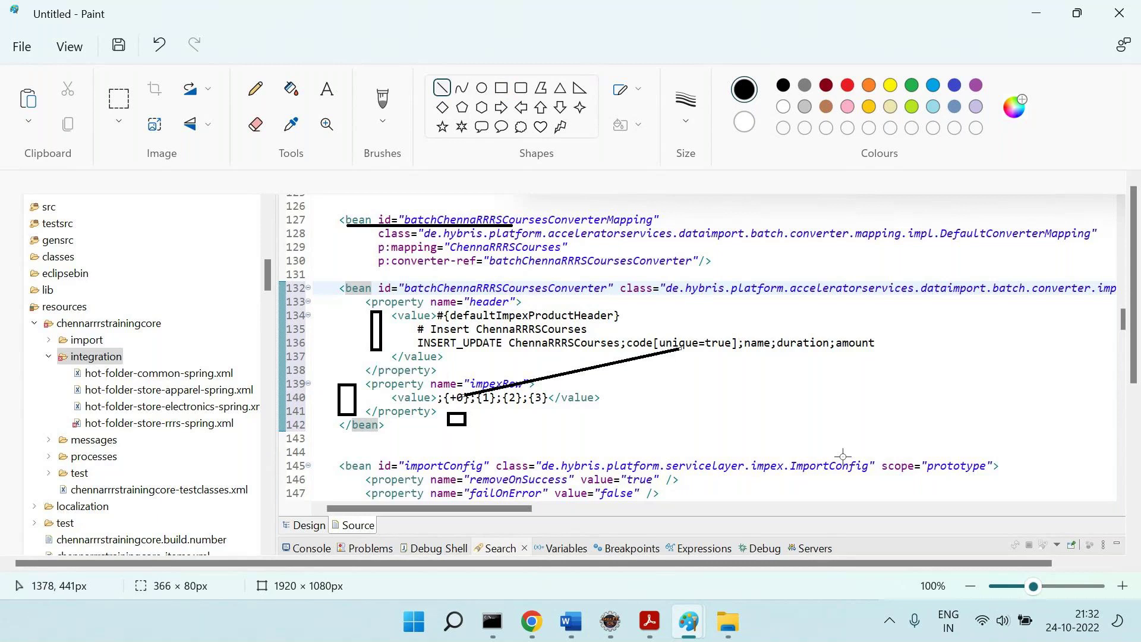
key(ctrl+z)
key(ctrl+z)
key(ctrl+z)
key(ctrl+z)
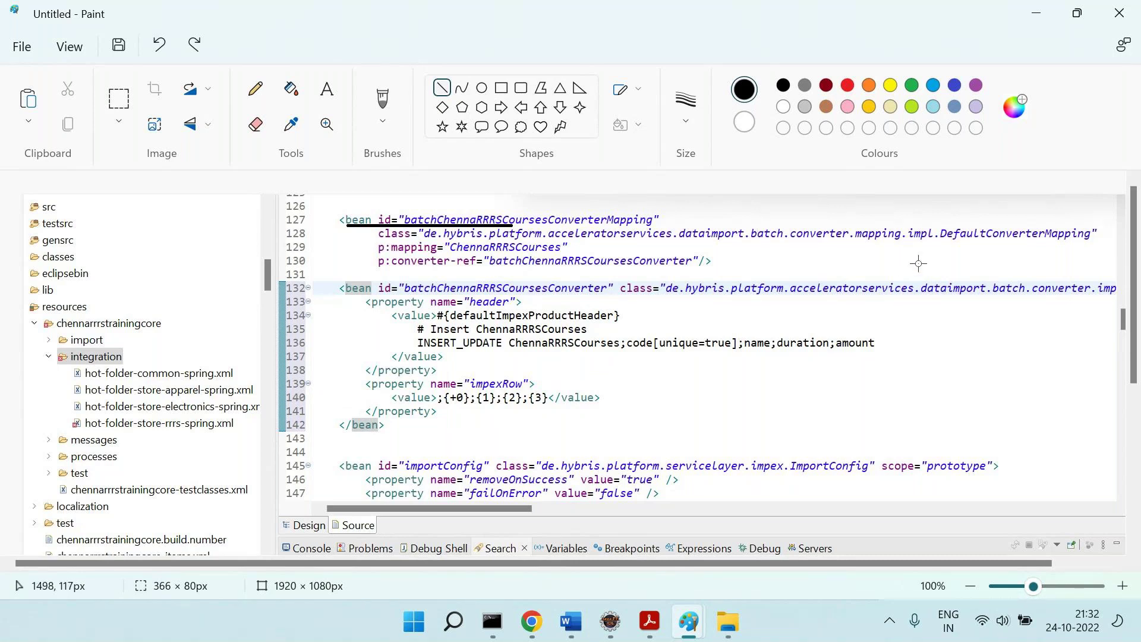
Underline DefaultConverterMapping and batchChennaRRRSCoursesConverter, mark p:mapping, and link the reference to line 132.
click(966, 245)
drag(965, 245, 1096, 244)
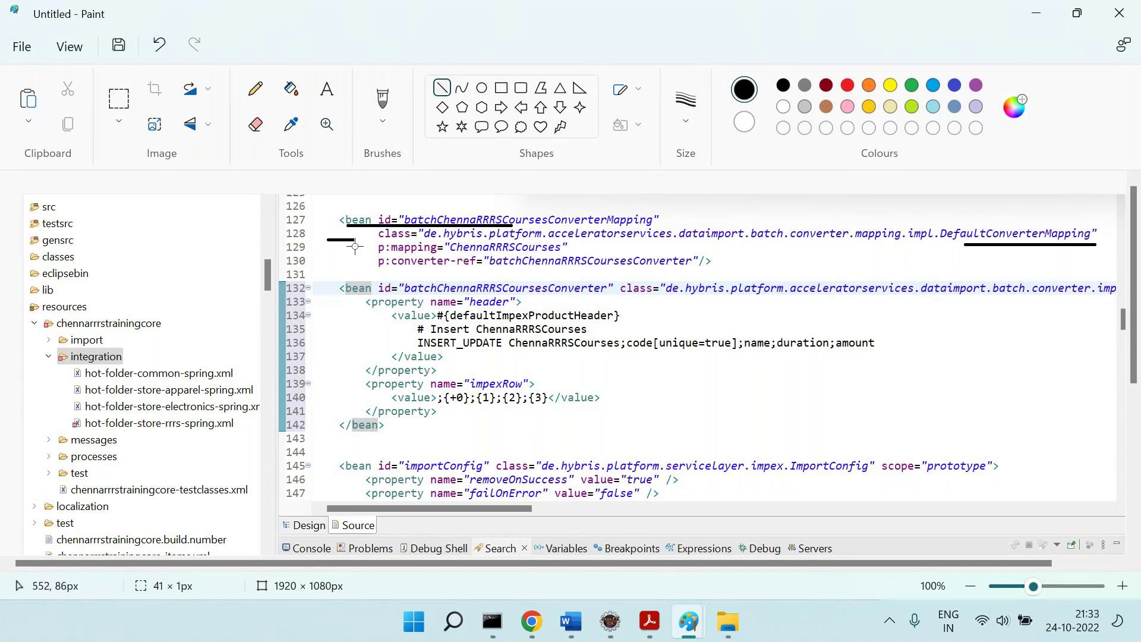
drag(344, 227, 380, 252)
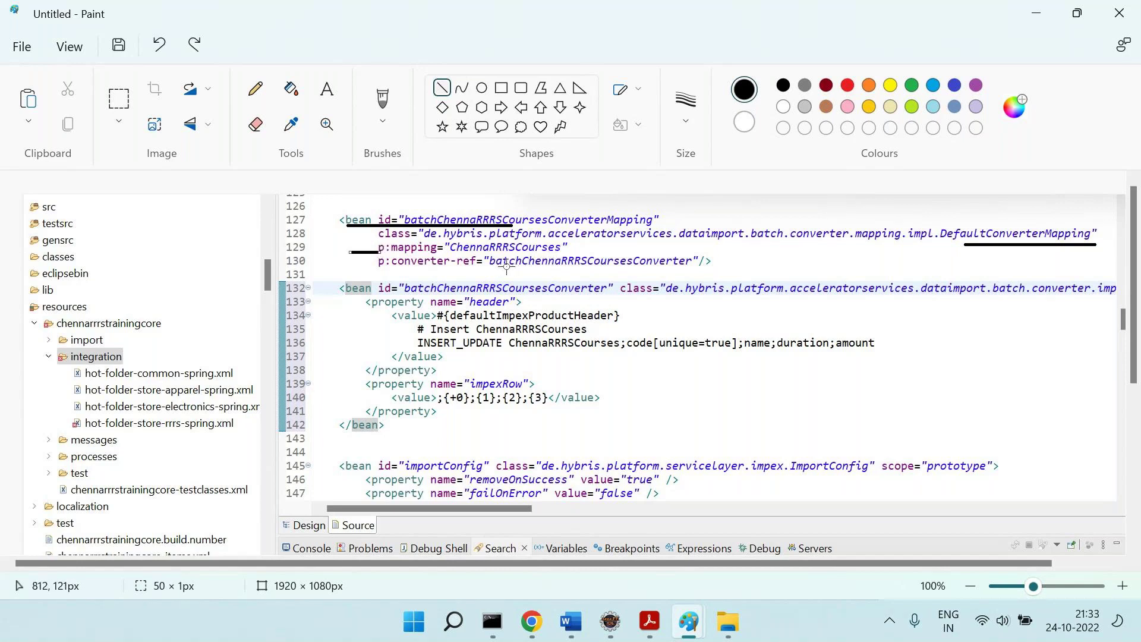
drag(516, 261, 685, 261)
key(ctrl+z)
drag(507, 270, 682, 269)
click(748, 336)
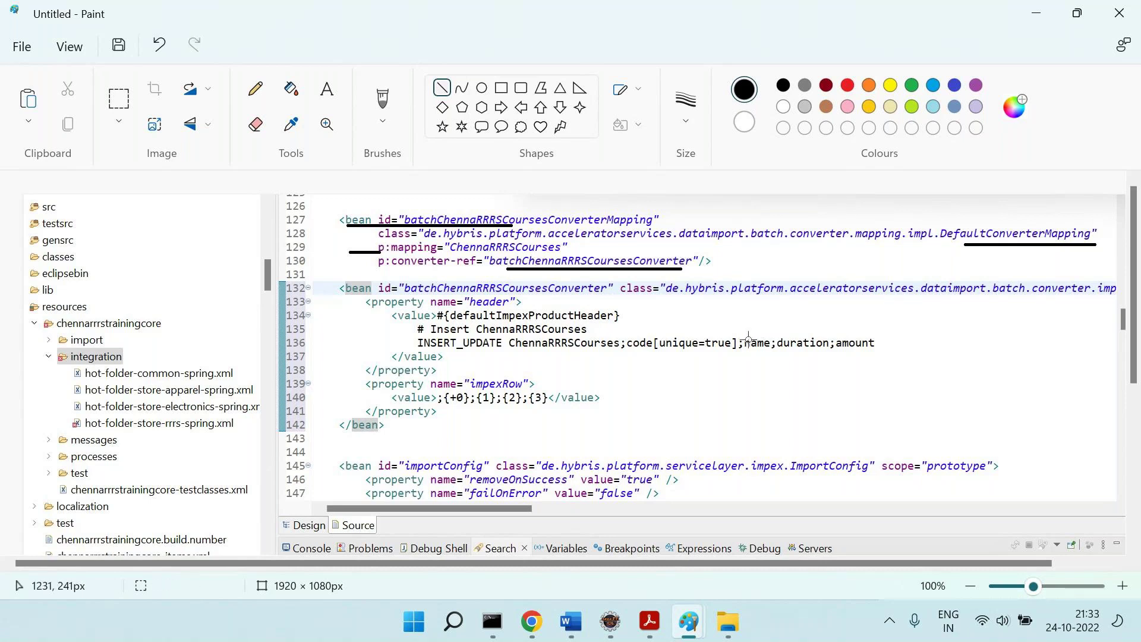
drag(575, 270, 581, 287)
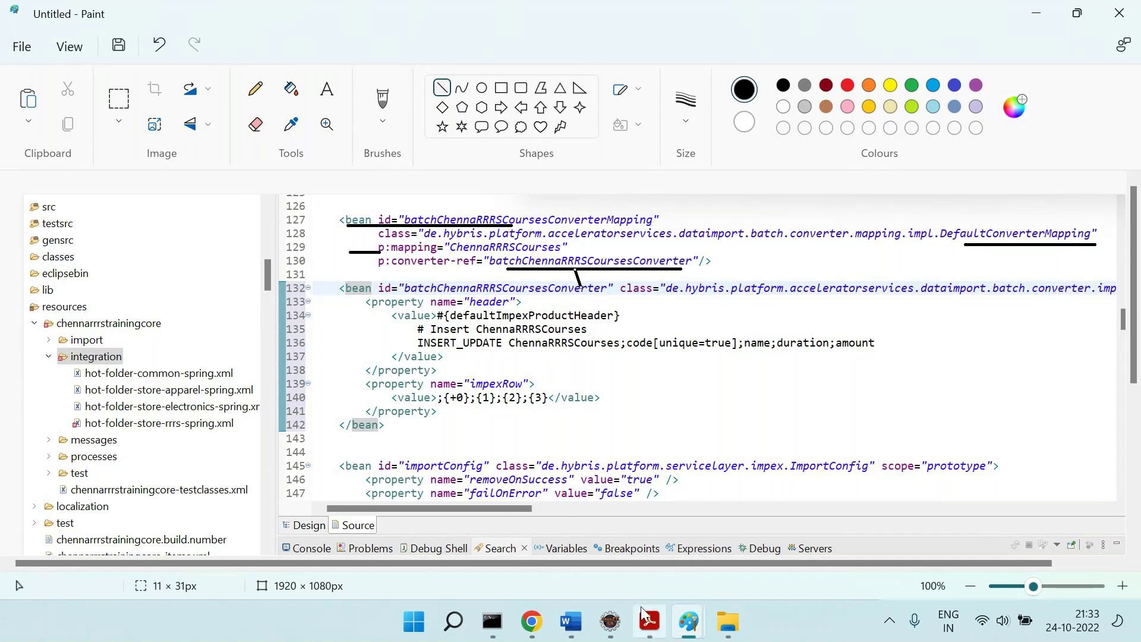
click(611, 621)
scroll(1048, 189, right, 3)
double_click(1048, 183)
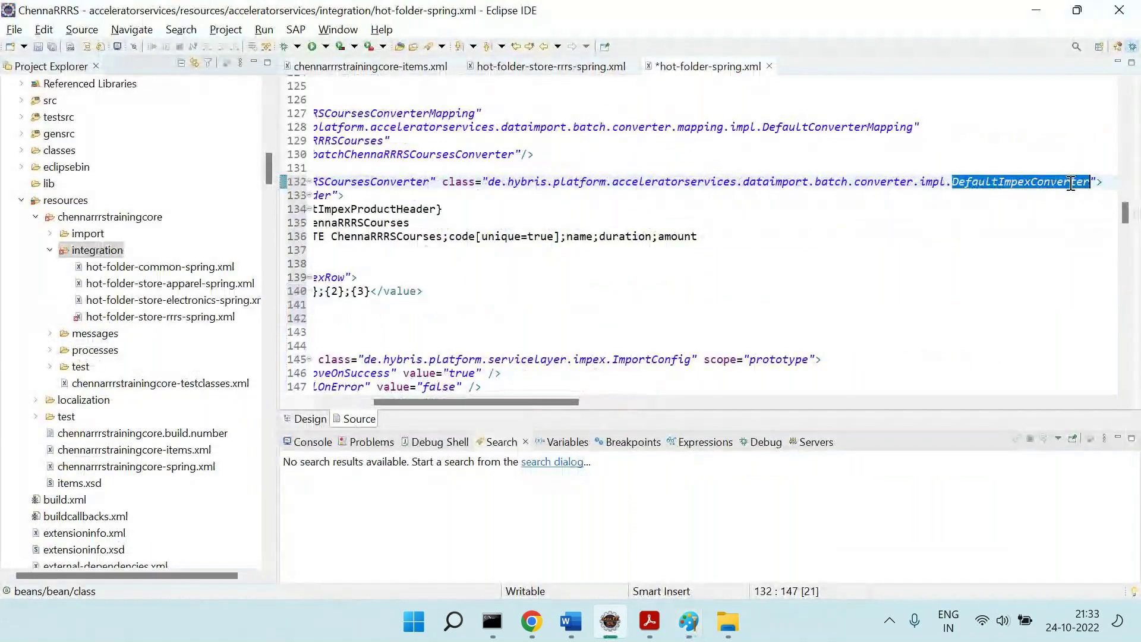
mouse_move(1083, 185)
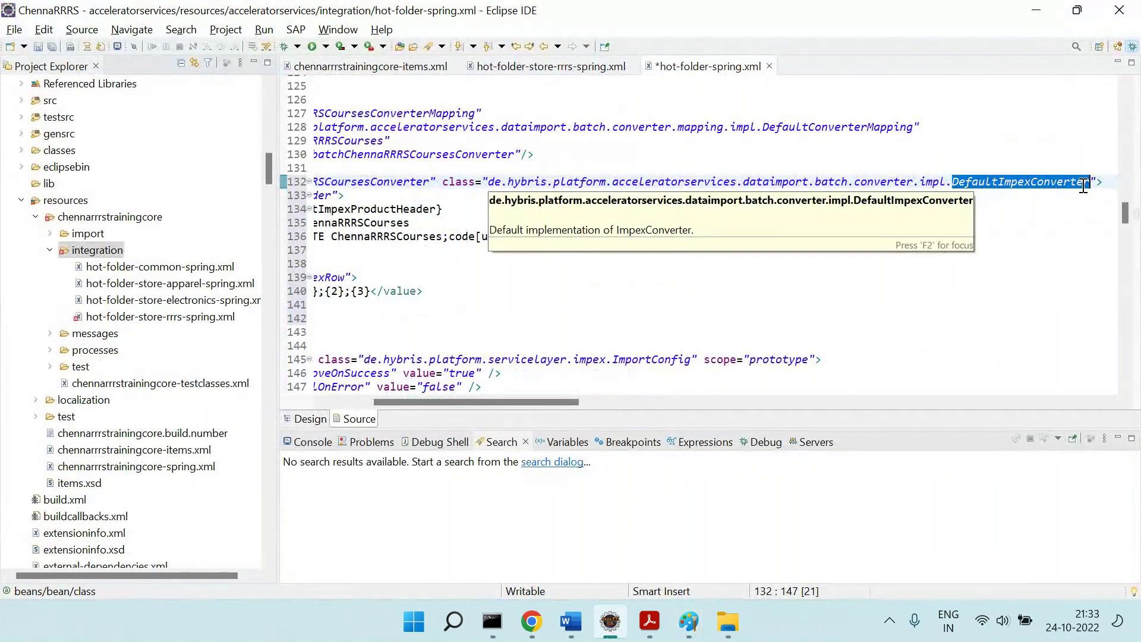
key(alt+Tab)
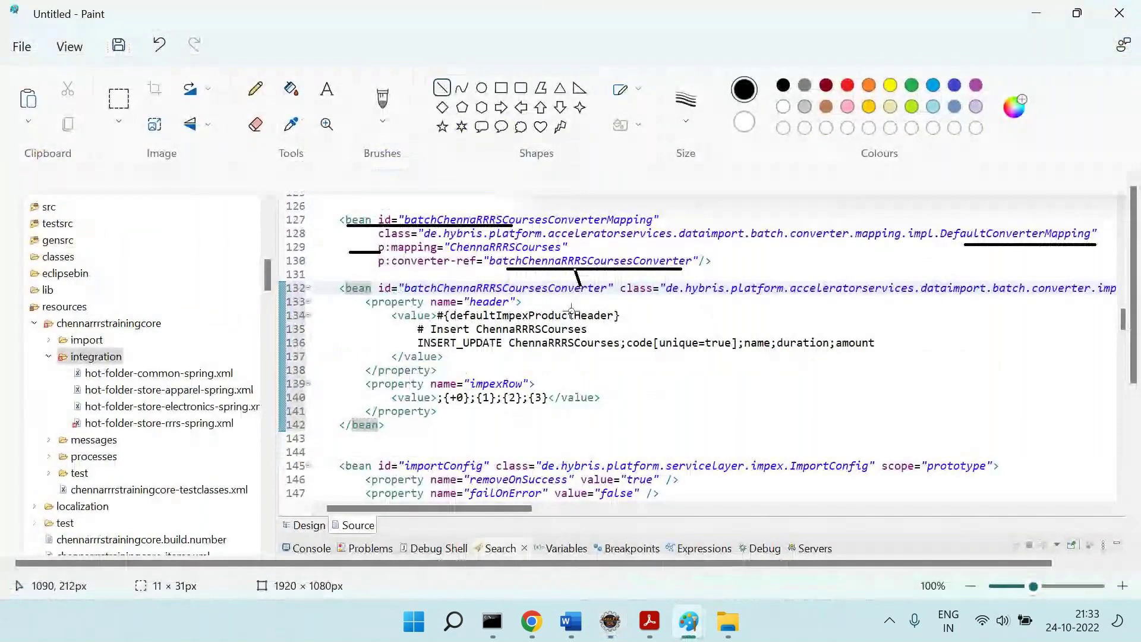
Box the impexRow and header values, connect {+0} to code and {3} to amount, then undo everything.
click(502, 90)
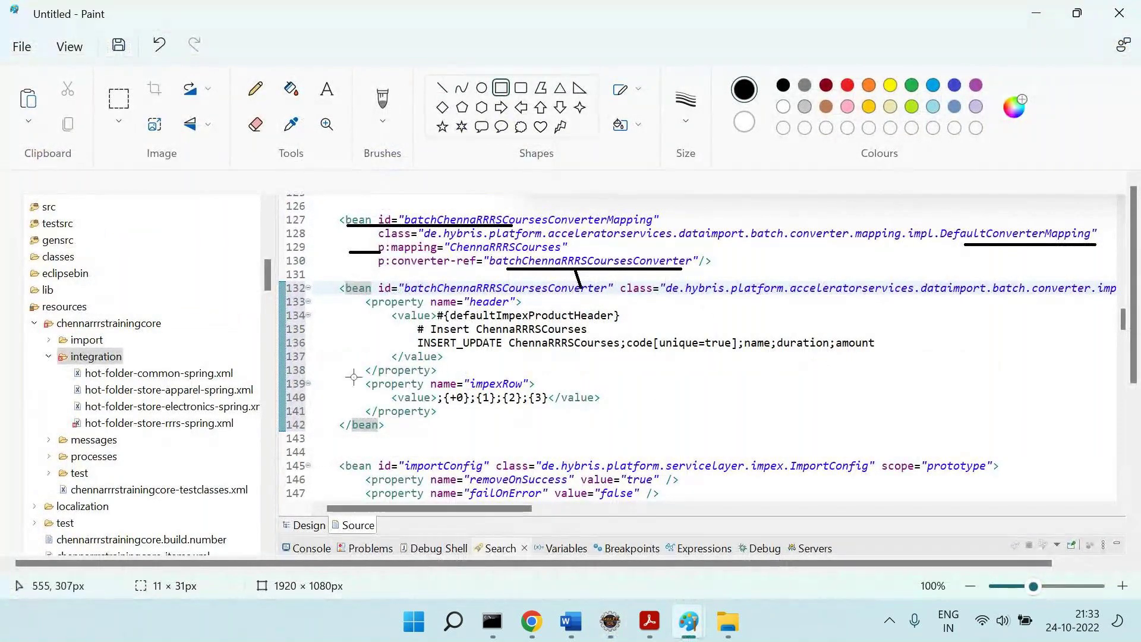
drag(351, 381, 363, 412)
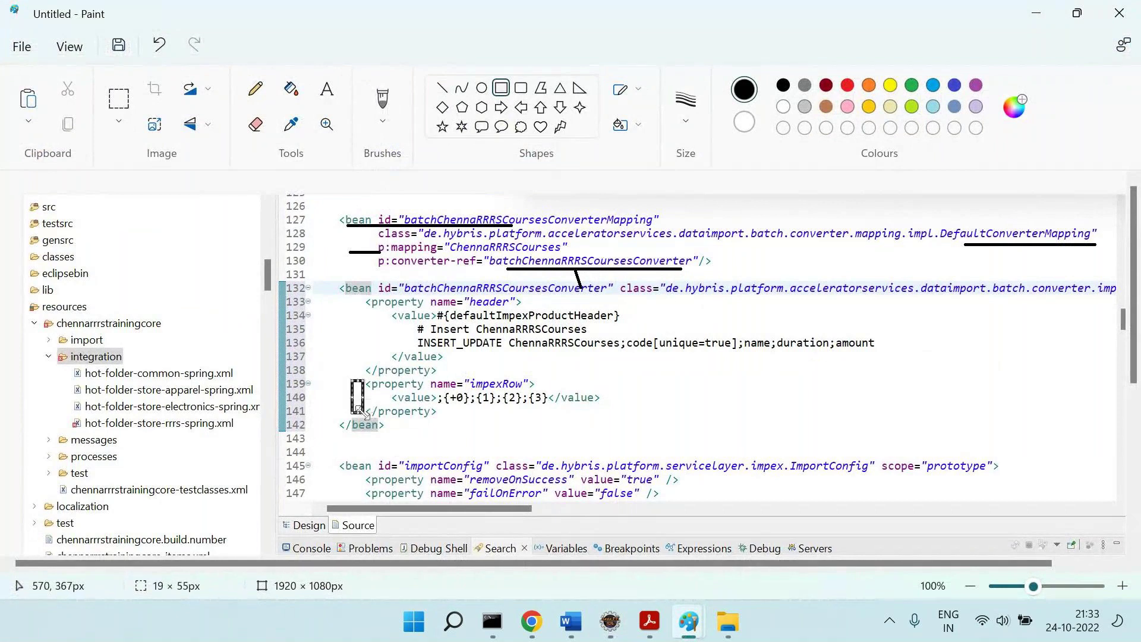
drag(369, 312, 389, 358)
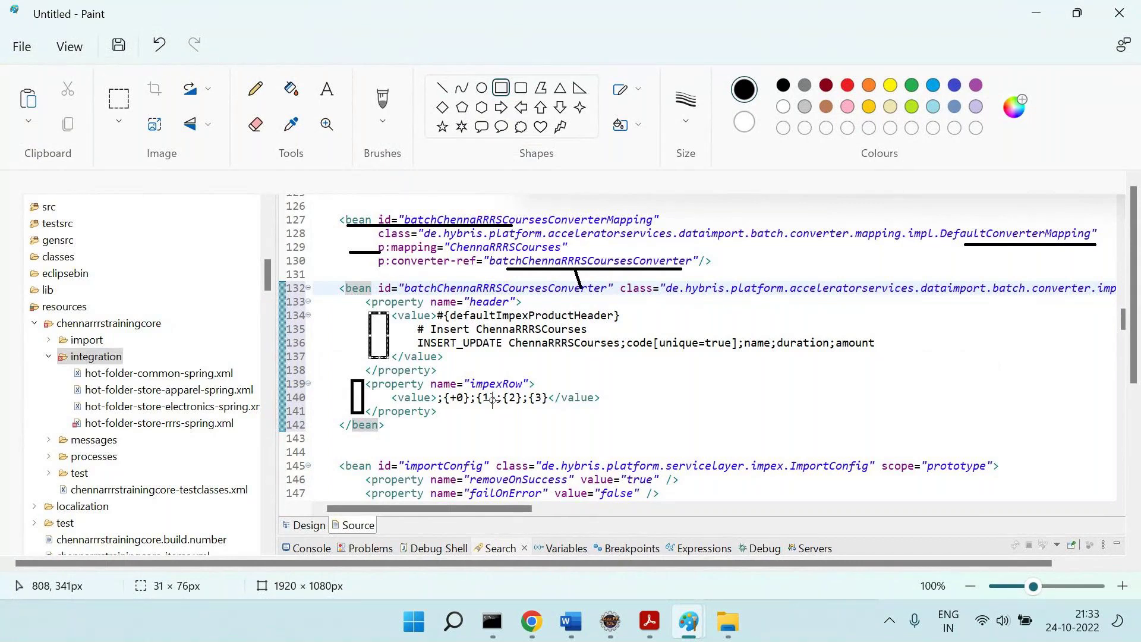
click(442, 88)
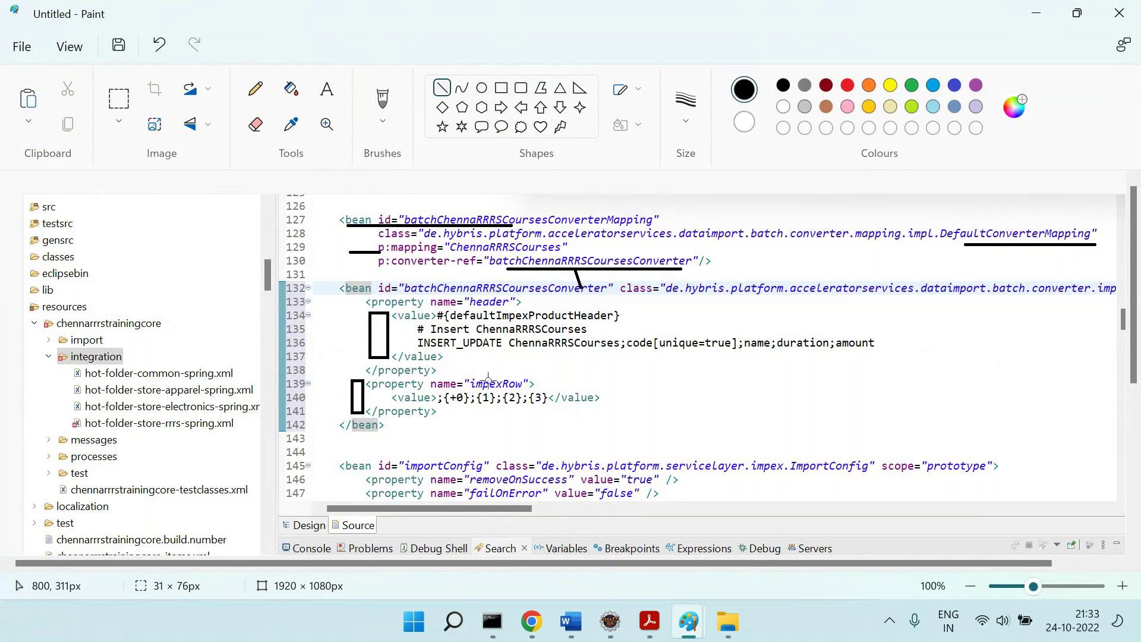
drag(453, 394, 641, 346)
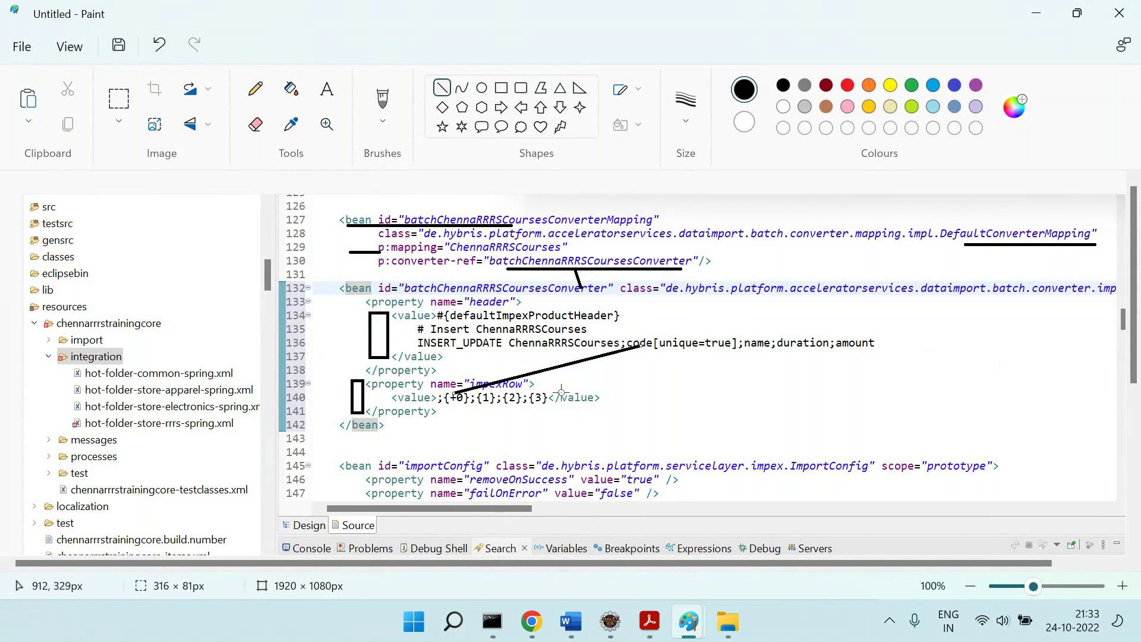
mouse_move(547, 397)
mouse_down()
mouse_move(827, 344)
mouse_move(863, 348)
mouse_up()
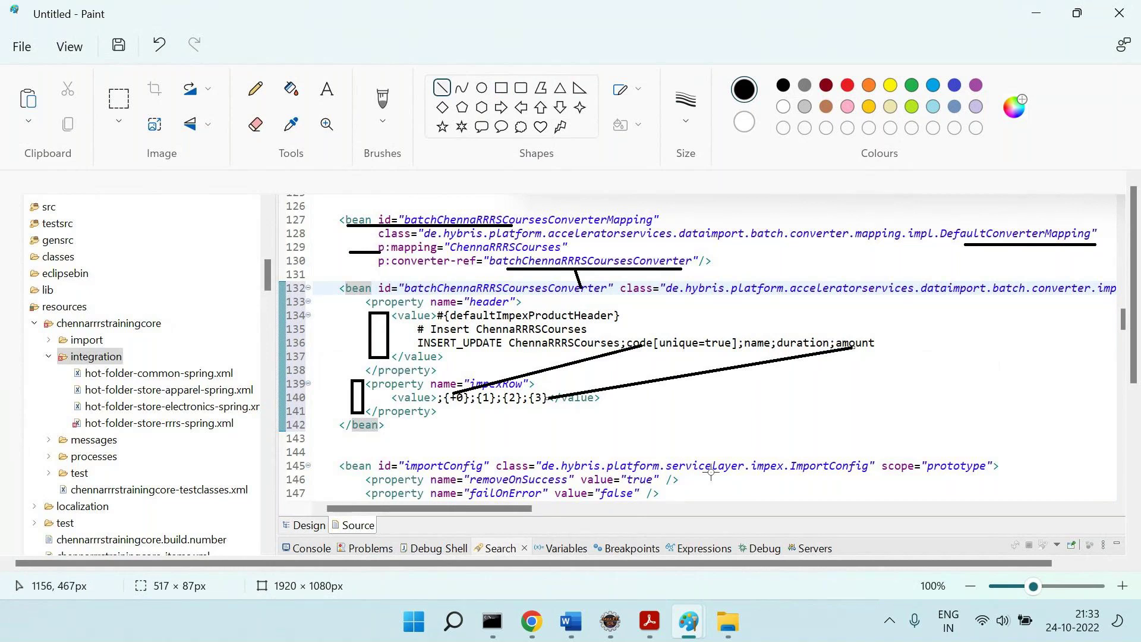
key(ctrl+z)
key(ctrl+z)
key(ctrl+z)
key(ctrl+z)
key(ctrl+z)
key(ctrl+z)
key(ctrl+z)
key(ctrl+z)
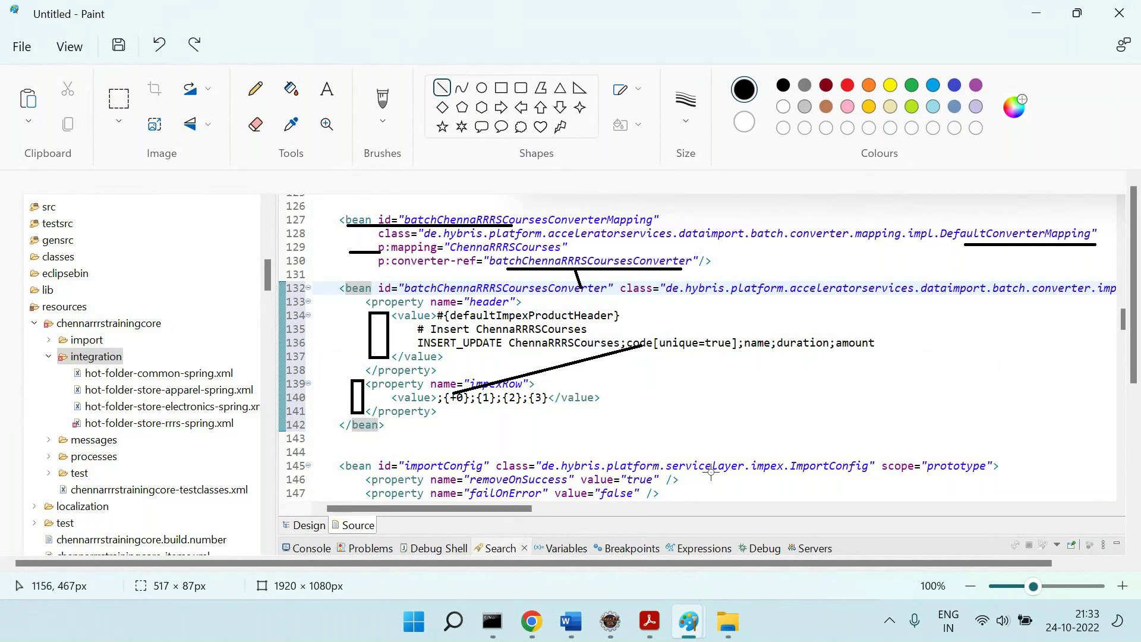
key(ctrl+z)
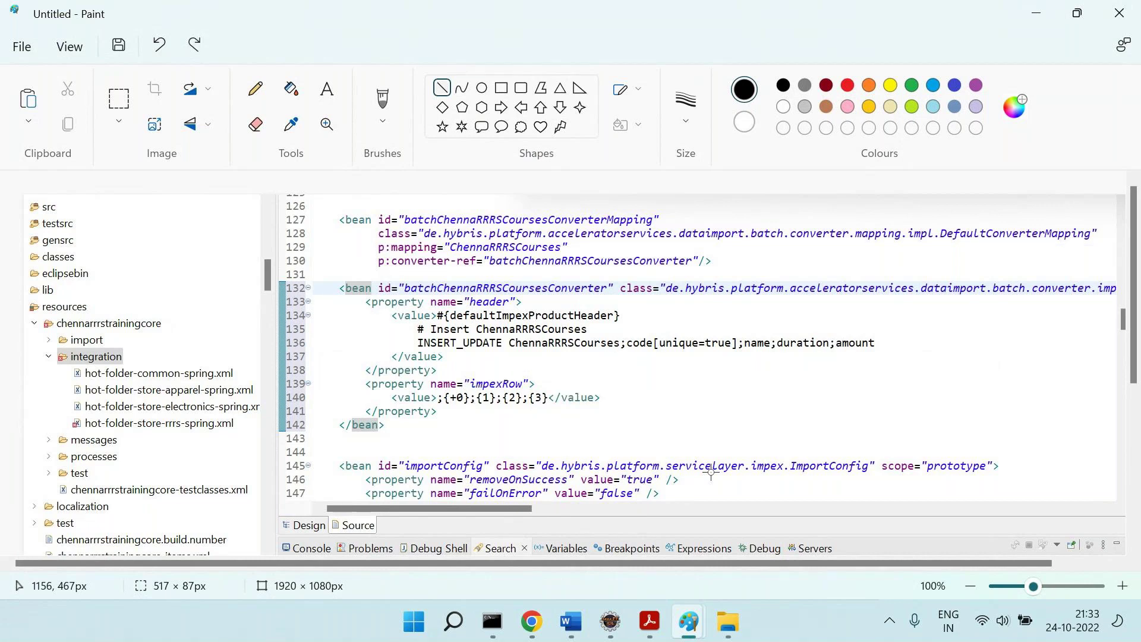
Select the code capture from line 126 to 142 as a rectangle and copy it.
click(119, 98)
drag(334, 210, 1125, 431)
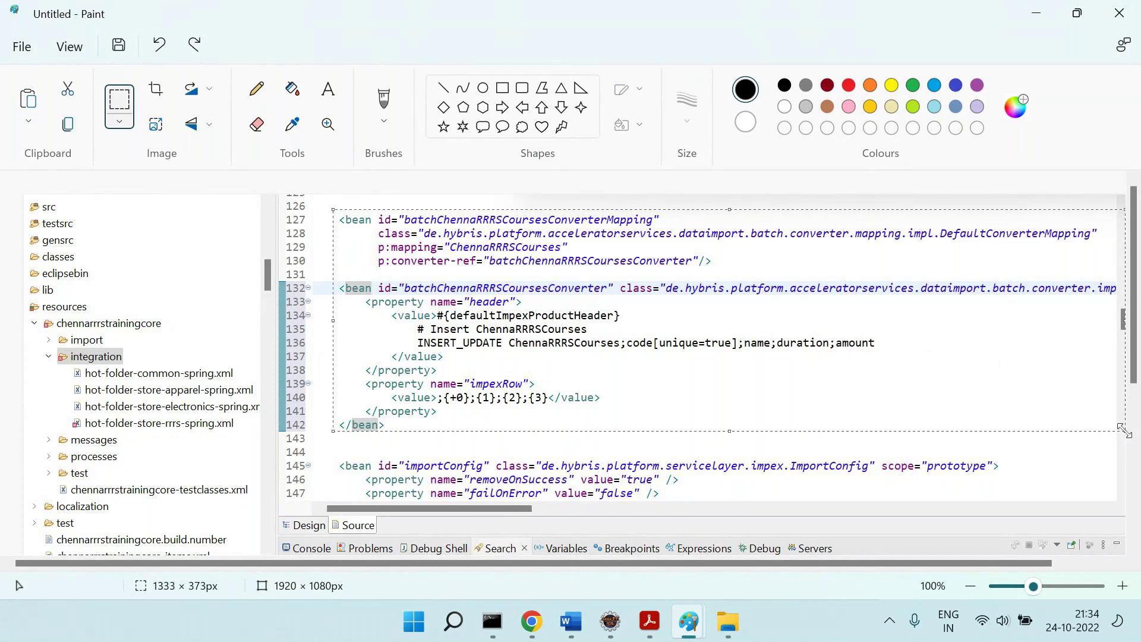
key(Escape)
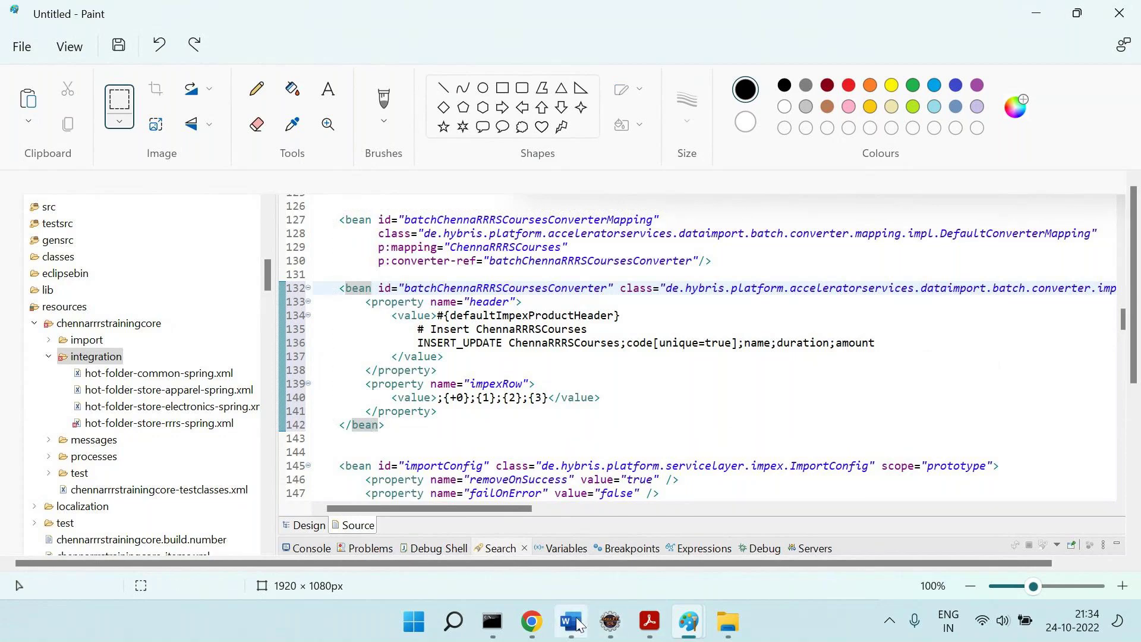
click(571, 621)
Paste the mapping and converter bean image below 'Step 4 = Mappings', then return to Paint.
key(ctrl+v)
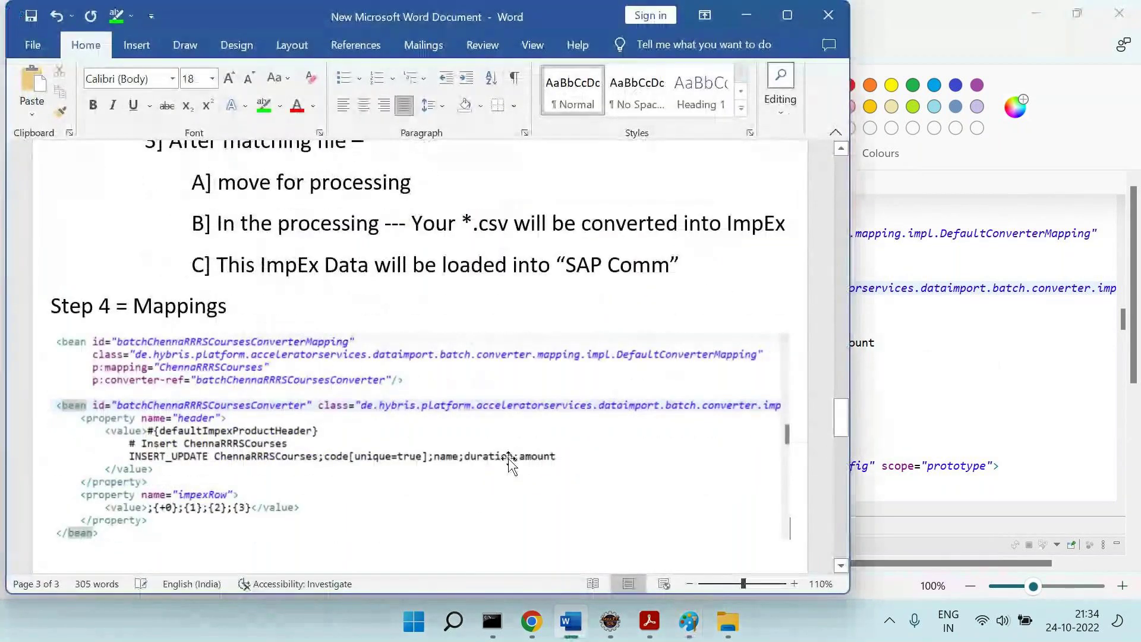
scroll(509, 461, down, 1)
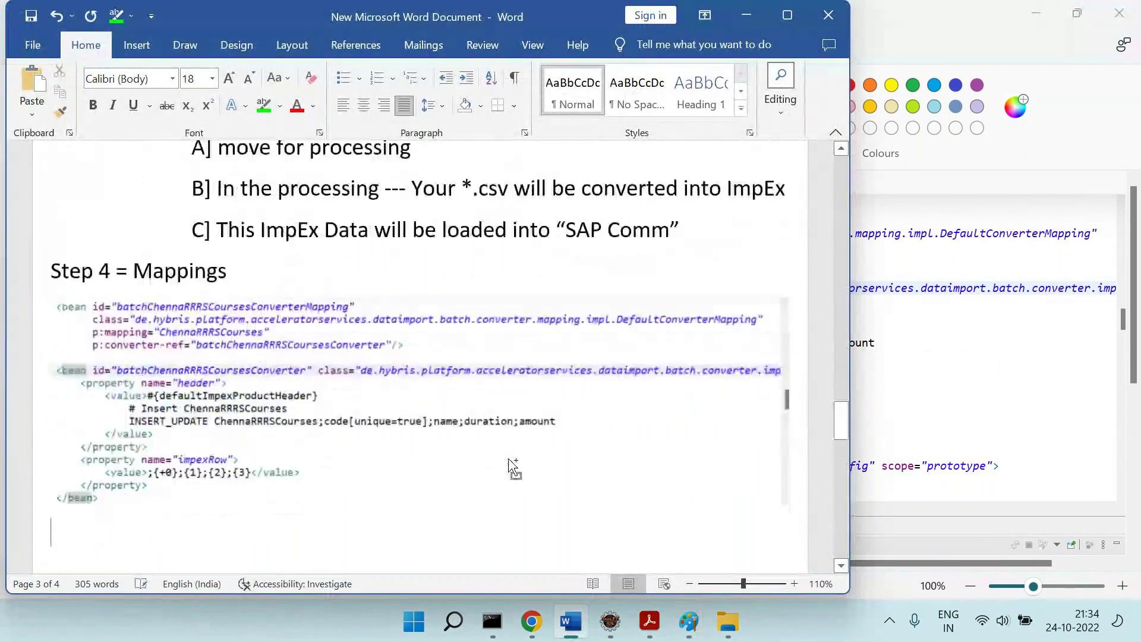
key(alt+Tab)
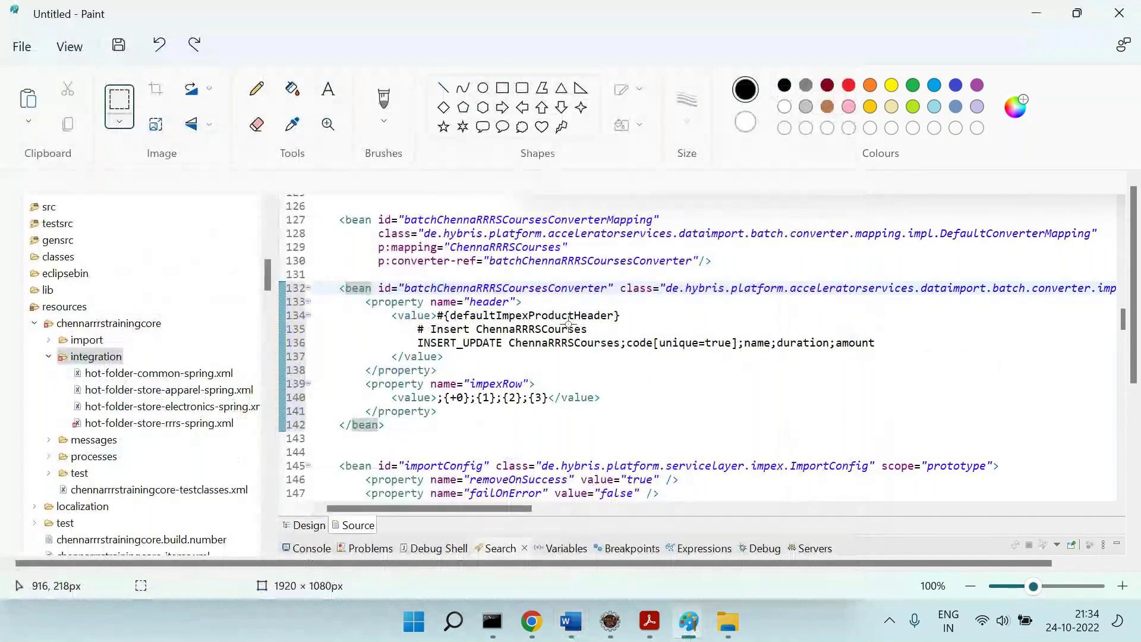
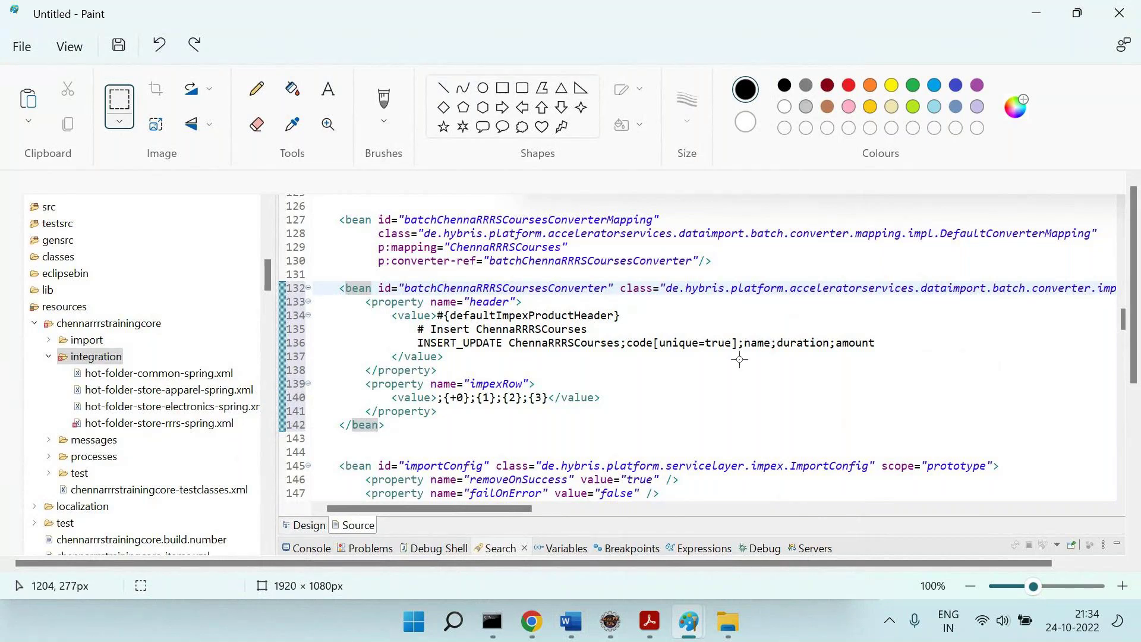
Add a double divider line below the Step 4 mappings code in the Word notes.
key(alt+Tab)
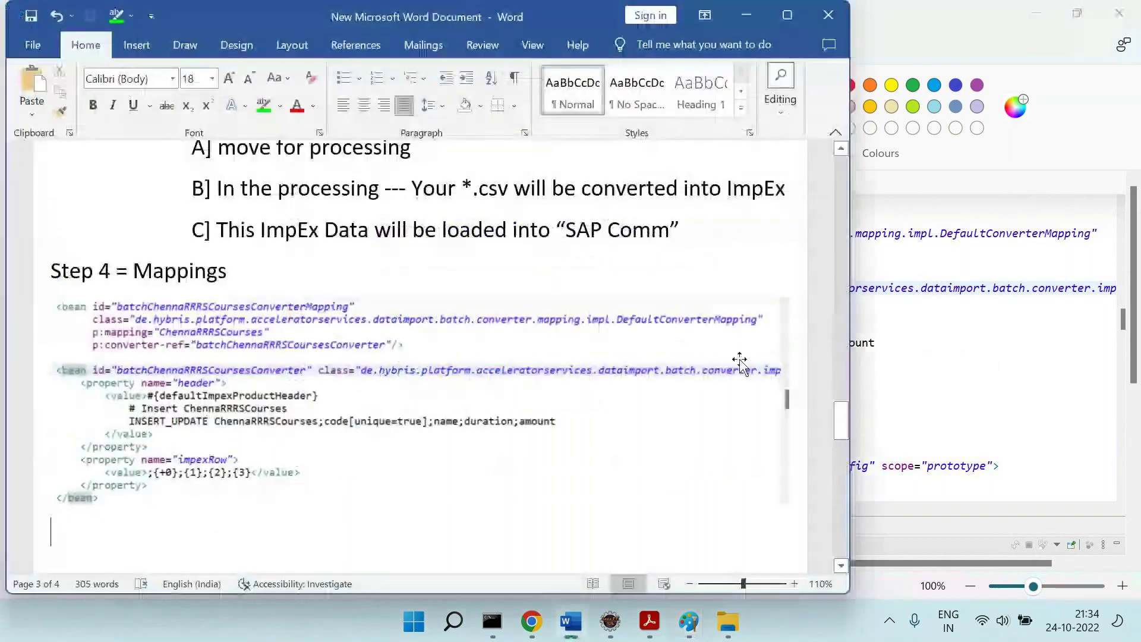
scroll(439, 408, down, 2)
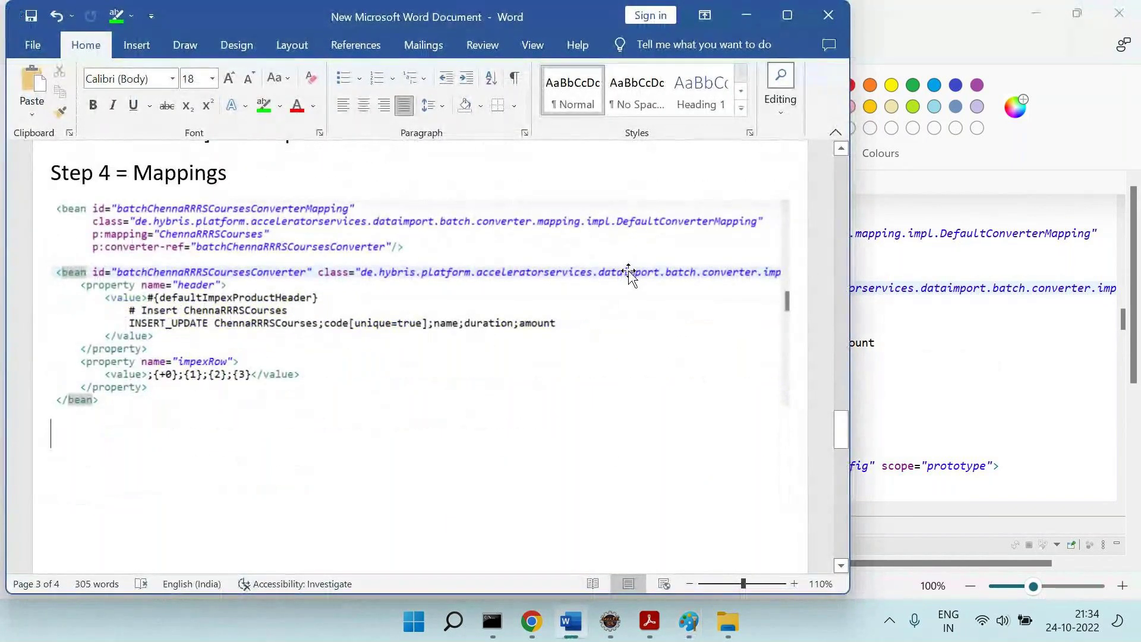
text(===)
key(Return)
text(S)
key(BackSpace)
Add the heading 'Step 5 = Test the results' with 'Step 5' in bold.
text(St)
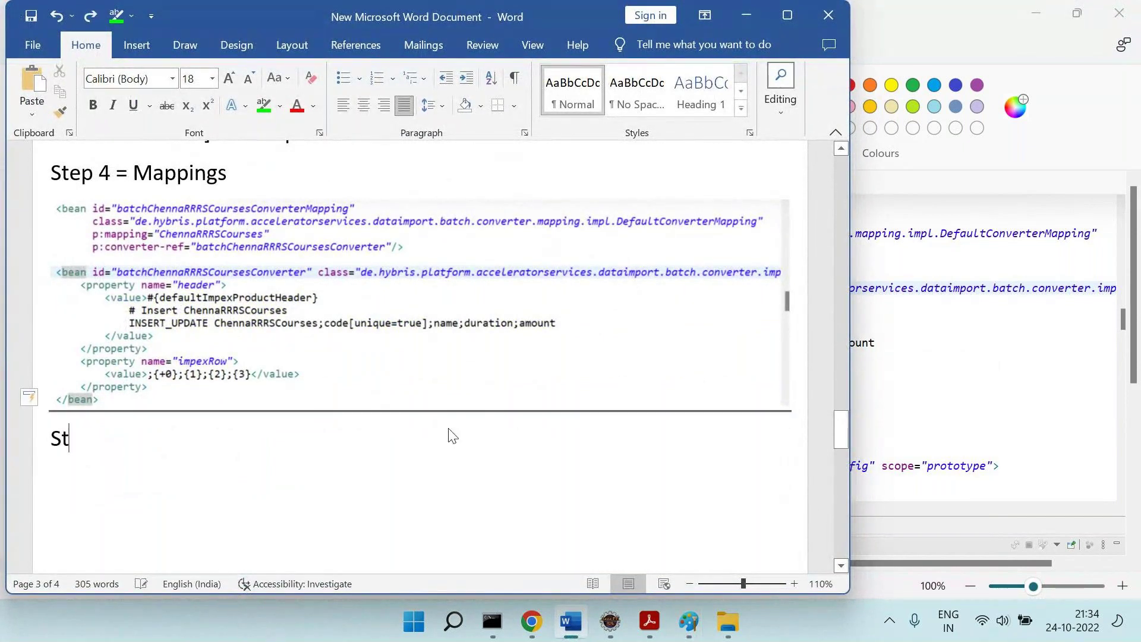
text(ep 5 = Test the results)
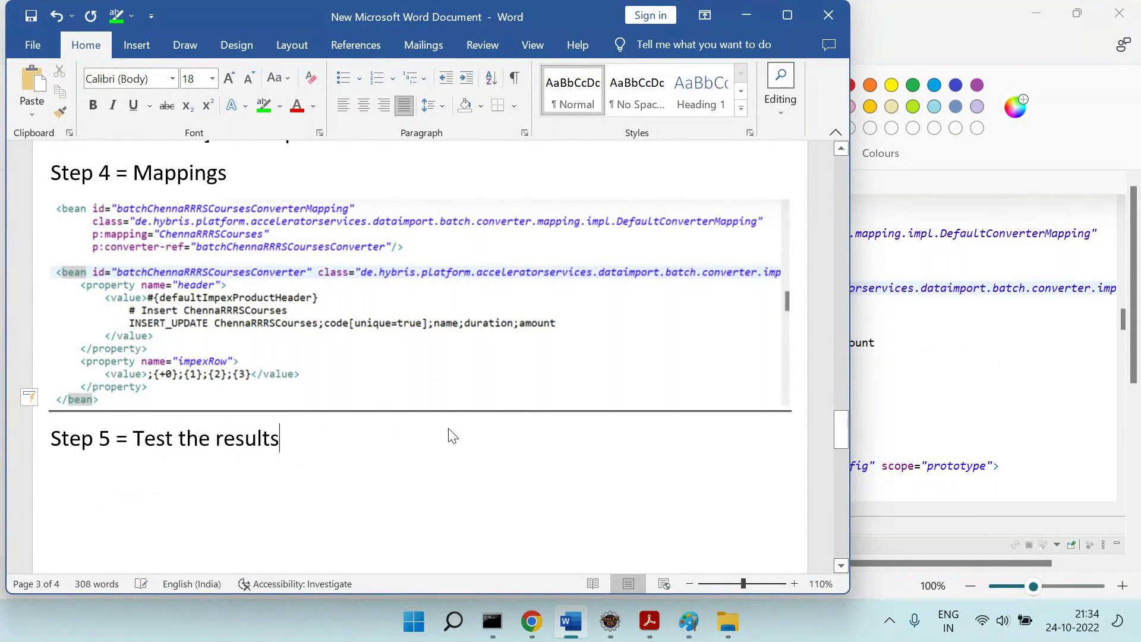
key(Return)
key(Up)
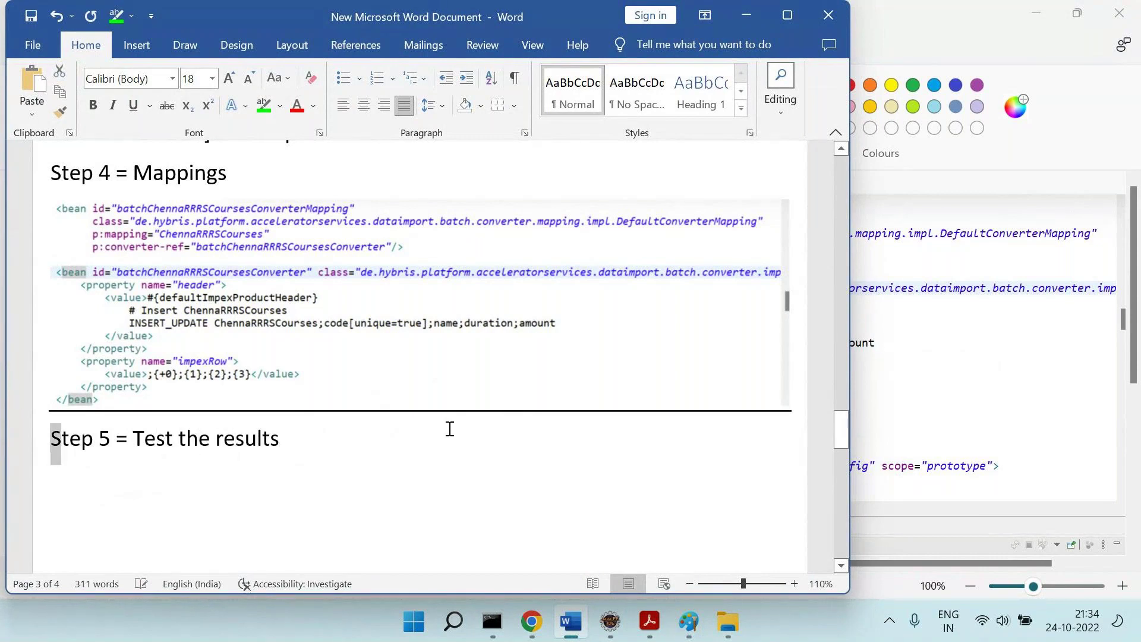
key(shift+Right)
key(shift+Right)
key(shift+Right)
key(shift+Right)
key(shift+Right)
key(shift+Right)
key(shift+Right)
key(ctrl+b)
key(Down)
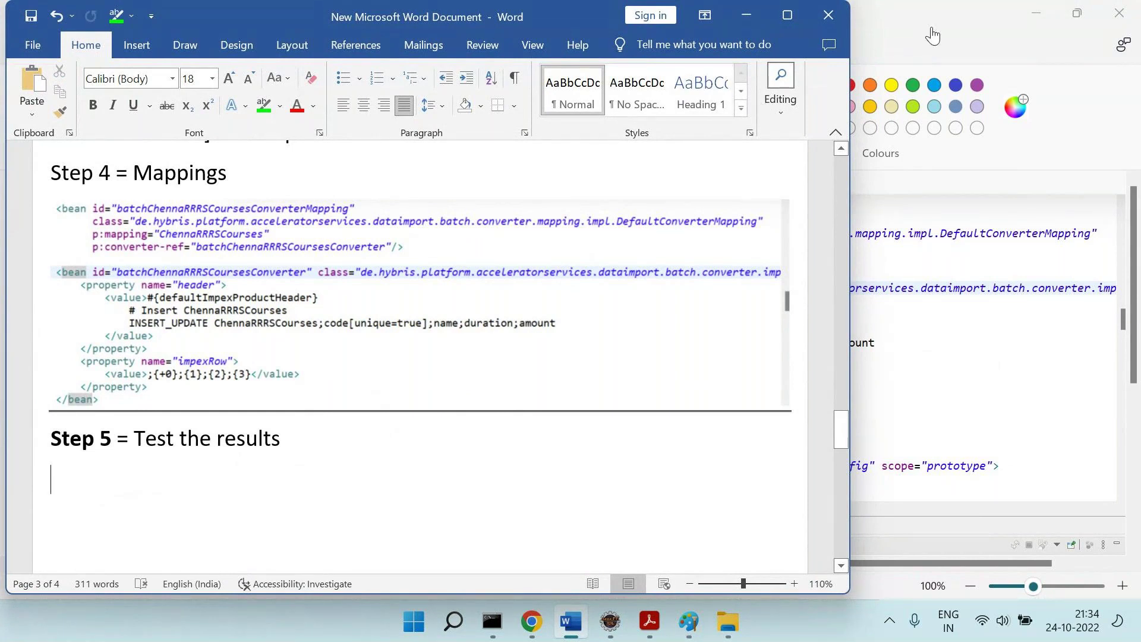
Open the rrrs folder under import > master to check that it is empty.
click(503, 473)
click(726, 619)
click(651, 94)
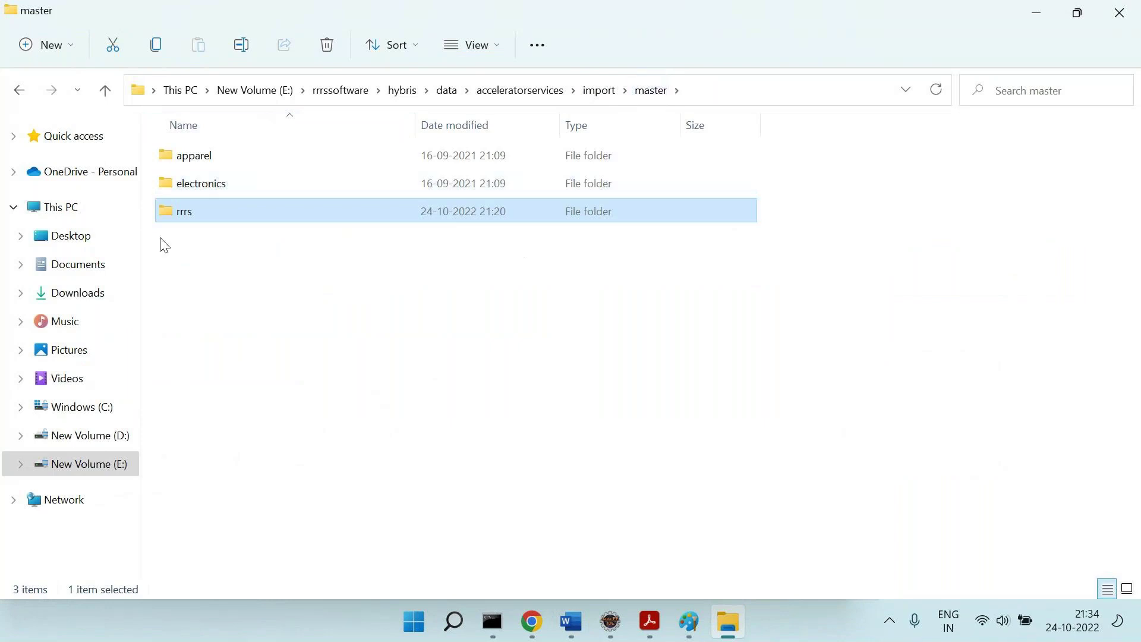
double_click(199, 210)
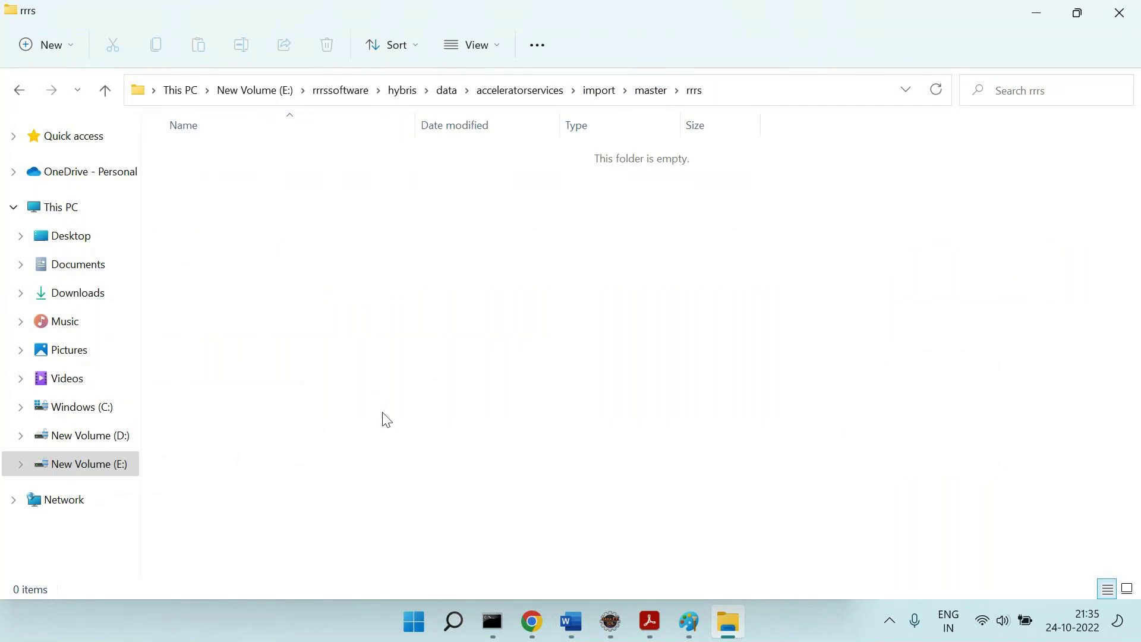
Glance at the Paint diagrams, then return File Explorer to the New Volume (E:) drive.
key(alt+Tab)
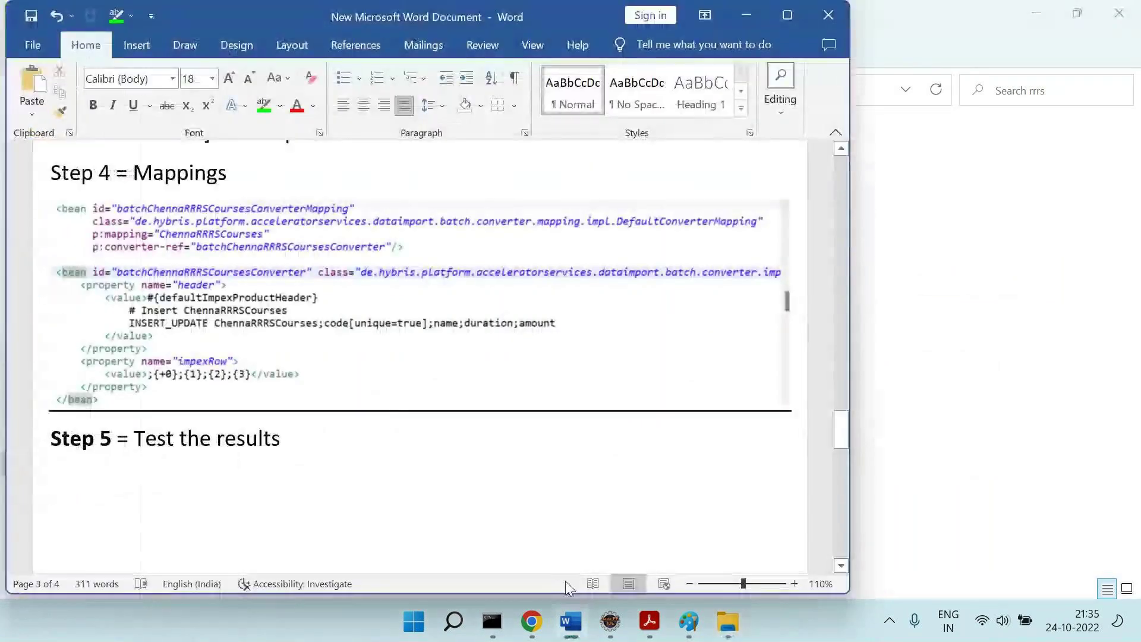
mouse_move(696, 635)
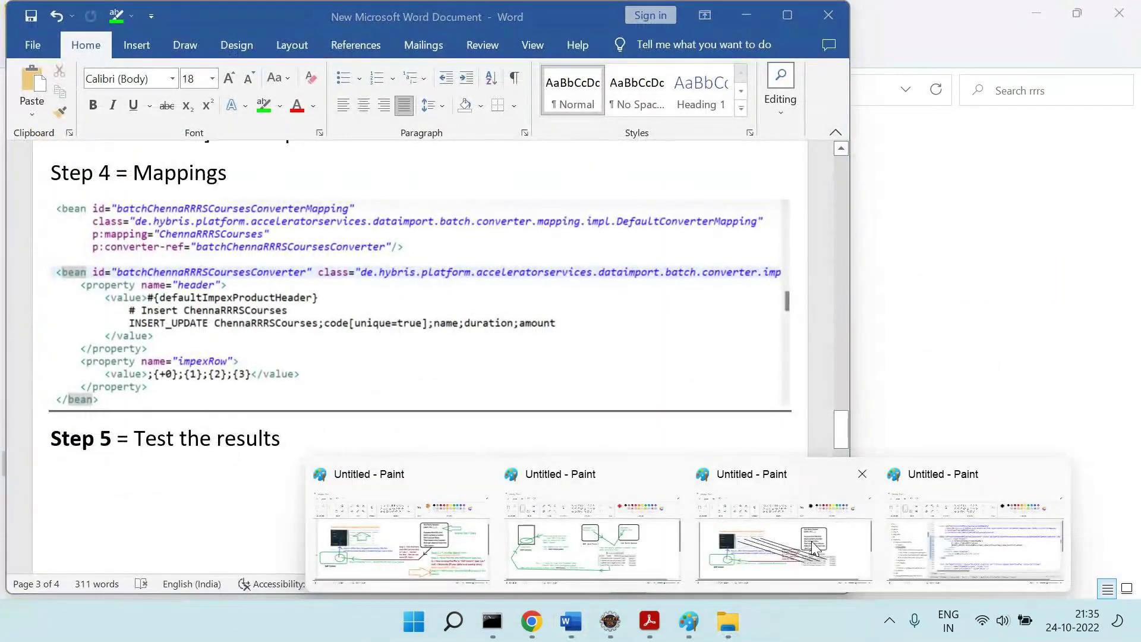
click(815, 547)
mouse_move(689, 621)
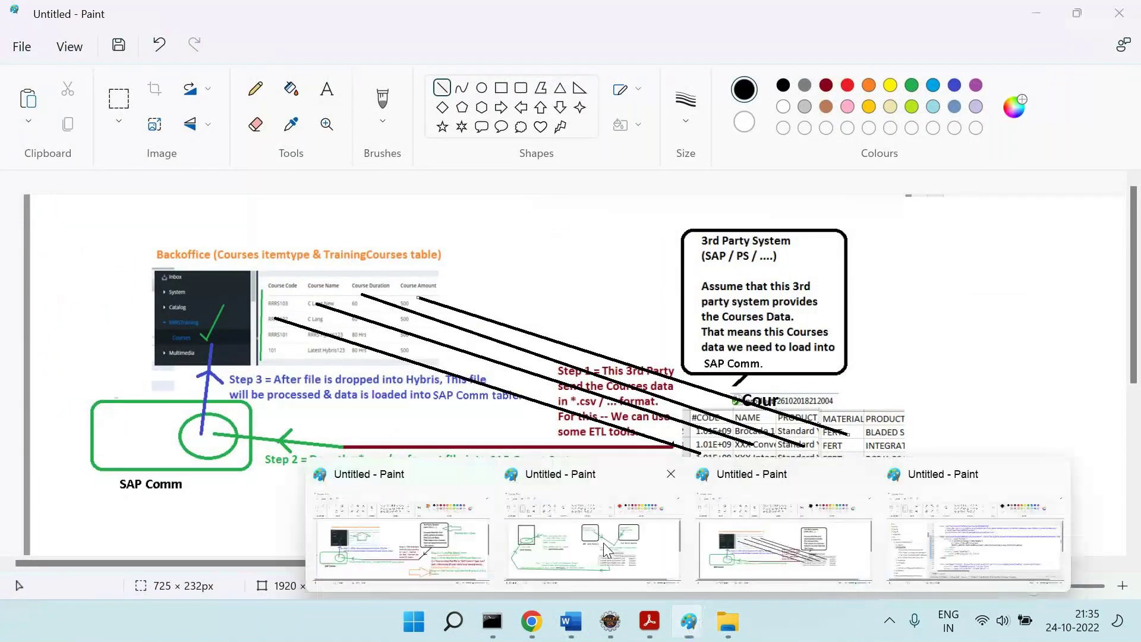
click(785, 529)
key(alt+Tab)
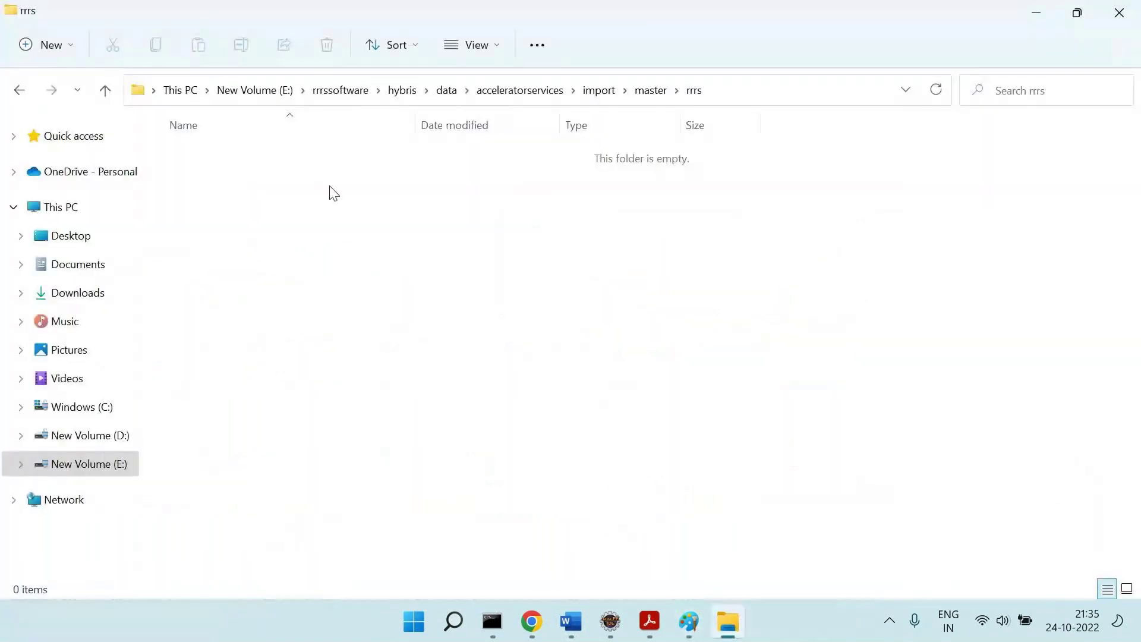
click(262, 92)
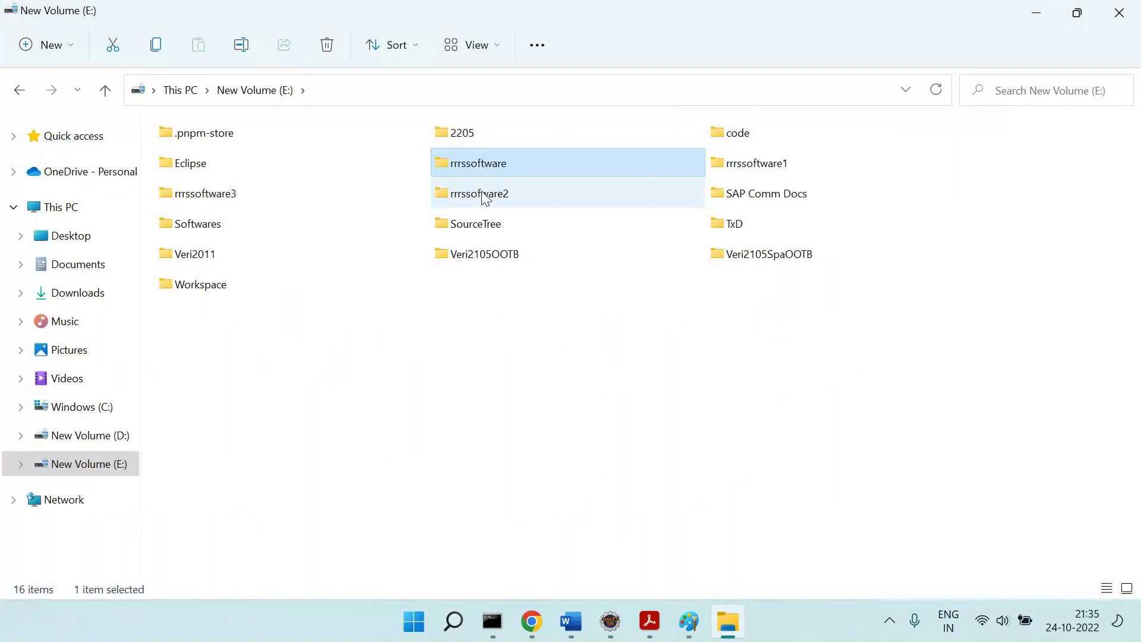
Browse to SAP Comm Docs > Class > 123, peeking into its Clients and Code folders.
double_click(737, 191)
click(200, 145)
double_click(199, 146)
double_click(200, 145)
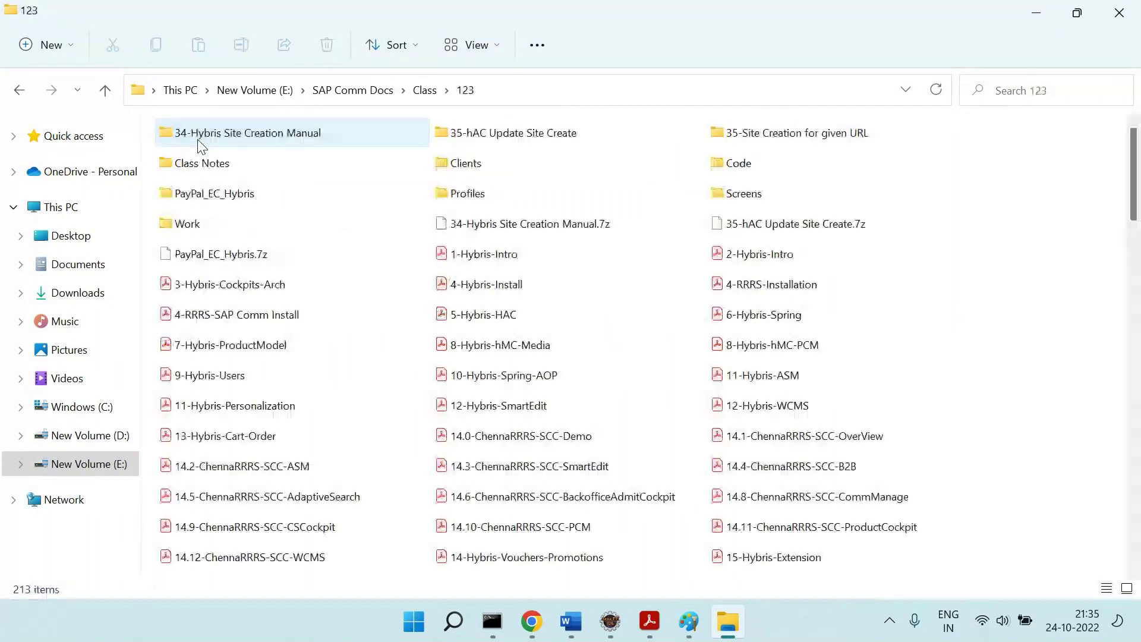
click(470, 170)
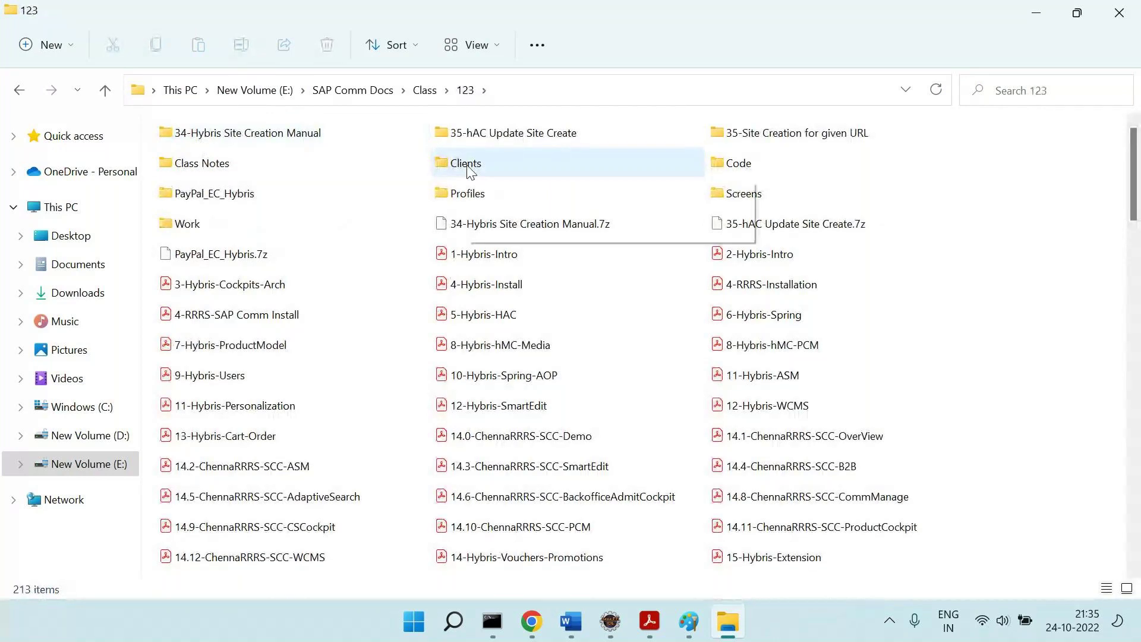
double_click(471, 171)
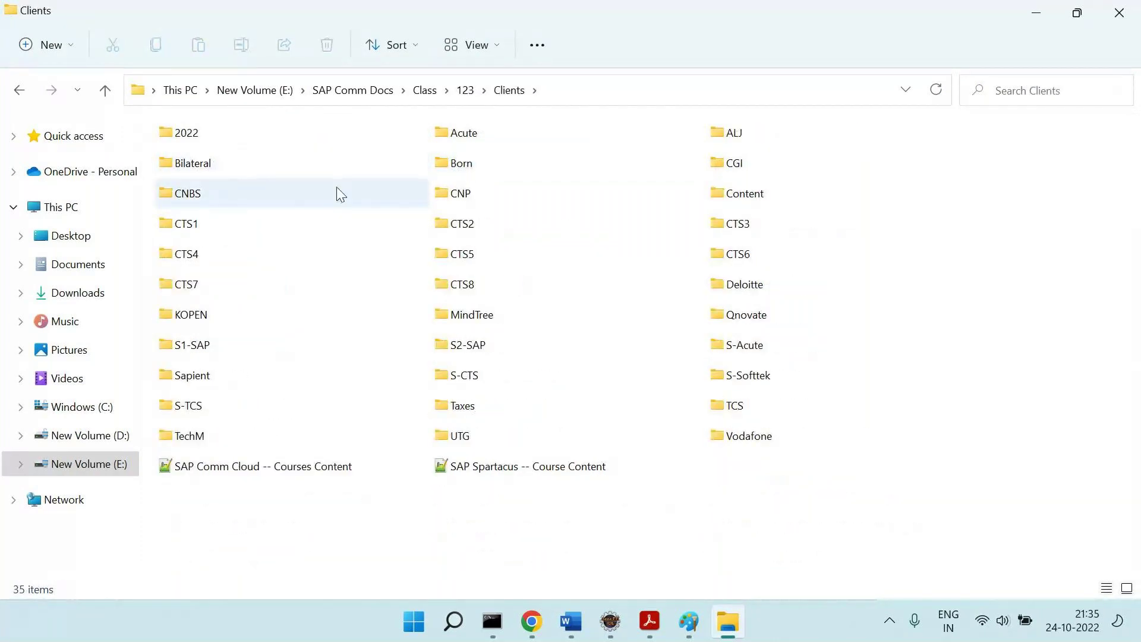
key(BackSpace)
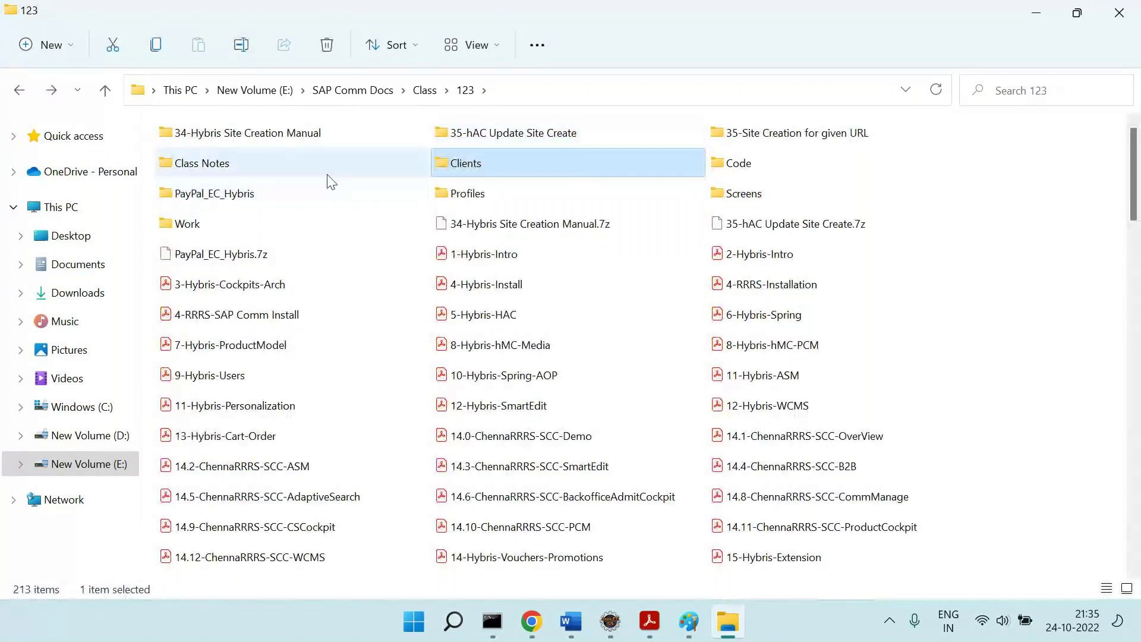
double_click(773, 173)
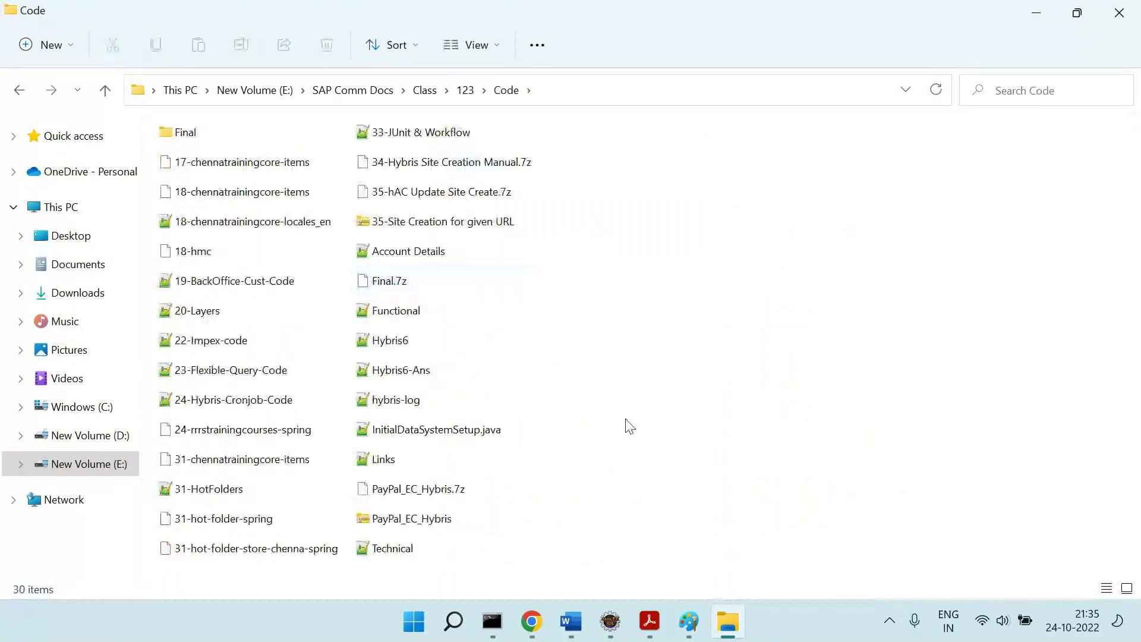
key(BackSpace)
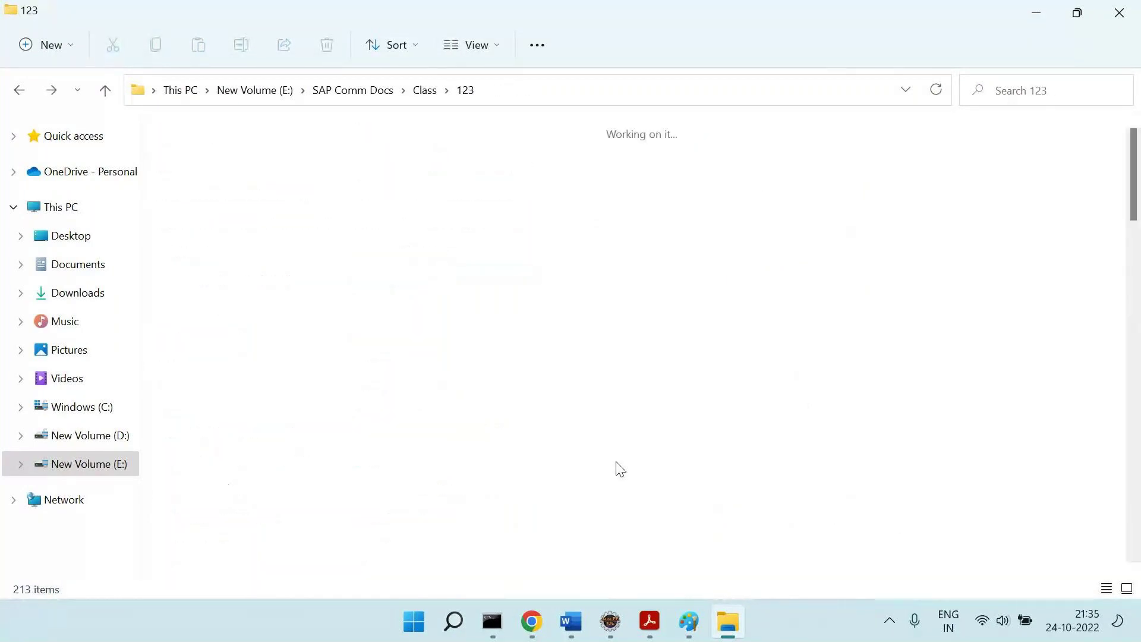
Show the full action list for the ChennaRRRSCourses-000 file.
scroll(618, 468, down, 5)
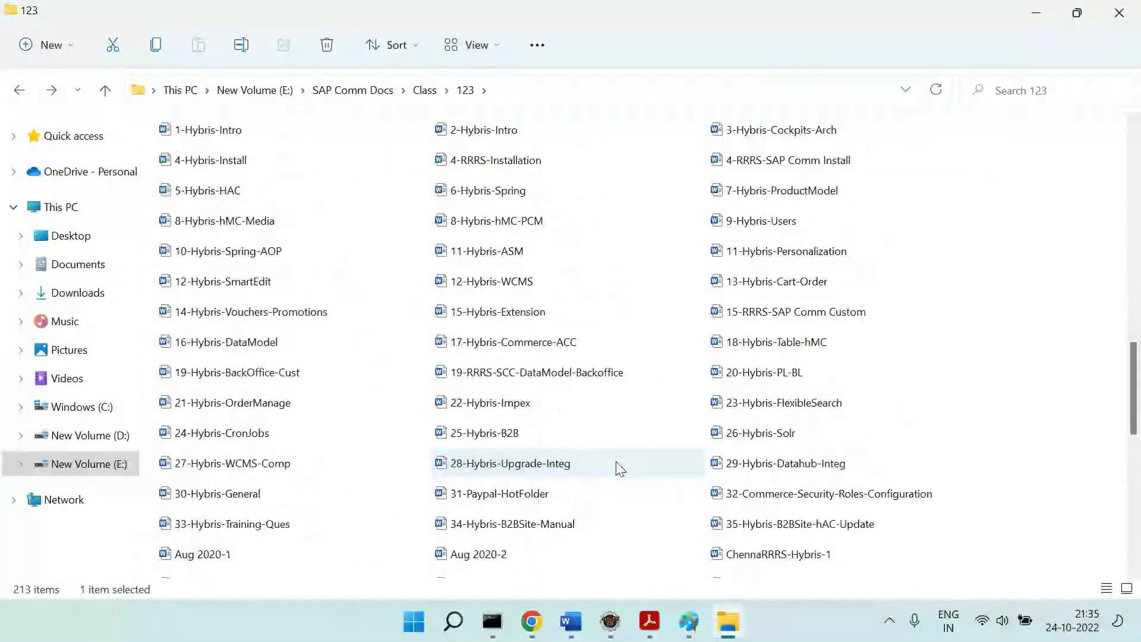
scroll(616, 461, down, 5)
scroll(617, 463, down, 1)
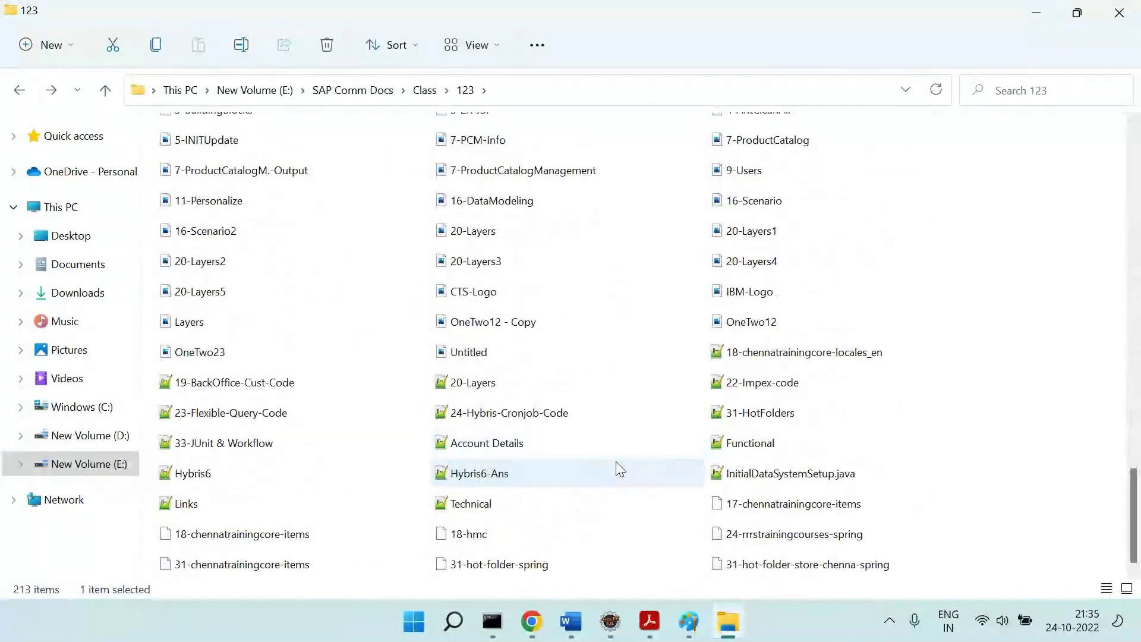
scroll(617, 462, up, 3)
scroll(616, 463, up, 12)
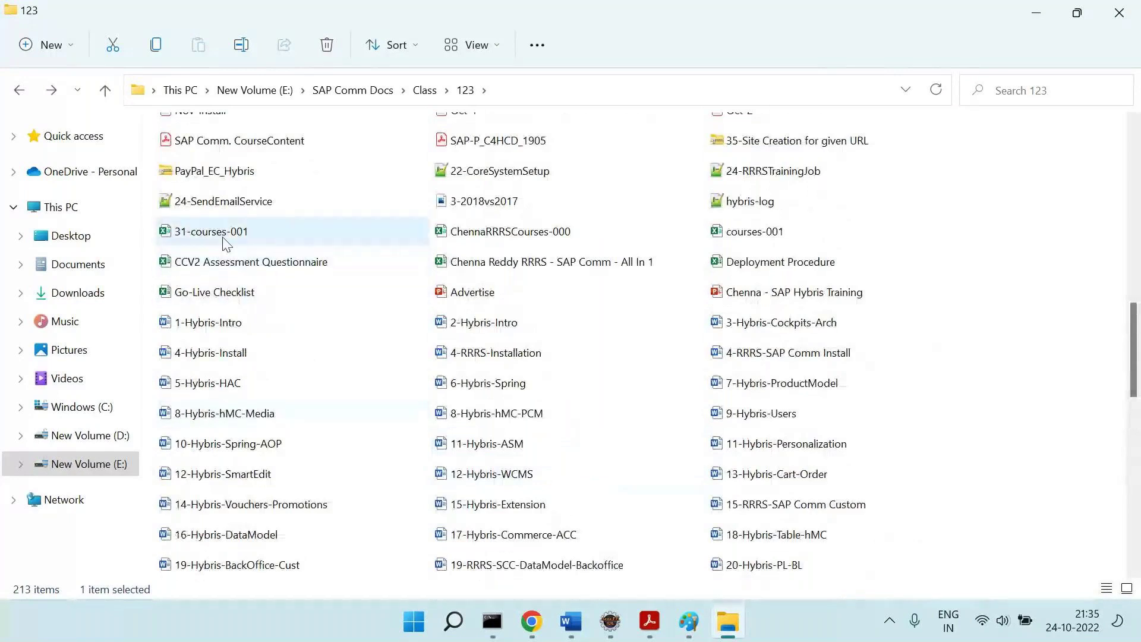
click(236, 237)
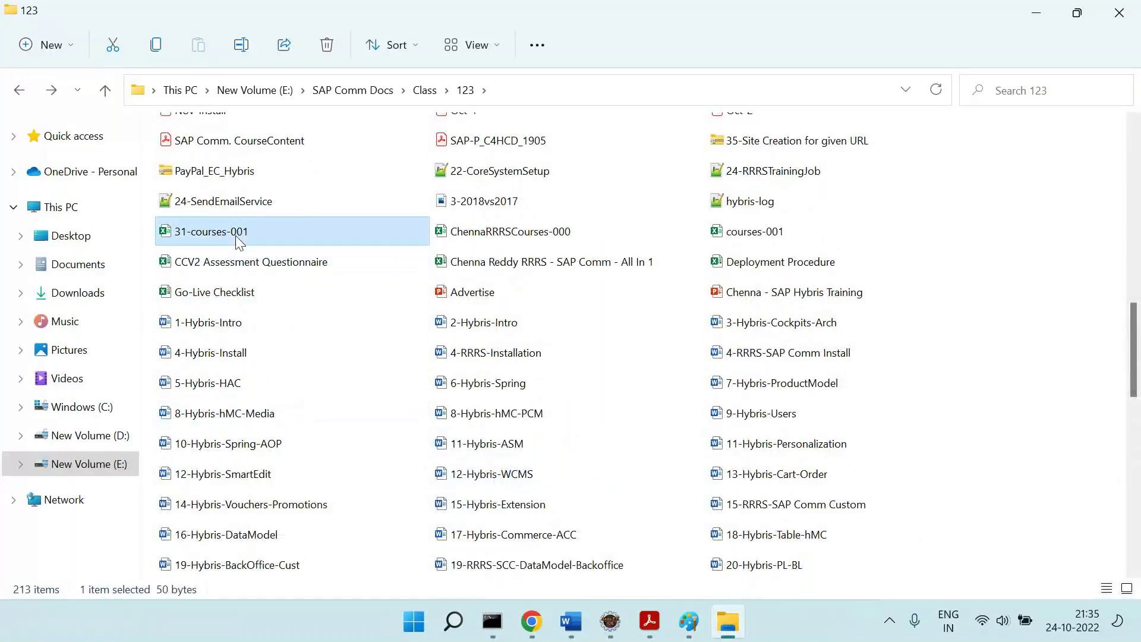
click(505, 240)
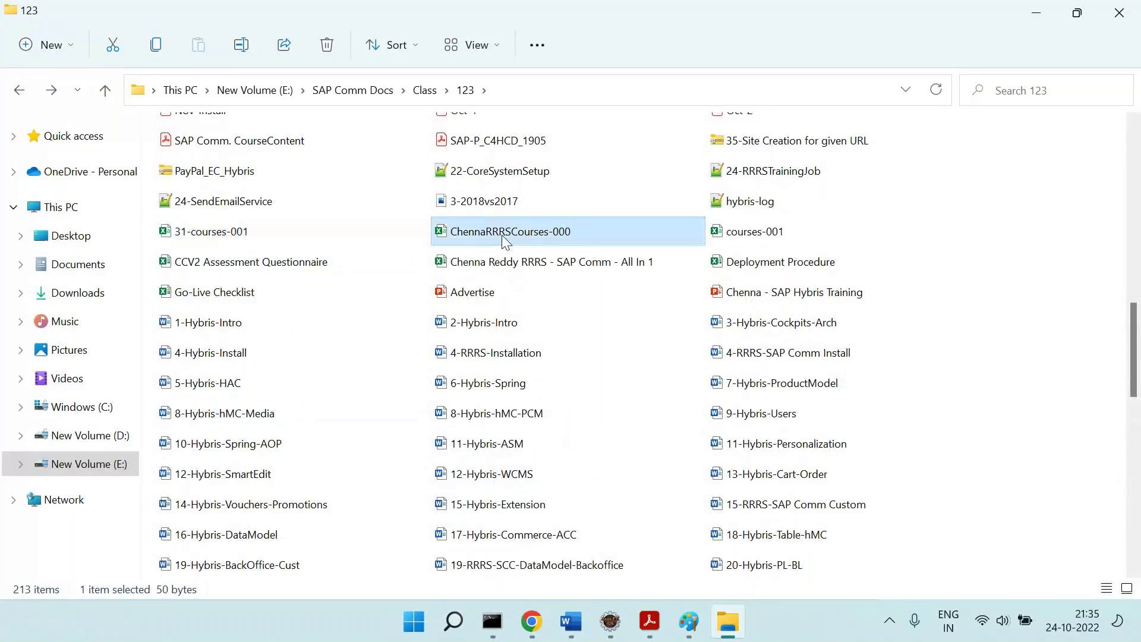
right_click(505, 241)
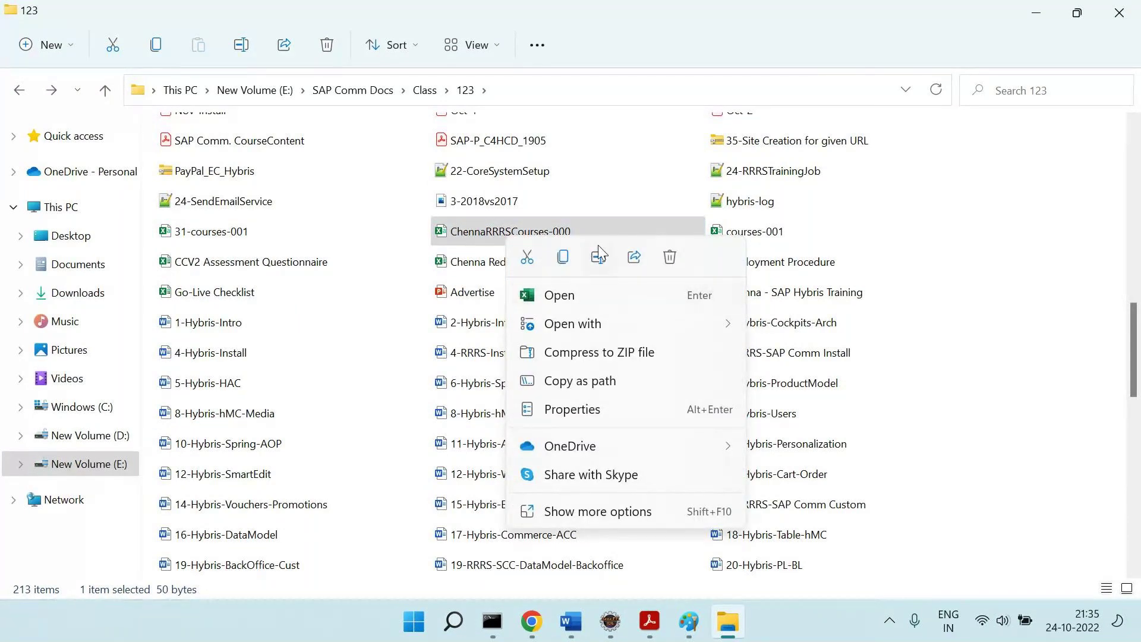
click(603, 516)
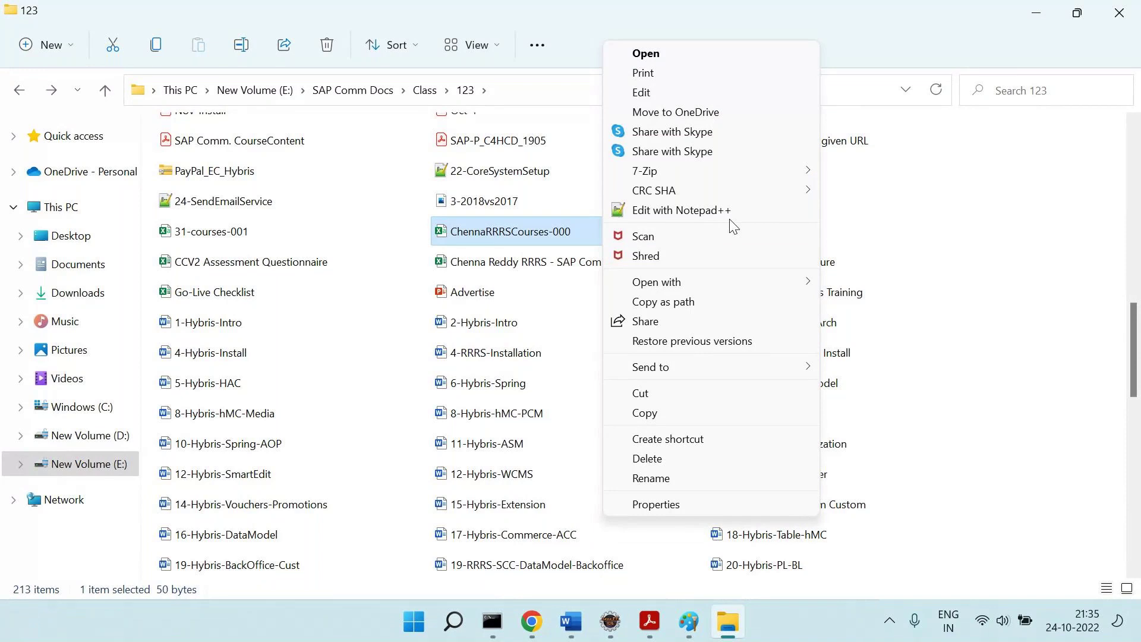
Review ChennaRRRSCourses-000.csv in Notepad++: courses 1001 Hybris (80) and 1002 Data Hub (50).
click(731, 212)
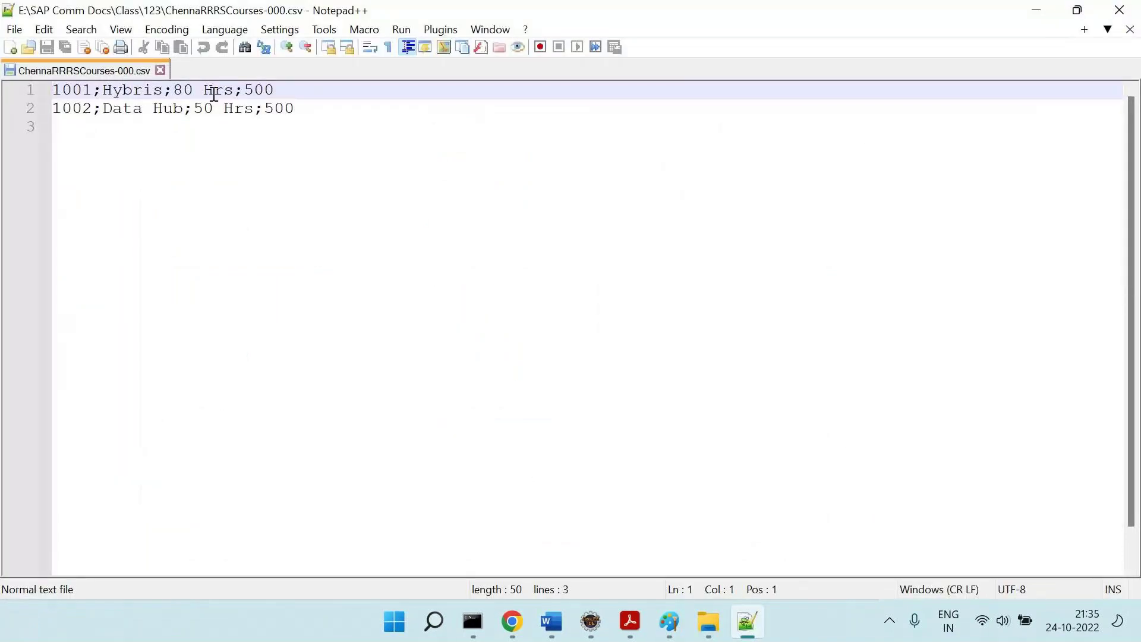
double_click(81, 90)
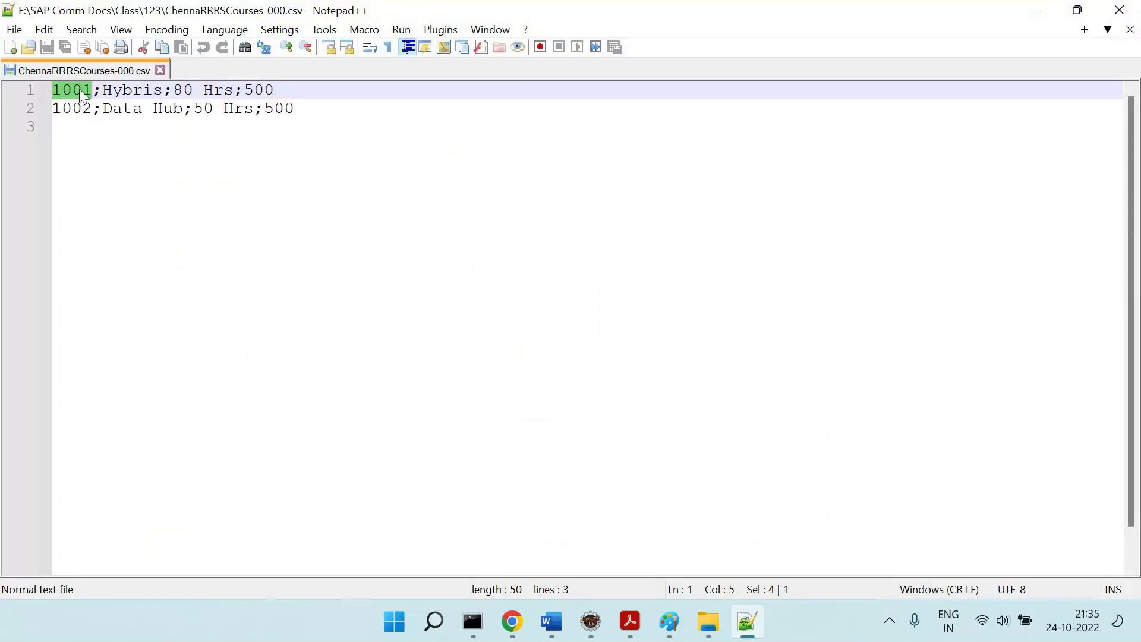
double_click(118, 89)
double_click(199, 89)
click(268, 92)
double_click(77, 109)
double_click(110, 109)
click(219, 111)
click(297, 108)
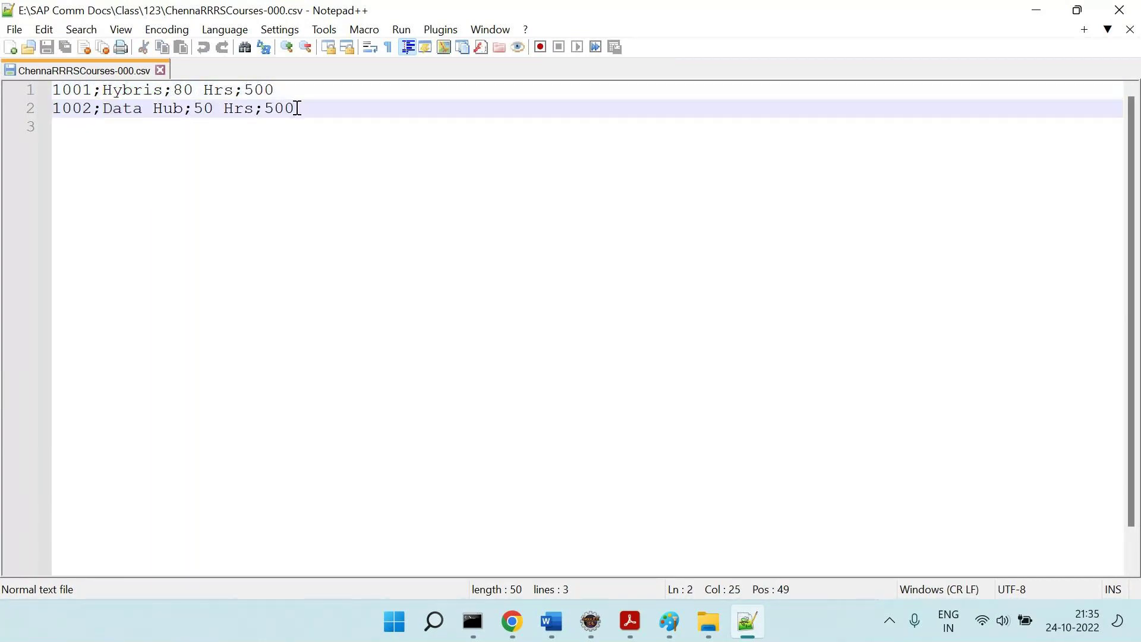
key(alt+Tab)
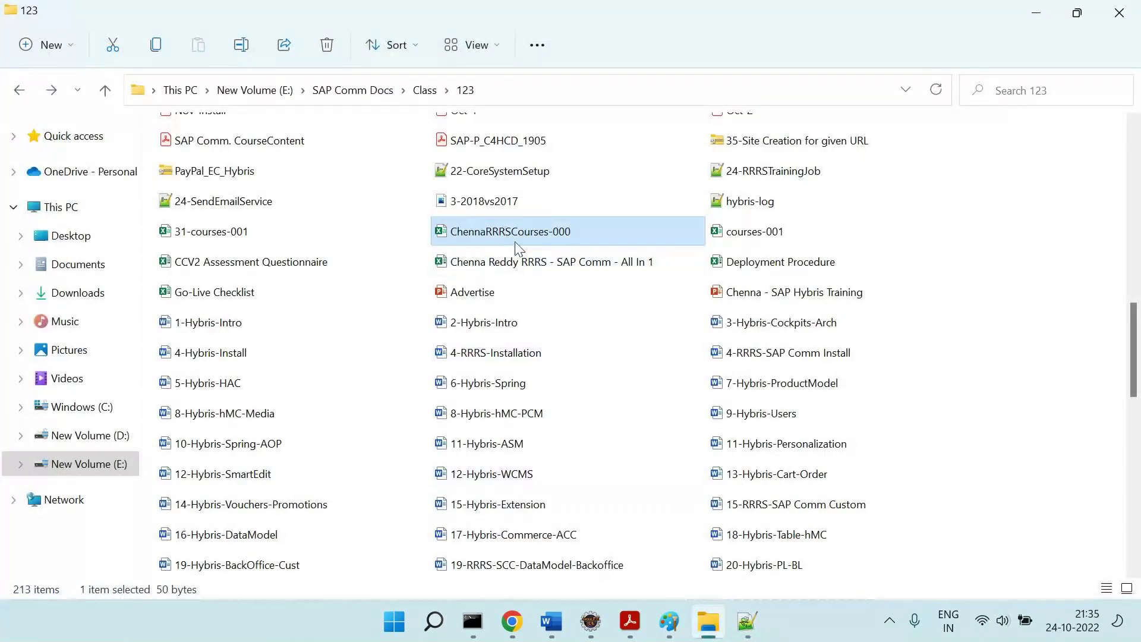
click(590, 630)
click(489, 138)
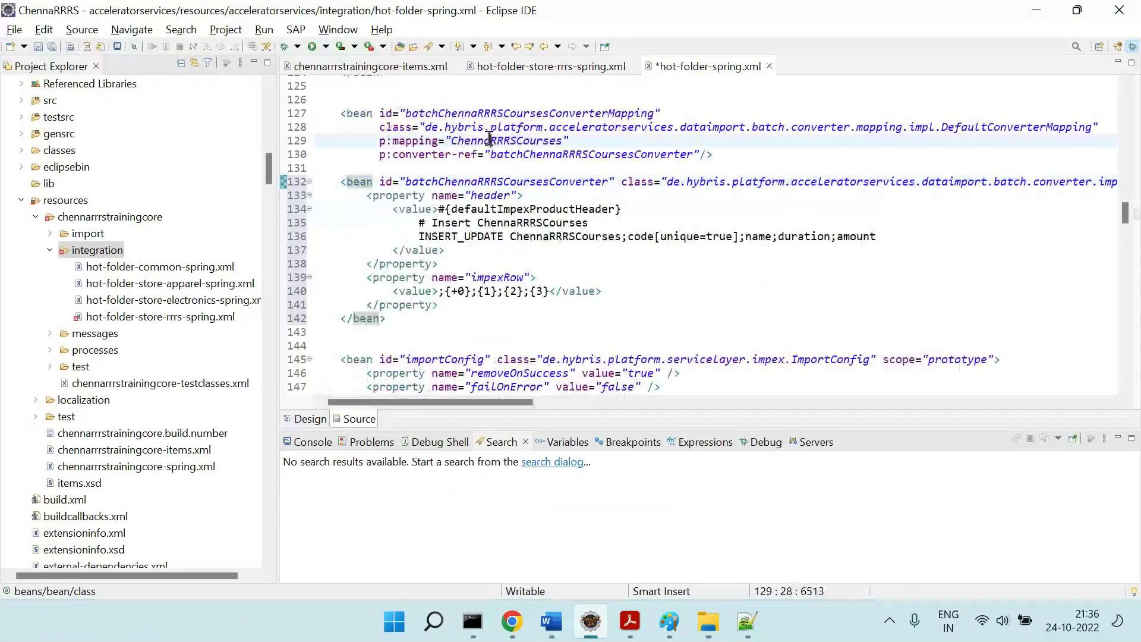
double_click(489, 138)
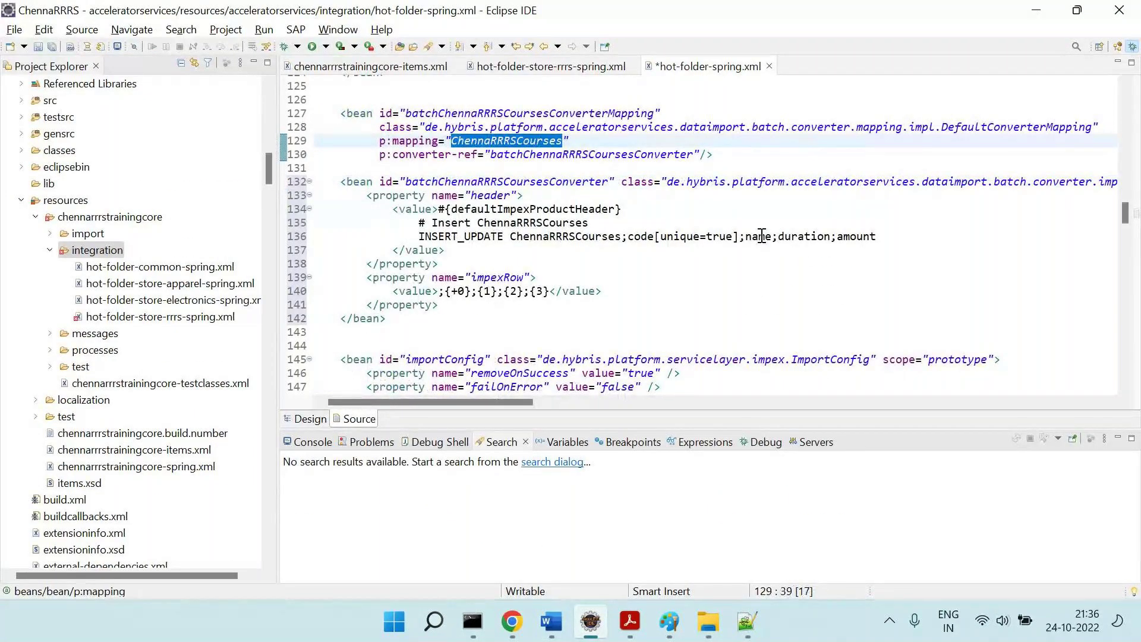
key(alt+Tab)
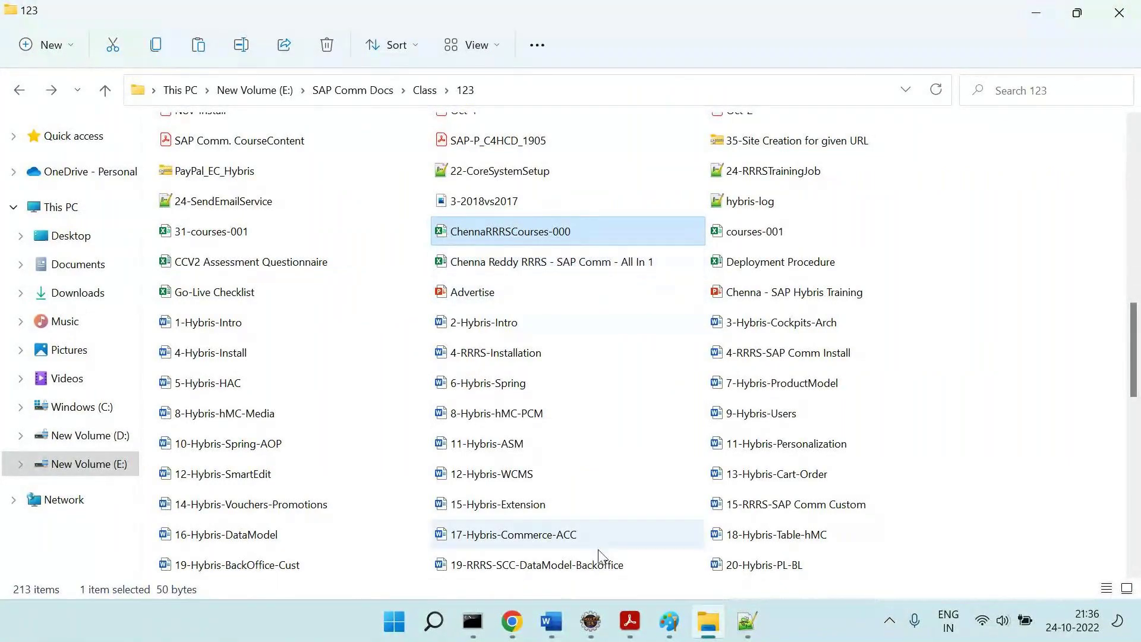
Draw a thin orange rounded rectangle beside 'Sol1 = Manually' in the SAP Comm data-load diagram.
click(654, 620)
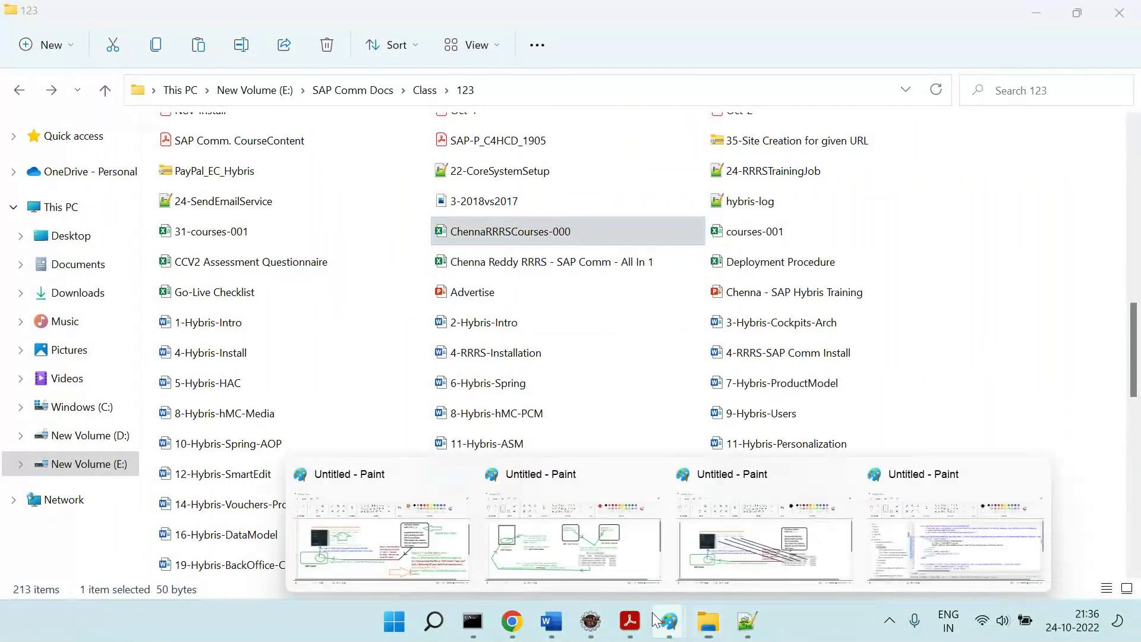
click(381, 535)
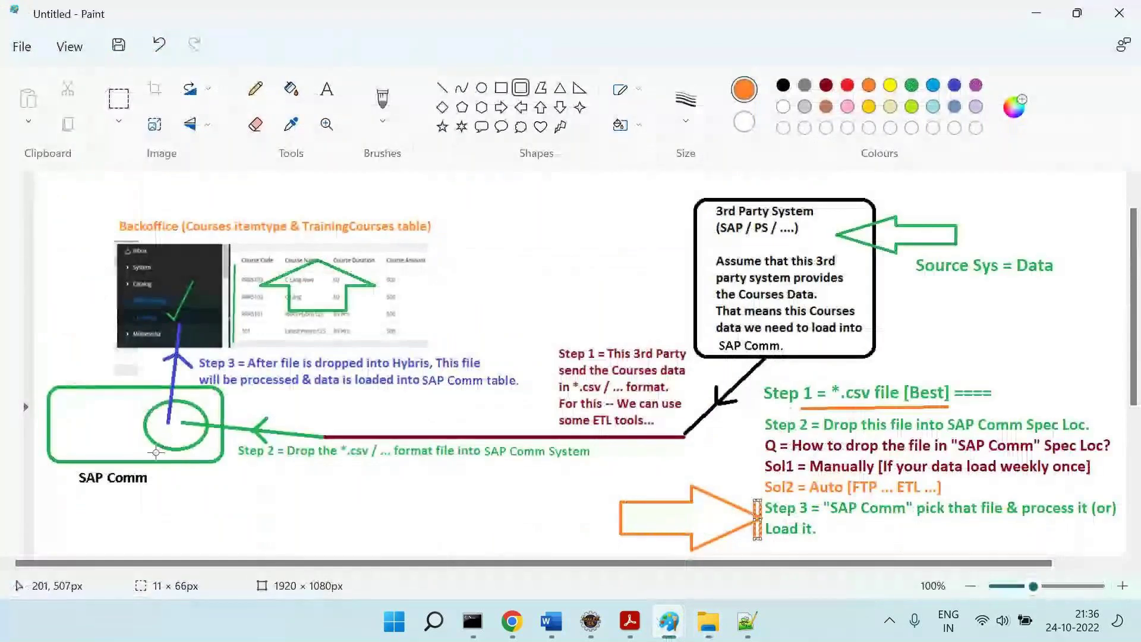
click(720, 464)
drag(721, 464, 768, 469)
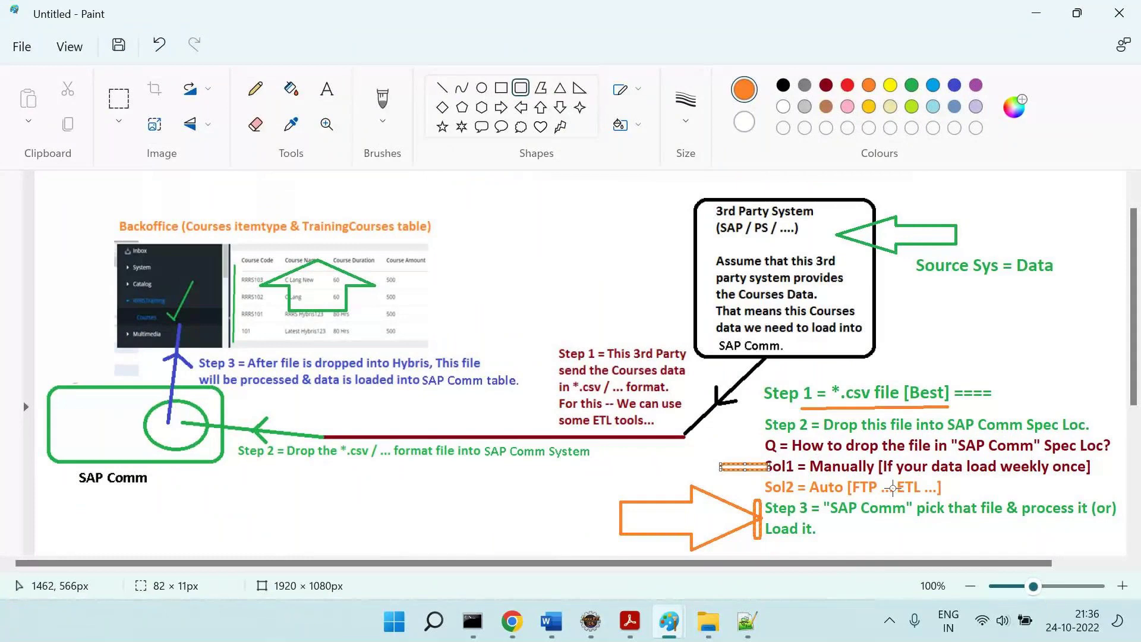
key(alt+Tab)
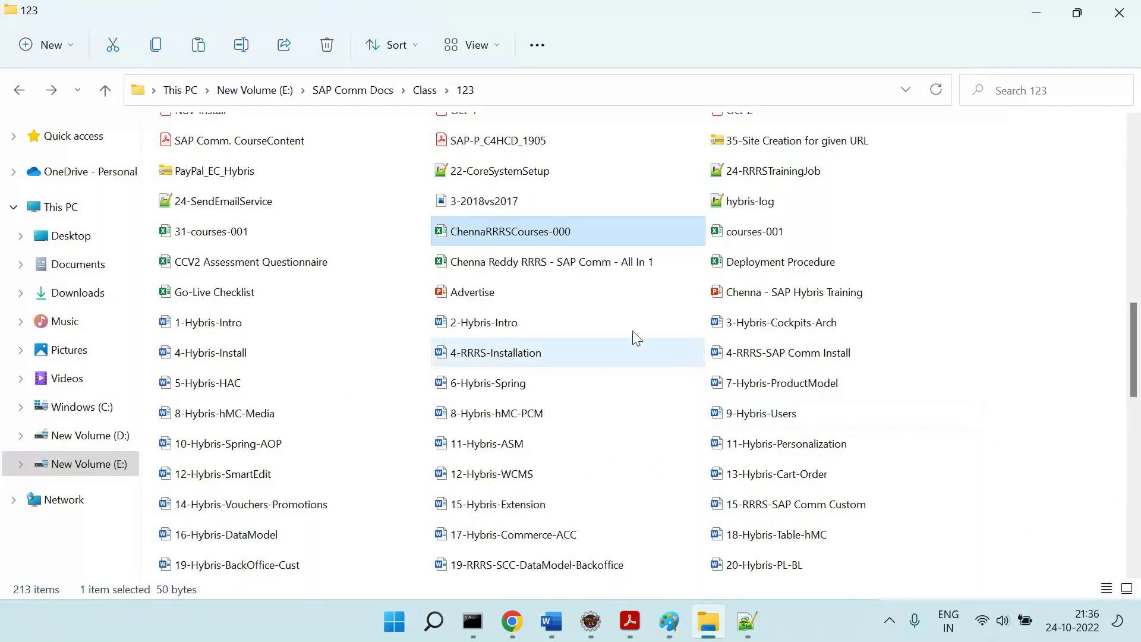
Paste the course CSV into E:\rrrssoftware\hybris\data\acceleratorservices\import\master\rrrs.
click(292, 89)
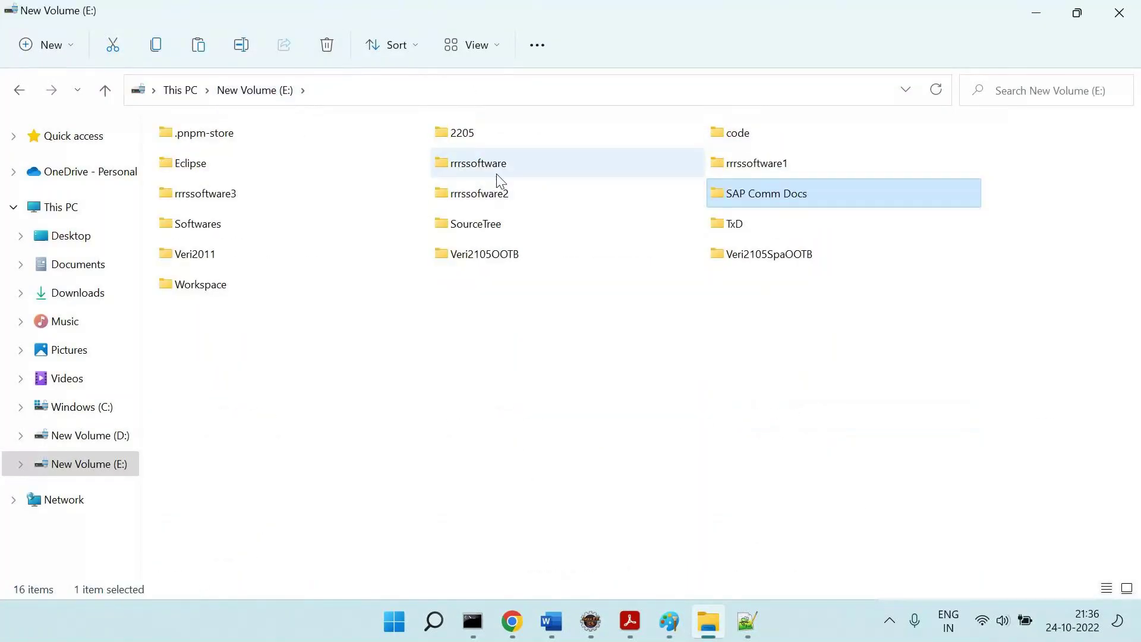
double_click(497, 174)
double_click(235, 184)
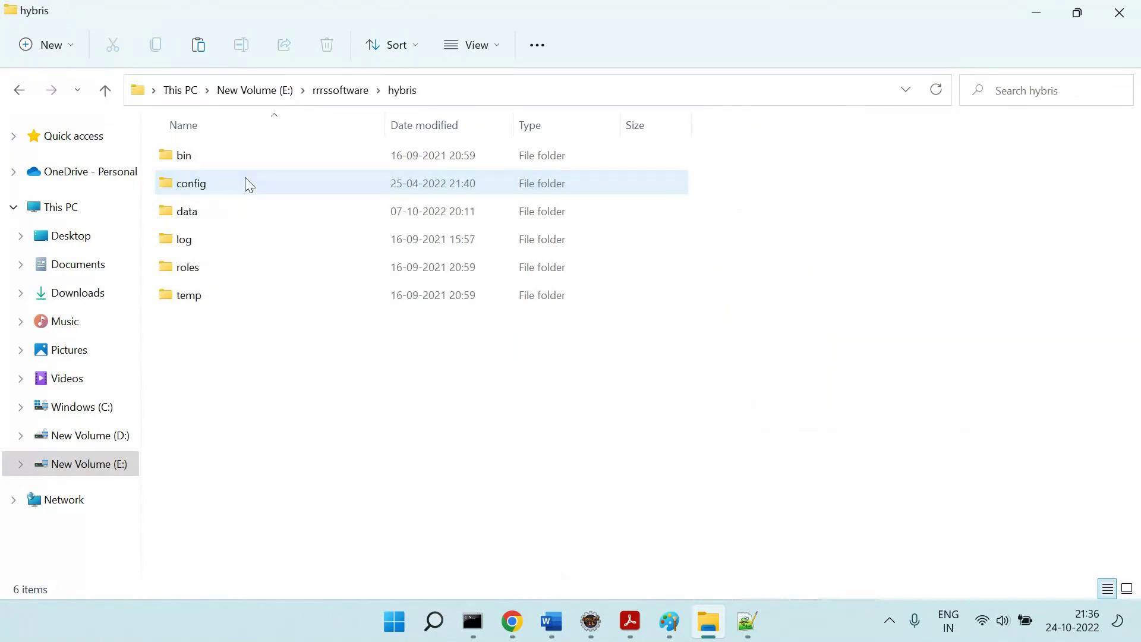
double_click(209, 212)
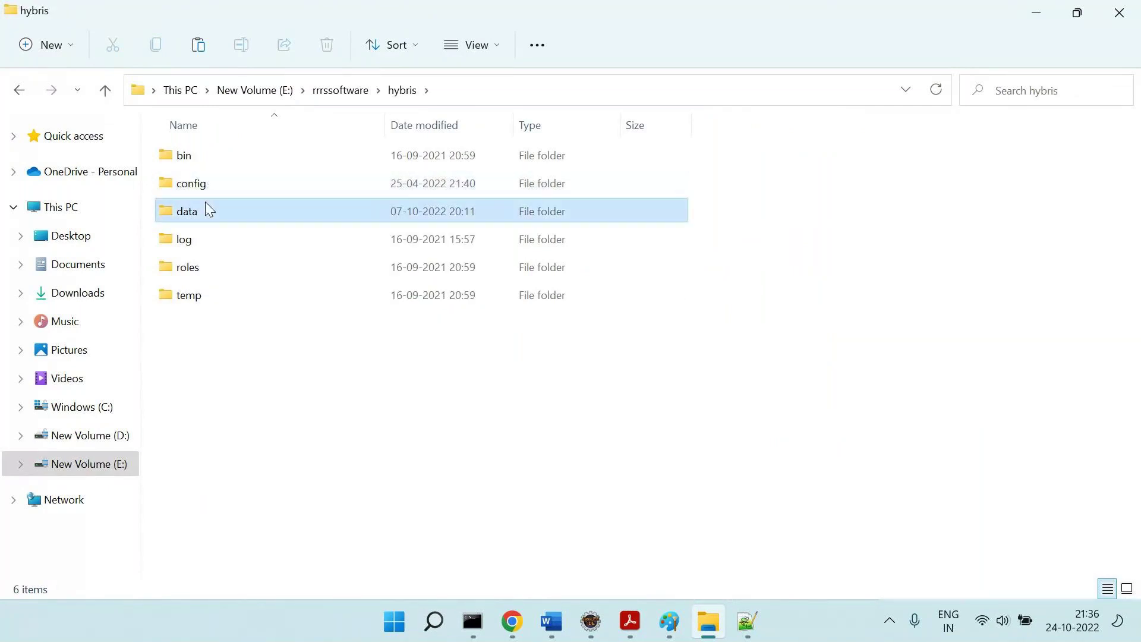
double_click(241, 159)
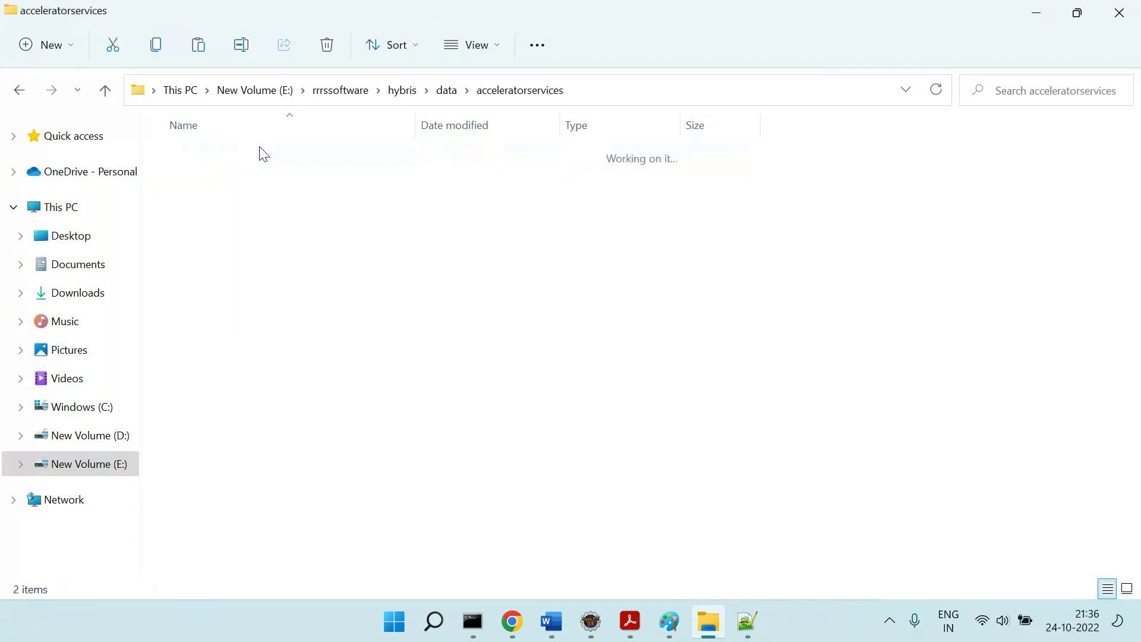
double_click(204, 186)
double_click(201, 189)
double_click(188, 215)
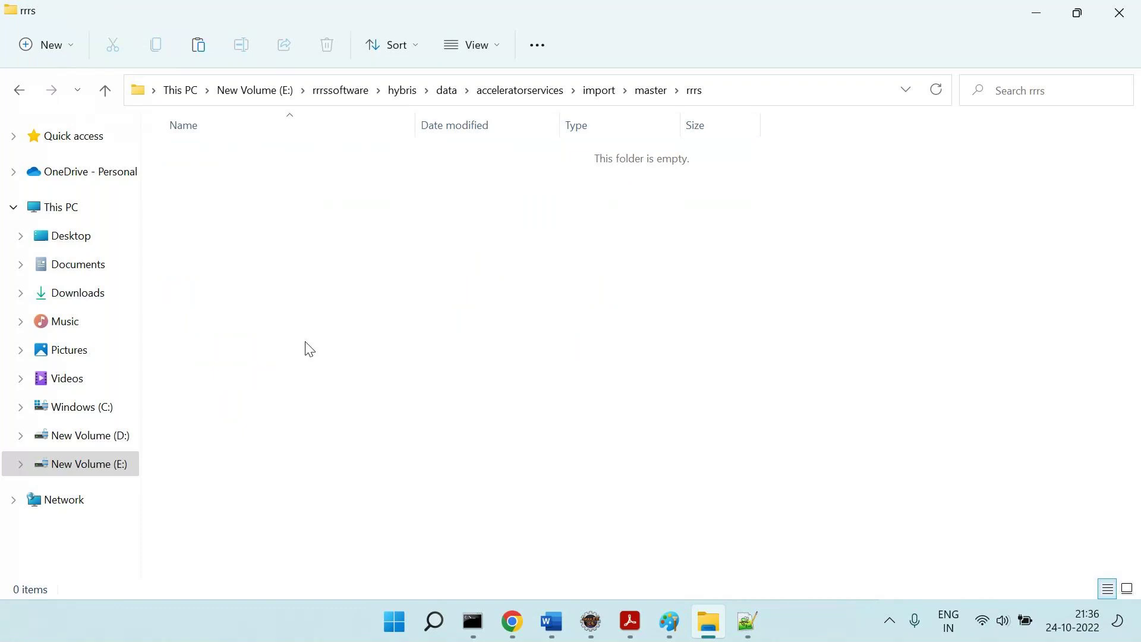
key(ctrl+v)
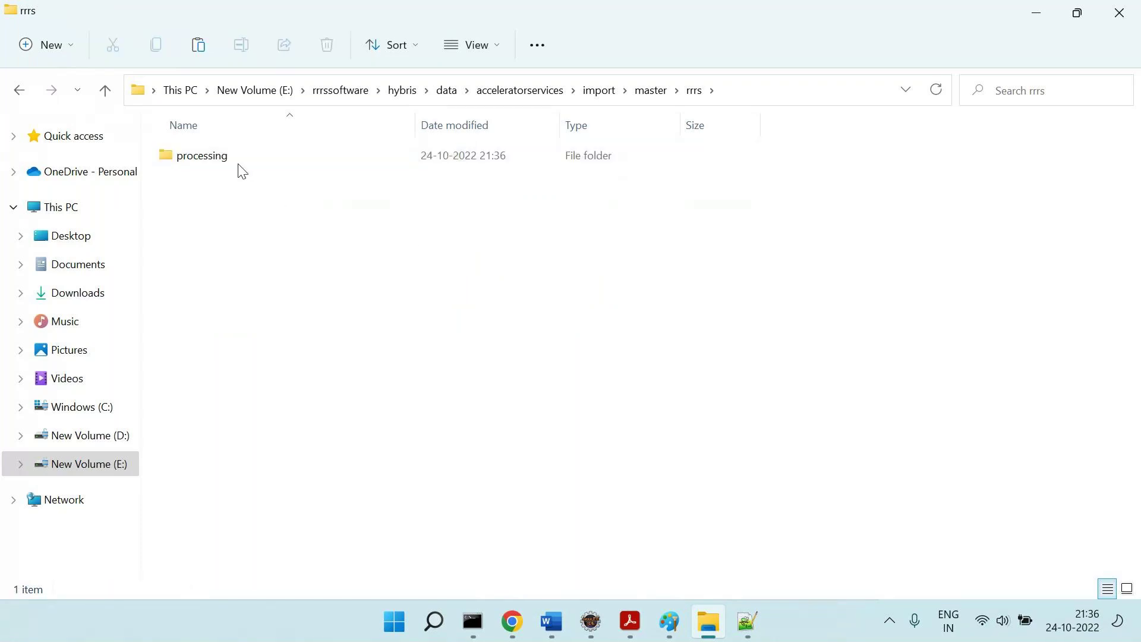
Check the processing and archive folders to find the timestamped processed CSV.
double_click(238, 160)
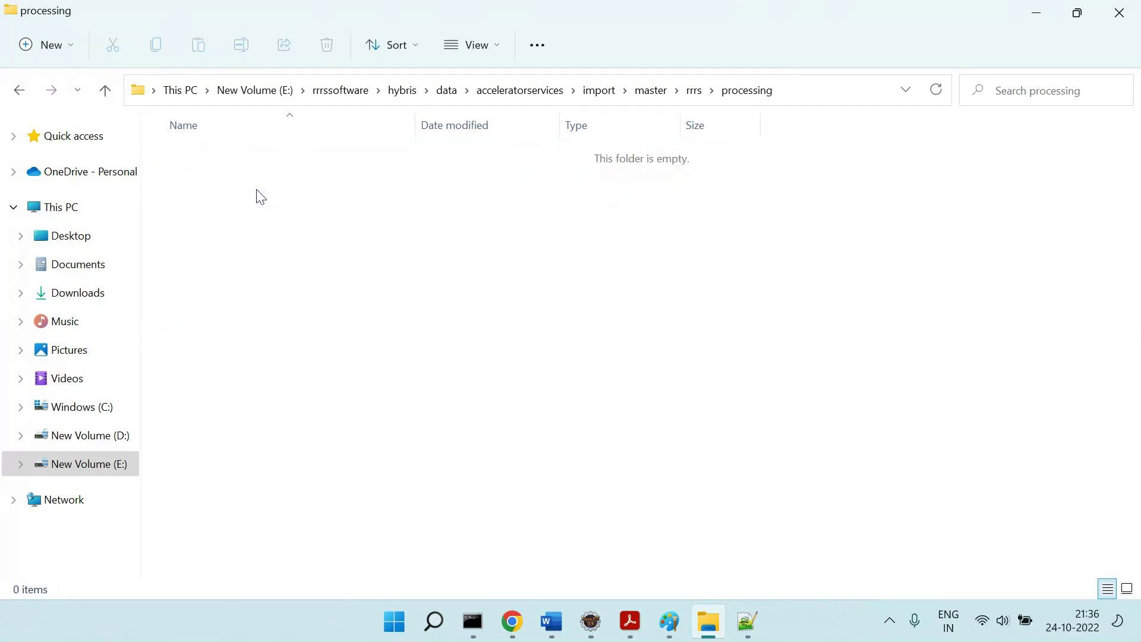
click(693, 90)
click(201, 165)
double_click(201, 160)
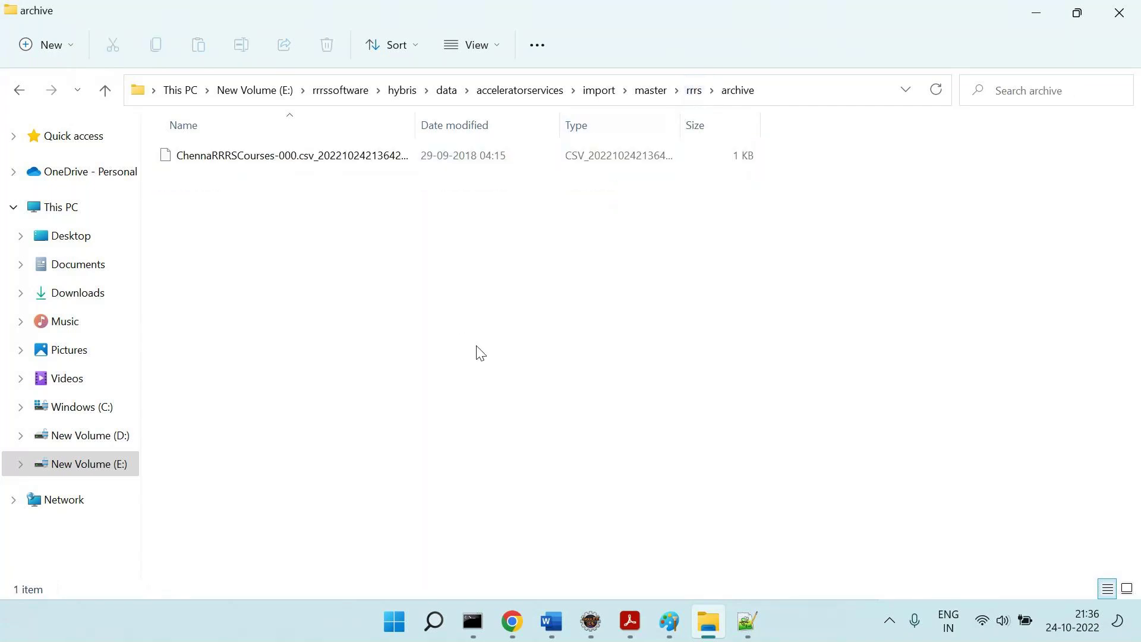
click(673, 606)
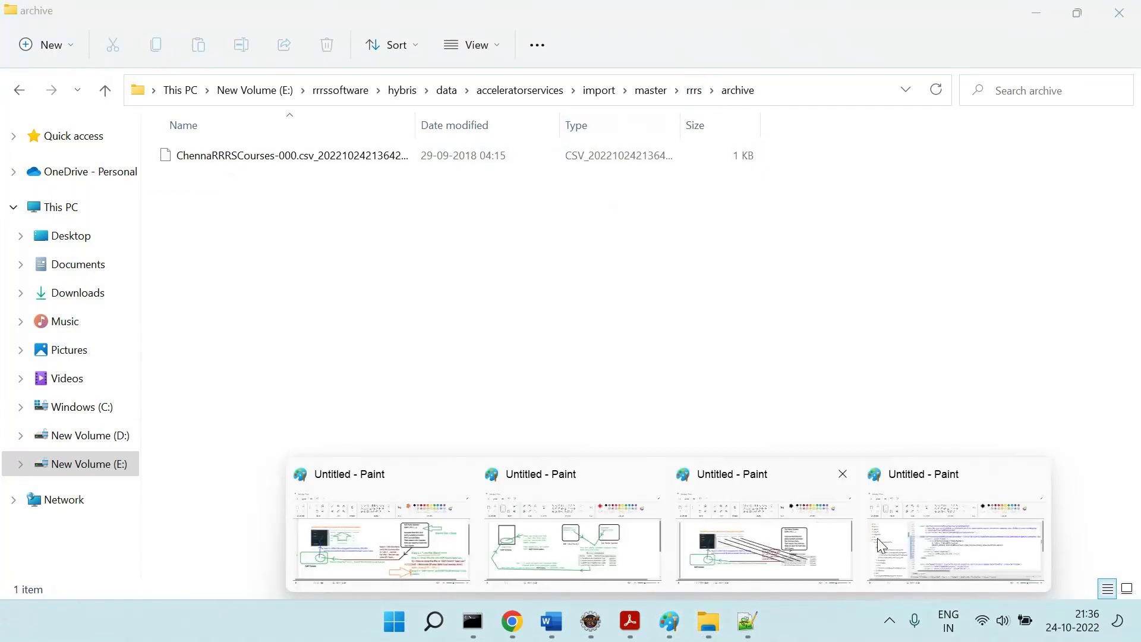
click(960, 543)
key(alt+Tab)
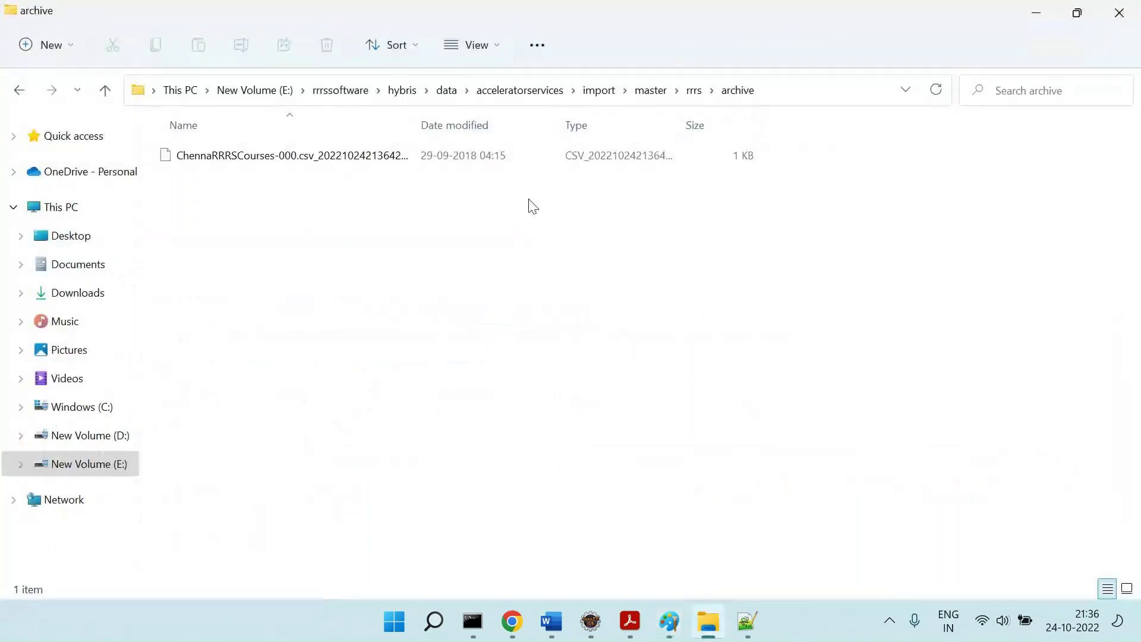
click(511, 621)
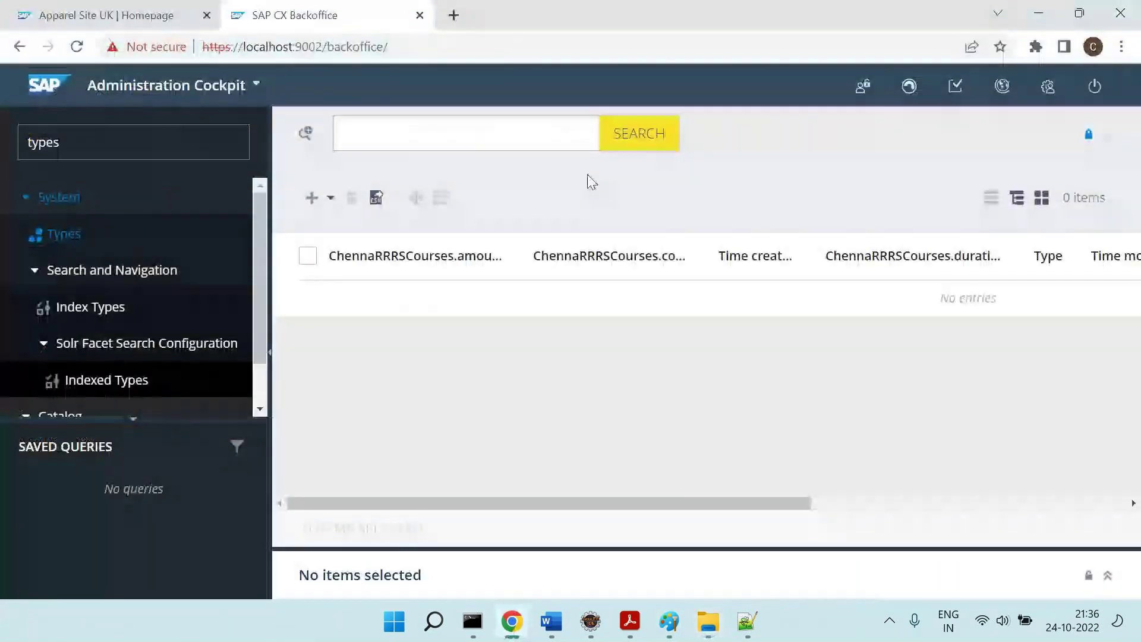
Search ChennaRRRSCourses in Backoffice to confirm courses 1001 and 1002 were imported.
click(665, 148)
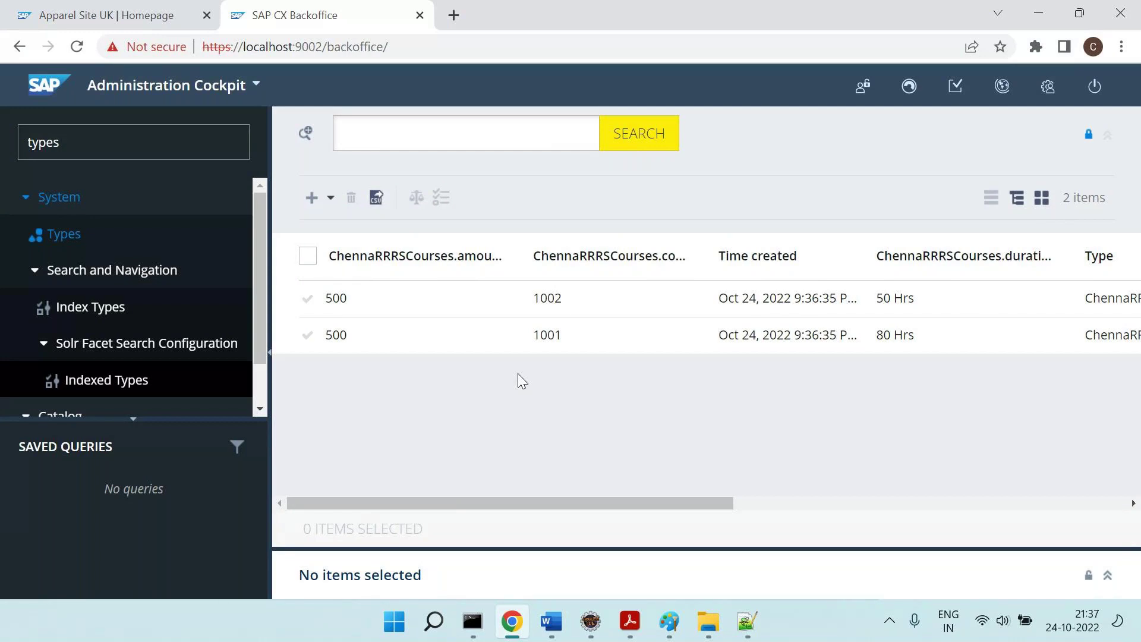
click(746, 623)
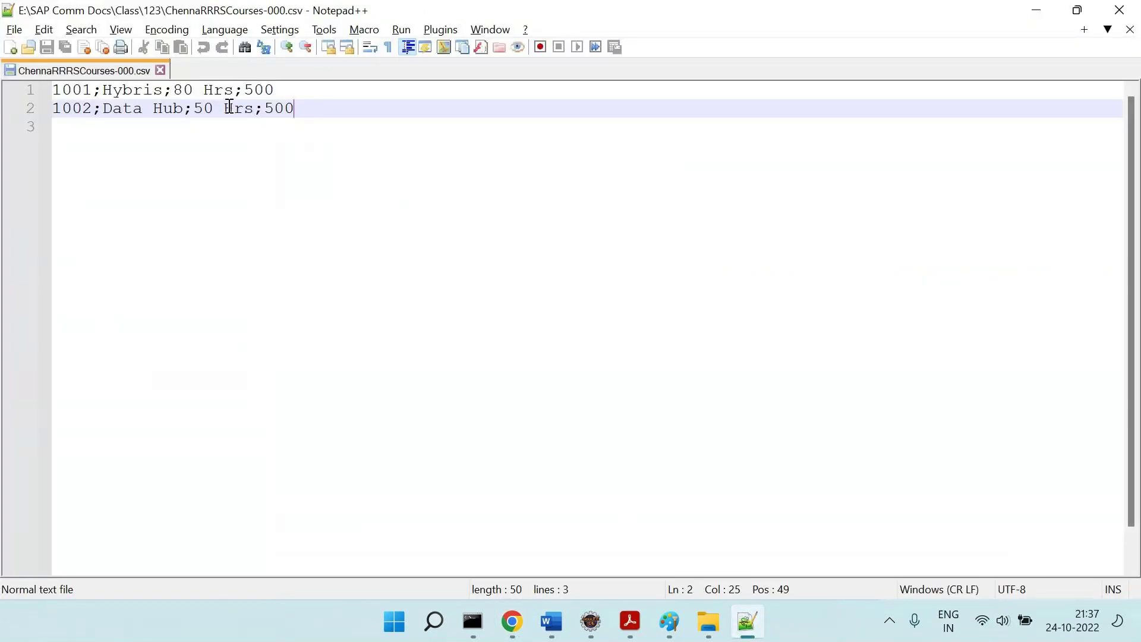
Rename the CSV courses to 'SAP Comm Fun' and 'SAP Comm Tech' and save the file.
double_click(331, 13)
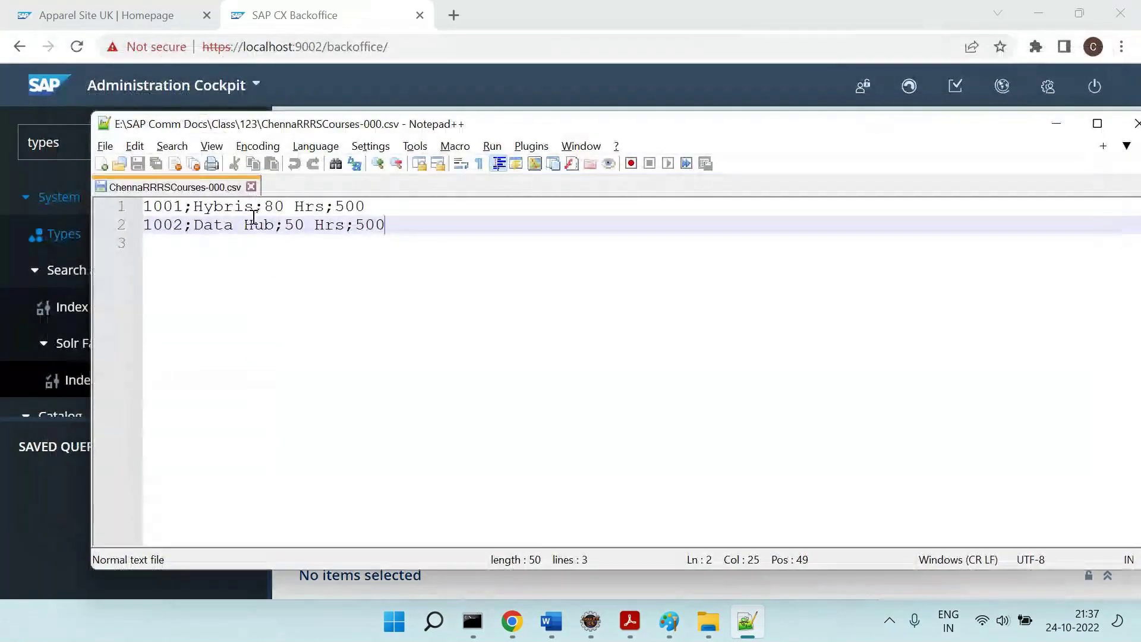
click(254, 210)
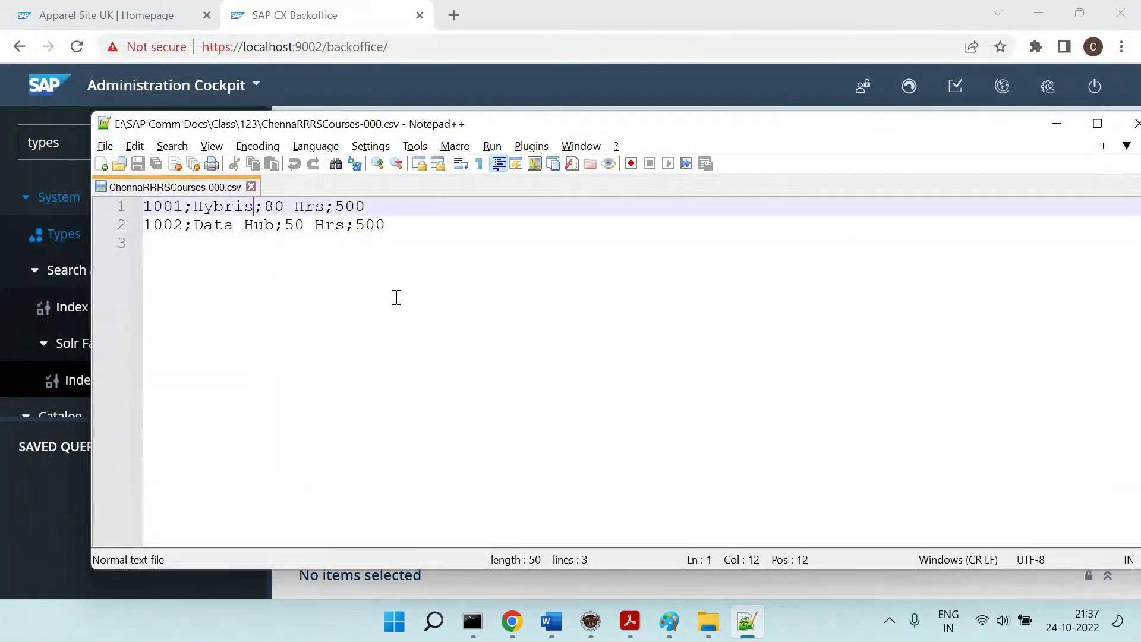
key(BackSpace)
key(BackSpace)
key(BackSpace)
key(BackSpace)
key(BackSpace)
key(BackSpace)
key(BackSpace)
text(;SAP Comm)
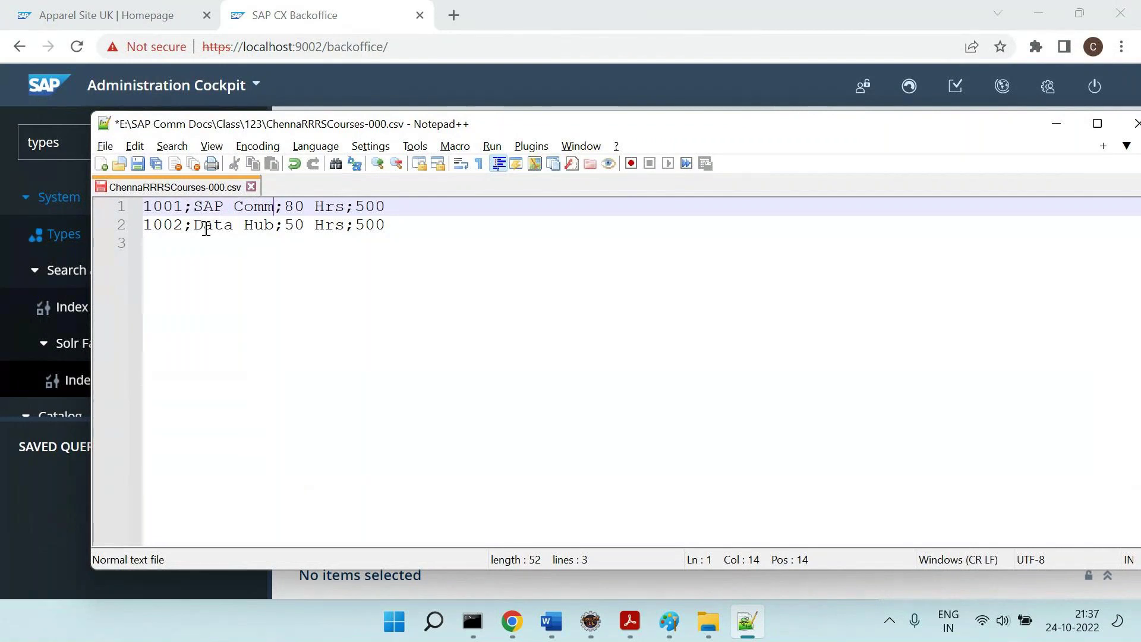
drag(198, 226, 277, 227)
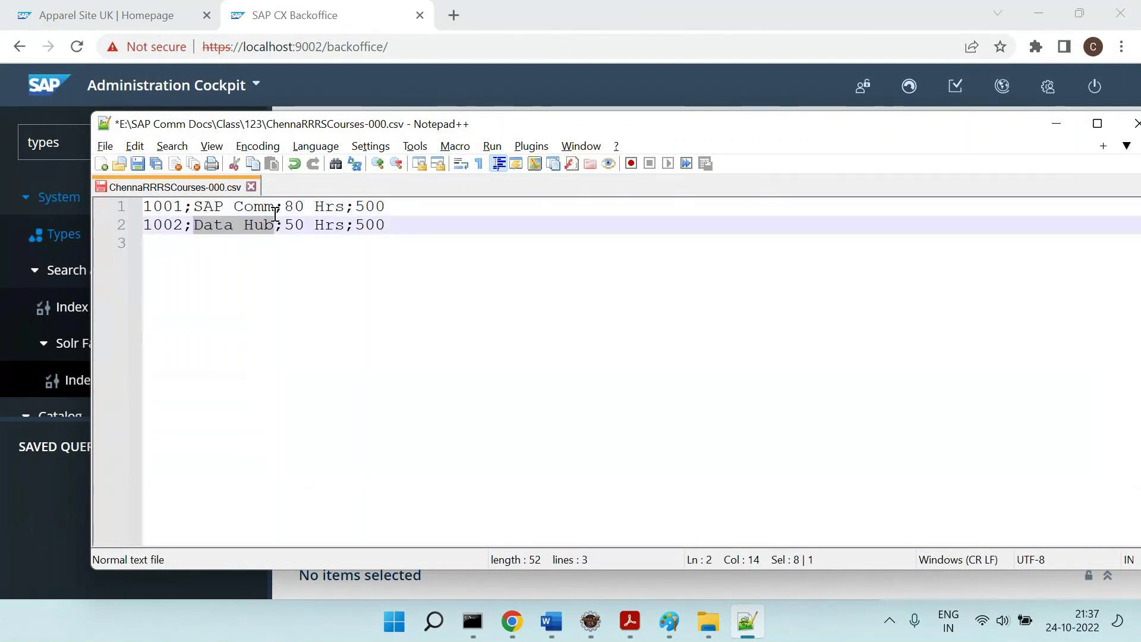
click(276, 208)
text(Fun)
drag(195, 226, 280, 228)
text(SAP Comm Tech)
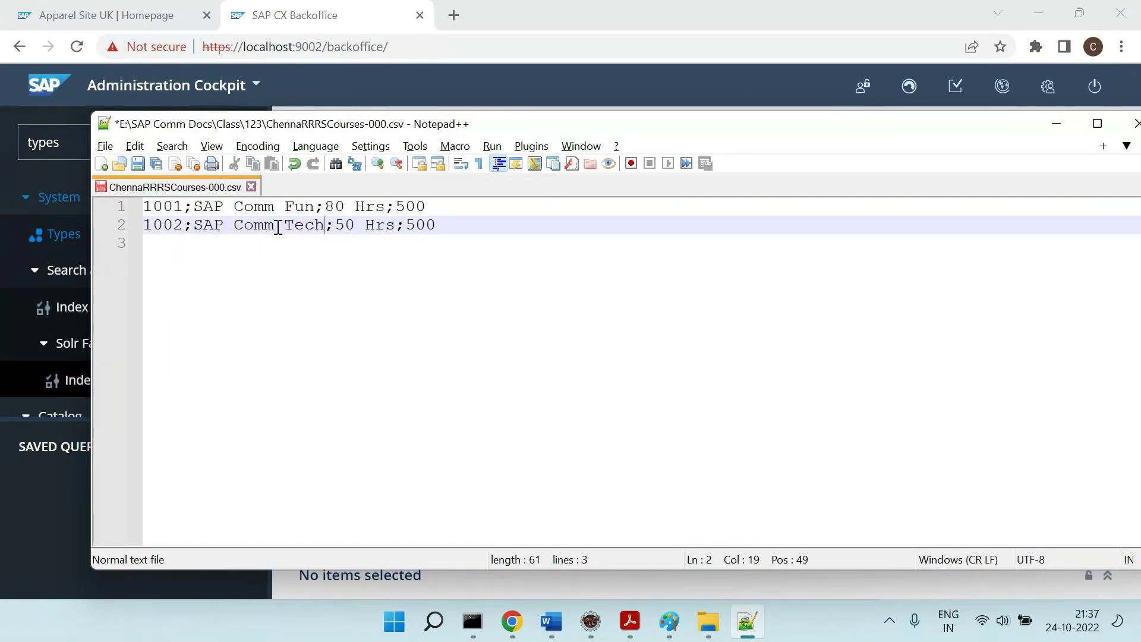
key(ctrl+s)
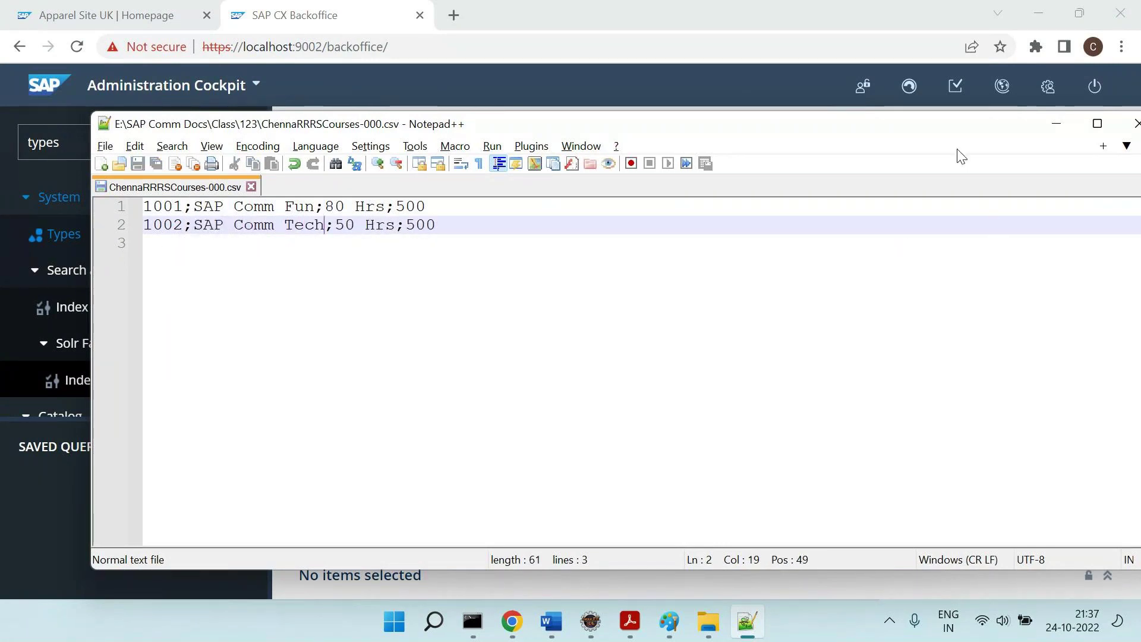
Close the course CSV and Notepad++, bringing the archive folder window forward.
drag(955, 132, 798, 148)
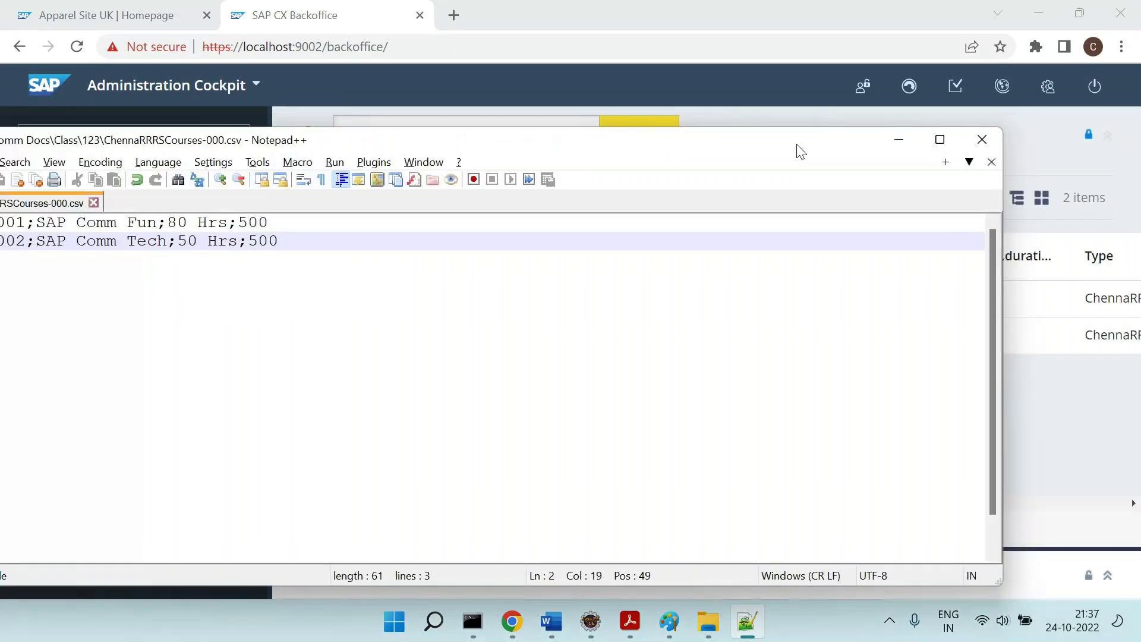
click(93, 203)
click(982, 140)
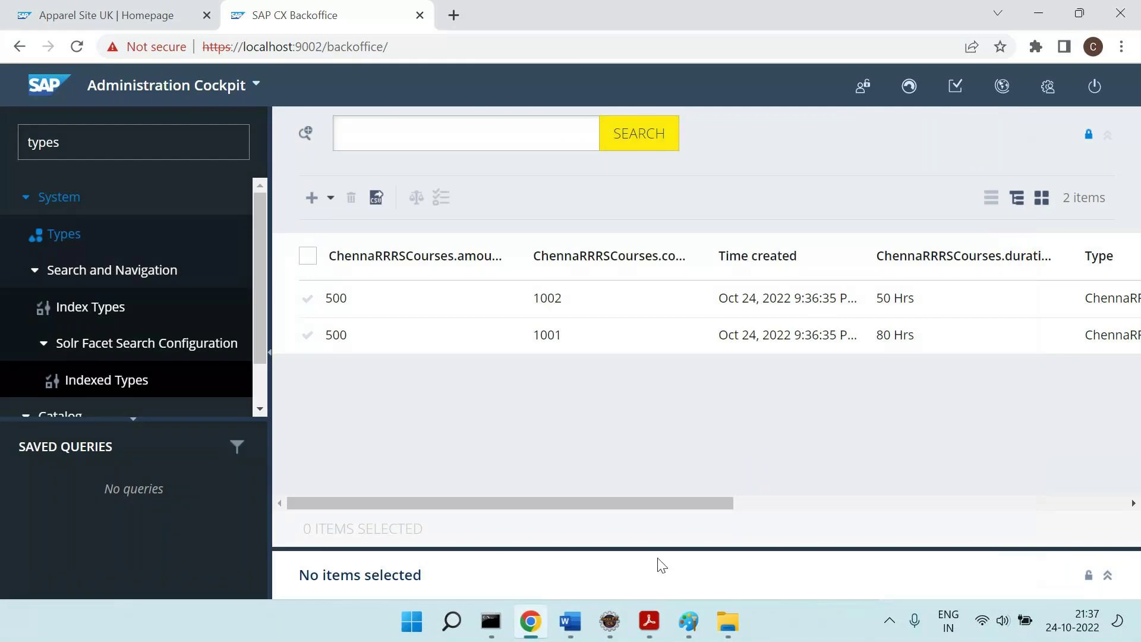
click(727, 621)
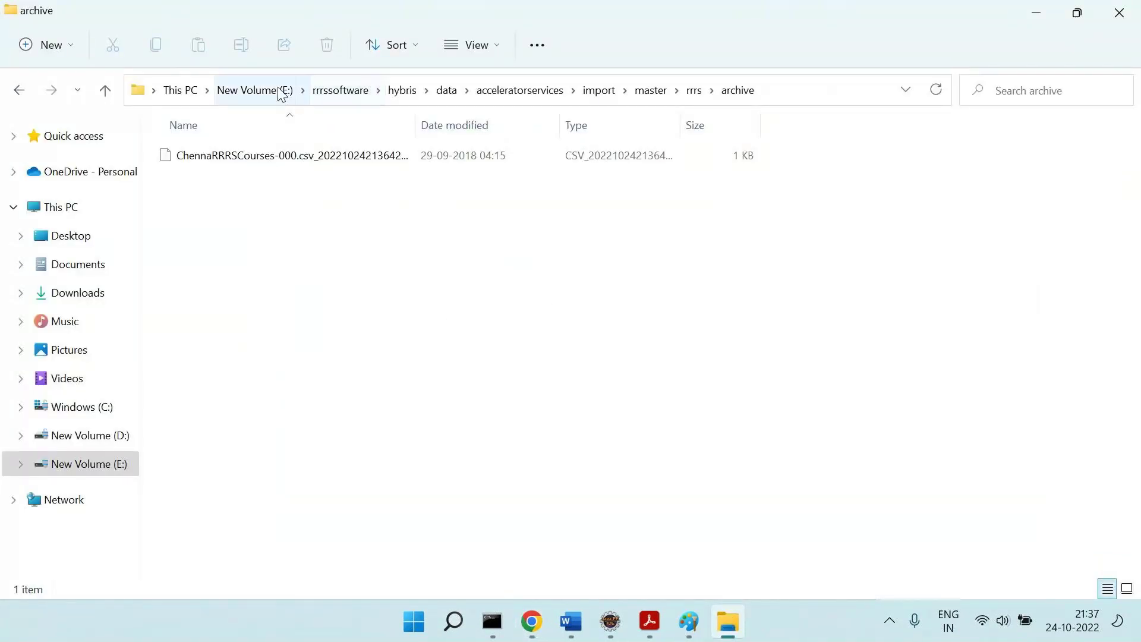
Under Step 5, note 'Today === We dropped & success' and 'Tomorrow == Data is modified & dropping'.
click(285, 92)
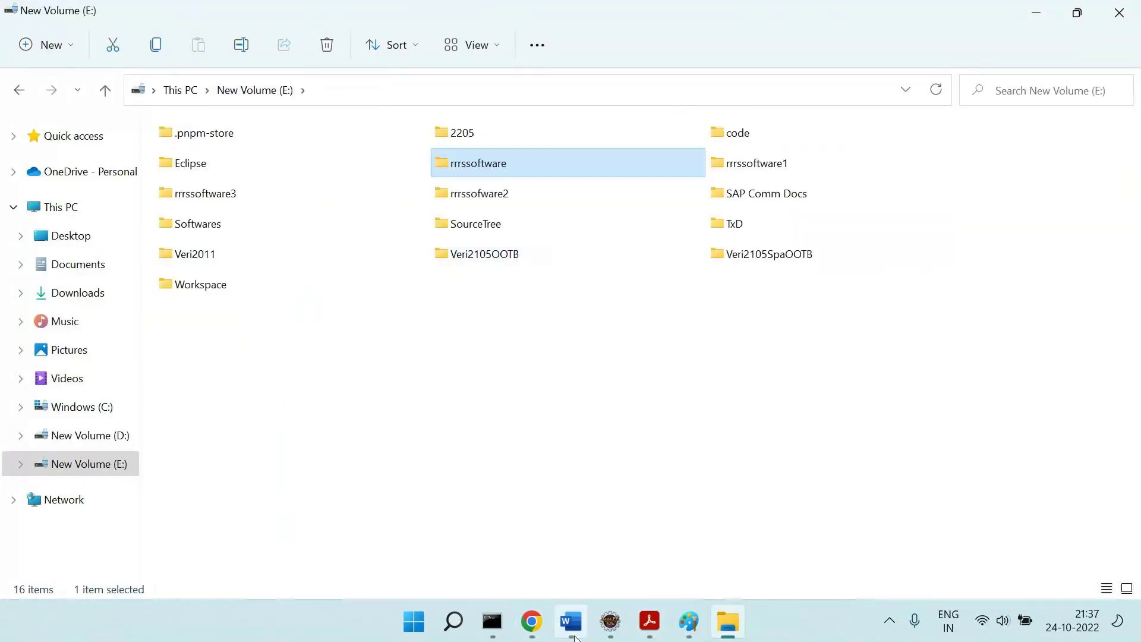
click(571, 621)
scroll(285, 280, down, 2)
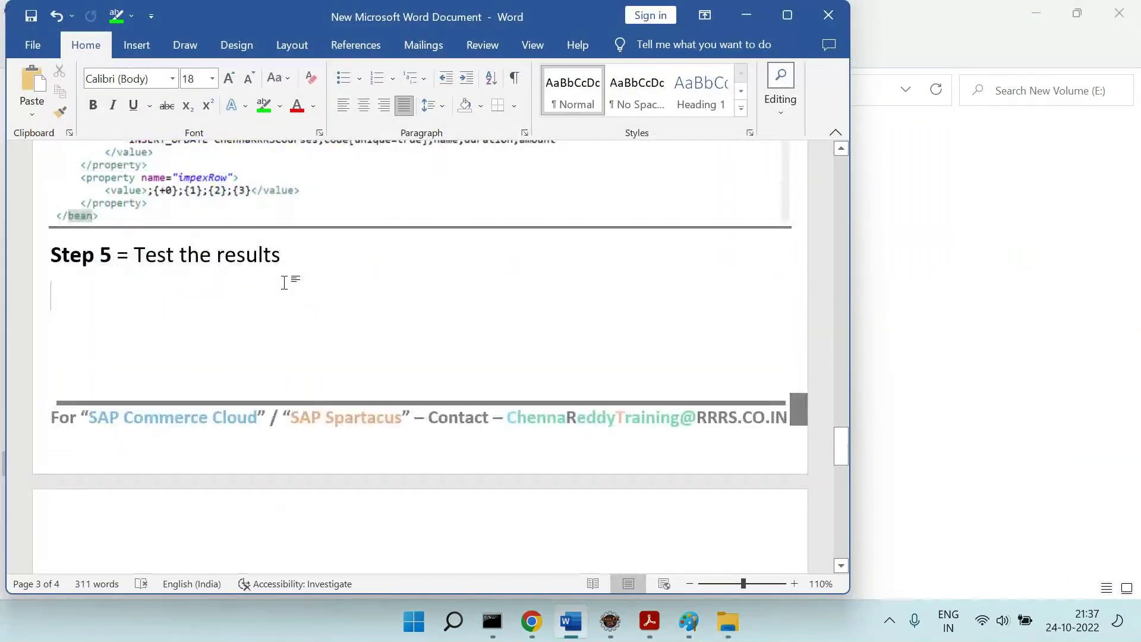
text(Today === We droped)
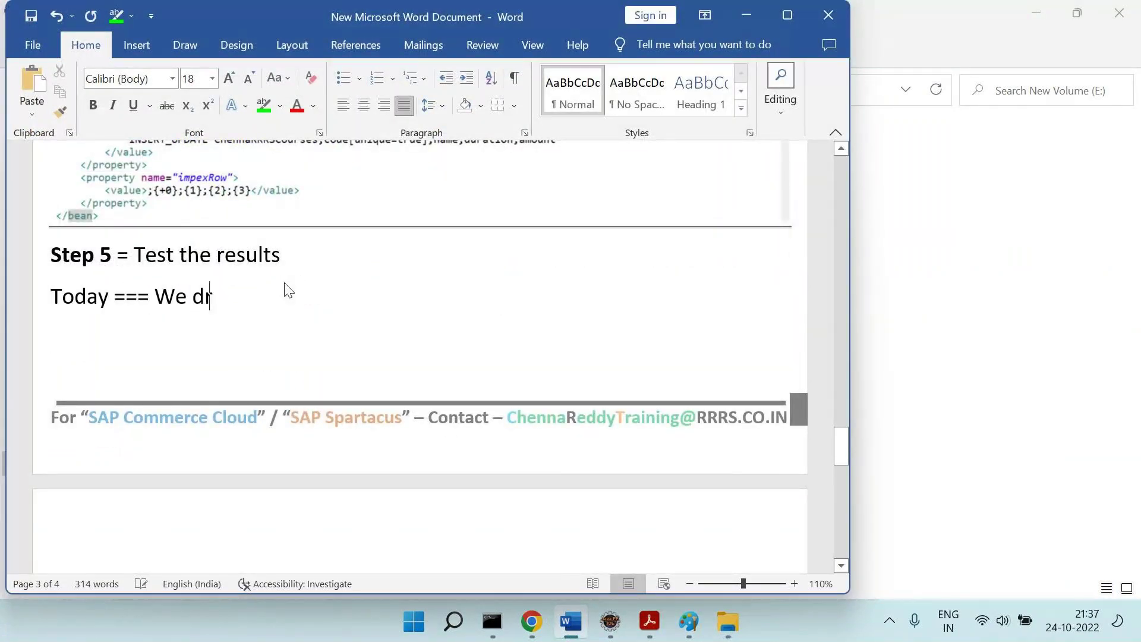
key(BackSpace)
key(BackSpace)
key(BackSpace)
key(BackSpace)
key(BackSpace)
key(BackSpace)
text(opped & success)
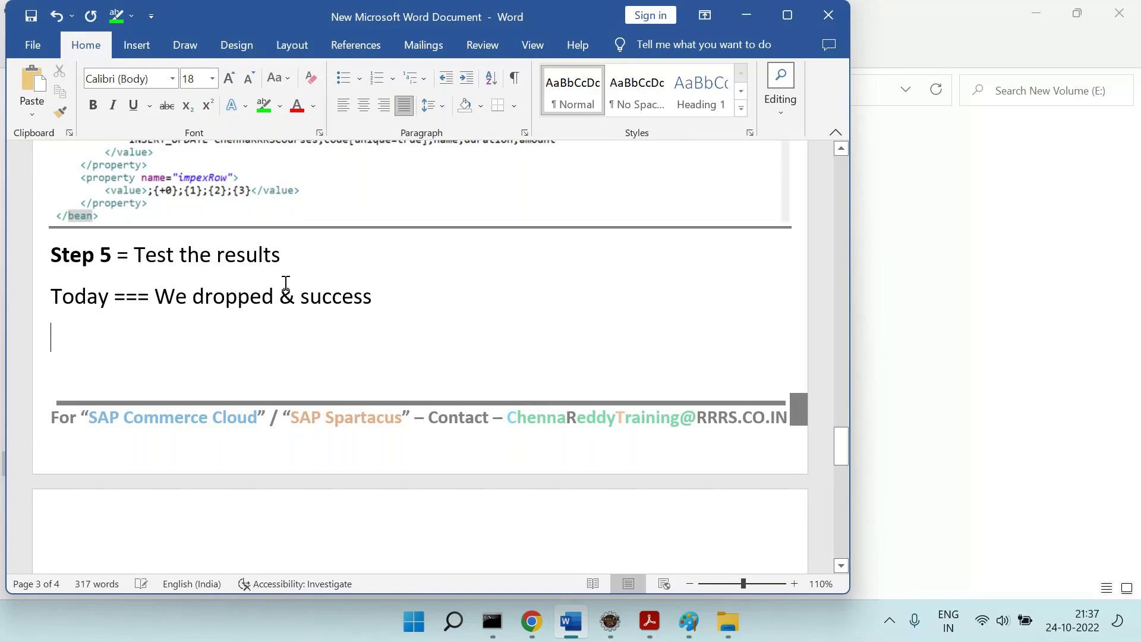
text(Tomororw)
key(BackSpace)
key(BackSpace)
key(BackSpace)
key(BackSpace)
text(rrow )
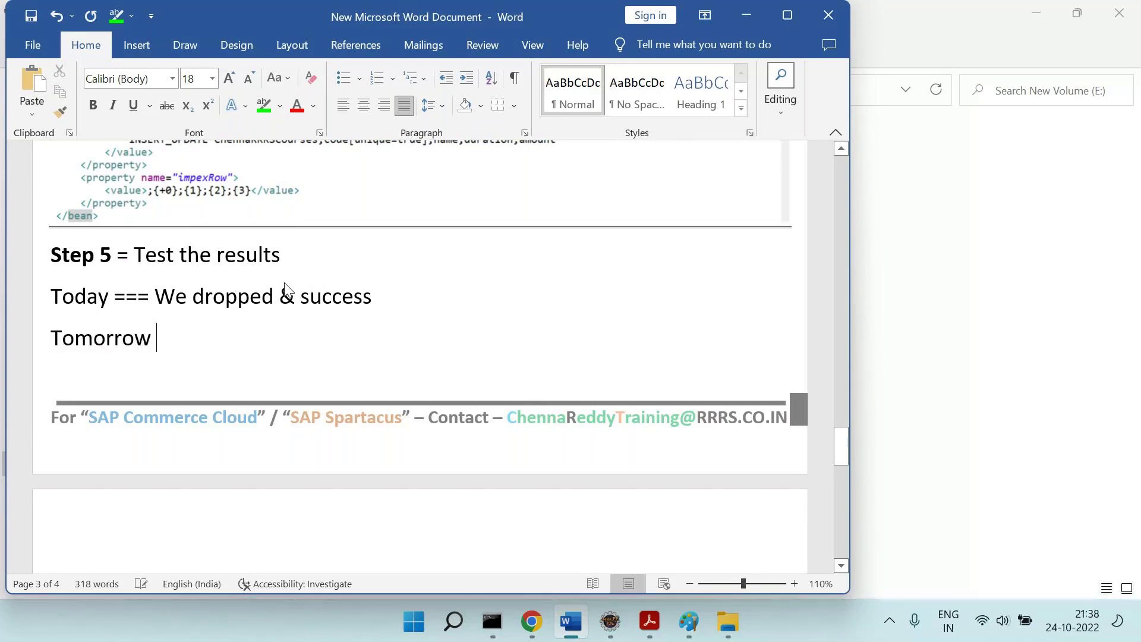
text(== Data is mo)
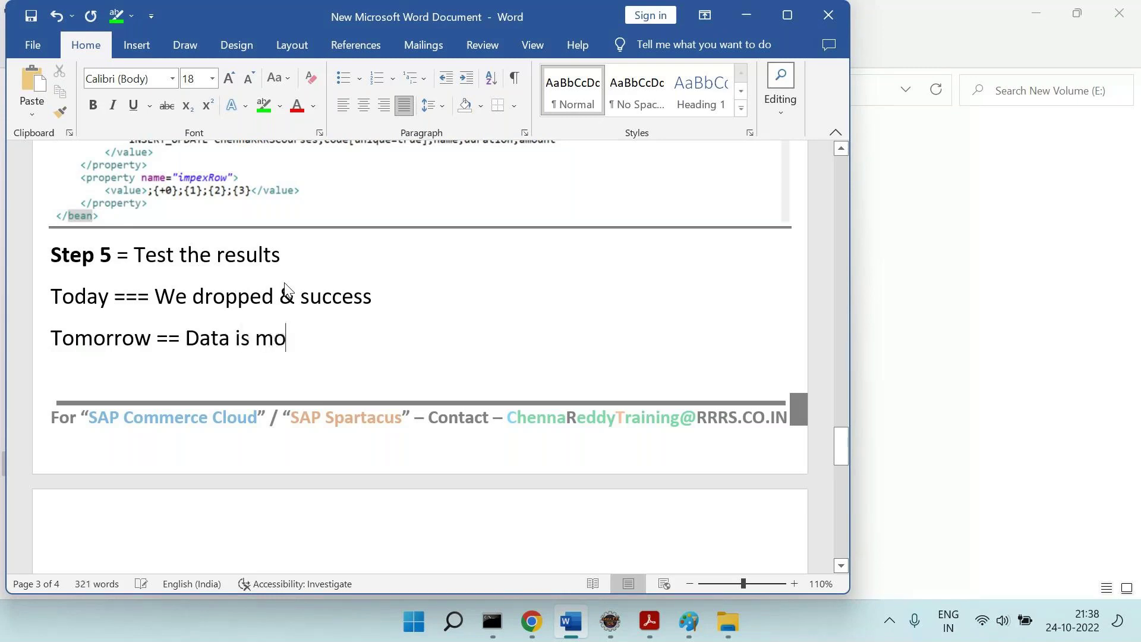
text(dified & dropping)
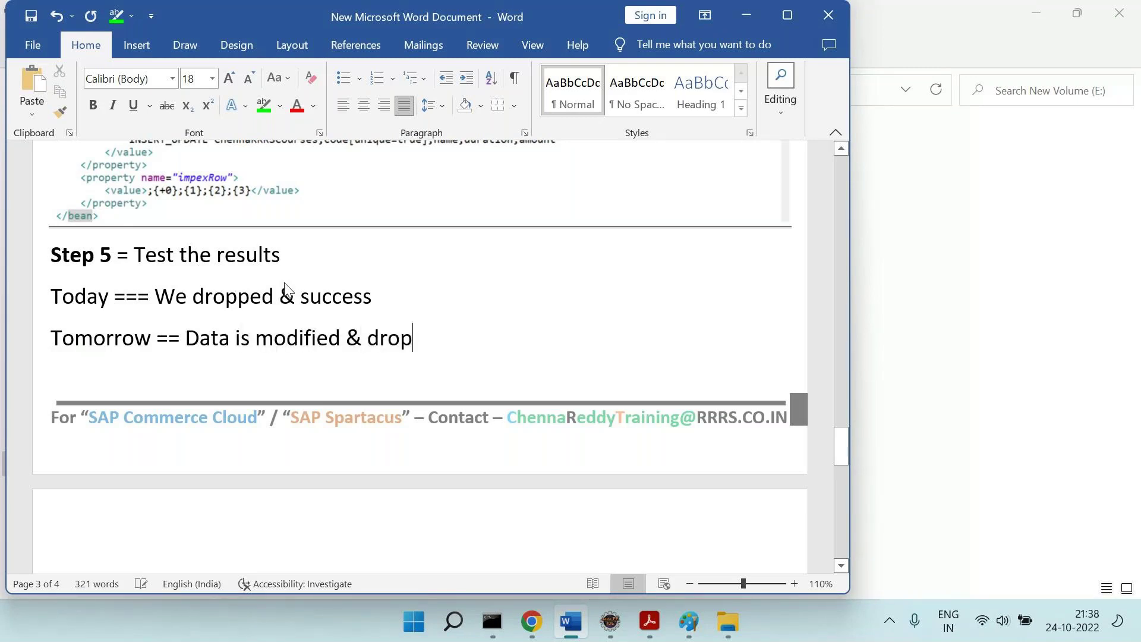
key(Return)
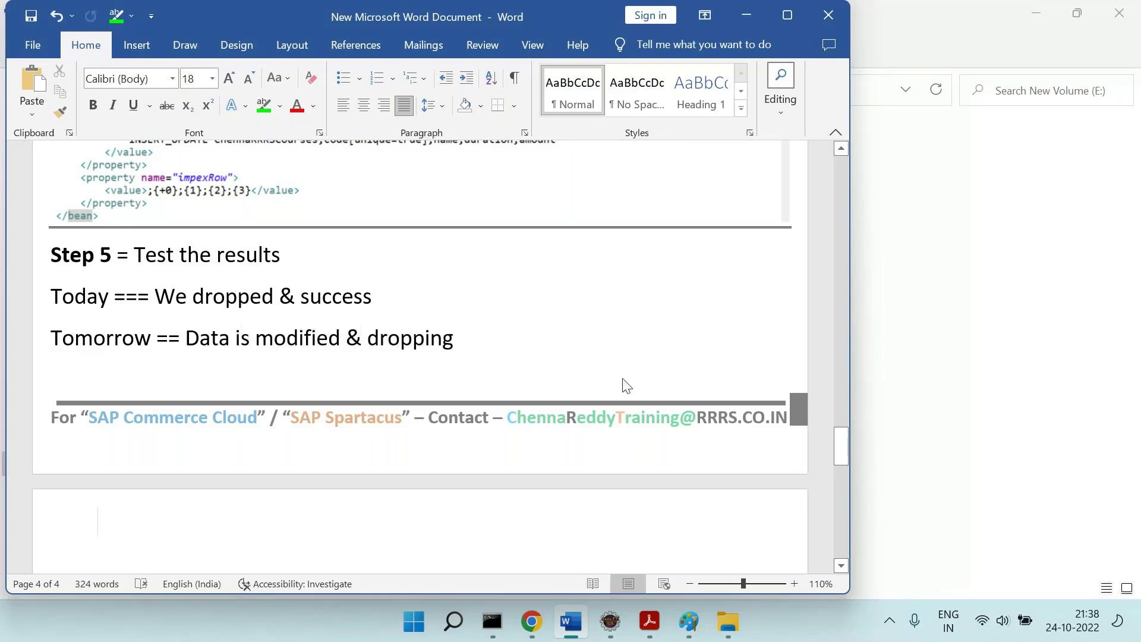
Select ChennaRRRSCourses-000 in the SAP Comm Docs > Class > 123 folder.
click(728, 622)
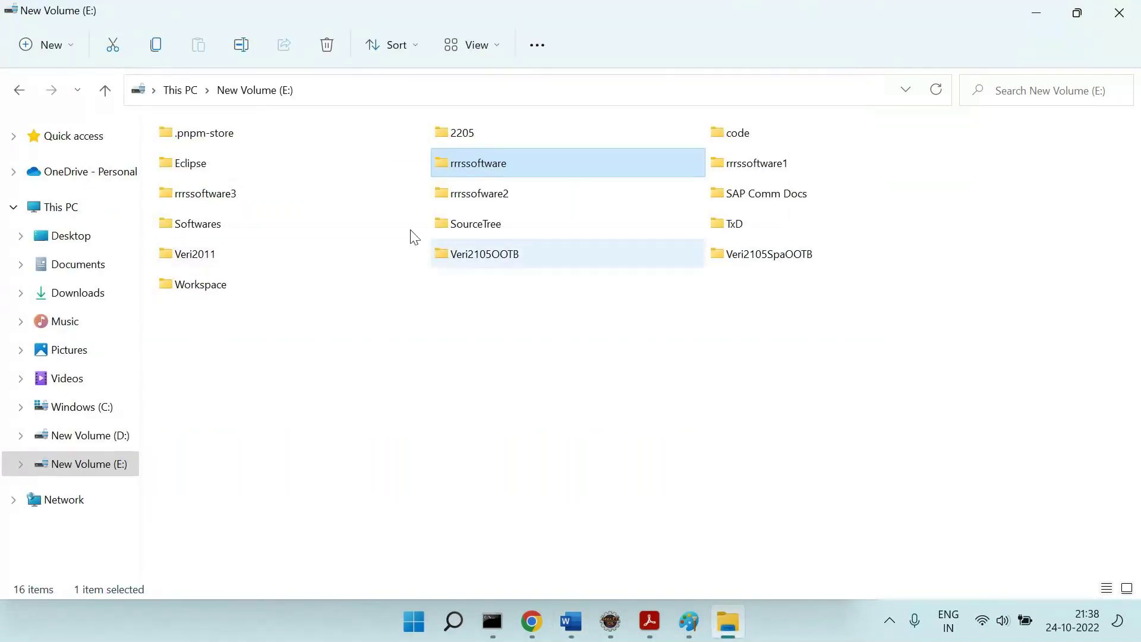
double_click(722, 201)
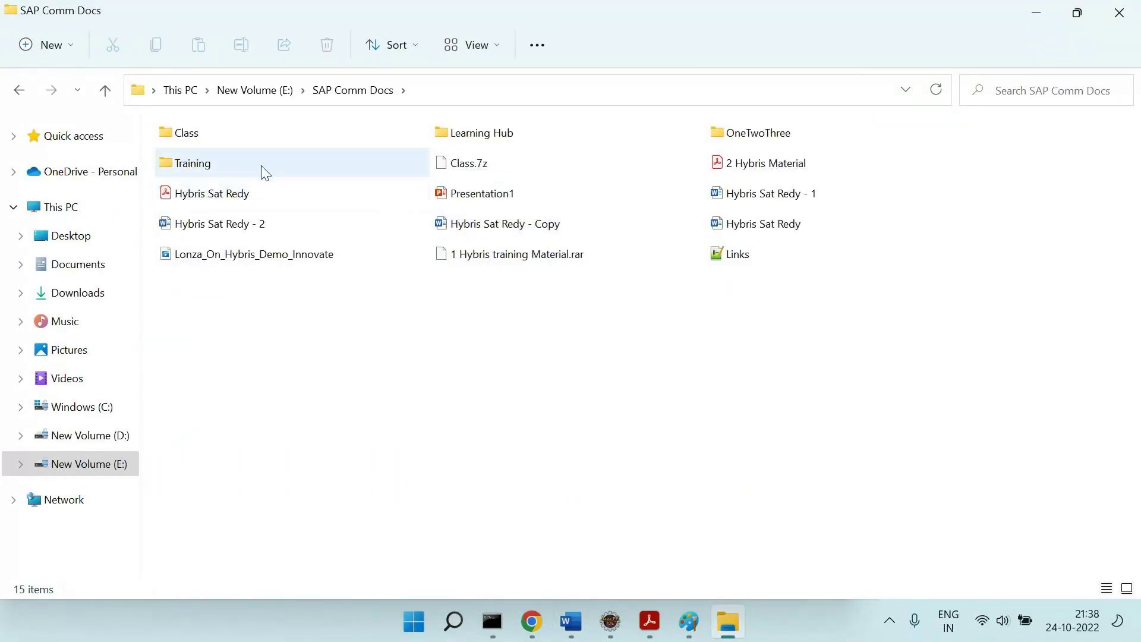
double_click(220, 138)
double_click(223, 146)
scroll(389, 446, down, 10)
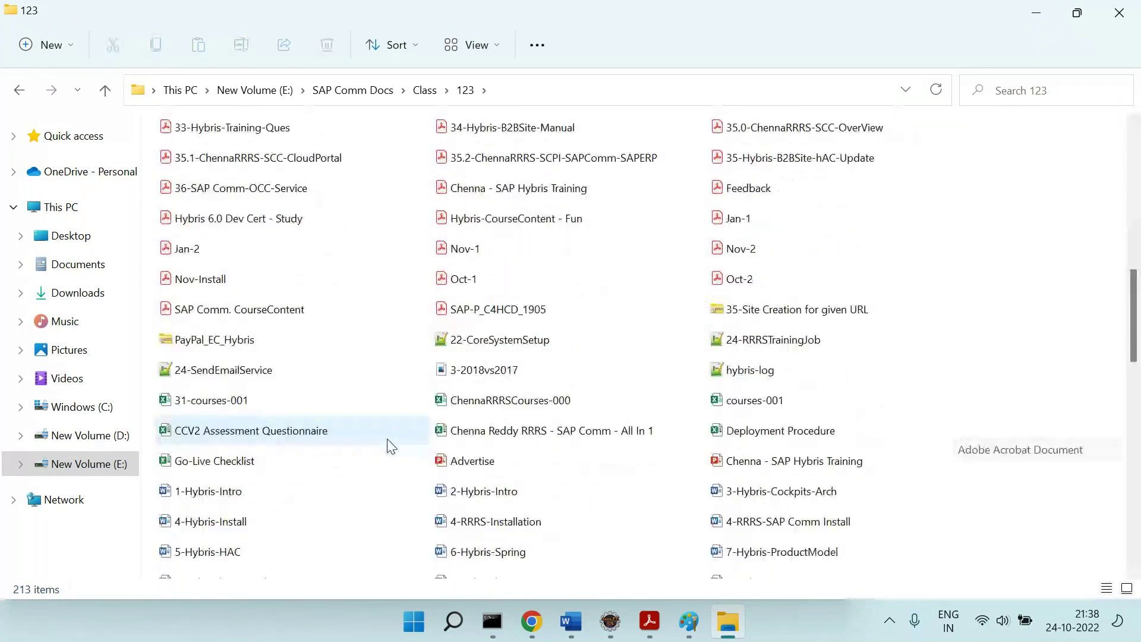
scroll(389, 446, down, 1)
click(501, 350)
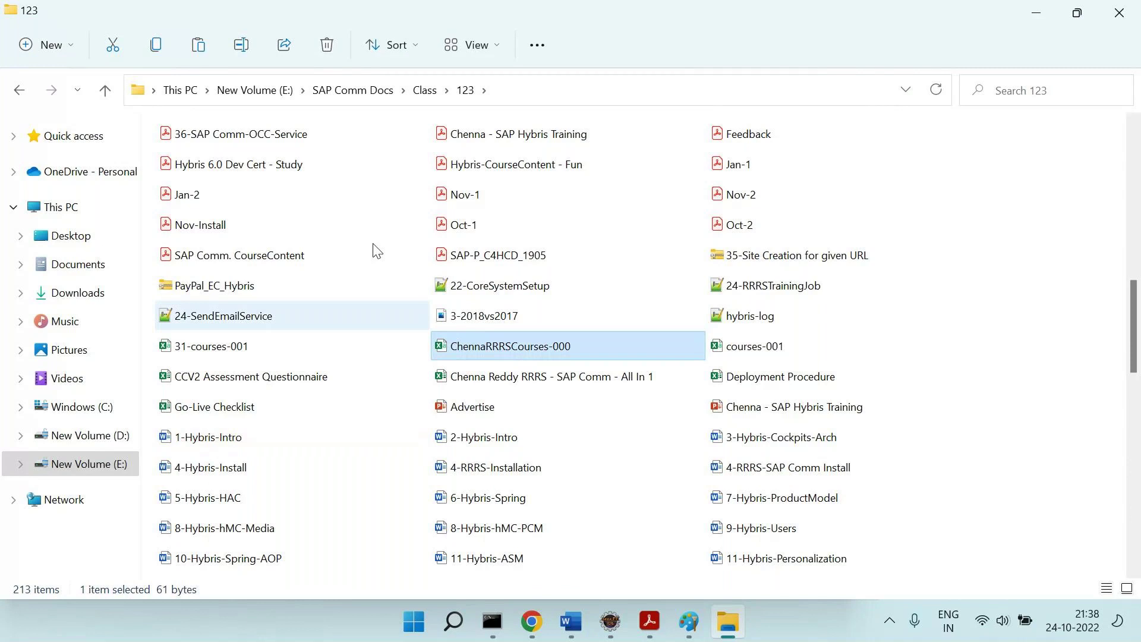
Paste the file into the rrrs hot folder under hybris\data\acceleratorservices\import\master.
click(303, 90)
click(345, 148)
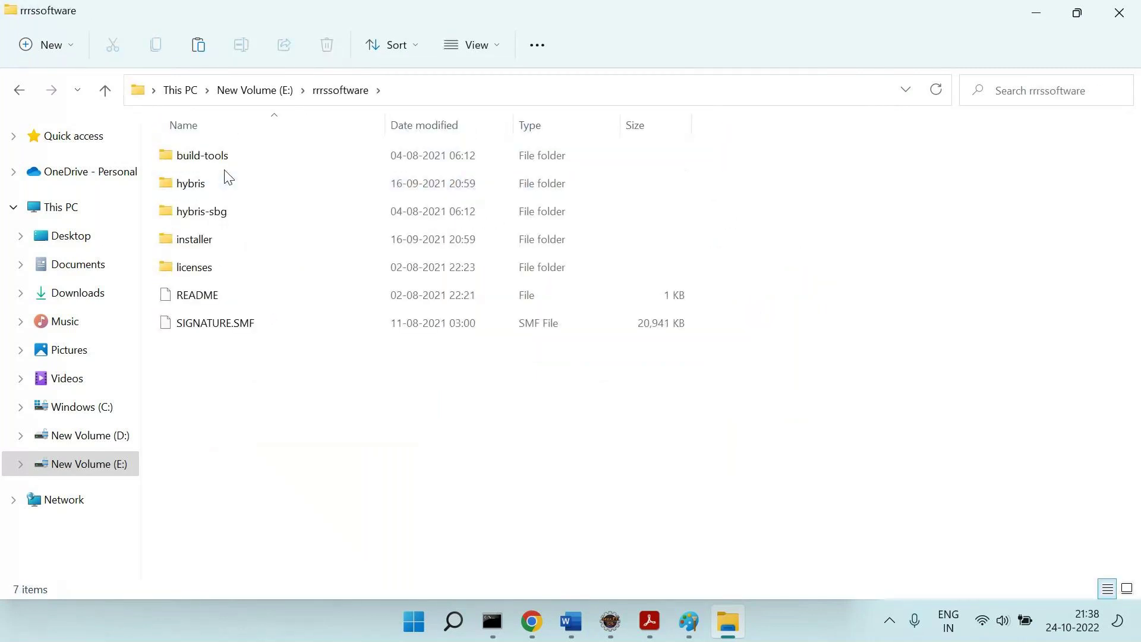
double_click(196, 183)
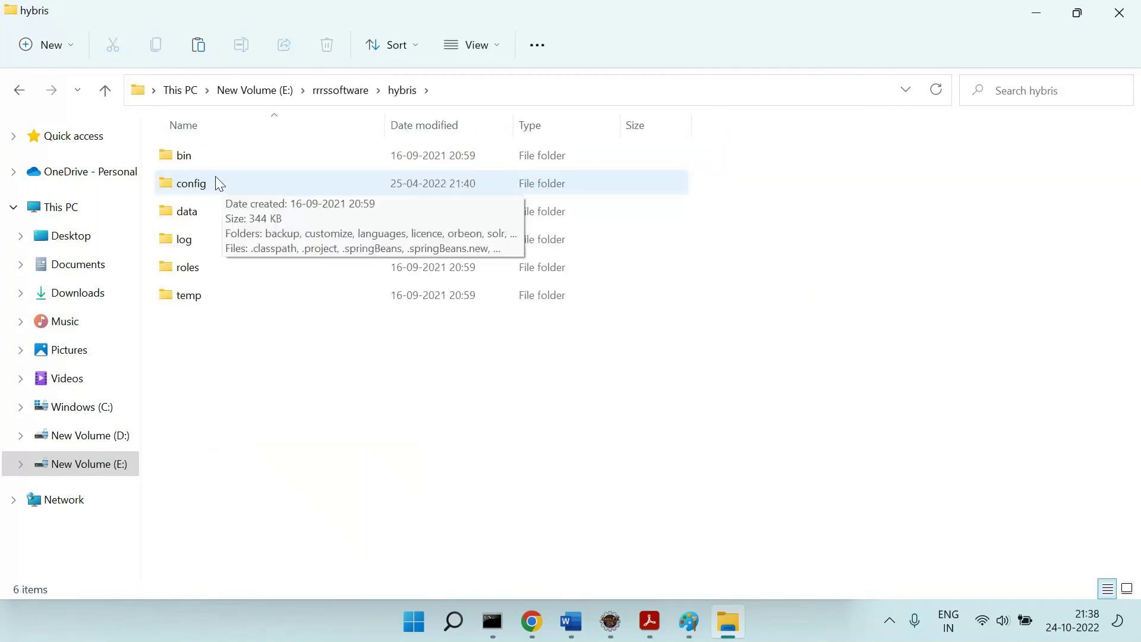
double_click(204, 203)
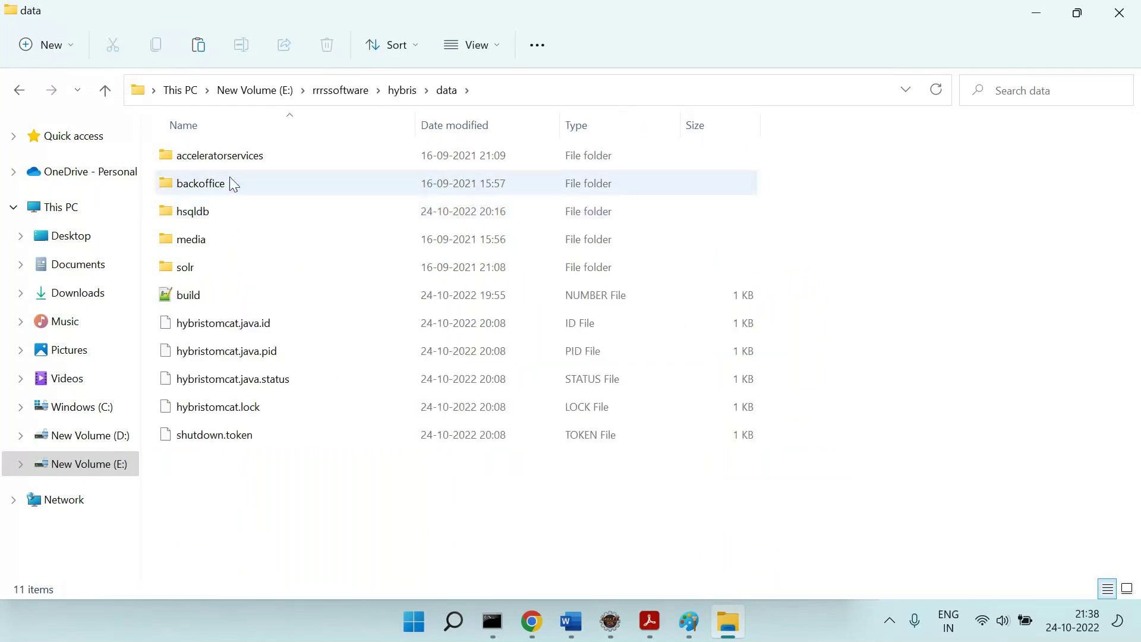
double_click(278, 157)
double_click(192, 186)
double_click(200, 188)
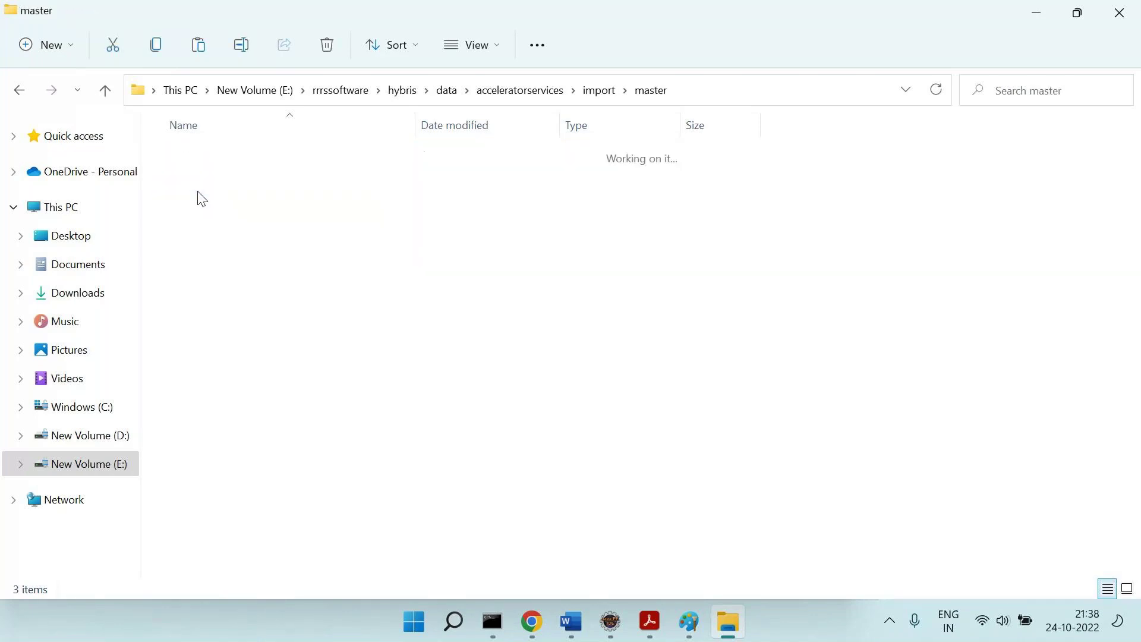
double_click(206, 212)
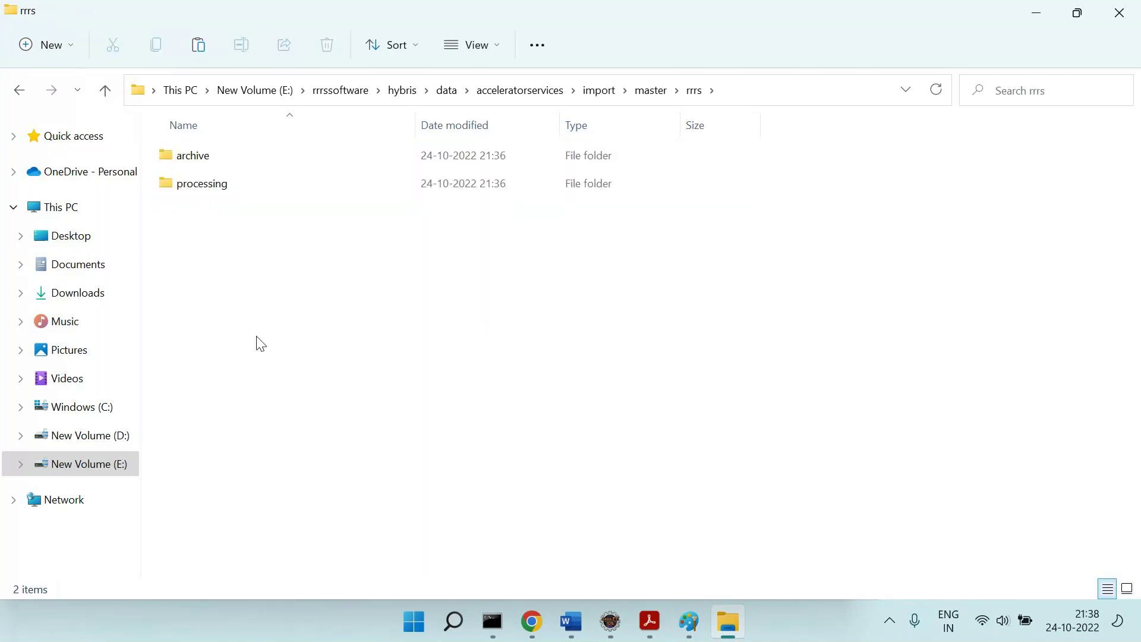
key(ctrl+v)
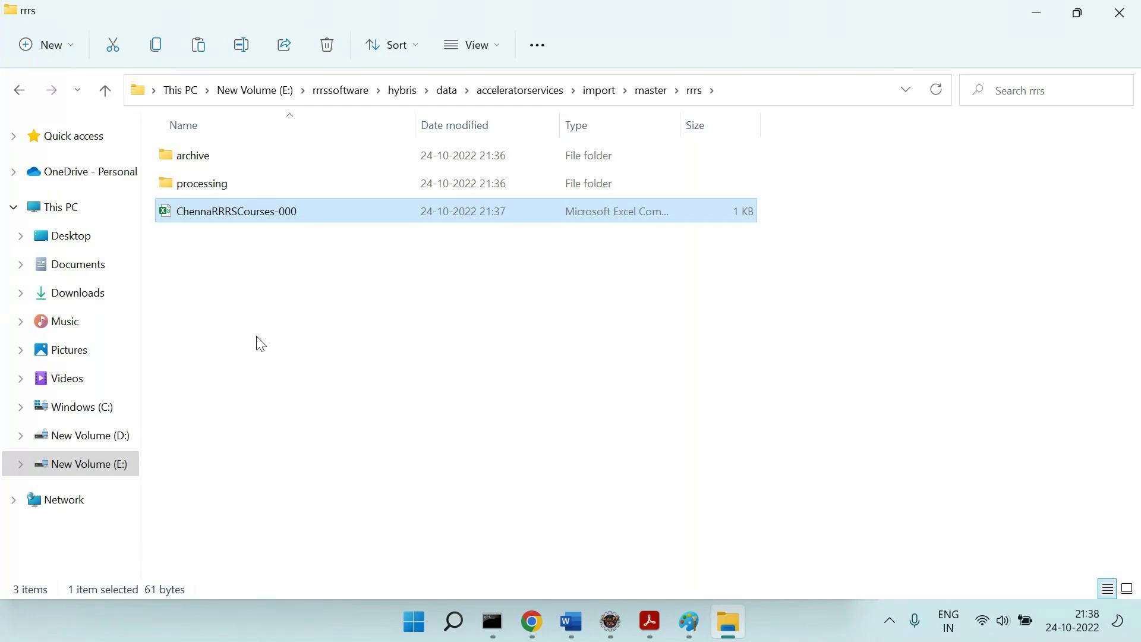
In Word, type 'Not picking for processing.' and begin a 'why? ===' line.
click(588, 601)
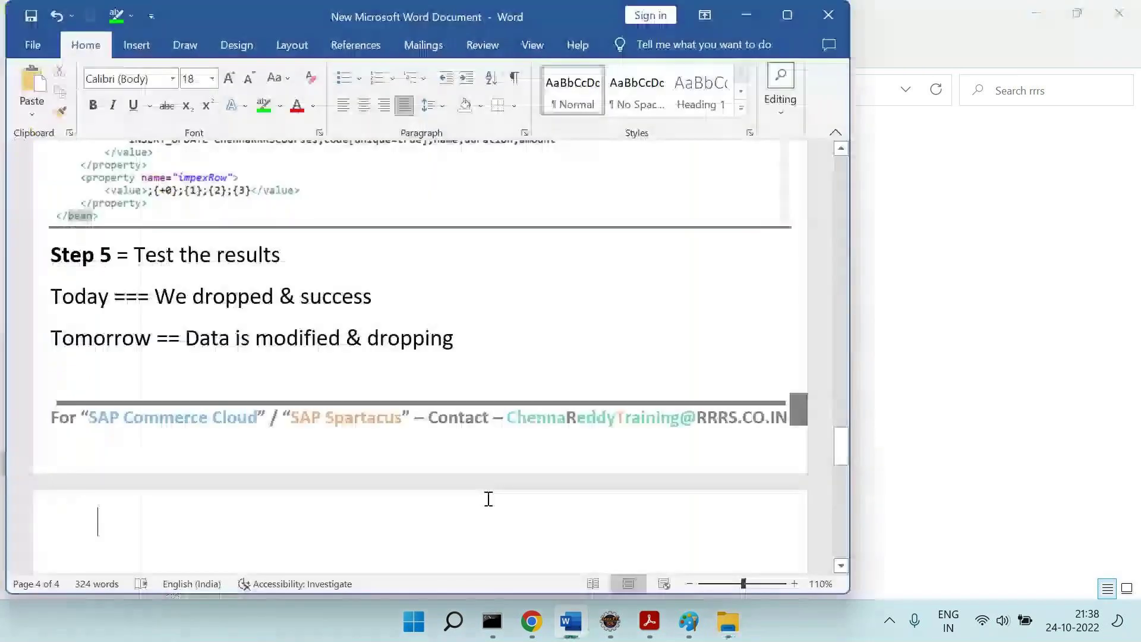
text(Not pi)
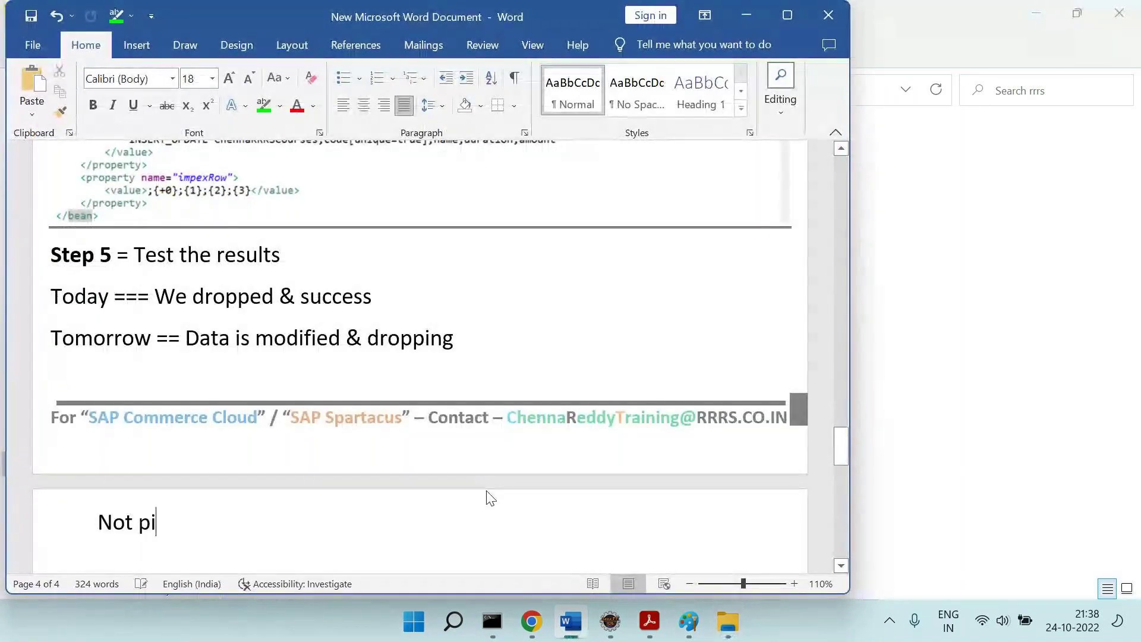
text(cking for processing)
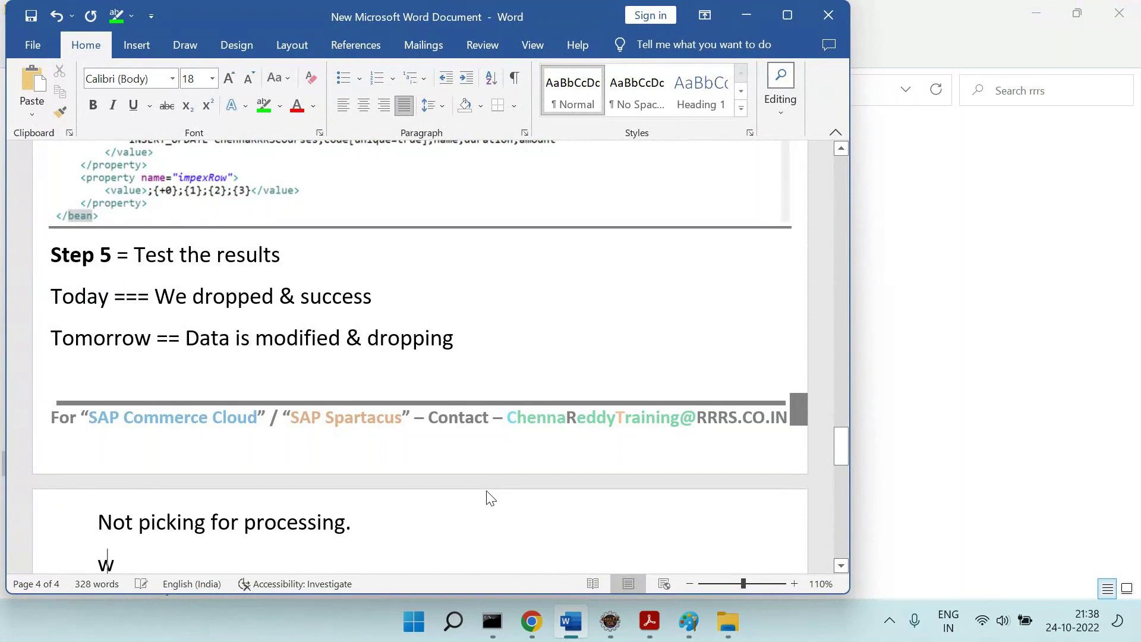
text(.)
key(Return)
text(why? ===)
scroll(489, 498, down, 3)
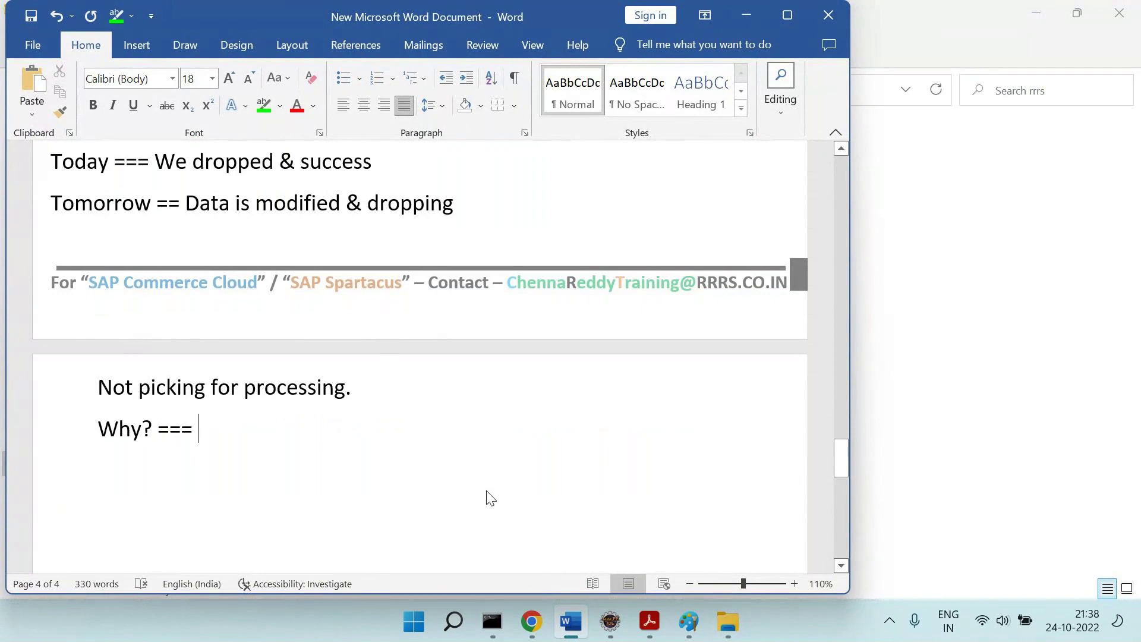
Finish the explanation: 'Whenever you drop ... It should have unique name.'.
text(Whene)
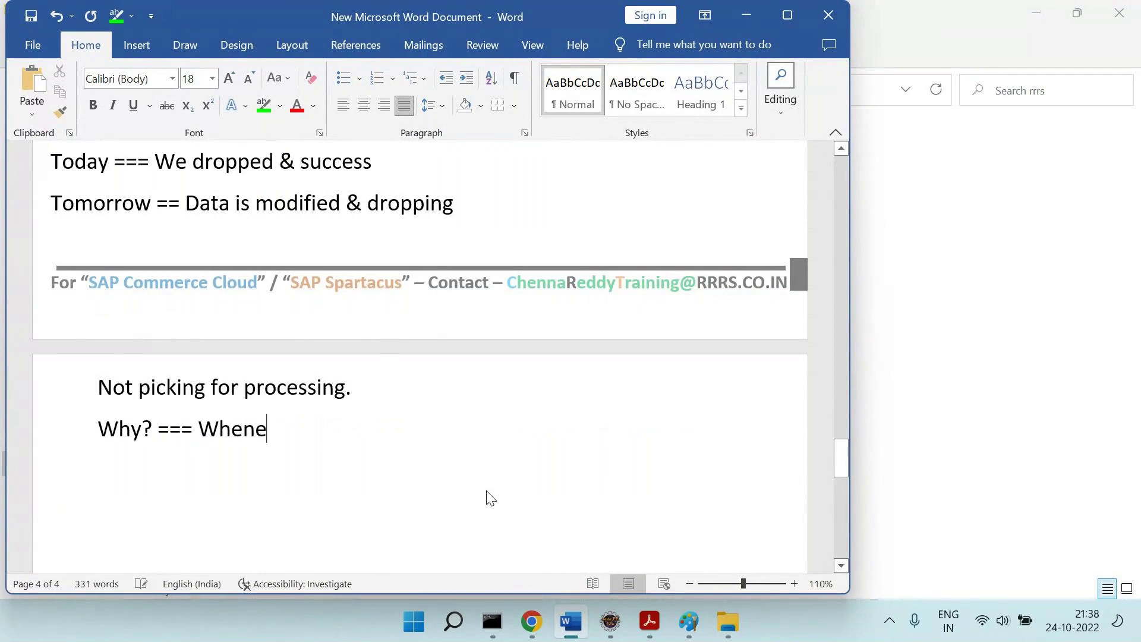
text(ver yu d)
key(BackSpace)
key(BackSpace)
text(ou drop )
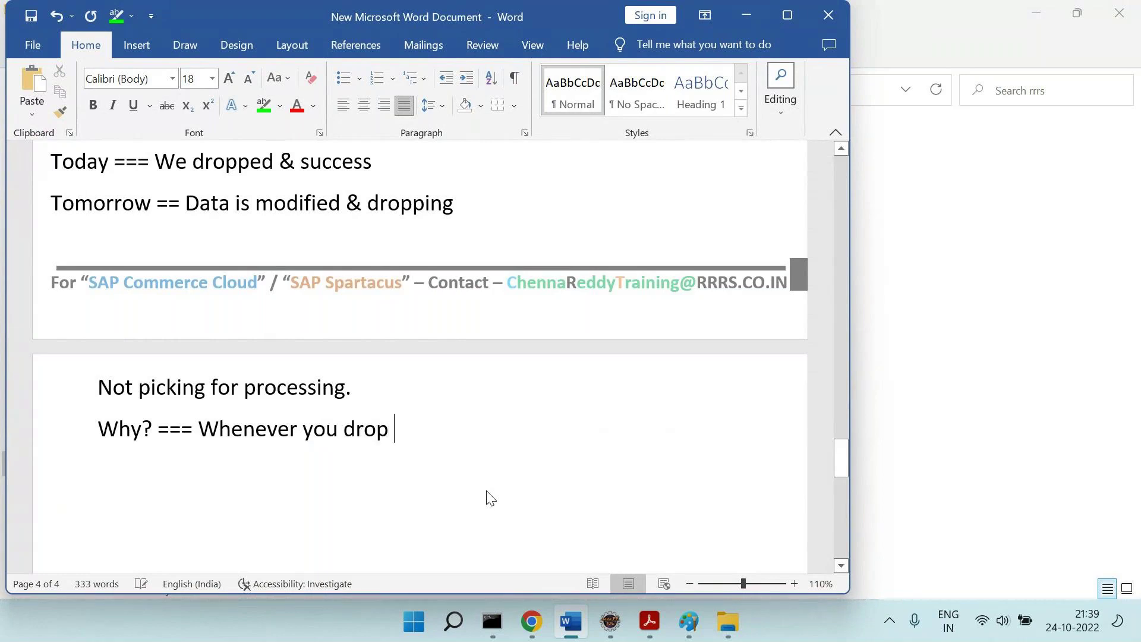
text(... It shoul dh)
key(BackSpace)
key(BackSpace)
key(BackSpace)
key(BackSpace)
text(ld u)
key(BackSpace)
key(BackSpace)
key(BackSpace)
key(BackSpace)
key(BackSpace)
text(ould have unique )
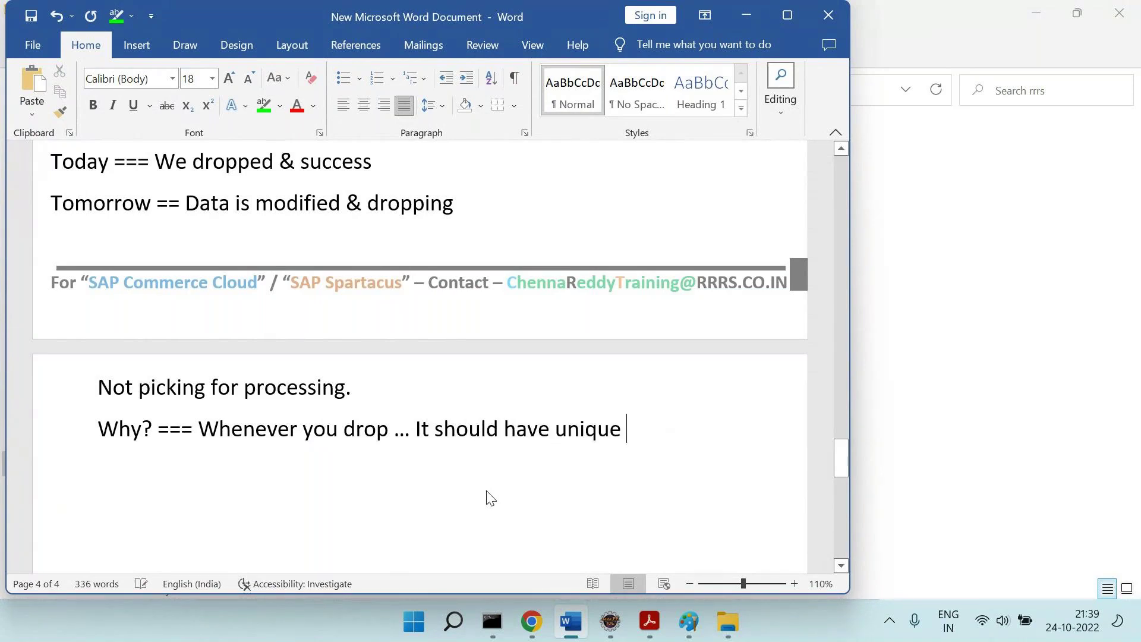
text(name.)
key(Return)
key(alt+Tab)
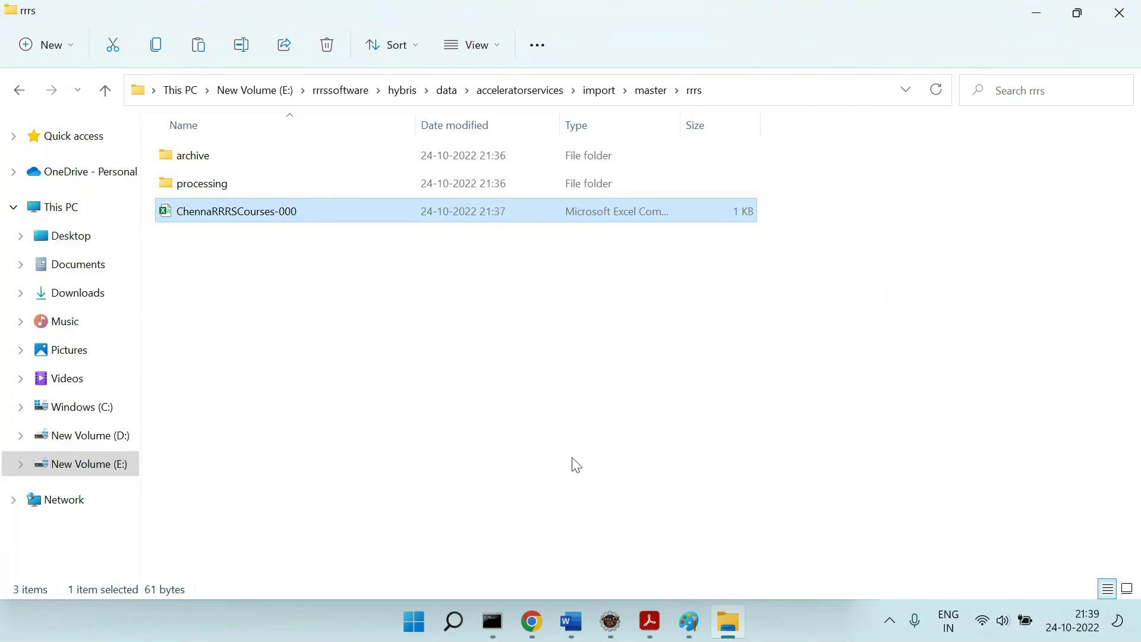
Check the (.*)-(\d+).csv filename-regex in hot-folder-store-rrrs-spring.xml in Eclipse.
click(611, 622)
scroll(537, 252, up, 1)
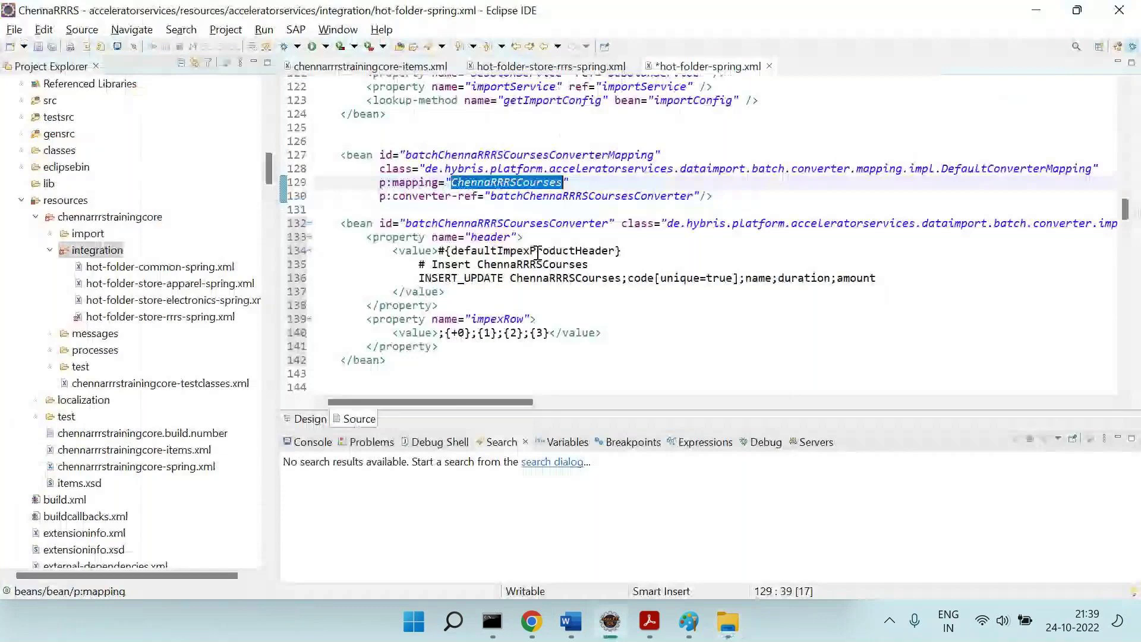
scroll(538, 253, down, 5)
click(552, 66)
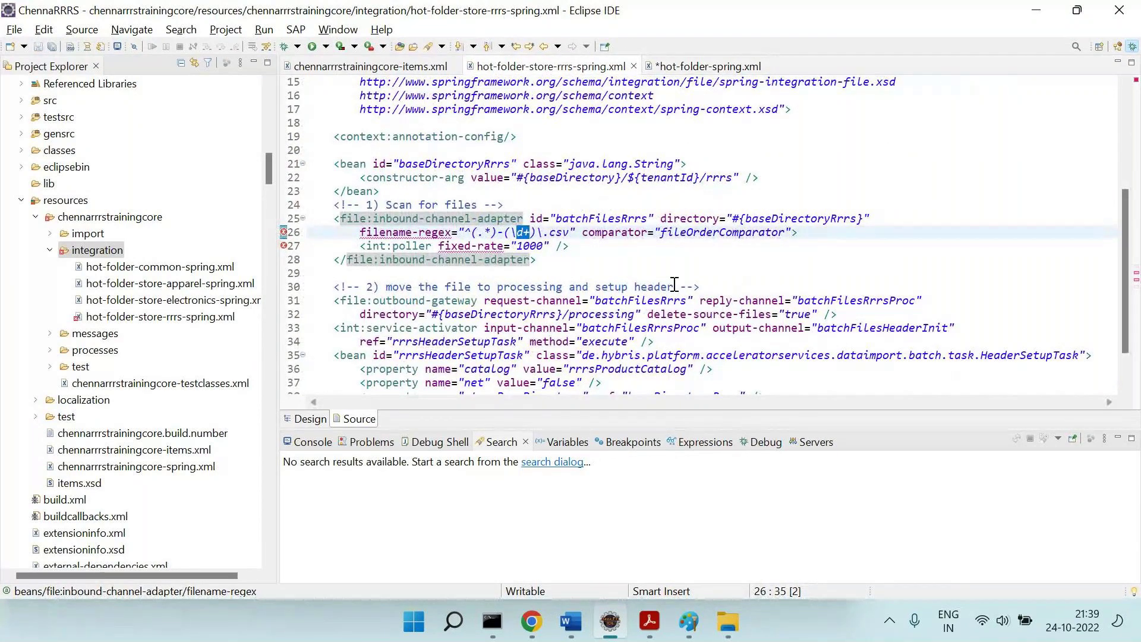
click(571, 621)
Type 'Generally in real time –' and 'We will have file name === Course-datetime.csv'.
text(Ge)
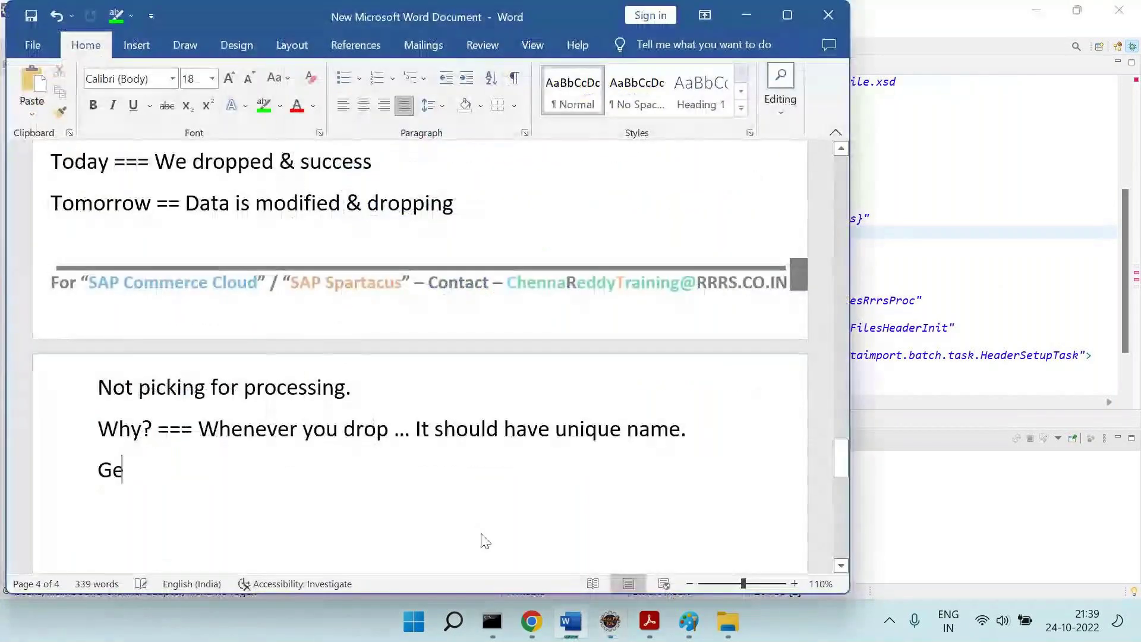
text(nerally in ra)
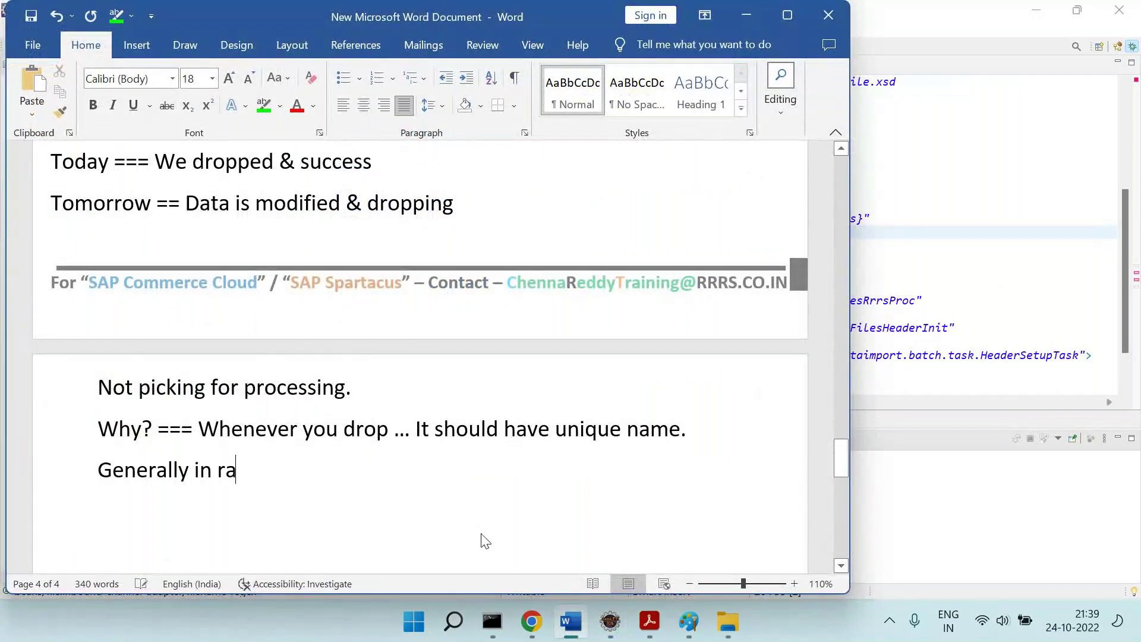
key(BackSpace)
text(eal time –)
key(Return)
text(We will)
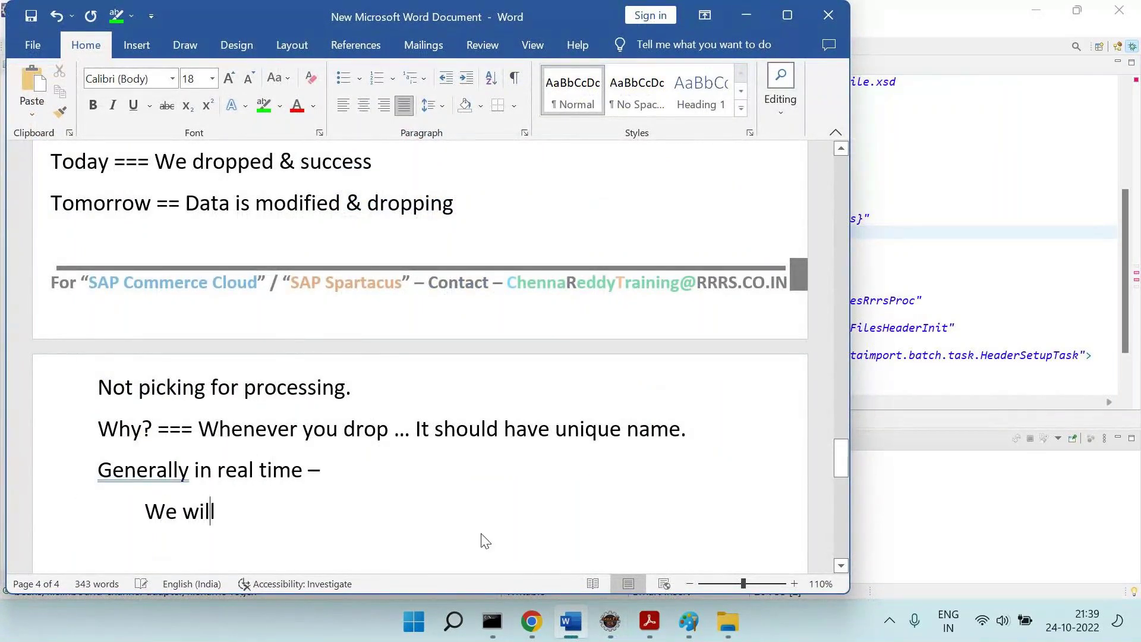
text( have file name ==)
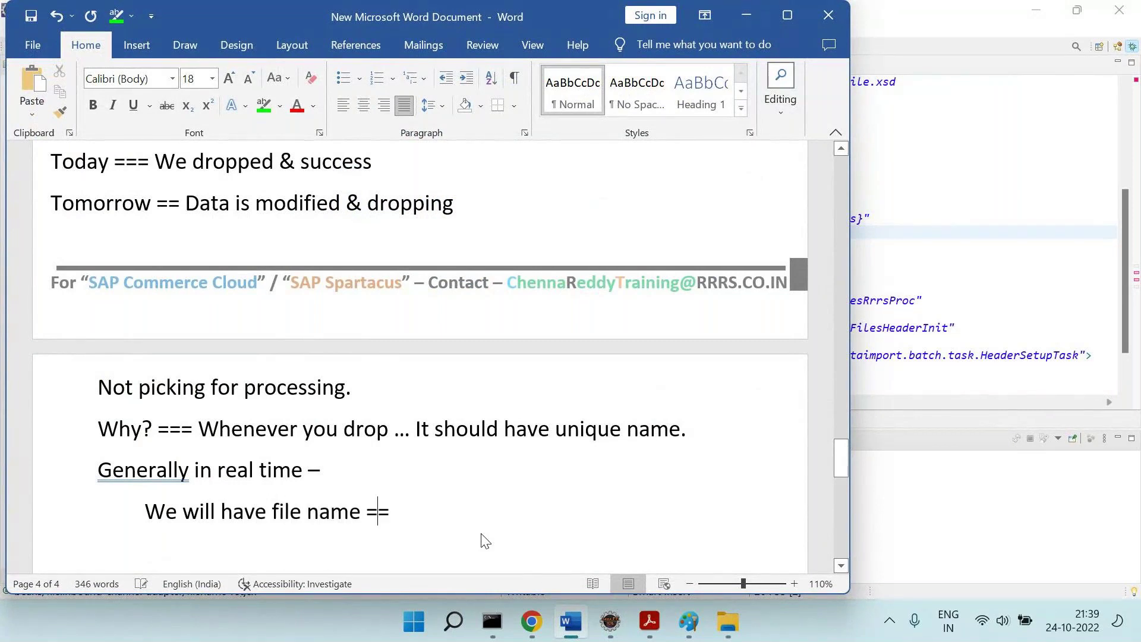
text(= Course-datetime.csv)
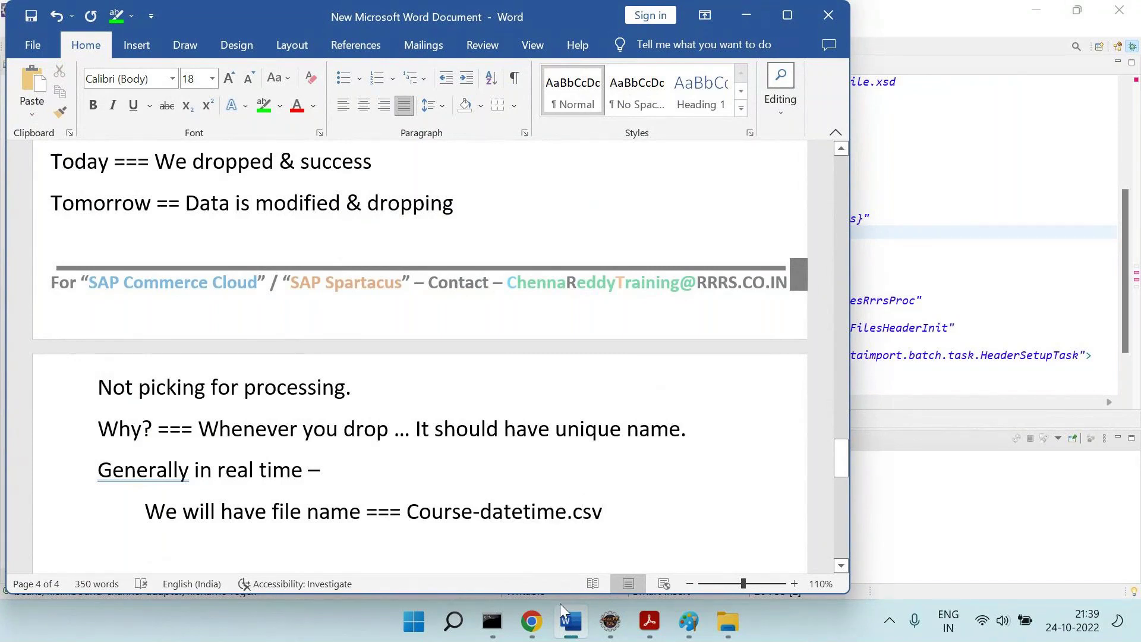
Highlight the word 'datetime' in bright green, then move below the file-name line.
double_click(530, 515)
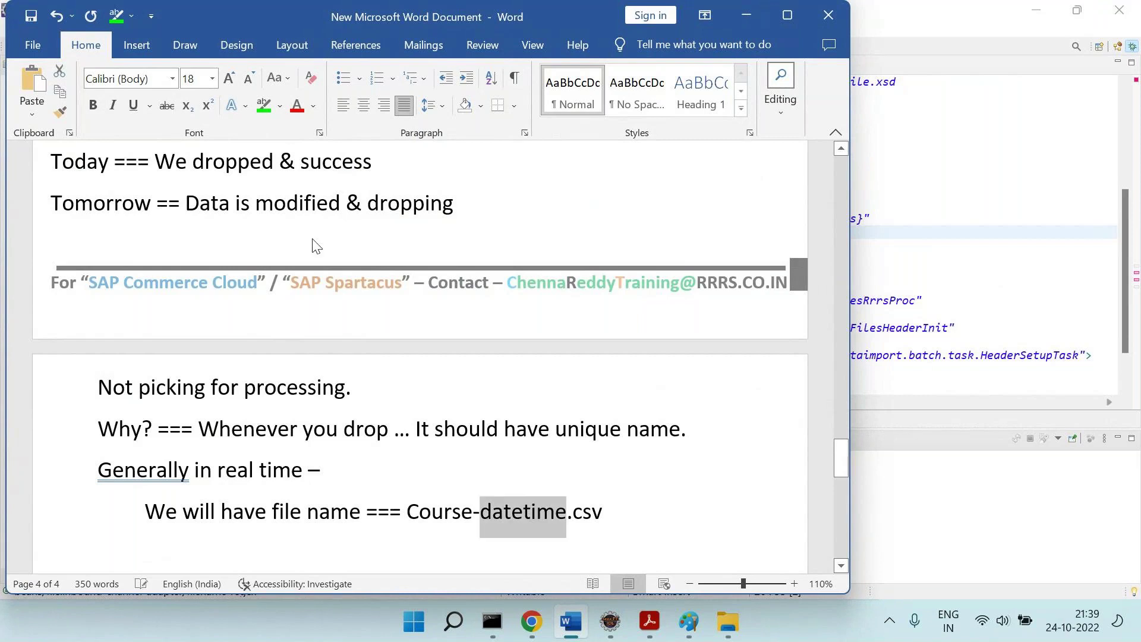
click(265, 108)
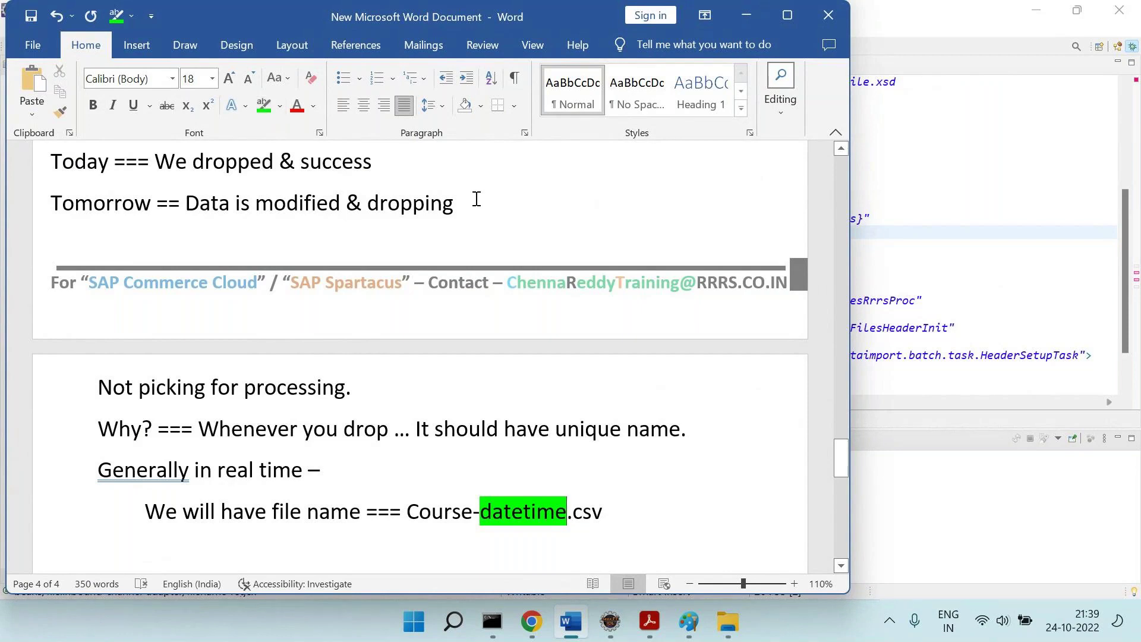
double_click(523, 506)
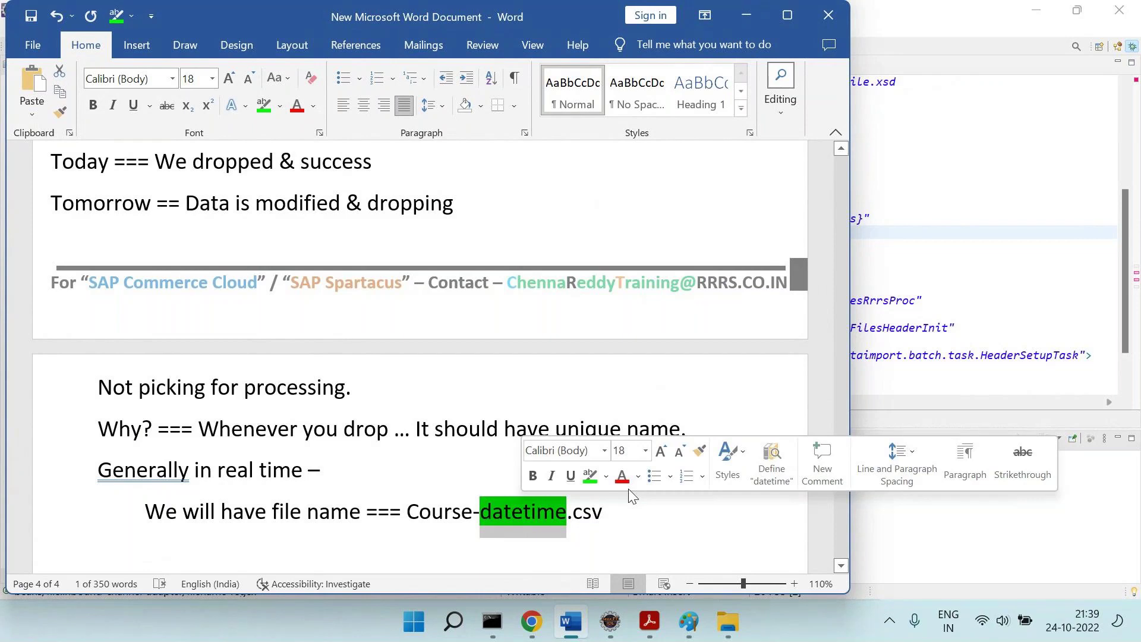
click(659, 522)
key(Down)
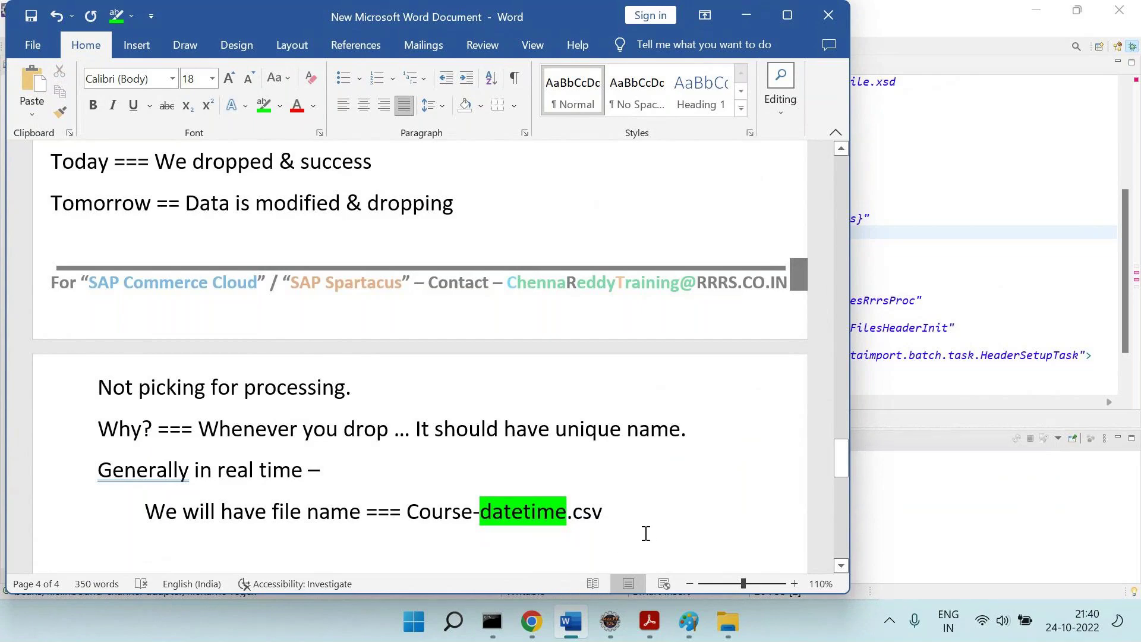
Rename the course CSV in the rrrs folder to ChennaRRRSCourses-122.
click(732, 622)
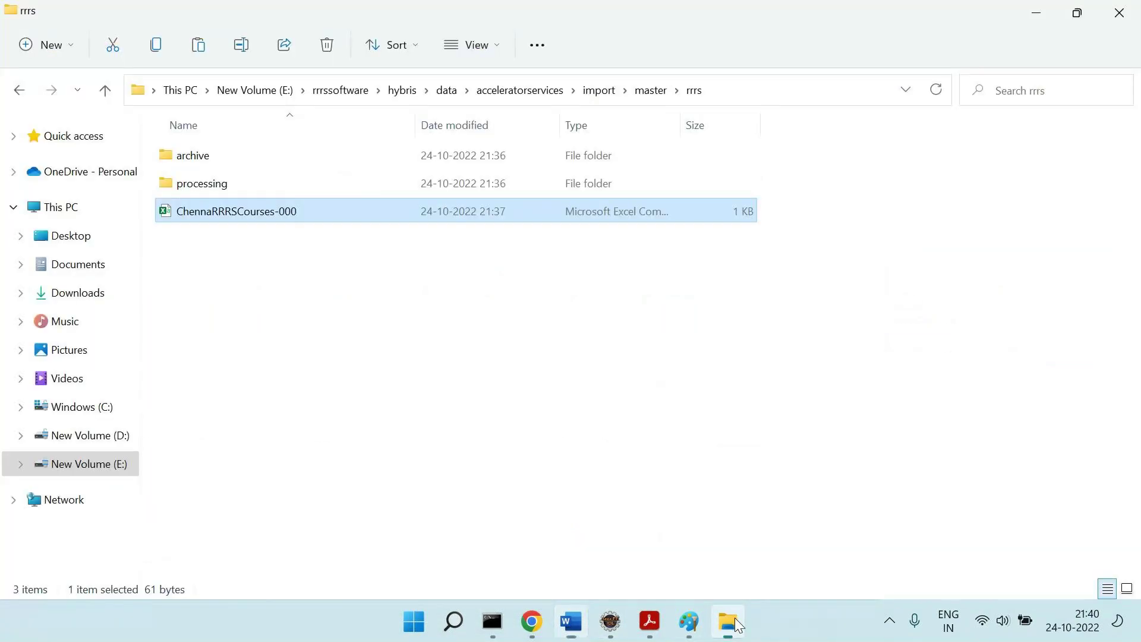
right_click(285, 215)
click(377, 233)
key(End)
key(BackSpace)
key(BackSpace)
key(BackSpace)
text(123)
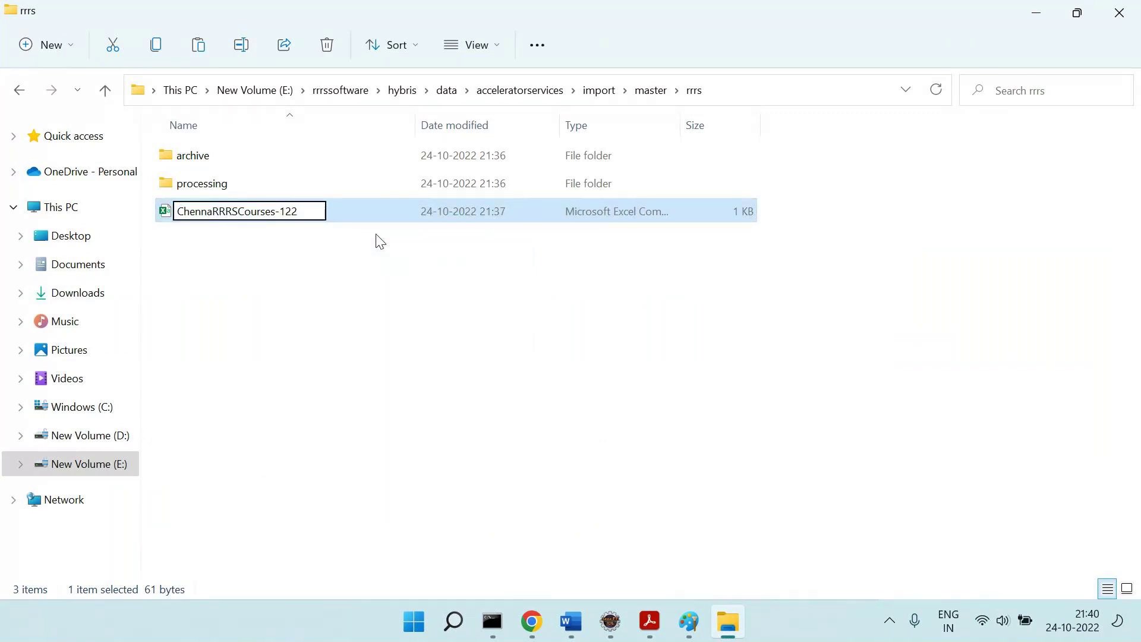
key(Return)
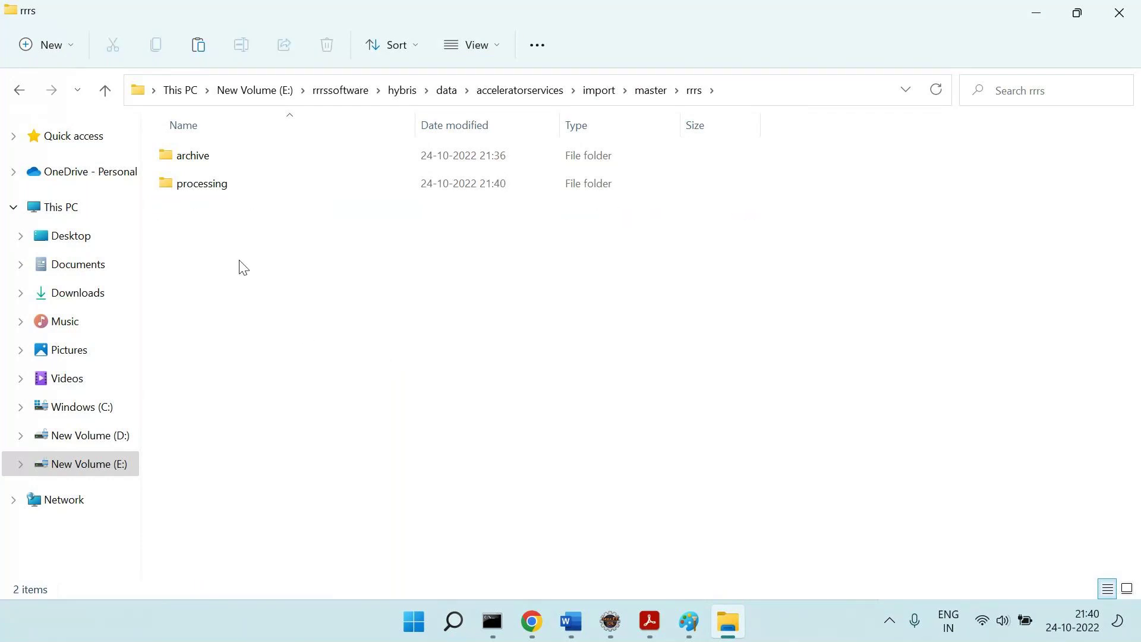
Check the processing and archive folders until the 122 file shows up in archive.
double_click(261, 184)
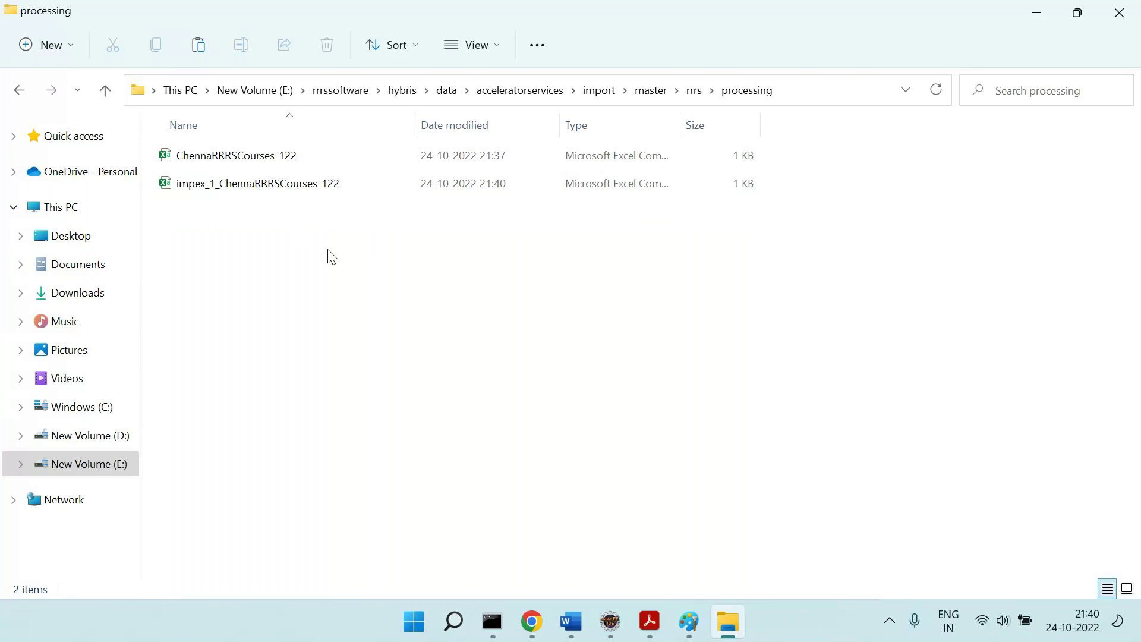
key(alt+Left)
key(Up)
key(Return)
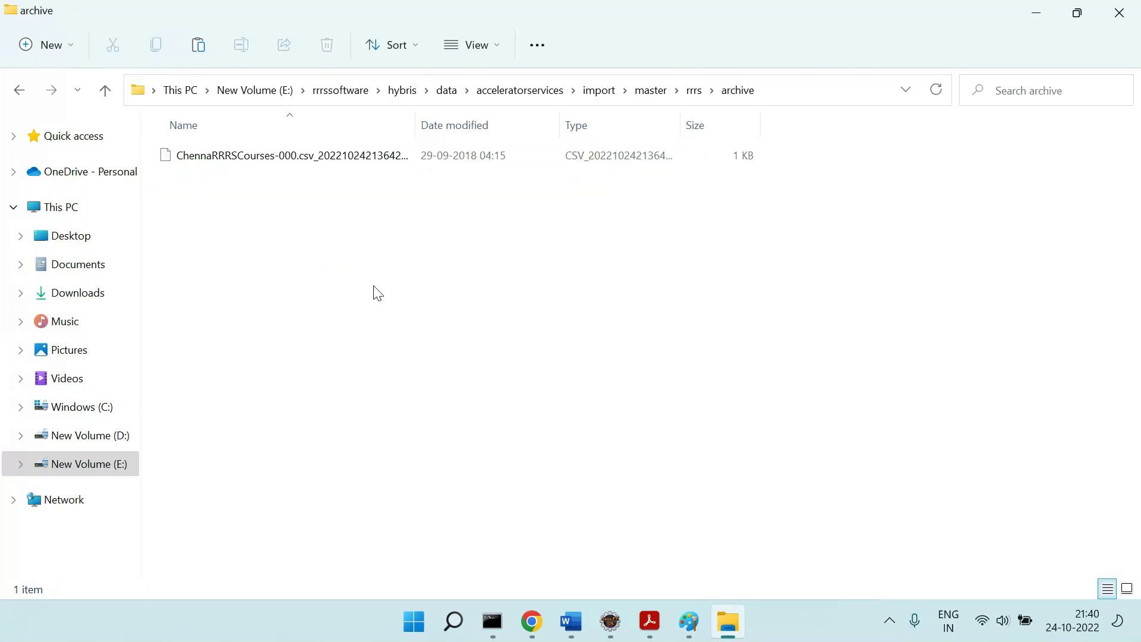
key(alt+Left)
key(Down)
key(Return)
key(alt+Left)
key(Up)
key(Return)
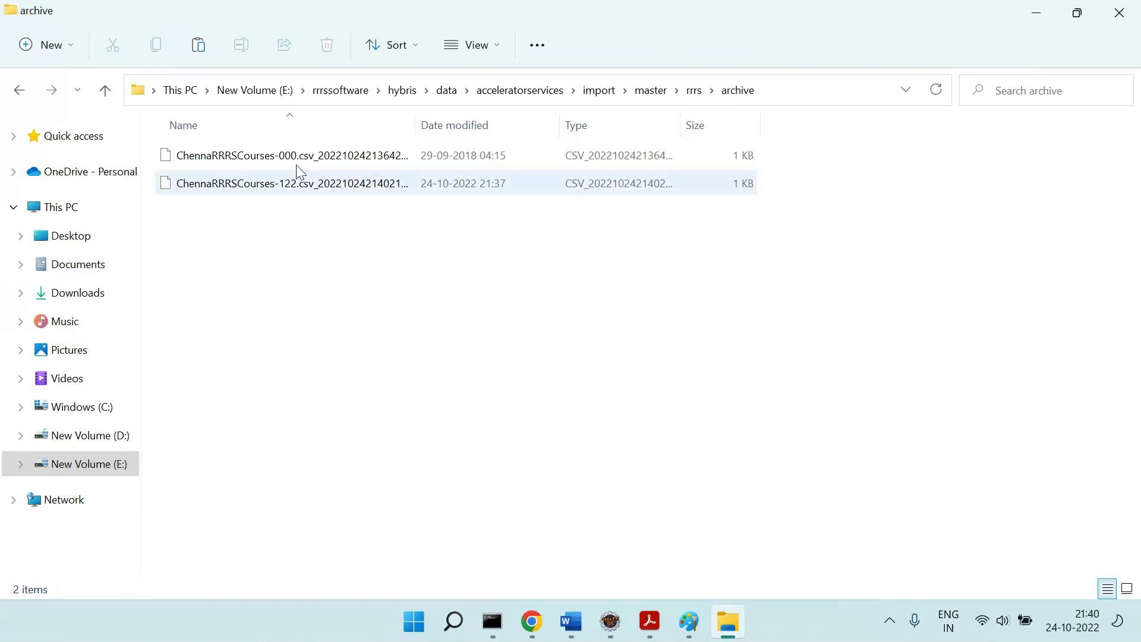
click(531, 622)
Rerun the Backoffice course search and scroll the table to see SAP Comm Tech and SAP Comm Fun.
click(652, 136)
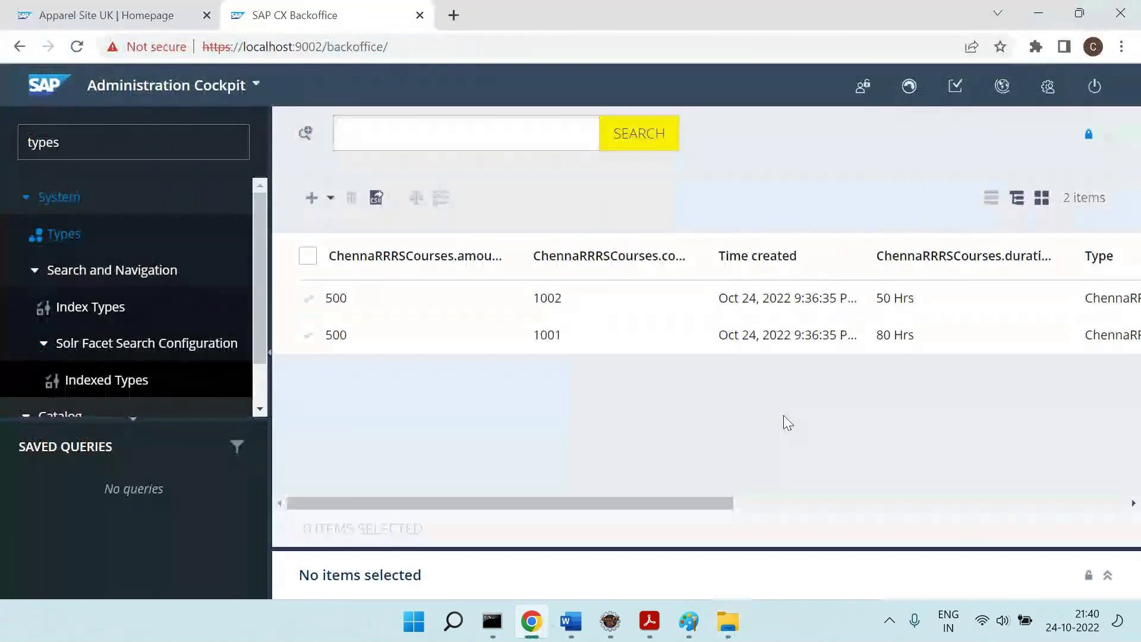
drag(701, 501, 1018, 502)
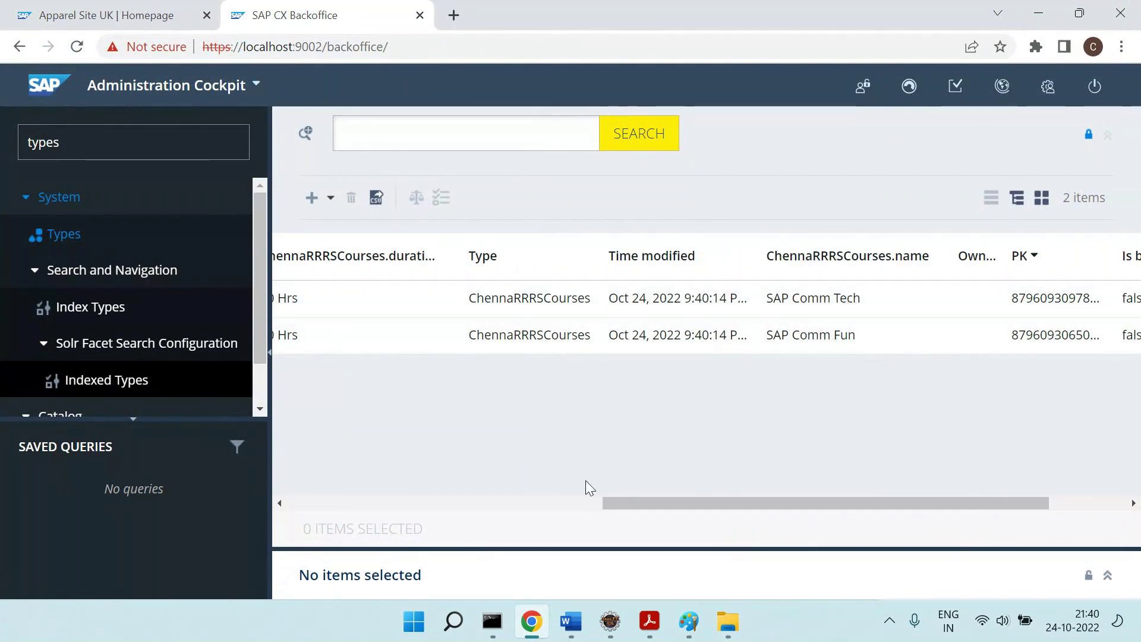
click(562, 503)
Start the note 'S1 = File name must different every time [' in Word.
click(570, 638)
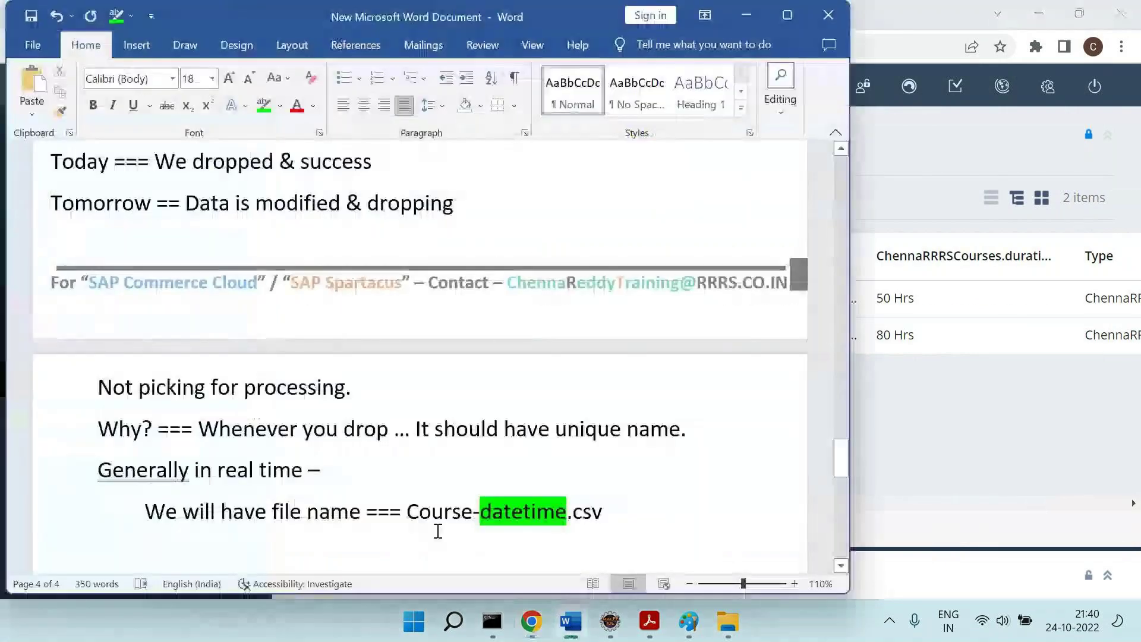
scroll(435, 530, down, 1)
click(435, 529)
text(S1 = File name )
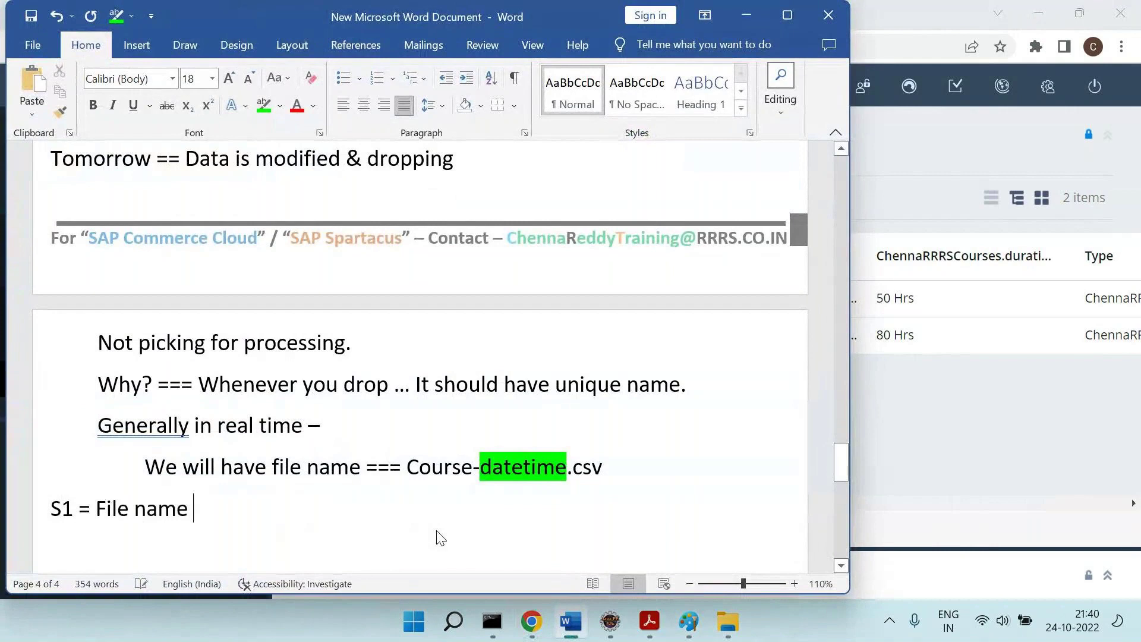
text(shoul)
key(BackSpace)
key(BackSpace)
key(BackSpace)
key(BackSpace)
key(BackSpace)
text(must different every)
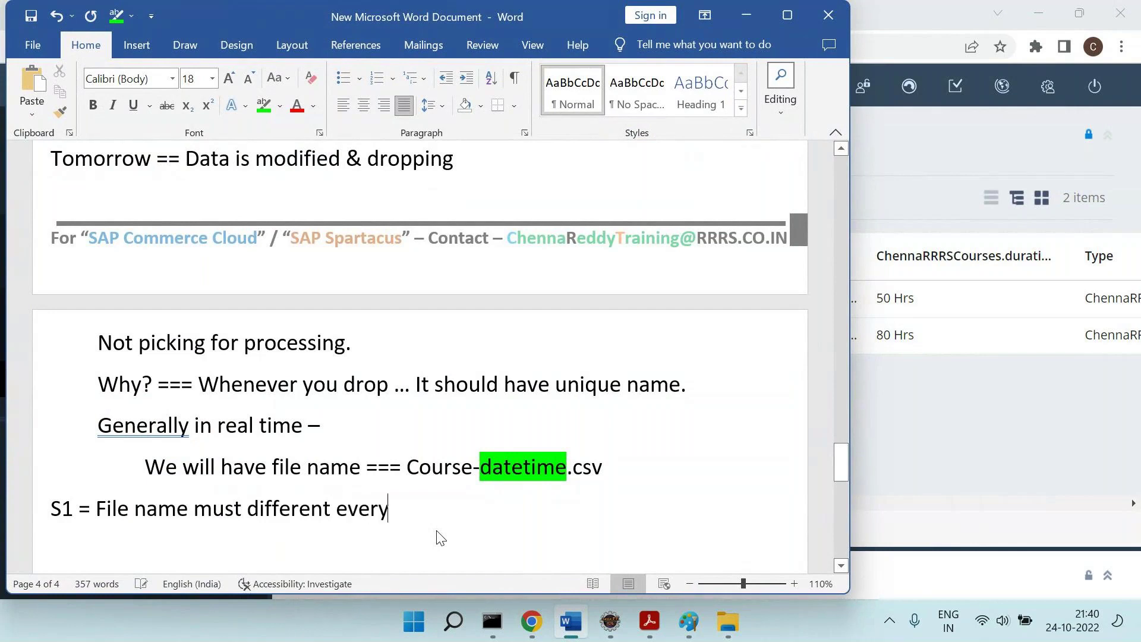
text( time [)
Copy Course-datetime.csv into the brackets to finish S1, then begin an S2 line.
drag(518, 470, 440, 476)
key(ctrl+c)
click(472, 499)
key(ctrl+v)
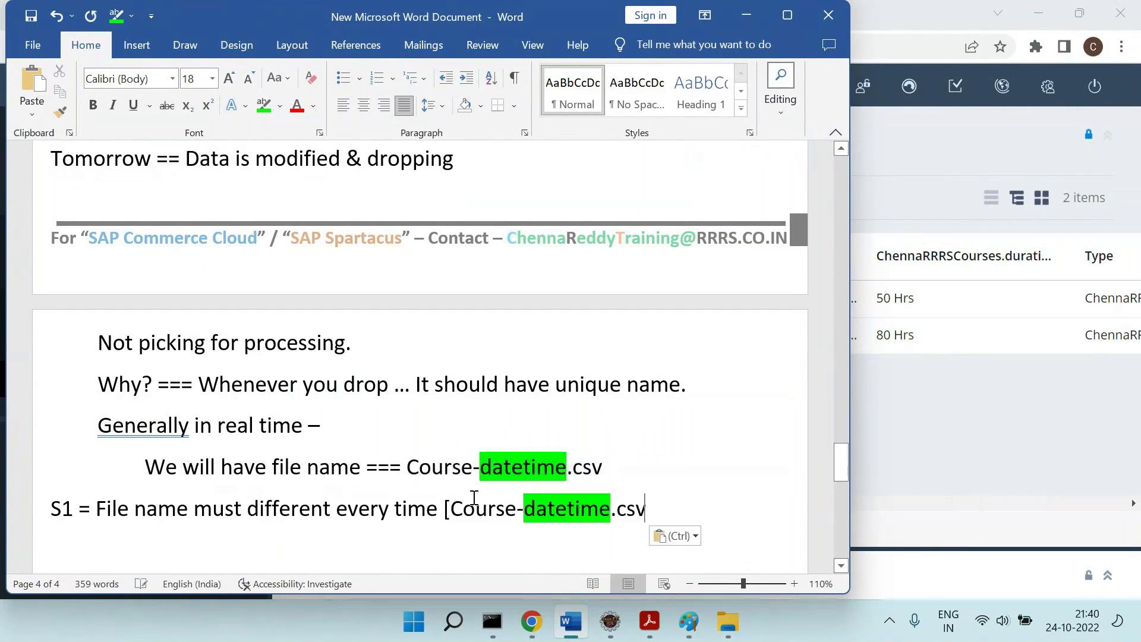
text(])
key(Return)
text(S2 =)
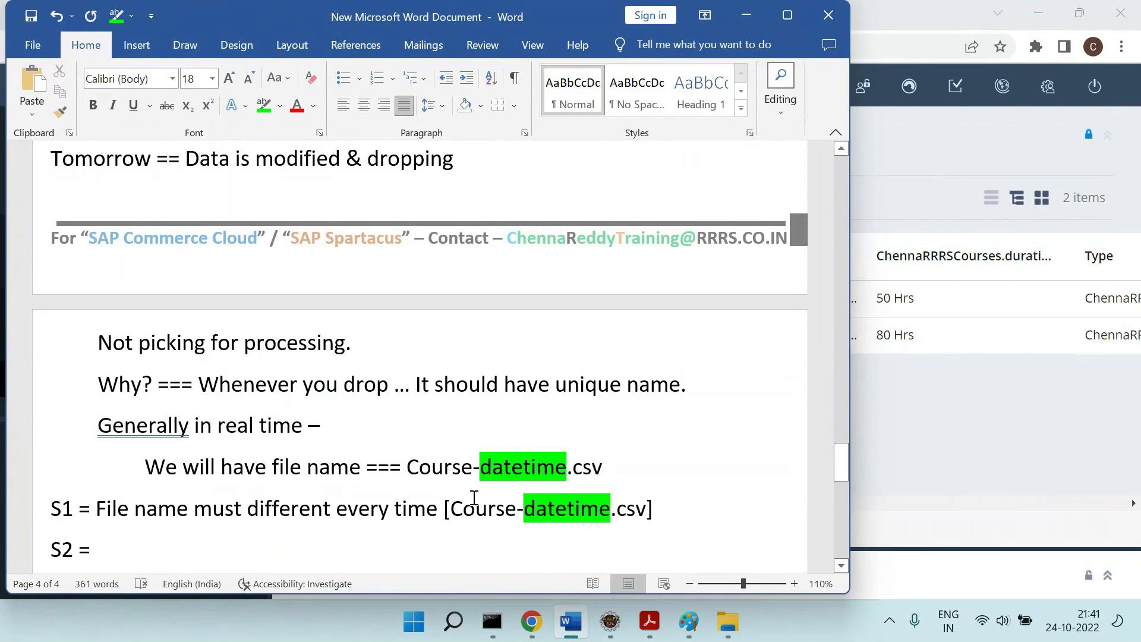
click(731, 633)
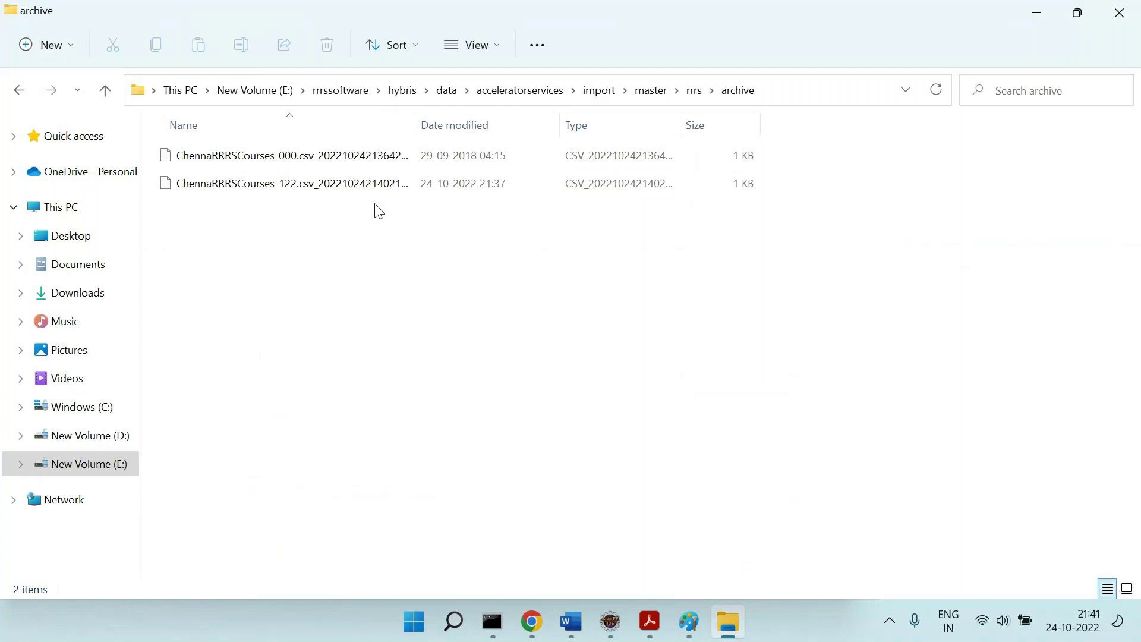
Go back to the data folder and open ChennaRRRSCourses-000.csv in Notepad++.
click(22, 92)
click(22, 95)
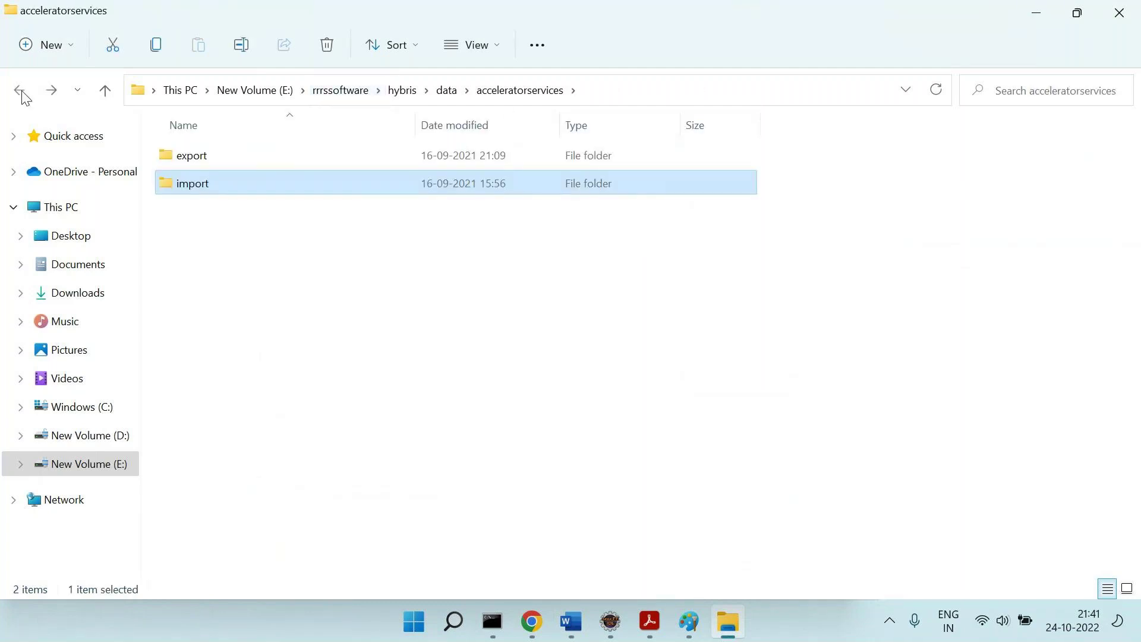
click(21, 93)
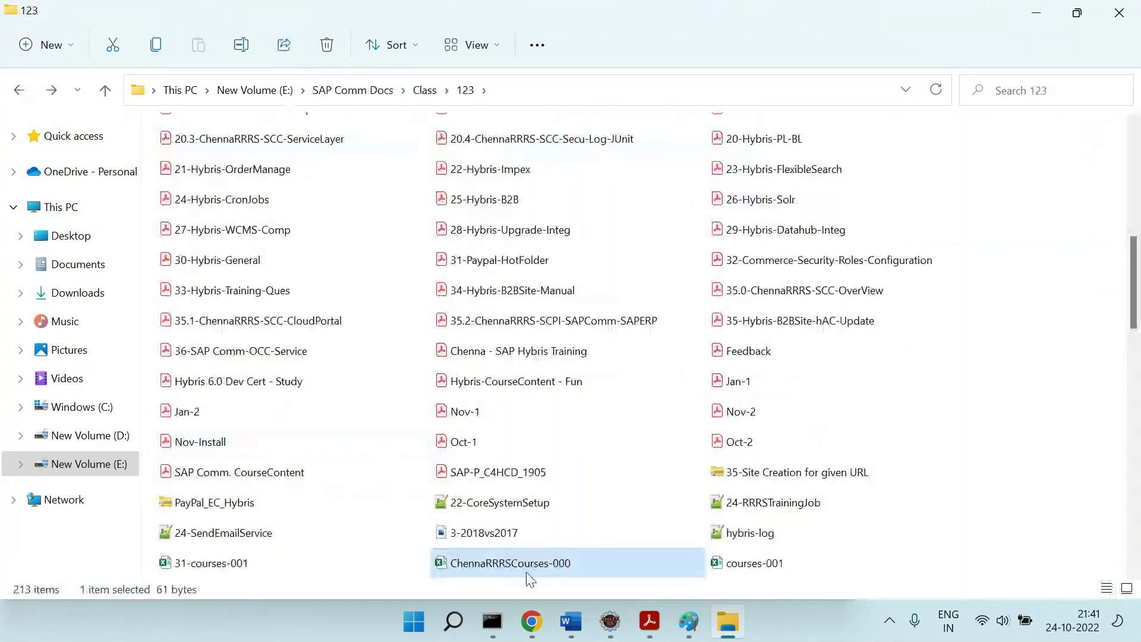
right_click(535, 563)
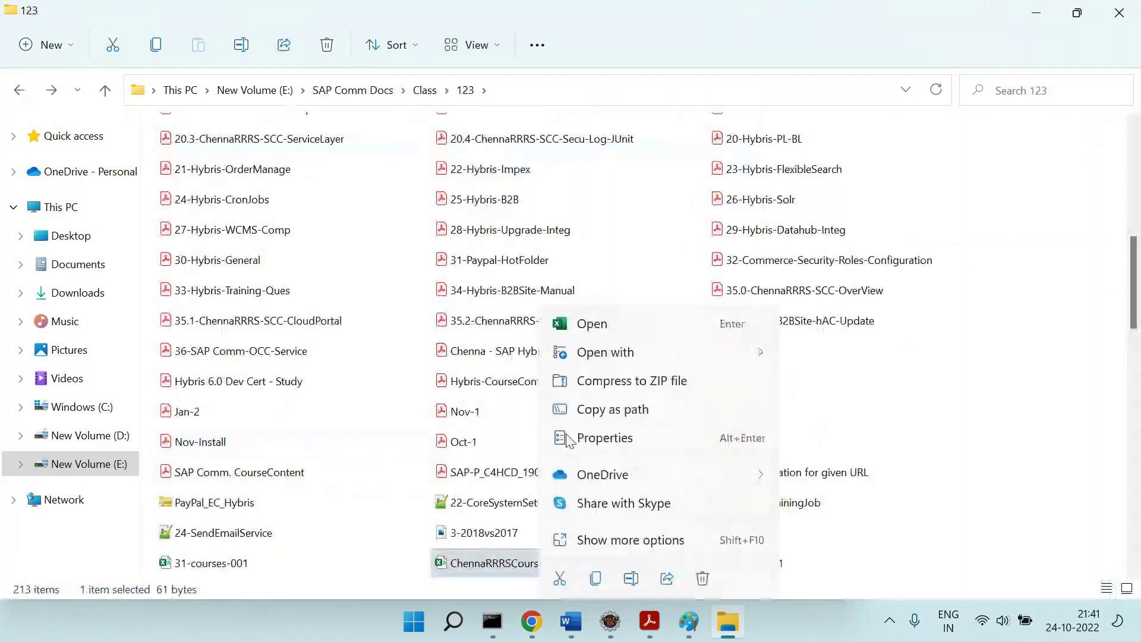
click(660, 540)
click(771, 233)
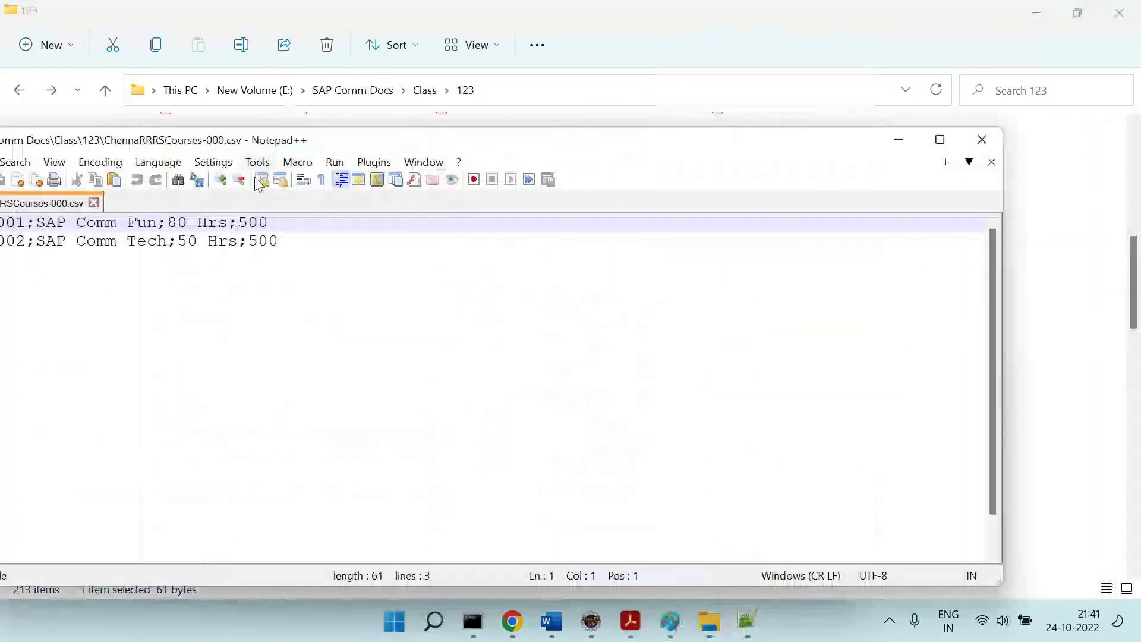
Inspect the semicolon separators after 1001 and 1002 in the two course rows.
click(156, 224)
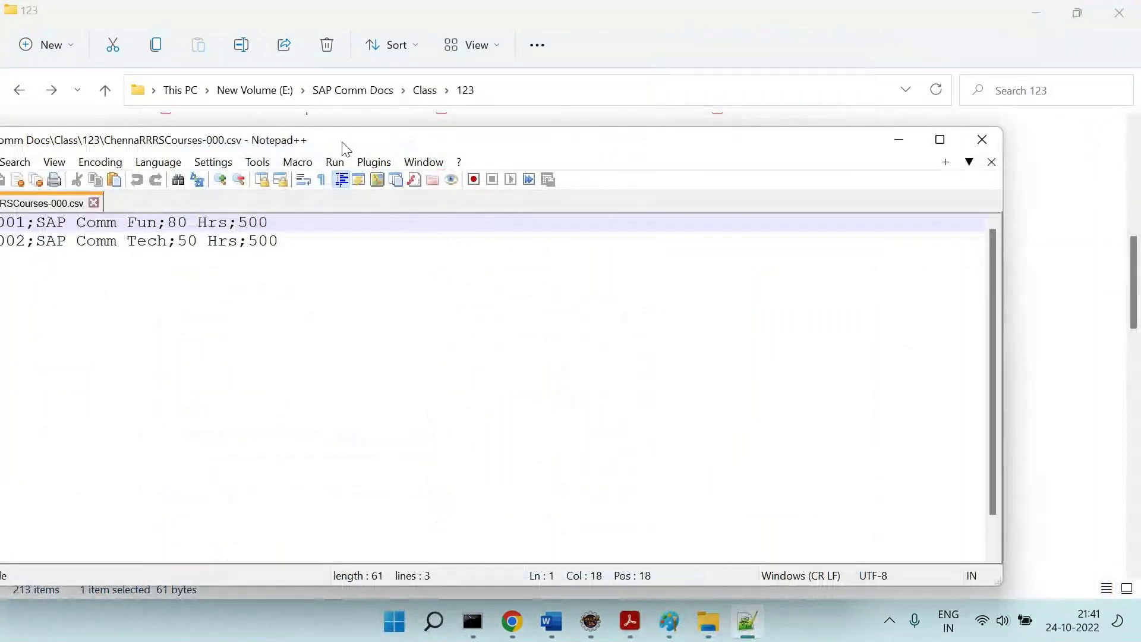
drag(336, 141, 471, 139)
click(168, 225)
key(shift+Left)
drag(166, 243, 171, 240)
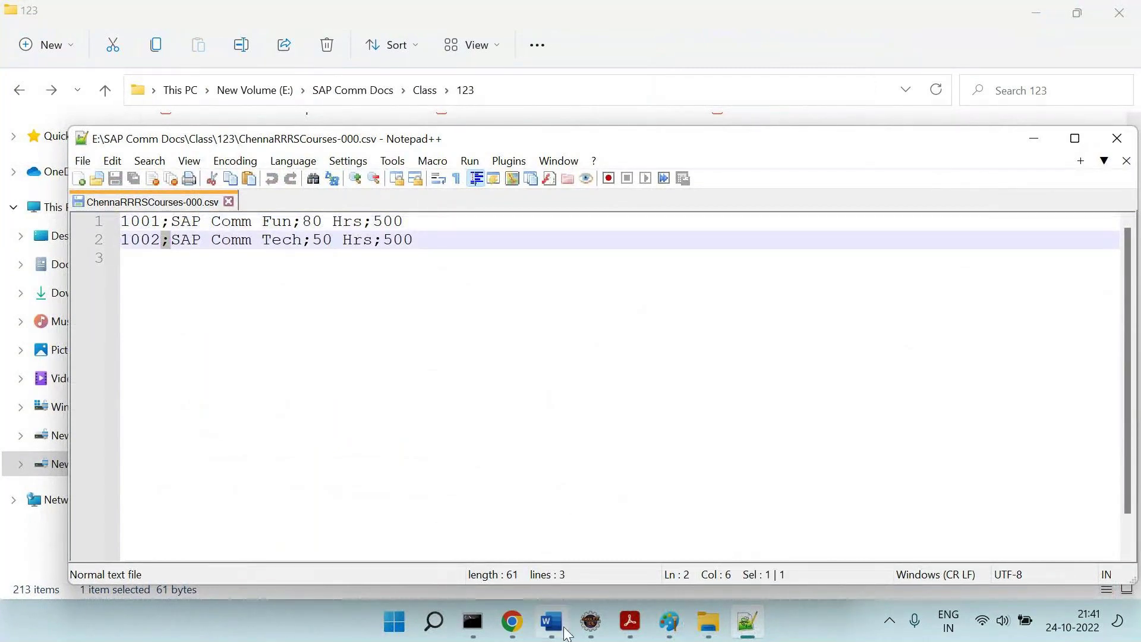
key(alt+Tab)
scroll(561, 510, down, 2)
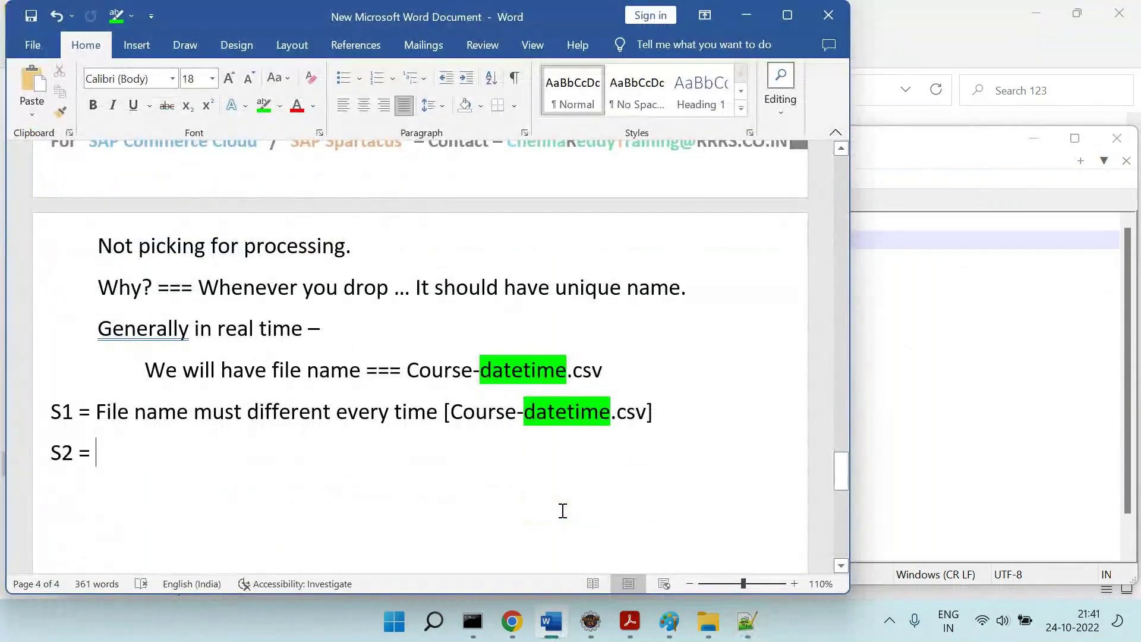
key(alt+Tab)
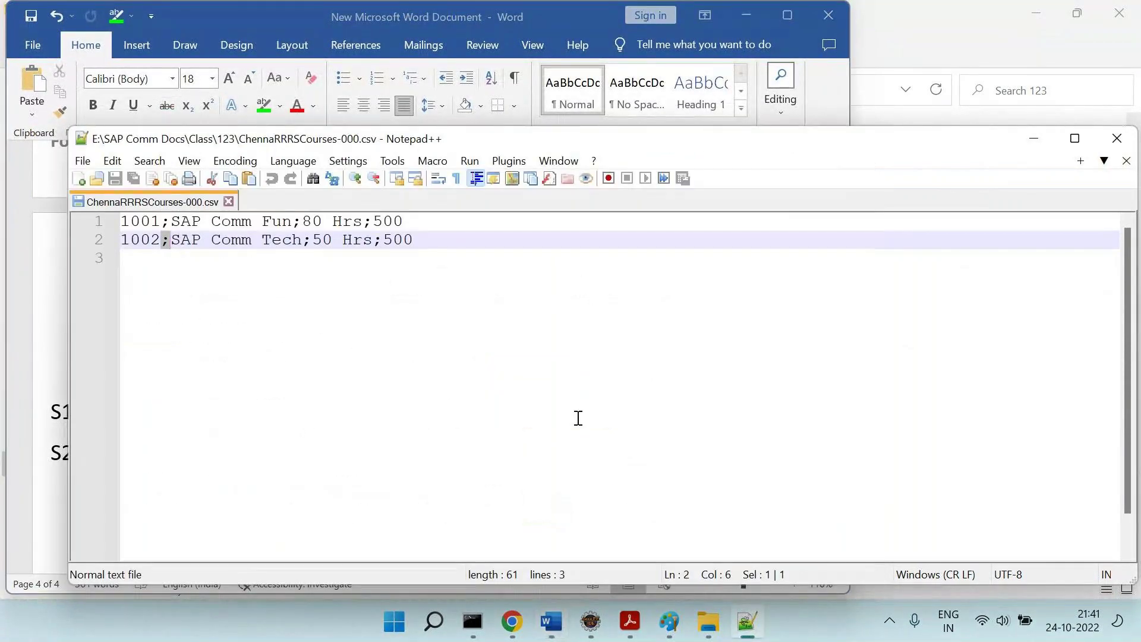
Paste the Notepad++ screenshot into Paint and cut out the two CSV data lines.
mouse_move(664, 626)
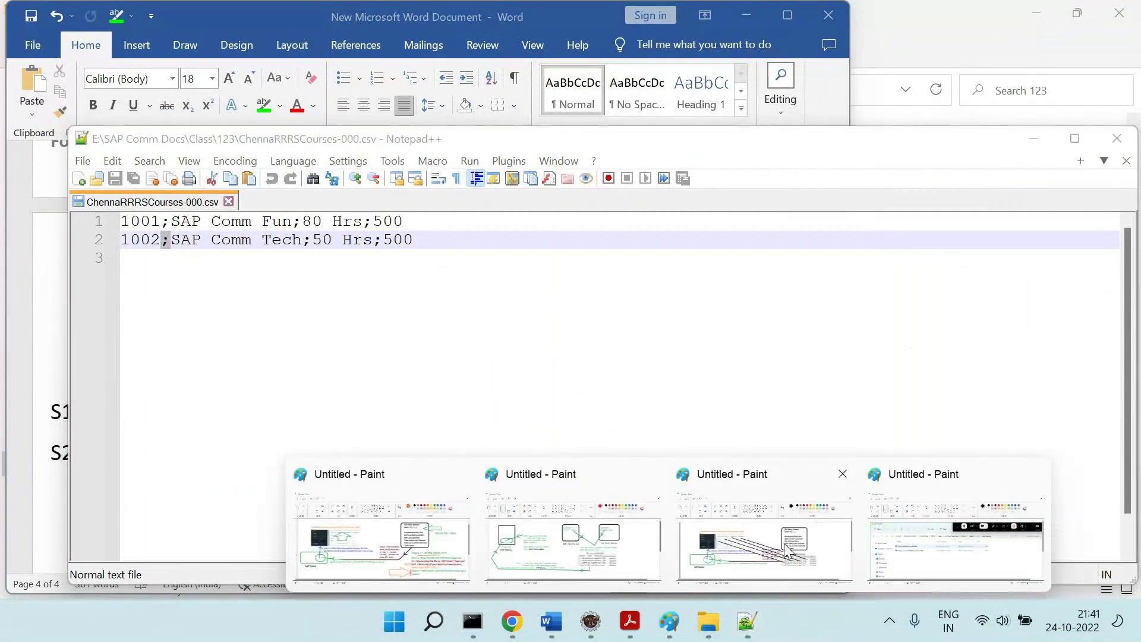
click(787, 547)
key(ctrl+v)
key(Escape)
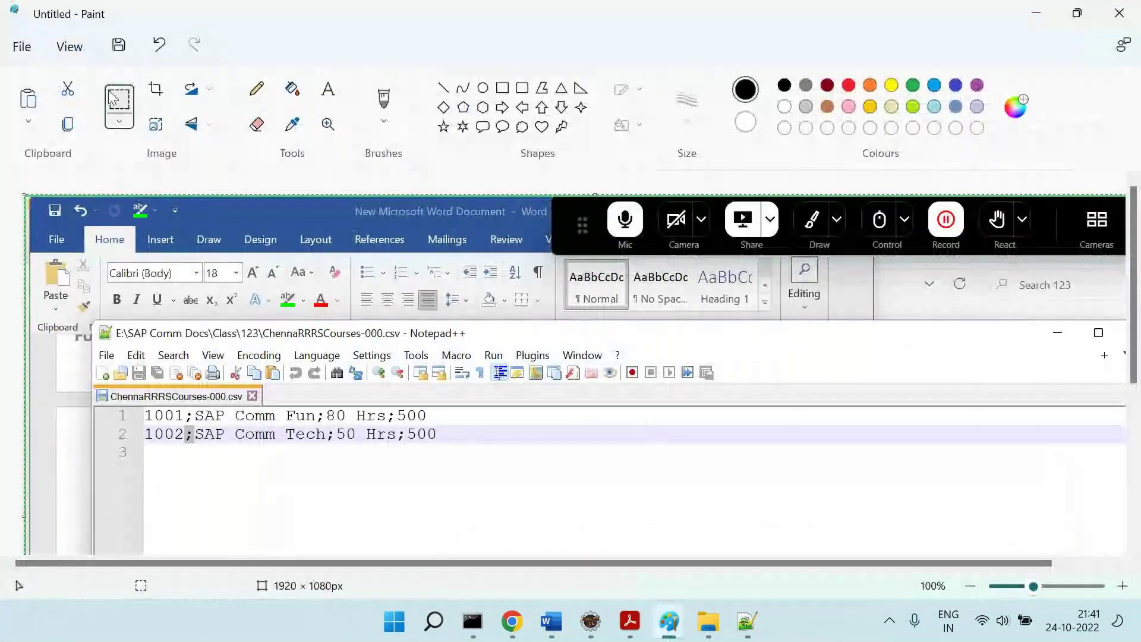
drag(99, 387, 457, 452)
key(Delete)
Paste the CSV lines image on an indented line below S2 in the Word notes.
click(553, 624)
key(Return)
key(Tab)
key(ctrl+v)
click(204, 463)
Type 'Right now Col data is delimiter =' on the S2 line, fixing the spelling of delimiter.
text(Rig)
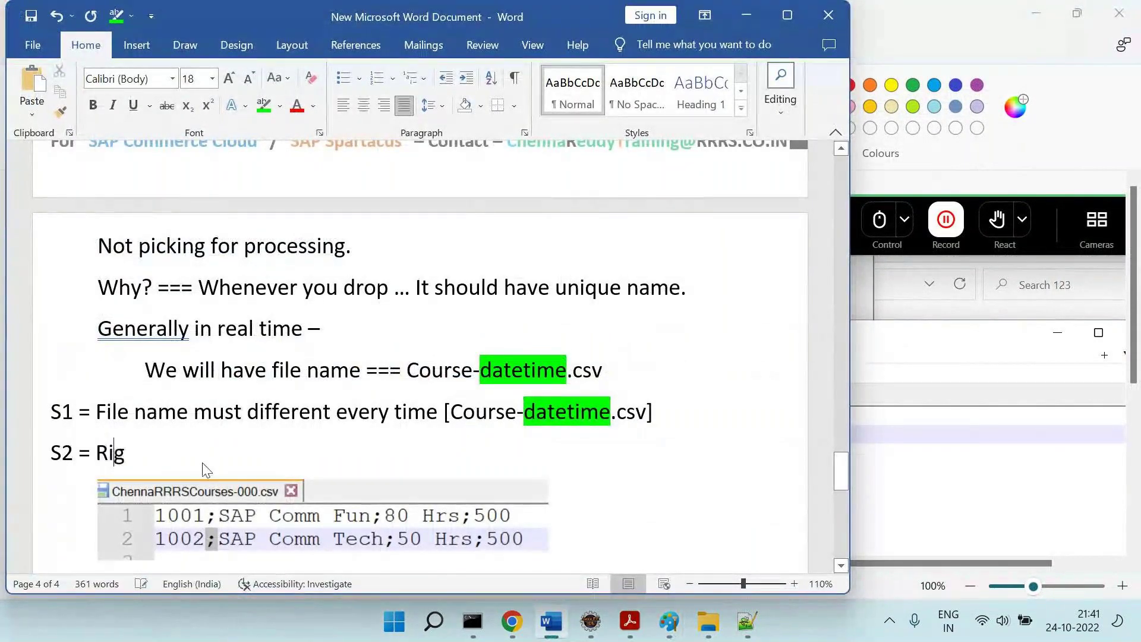
text(ht now )
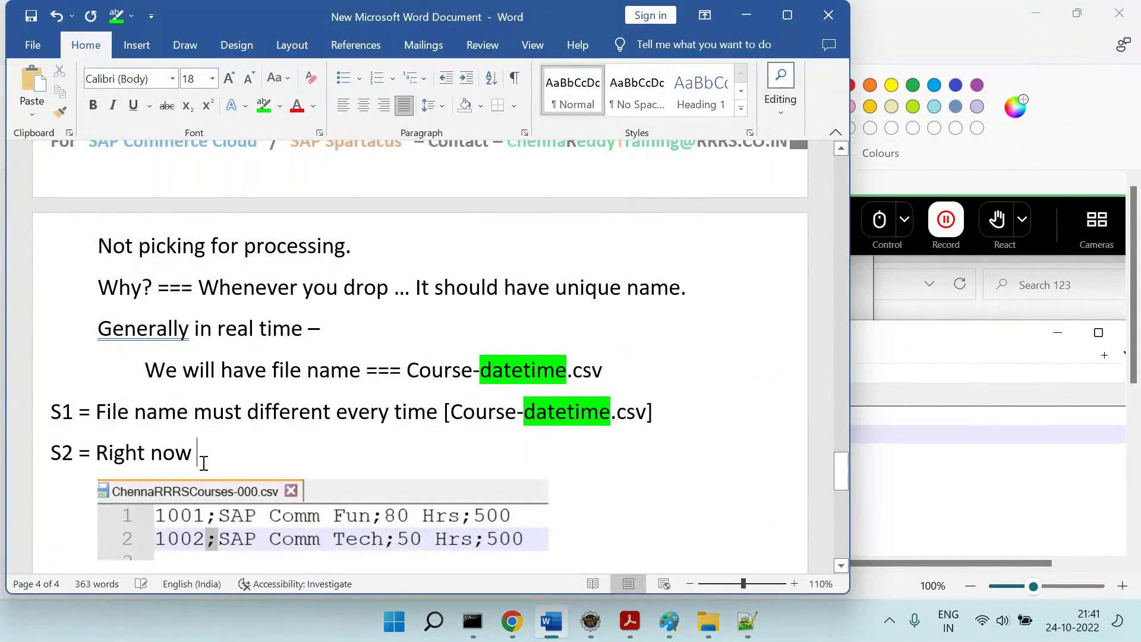
text(Col data is separator)
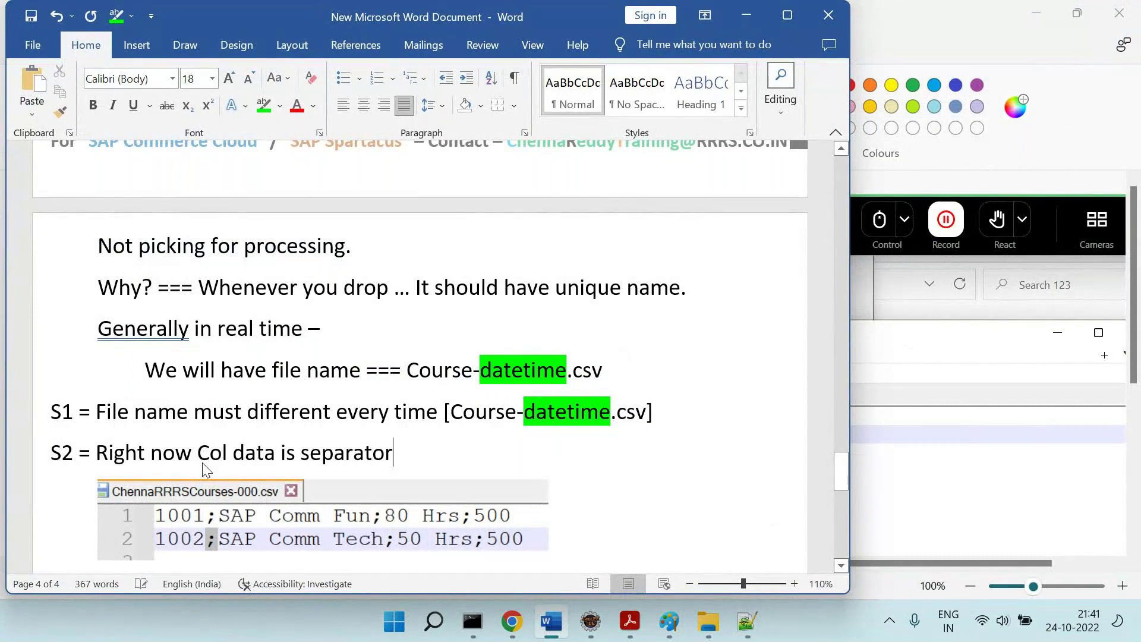
key(BackSpace)
key(BackSpace)
key(BackSpace)
key(BackSpace)
key(BackSpace)
key(BackSpace)
key(BackSpace)
key(BackSpace)
key(BackSpace)
text(delimtor = ;)
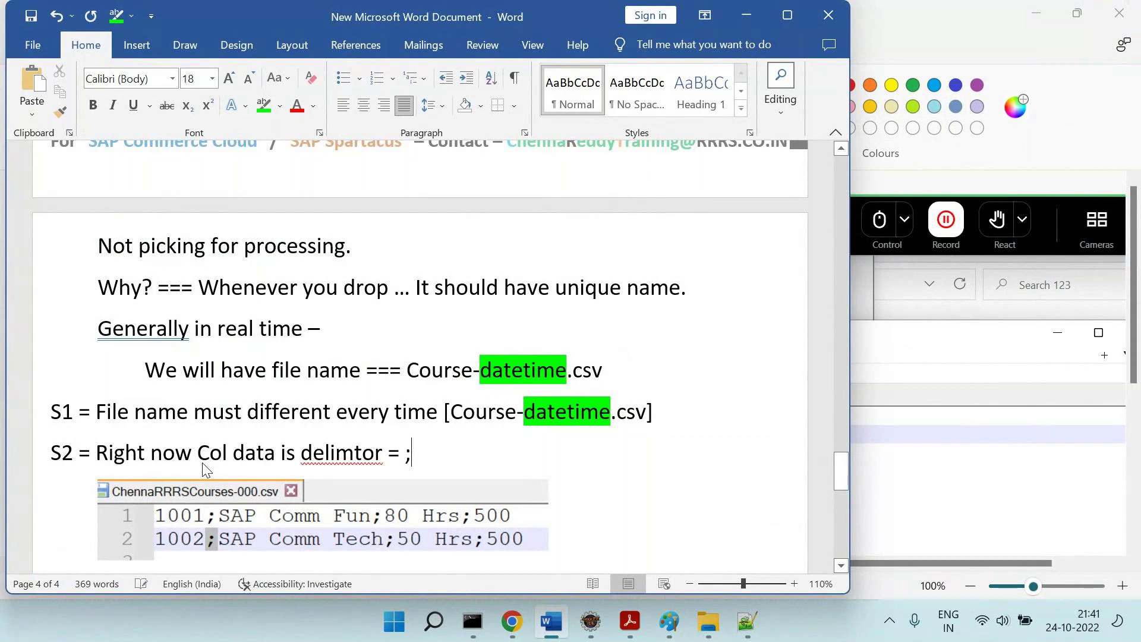
right_click(332, 455)
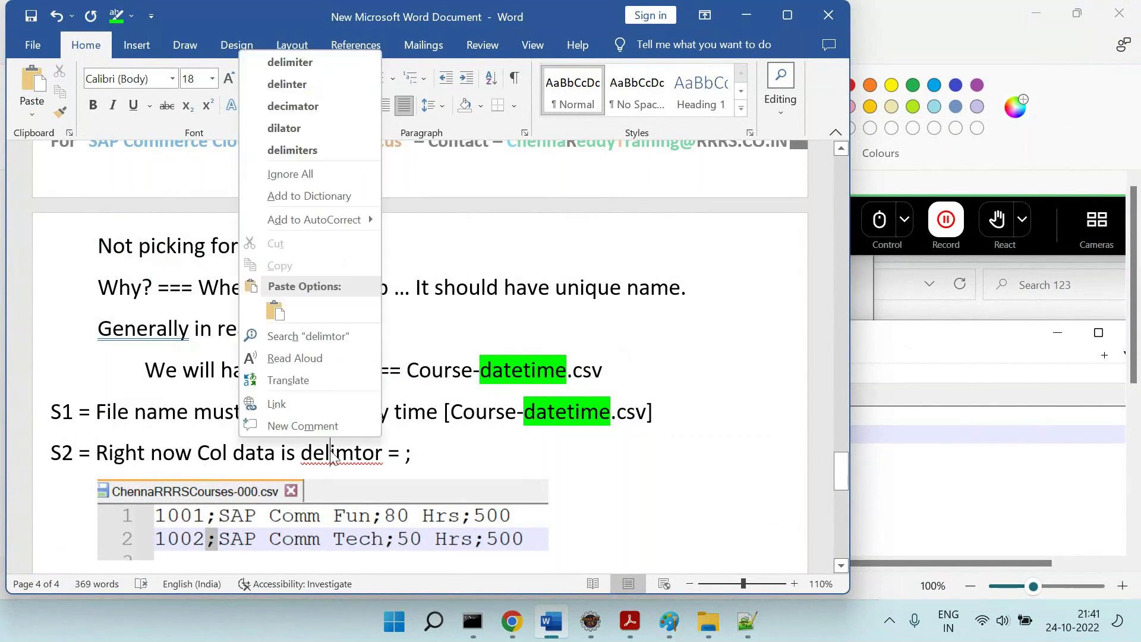
click(324, 63)
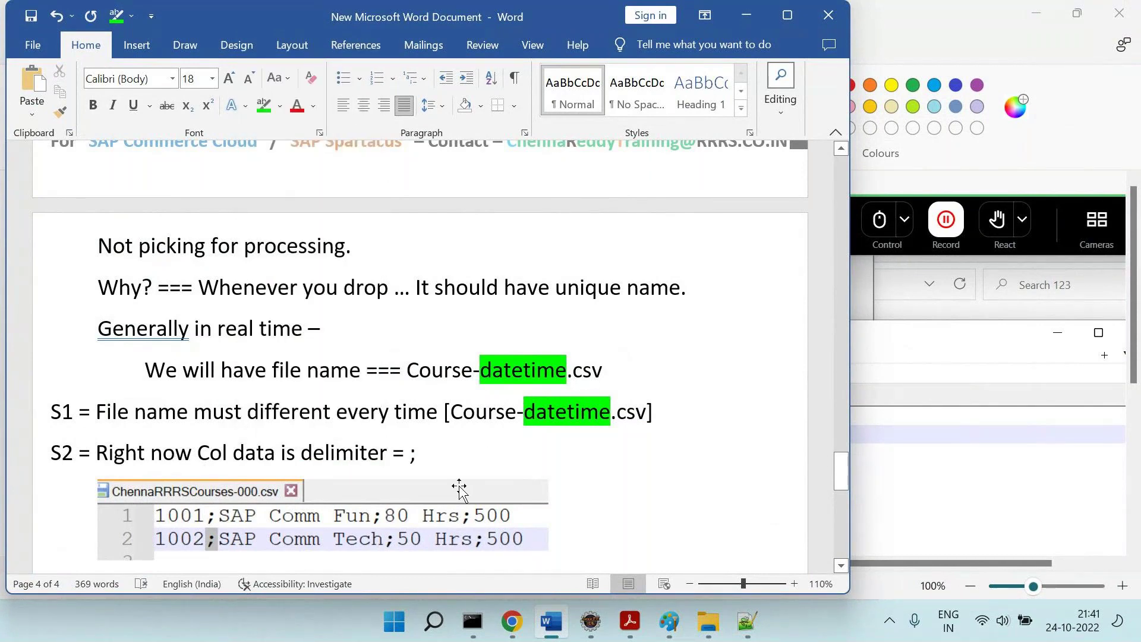
Append '=== They want something else' to the end of the S2 line.
scroll(475, 416, down, 2)
click(503, 340)
text(=== Tey)
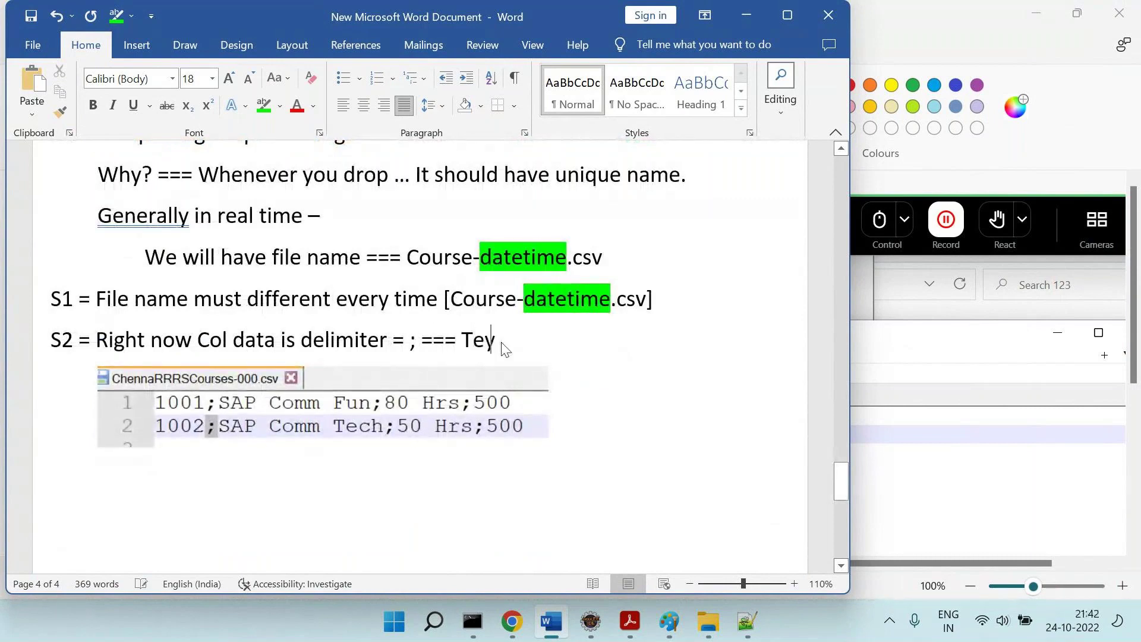
key(BackSpace)
key(BackSpace)
text(hey want something)
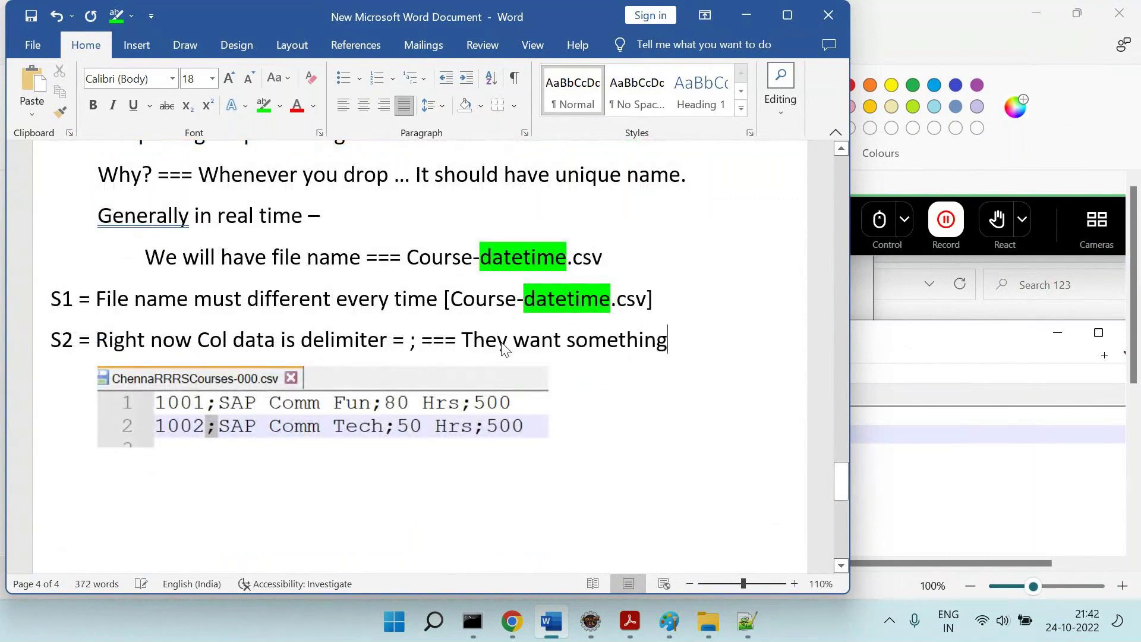
text( else.)
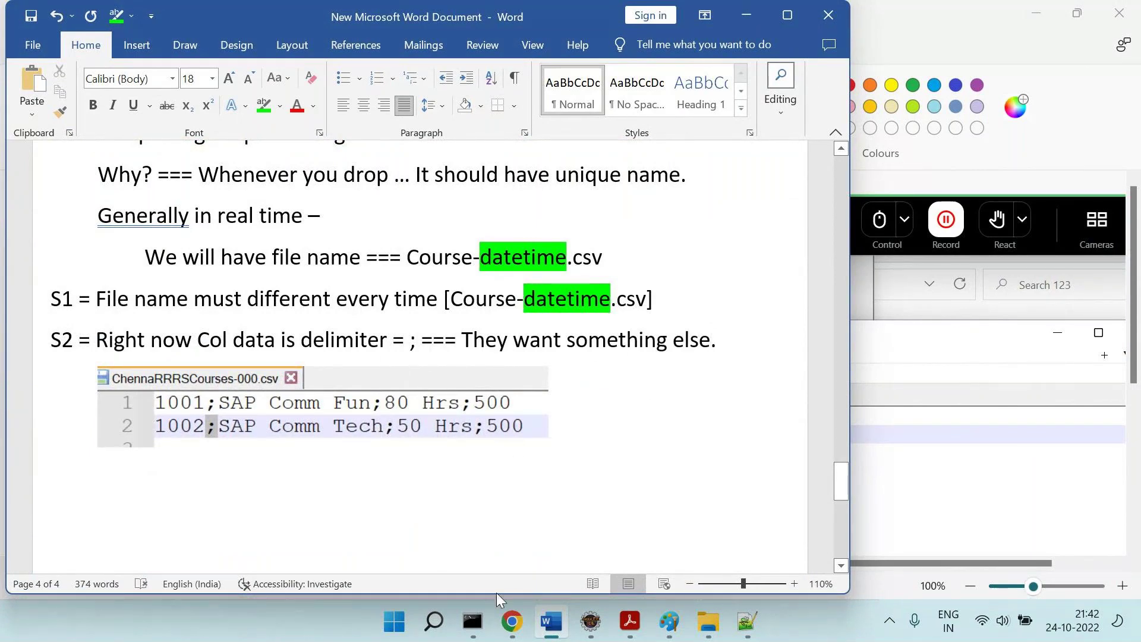
click(511, 622)
Search Google for 'sap hybris hotfolder delimiter' in a new Chrome tab.
click(456, 14)
text(goo)
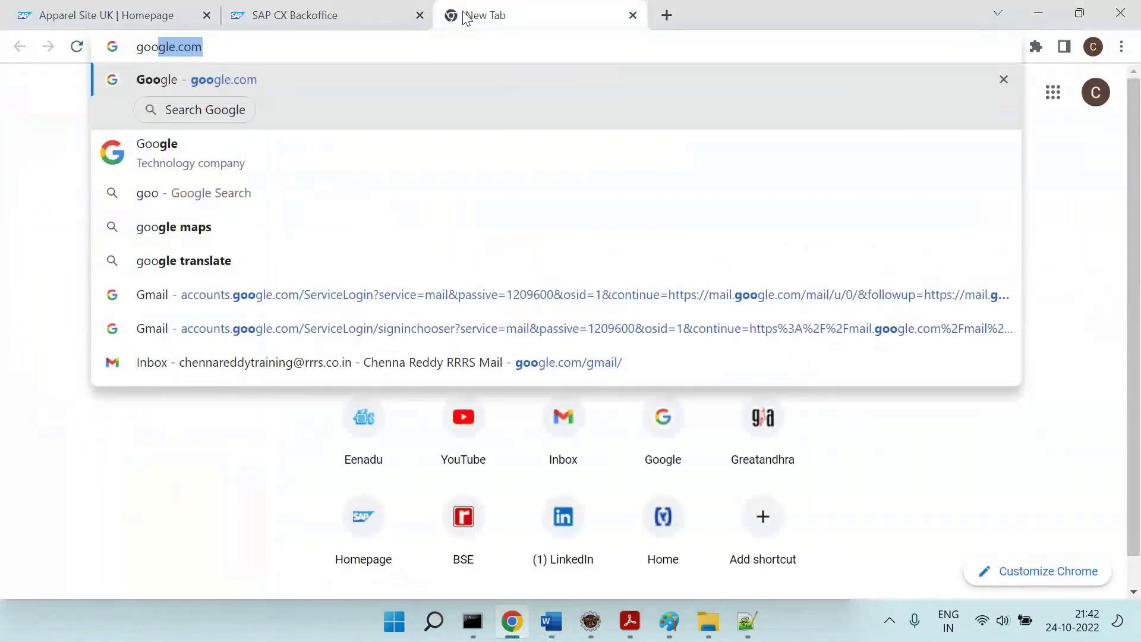
key(Return)
text(sap hybris )
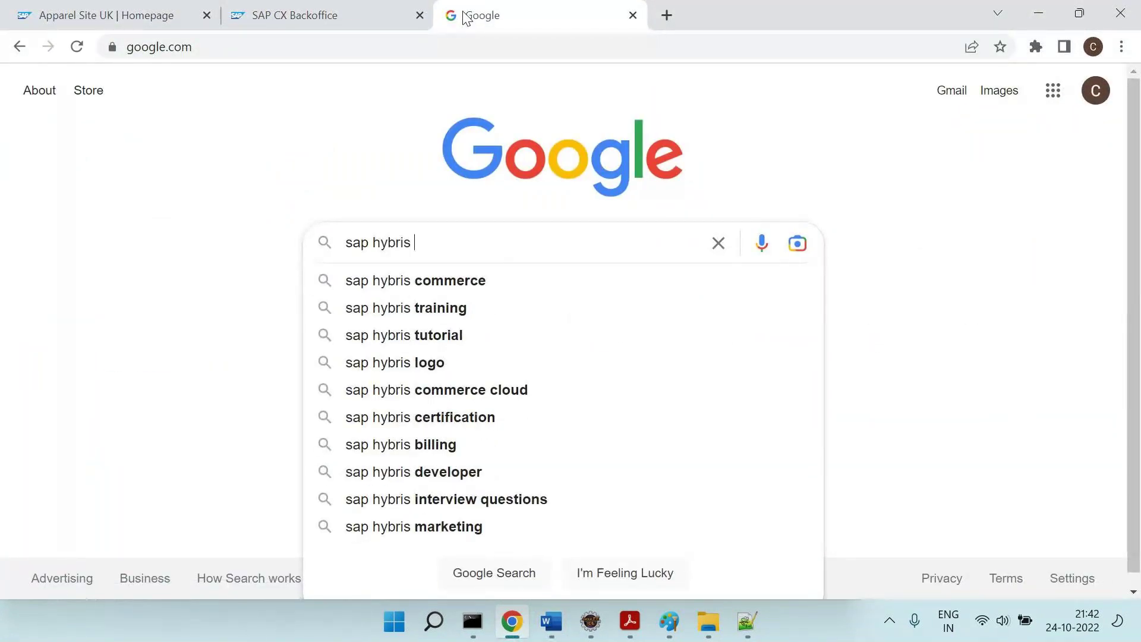
text(hotfolder deli)
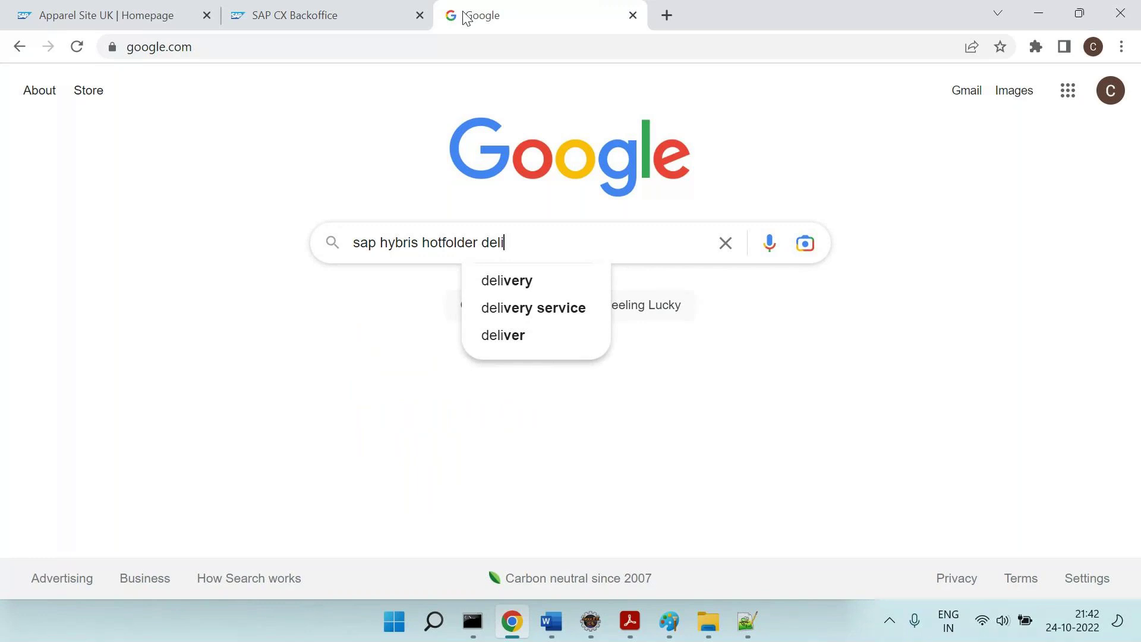
text(miter)
key(Return)
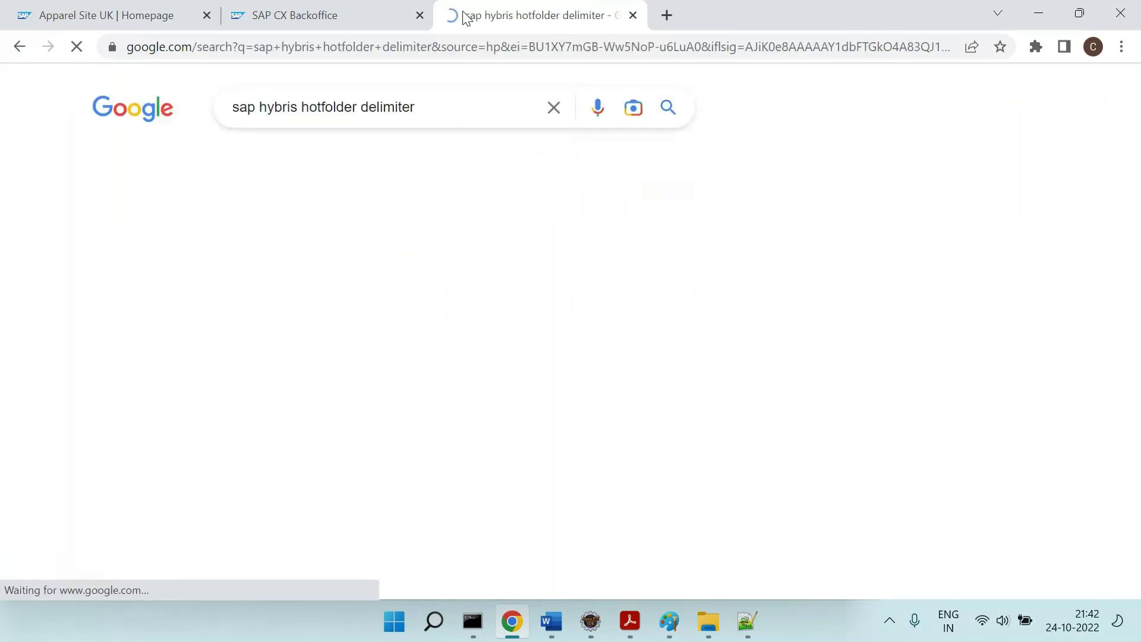
Open the SAP answers question and highlight the accepted answer's XML and fieldSeparator value.
click(333, 275)
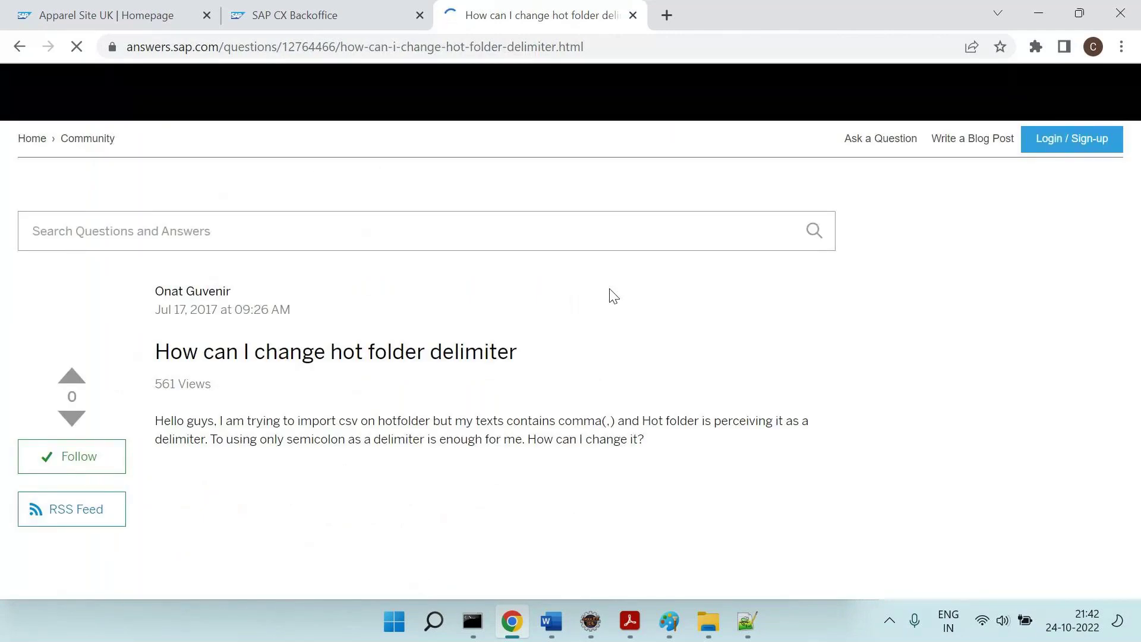
scroll(613, 295, down, 8)
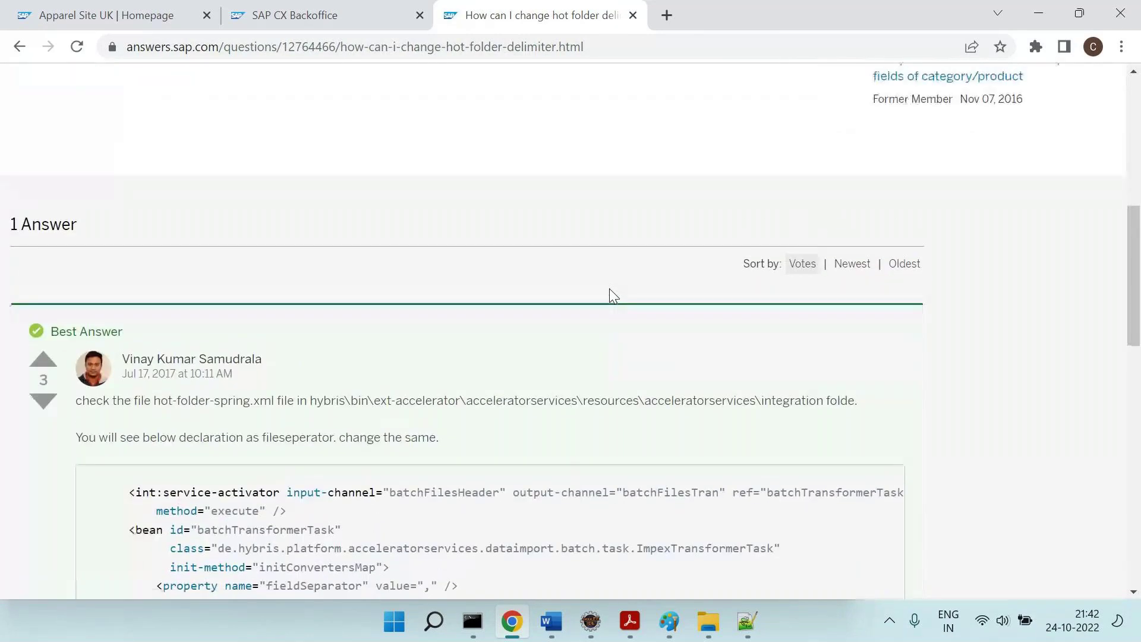
scroll(614, 295, up, 5)
drag(161, 195, 519, 203)
scroll(520, 207, down, 4)
scroll(522, 210, down, 1)
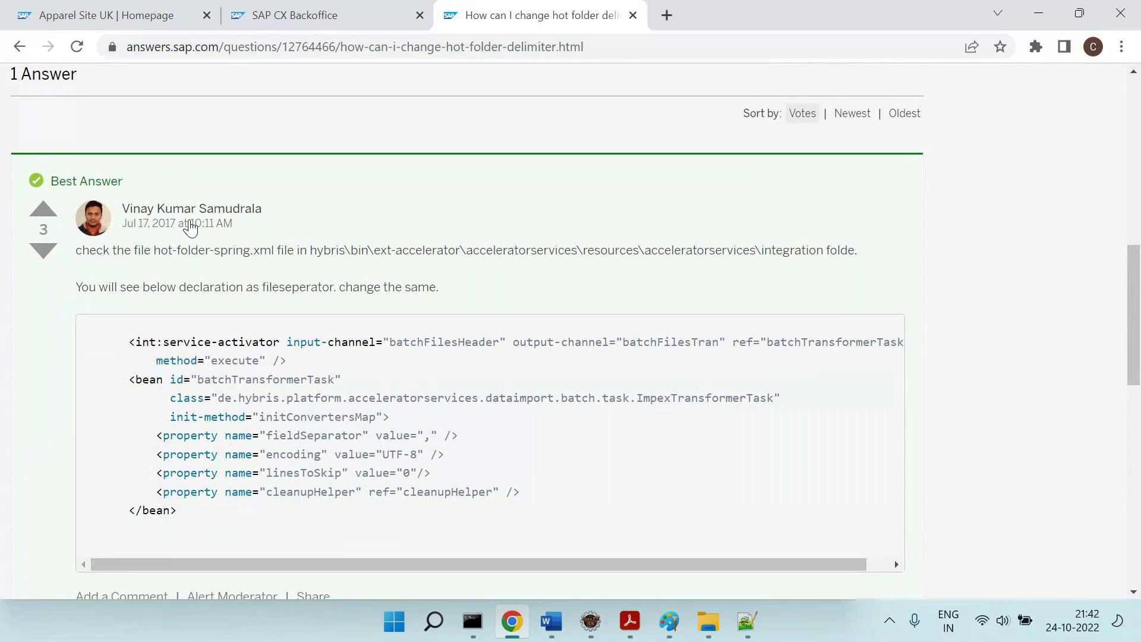
scroll(206, 271, down, 1)
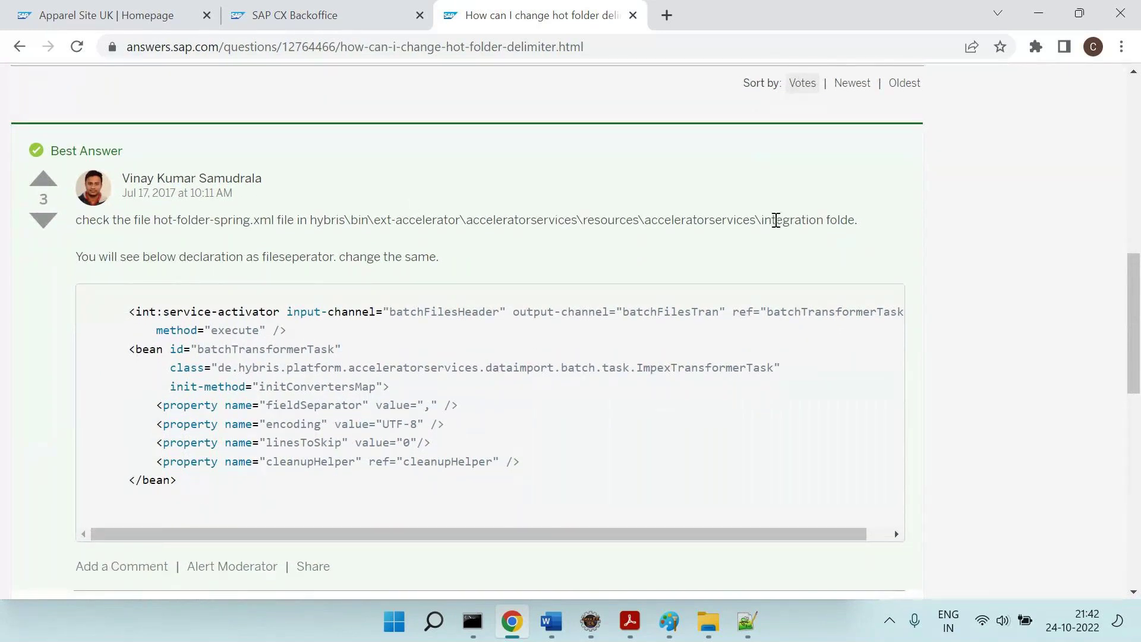
drag(123, 312, 204, 503)
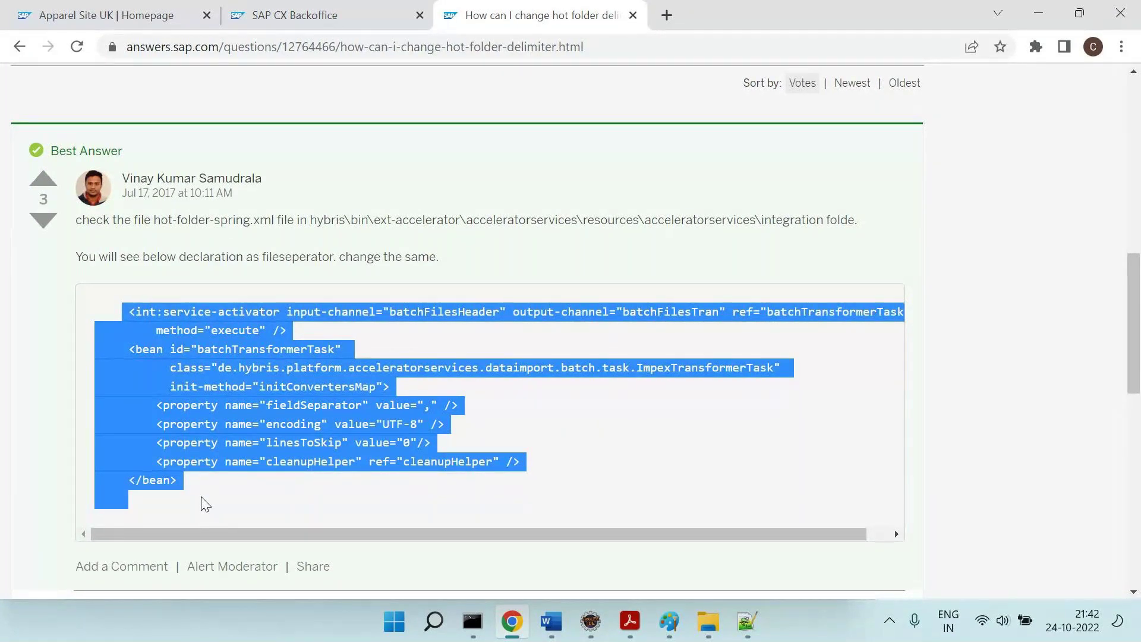
click(452, 415)
drag(376, 405, 493, 407)
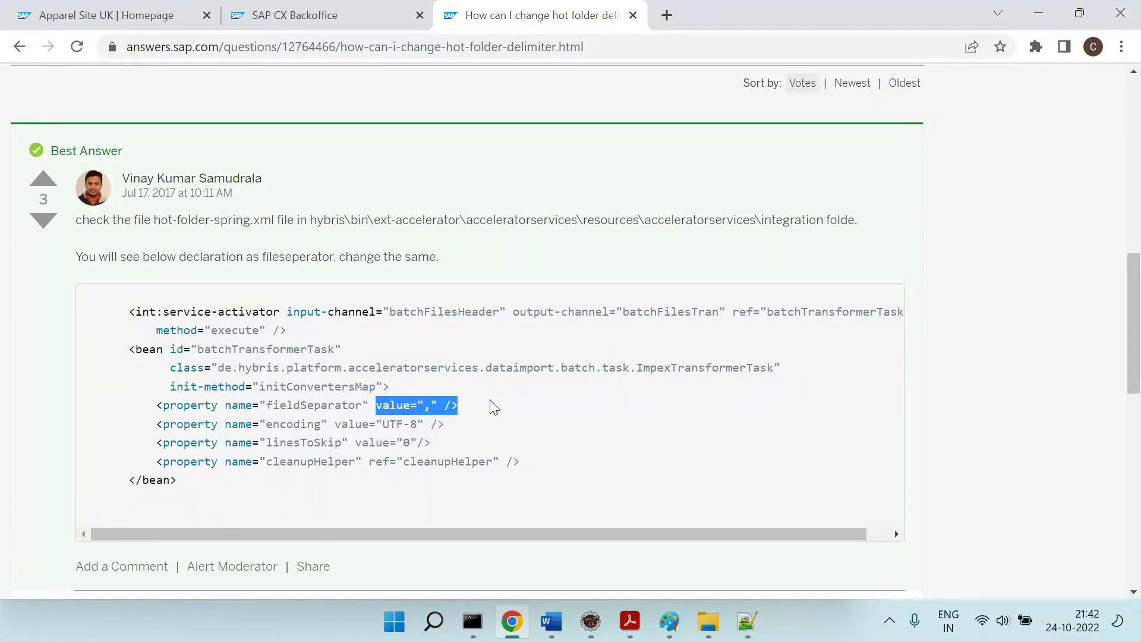
Read the asker's problem with commas in text and scroll through the comments to the answer box.
scroll(492, 403, up, 10)
scroll(436, 408, down, 1)
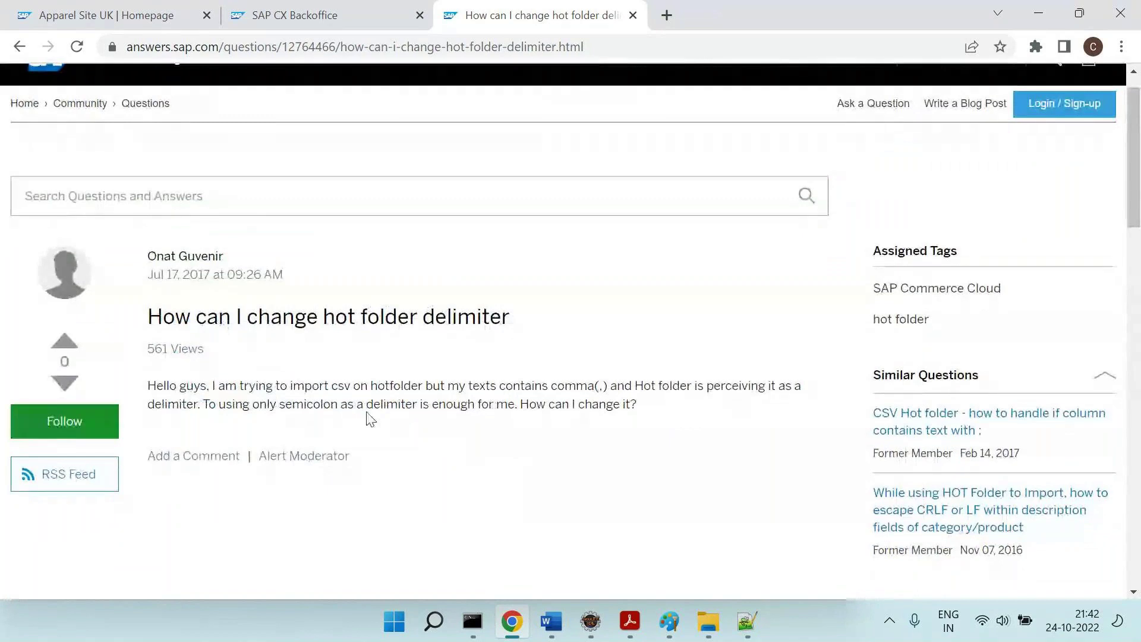
drag(226, 386, 616, 384)
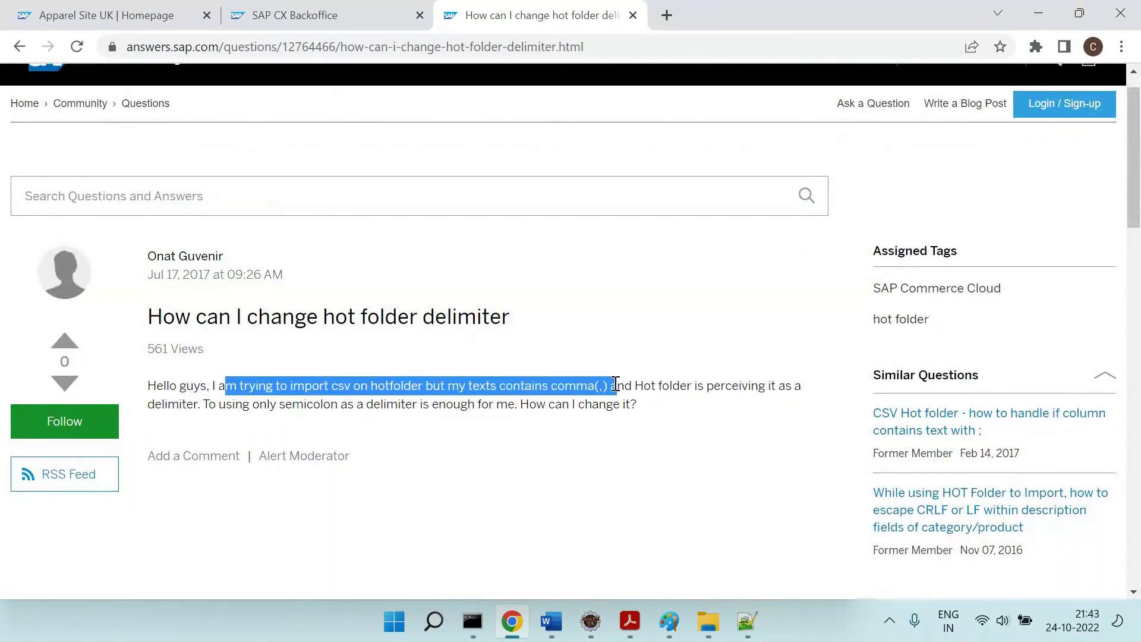
drag(616, 384, 615, 384)
scroll(615, 384, down, 8)
scroll(615, 384, down, 3)
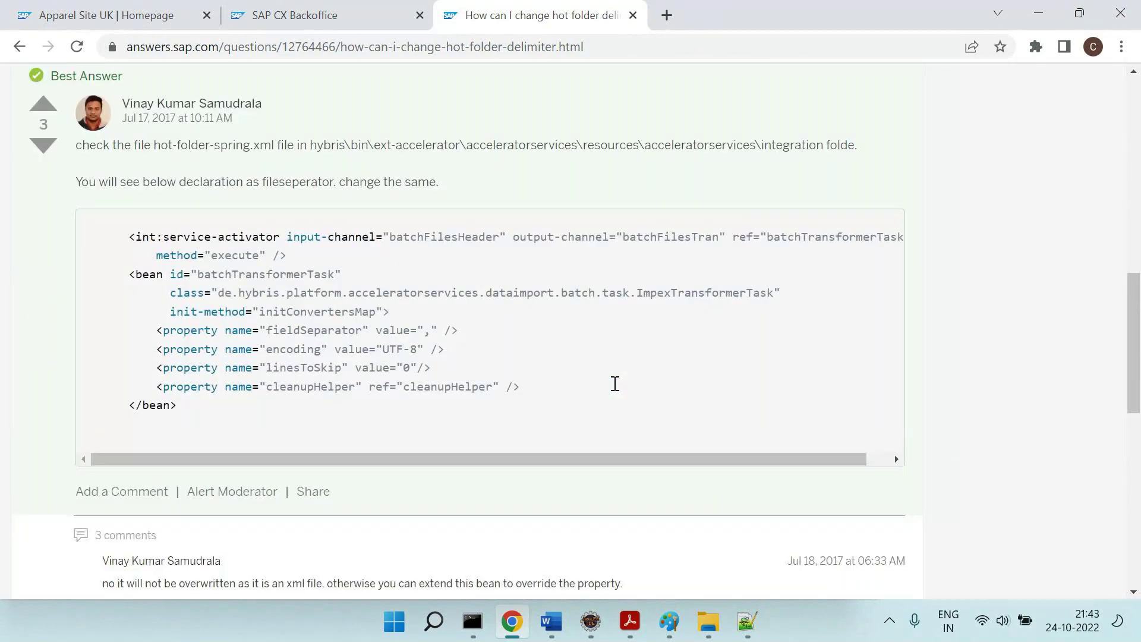
scroll(615, 384, down, 1)
scroll(613, 387, up, 1)
drag(122, 265, 479, 326)
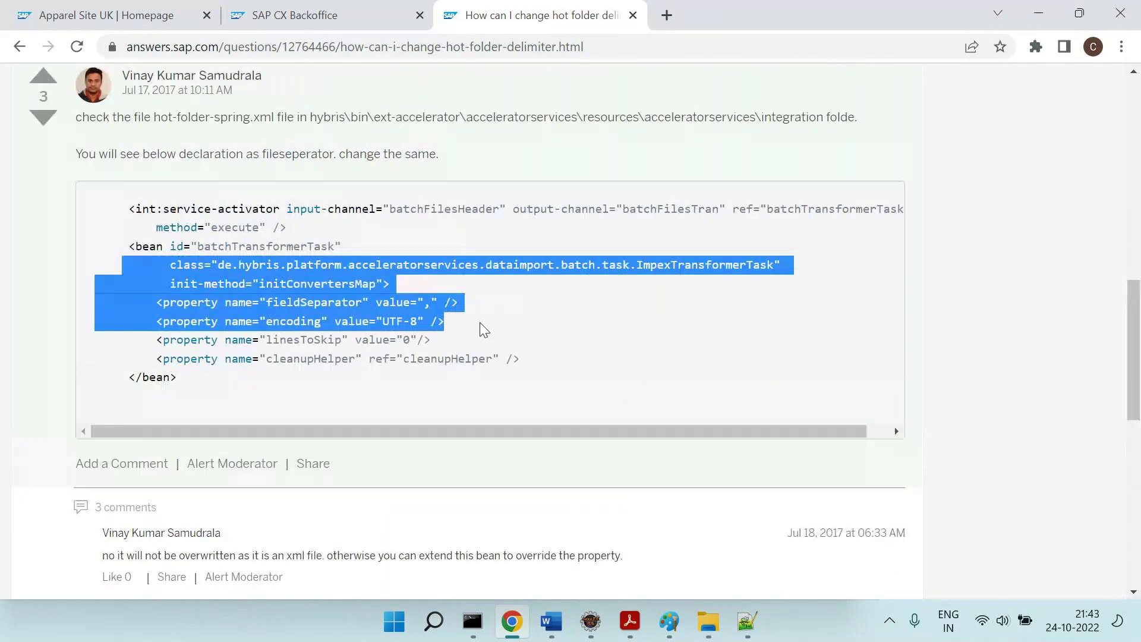
scroll(485, 330, up, 5)
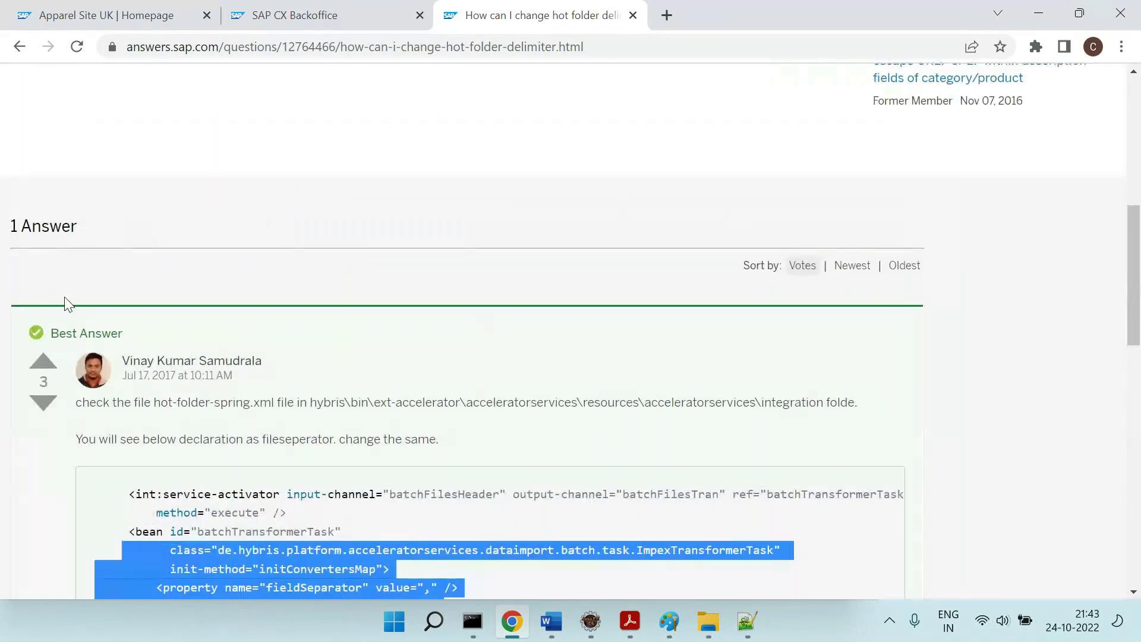
scroll(127, 377, down, 3)
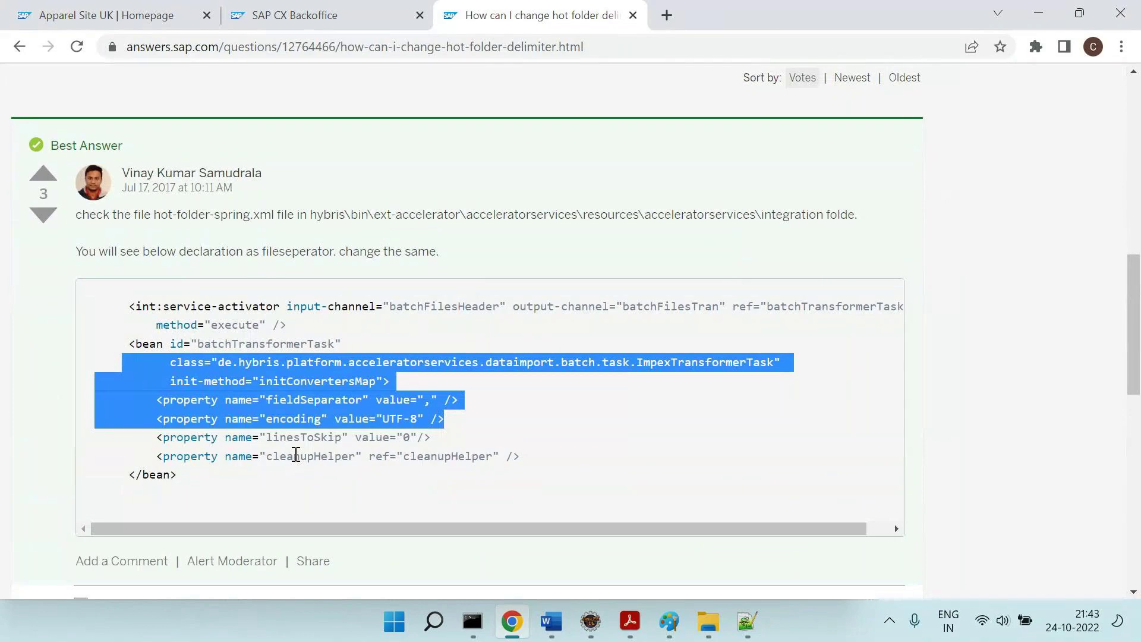
scroll(296, 455, down, 5)
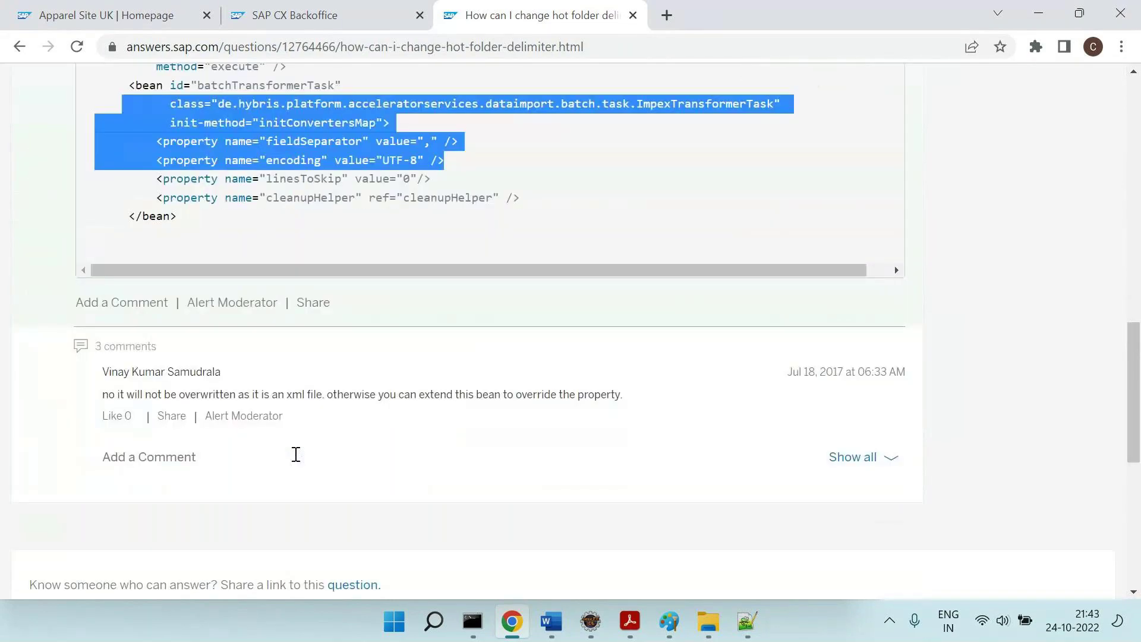
scroll(298, 461, down, 5)
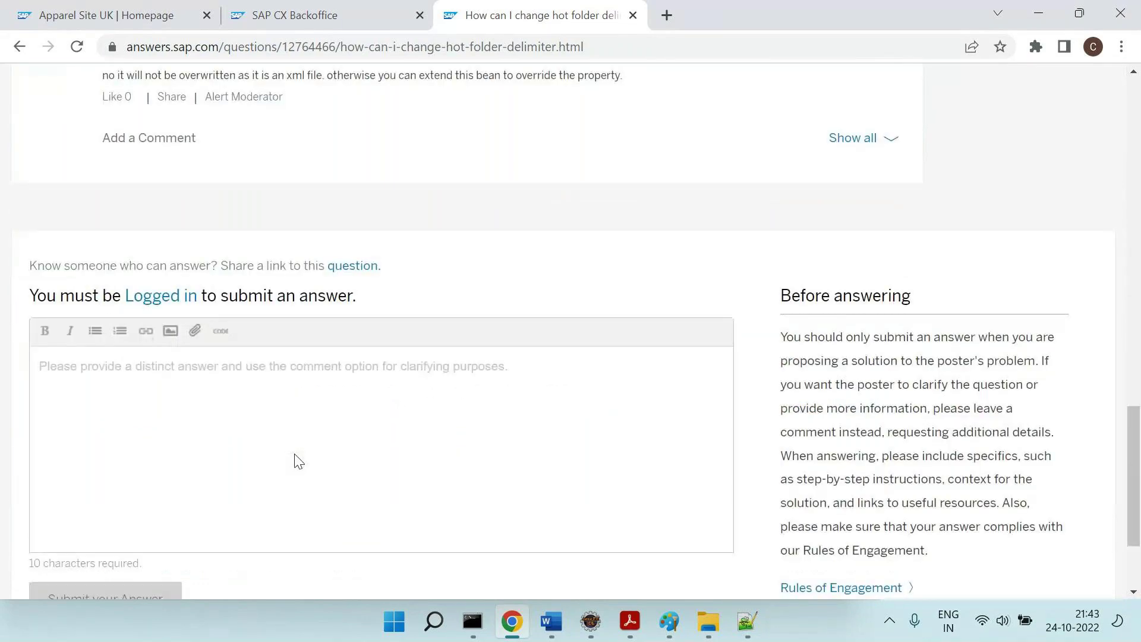
key(alt+Tab)
Add 'S3 = From SAP we are getting the data...' and an indented note about massaging "SAP Comm".
text(S3 =)
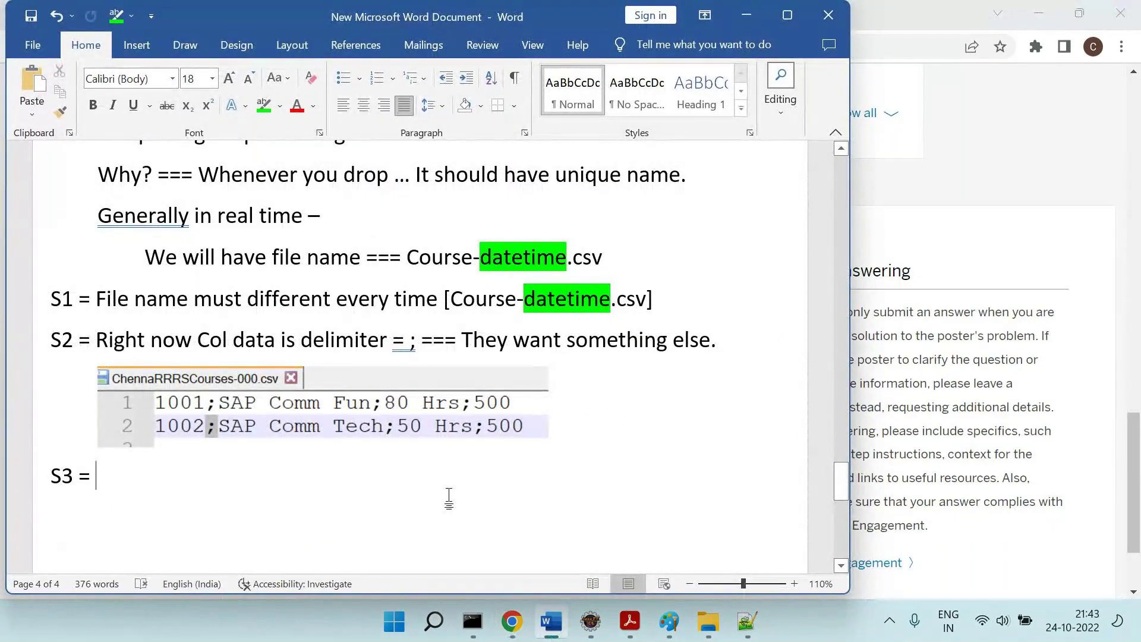
text( From SAP )
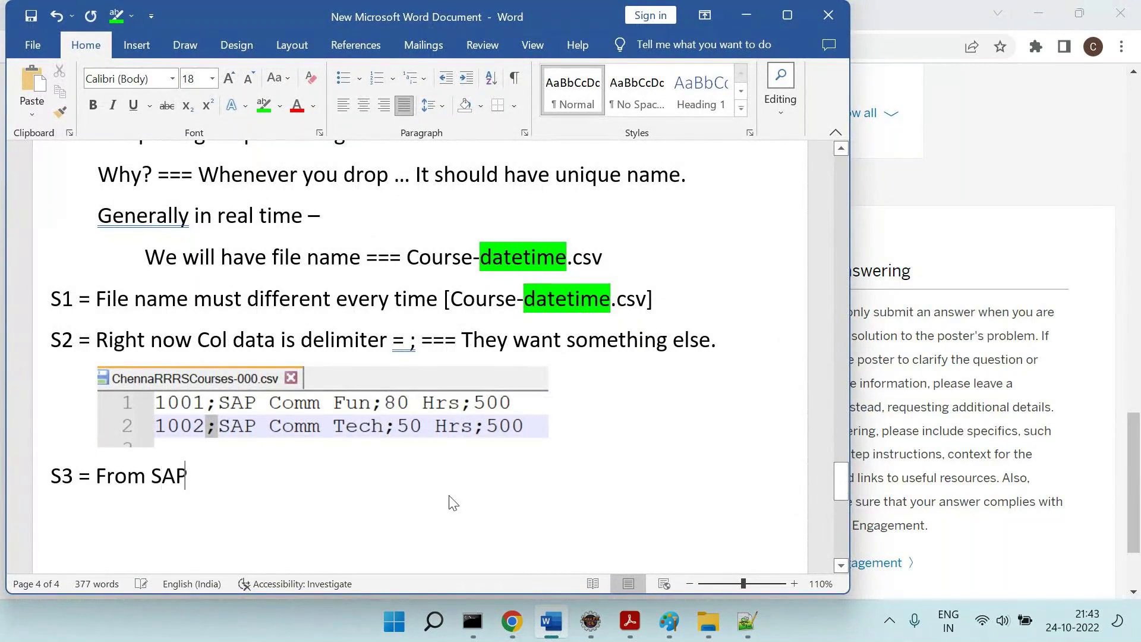
text(we are get)
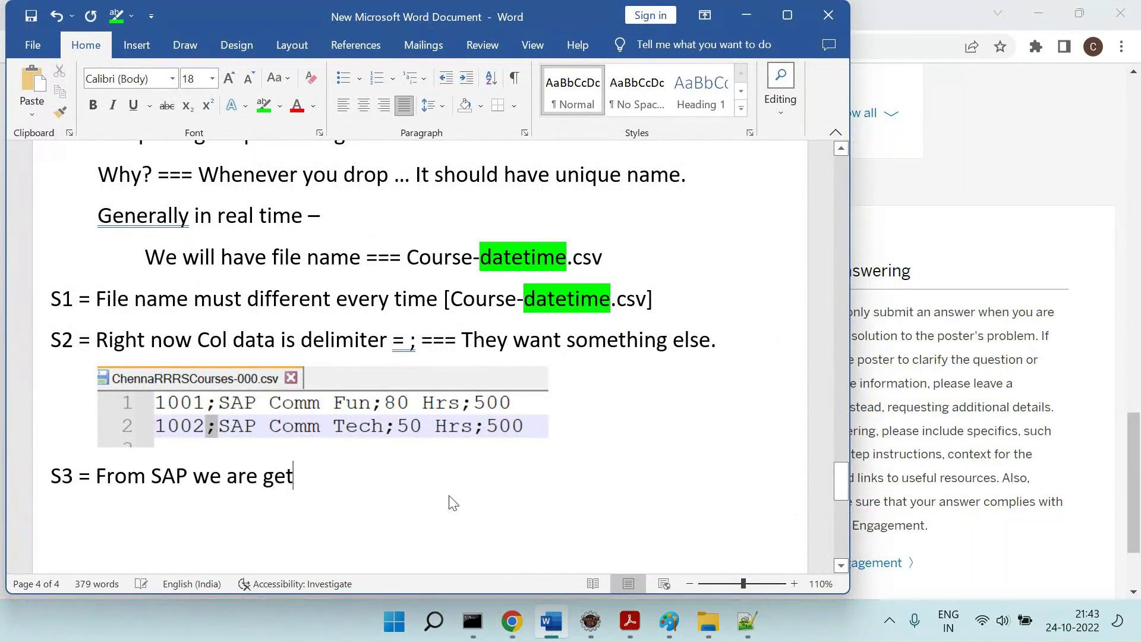
text(ting the ddat)
key(BackSpace)
key(BackSpace)
key(BackSpace)
text(ata...)
key(Return)
key(Tab)
text(B)
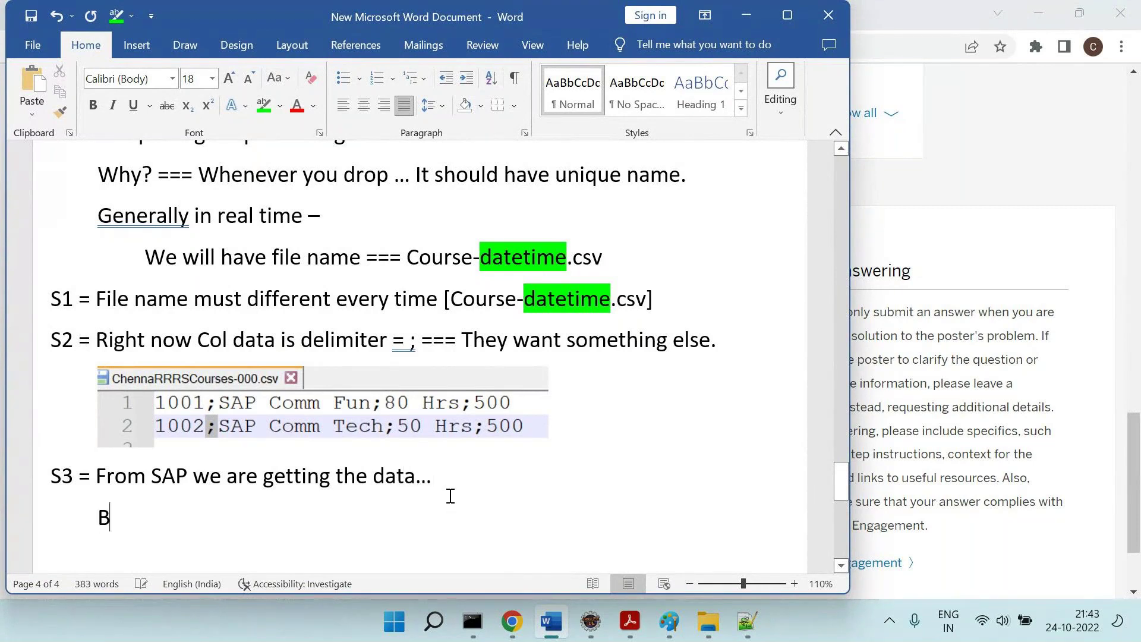
text(efore puttin)
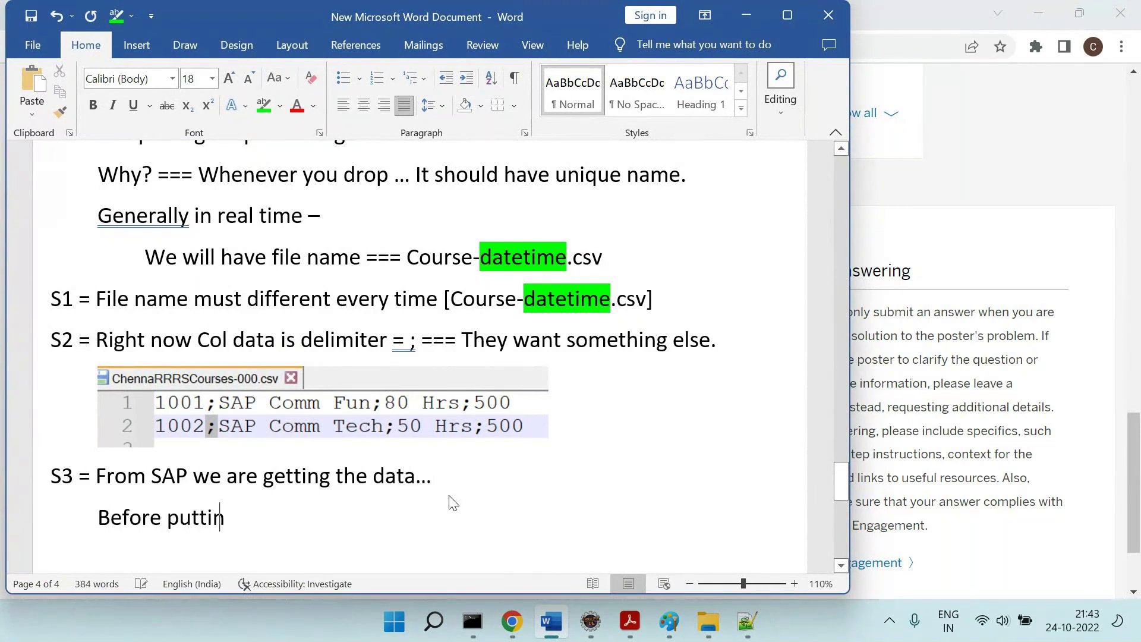
text(g in "SAP Comm)
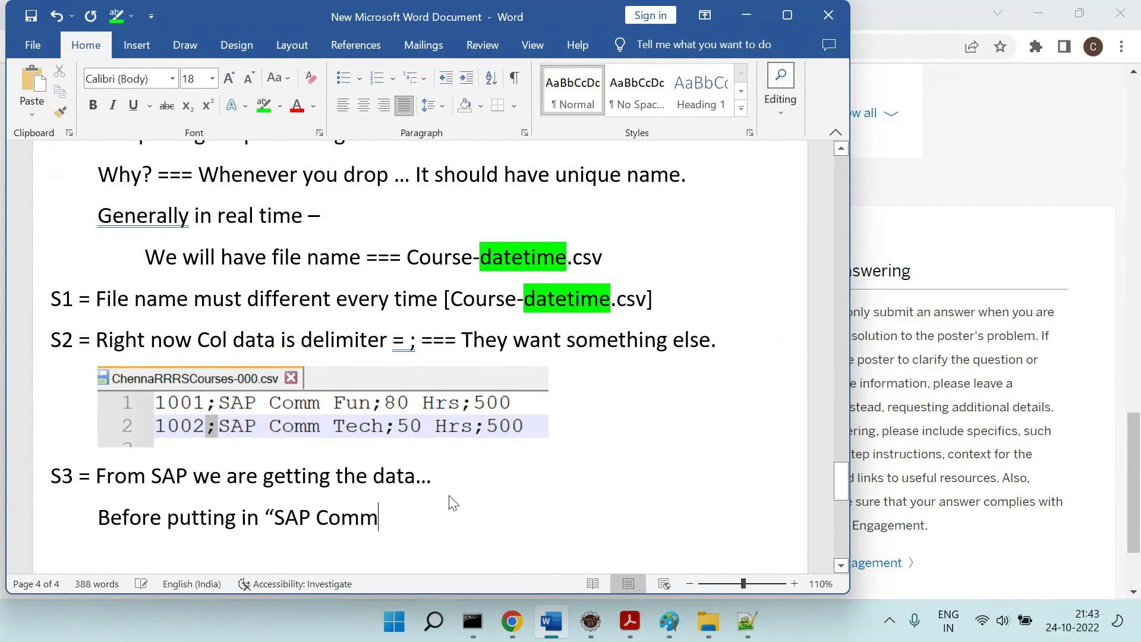
key(BackSpace)
text(" ... I wan)
text(t to ma)
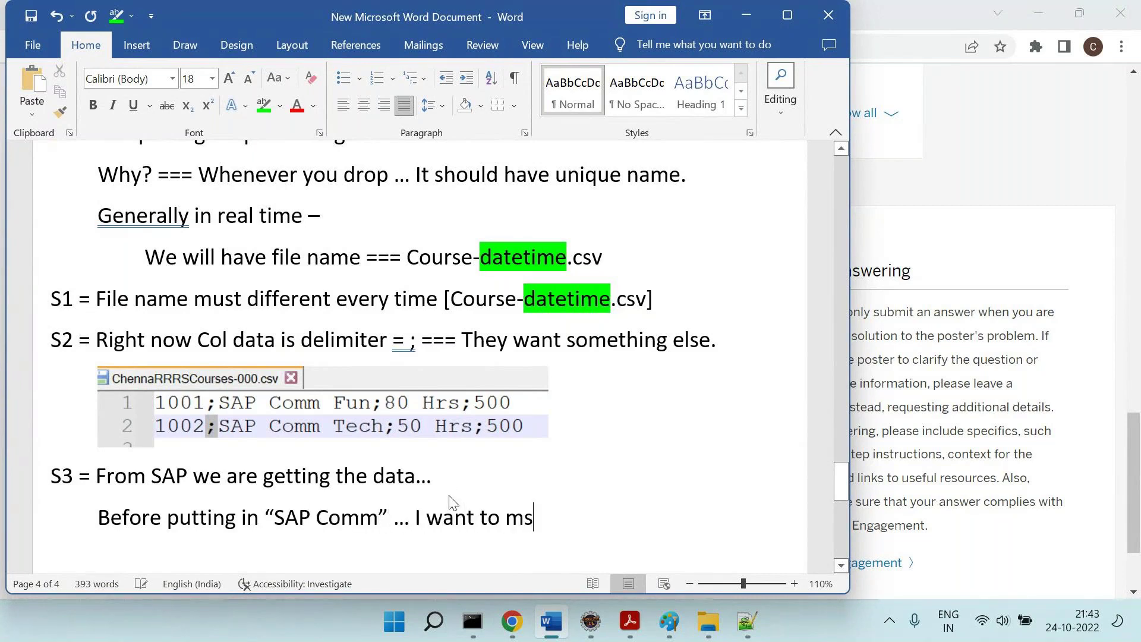
text(ssage something.)
Add an indented 'Example =' line with 'From SAP we are getting name = "SAP Comm "'.
key(Return)
key(Tab)
text(Example )
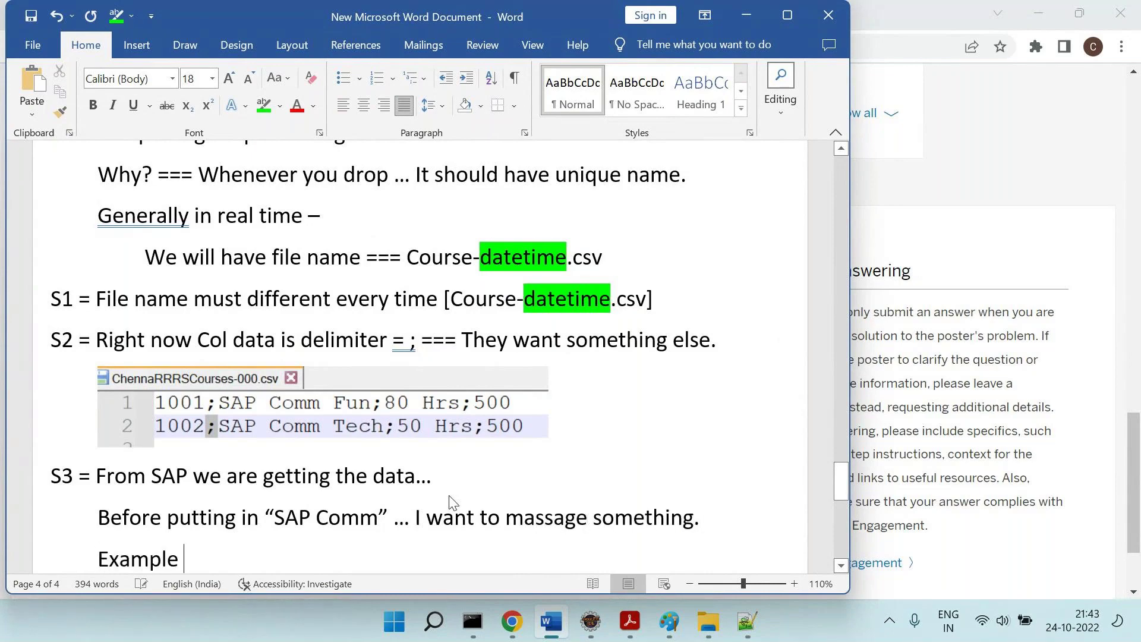
text(=)
key(Return)
key(Tab)
key(Tab)
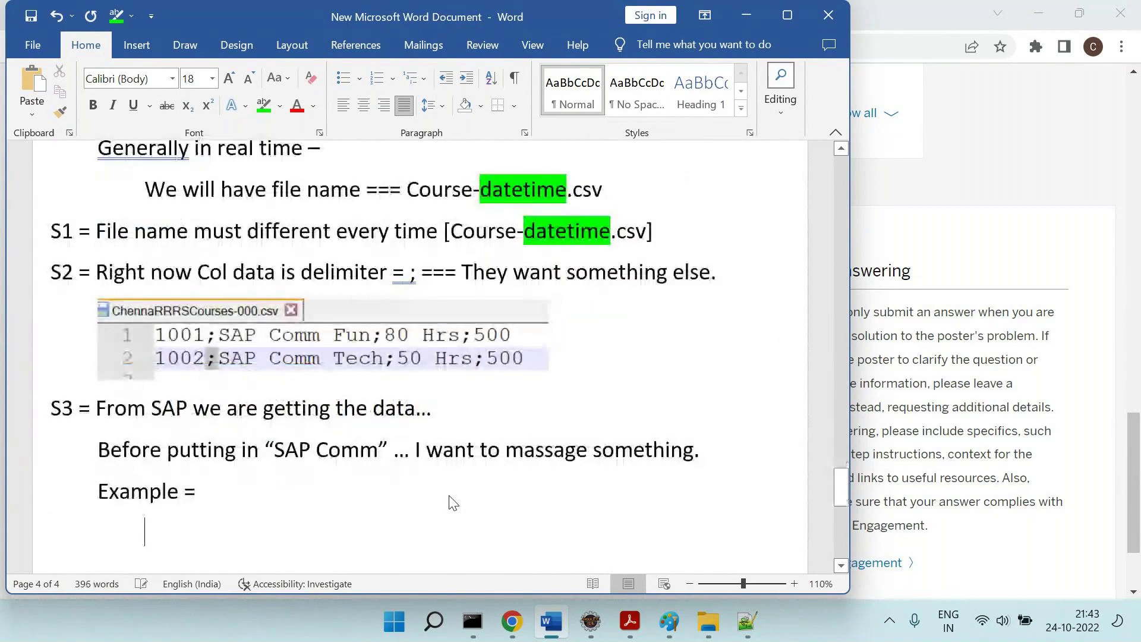
text(Frp,)
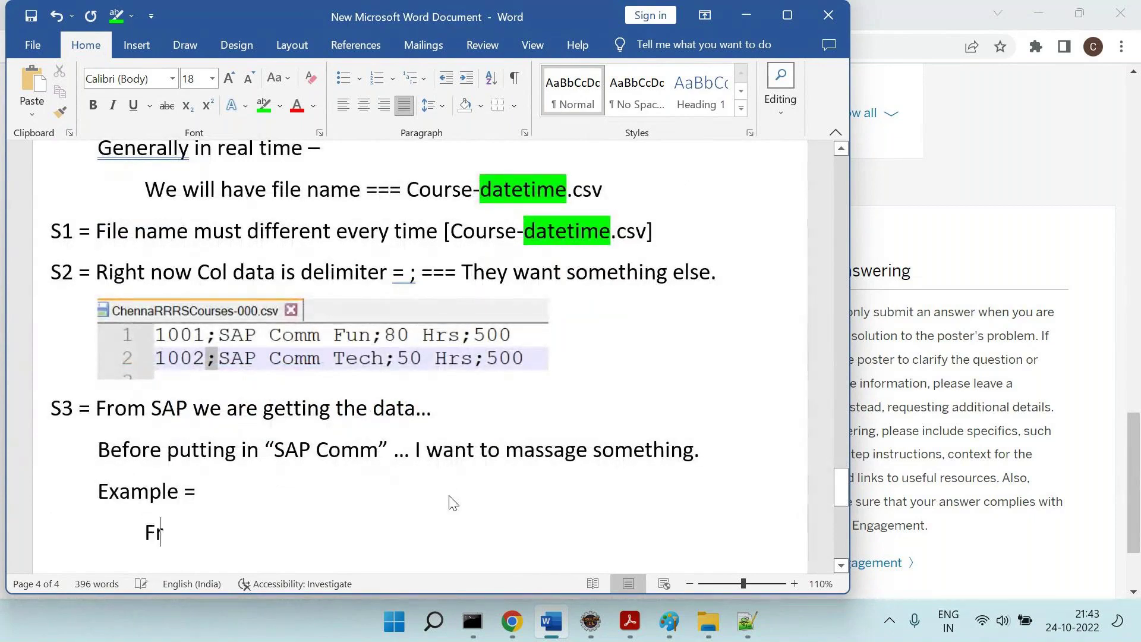
key(BackSpace)
key(BackSpace)
key(BackSpace)
key(BackSpace)
text(From SAP we )
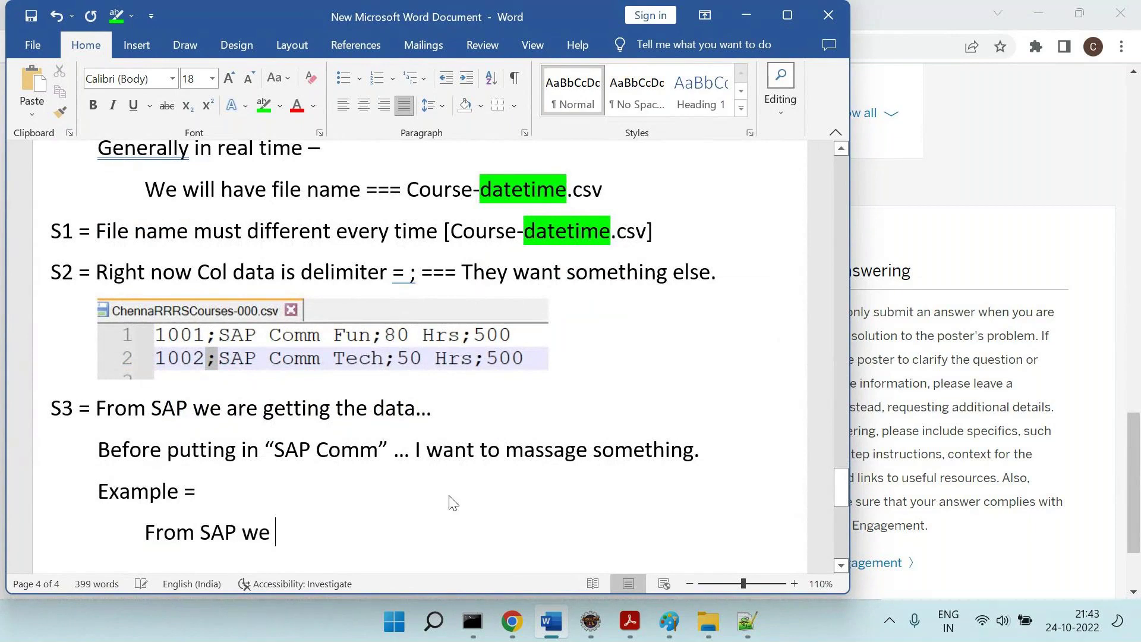
text(are getting name = )
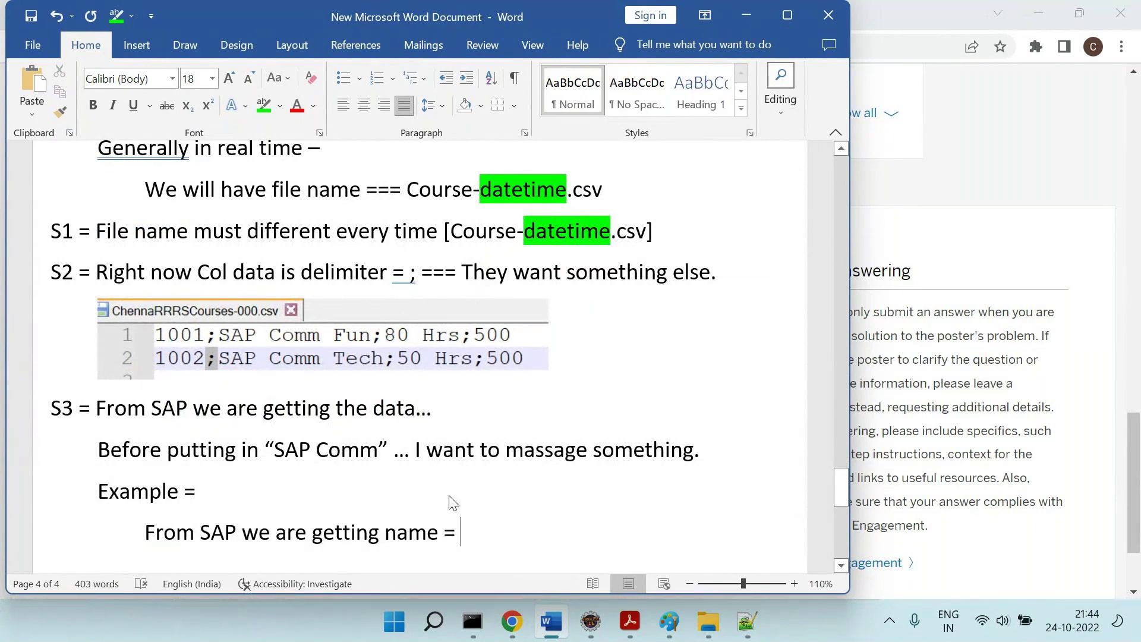
text("SAP )
text(Comm        )
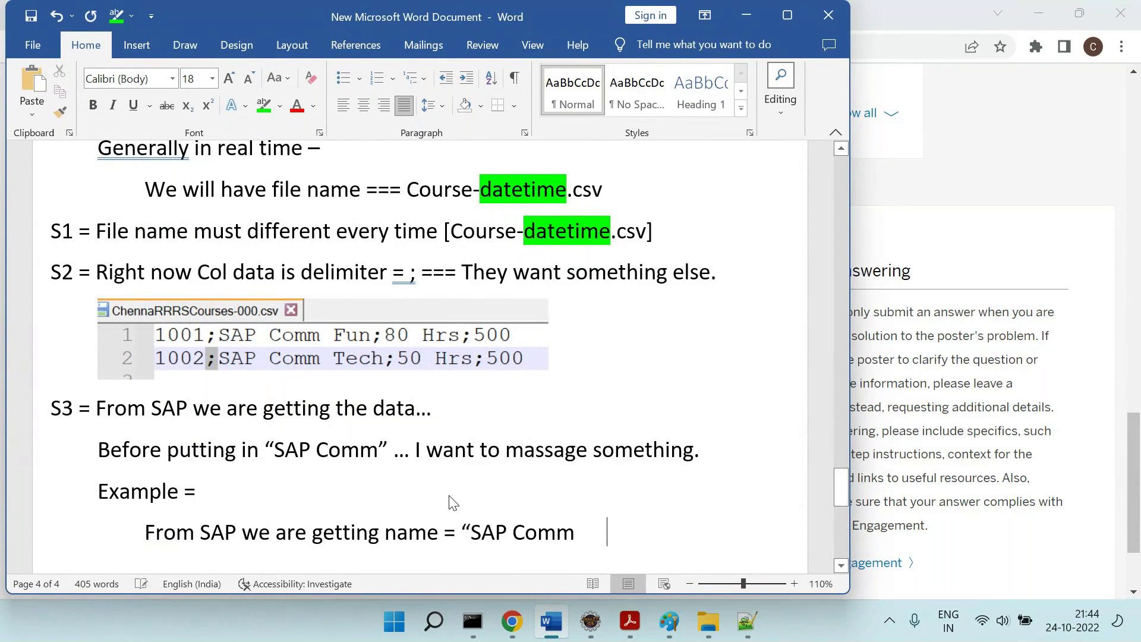
text(")
Add the options 'Is it worth to store as is in "SAP Comm"' and '(or) Trim the empty spaces…'.
click(605, 535)
scroll(605, 541, down, 1)
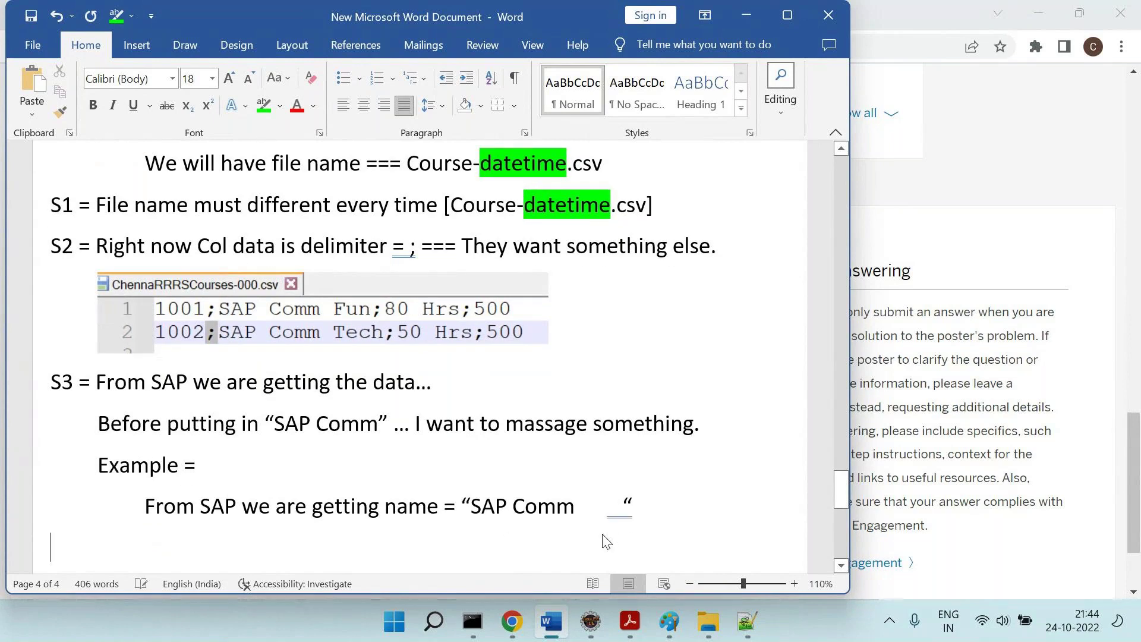
key(BackSpace)
drag(474, 507, 607, 509)
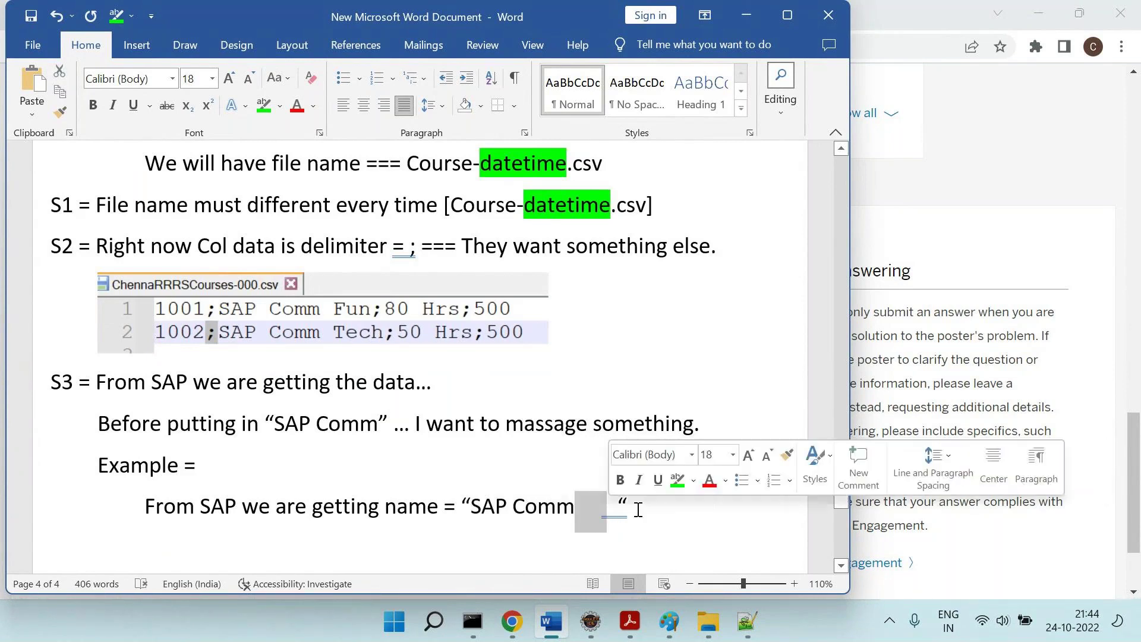
click(732, 535)
key(Tab)
key(Tab)
text(Is it wort)
text(h to store a)
text(s is in "SAP Com)
text(m")
key(Return)
text((or) Tr)
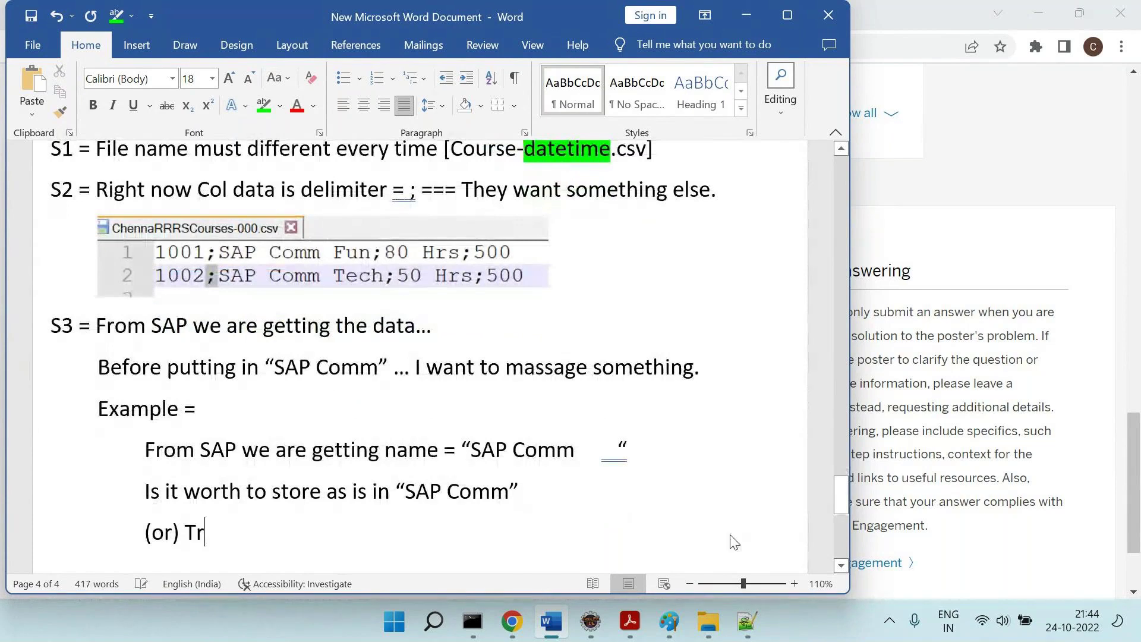
text(im the emp)
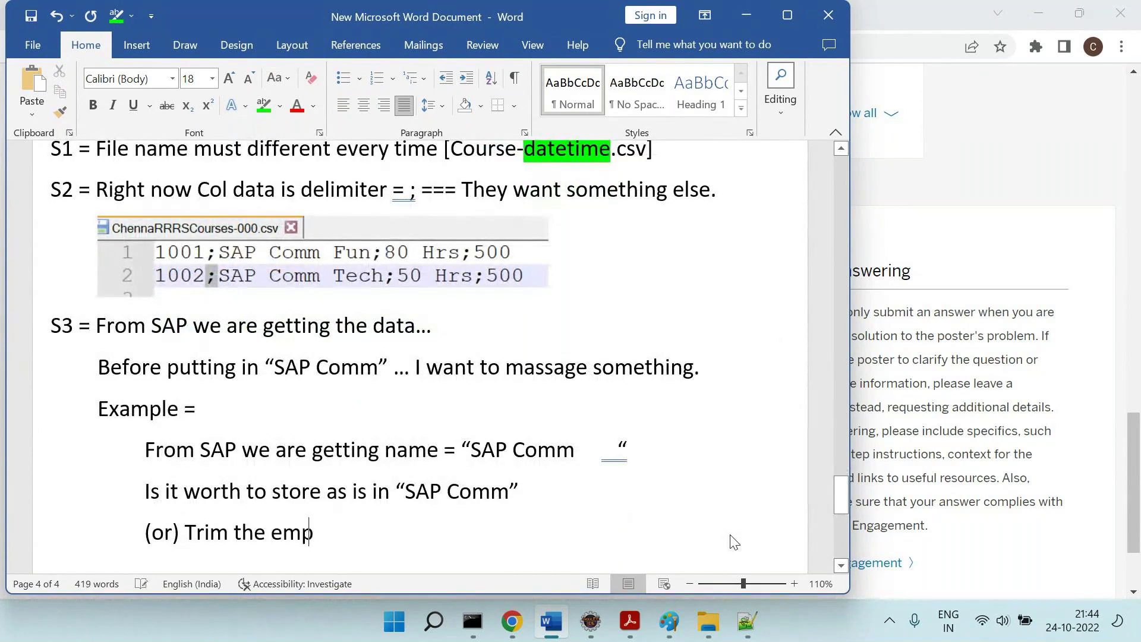
text(ty spaces at)
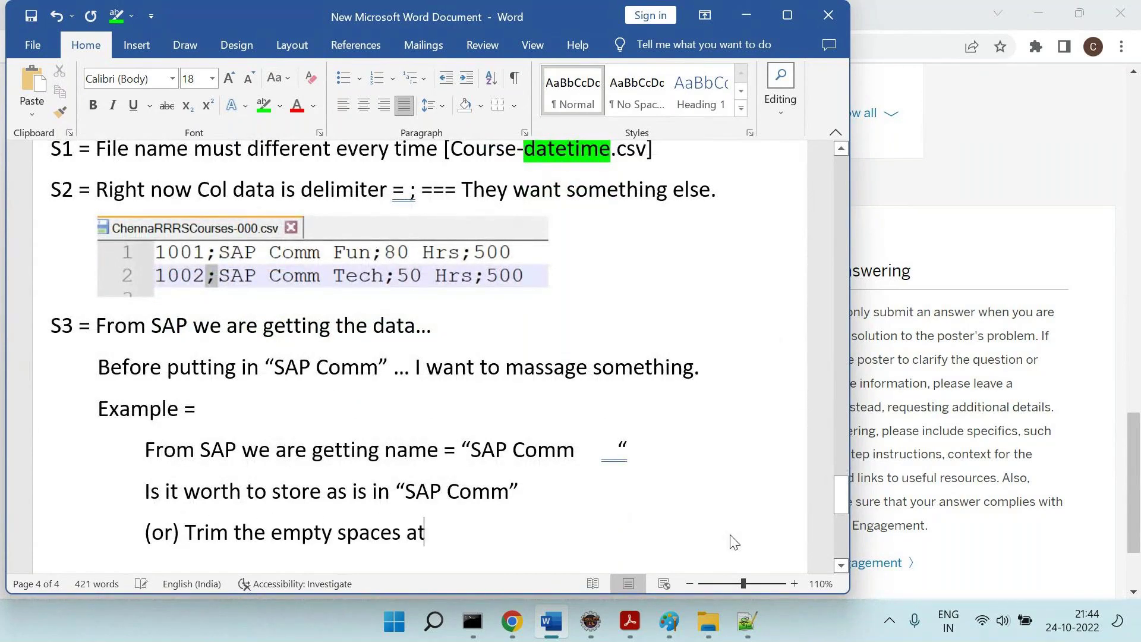
text( the end & )
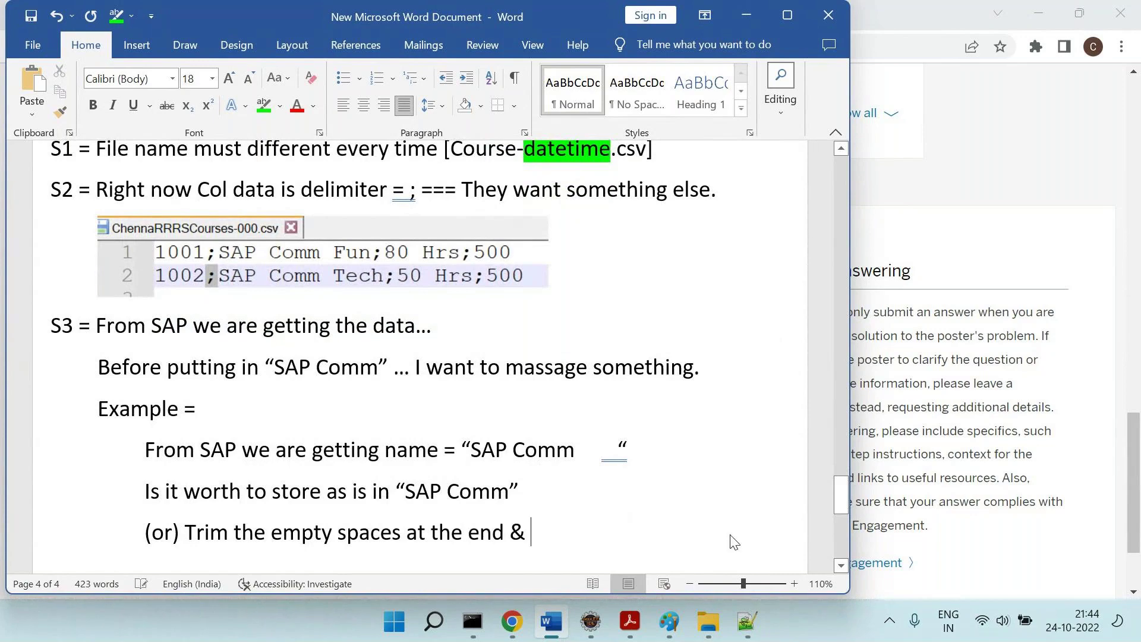
text(store in “SAP Comm)
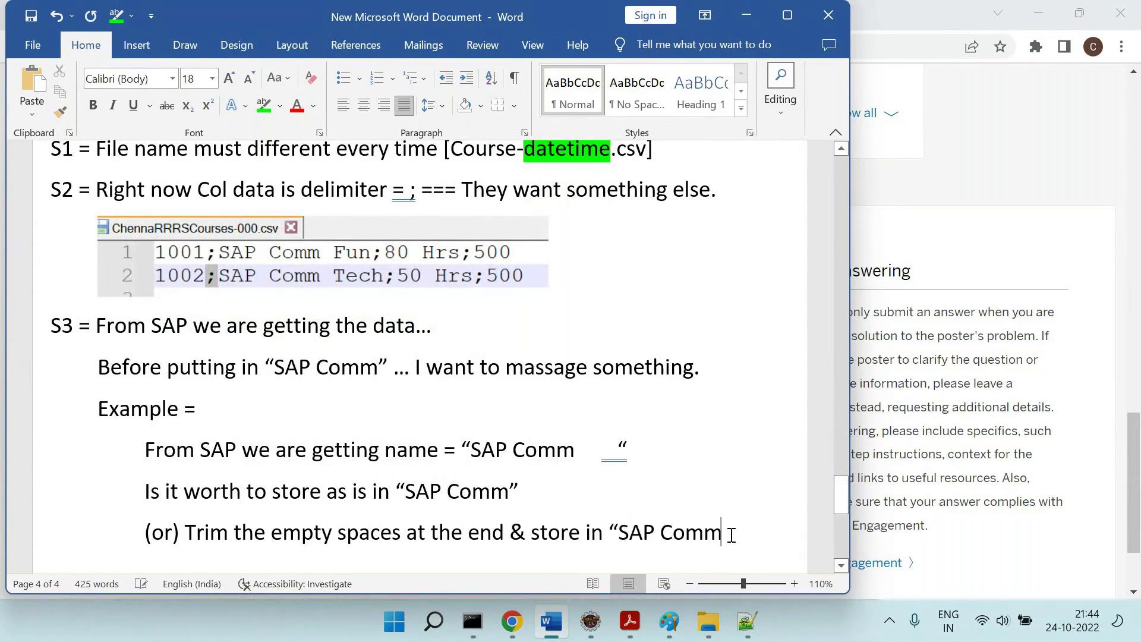
text(”.)
key(Return)
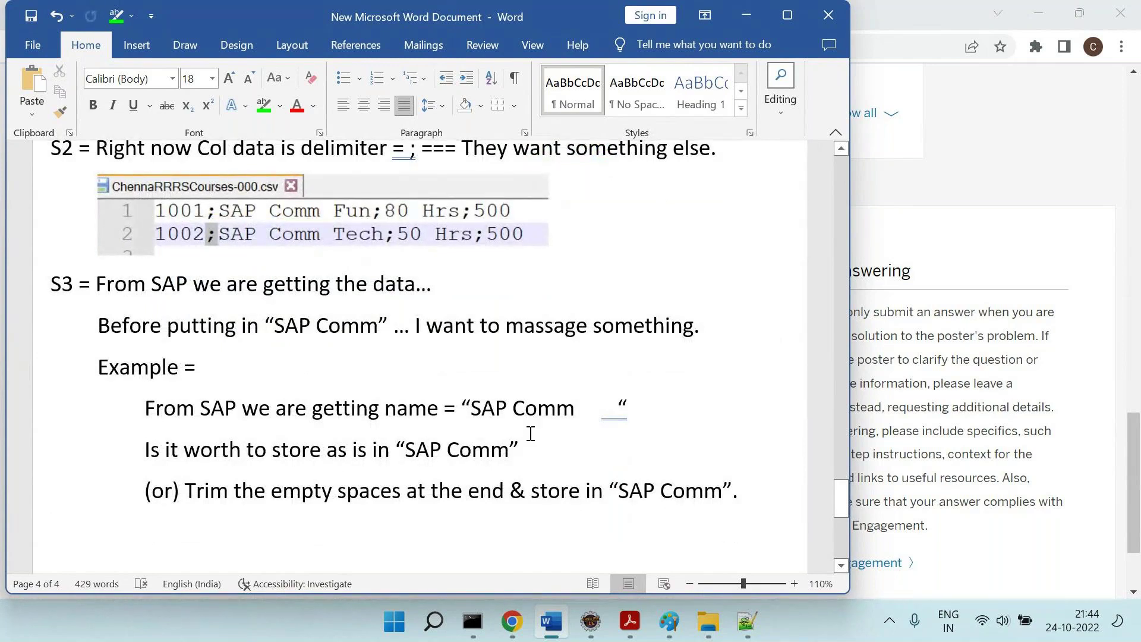
Highlight the phrase 'Trim the empty spaces' in green.
drag(581, 410, 618, 414)
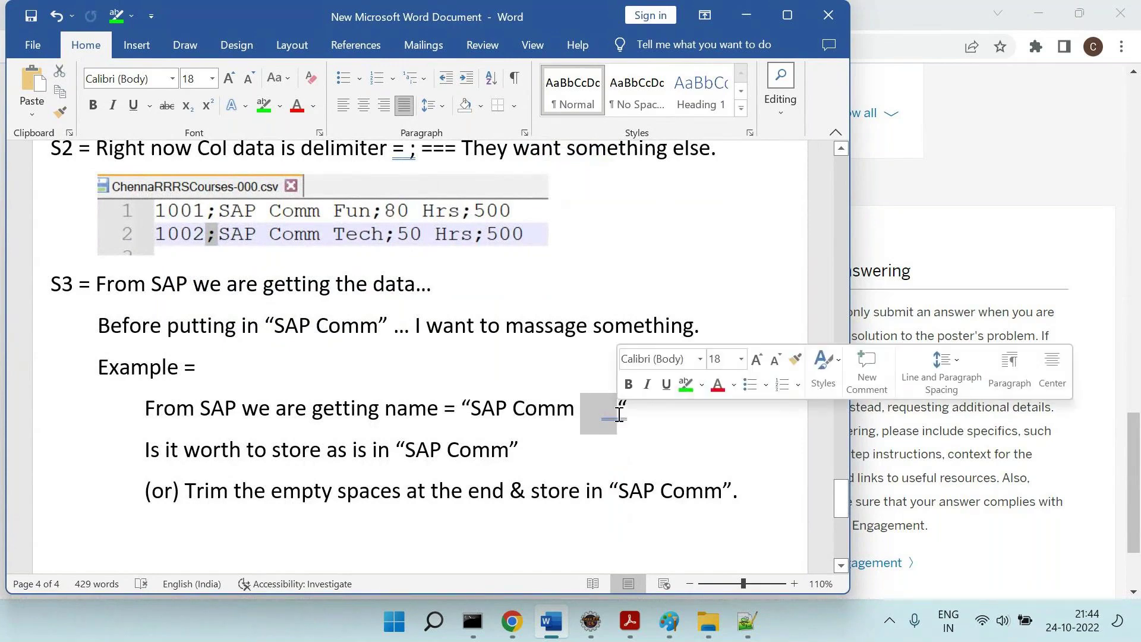
drag(202, 500, 395, 510)
click(264, 105)
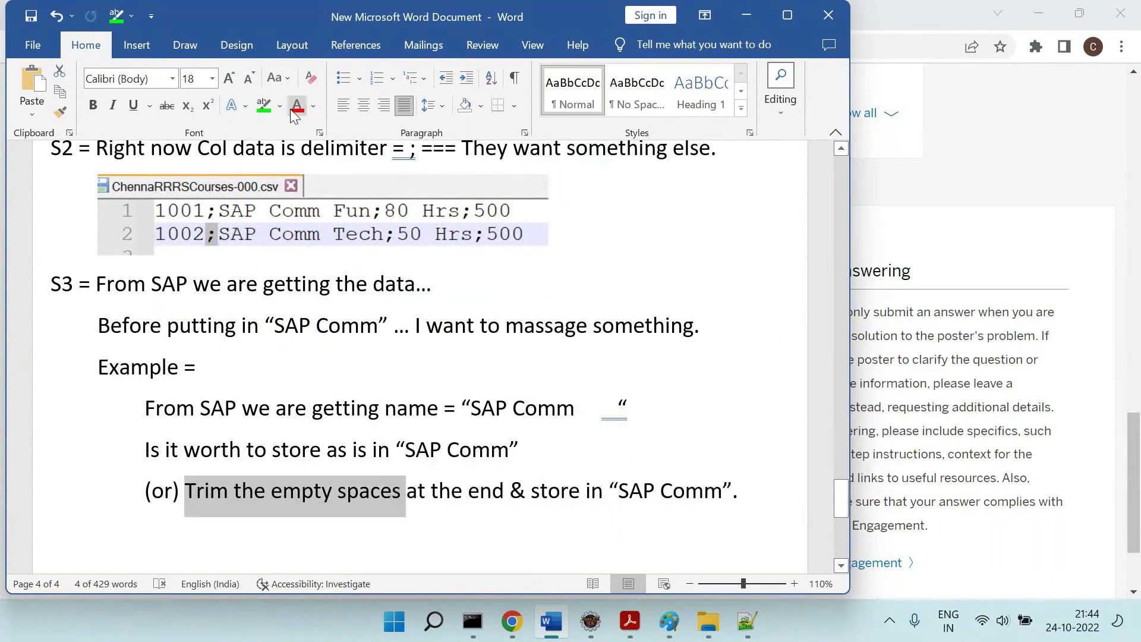
click(436, 339)
scroll(385, 517, down, 2)
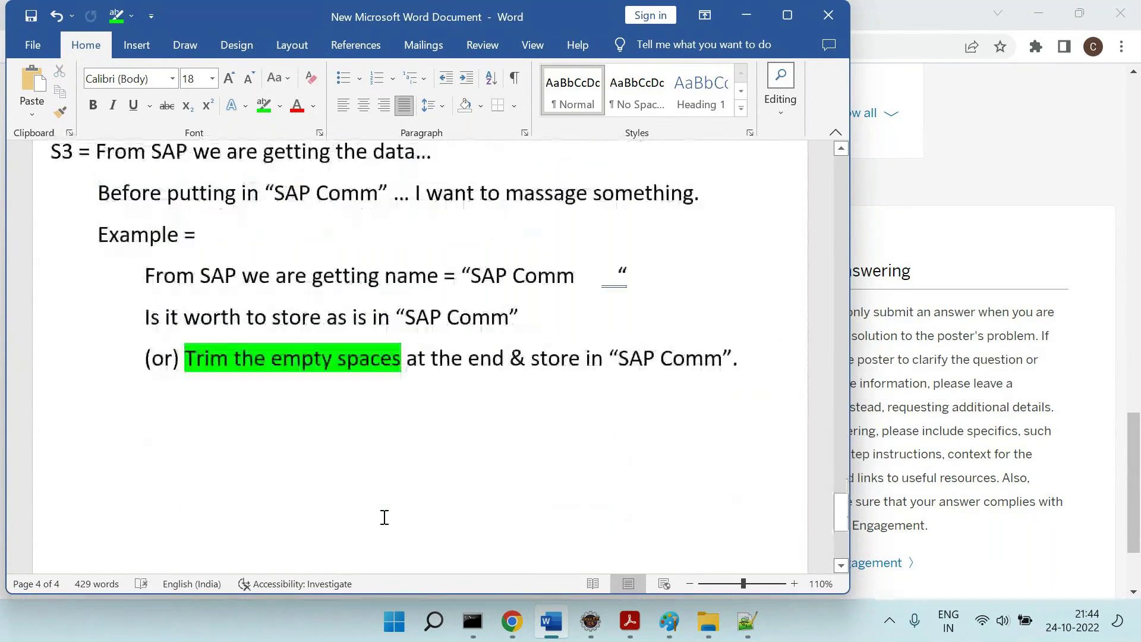
Back in Eclipse, undo the unsaved change in hot-folder-spring.xml.
click(597, 629)
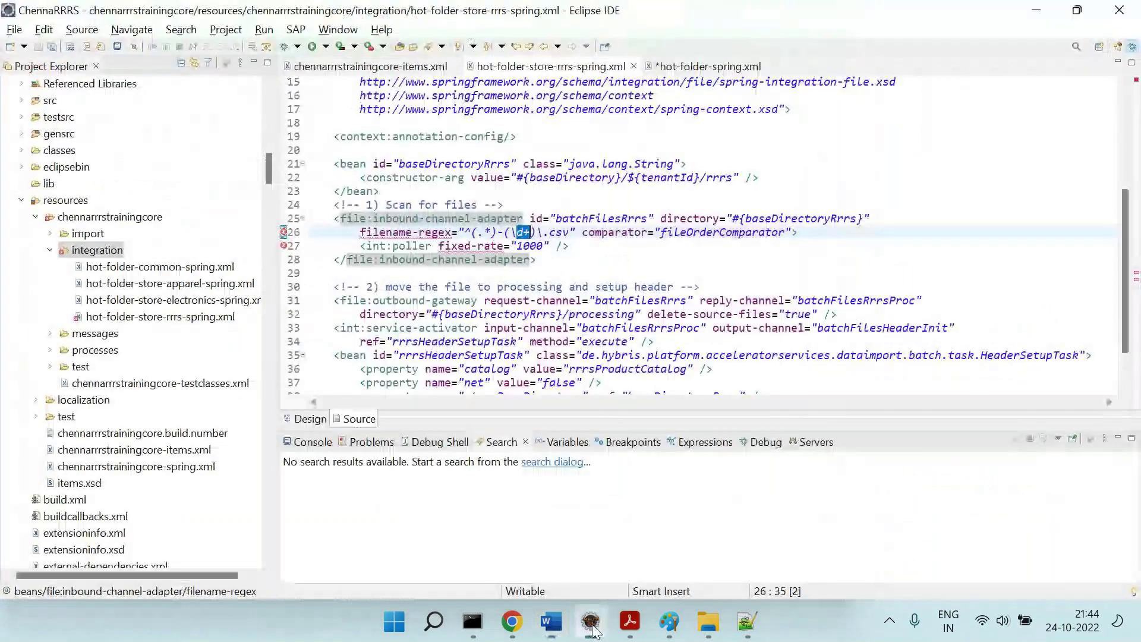
click(673, 271)
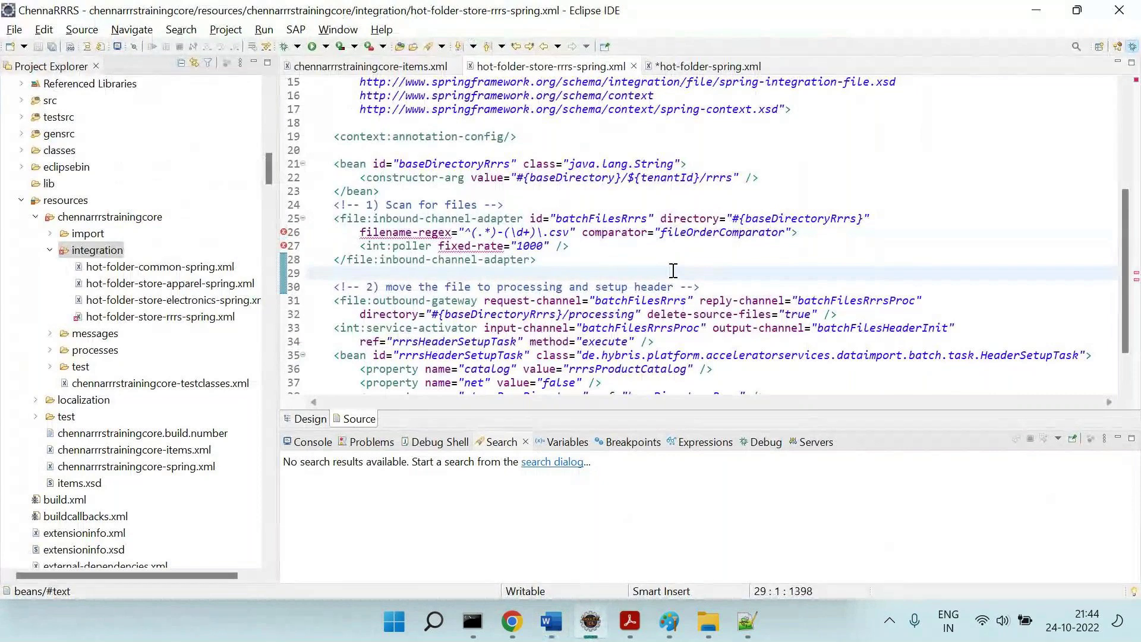
scroll(673, 271, down, 2)
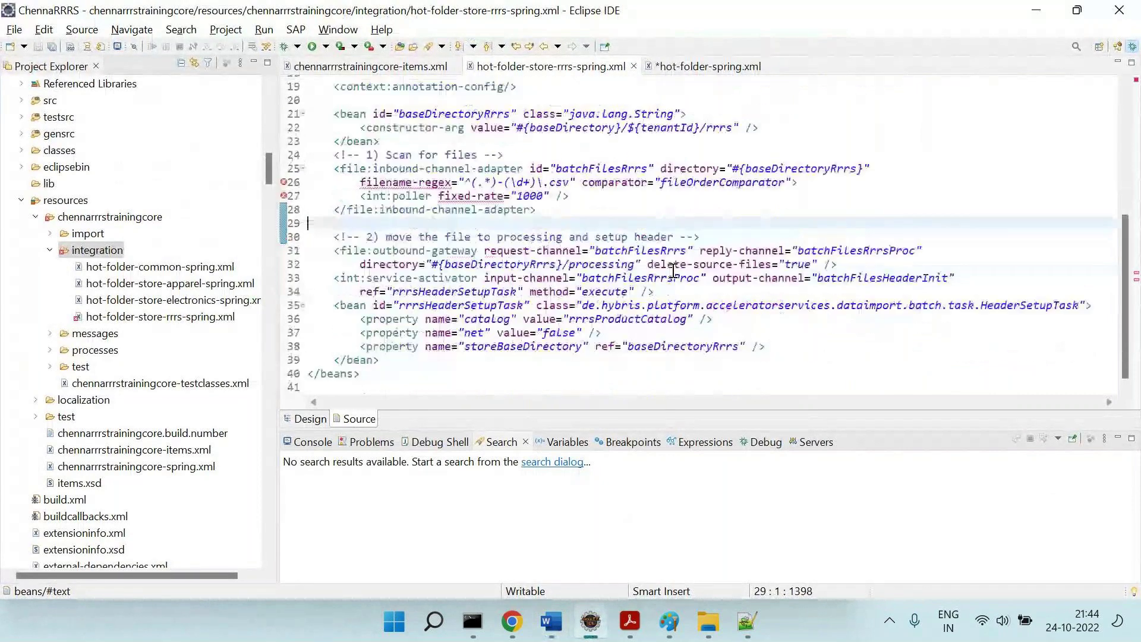
scroll(673, 271, up, 6)
click(751, 122)
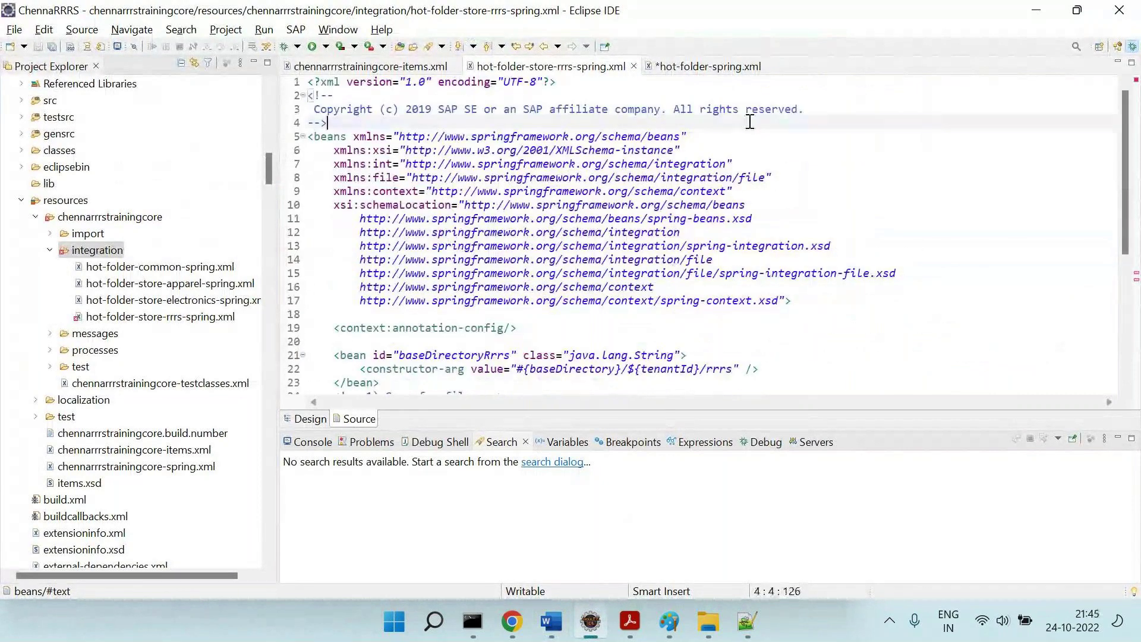
click(714, 68)
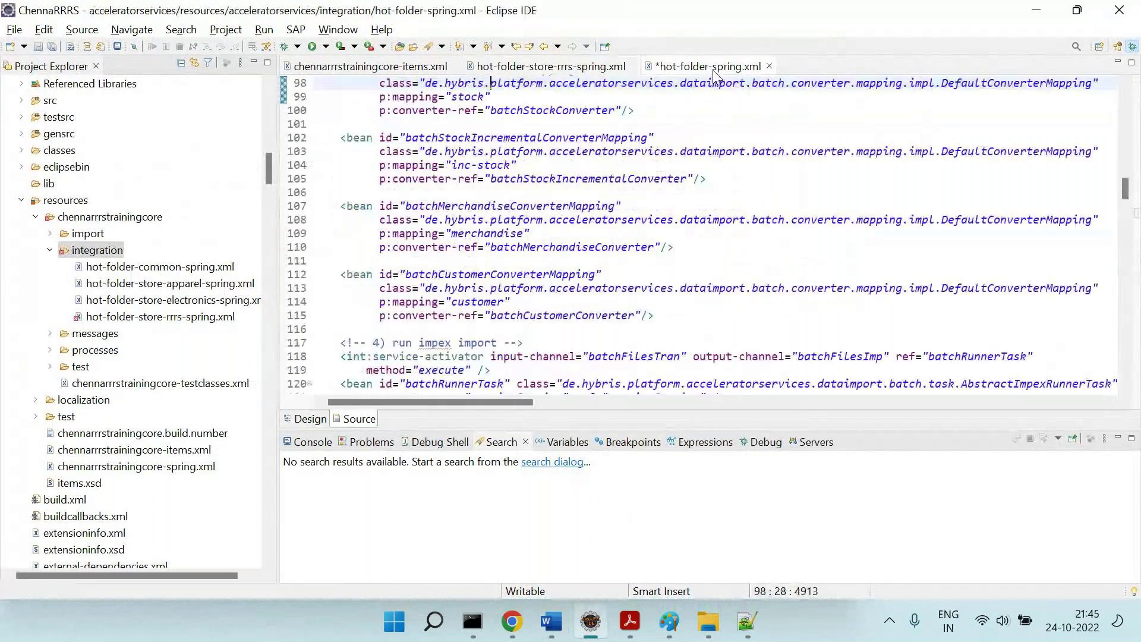
key(ctrl+z)
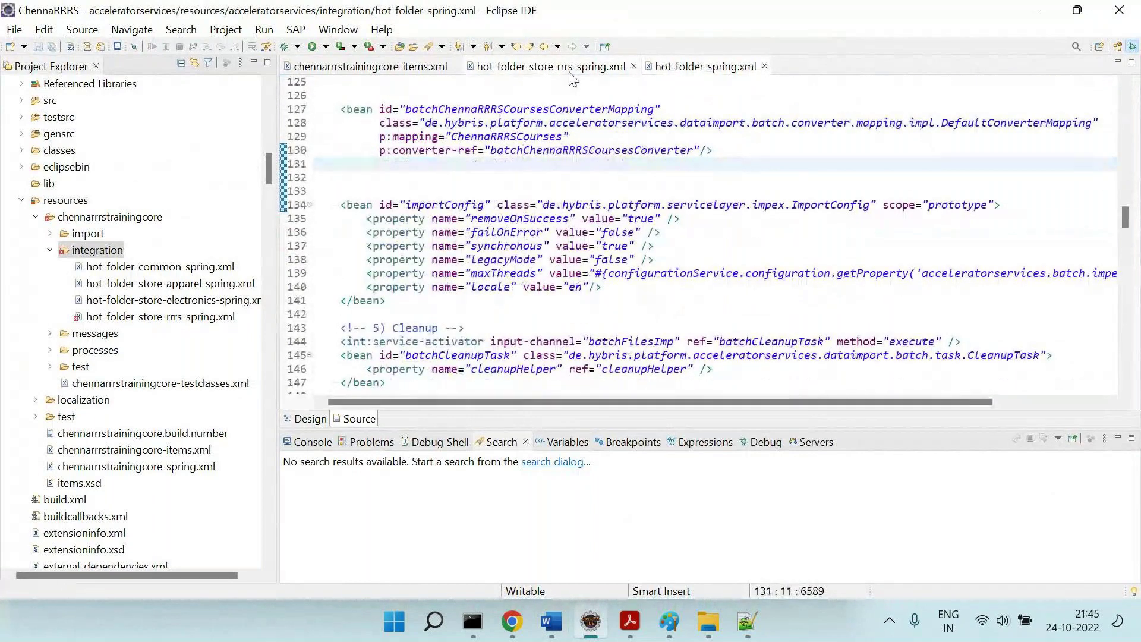
Close hot-folder-store-rrrs-spring.xml and scroll hot-folder-spring.xml to the batchCustomerConverter bean.
click(604, 70)
click(634, 66)
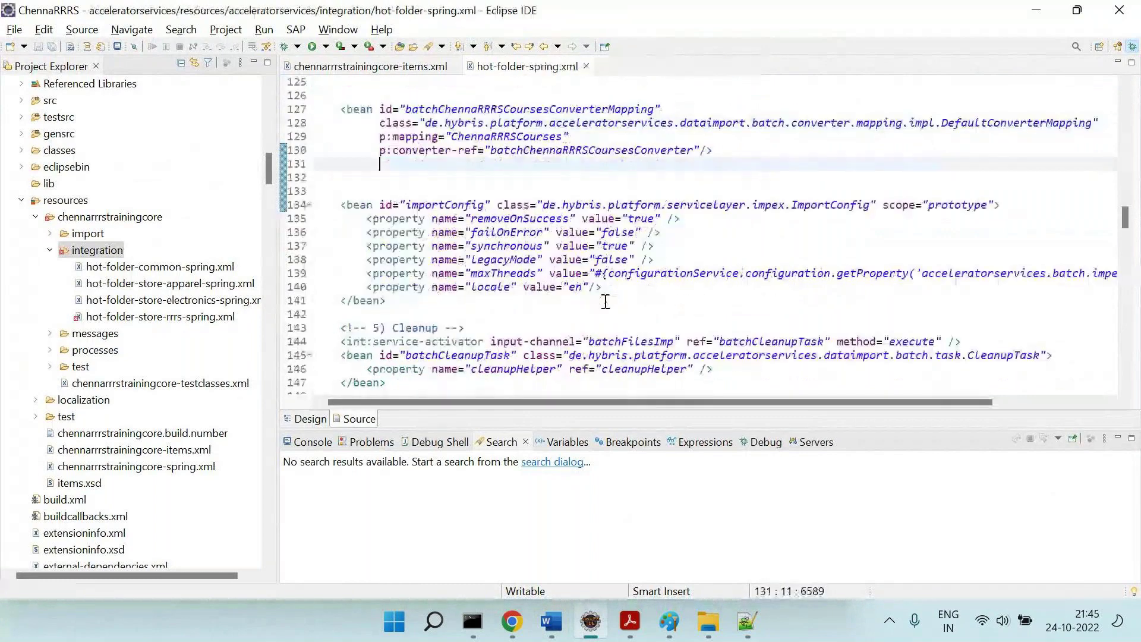
scroll(606, 301, down, 20)
scroll(605, 301, down, 10)
scroll(606, 302, up, 1)
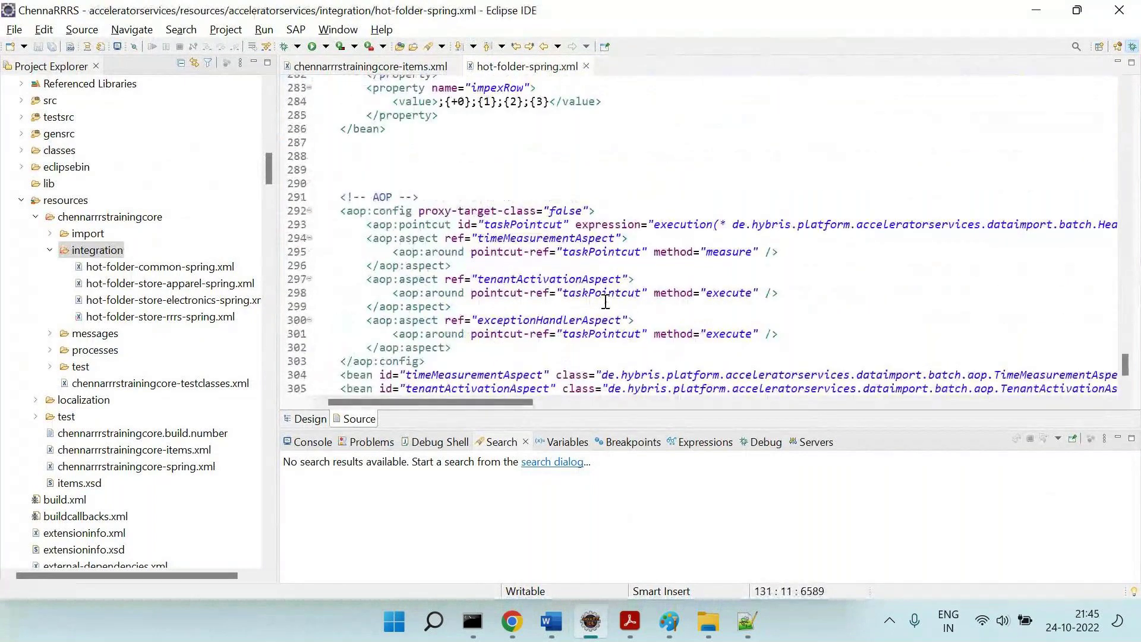
key(ctrl+y)
scroll(605, 302, up, 6)
scroll(605, 302, down, 1)
Examine the $setName=name cellDecorator on line 264 that points to CustomerNameDecorator.
double_click(554, 260)
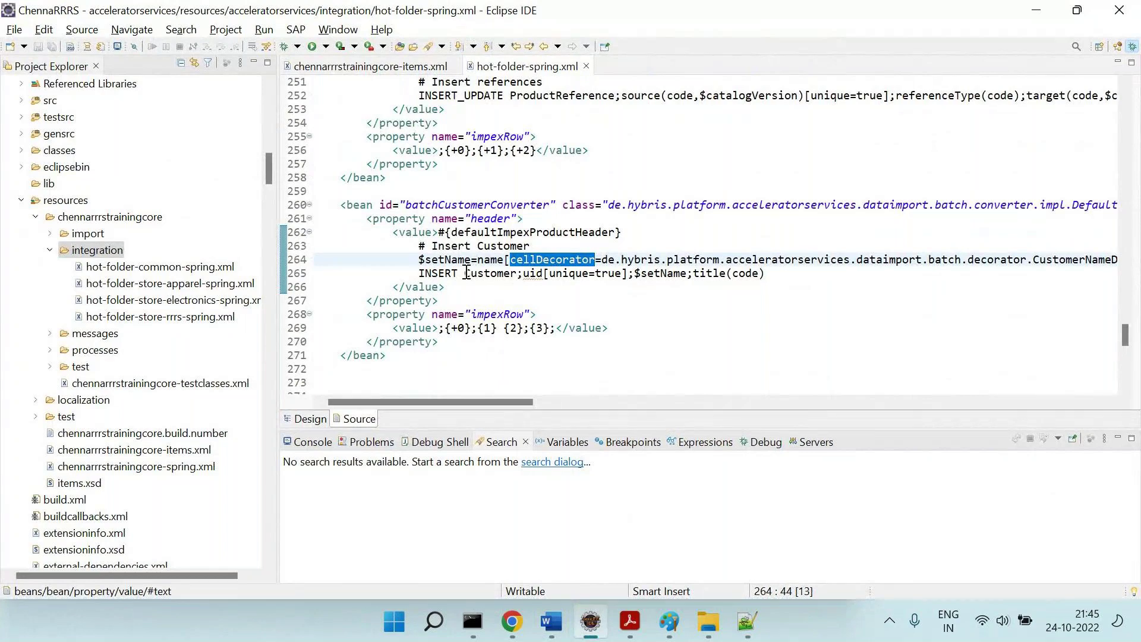
double_click(470, 273)
double_click(660, 276)
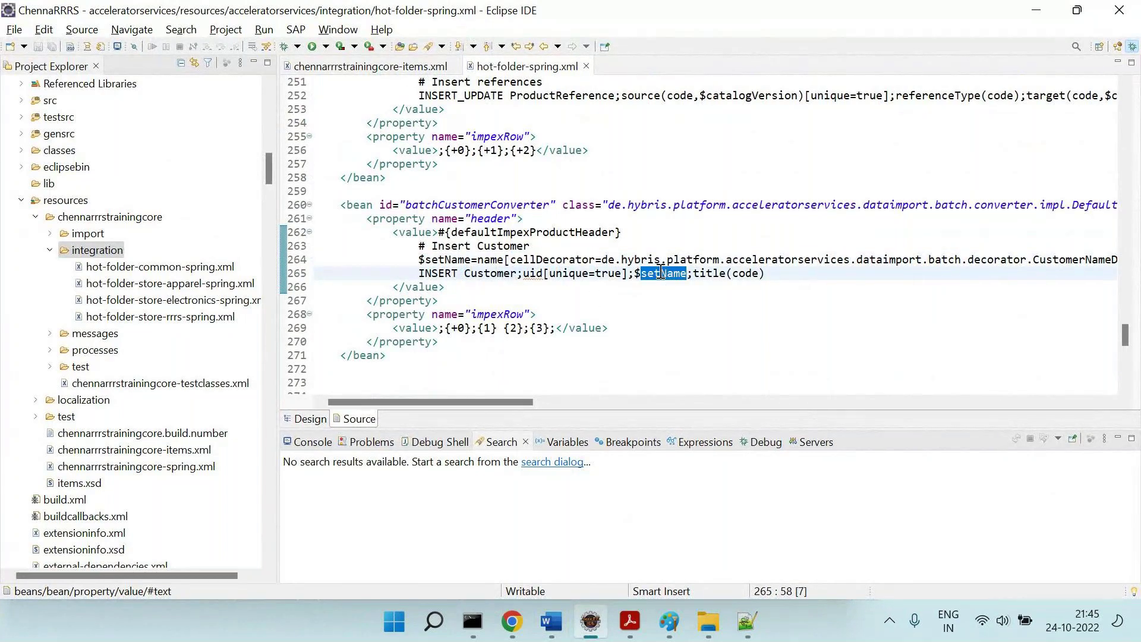
triple_click(664, 274)
double_click(664, 274)
drag(420, 260, 504, 259)
double_click(584, 260)
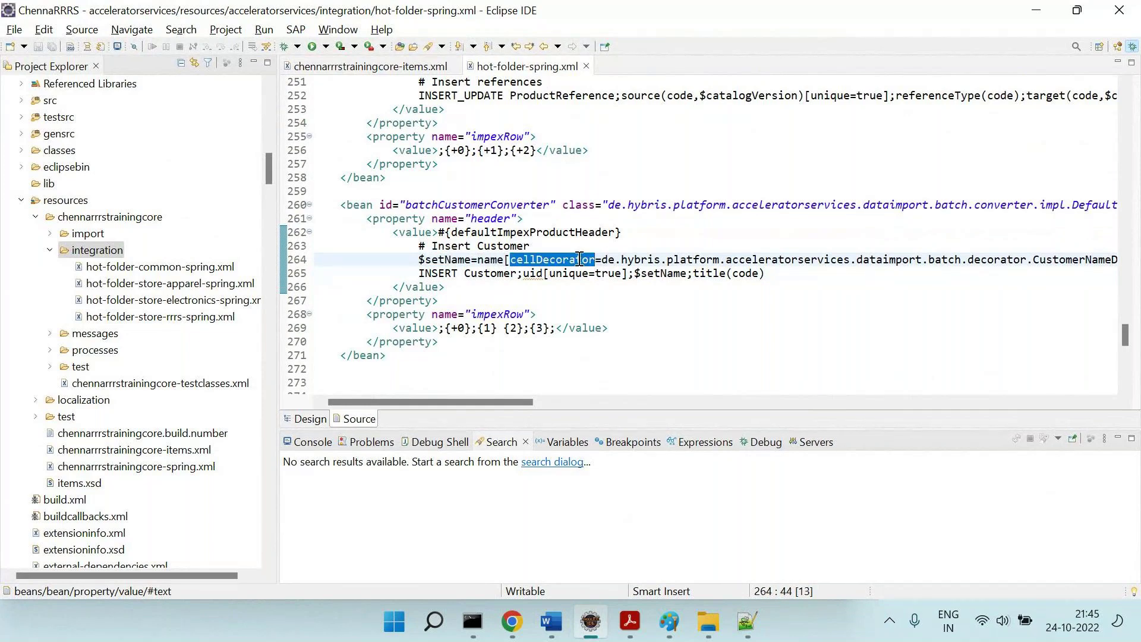
scroll(580, 259, right, 3)
scroll(580, 260, right, 1)
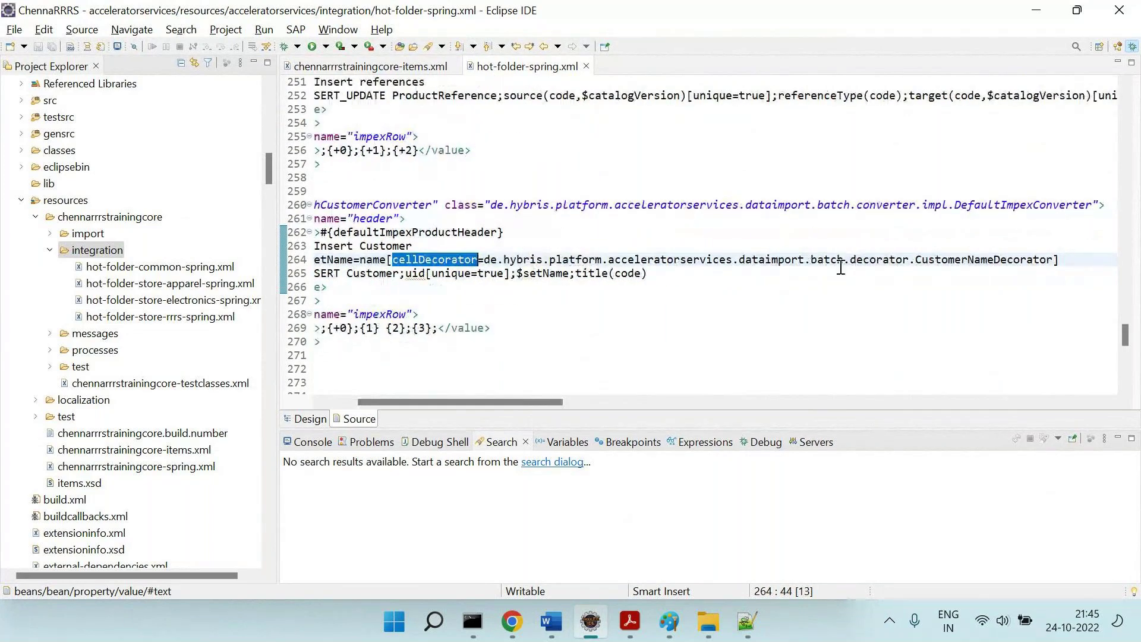
double_click(971, 260)
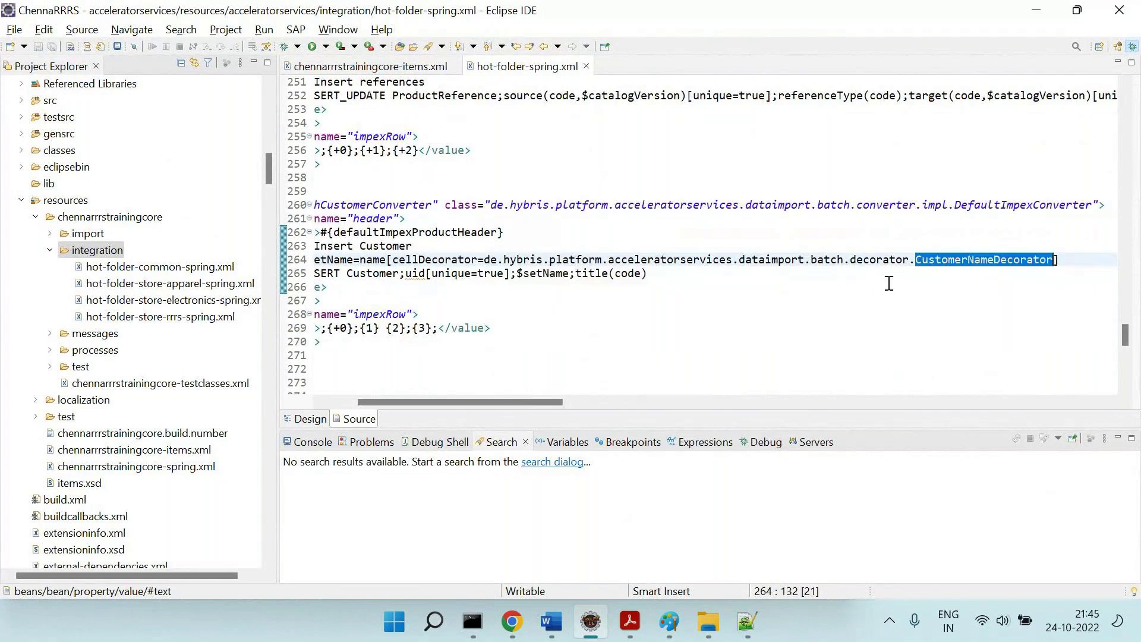
double_click(545, 274)
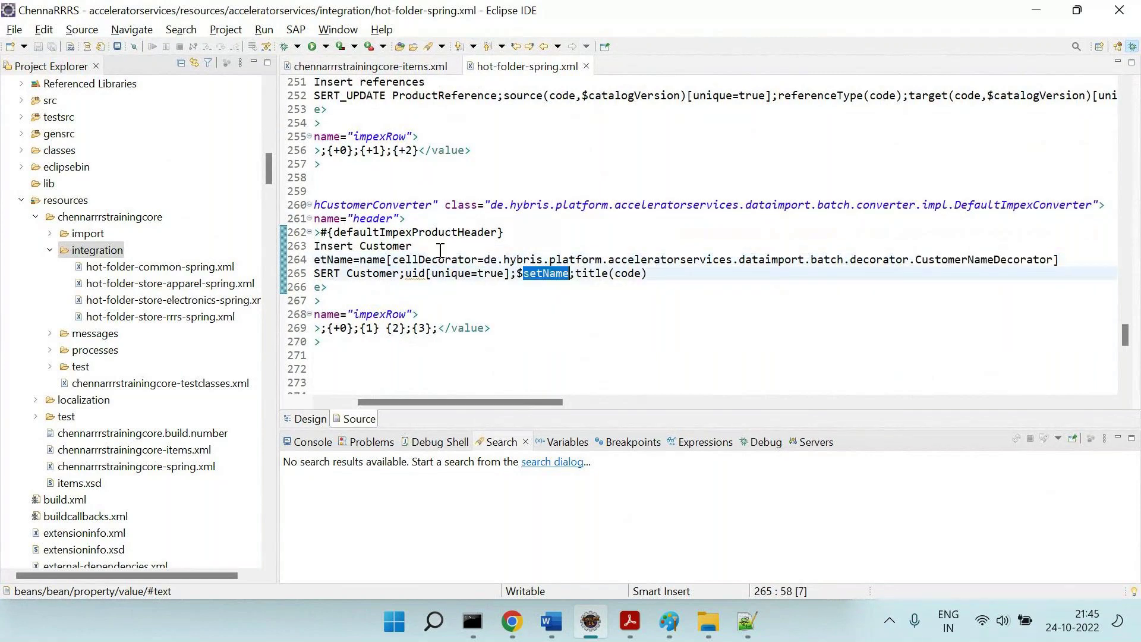
double_click(953, 260)
Open CustomerNameDecorator.java via Open Resource and inspect its name.trim().isEmpty() blank-name check.
key(ctrl+shift+r)
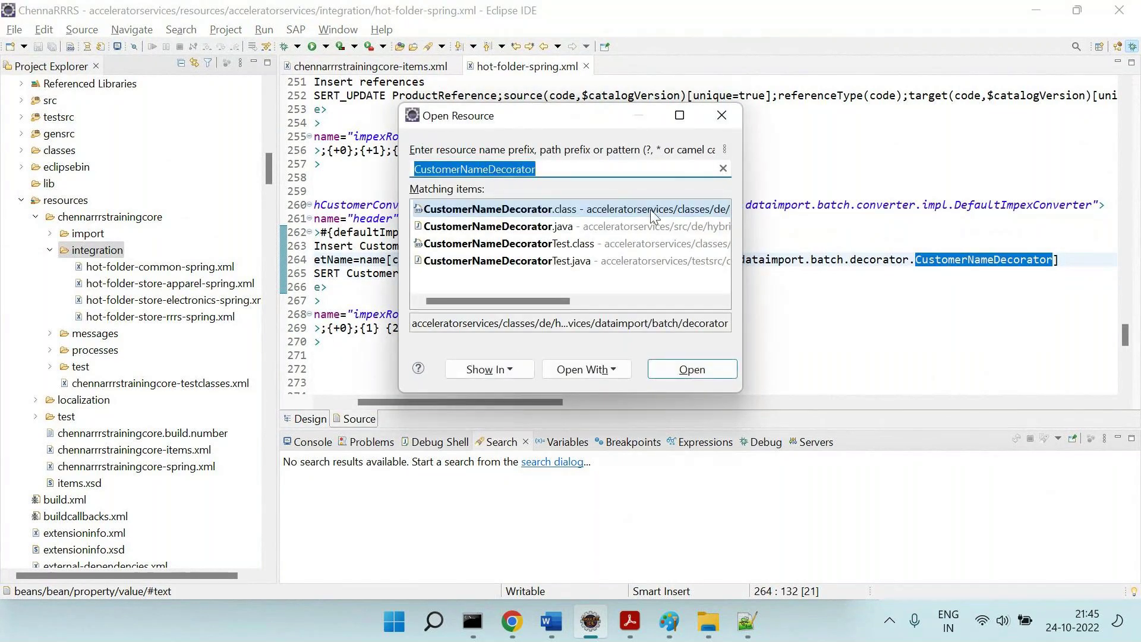
double_click(536, 227)
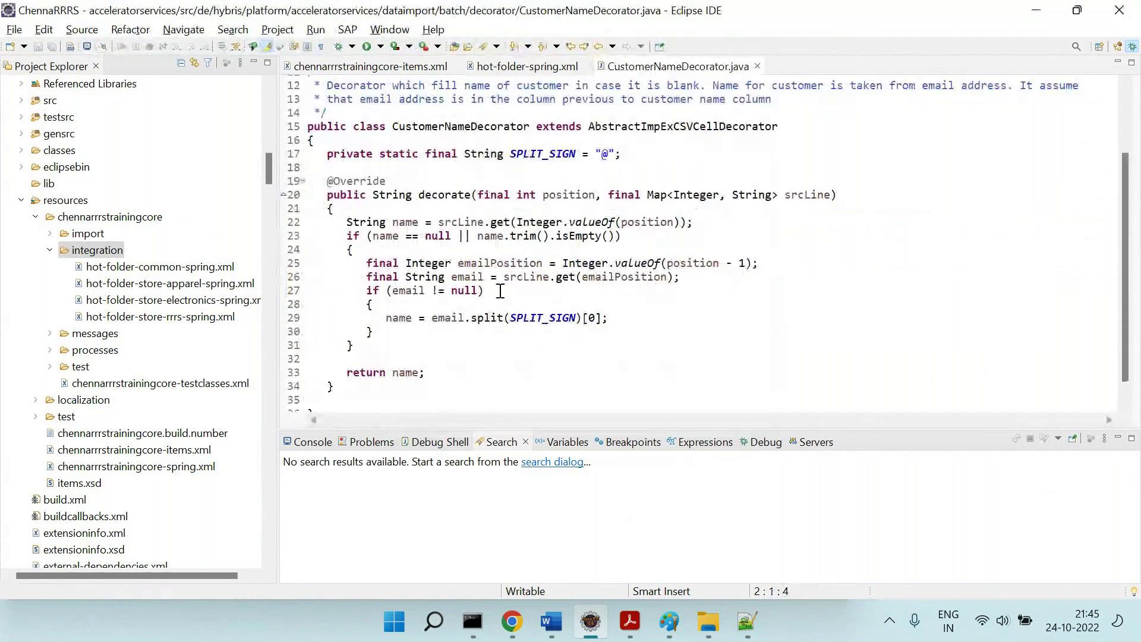
click(399, 238)
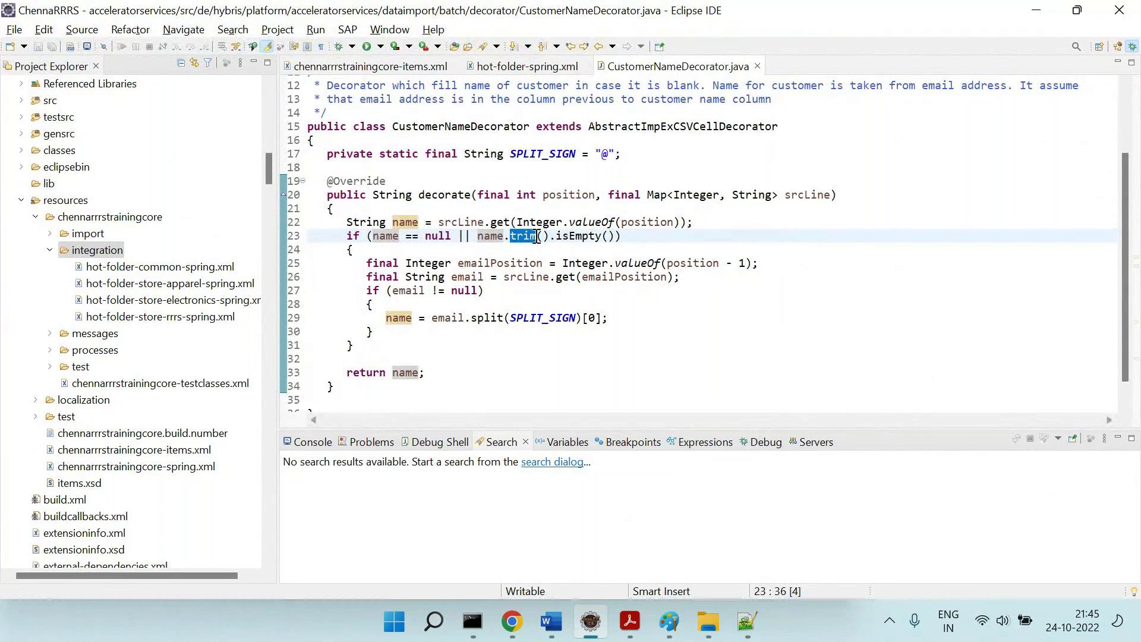
double_click(559, 237)
double_click(523, 237)
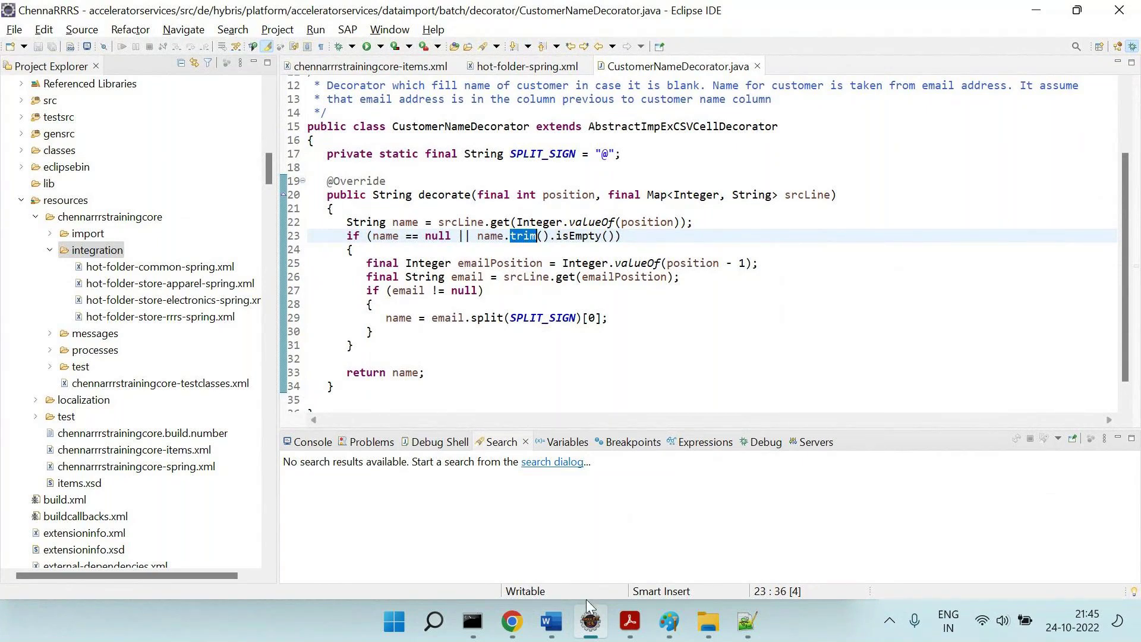
Walk through the S3 lines in Word, marking the trailing spaces after 'SAP Comm'.
click(552, 621)
scroll(389, 390, up, 2)
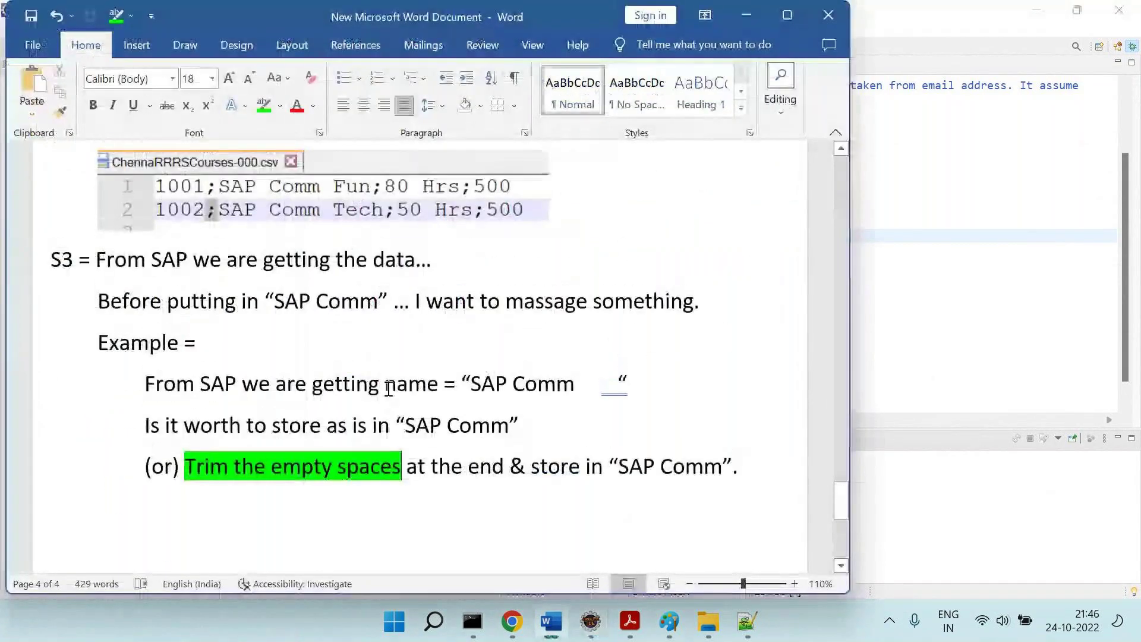
drag(95, 263, 441, 268)
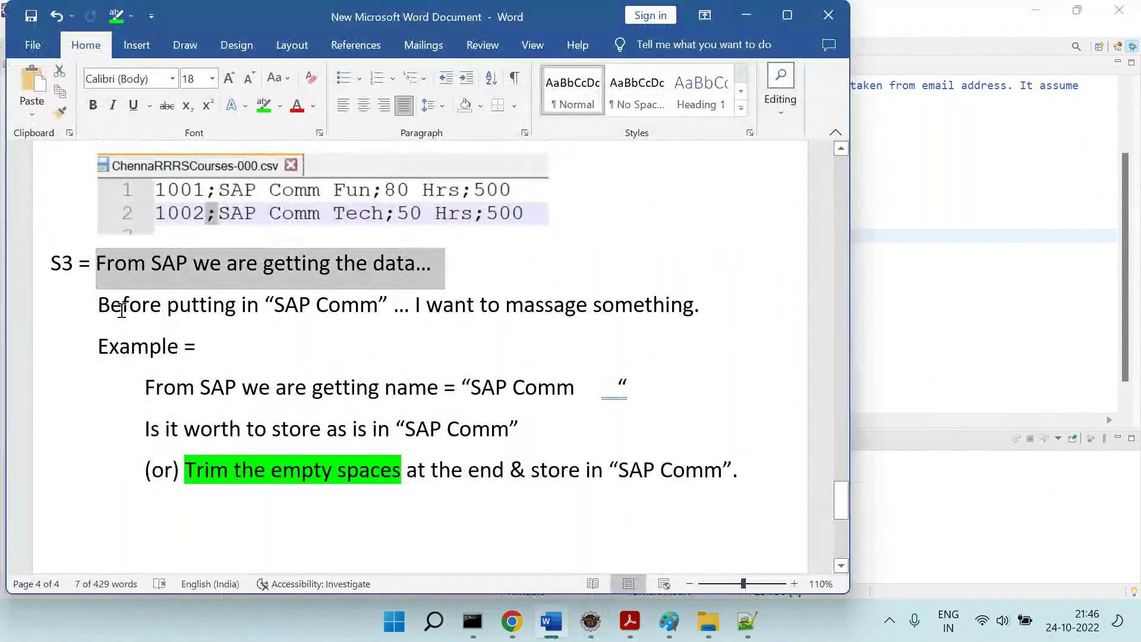
drag(122, 305, 718, 302)
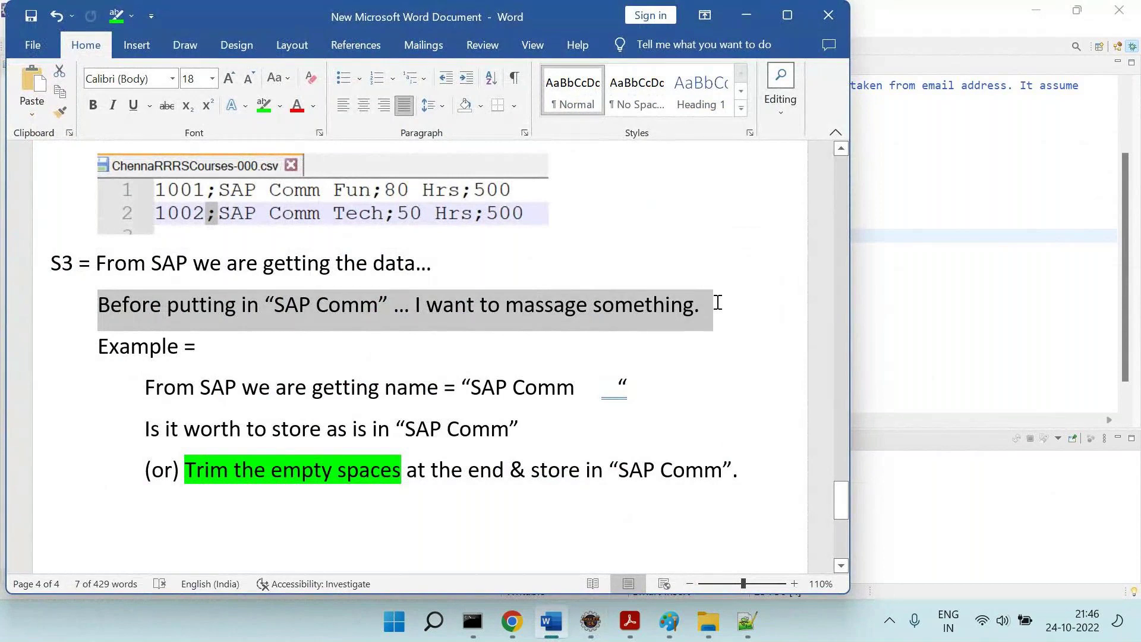
drag(145, 388, 605, 409)
click(605, 409)
drag(313, 388, 678, 374)
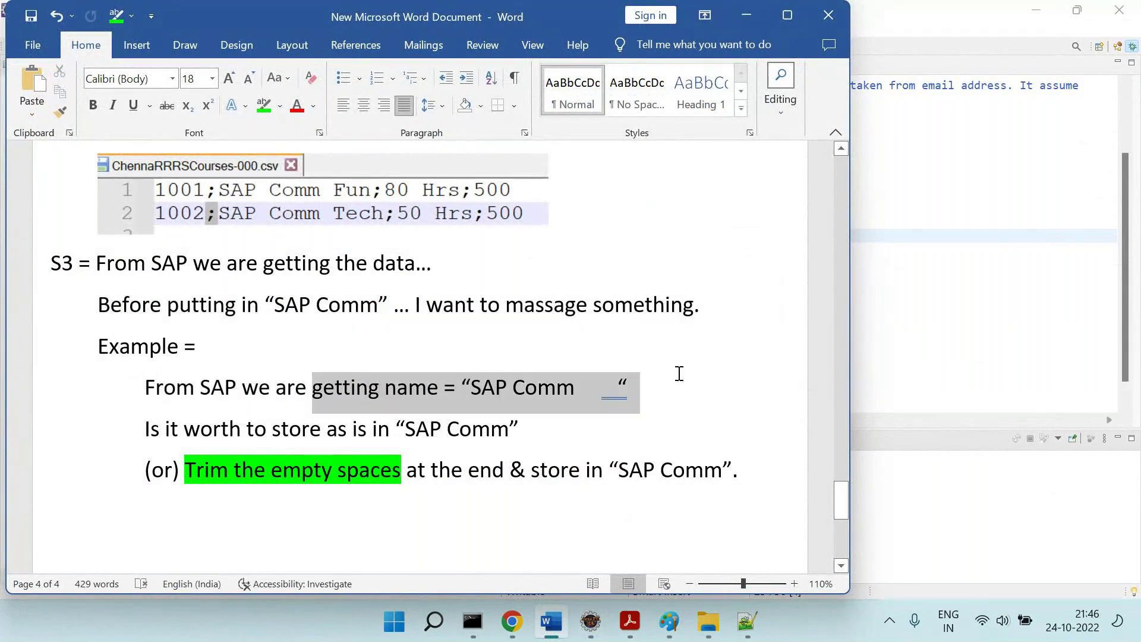
click(577, 398)
drag(577, 398, 616, 397)
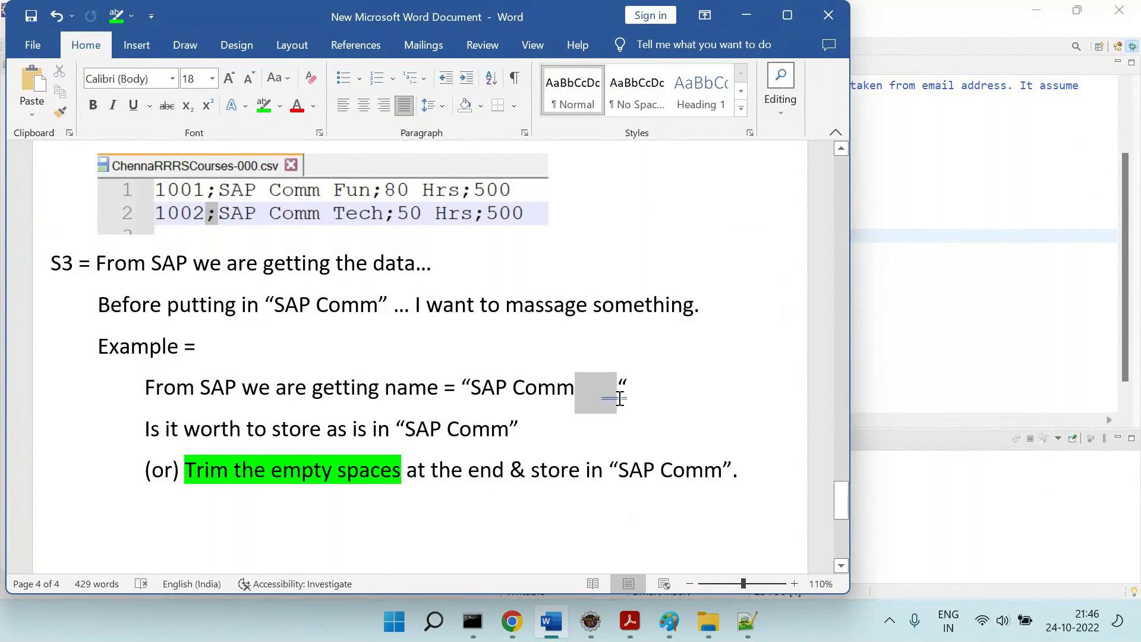
click(693, 418)
scroll(365, 471, down, 2)
Close CustomerNameDecorator.java and select the CustomerNameDecorator class name on line 264 of hot-folder-spring.xml.
key(alt+Tab)
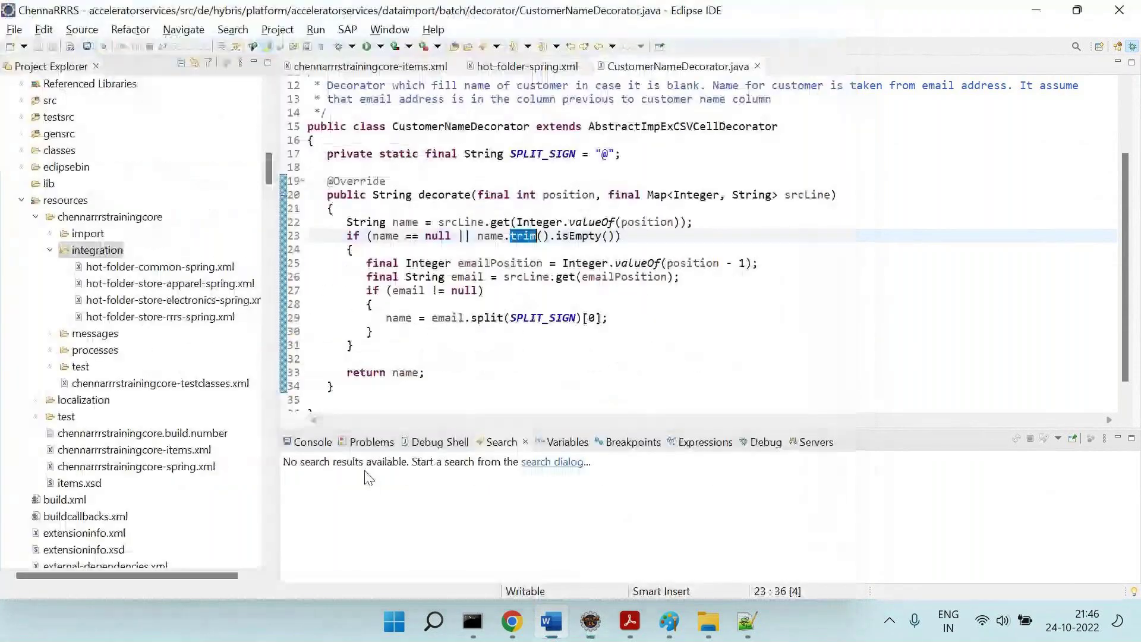
click(757, 66)
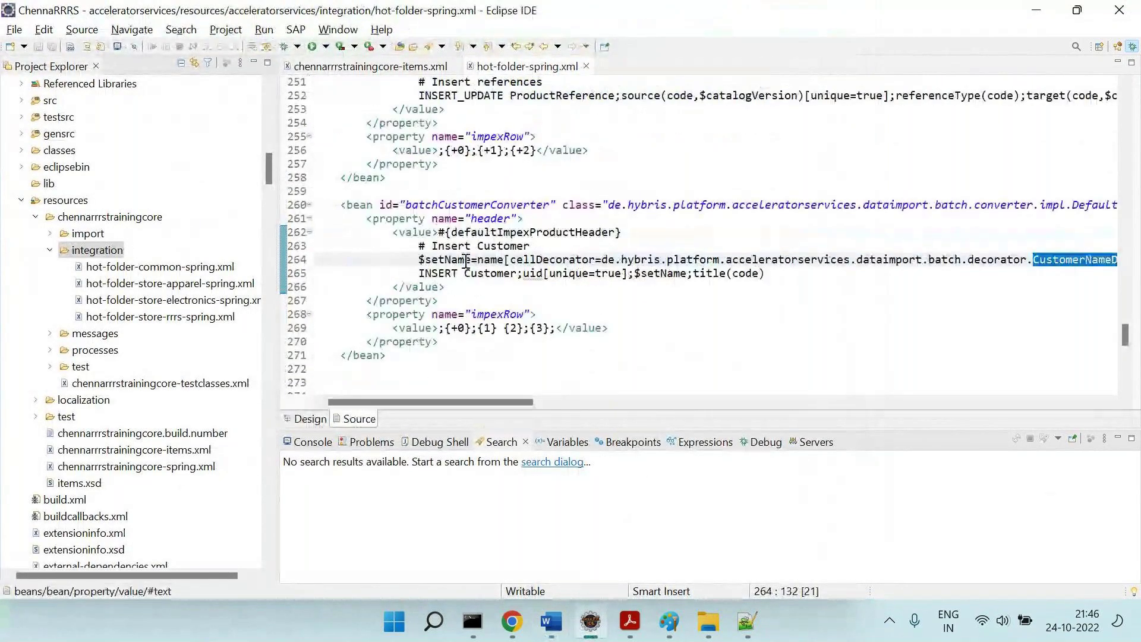
double_click(462, 260)
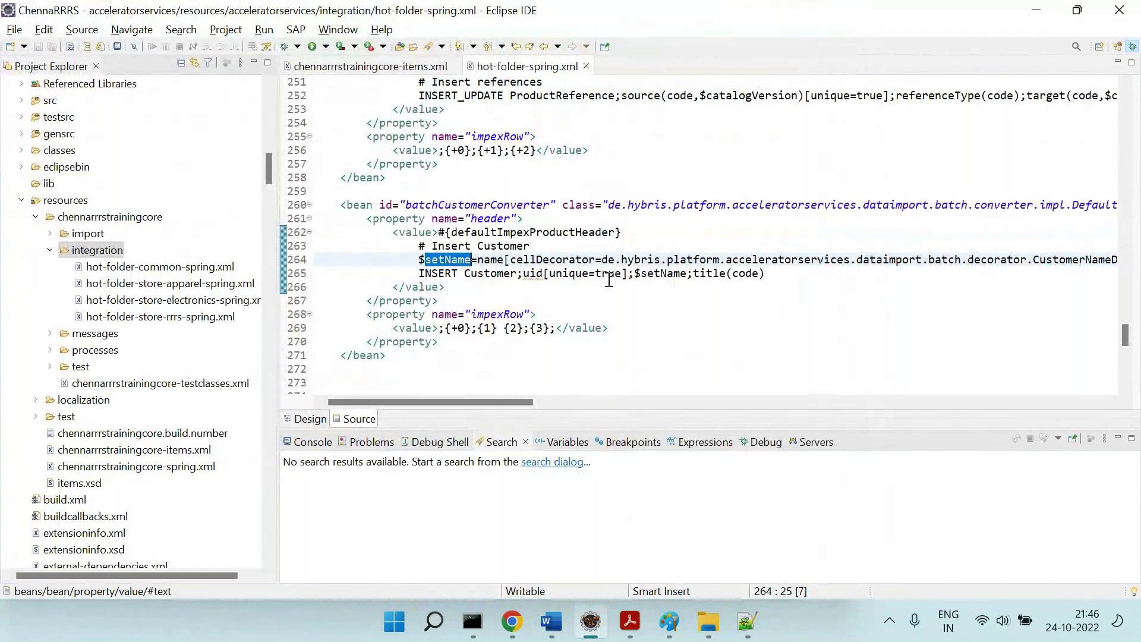
click(651, 273)
double_click(651, 273)
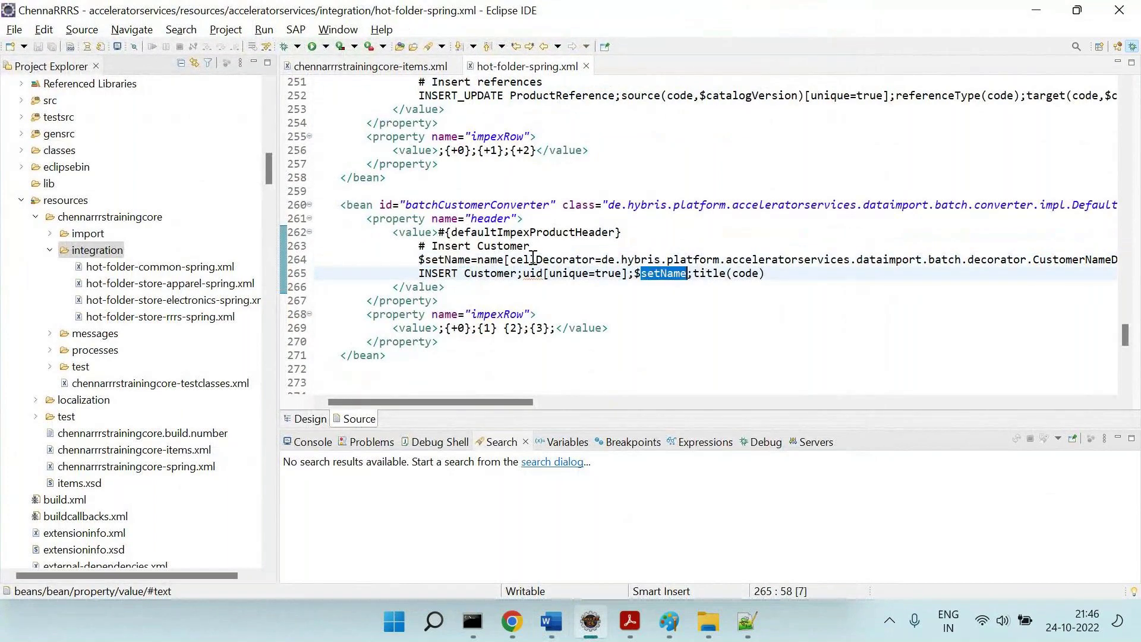
double_click(491, 260)
double_click(565, 260)
scroll(565, 260, right, 3)
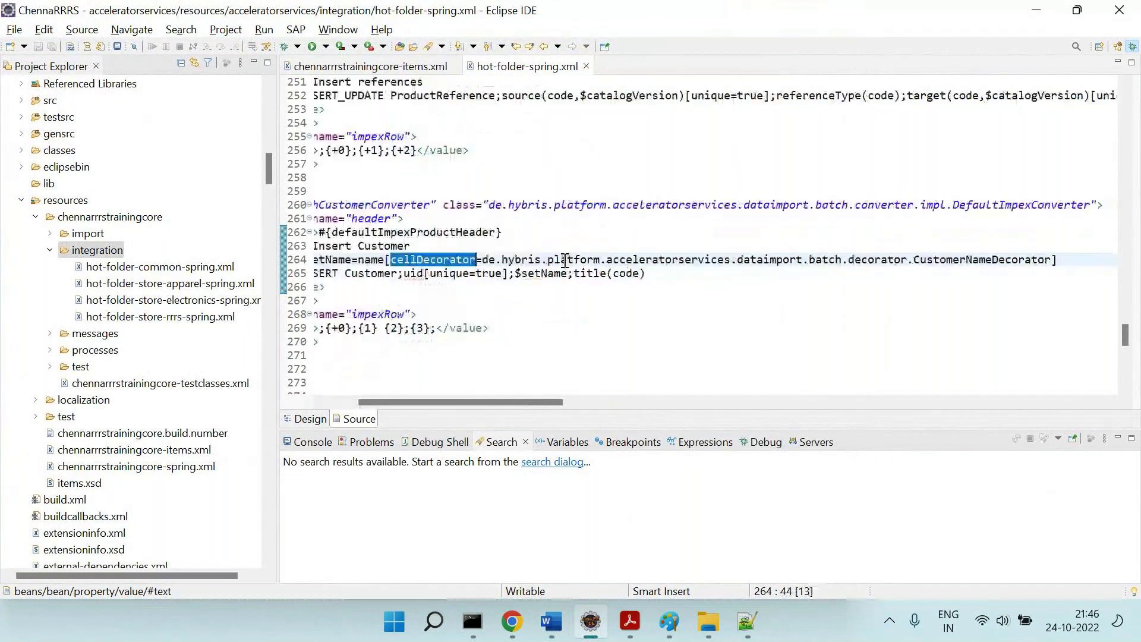
drag(920, 260, 1052, 260)
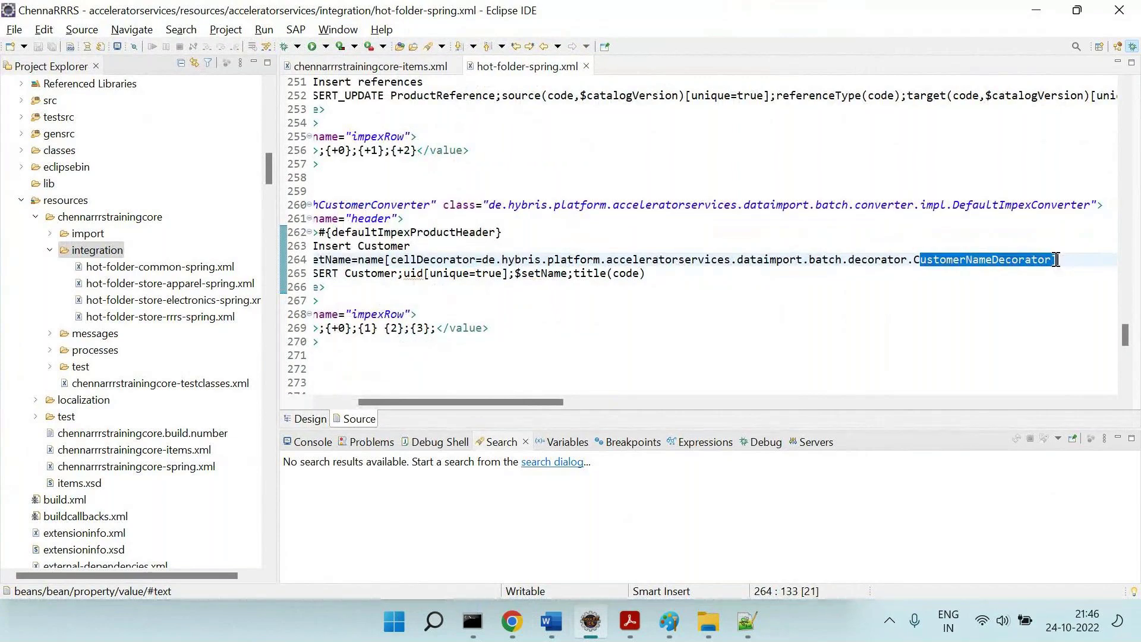
Open CustomerNameDecorator.java through Open Resource (Ctrl+Shift+R).
key(ctrl+shift+r)
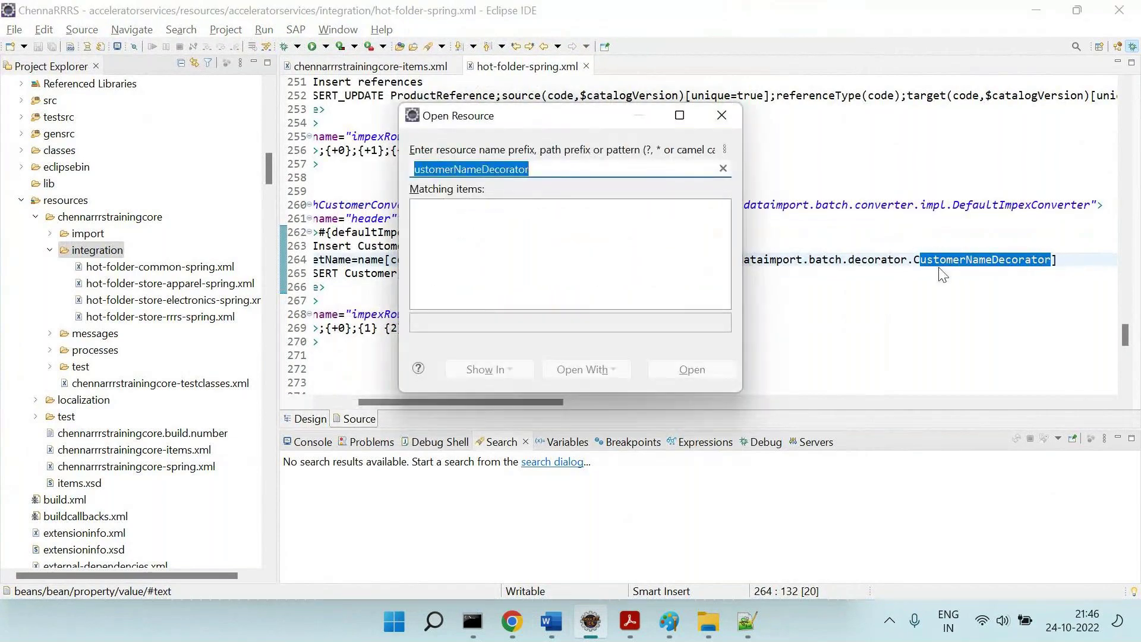
key(Escape)
drag(913, 260, 1055, 264)
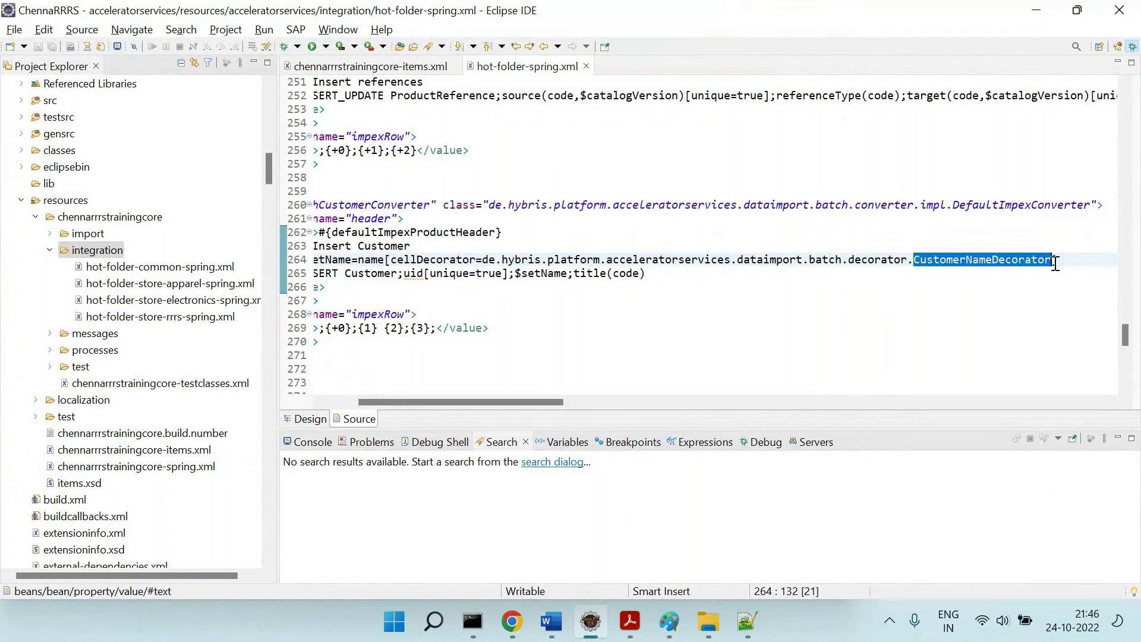
key(ctrl+shift+r)
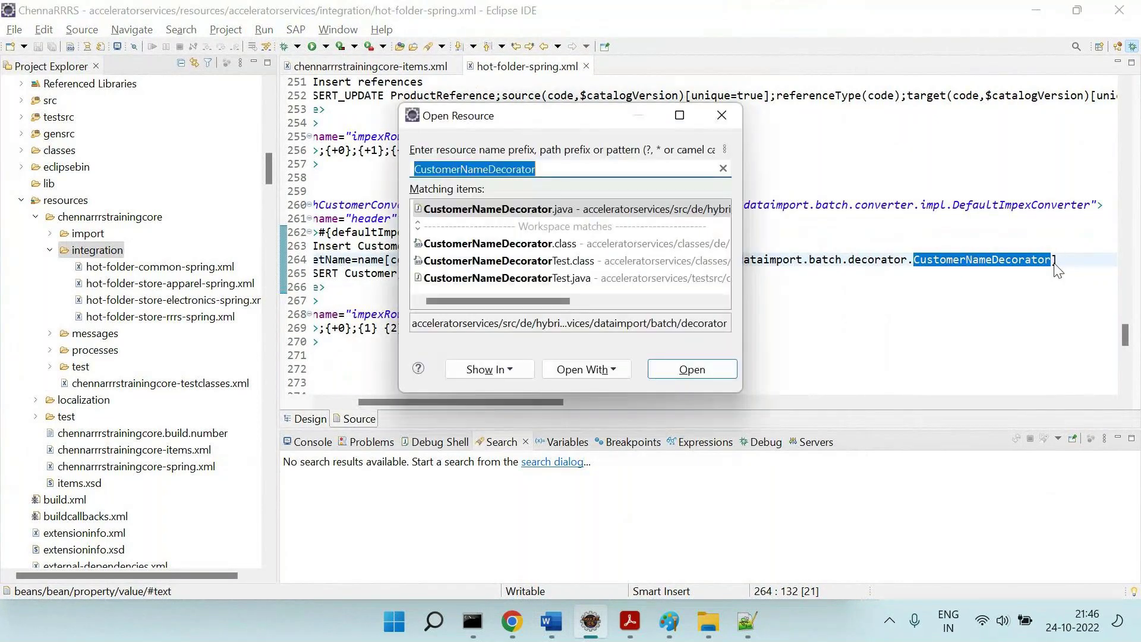
key(Return)
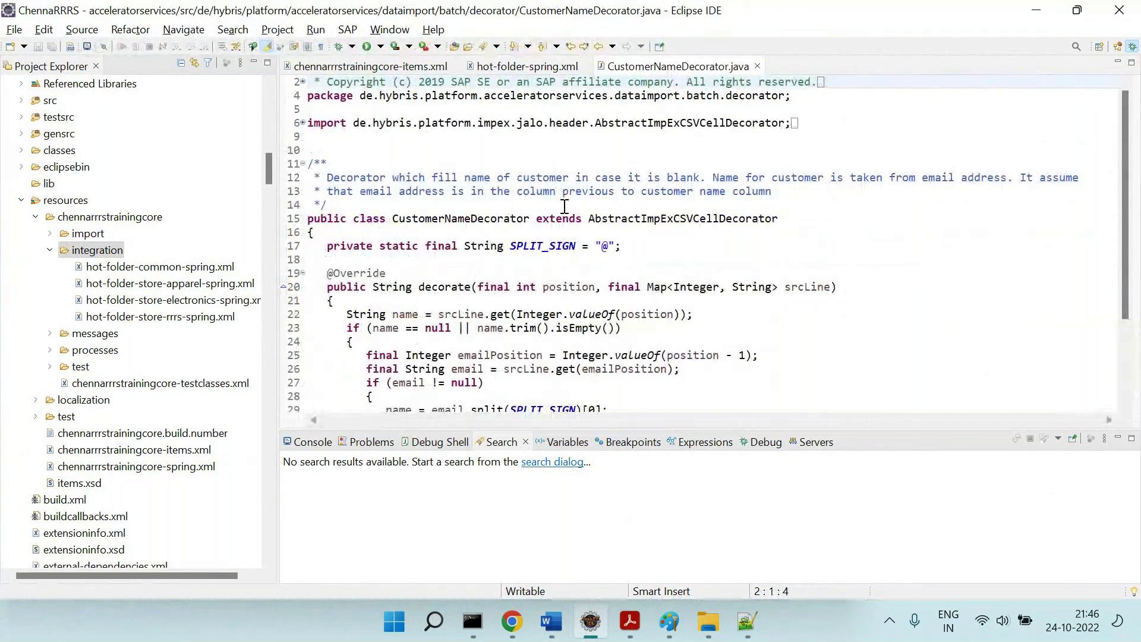
scroll(564, 208, down, 3)
scroll(564, 207, up, 3)
key(ctrl+shift+r)
text(*)
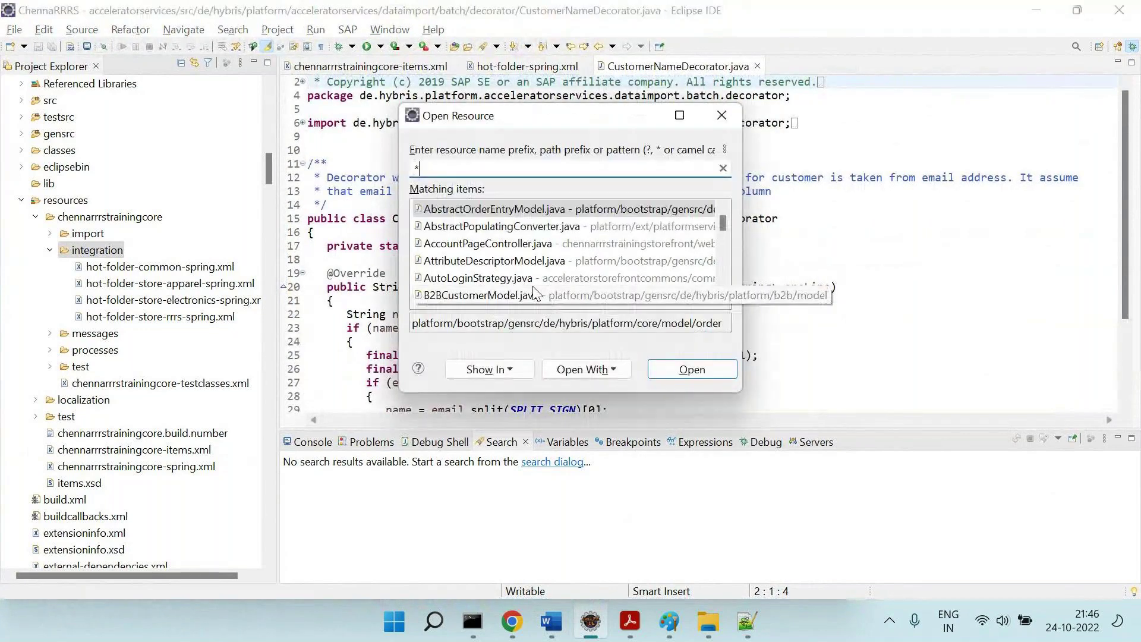
text(Decat)
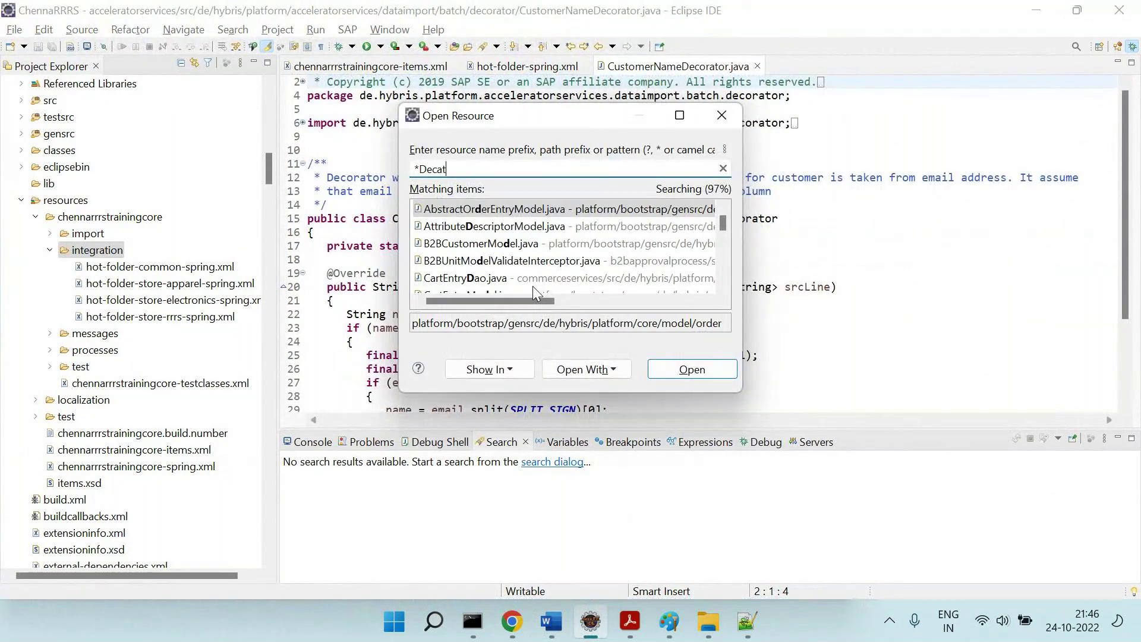
key(Escape)
drag(470, 218, 531, 219)
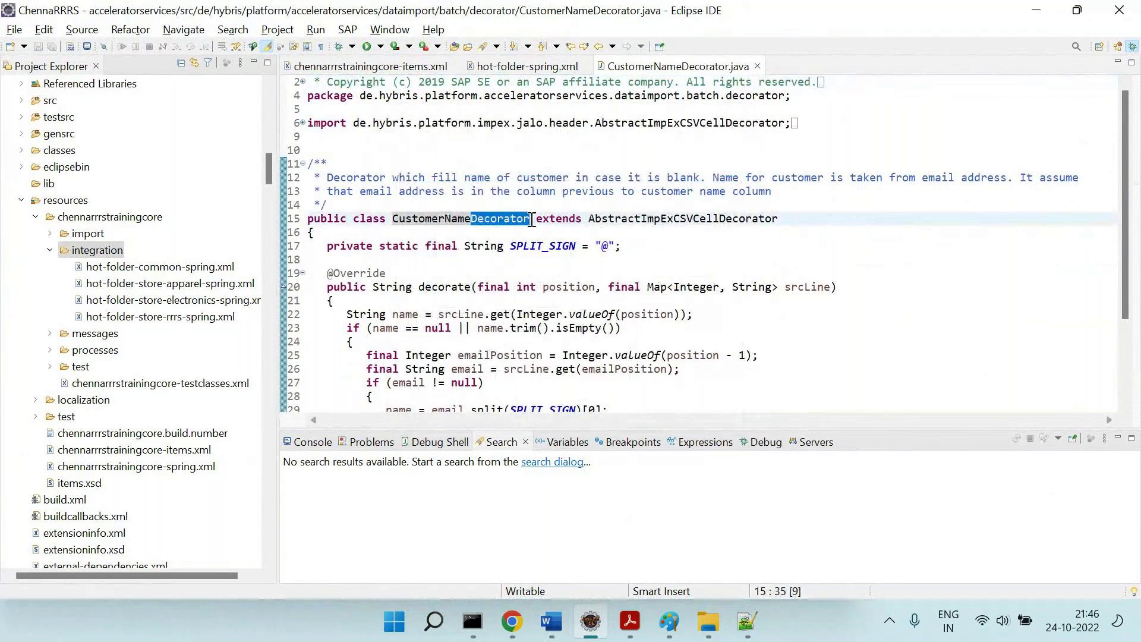
click(591, 257)
key(ctrl+shift+r)
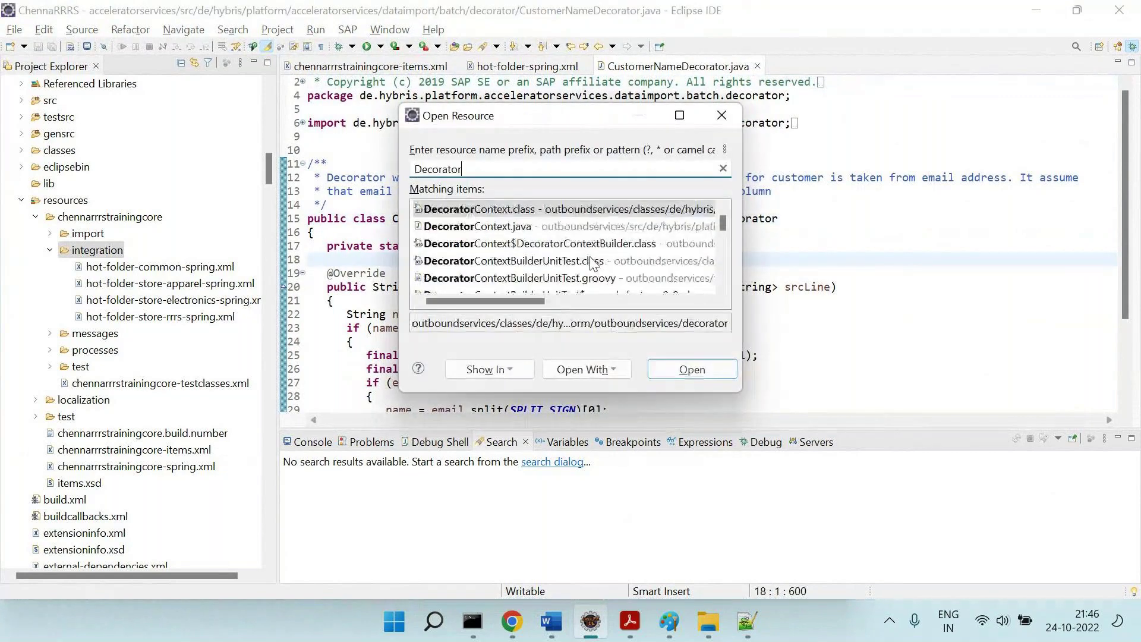
key(Home)
text(*)
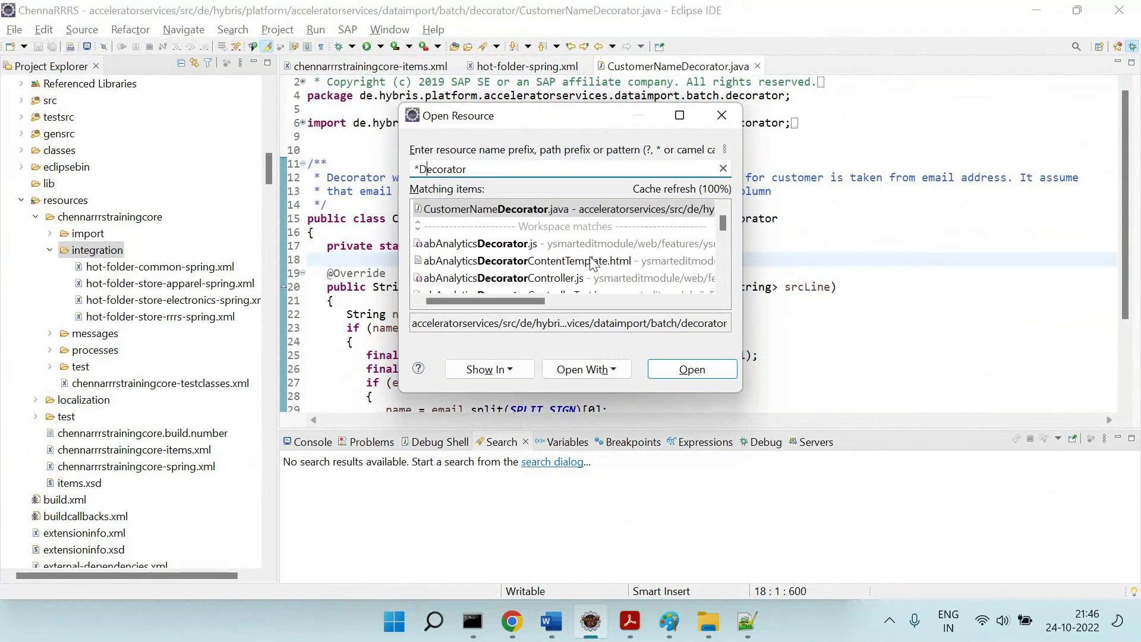
key(End)
text(.java)
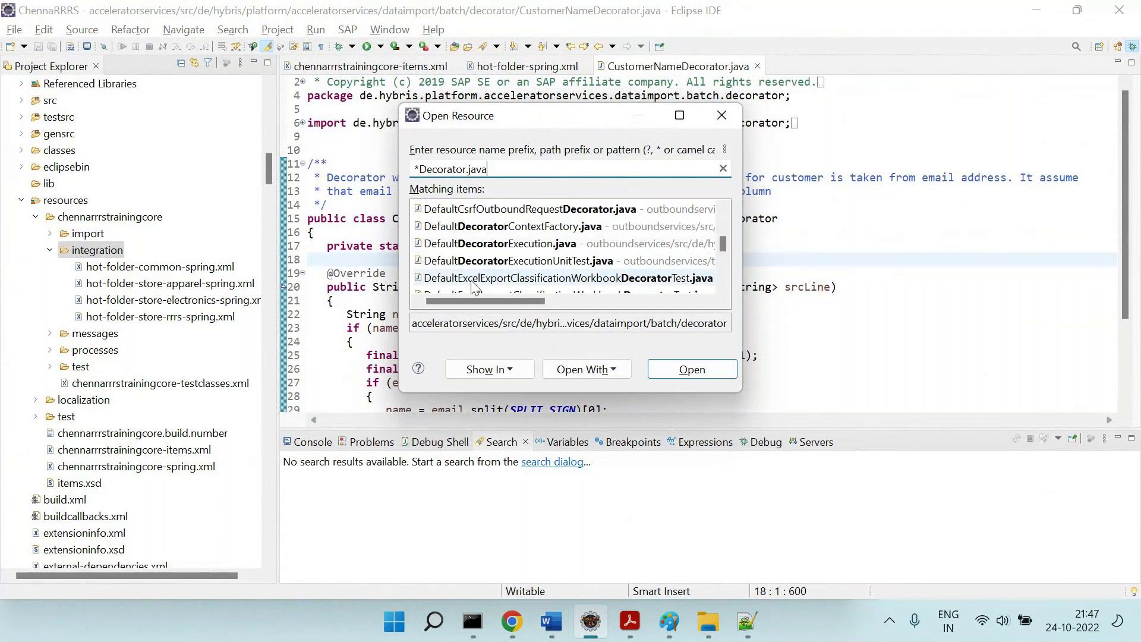
scroll(555, 250, down, 5)
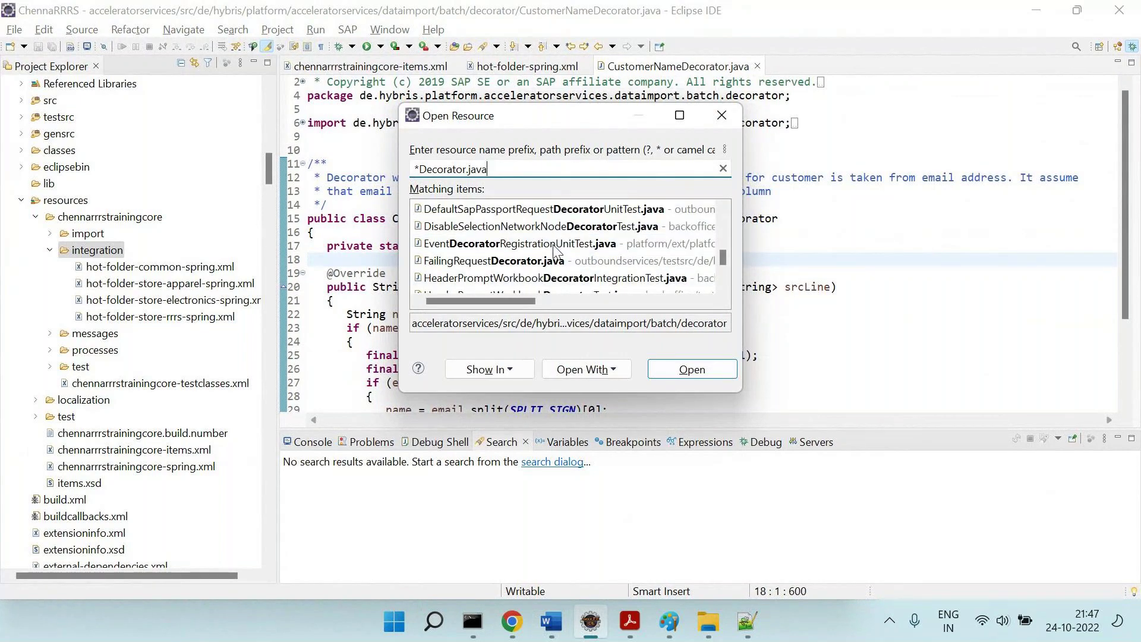
scroll(555, 249, down, 5)
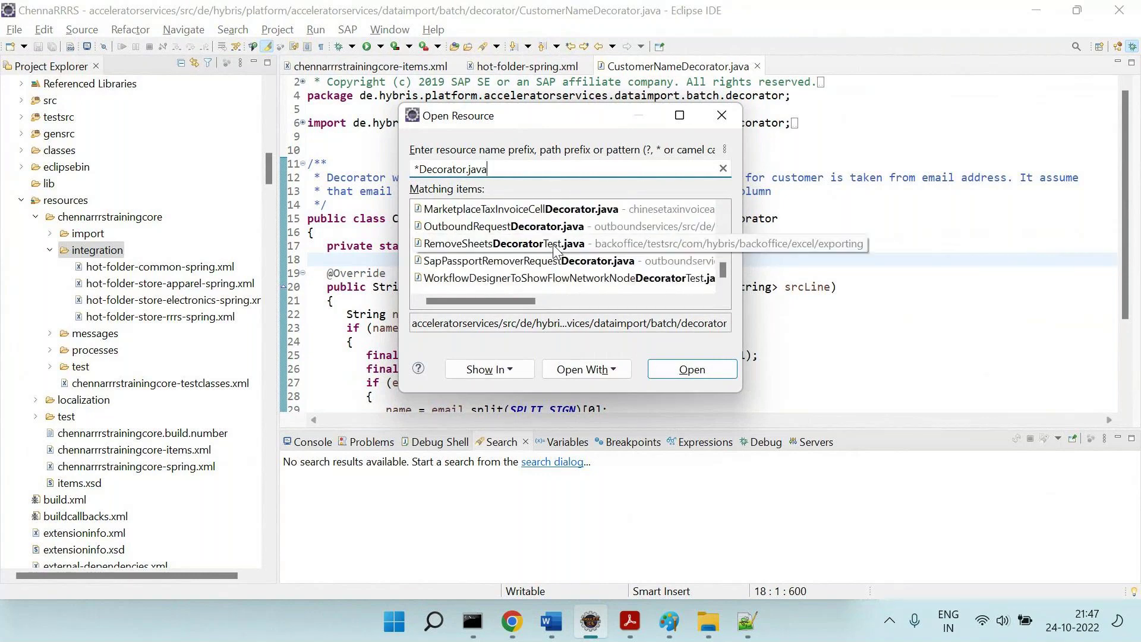
scroll(522, 217, up, 1)
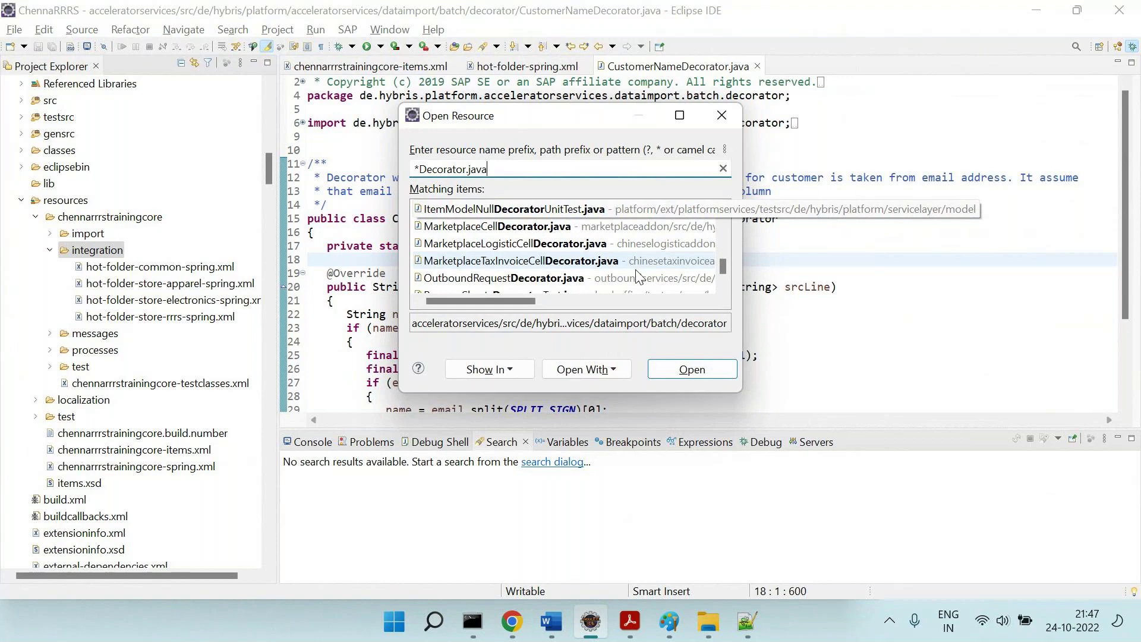
click(690, 369)
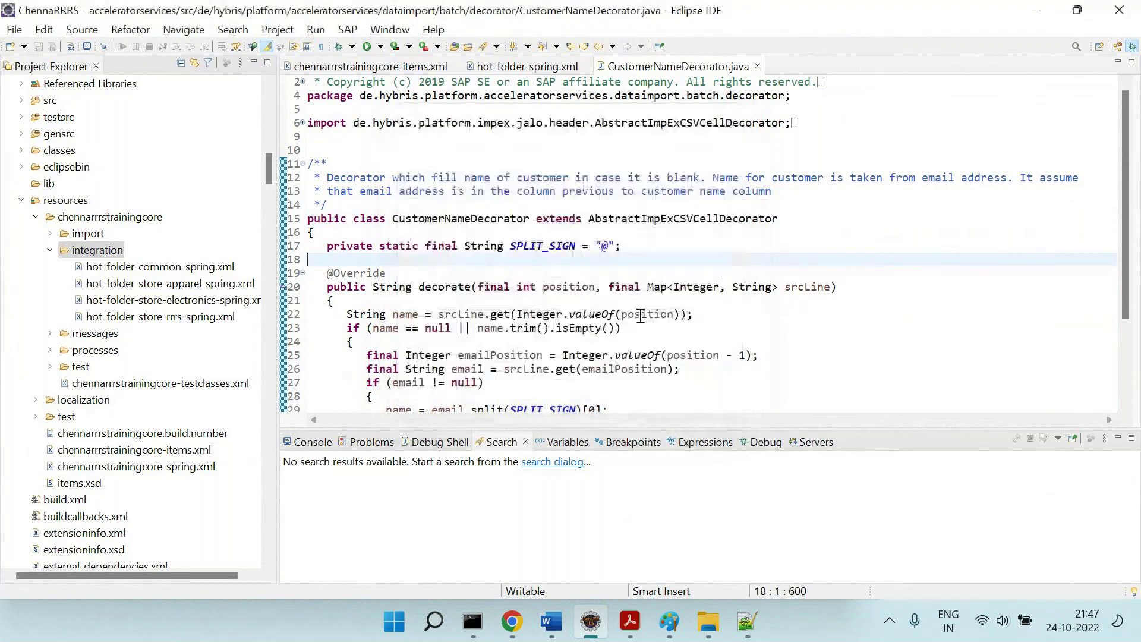
Close CustomerNameDecorator.java and scroll hot-folder-spring.xml up to the batchStockConverter bean.
click(758, 66)
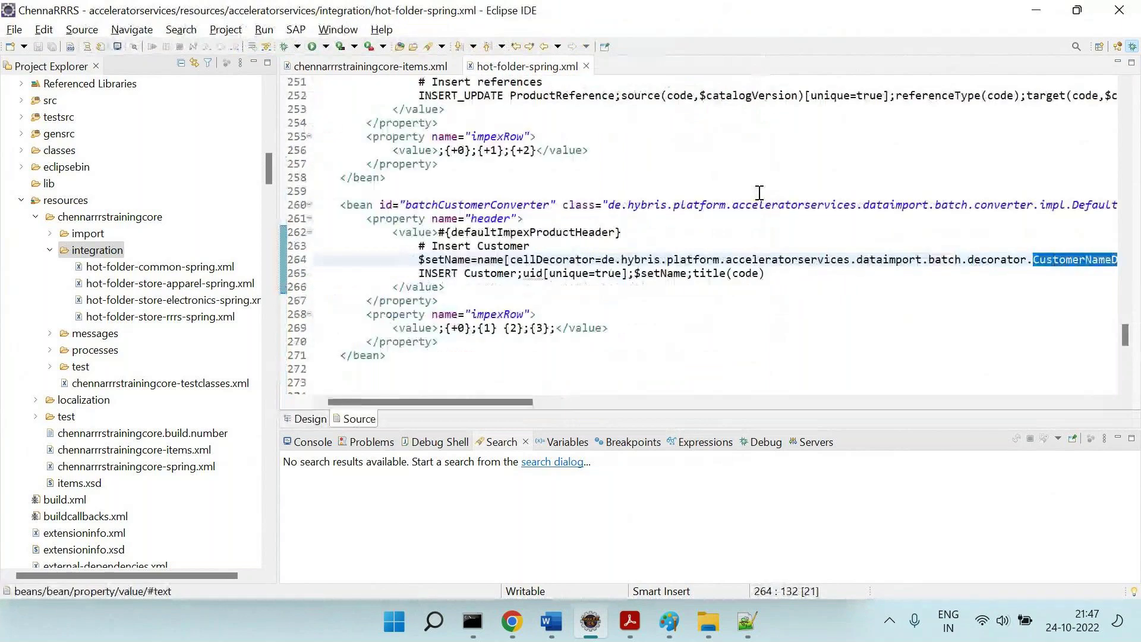
scroll(760, 193, up, 3)
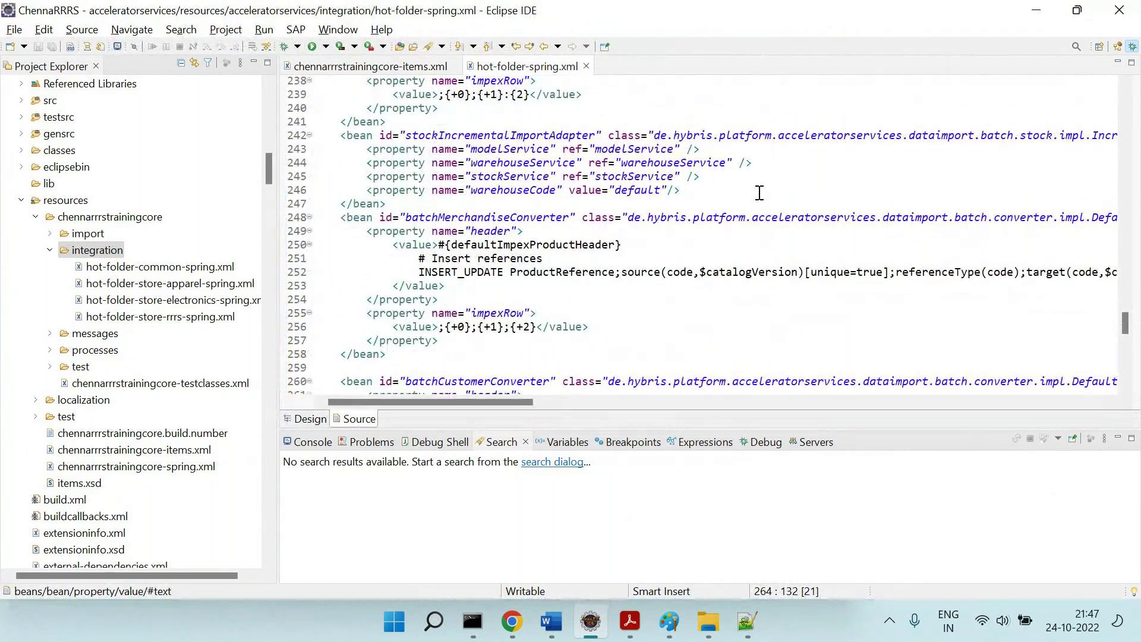
scroll(760, 193, up, 2)
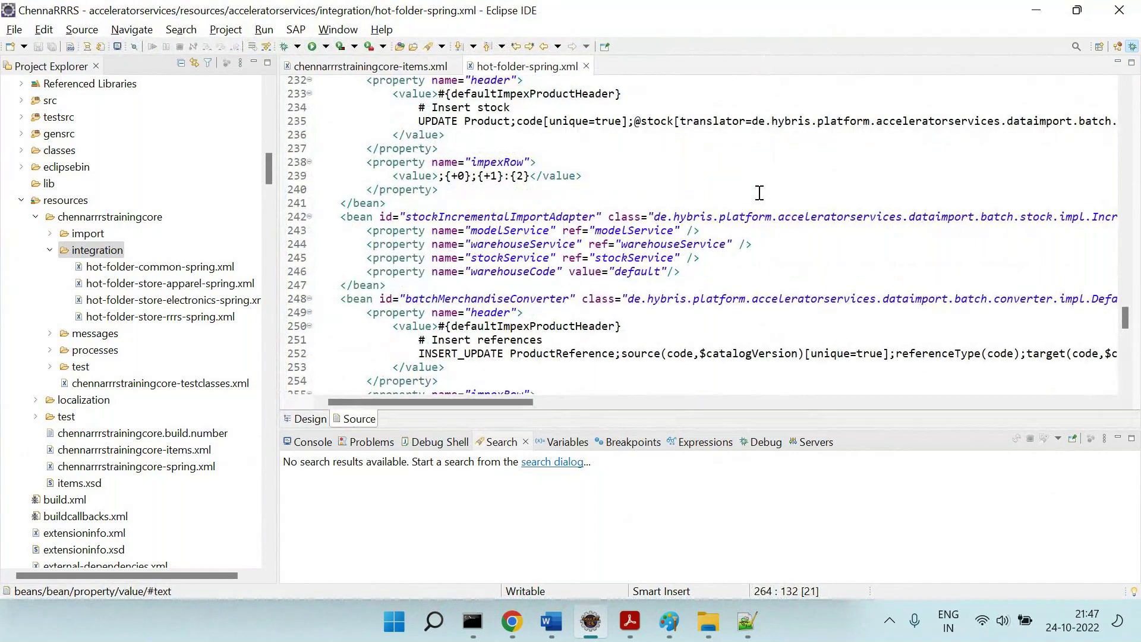
scroll(759, 193, down, 1)
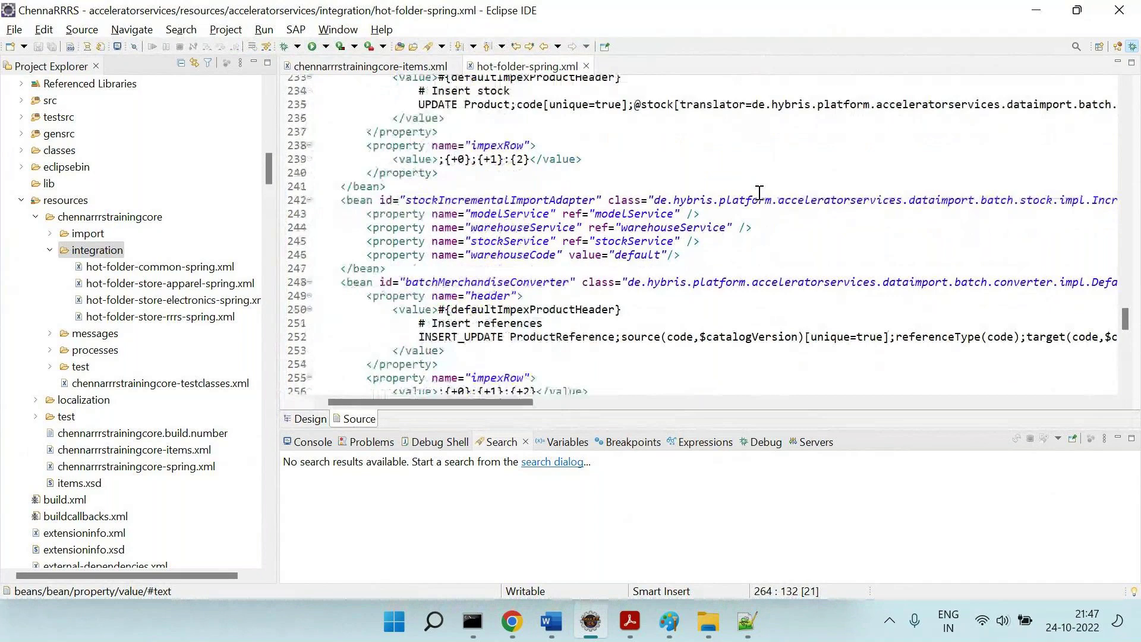
scroll(760, 192, right, 10)
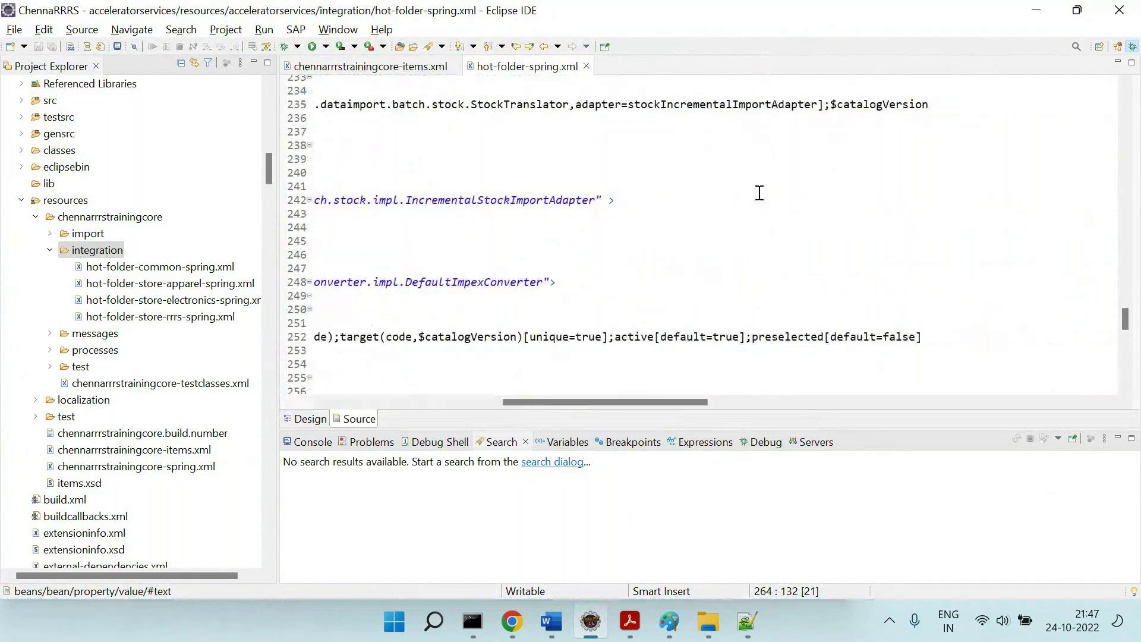
scroll(759, 193, left, 8)
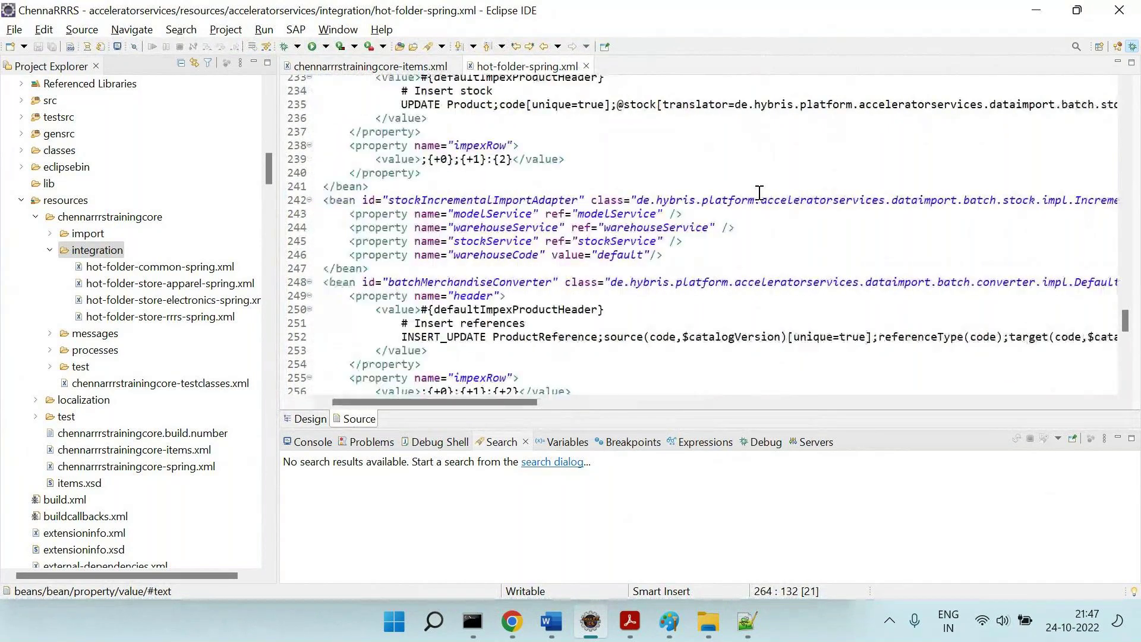
scroll(760, 193, down, 6)
scroll(760, 193, up, 6)
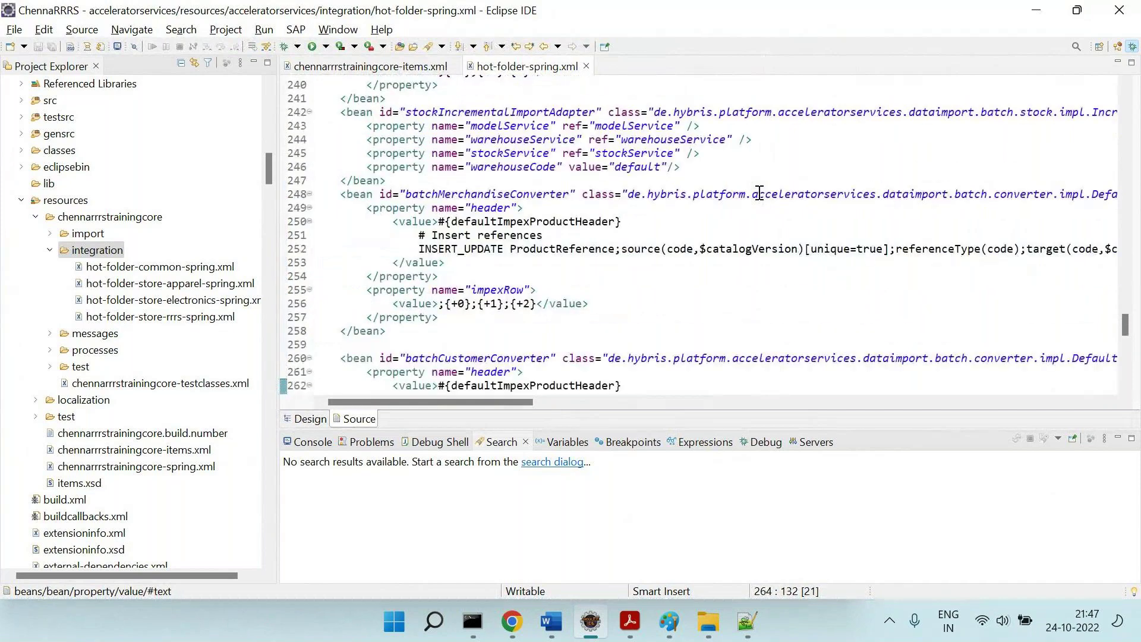
scroll(760, 192, up, 3)
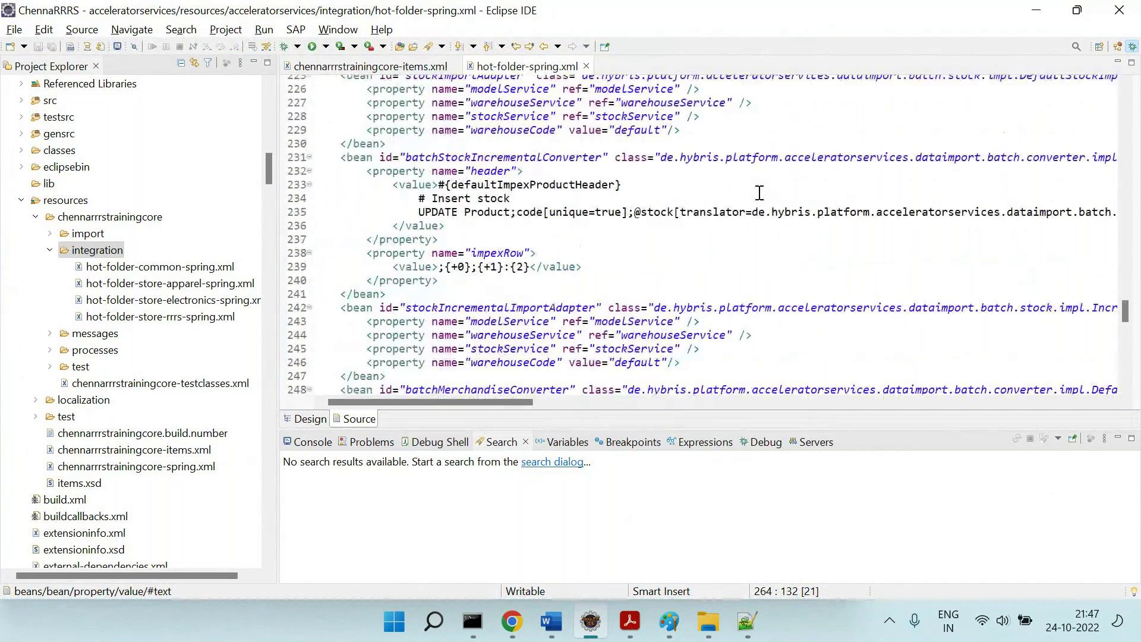
scroll(760, 193, up, 6)
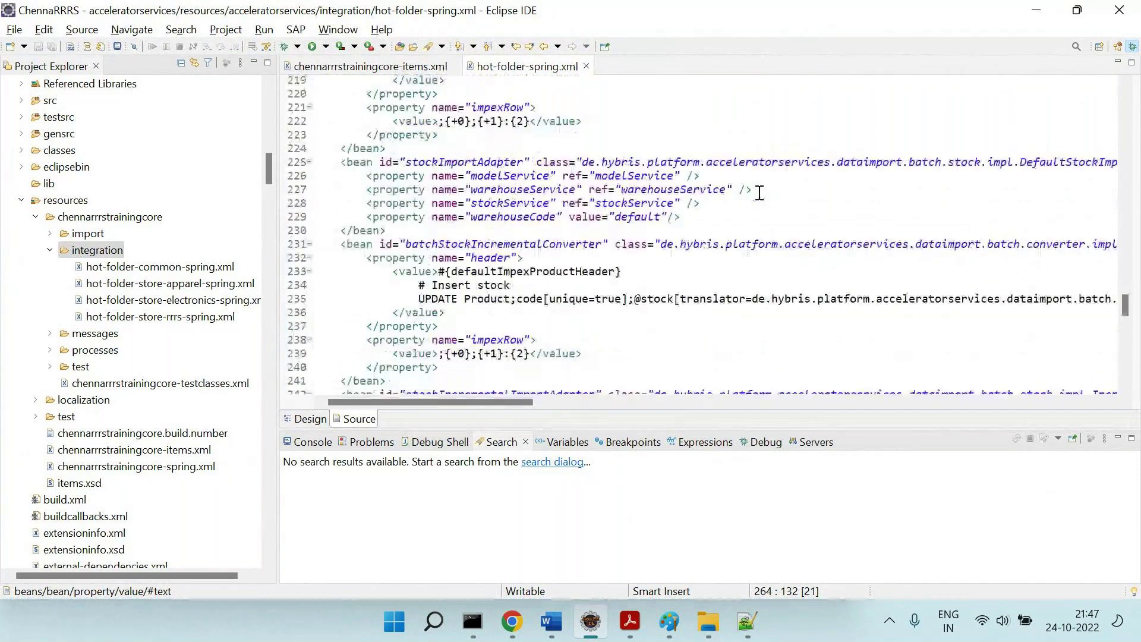
scroll(760, 192, up, 1)
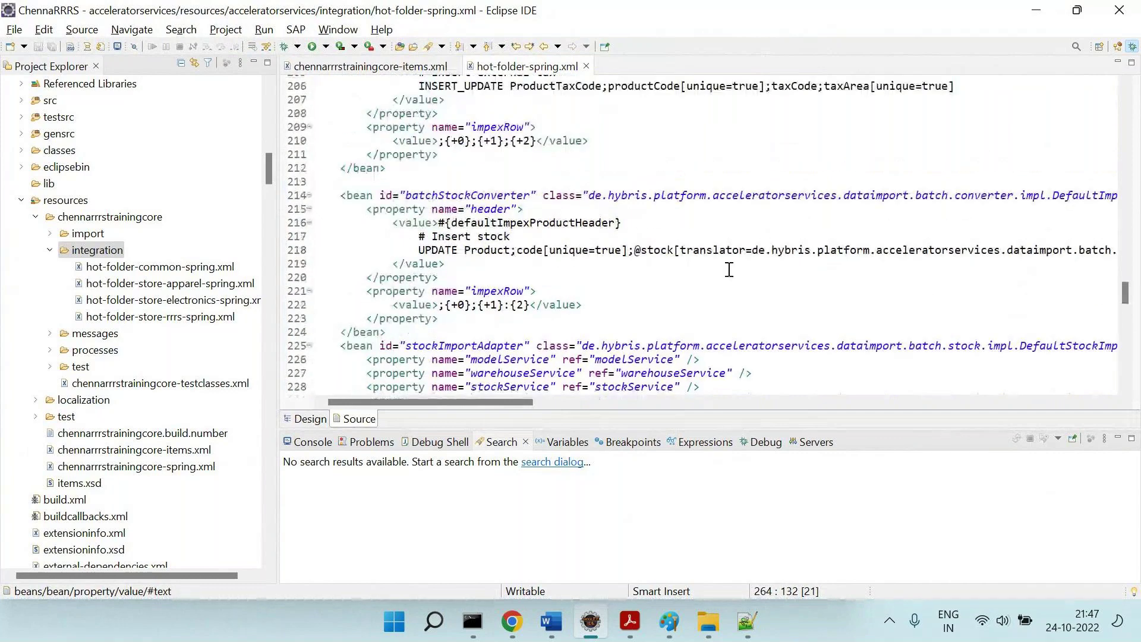
double_click(729, 250)
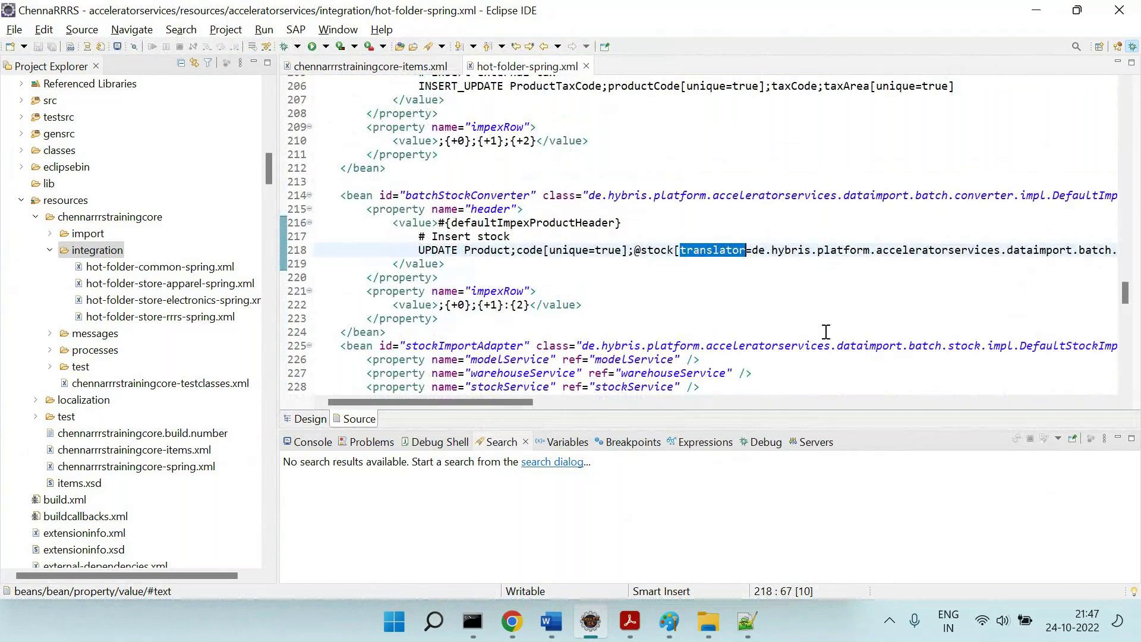
scroll(826, 332, right, 3)
scroll(825, 331, right, 3)
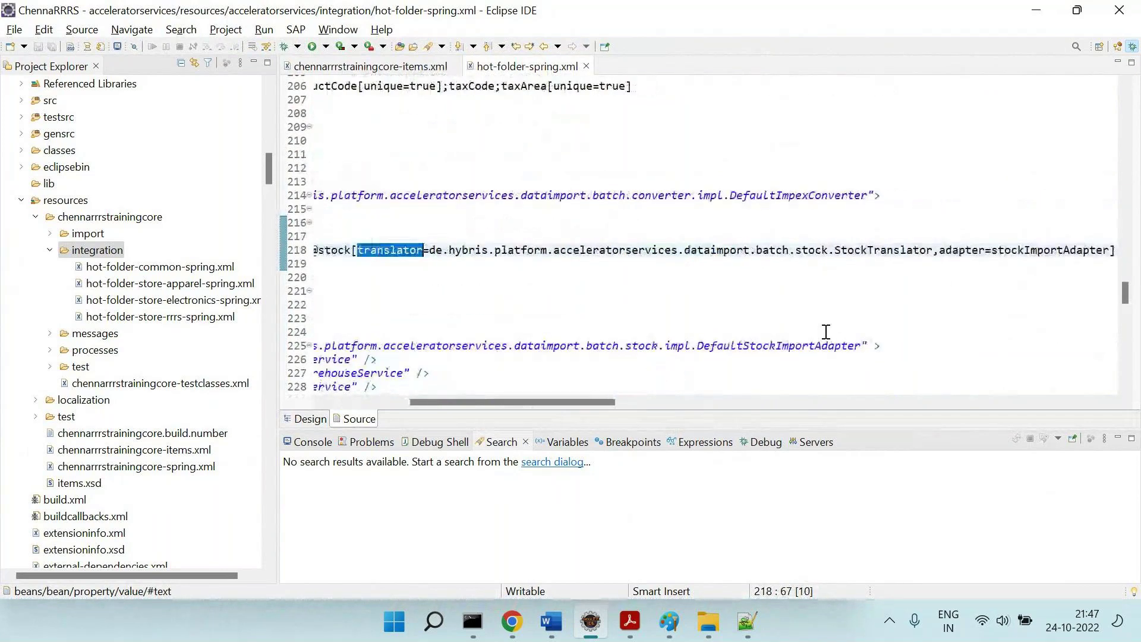
scroll(826, 332, right, 1)
scroll(825, 332, right, 1)
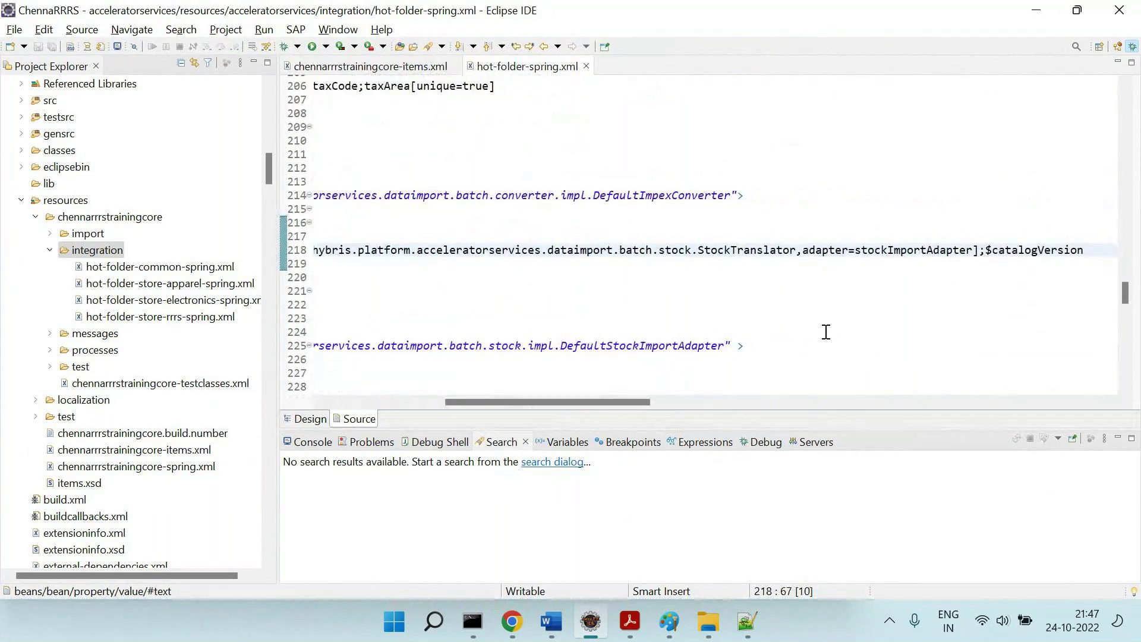
scroll(826, 332, left, 2)
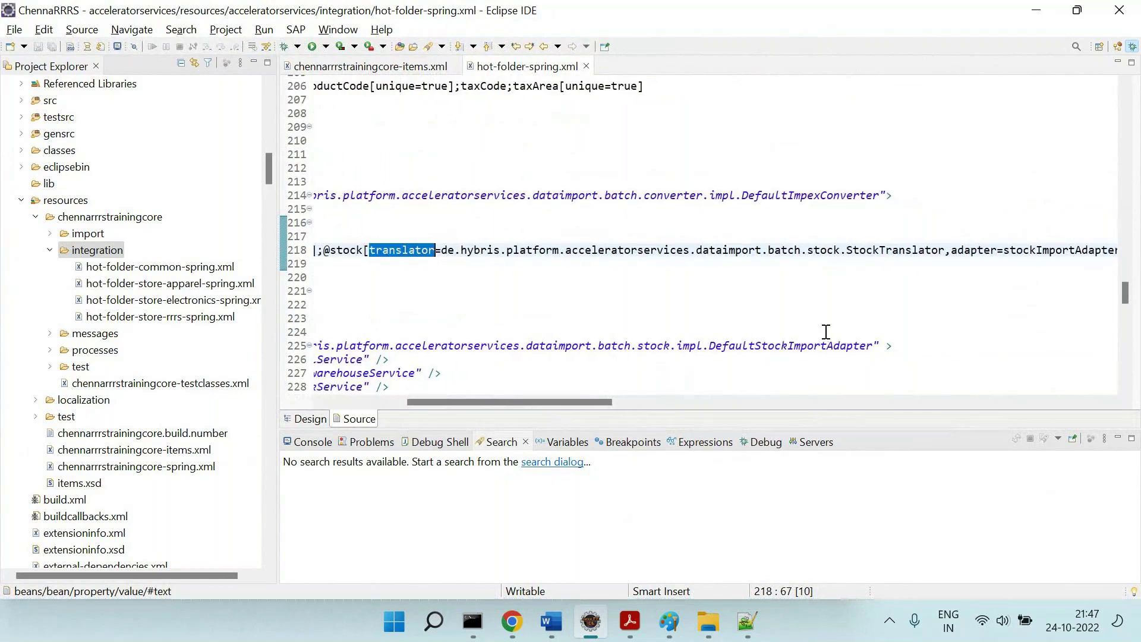
scroll(825, 331, left, 4)
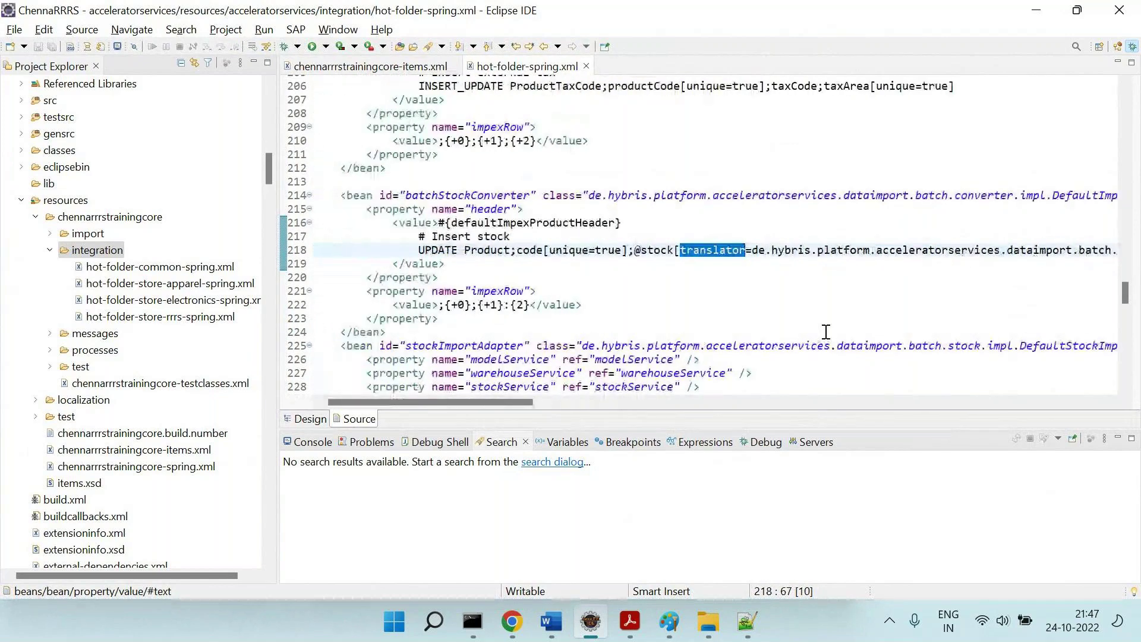
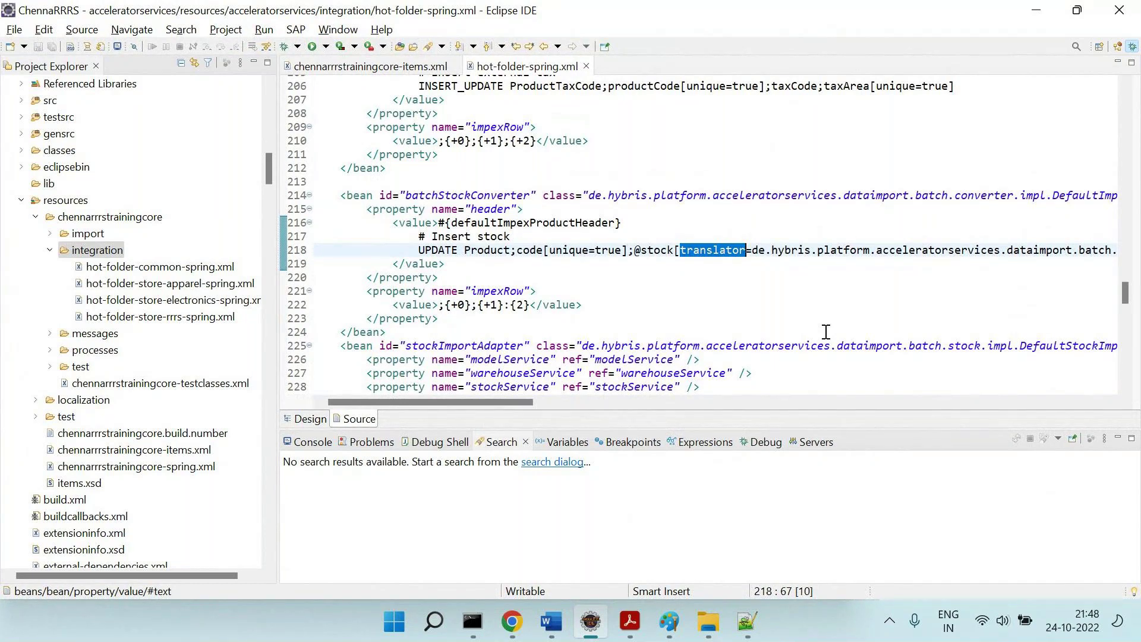
Select the StockTranslator class name referenced on line 218 of hot-folder-spring.xml.
right_click(784, 357)
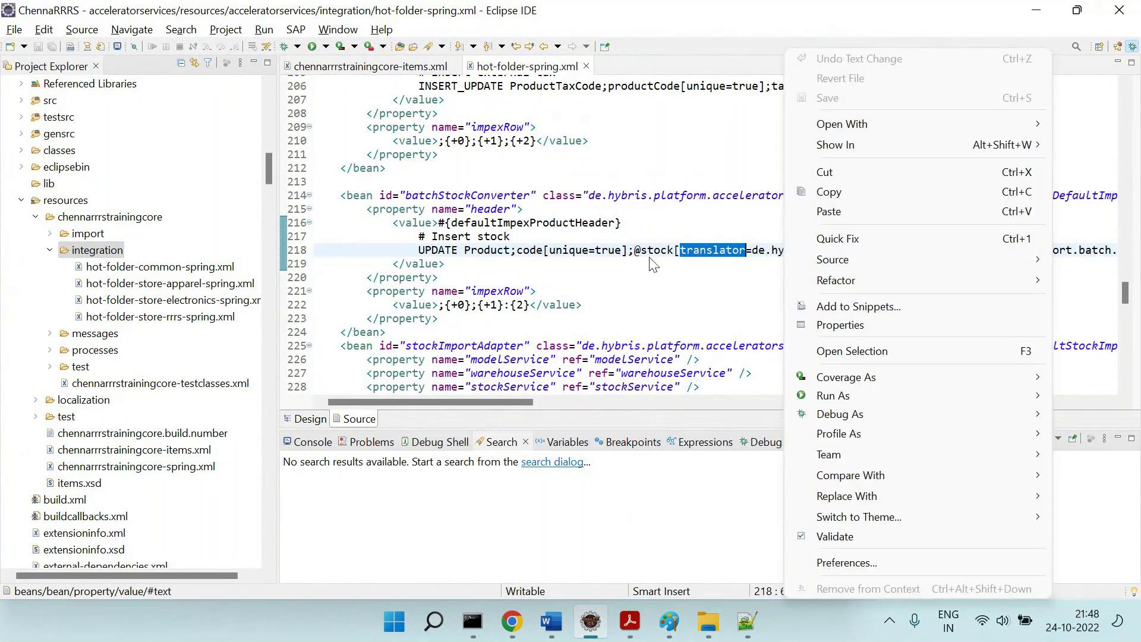
double_click(651, 251)
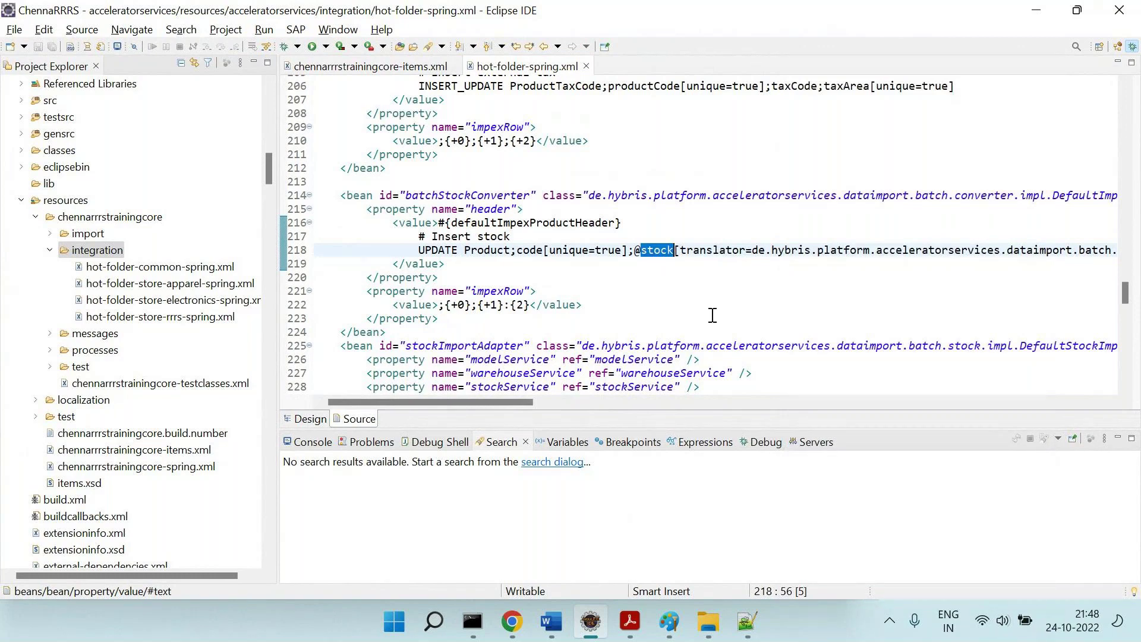
double_click(529, 249)
double_click(455, 305)
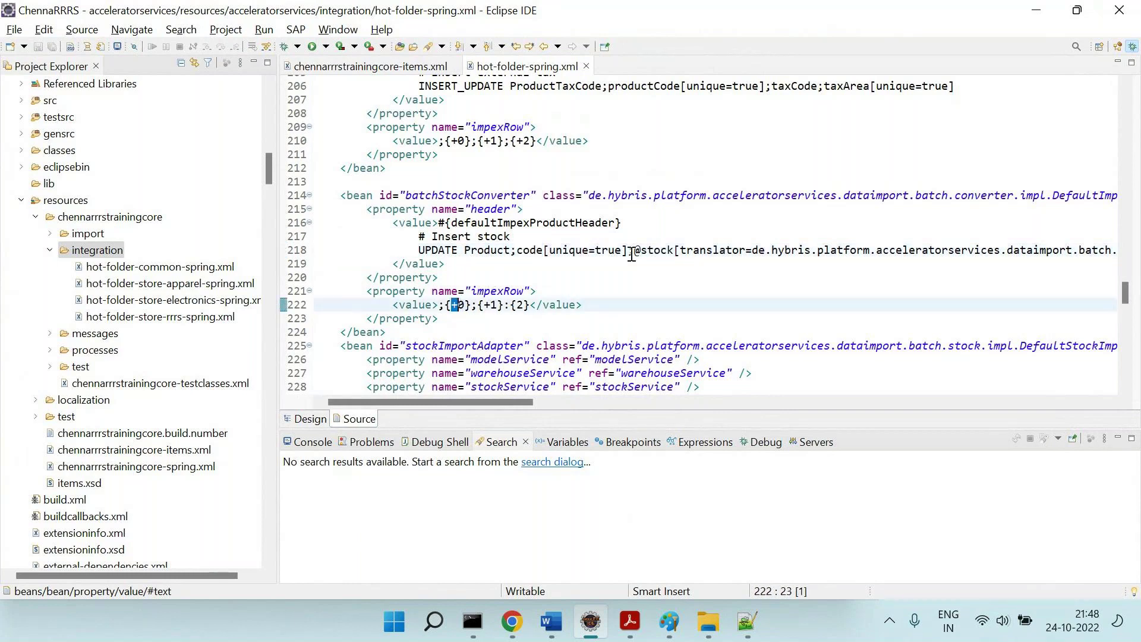
double_click(657, 250)
double_click(490, 305)
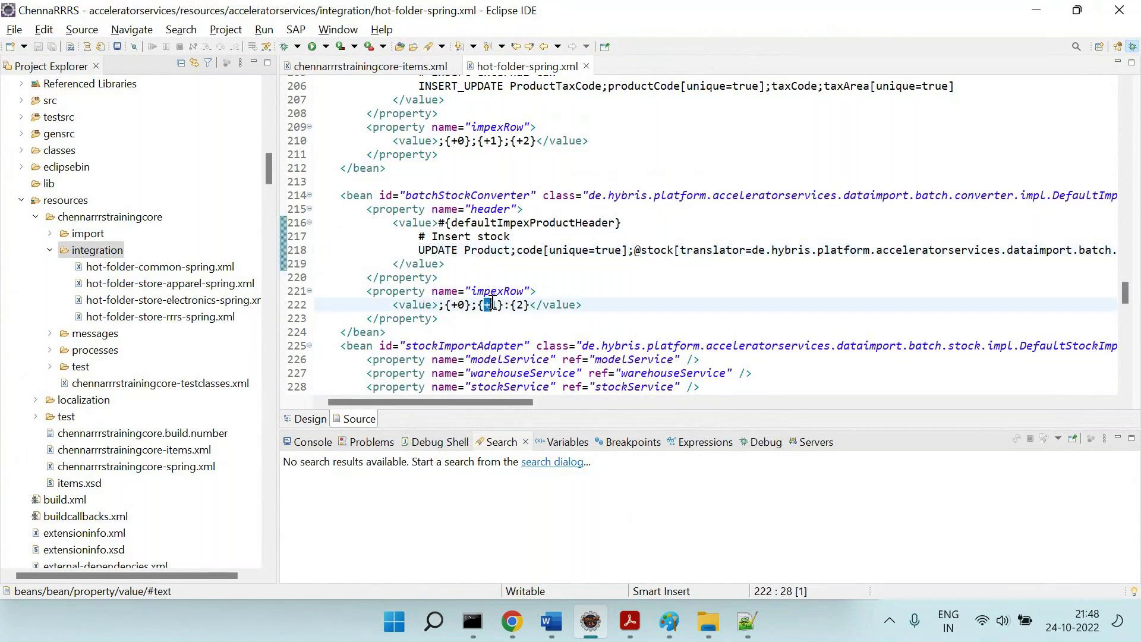
double_click(658, 250)
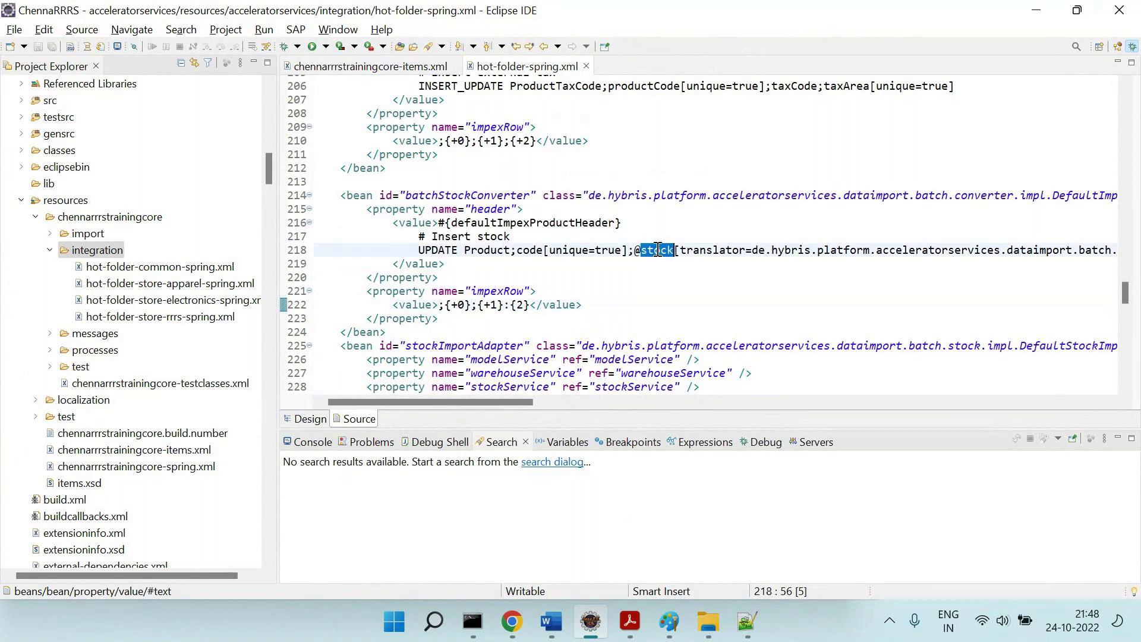
scroll(658, 249, right, 2)
double_click(659, 249)
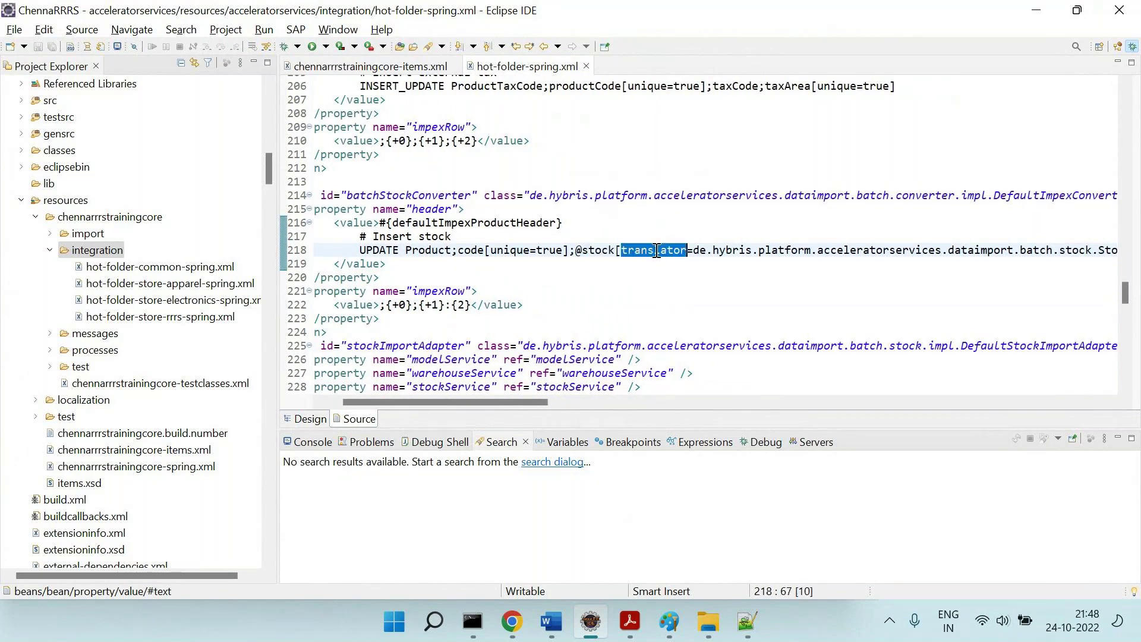
scroll(657, 249, right, 12)
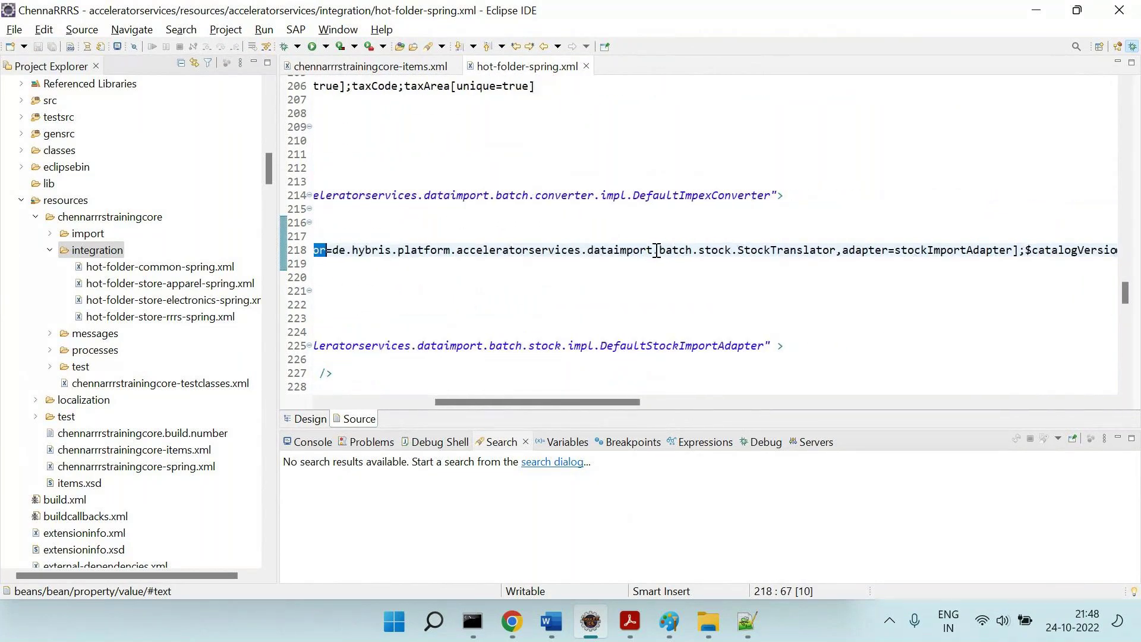
scroll(657, 249, right, 1)
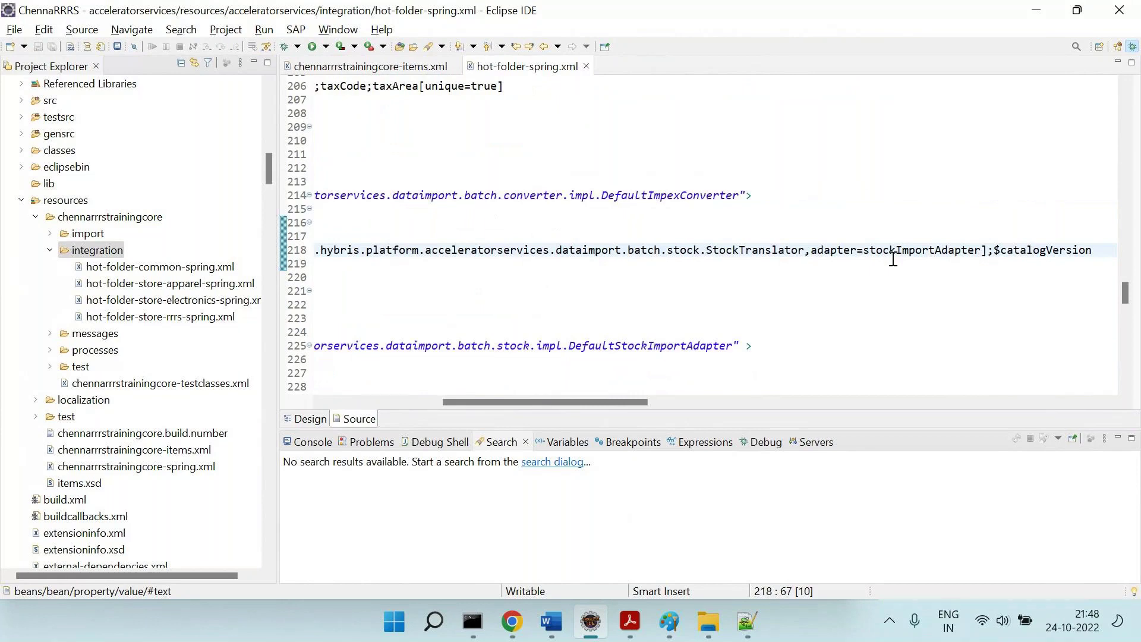
double_click(759, 249)
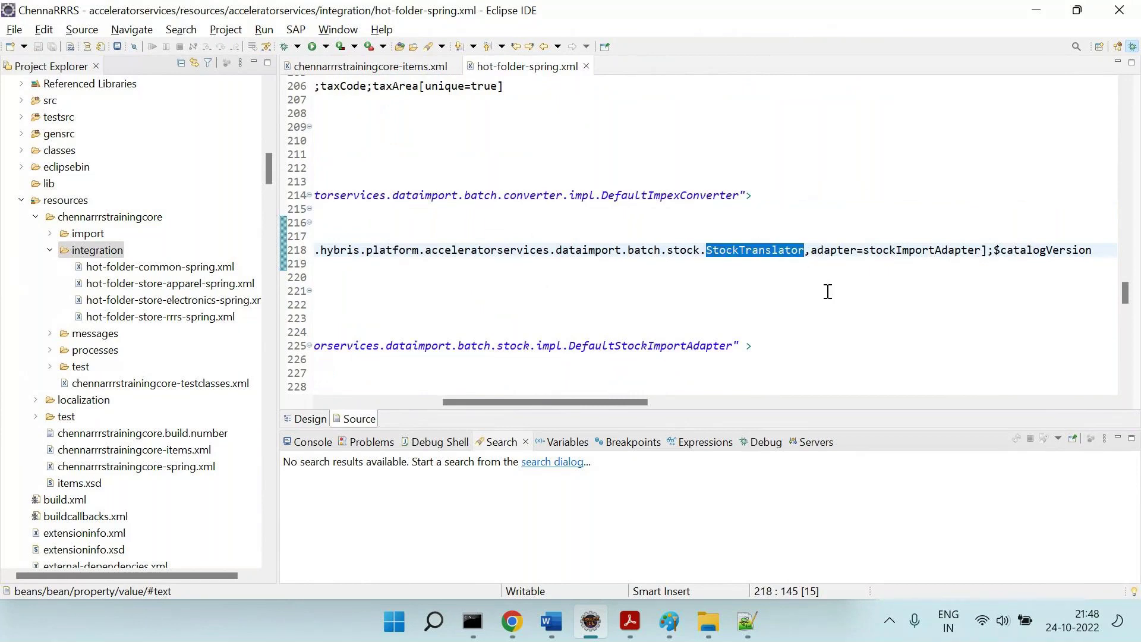
Open StockTranslator.java from the resource search and scroll through its init method.
key(ctrl+shift+r)
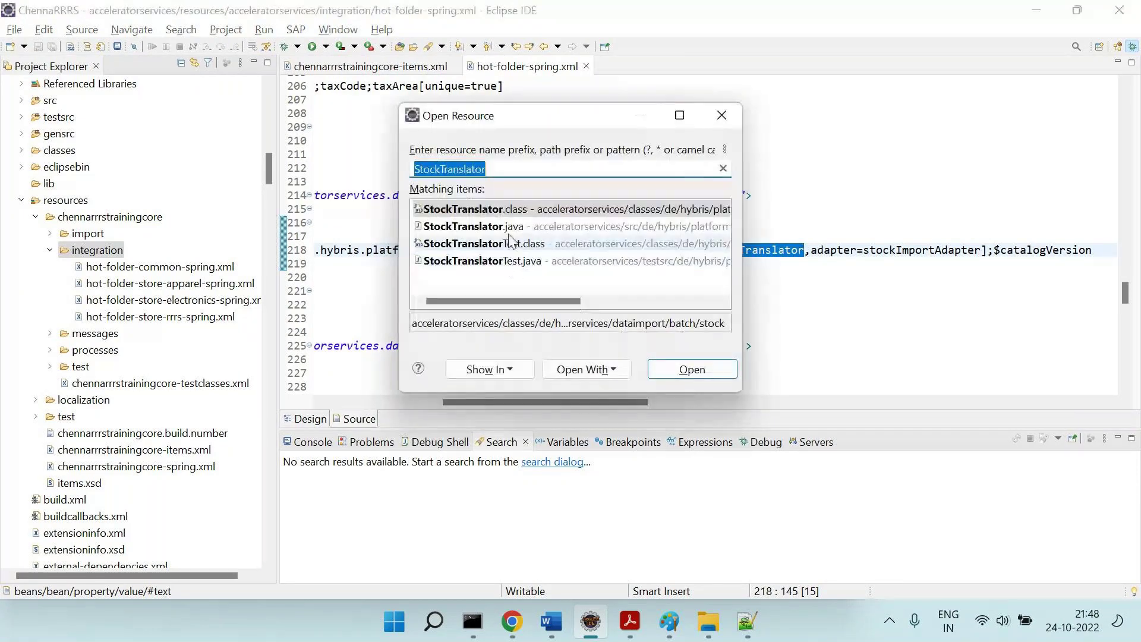
double_click(509, 230)
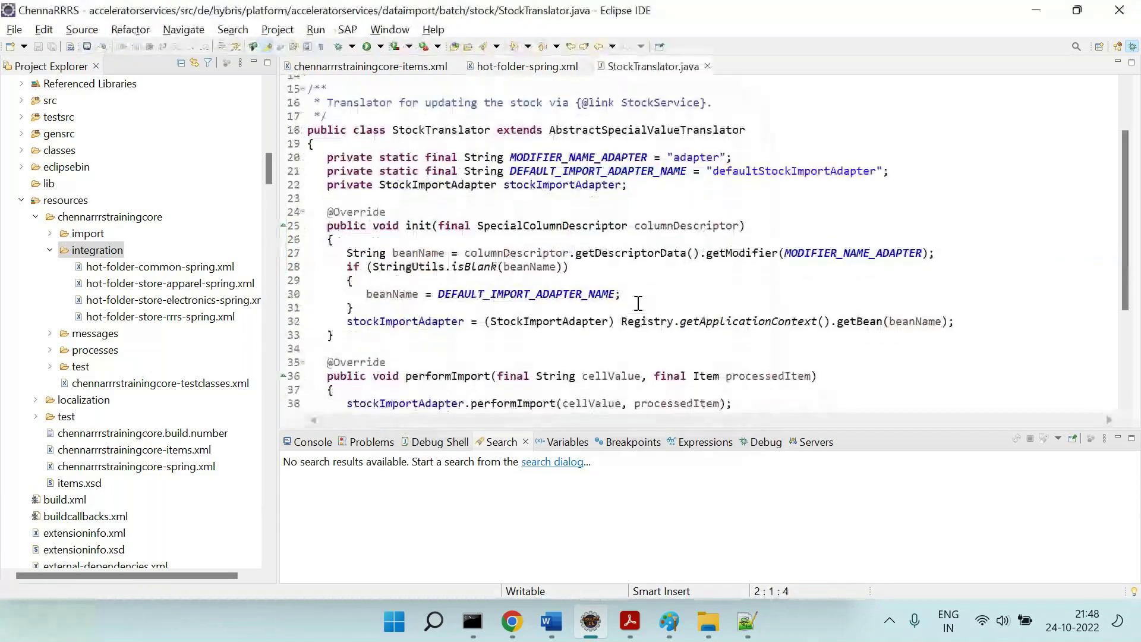
scroll(594, 294, down, 4)
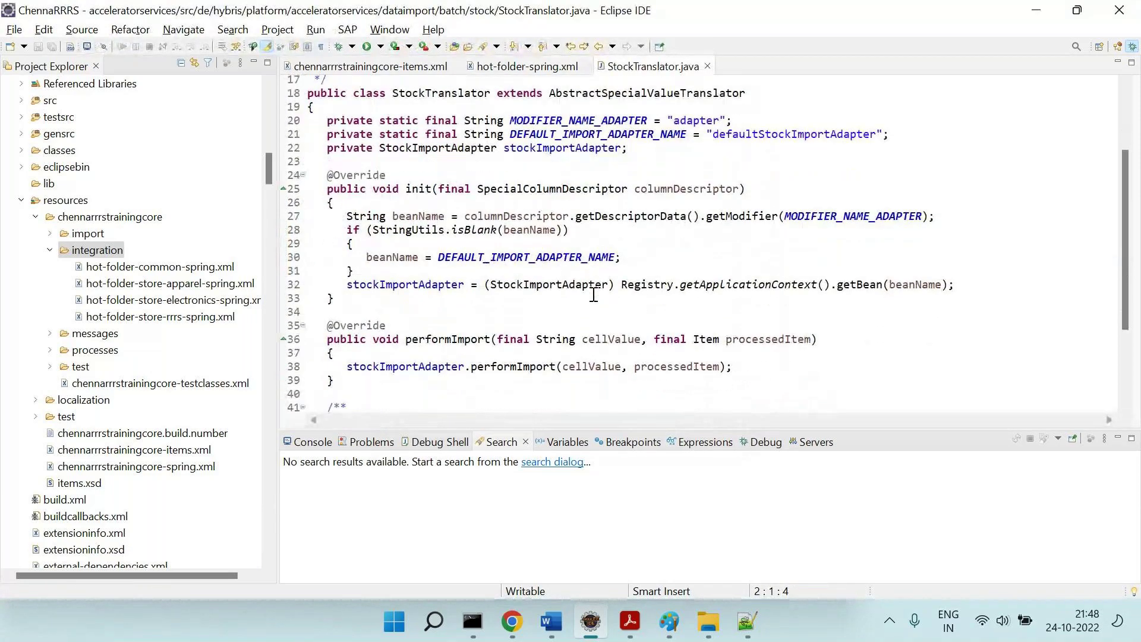
scroll(594, 294, up, 4)
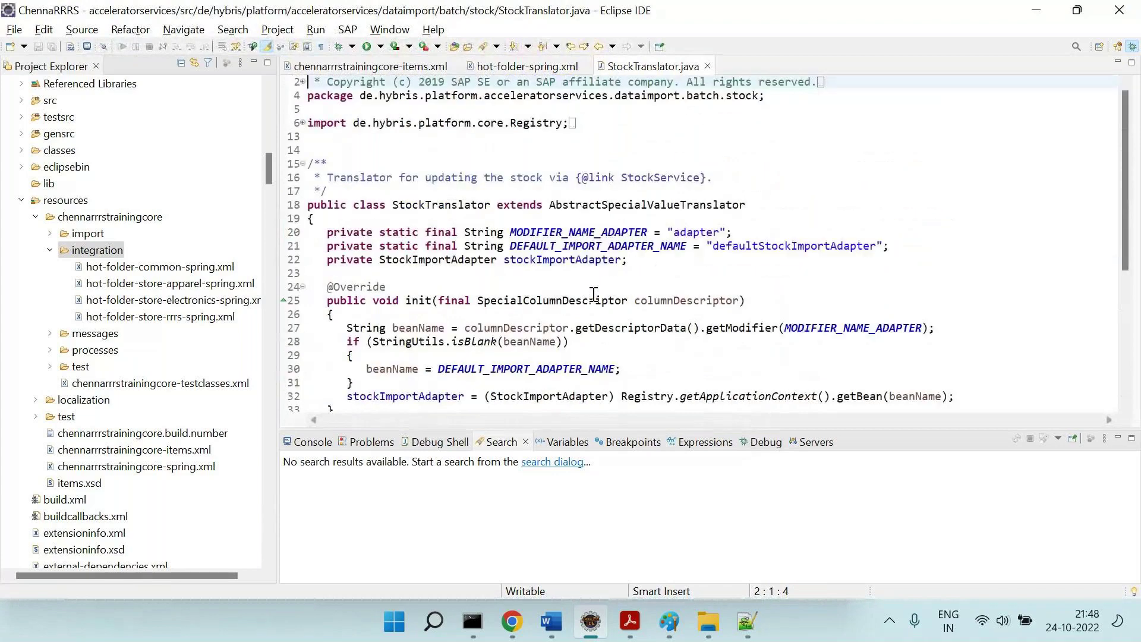
scroll(593, 294, up, 1)
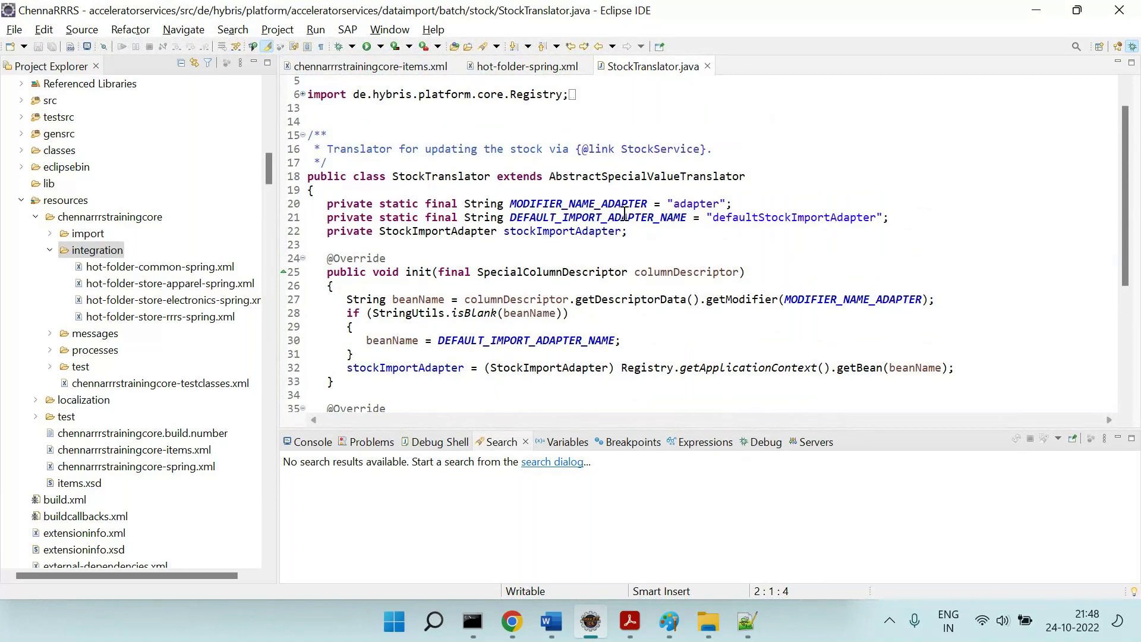
Close StockTranslator.java and select acceleratorservices in the translator path.
click(708, 67)
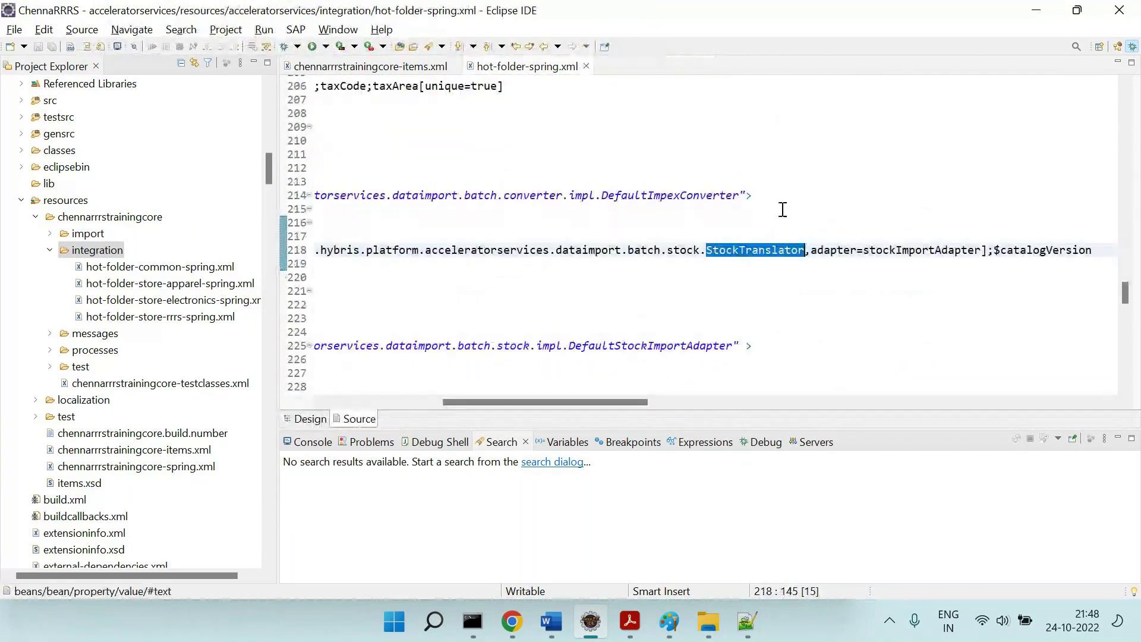
scroll(981, 246, left, 8)
double_click(916, 249)
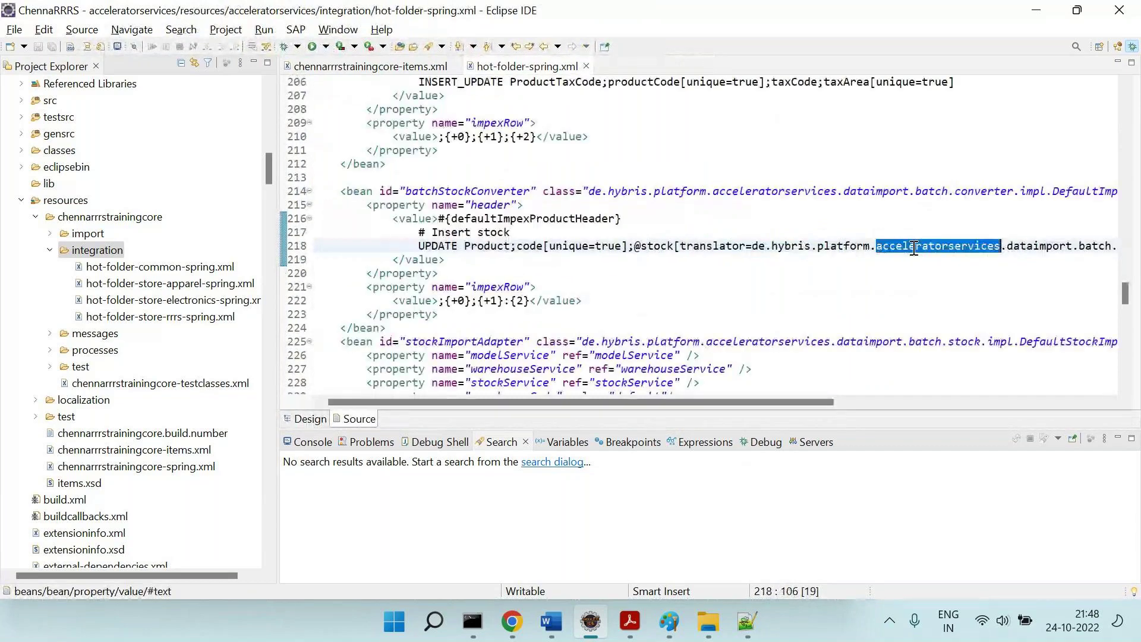
Close hot-folder-spring.xml and bring the Word notes forward.
scroll(914, 248, up, 13)
scroll(914, 248, up, 8)
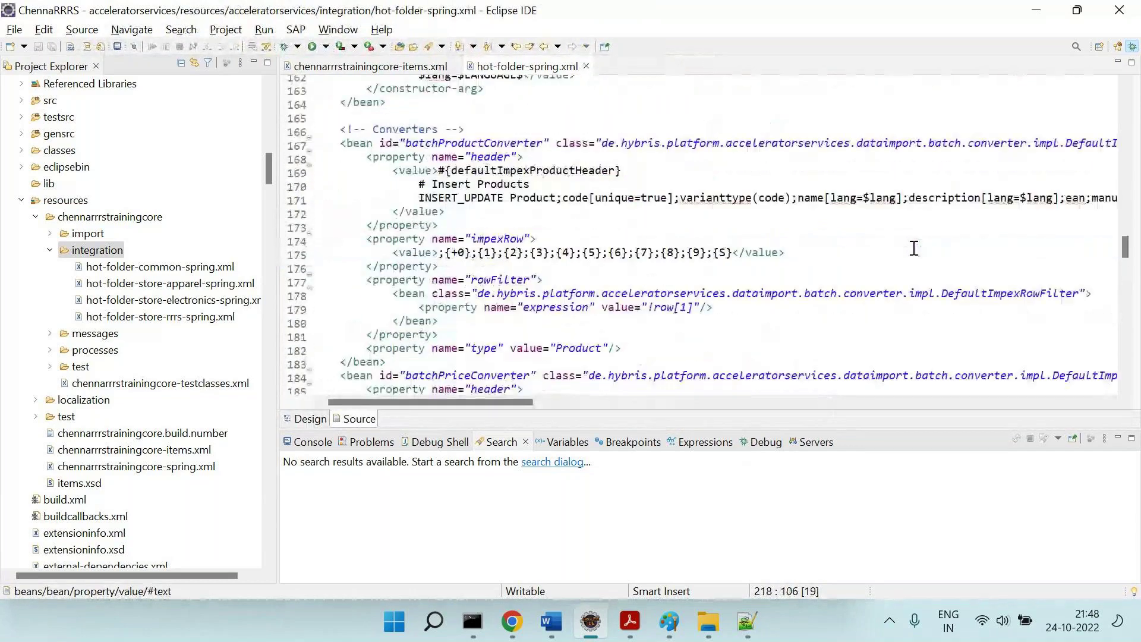
scroll(914, 248, up, 1)
scroll(914, 249, up, 20)
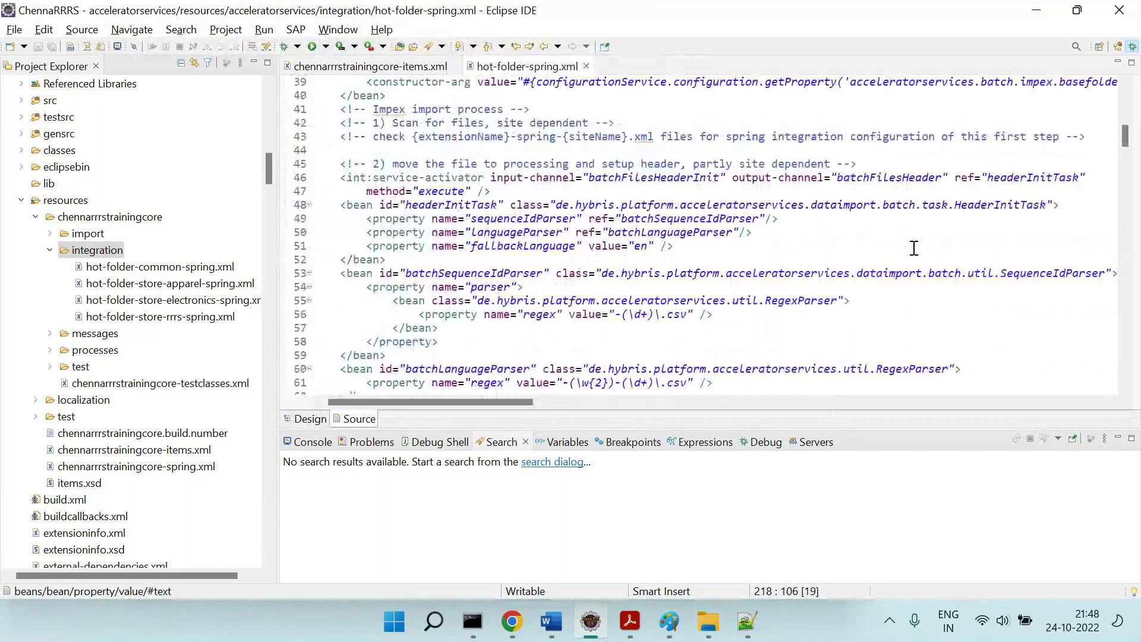
scroll(914, 248, up, 11)
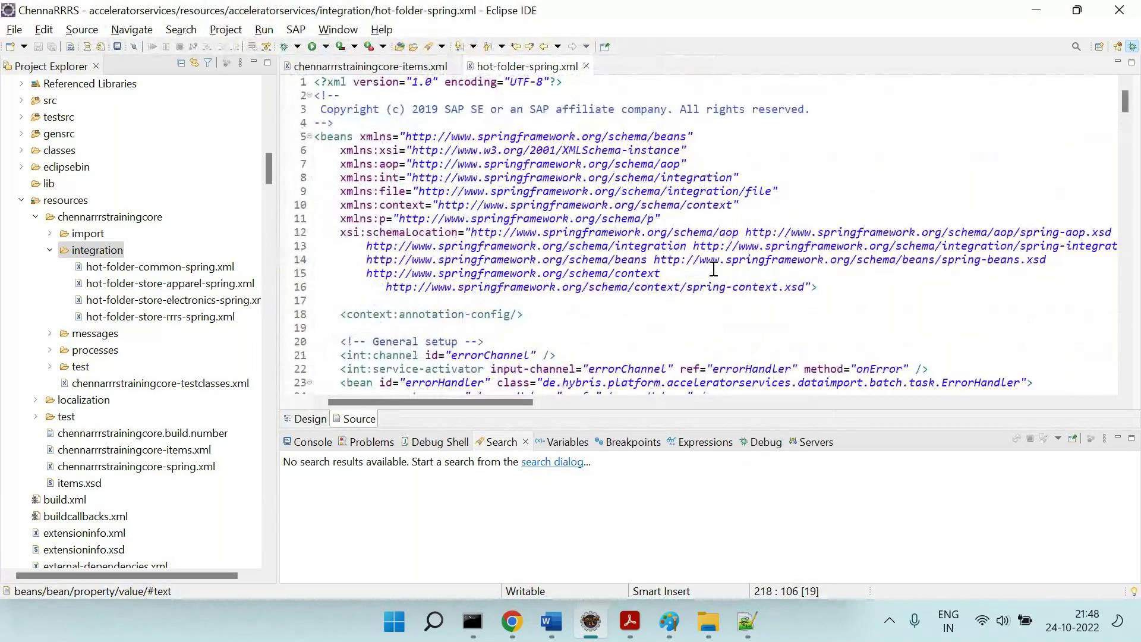
click(586, 66)
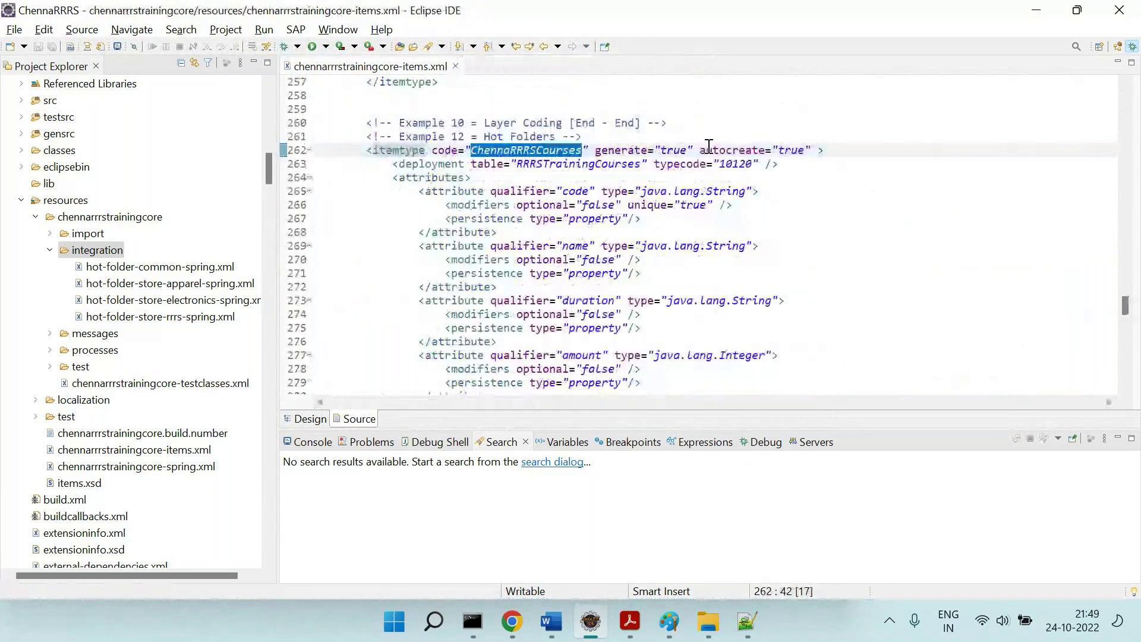
click(927, 46)
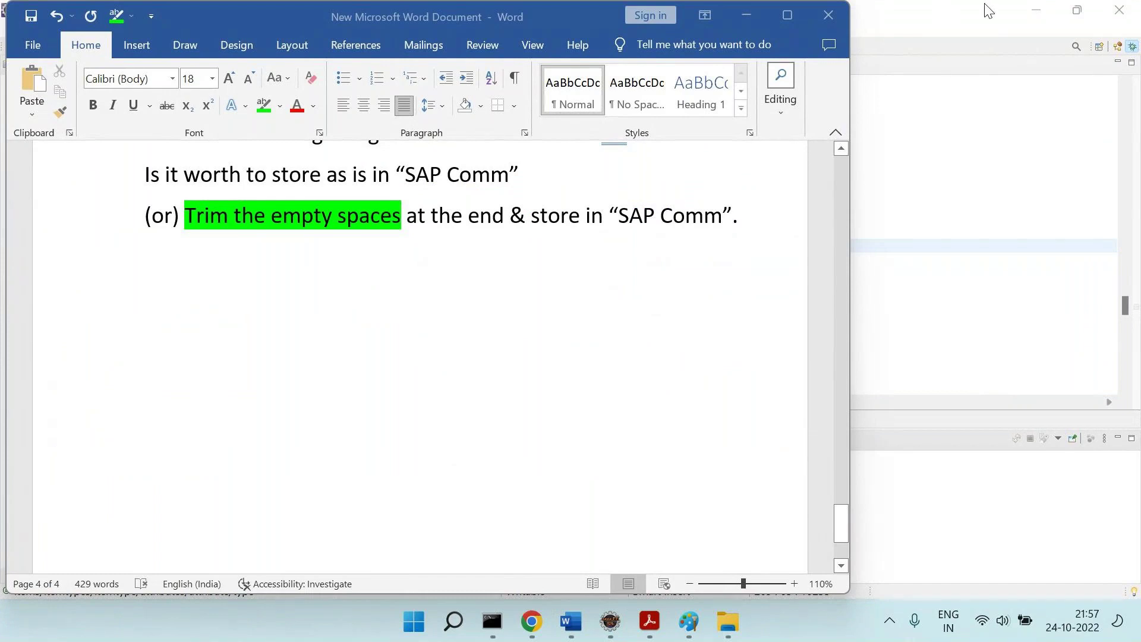
Add a literal ===== separator line, undoing Word's automatic border.
click(600, 232)
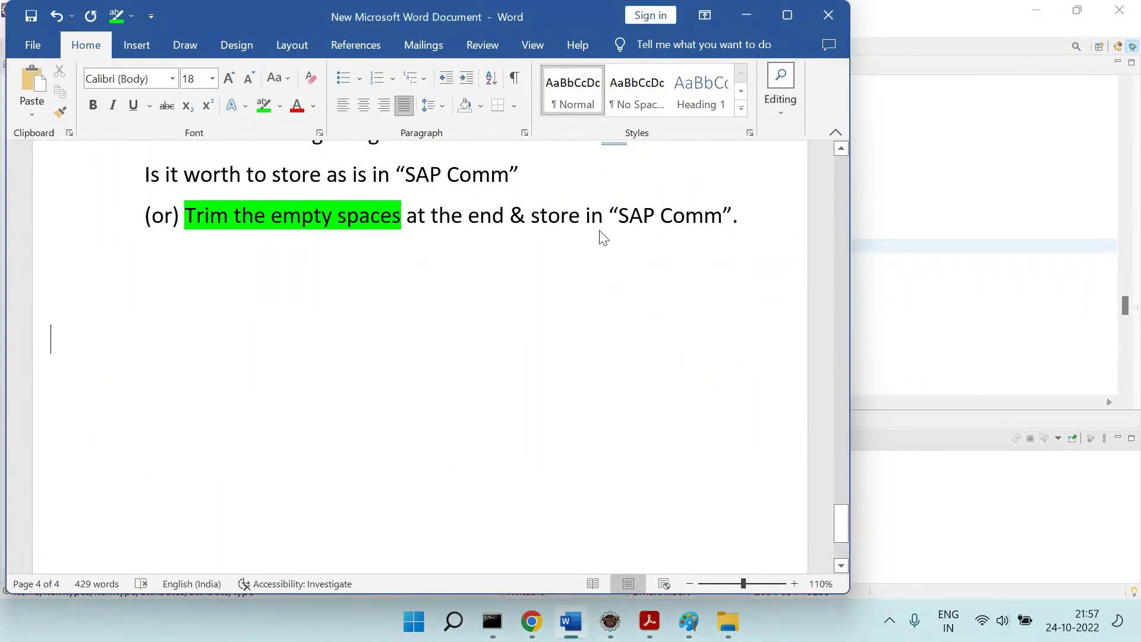
text(=====)
key(Return)
key(ctrl+z)
key(Return)
key(BackSpace)
Write 'Q1 = Explain Script Generator' and start an empty 'Q2 =' line below it.
text(Script)
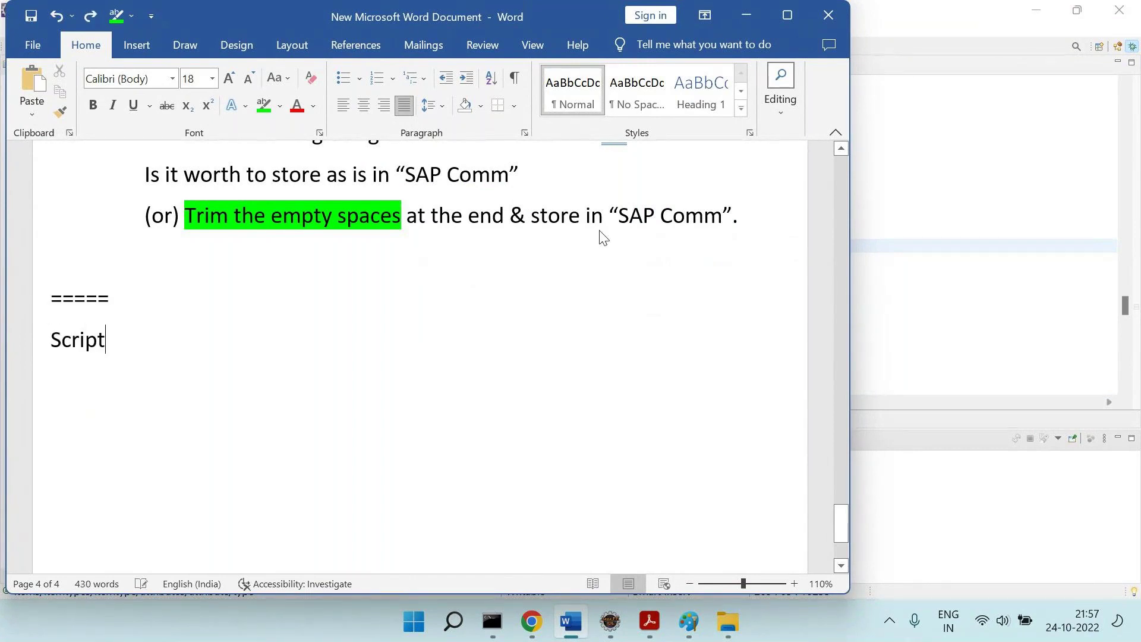
text( gene)
key(BackSpace)
key(BackSpace)
key(BackSpace)
text(Generator)
key(Return)
scroll(600, 237, down, 3)
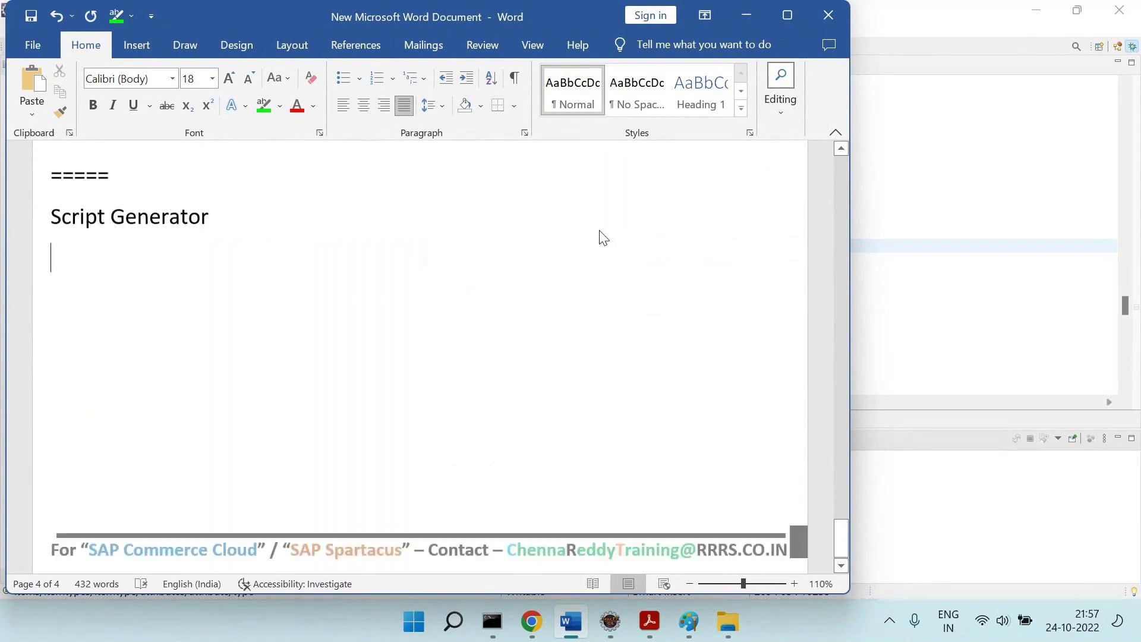
key(Up)
text(Q 1 = Explain)
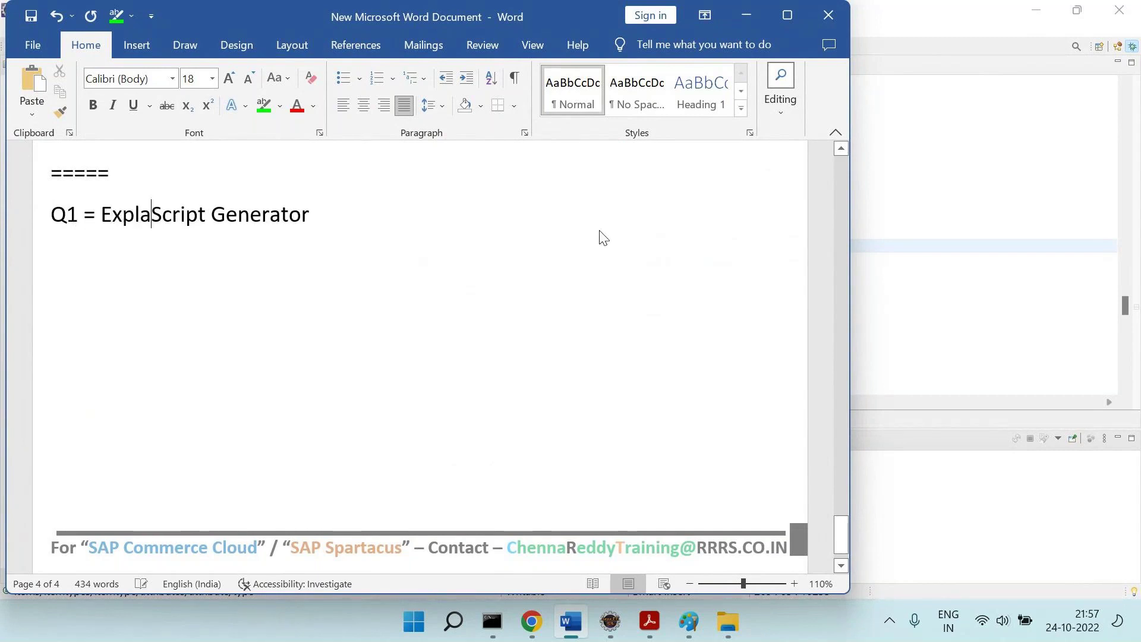
click(600, 236)
text(Q2 =)
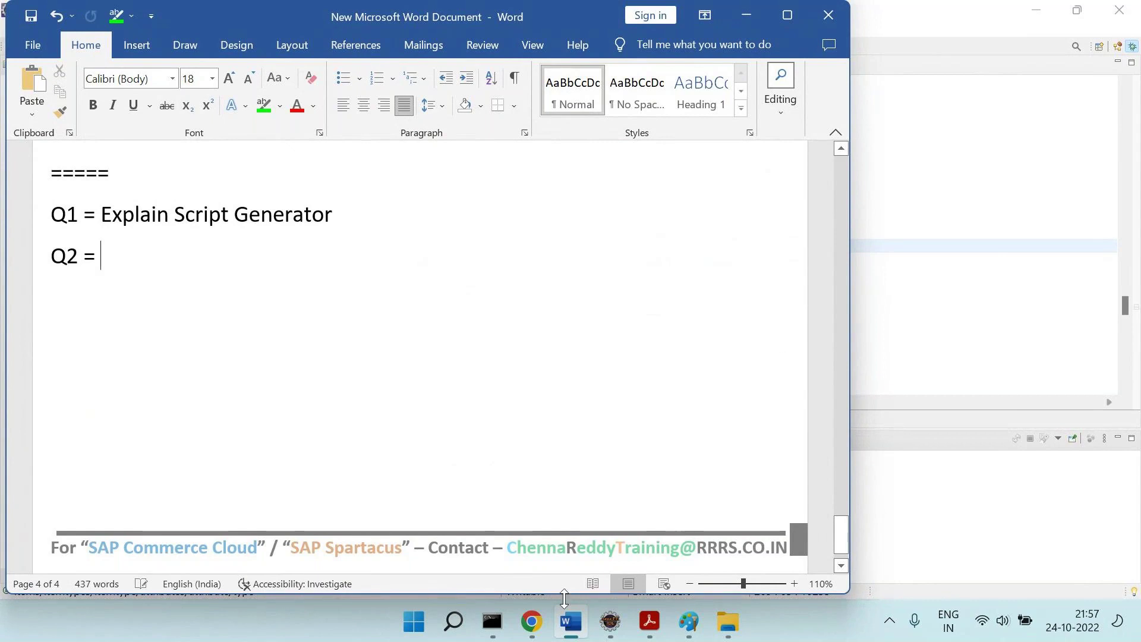
click(532, 621)
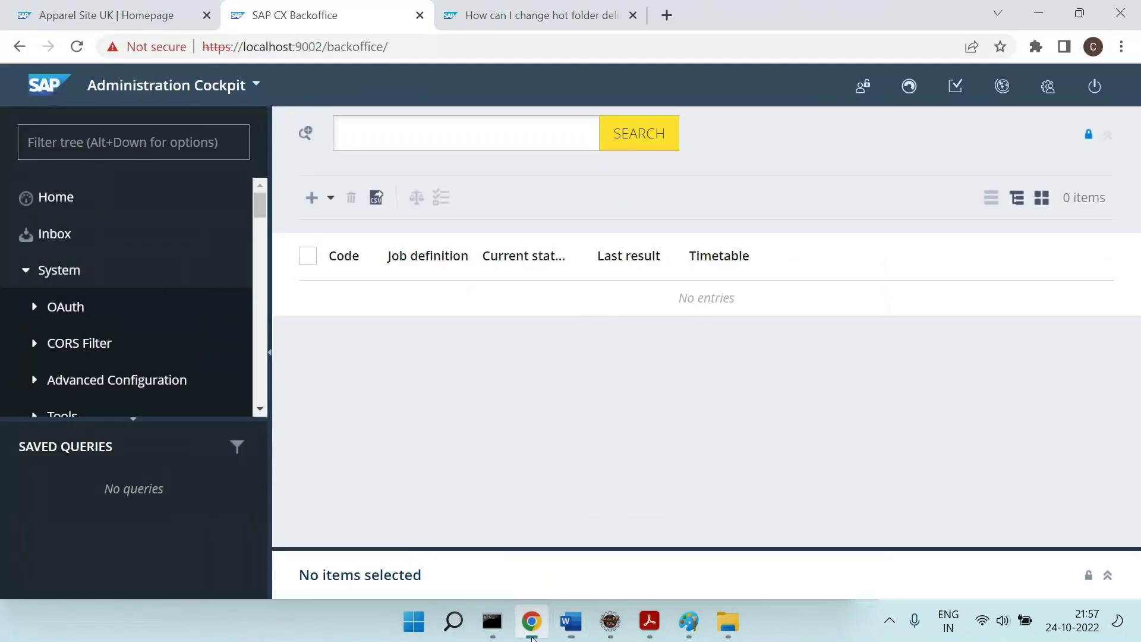
Find the ChennaRRRSCourses type through the Types search for 'Course' and list its instances.
click(114, 128)
text(types)
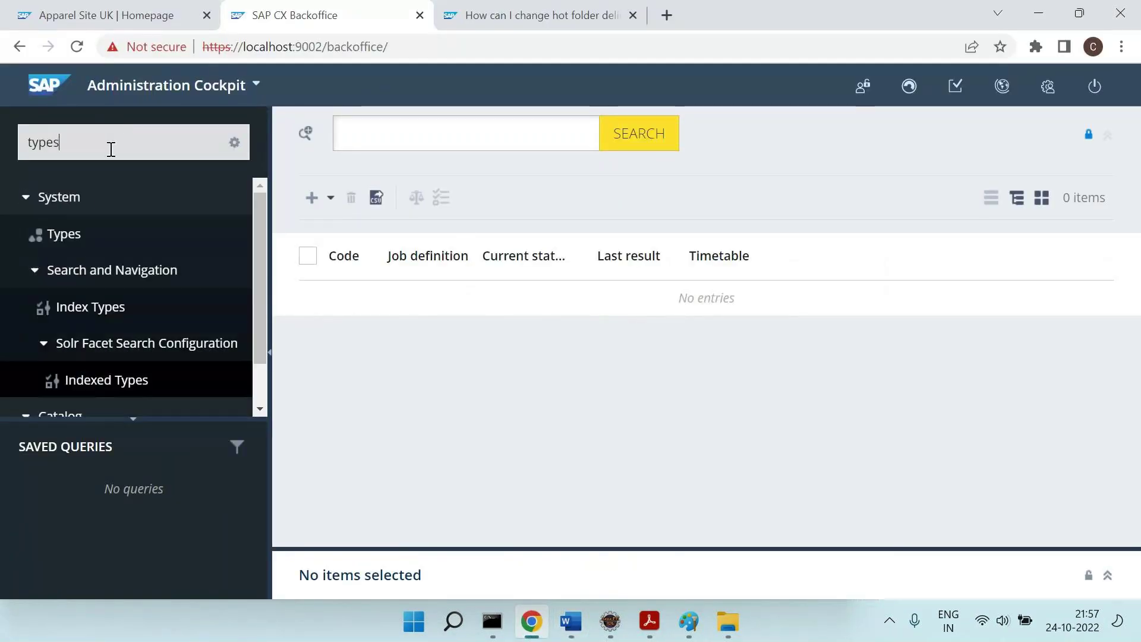
click(65, 243)
click(467, 139)
text(Course)
key(Return)
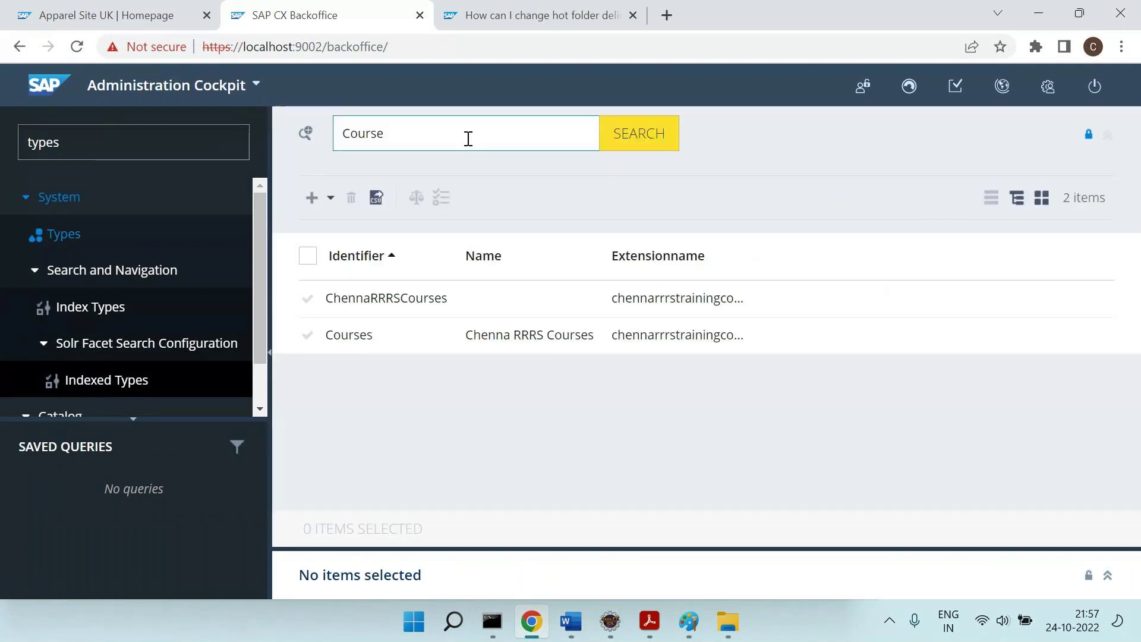
click(402, 312)
click(368, 427)
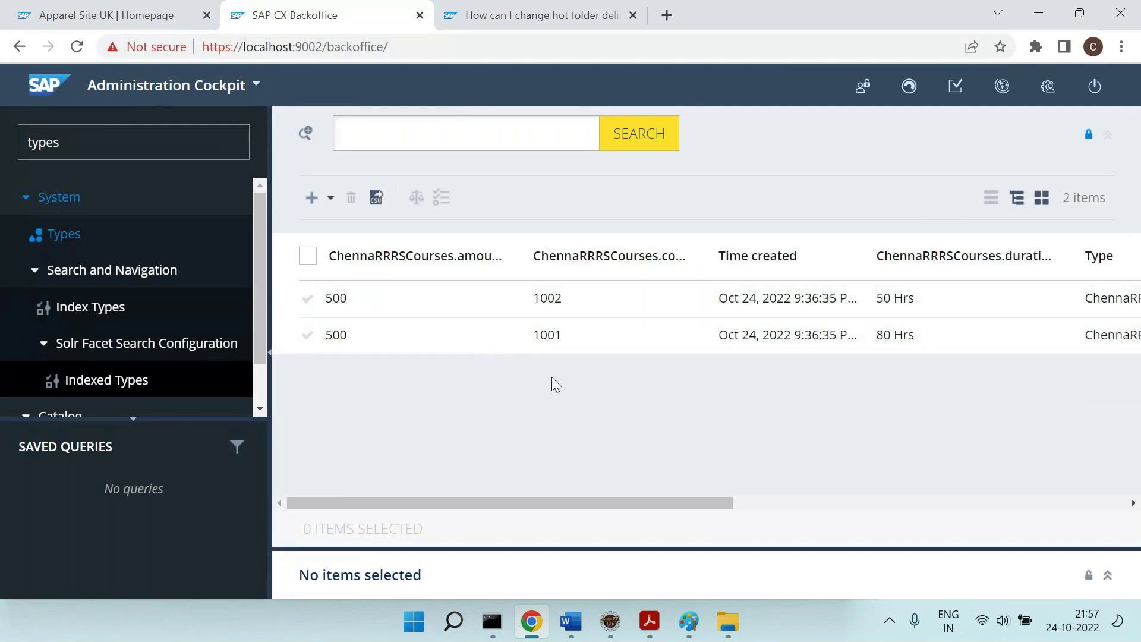
Create course SAPSpartacus (amount 500, duration 50 Hrs, name SAP Spartacus) and refresh the list.
click(312, 198)
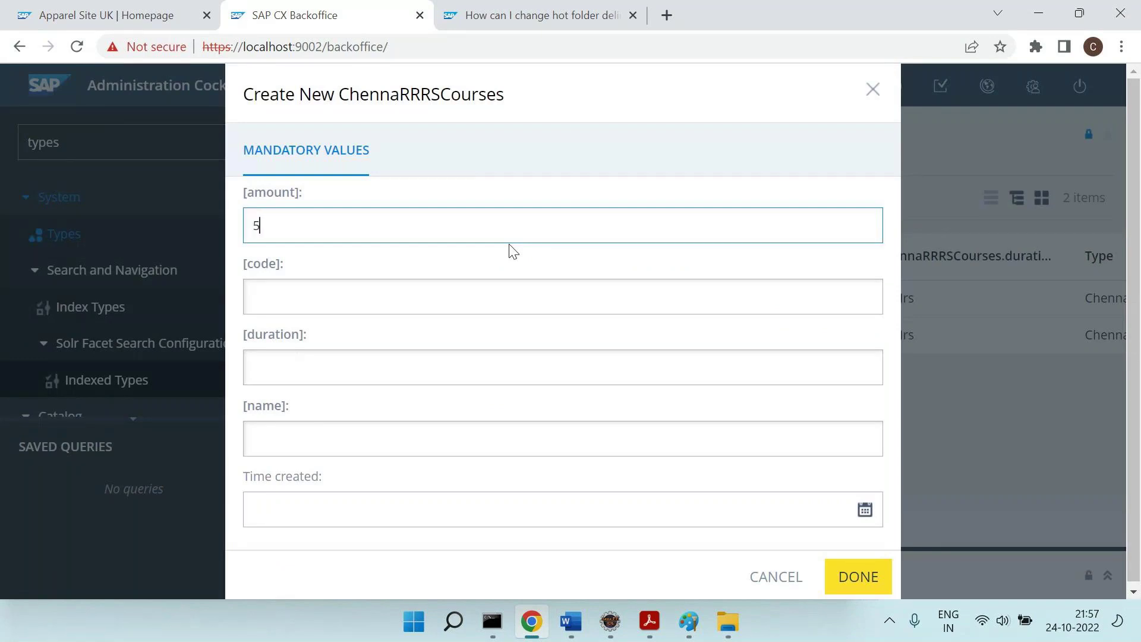
key(Tab)
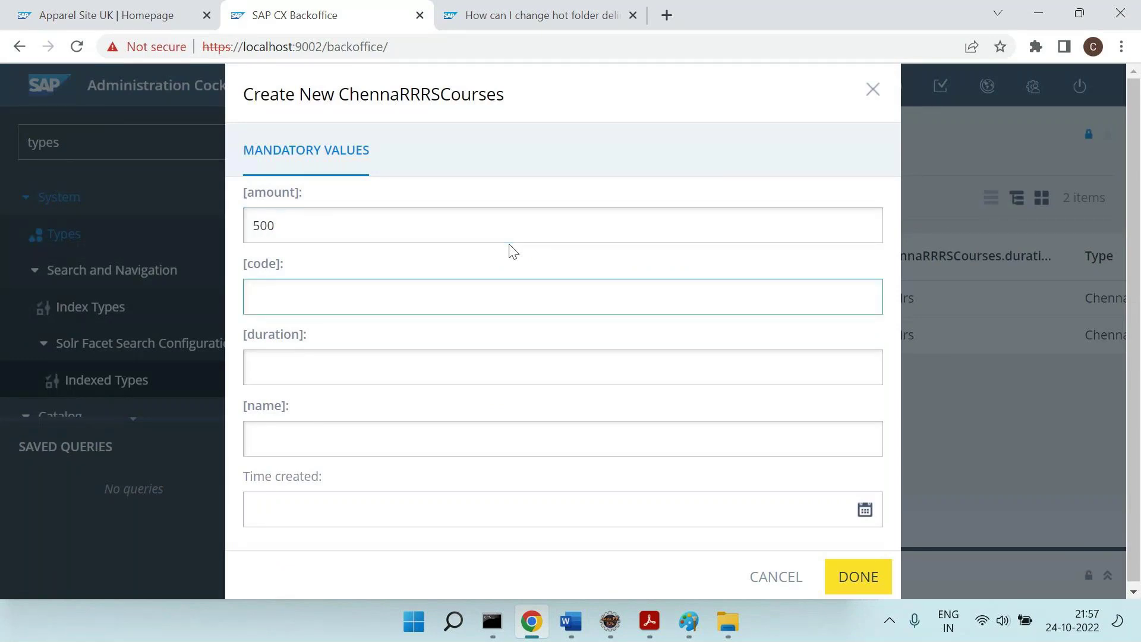
text(SAPSpartacus)
key(Tab)
text(50 Hrs)
key(Tab)
text(SAP Spa)
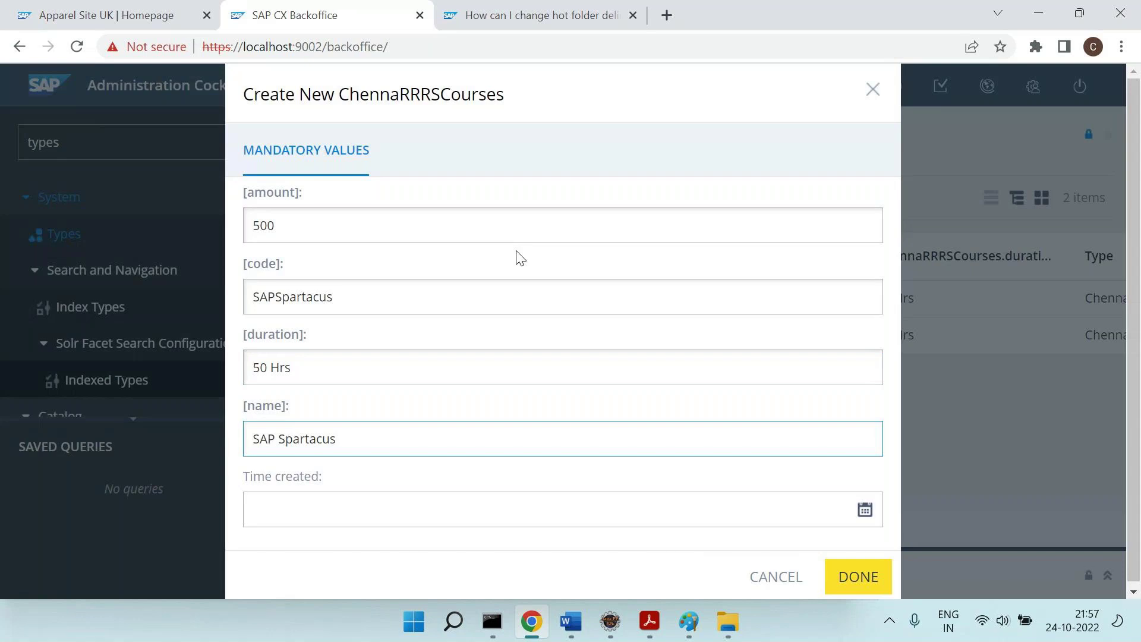
click(872, 586)
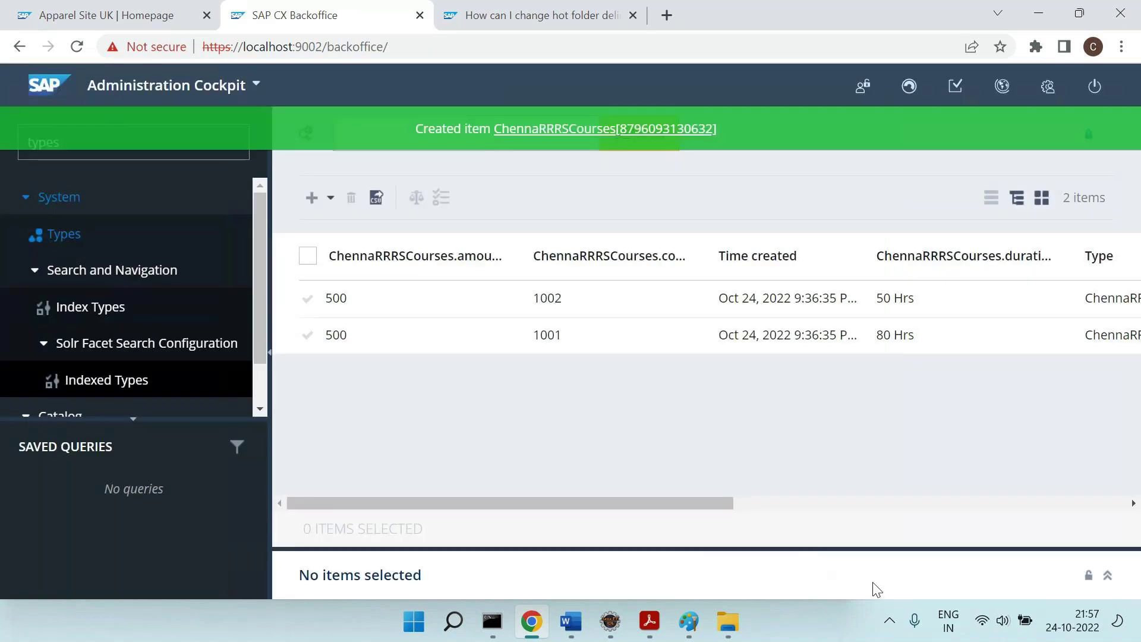
click(623, 132)
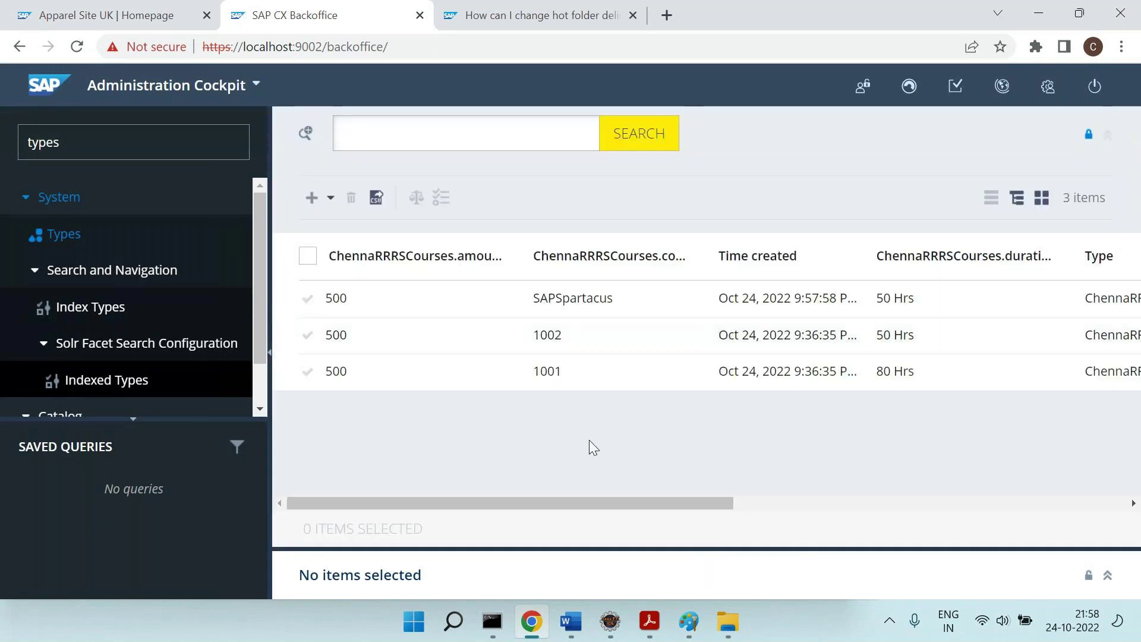
Paste the Backoffice screenshot into Paint and add a 'Dev - Backoffice' heading at size 22.
mouse_move(689, 622)
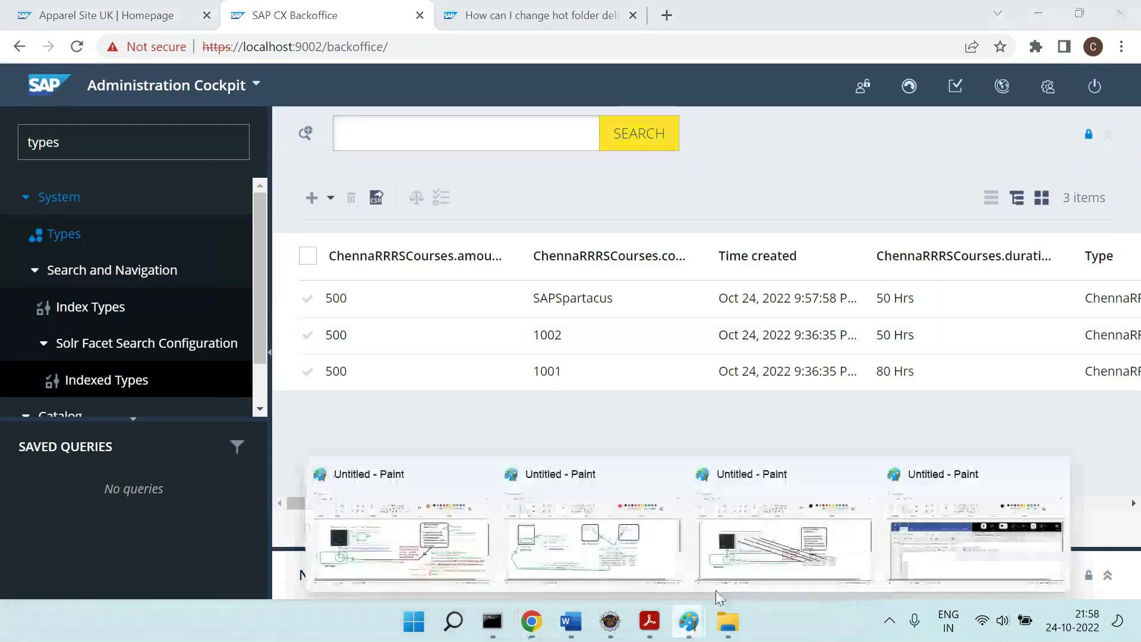
click(776, 553)
key(ctrl+v)
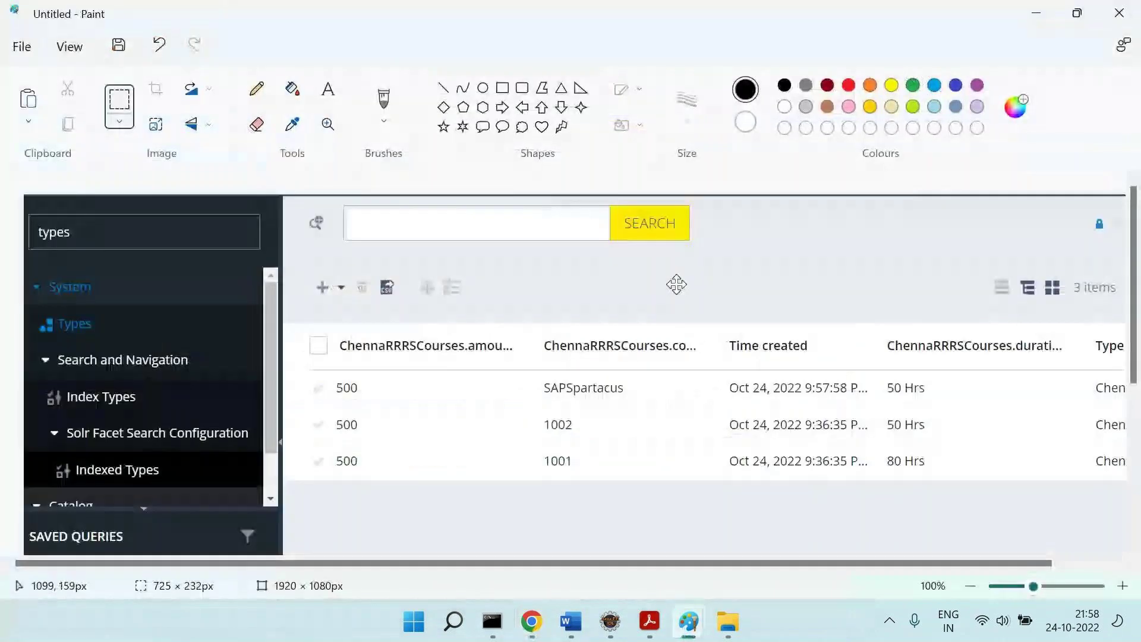
click(327, 89)
click(515, 262)
drag(515, 262, 990, 290)
text(Dev - Backoffice)
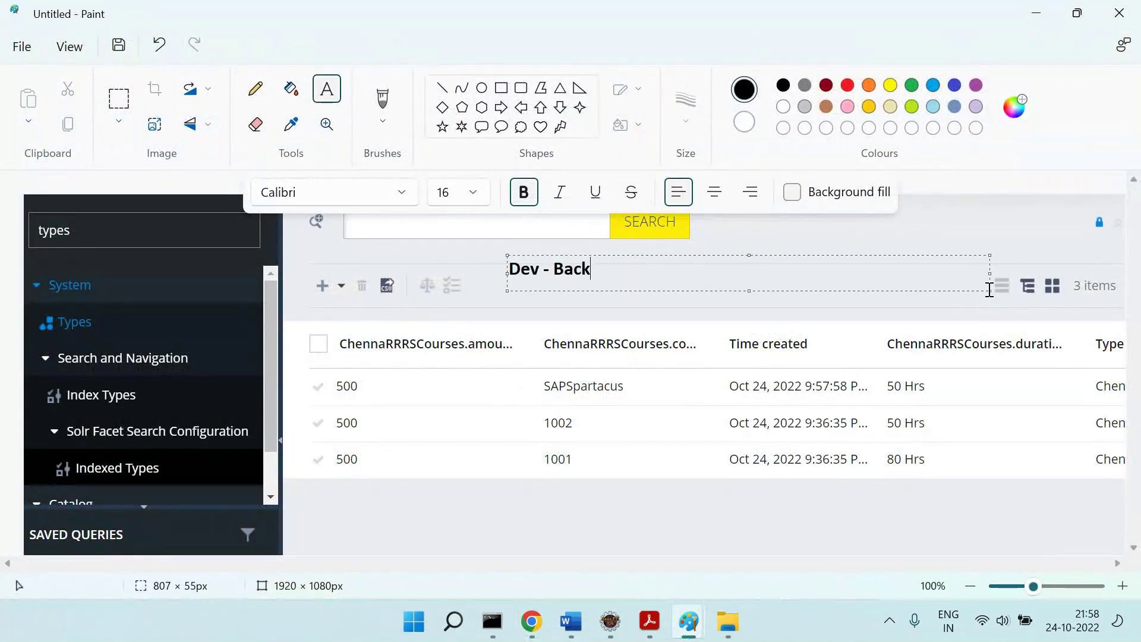
key(ctrl+a)
key(ctrl+shift+period)
key(ctrl+shift+period)
key(ctrl+shift+period)
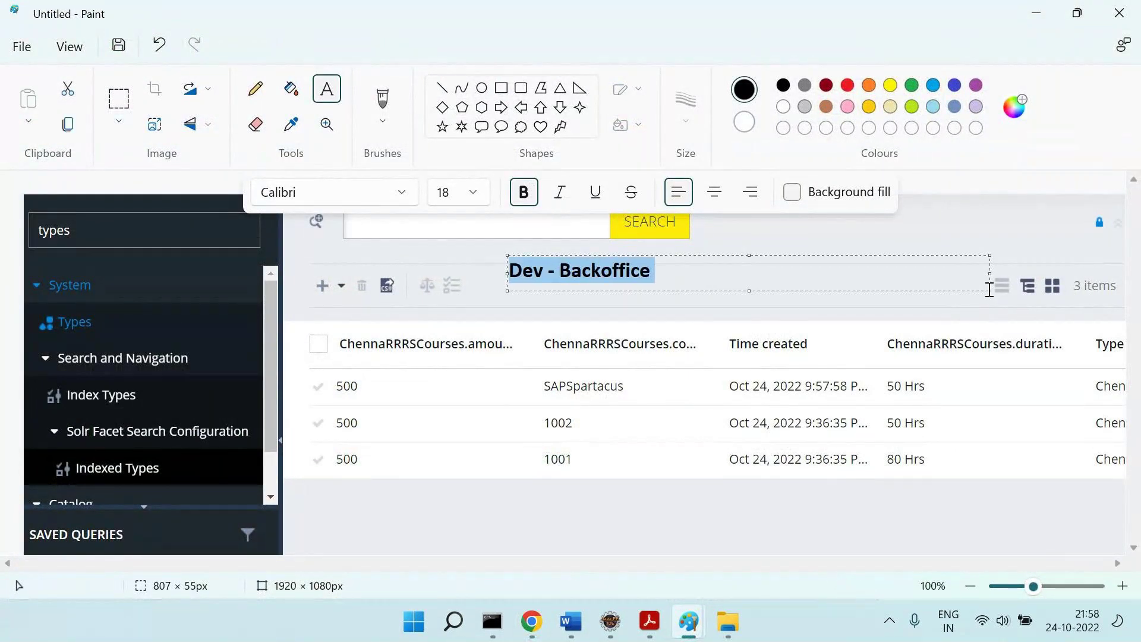
Draw a tall red rectangle beside the 500 values.
click(501, 88)
click(848, 85)
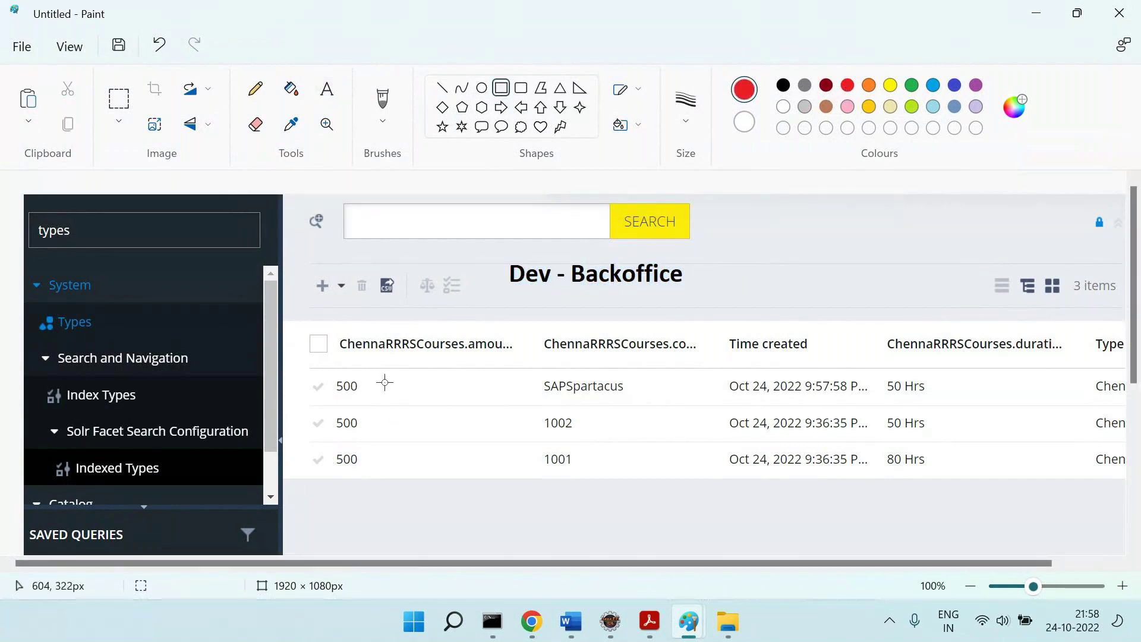
drag(384, 372, 399, 475)
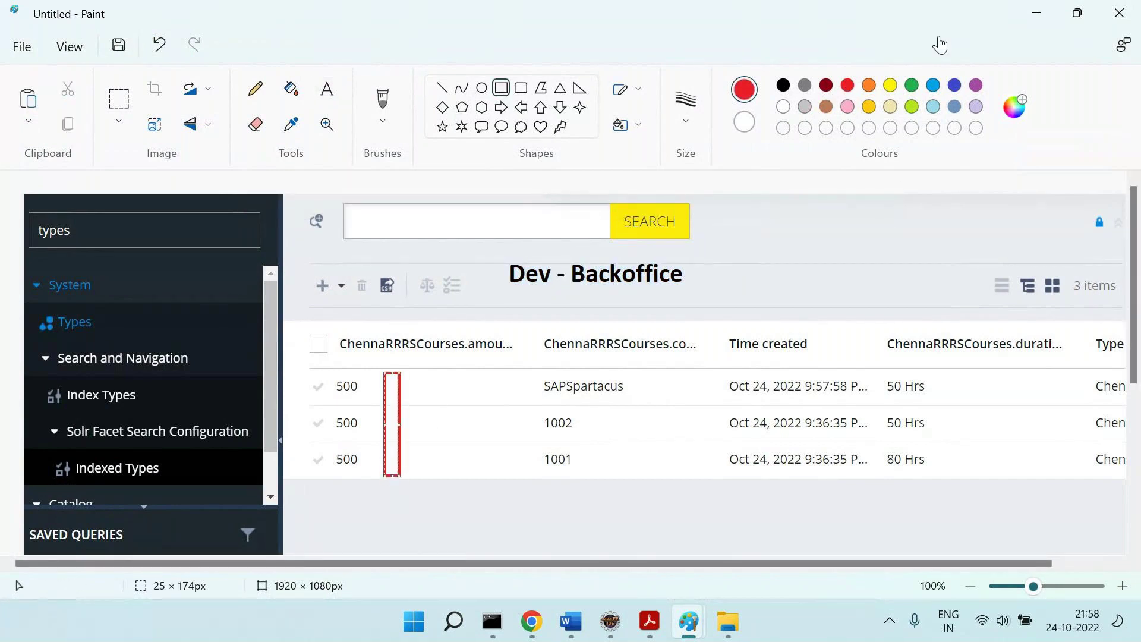
Type a red note: 'Client Created this Data here directly.' and a question about moving it to QA/UAT/Prod.
click(327, 89)
drag(370, 482, 1050, 545)
text(Clicen)
key(BackSpace)
key(BackSpace)
key(BackSpace)
text(e)
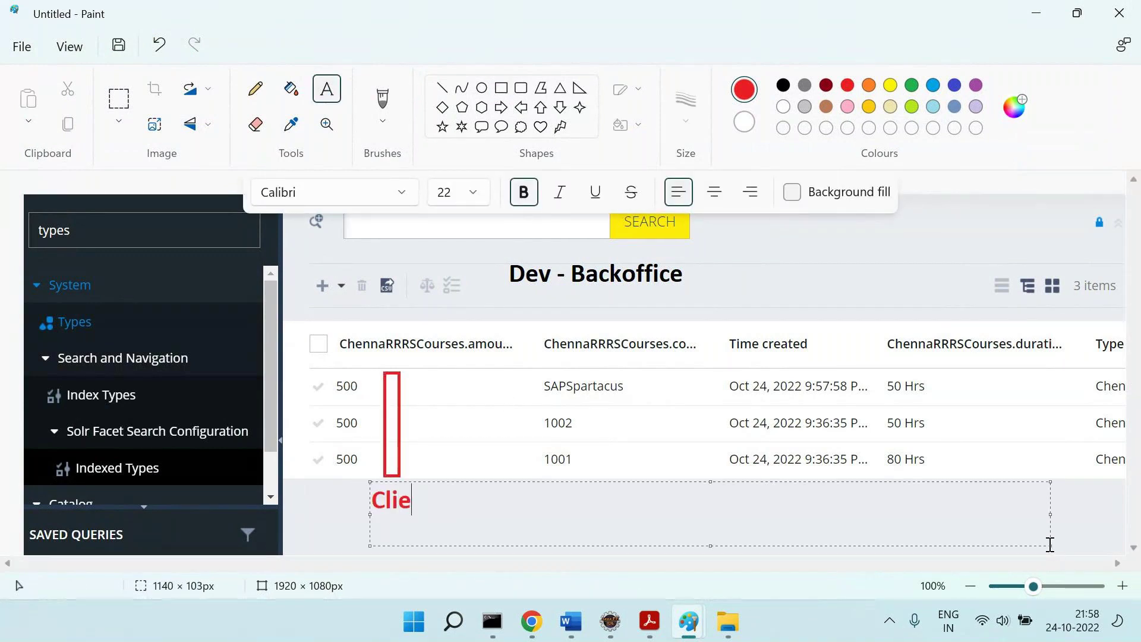
text(nt Created this Da)
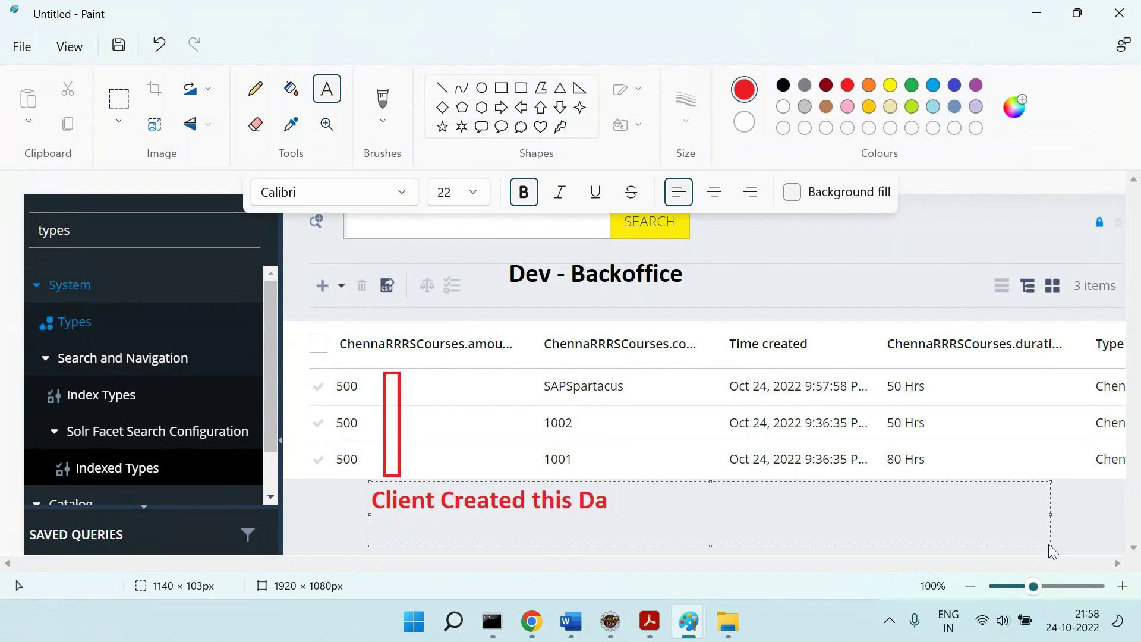
key(BackSpace)
text(ta here )
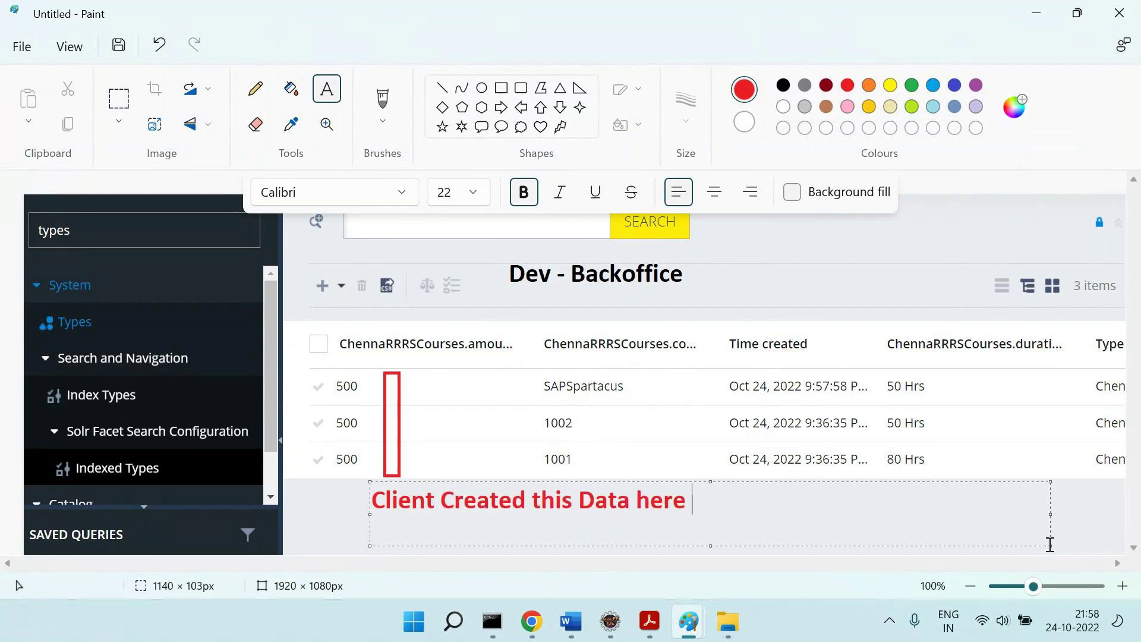
text(directly.)
key(Return)
text(Q = Th)
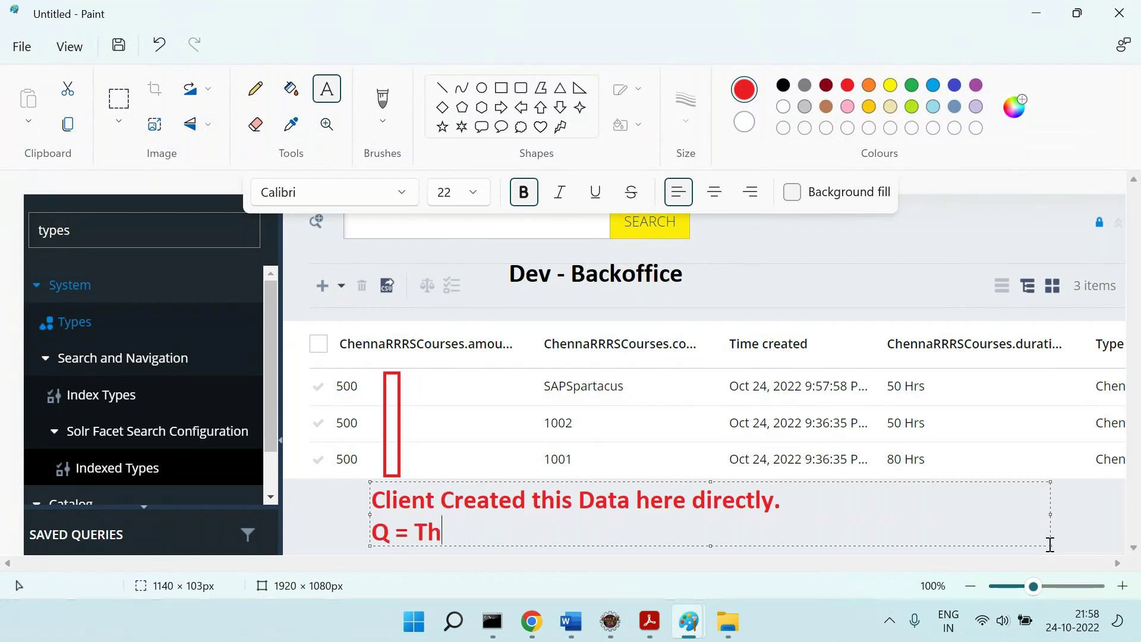
text(ey are)
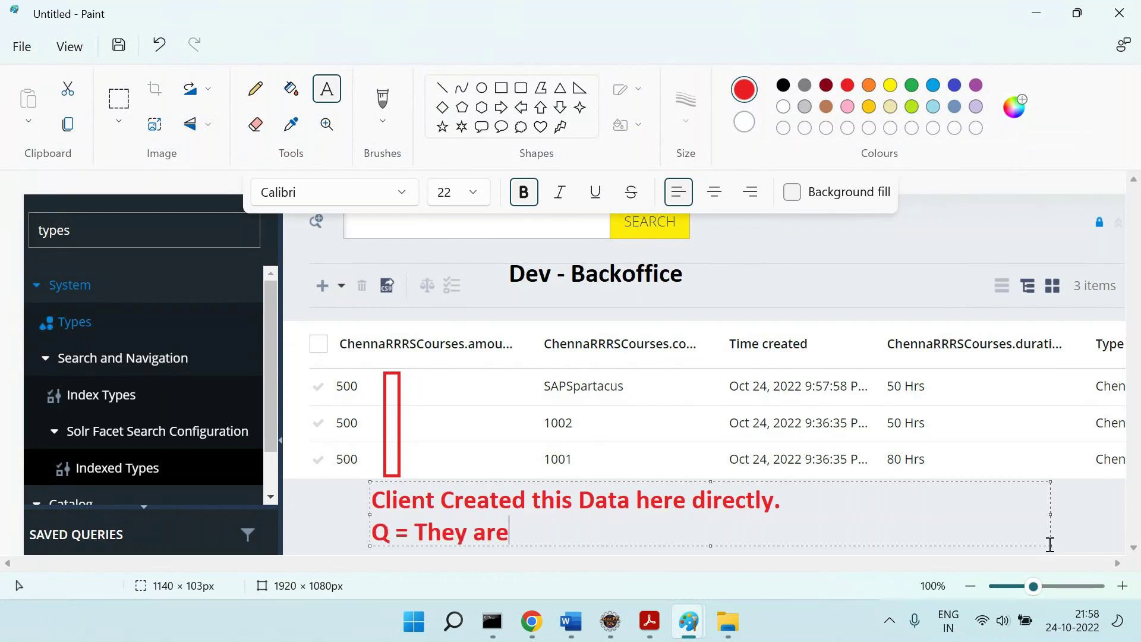
text( asking you to mo)
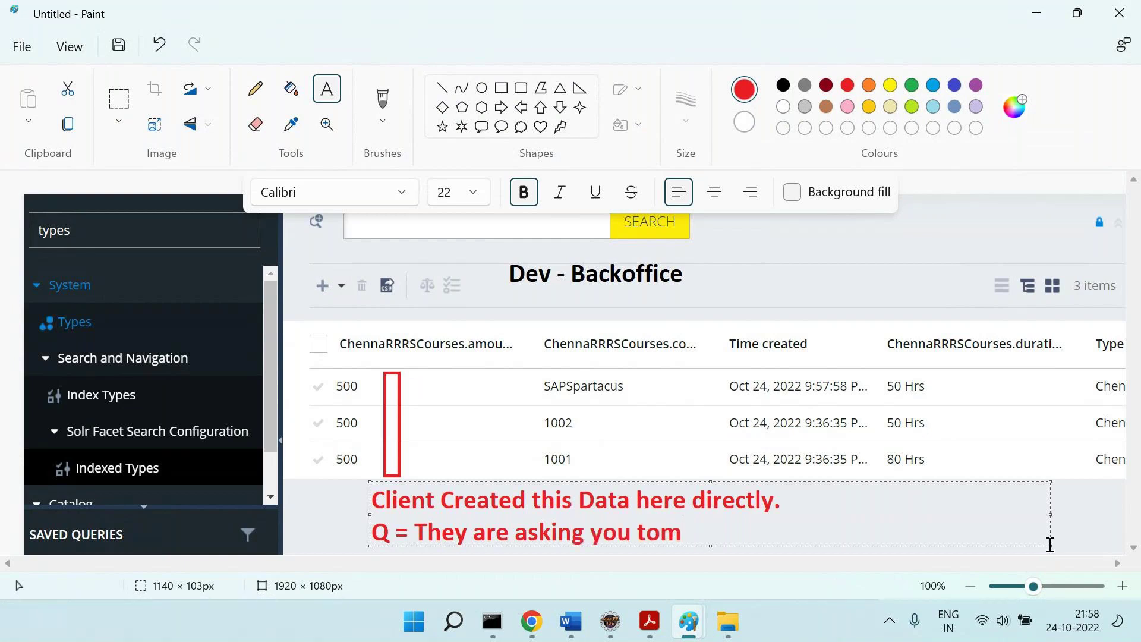
key(BackSpace)
key(BackSpace)
text(move to)
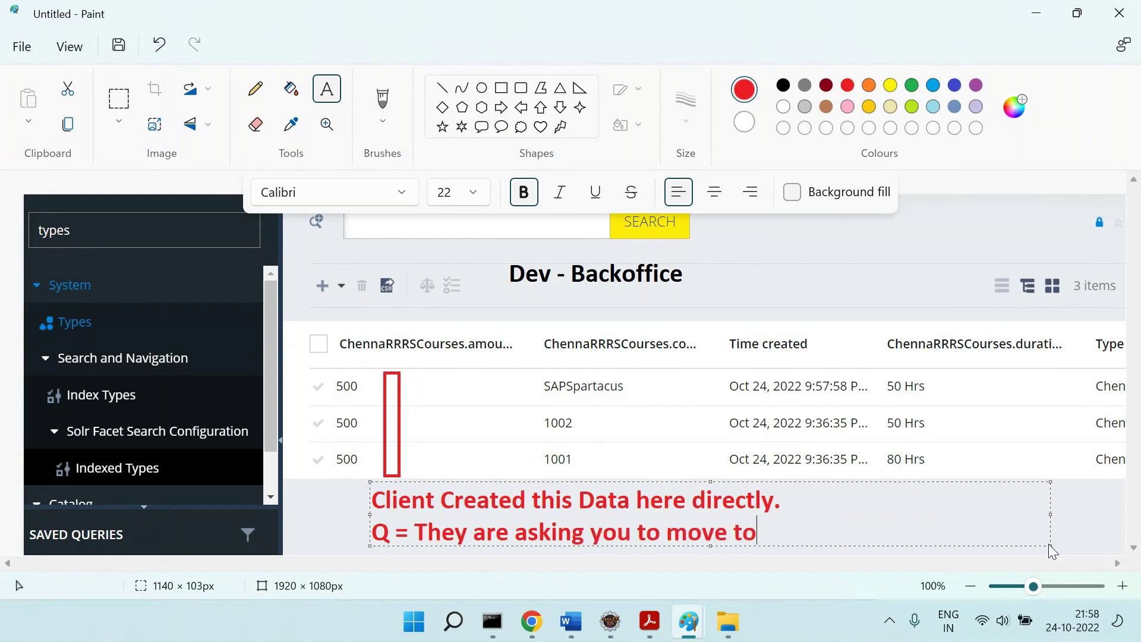
key(BackSpace)
key(BackSpace)
text(hsi dat)
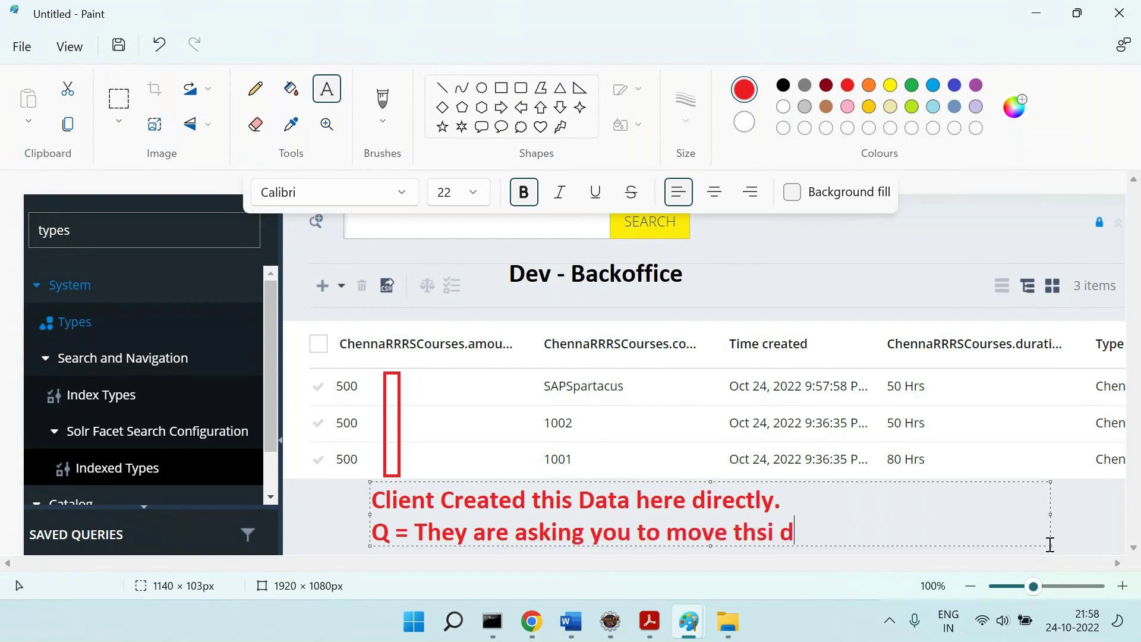
key(BackSpace)
key(BackSpace)
key(BackSpace)
key(BackSpace)
key(BackSpace)
key(BackSpace)
text(is to other ENv)
key(BackSpace)
key(BackSpace)
text(nv [Q)
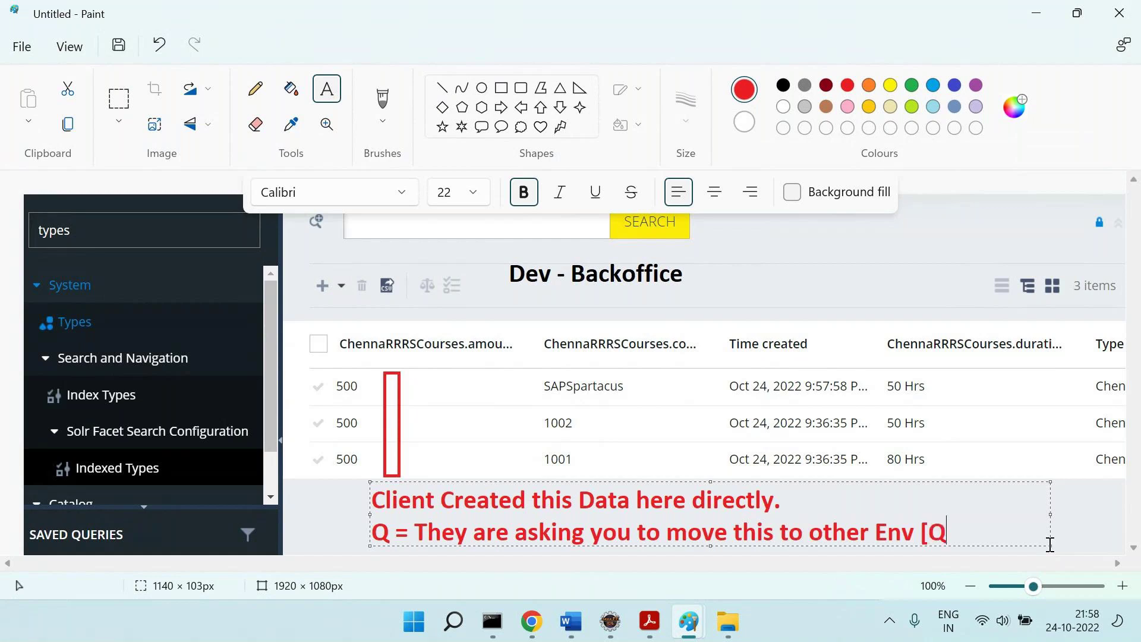
text(A .. UAT ...)
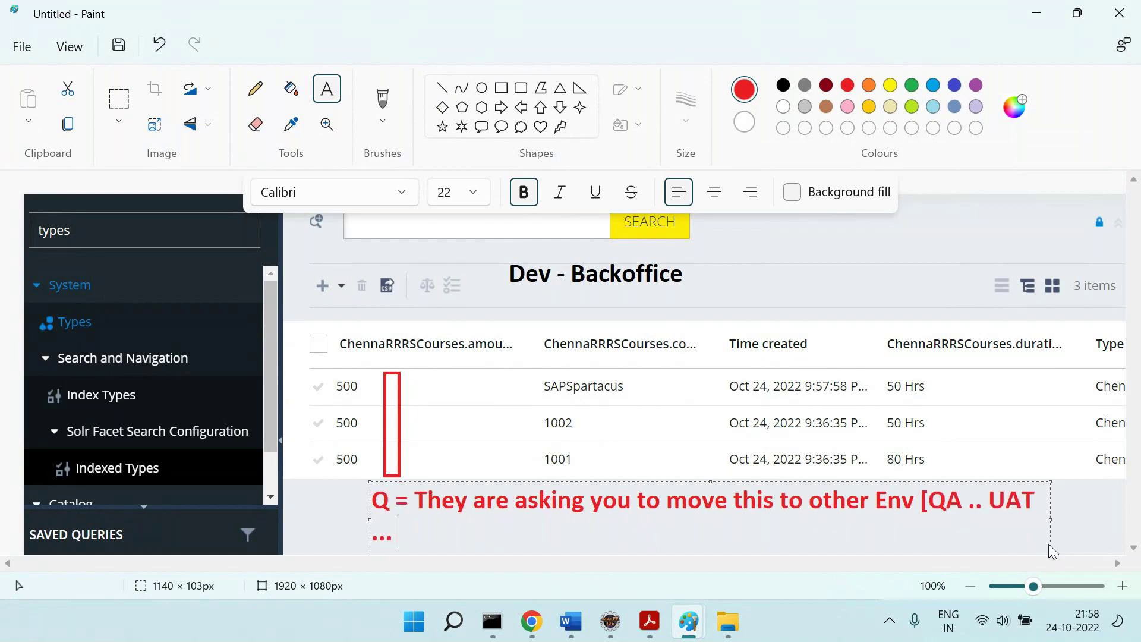
text( Prod ...)
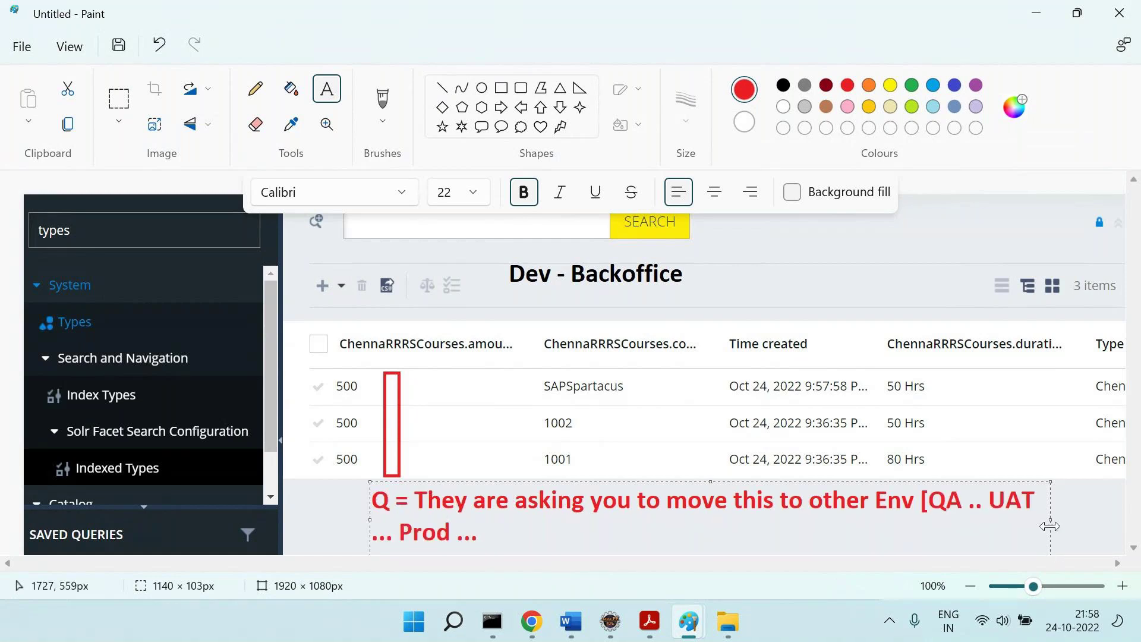
Widen the note, set its text to size 20, and close the bracket.
drag(1051, 520, 1124, 520)
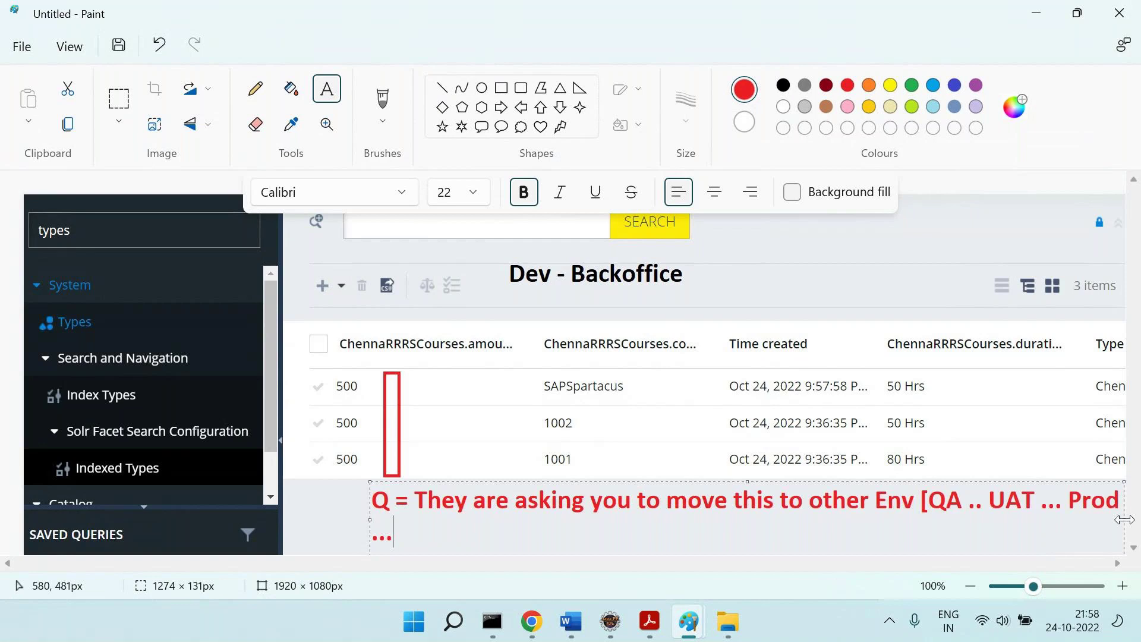
click(983, 514)
key(Up)
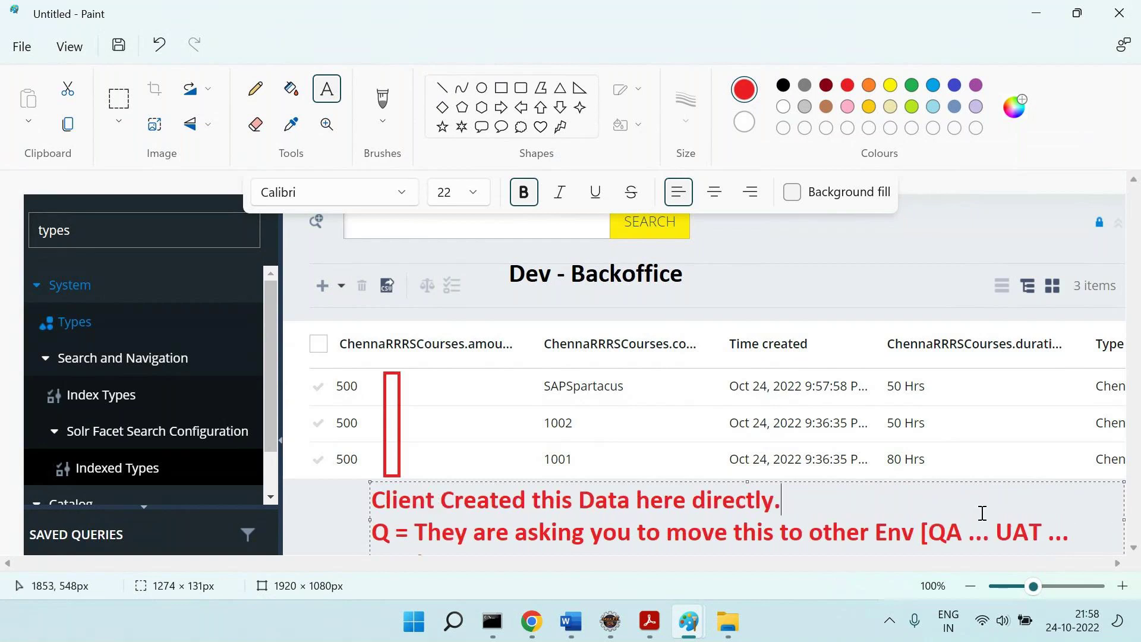
key(ctrl+a)
key(ctrl+shift+comma)
key(ctrl+End)
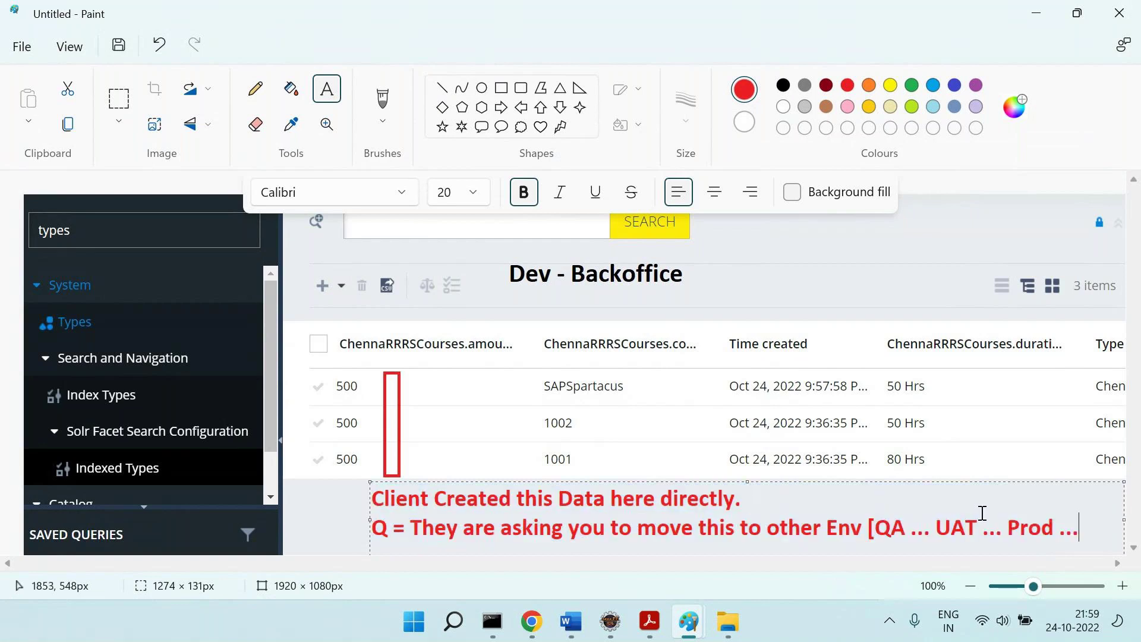
text(])
drag(1117, 543, 337, 511)
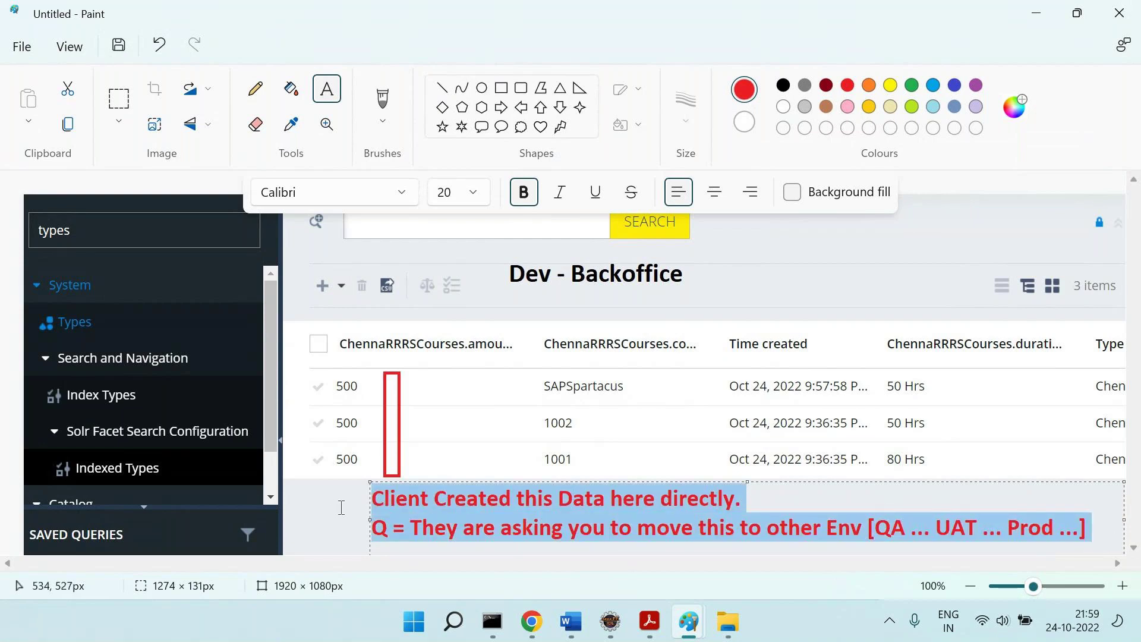
click(340, 507)
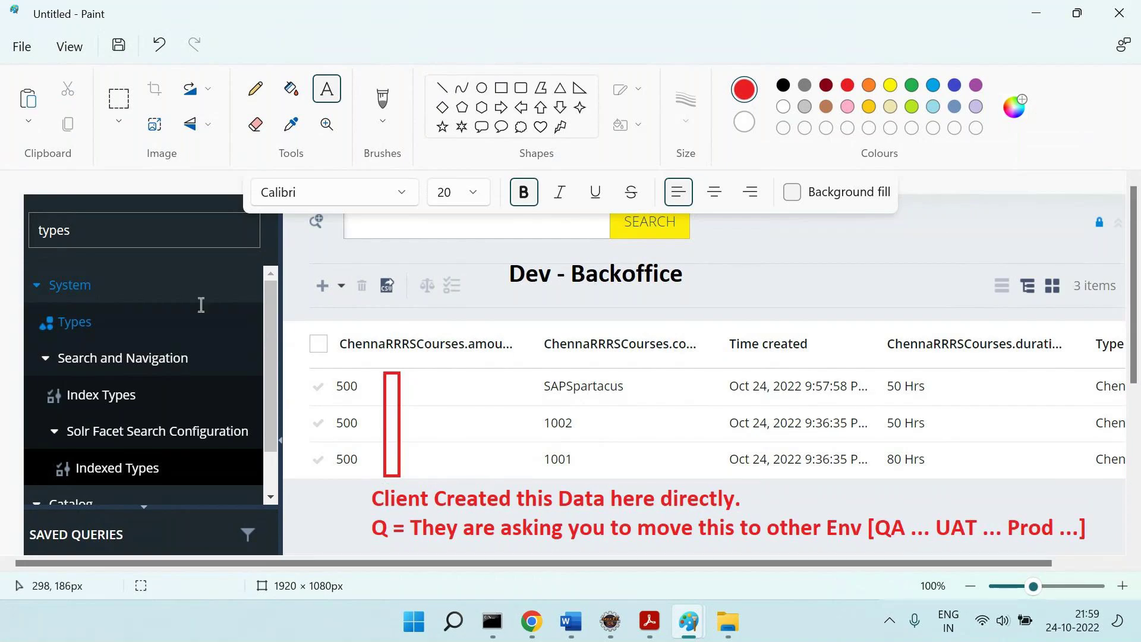
Add Q2 'How to move the data entered in backoffice from 1 Env to Another Env' and a 'Q3 =' line.
click(571, 621)
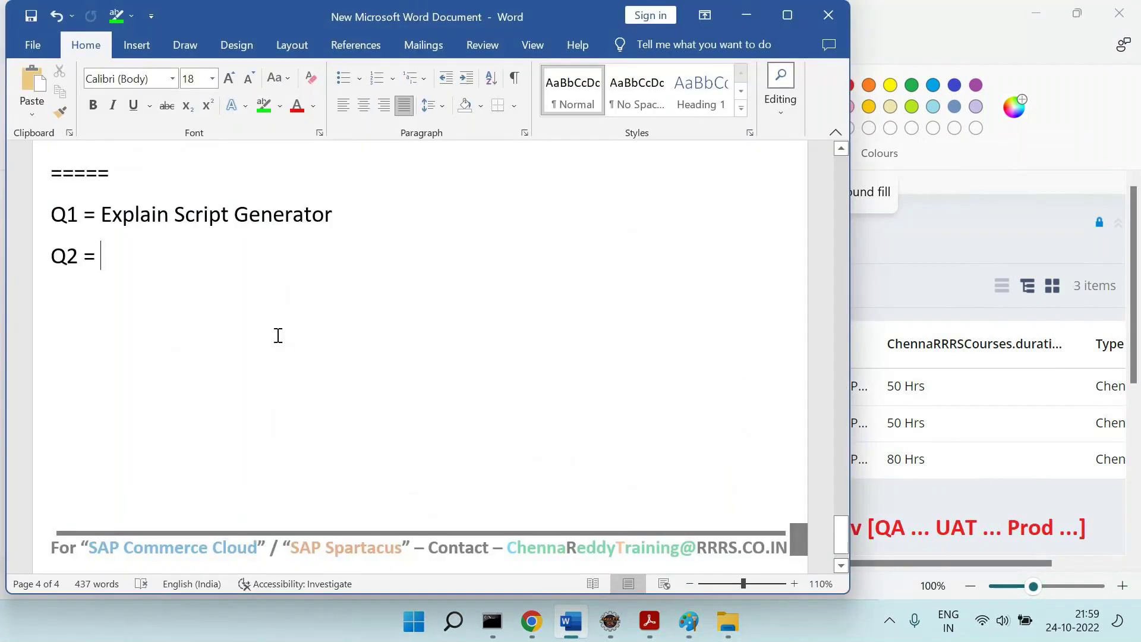
drag(191, 217, 309, 224)
click(295, 259)
text(How to move the )
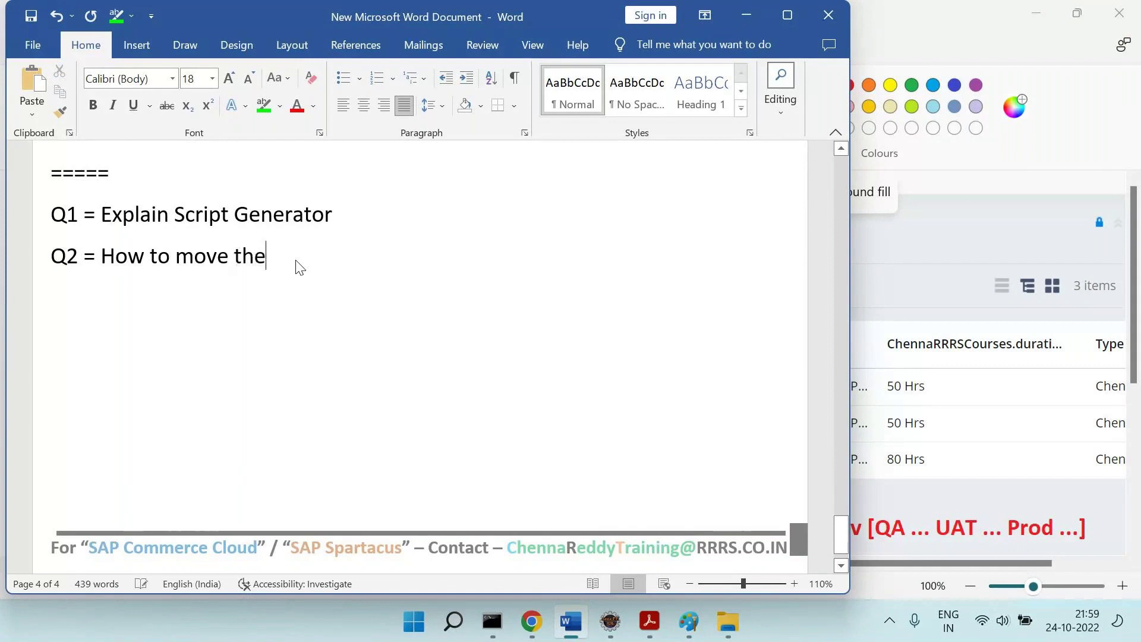
text(data entered in backoffice from 1 Env to A)
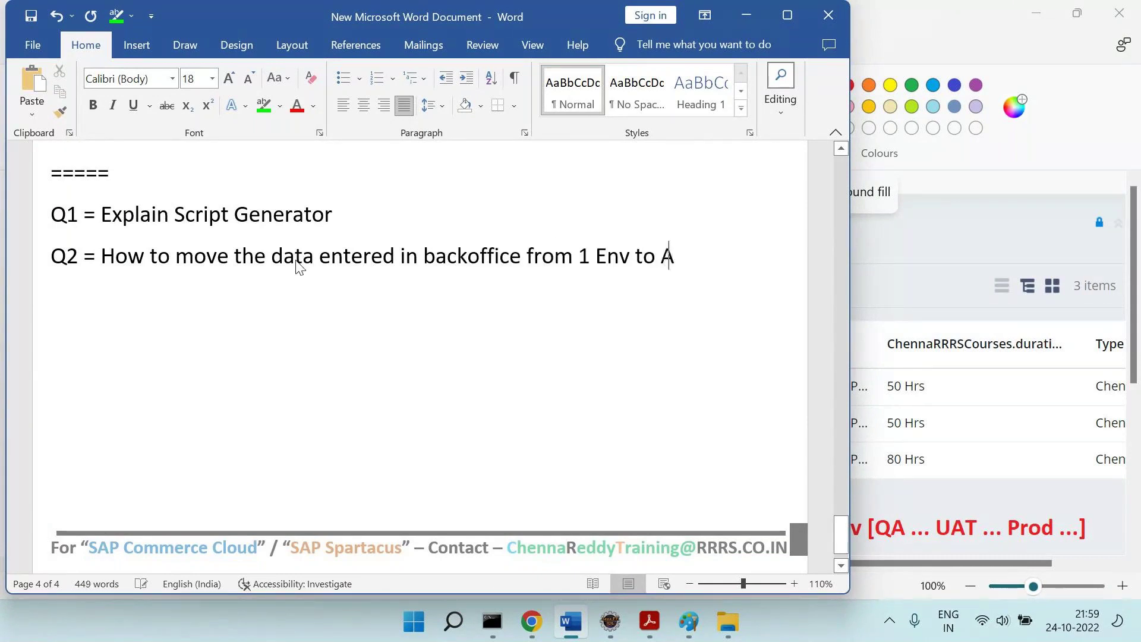
text(nother Env)
key(Return)
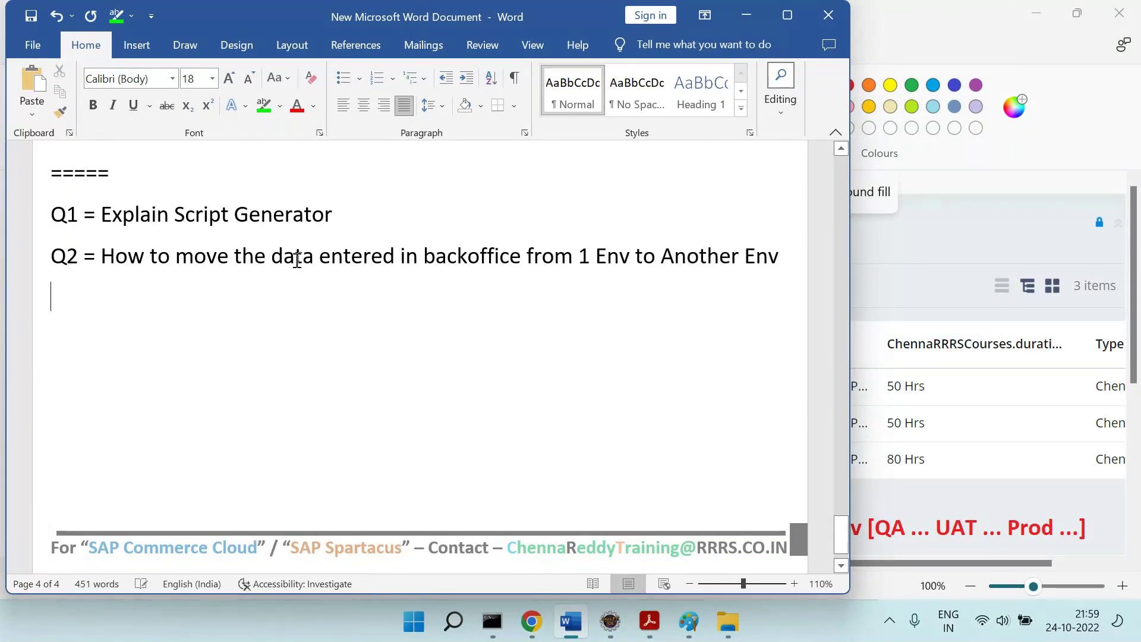
text(Q3 =)
Return to items.xml in Eclipse, scroll up, and launch Open Resource with Ctrl+Shift+R.
click(616, 627)
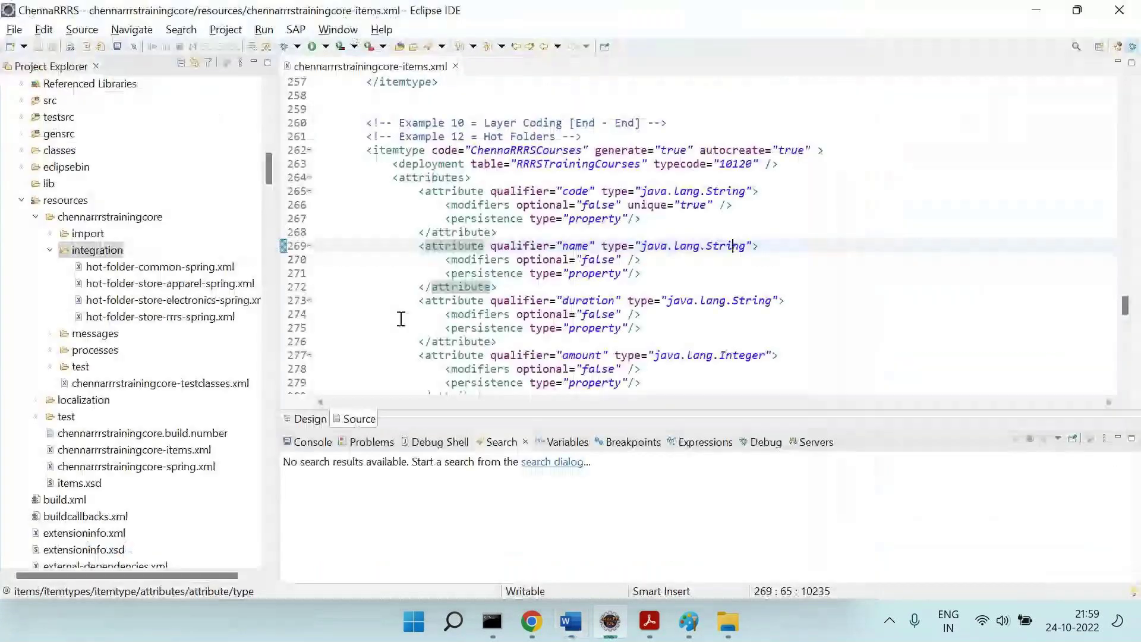
scroll(547, 230, up, 20)
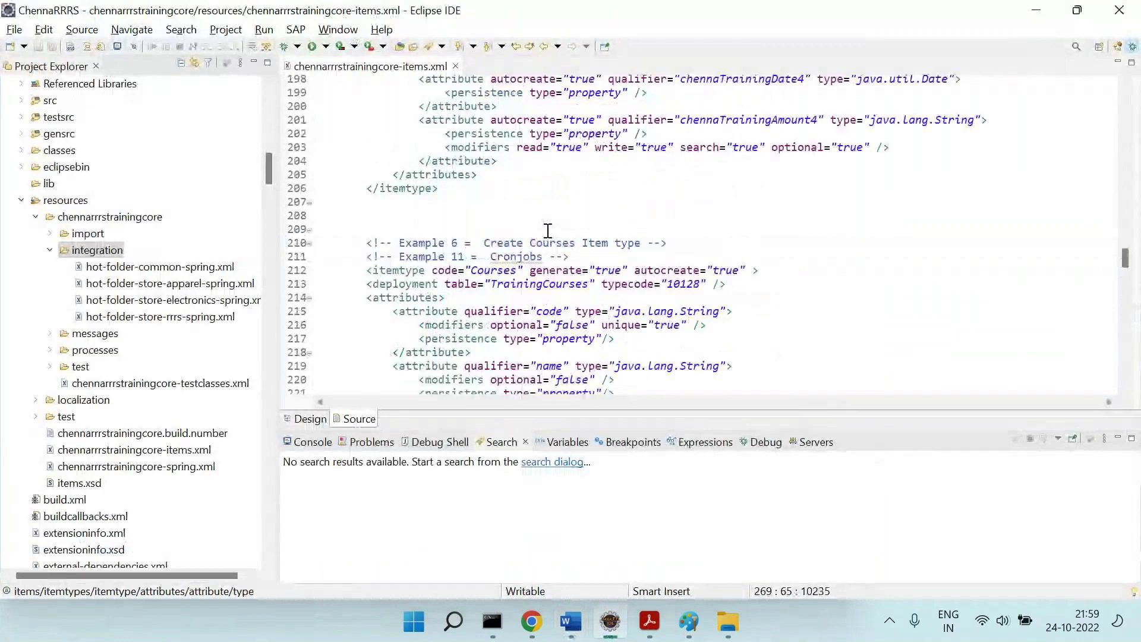
scroll(547, 230, up, 1)
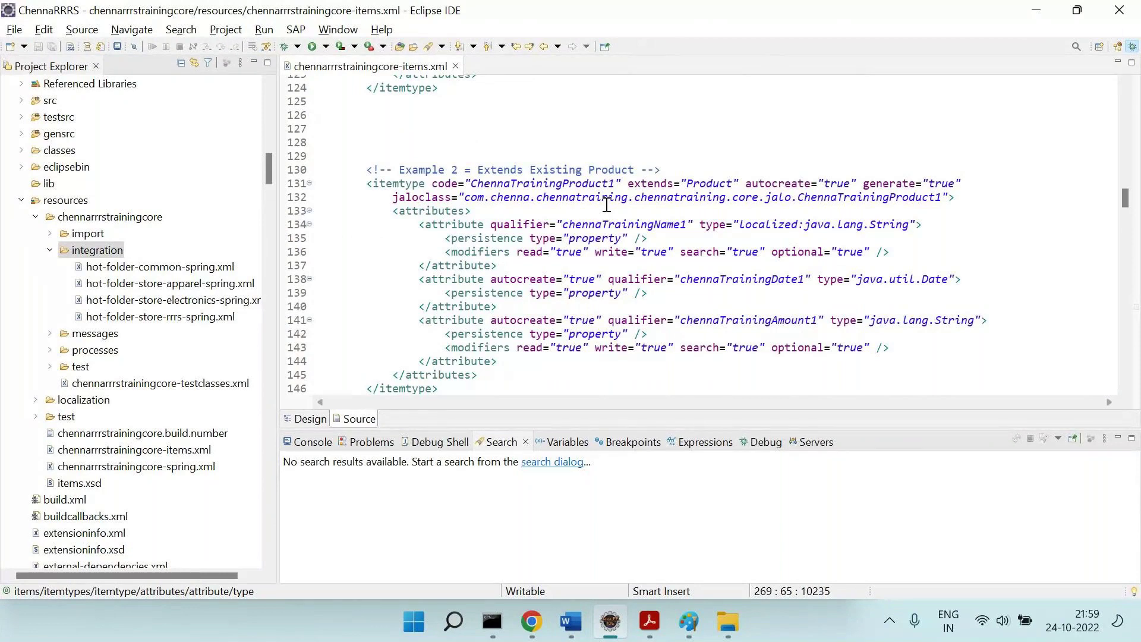
key(ctrl+shift+r)
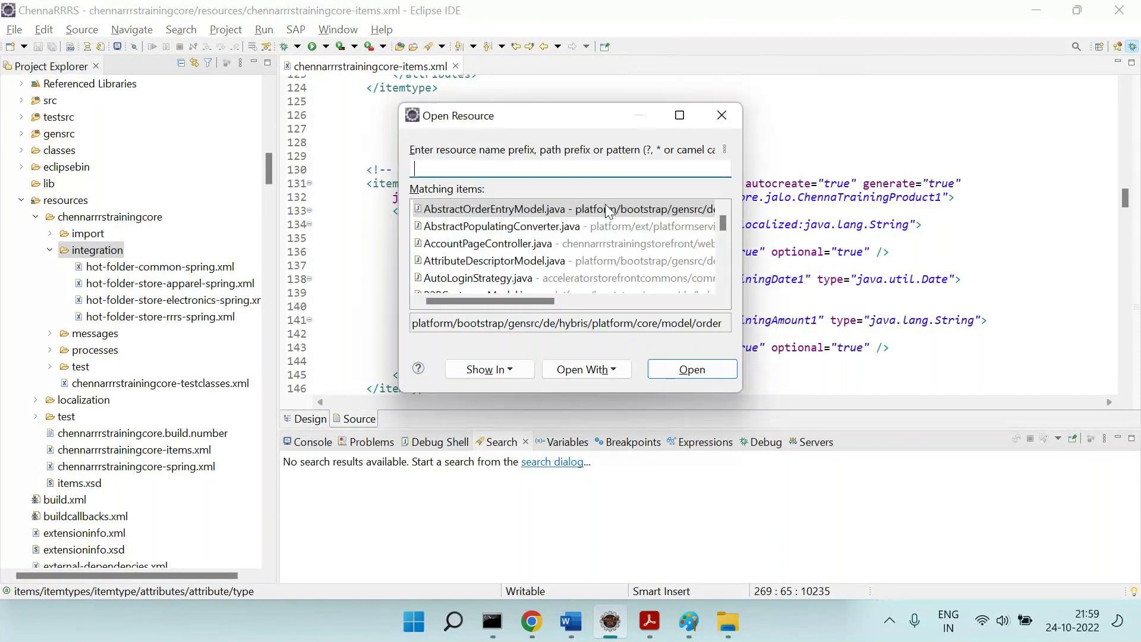
Search 'product.im', open the sample products.impex file, then return to the Word notes.
text(product)
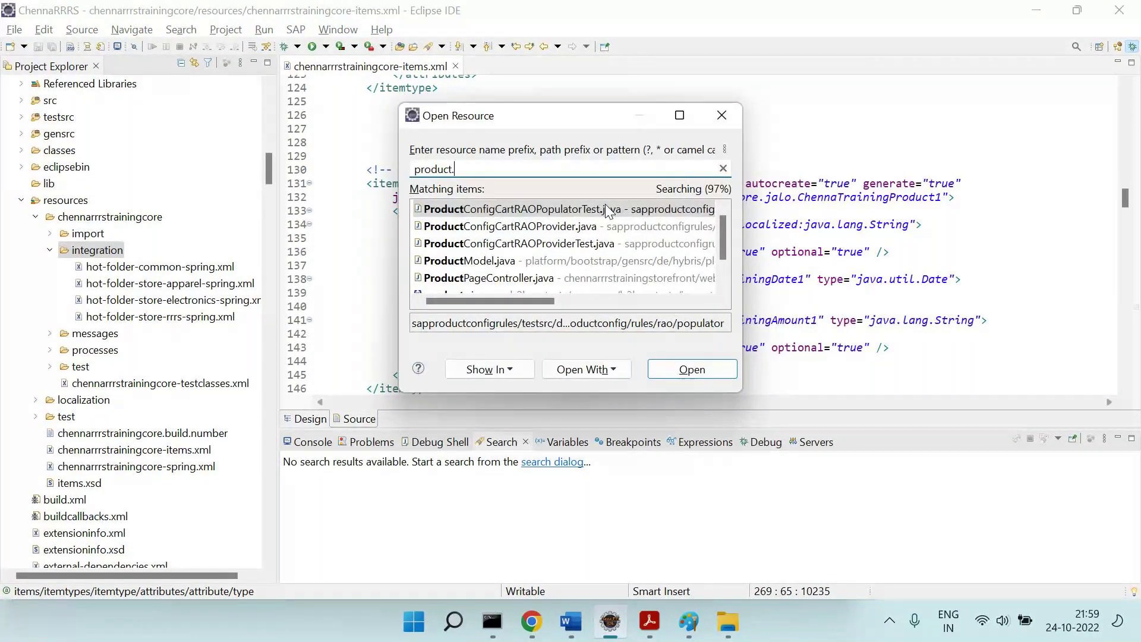
text(.im)
double_click(608, 211)
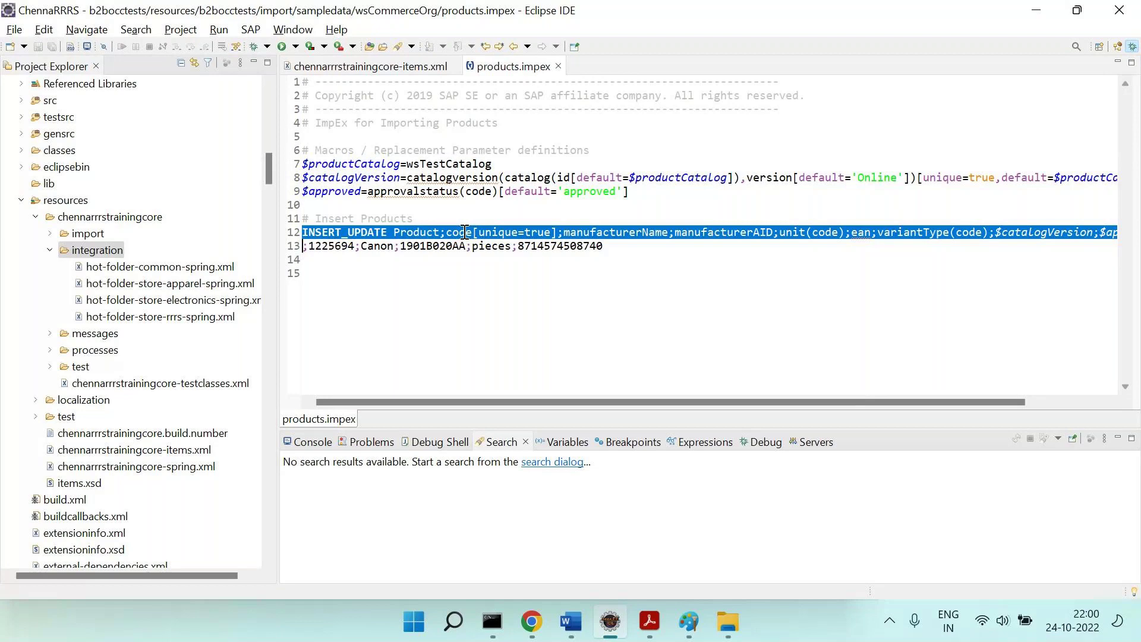
key(alt+Tab)
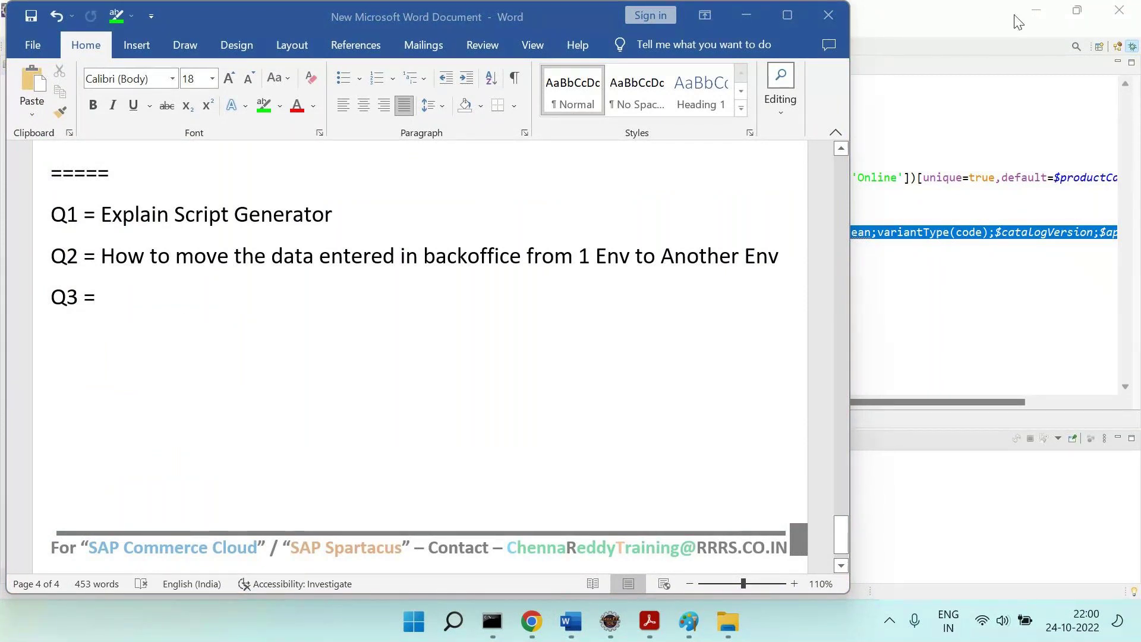
Write Q3 'Writing ImpEx header is it easy (or) lil difficult.' with an indented question about getting headers.
click(582, 309)
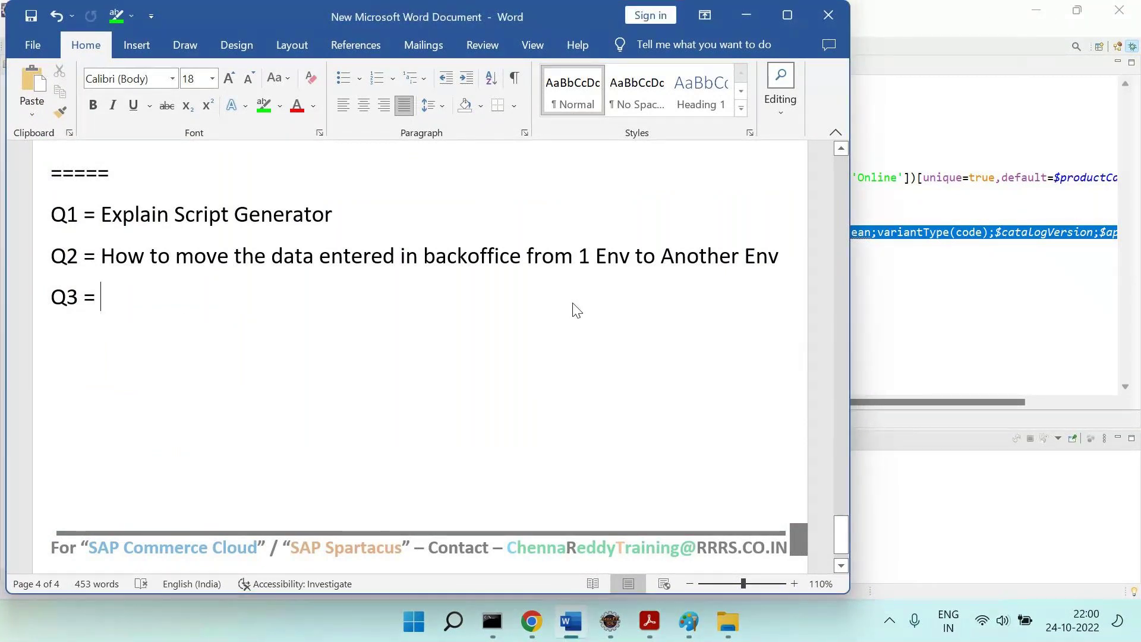
text(Wri)
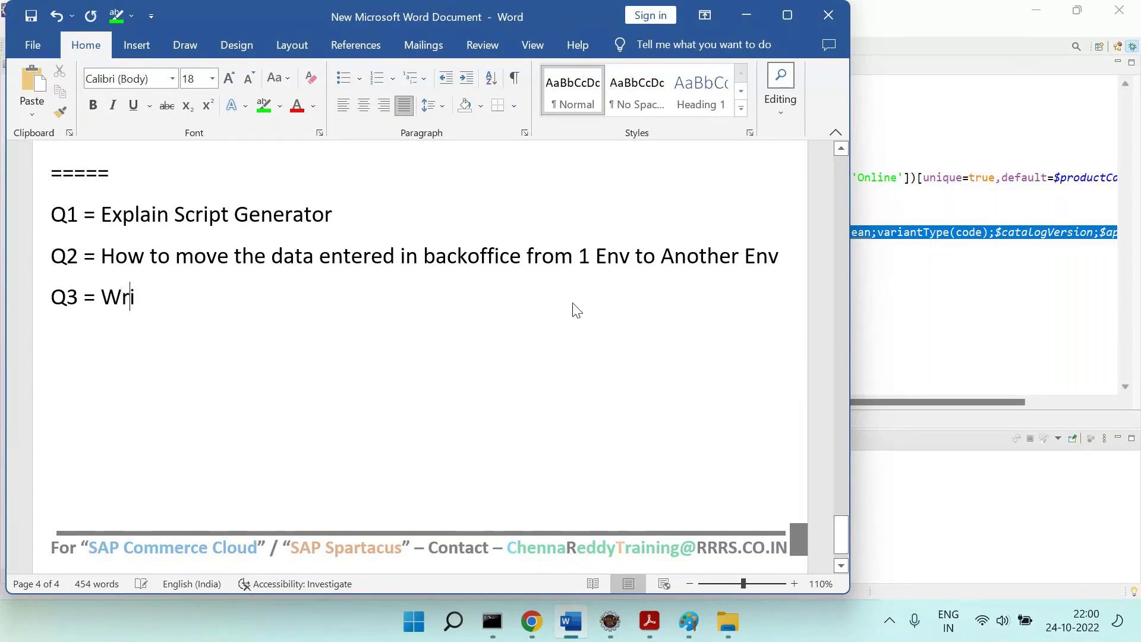
text(ting ImpEx header is)
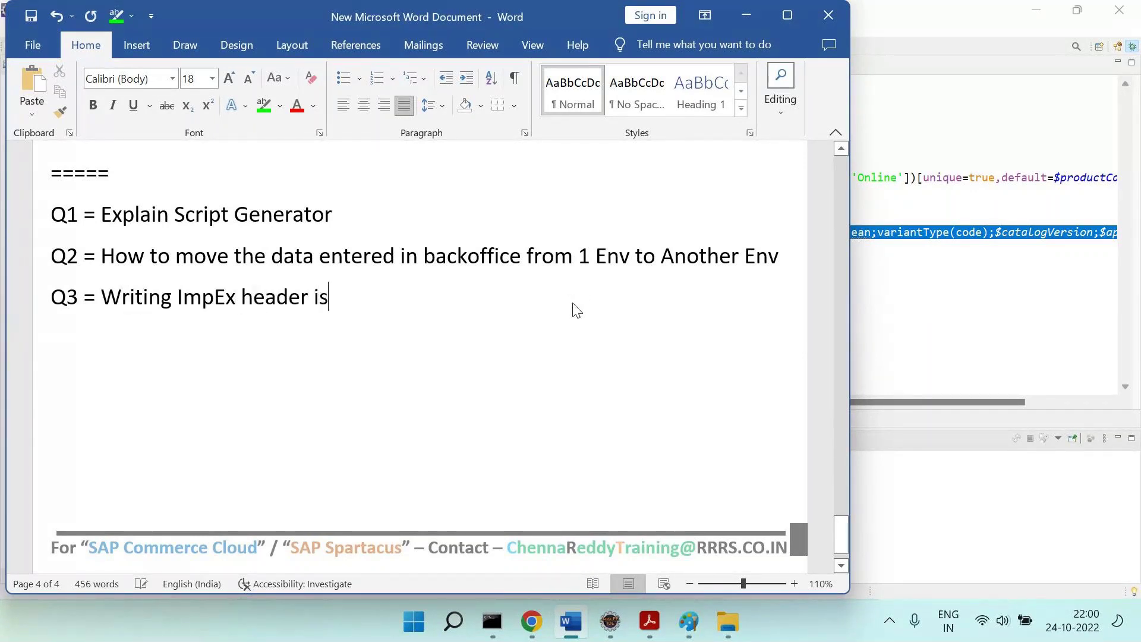
text( it easy *)
key(BackSpace)
text((or) lil )
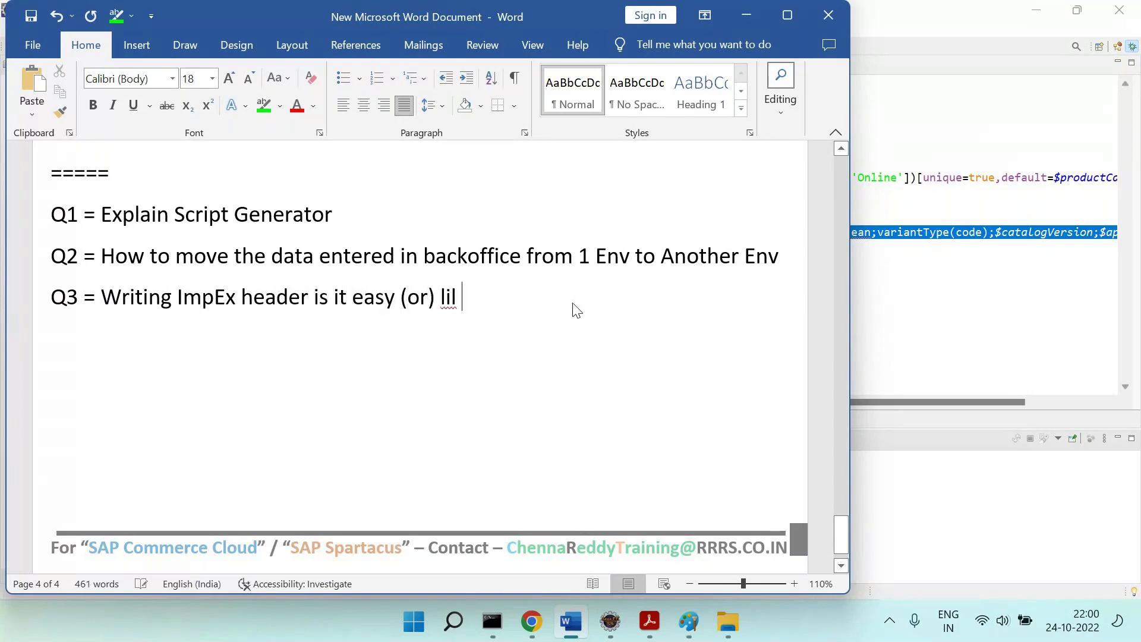
text(difficult.)
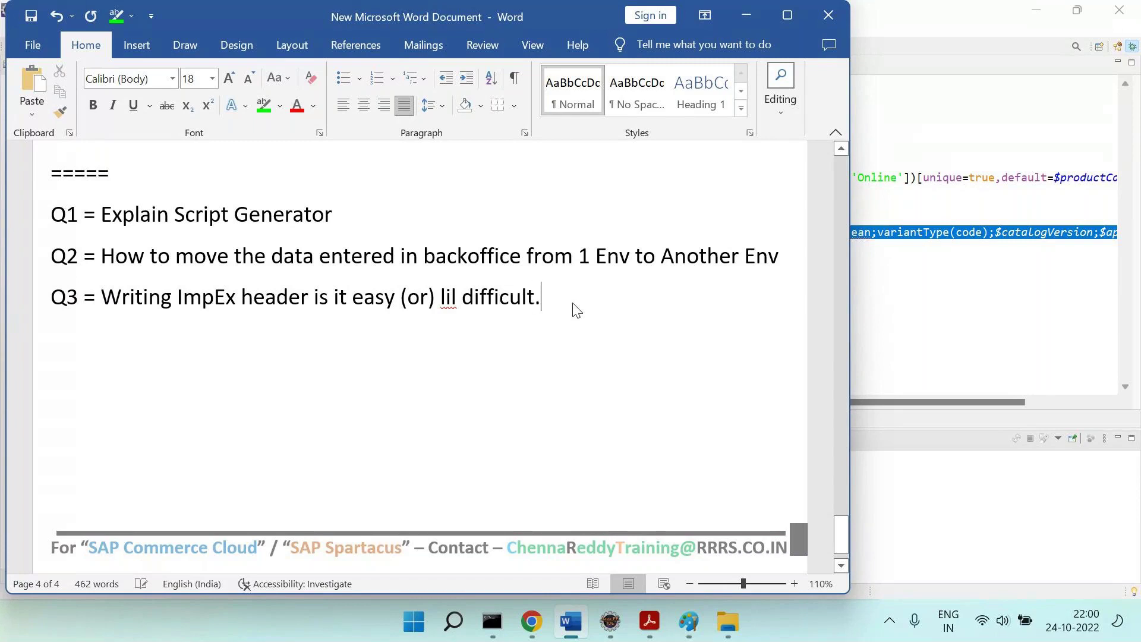
key(Return)
key(Tab)
text(=== Is the)
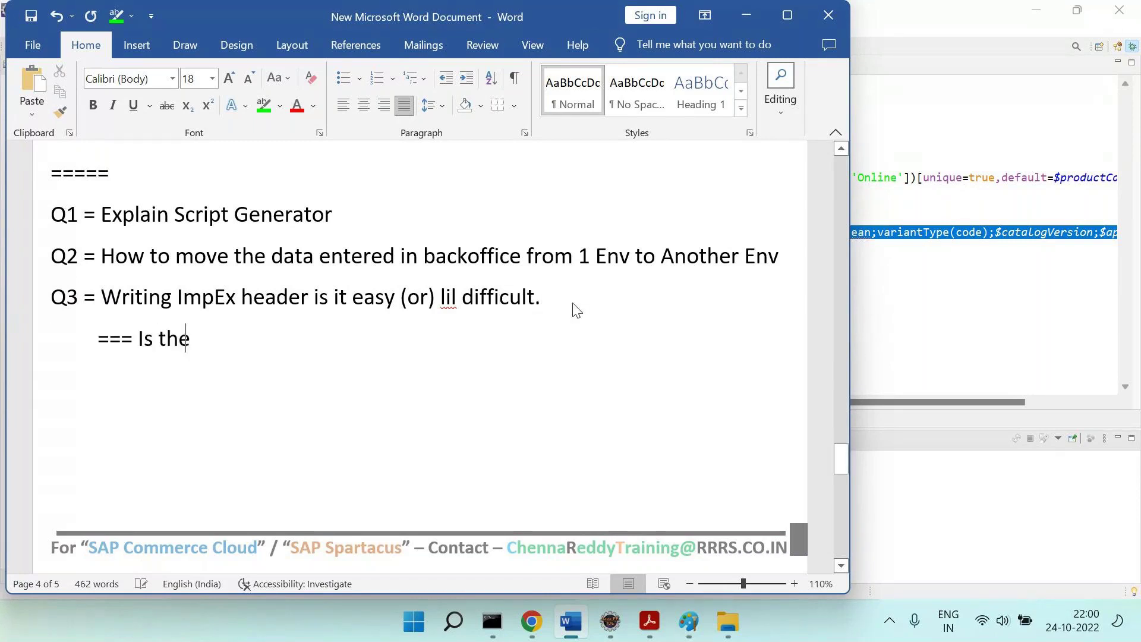
text(re any way , we can get this)
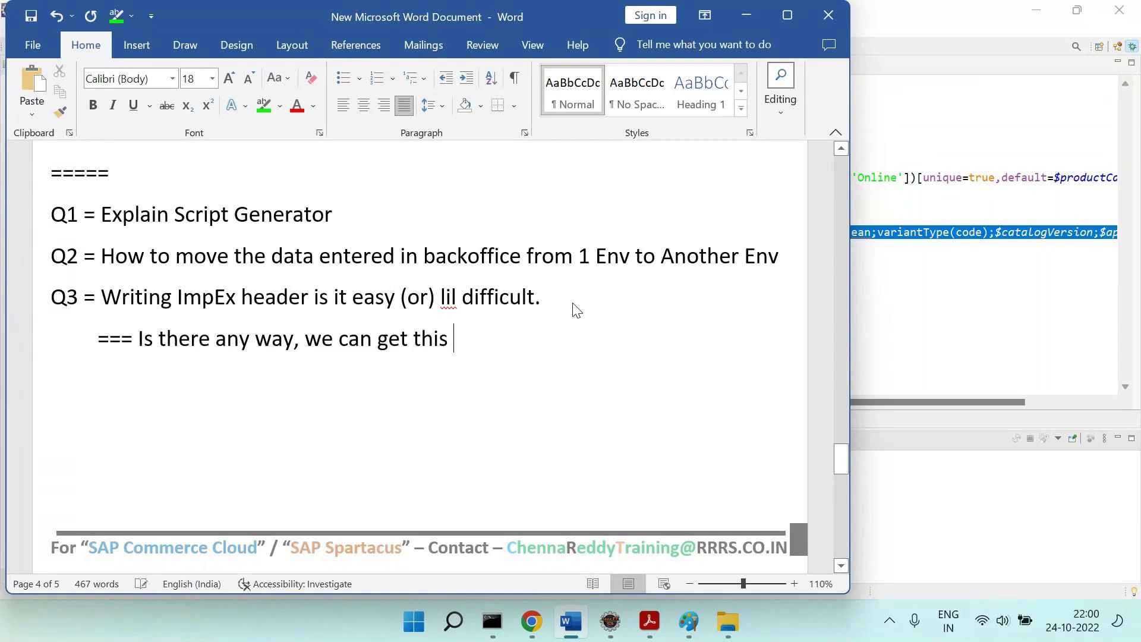
text(ImpEx header?)
Add the line '=====Answer ==== Is same == Which we are covering now.'.
key(Return)
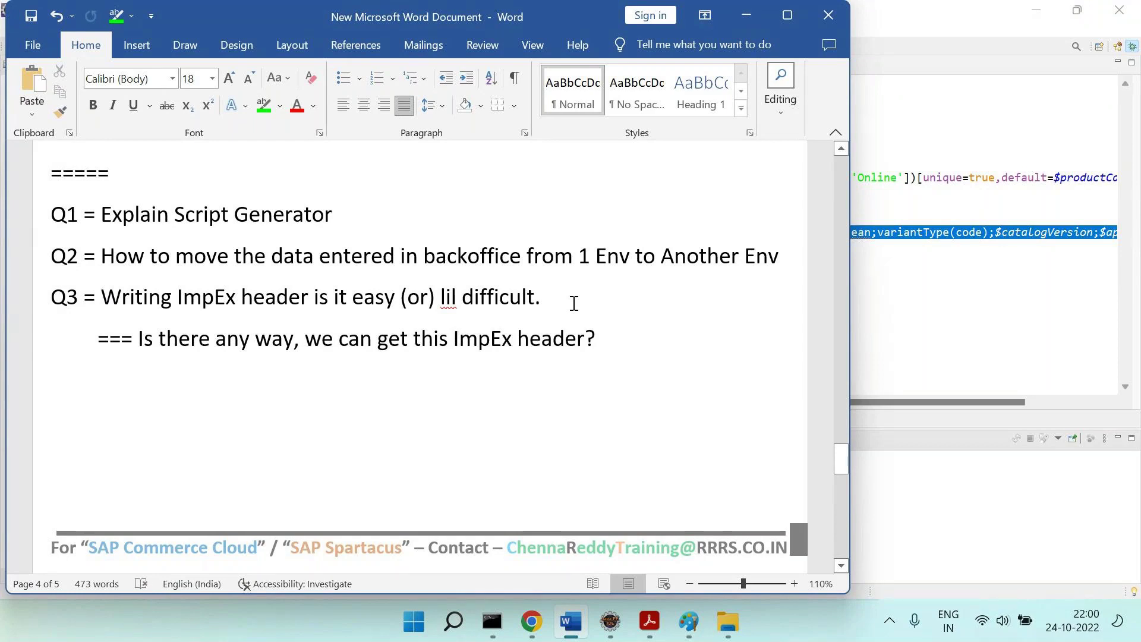
text(==)
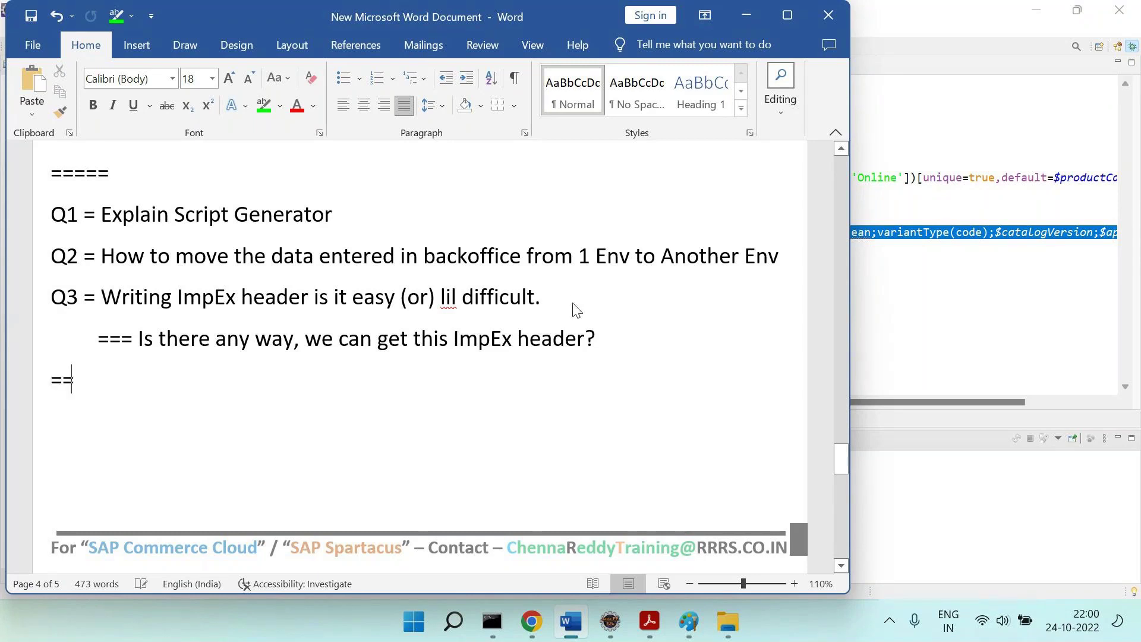
text(===Answ)
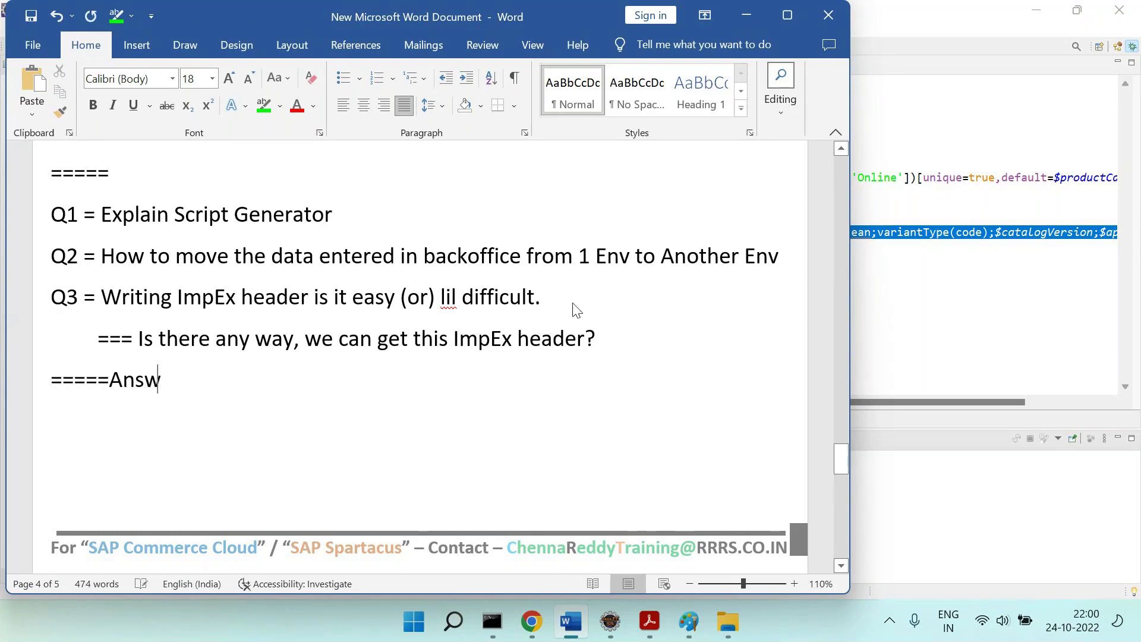
text(er ==== Is ame =)
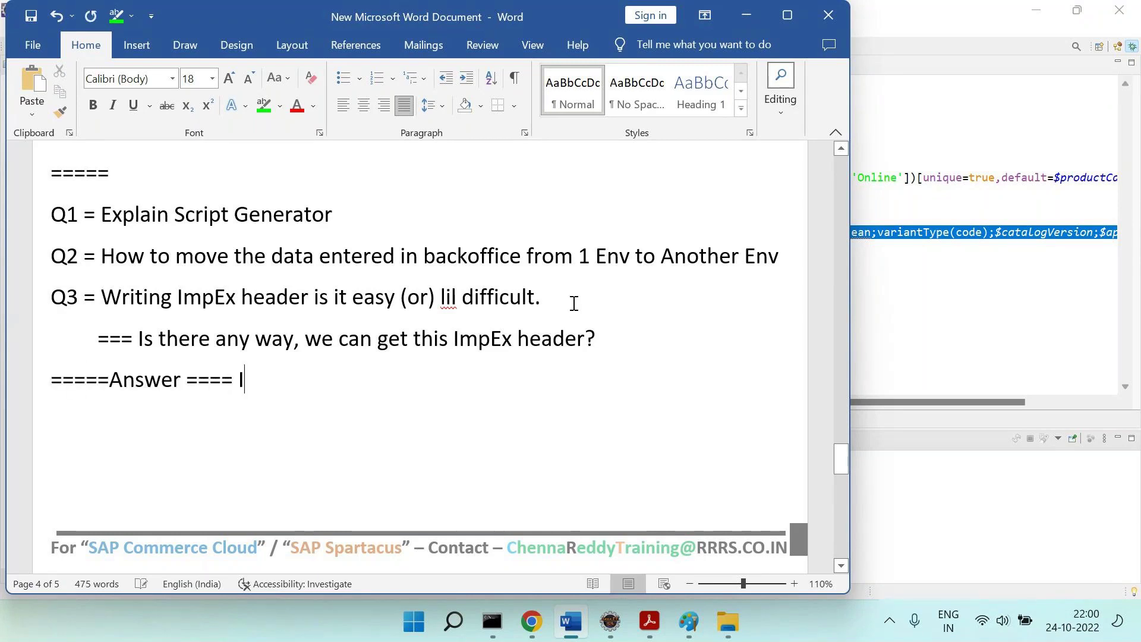
key(BackSpace)
key(BackSpace)
key(BackSpace)
key(BackSpace)
key(BackSpace)
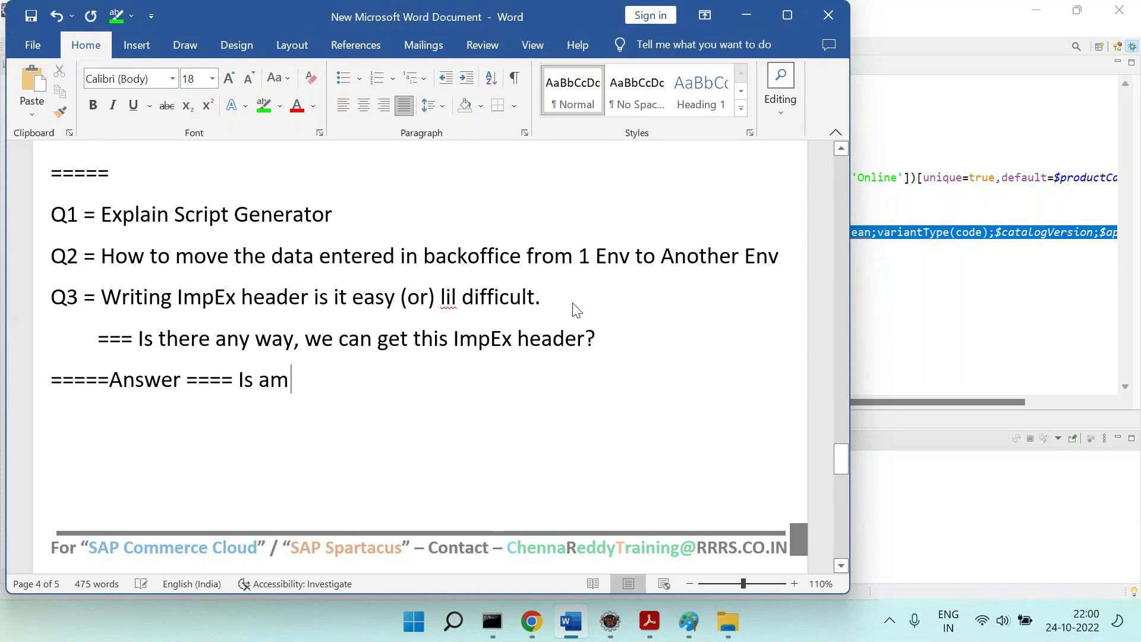
text(same == Whic)
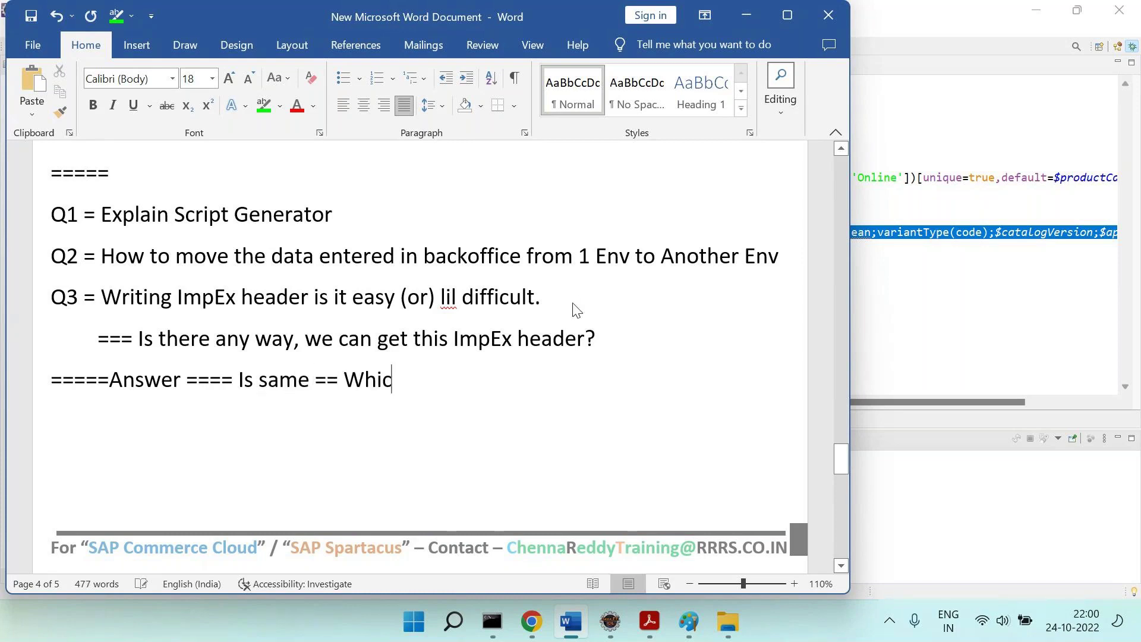
text(h we are com)
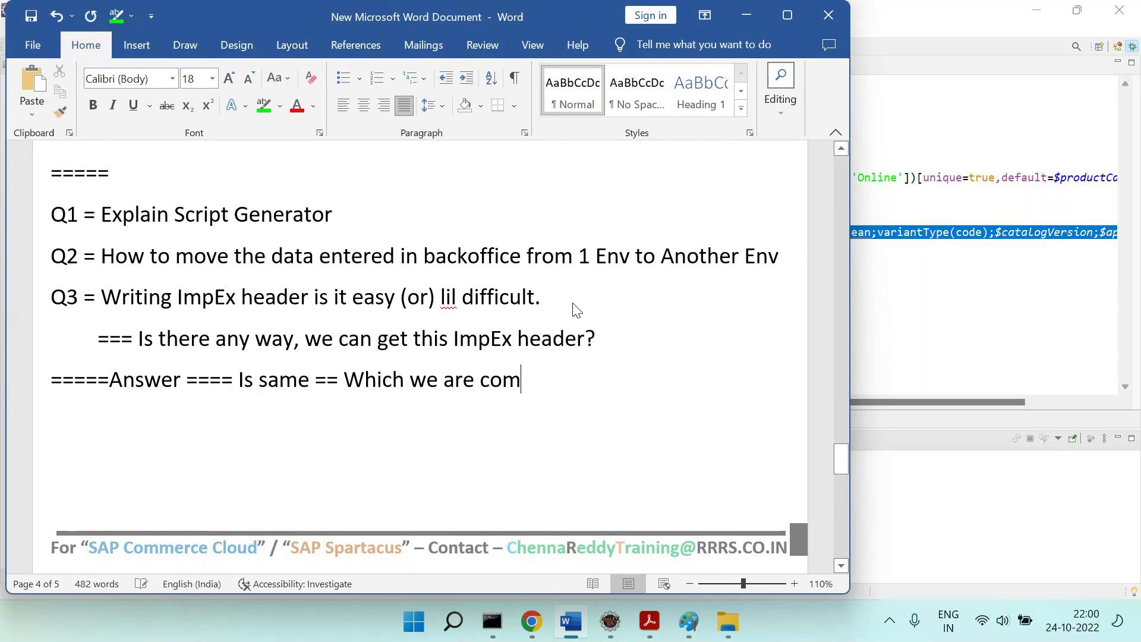
key(BackSpace)
text(vering now.)
key(Return)
Highlight the answer text below 'Answer ====' in green.
drag(245, 384, 602, 373)
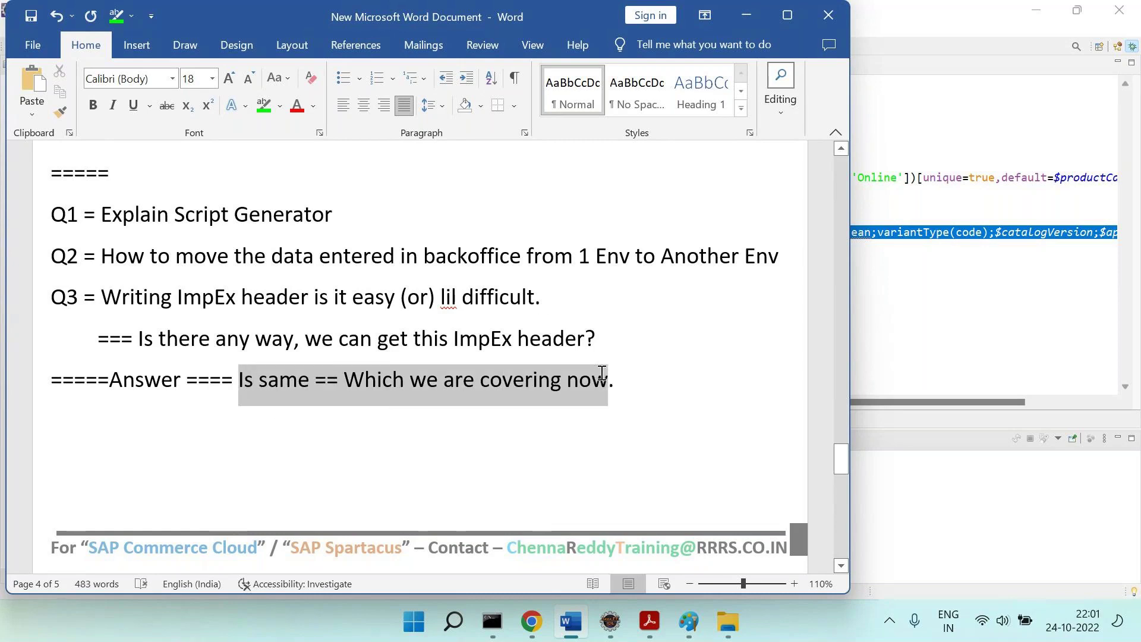
click(264, 105)
click(316, 496)
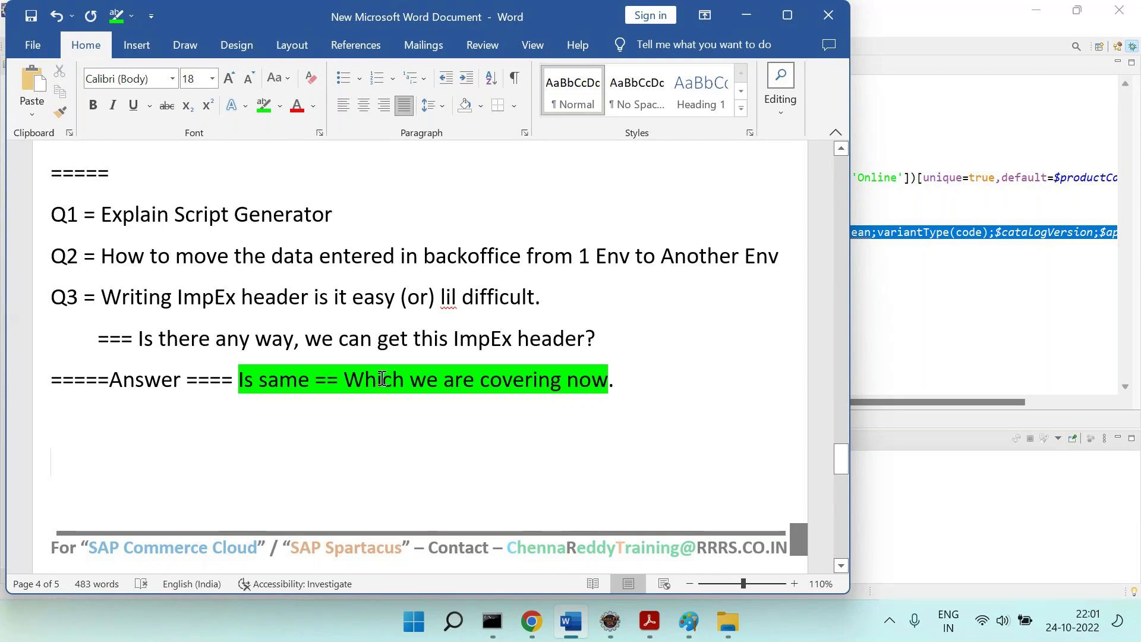
Highlight '1 Env to Another Env' on Q2 in green, then return to the Backoffice browser.
drag(585, 255, 779, 257)
click(264, 106)
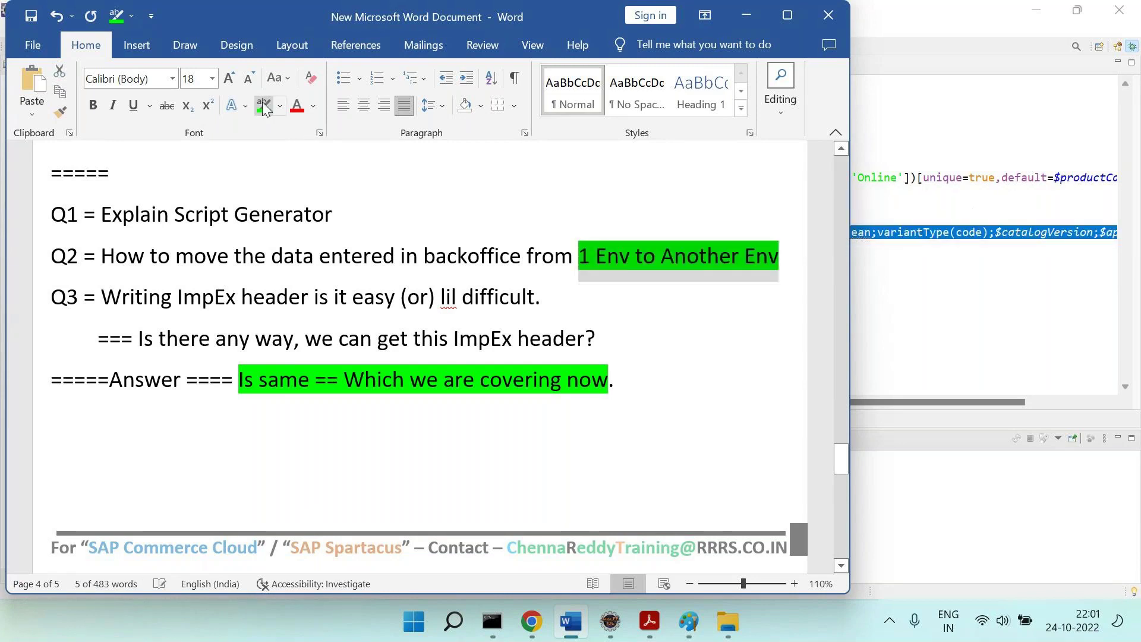
click(407, 440)
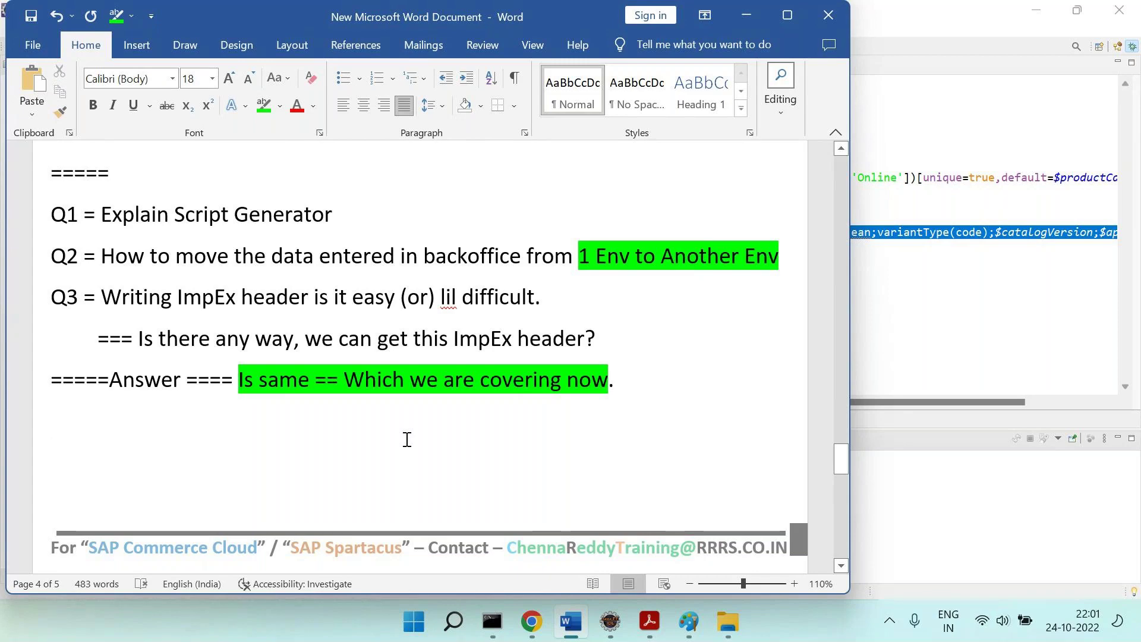
scroll(408, 440, down, 1)
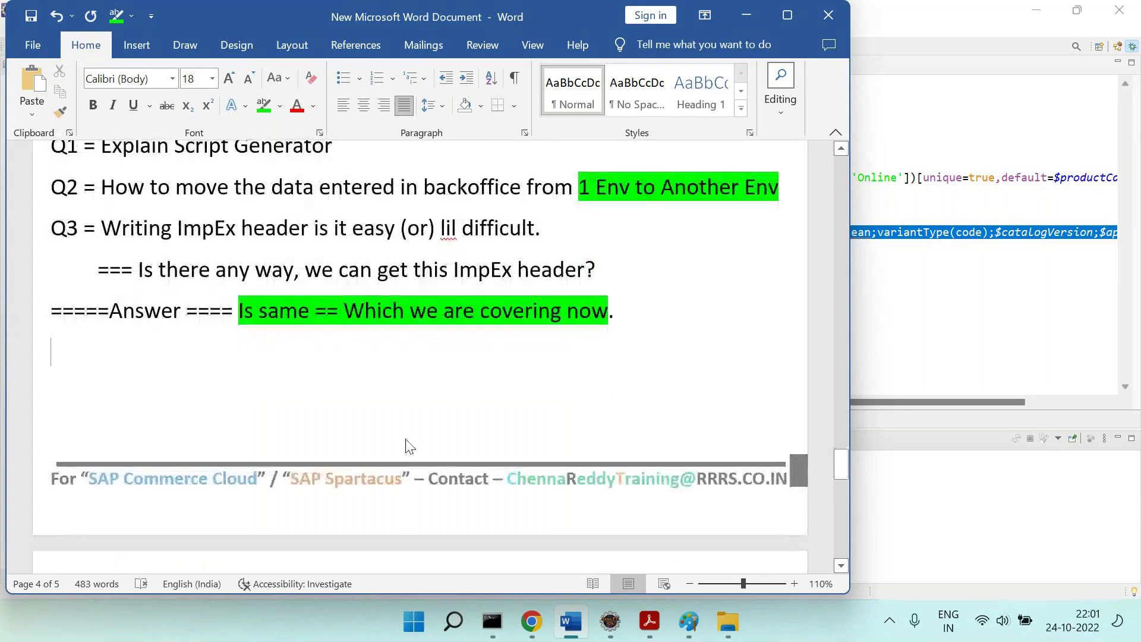
scroll(407, 440, up, 1)
click(532, 621)
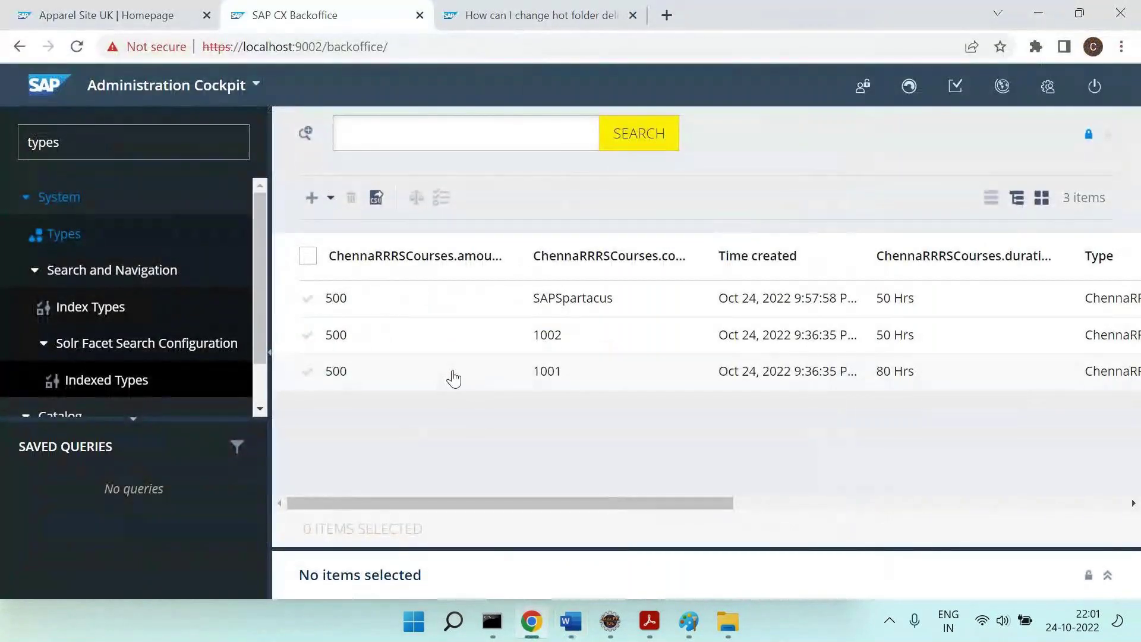
Paste the Backoffice screenshot into Paint and draw a rounded box around the 500 amounts.
mouse_move(676, 605)
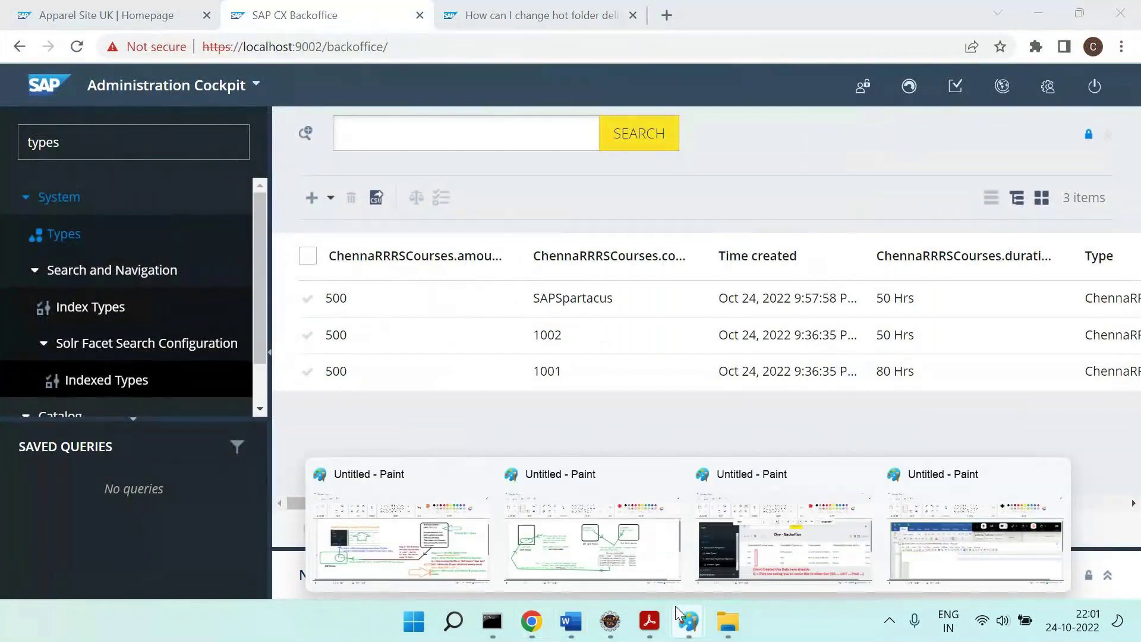
click(974, 554)
key(ctrl+v)
drag(713, 432, 704, 356)
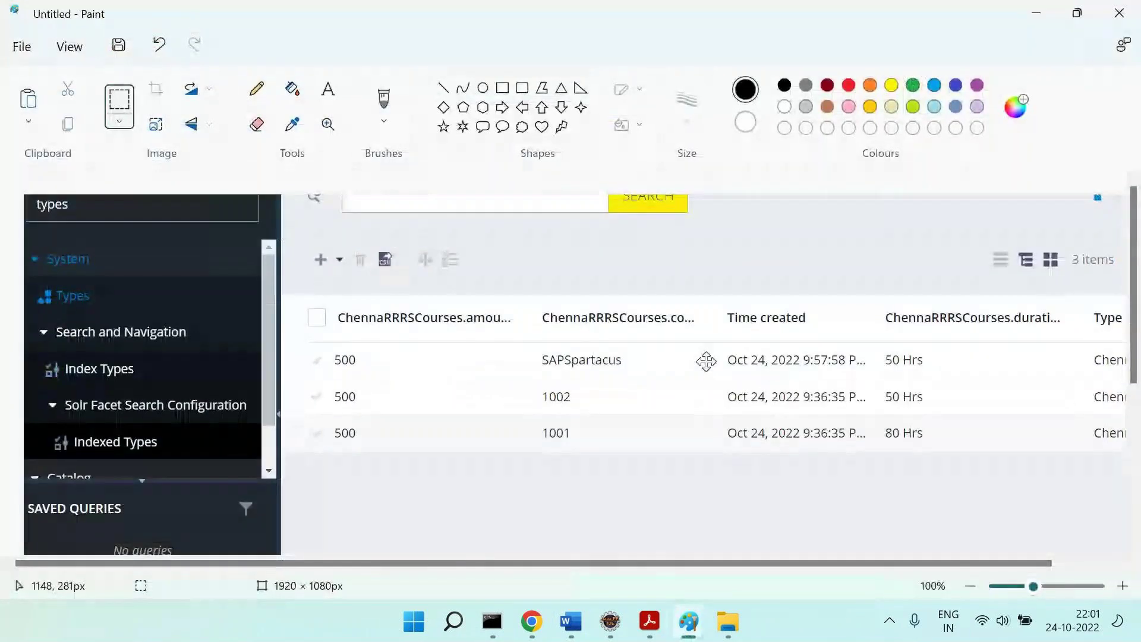
click(500, 89)
mouse_move(380, 345)
mouse_down()
mouse_move(394, 480)
mouse_move(1010, 544)
mouse_up()
Add the caption 'Dev - Backoffice --- Client Entered Data' at size 24 below the table.
click(325, 92)
text(D)
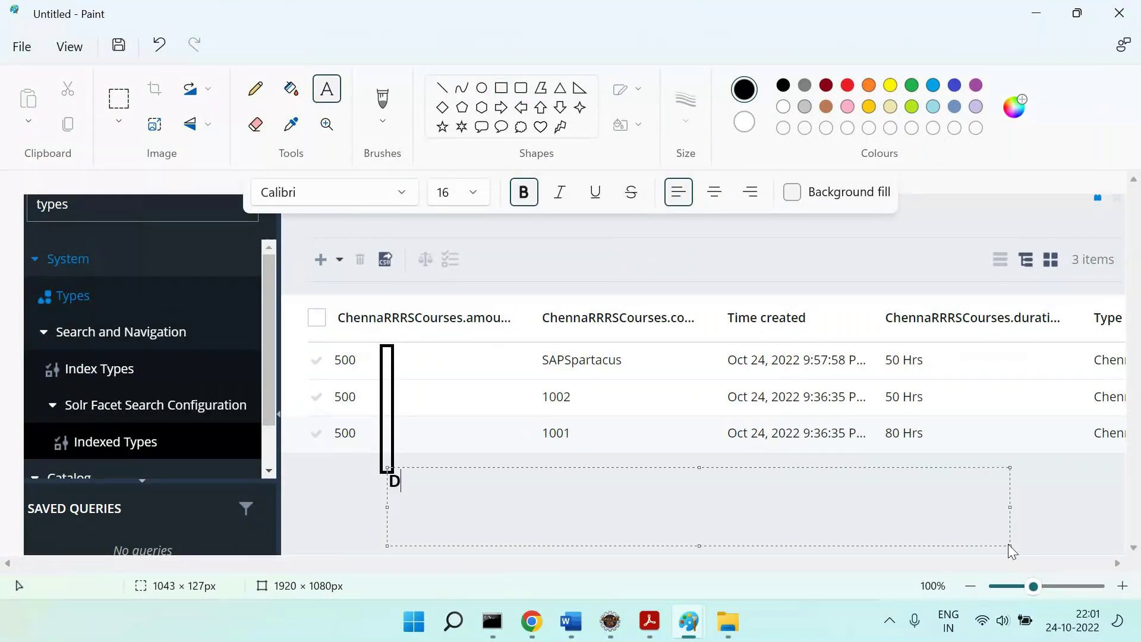
text(ev - Backoffice --- Client Entered Data)
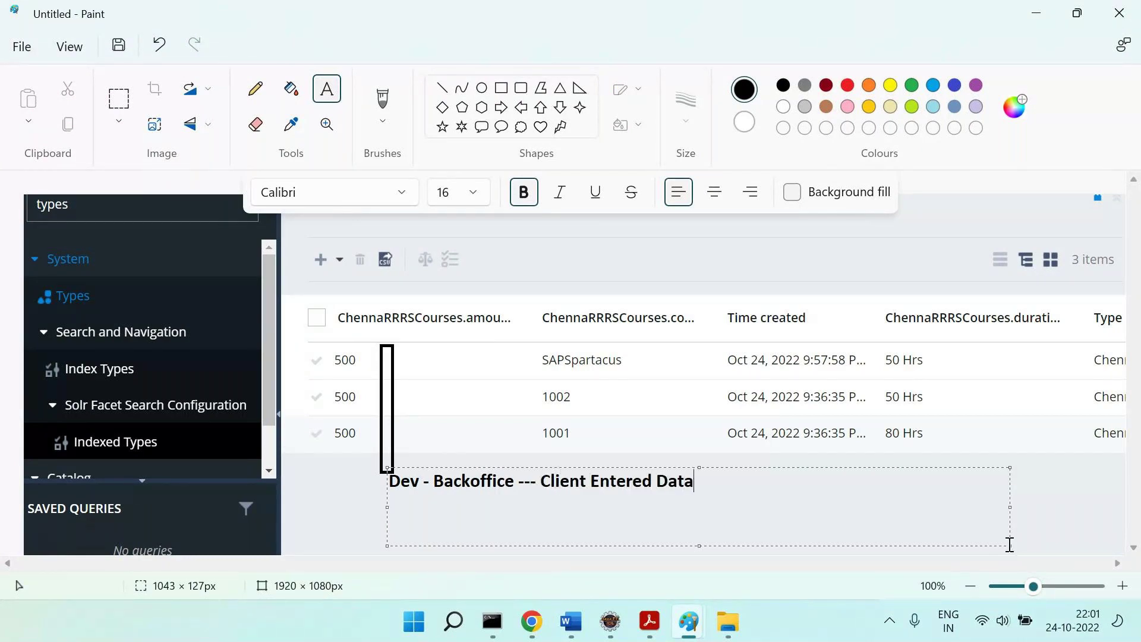
key(ctrl+a)
key(ctrl+shift+greater)
key(ctrl+shift+greater)
key(ctrl+shift+greater)
key(ctrl+shift+greater)
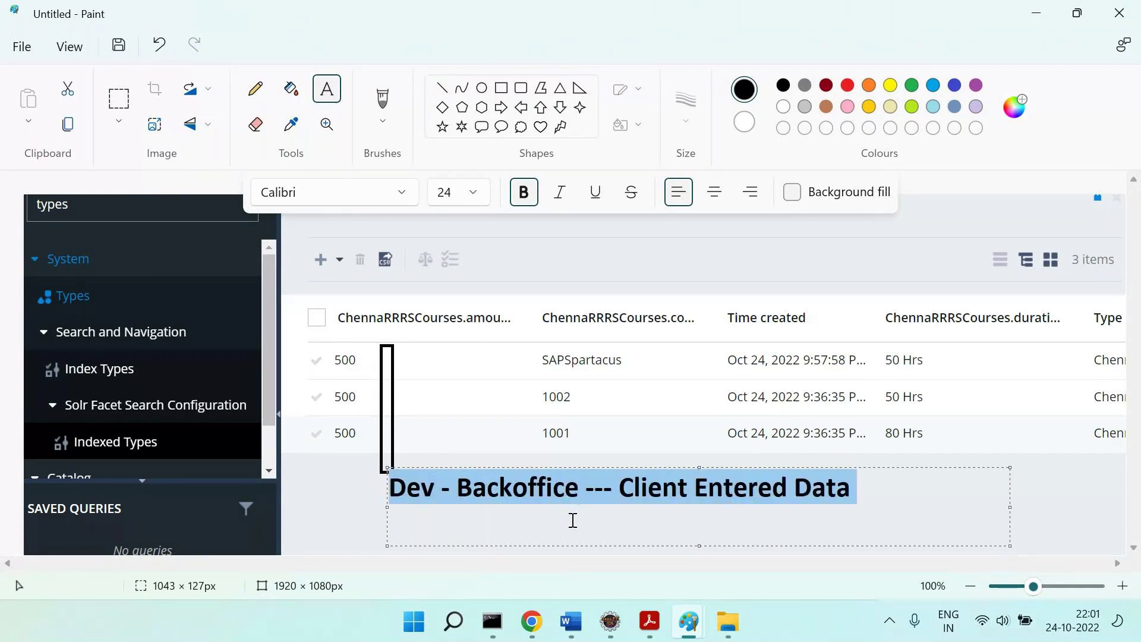
click(331, 499)
In Backoffice, delete the 'types' filter so the full navigation tree returns.
key(alt+Tab)
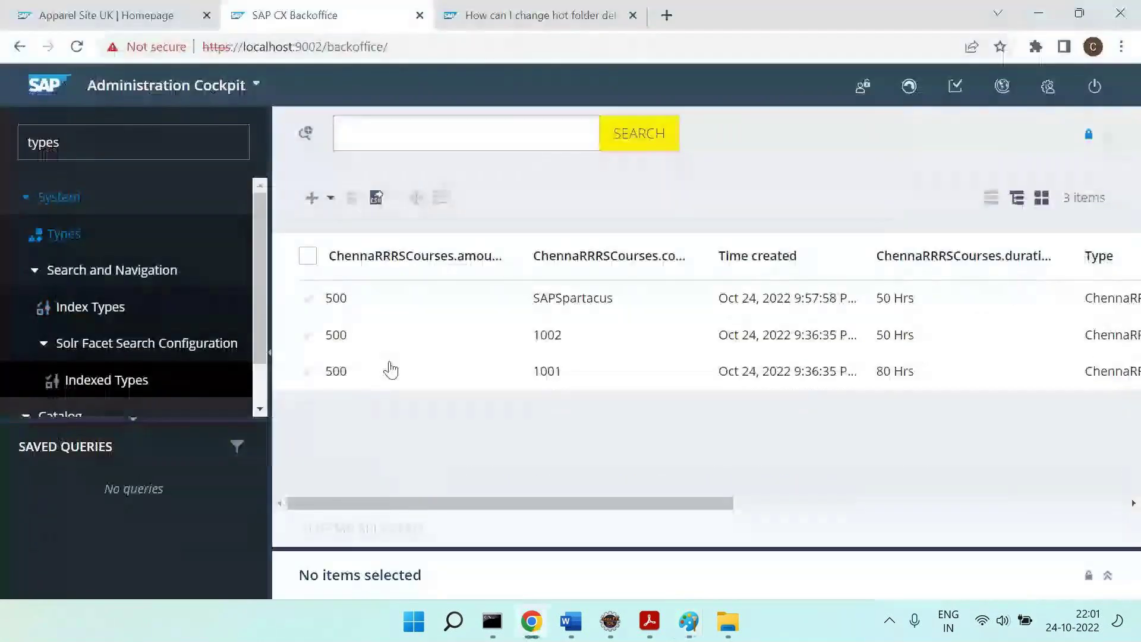
double_click(102, 143)
key(BackSpace)
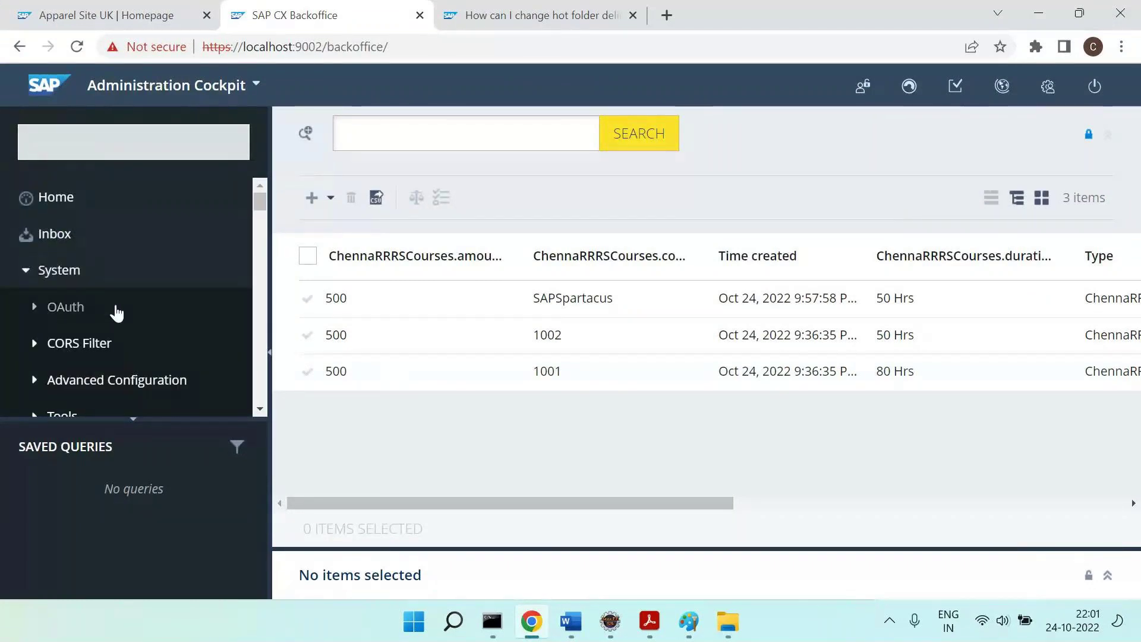
scroll(116, 313, down, 2)
scroll(116, 313, down, 3)
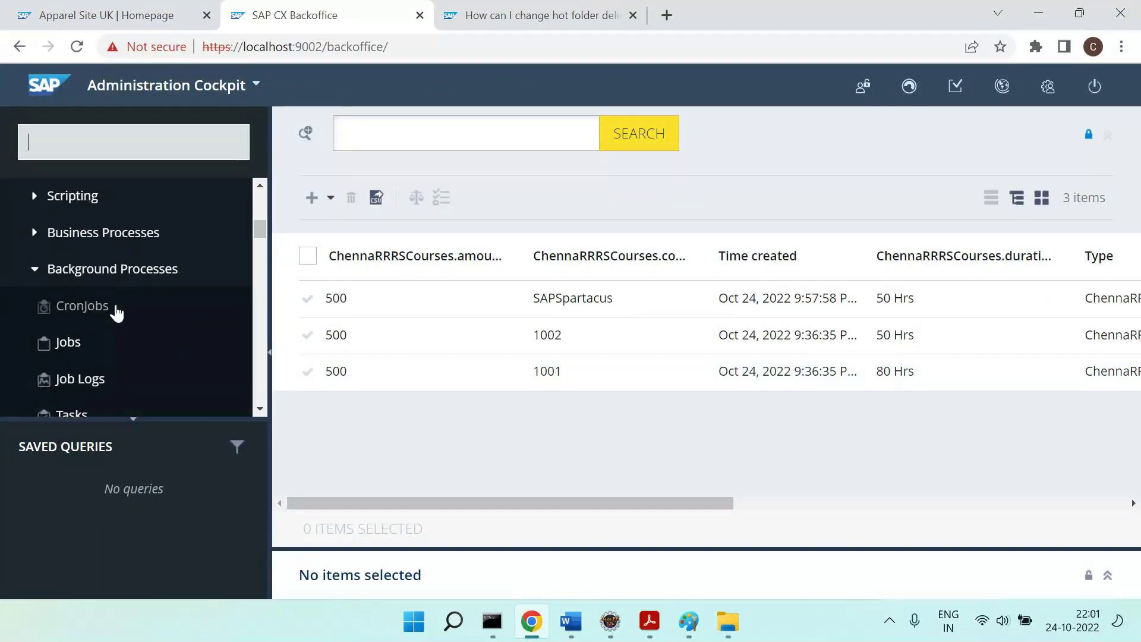
scroll(115, 311, up, 1)
Expand the Scripting group and the Tools group to show Last Changes, Import and Export.
click(47, 260)
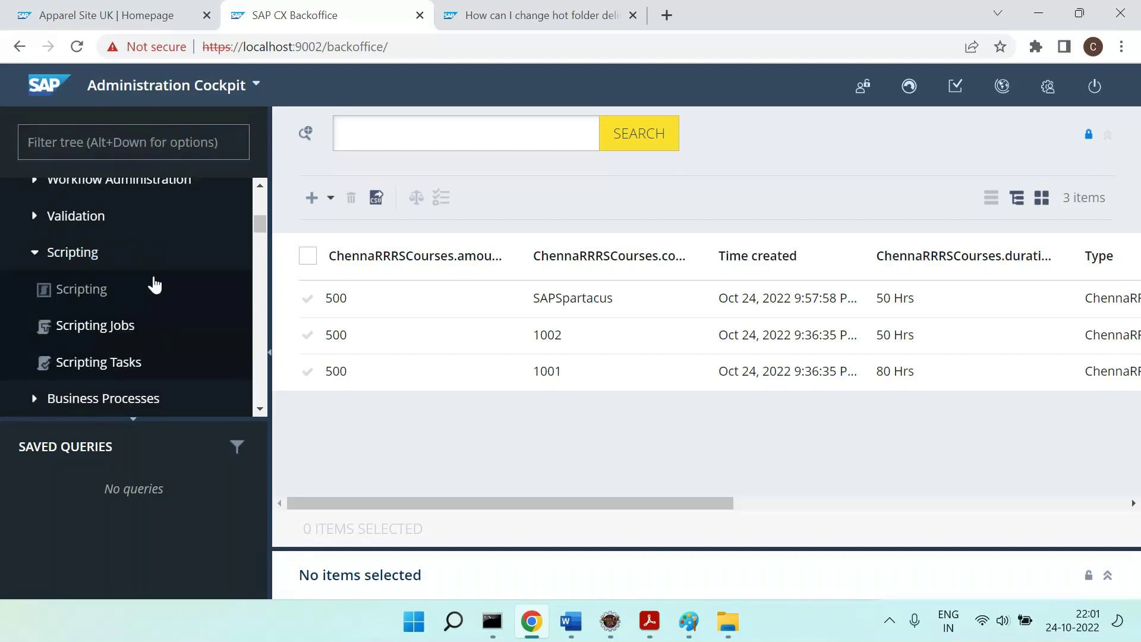
scroll(154, 284, down, 9)
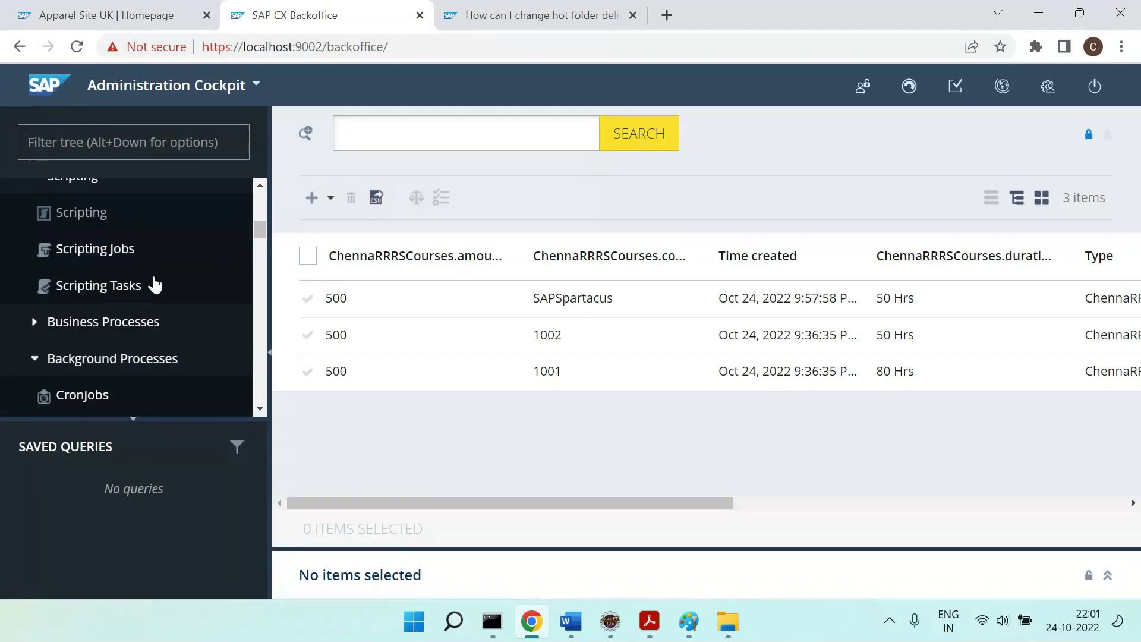
scroll(154, 285, down, 3)
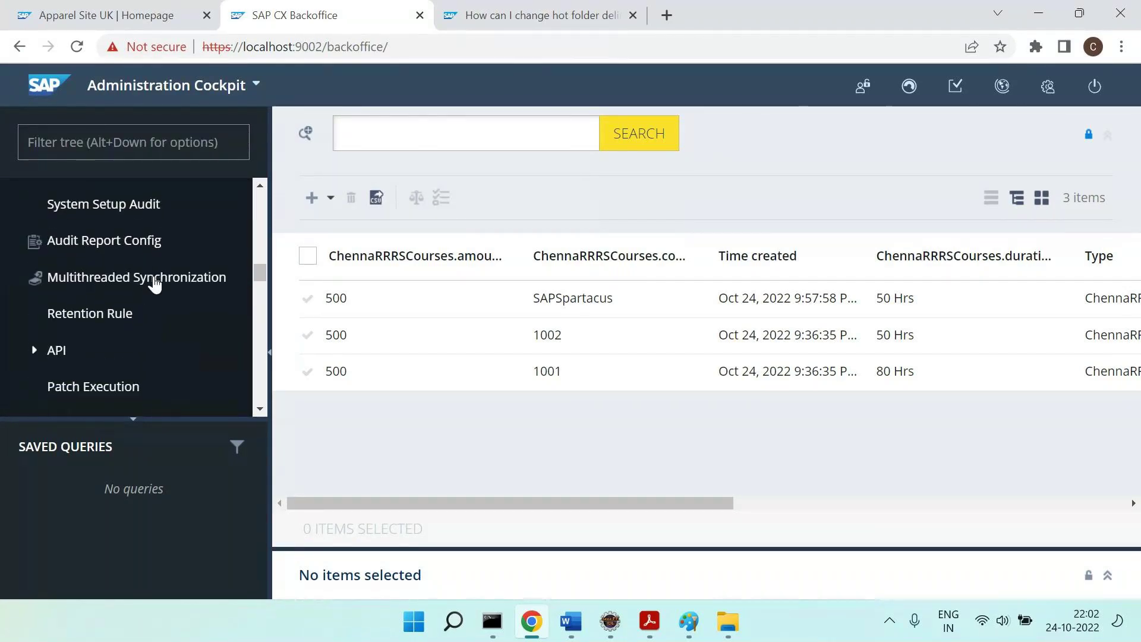
scroll(155, 284, up, 15)
scroll(153, 285, up, 2)
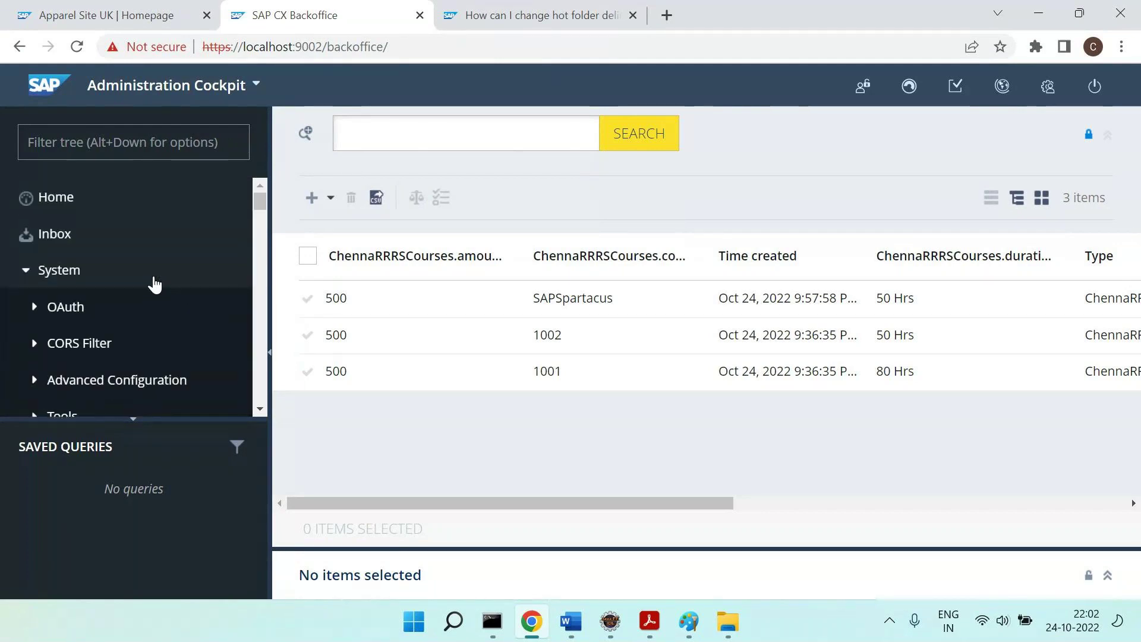
scroll(153, 284, down, 3)
click(34, 300)
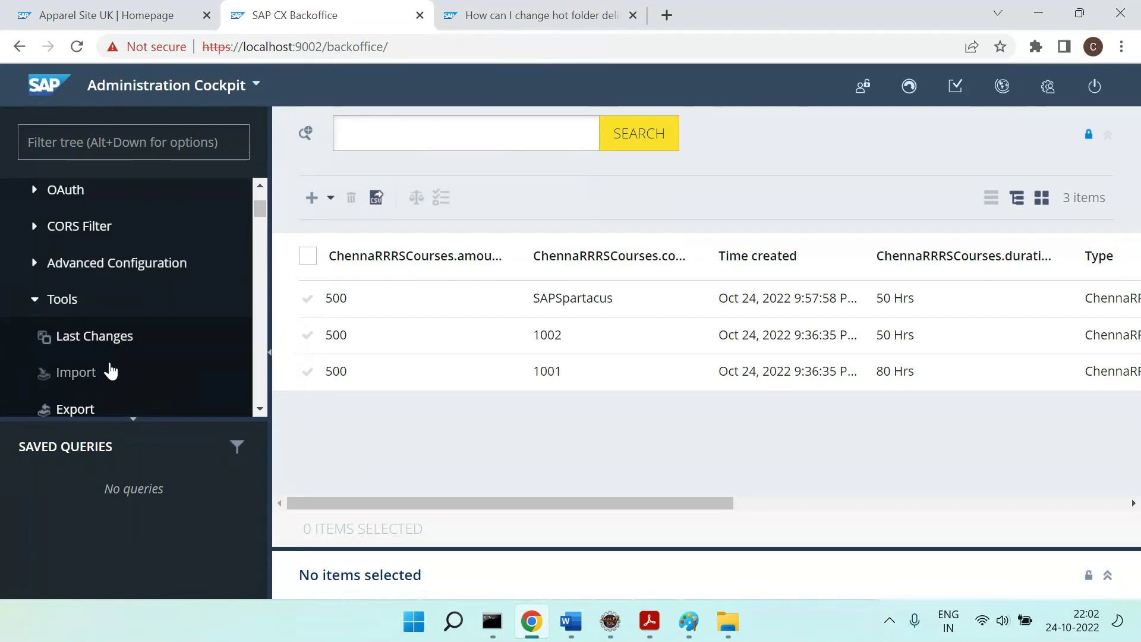
scroll(109, 370, down, 2)
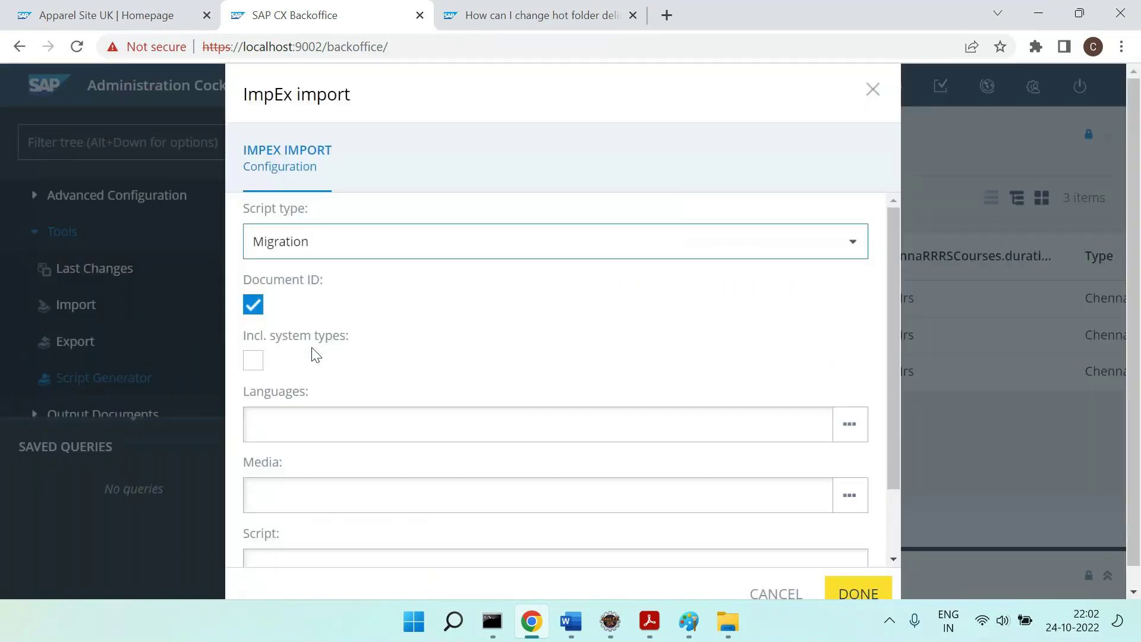
Generate the ImpEx script for all types in the Script Generator.
scroll(544, 391, down, 1)
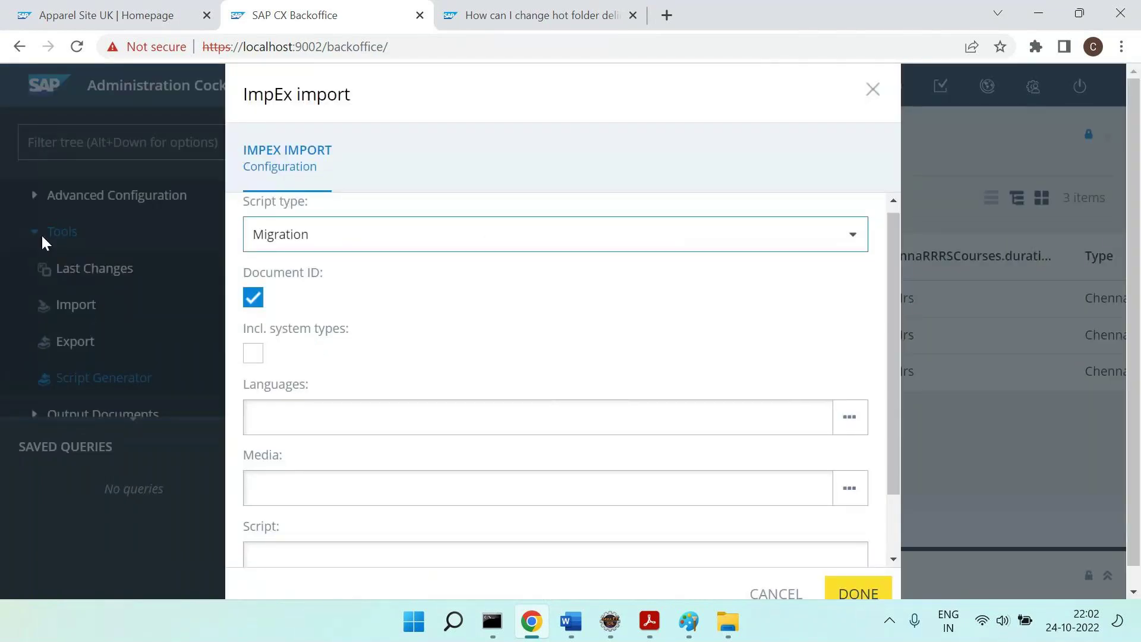
scroll(544, 399, down, 2)
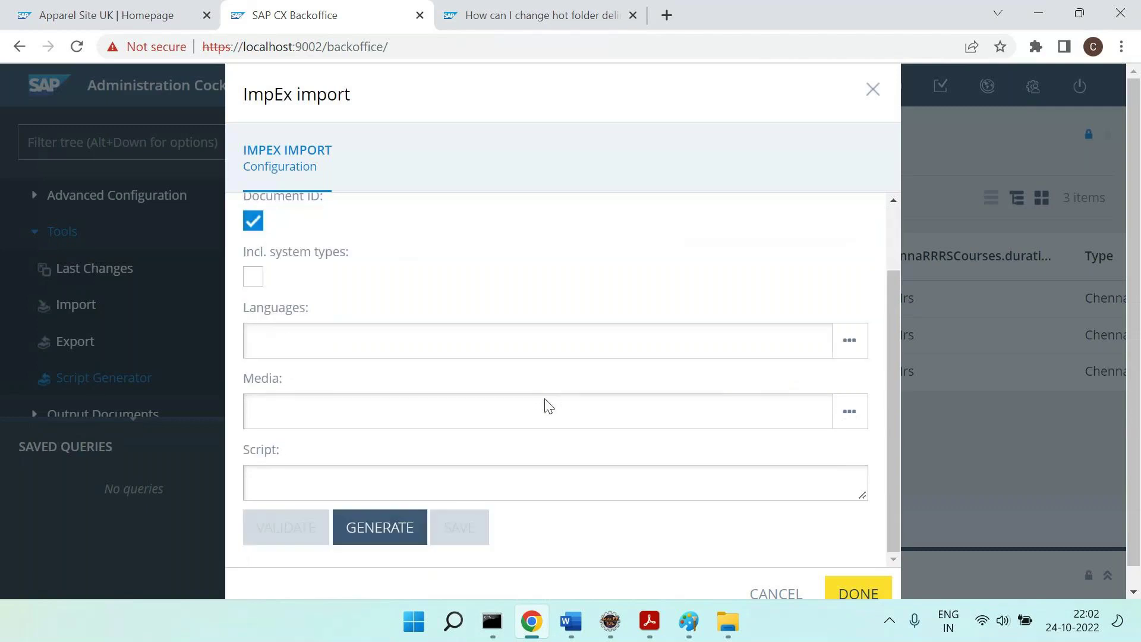
click(391, 530)
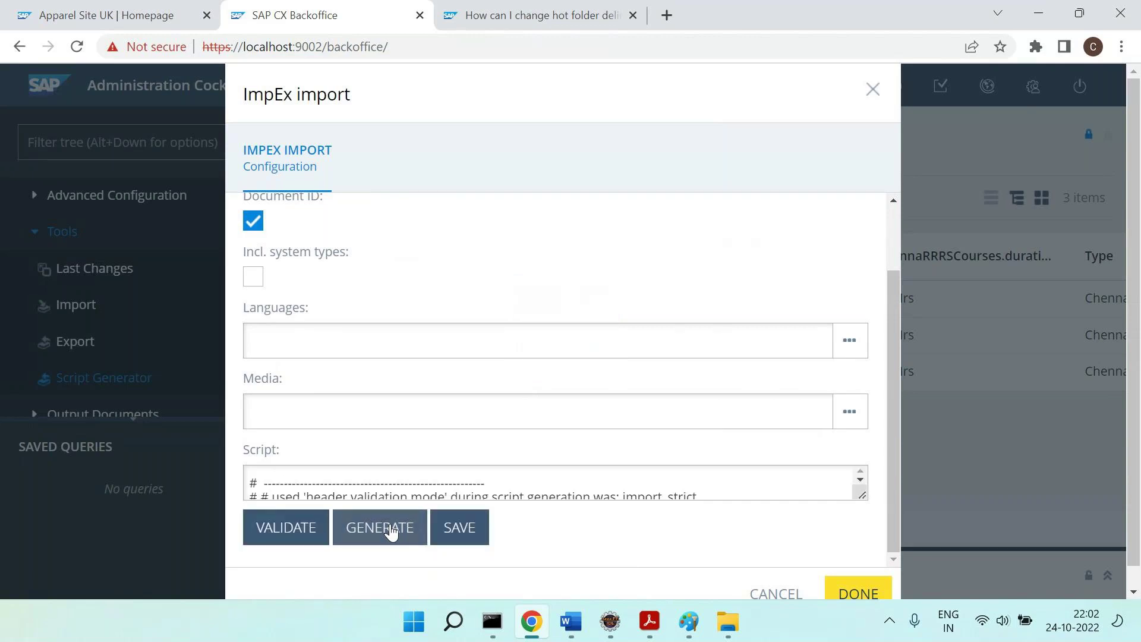
Copy the whole generated script and search Windows for 'notepad'.
scroll(442, 464, down, 1)
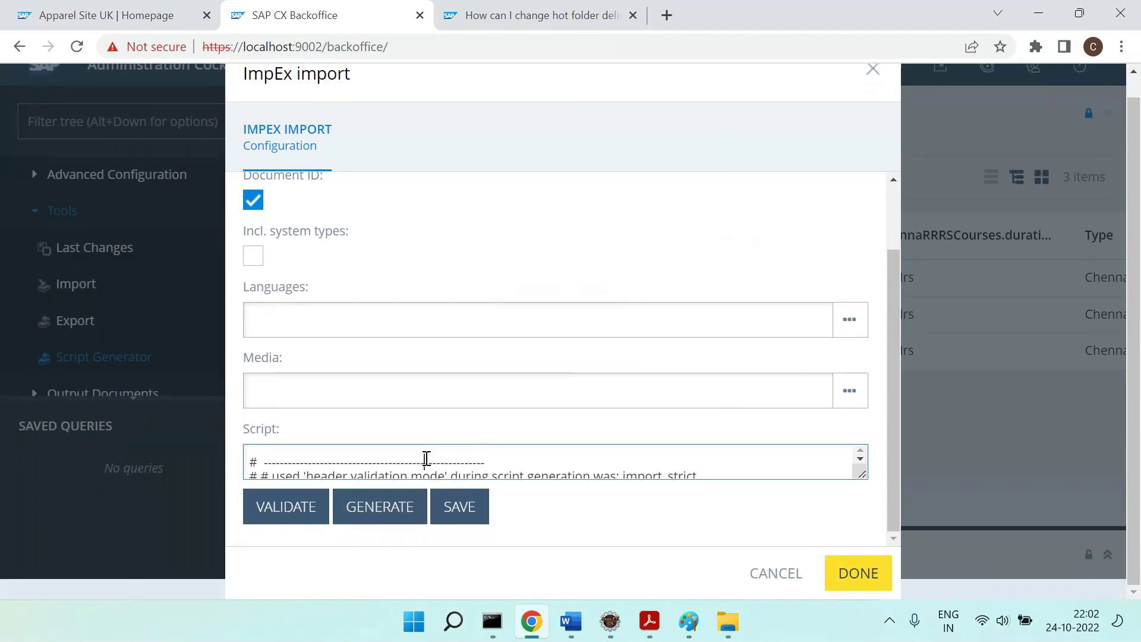
triple_click(427, 459)
key(ctrl+a)
click(414, 623)
text(notepad)
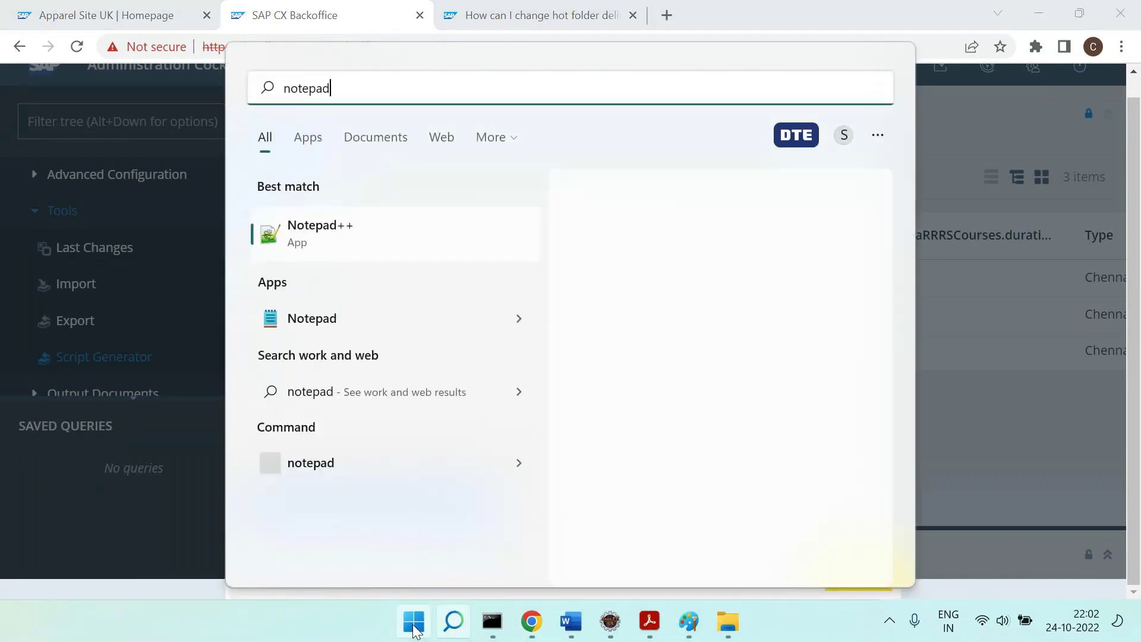
Paste the generated script into a new maximized Notepad++ document.
key(Return)
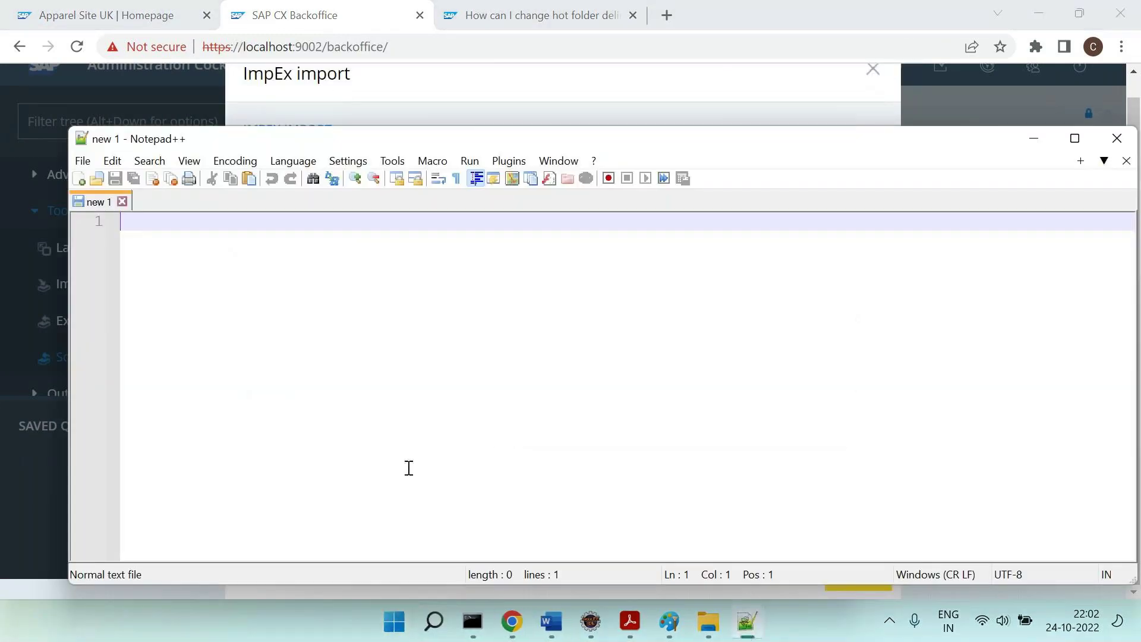
key(ctrl+v)
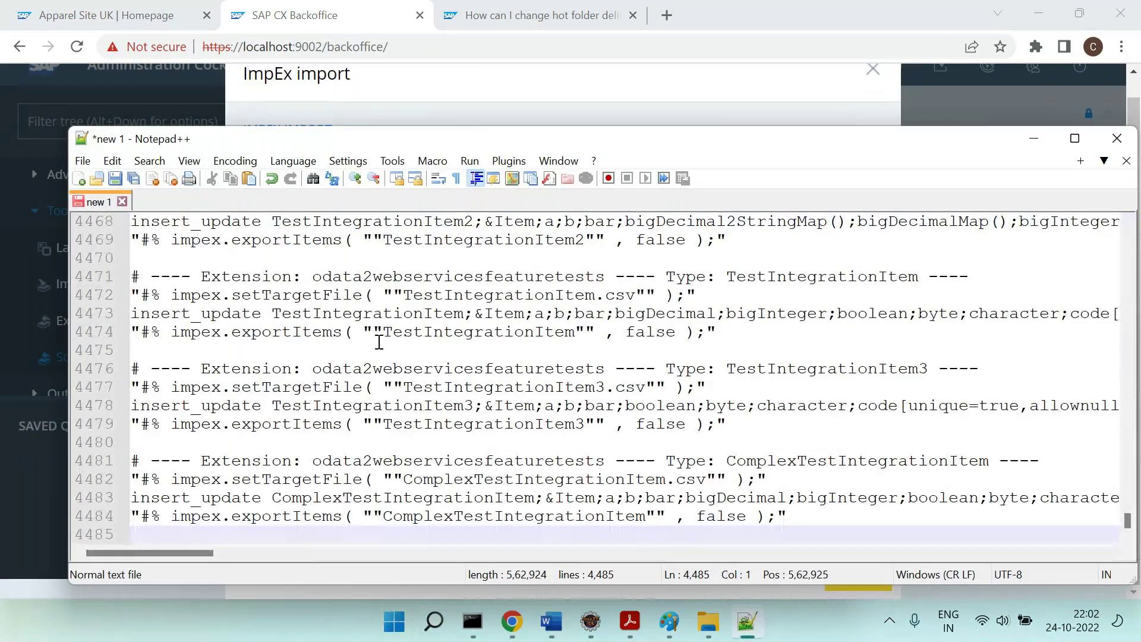
double_click(554, 139)
scroll(544, 285, up, 20)
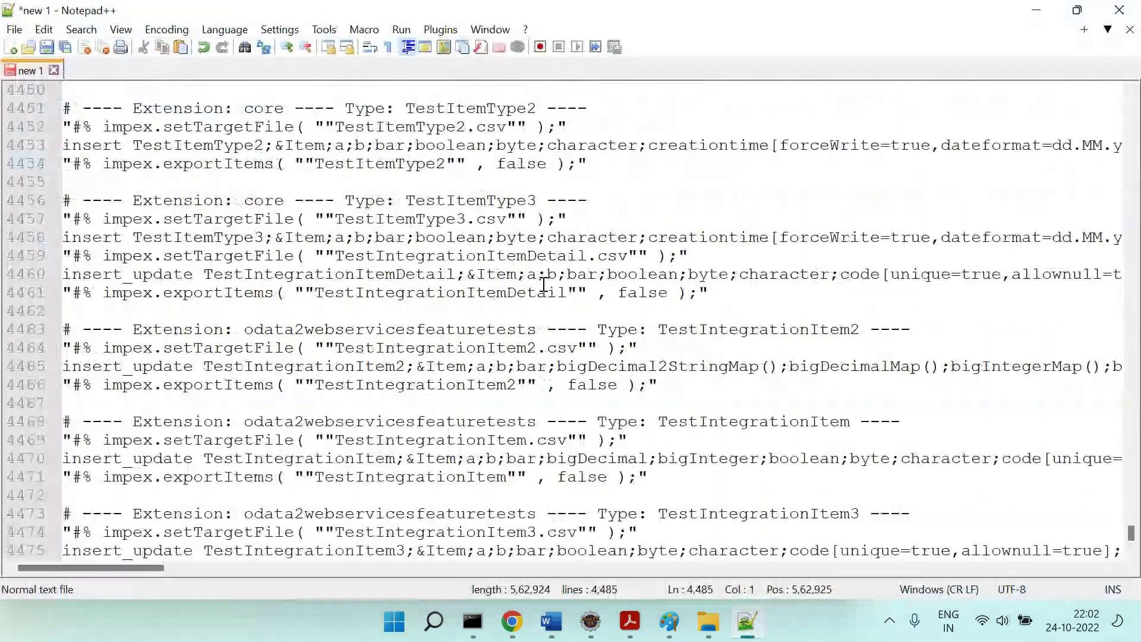
scroll(543, 294, up, 20)
Switch through Eclipse to the Word notes and select text on the Q1 line.
click(590, 621)
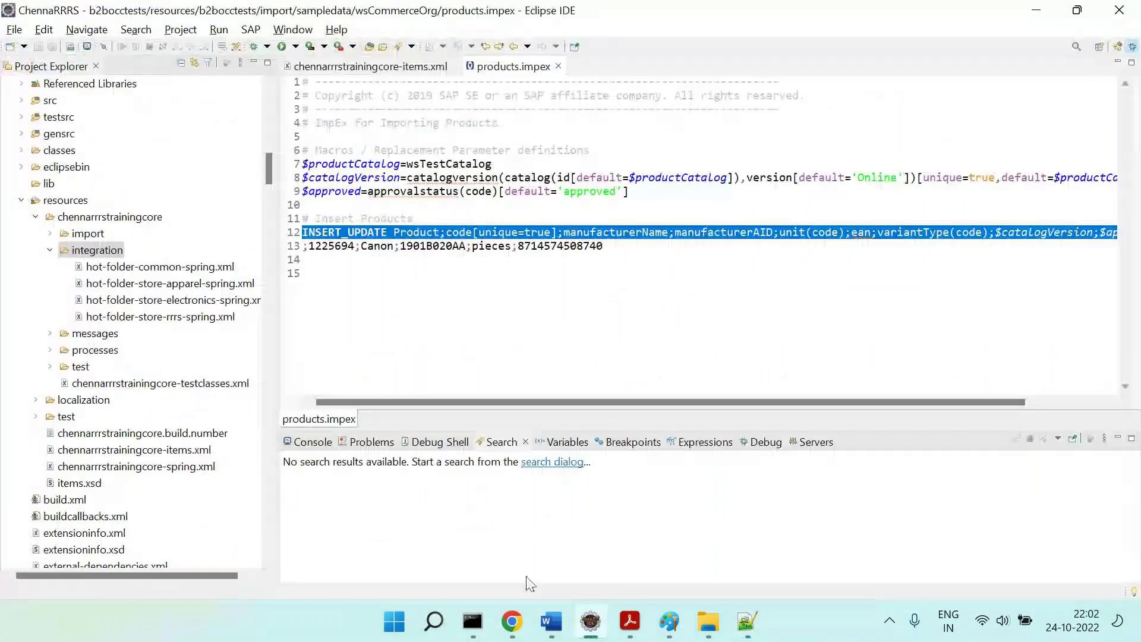
click(552, 621)
scroll(538, 395, up, 3)
drag(102, 321, 365, 324)
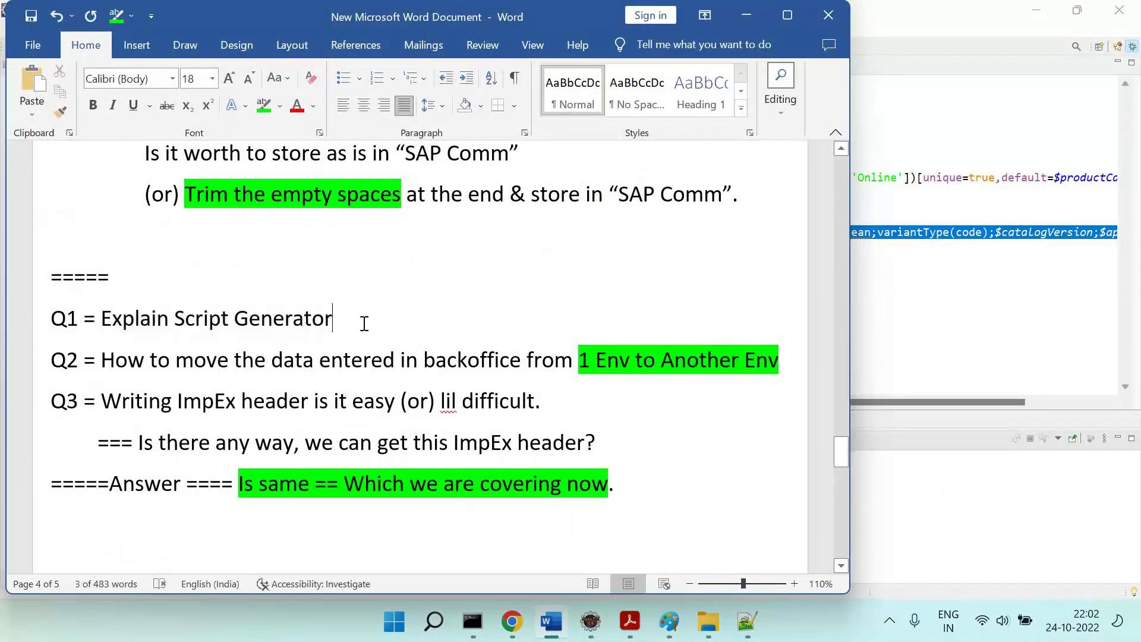
Add the indented line 'This generates impex header for all the types in "SAP Comm"' under Q1.
key(Return)
key(Tab)
text(This ge)
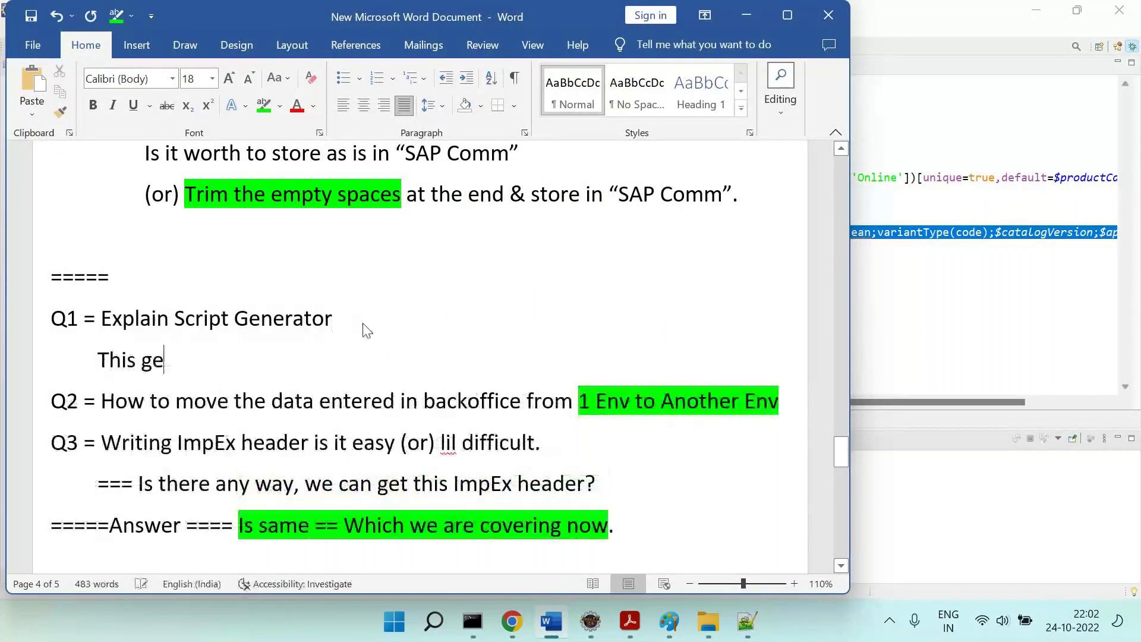
text(nerates imp)
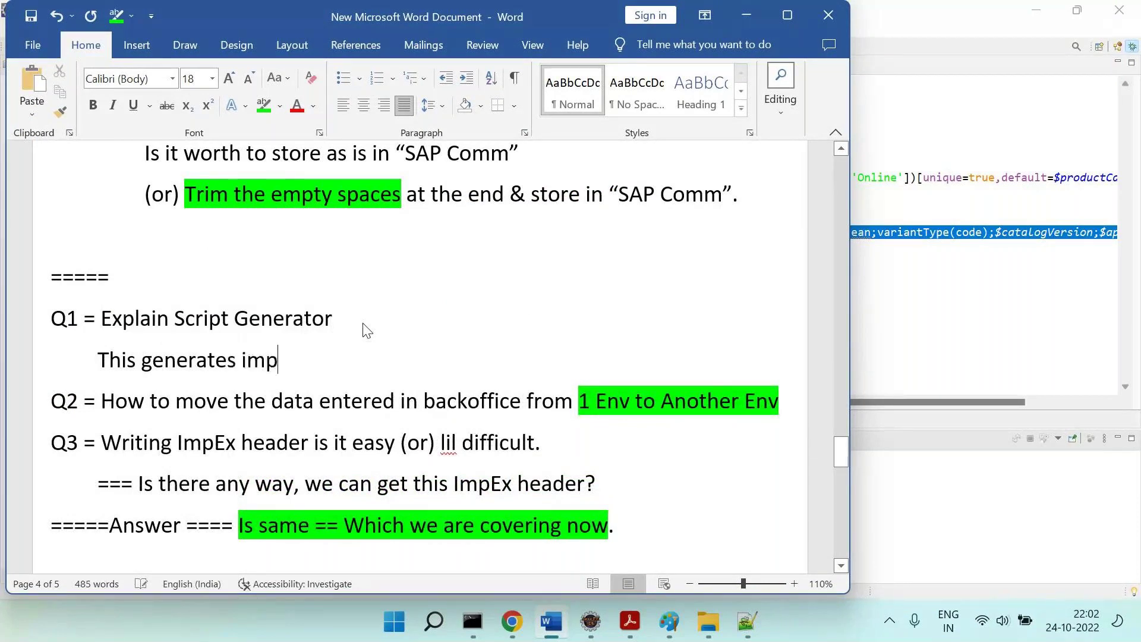
text(ex header)
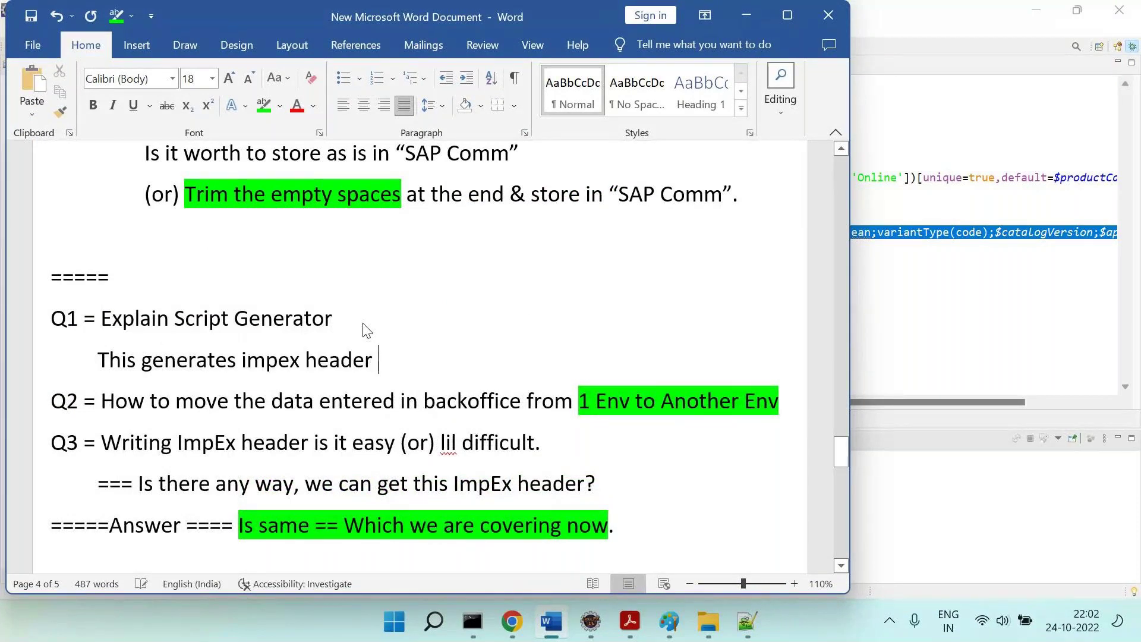
key(BackSpace)
key(BackSpace)
key(BackSpace)
text(der for all the type si)
key(BackSpace)
key(BackSpace)
key(BackSpace)
text(s in in "SAP C)
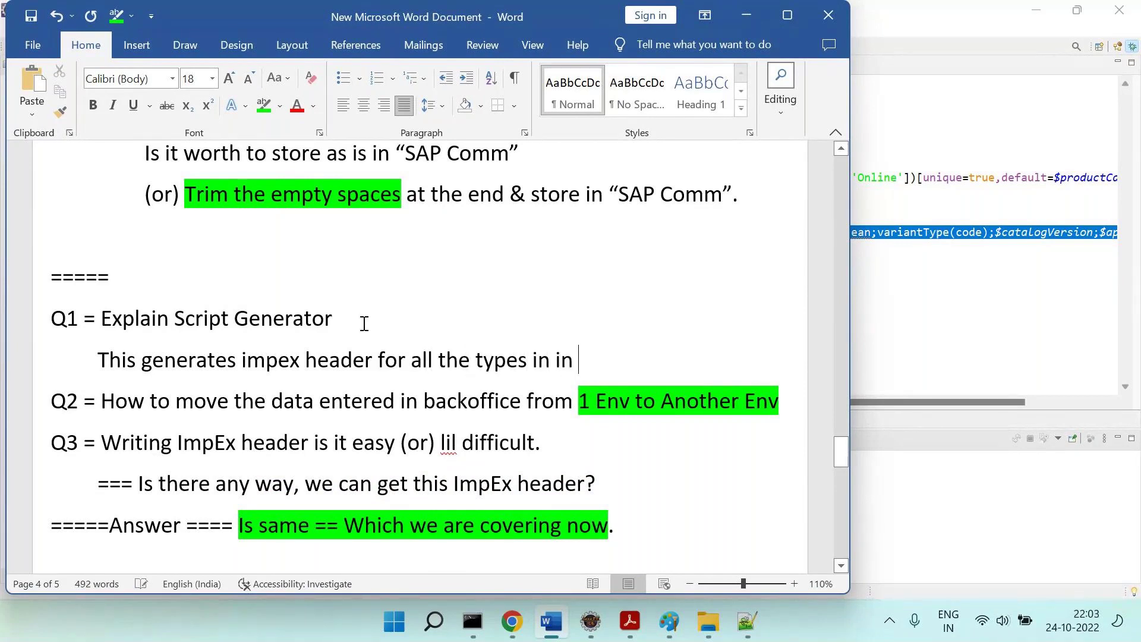
key(BackSpace)
key(BackSpace)
key(BackSpace)
key(BackSpace)
key(BackSpace)
key(BackSpace)
key(BackSpace)
key(BackSpace)
key(BackSpace)
text("SAP Comm")
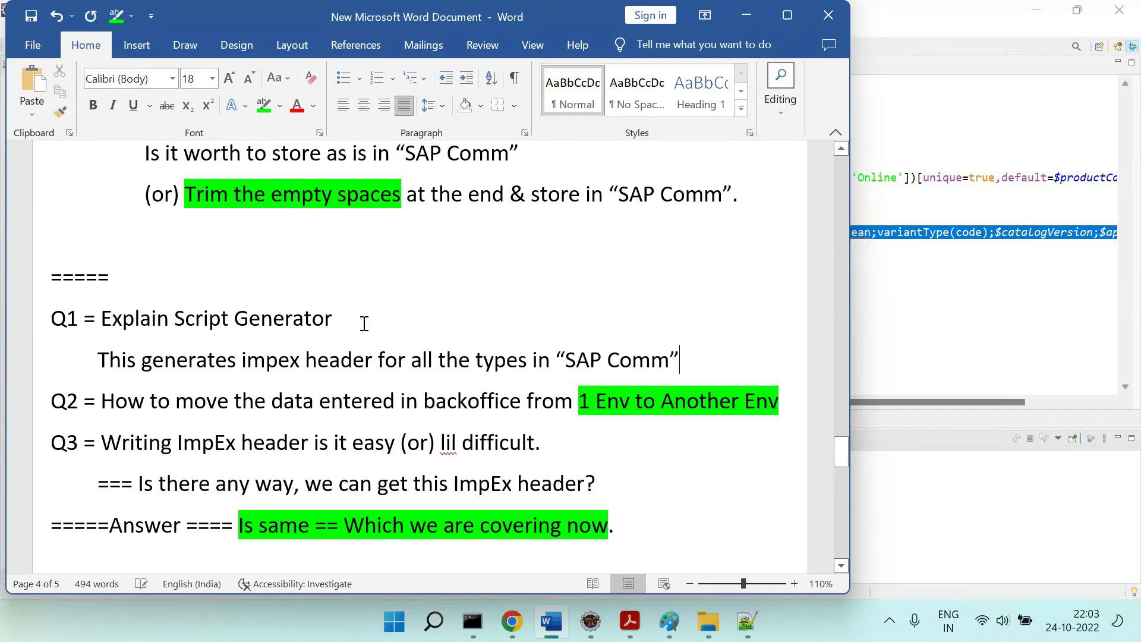
Look over the Q3 sentence, then switch to Eclipse.
scroll(270, 350, down, 1)
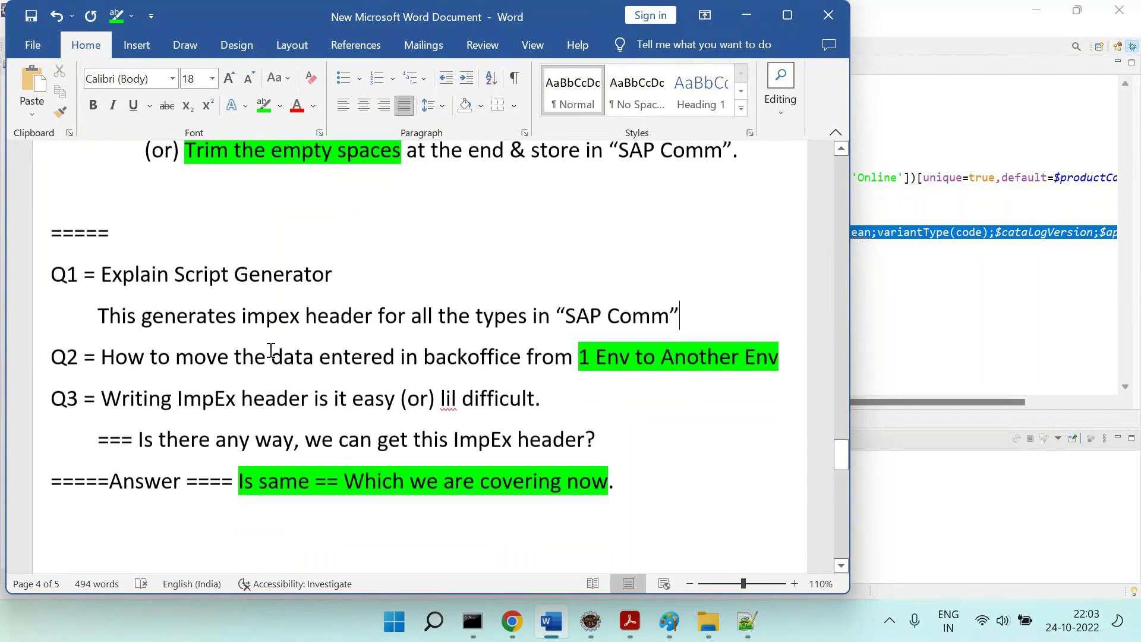
scroll(470, 430, down, 3)
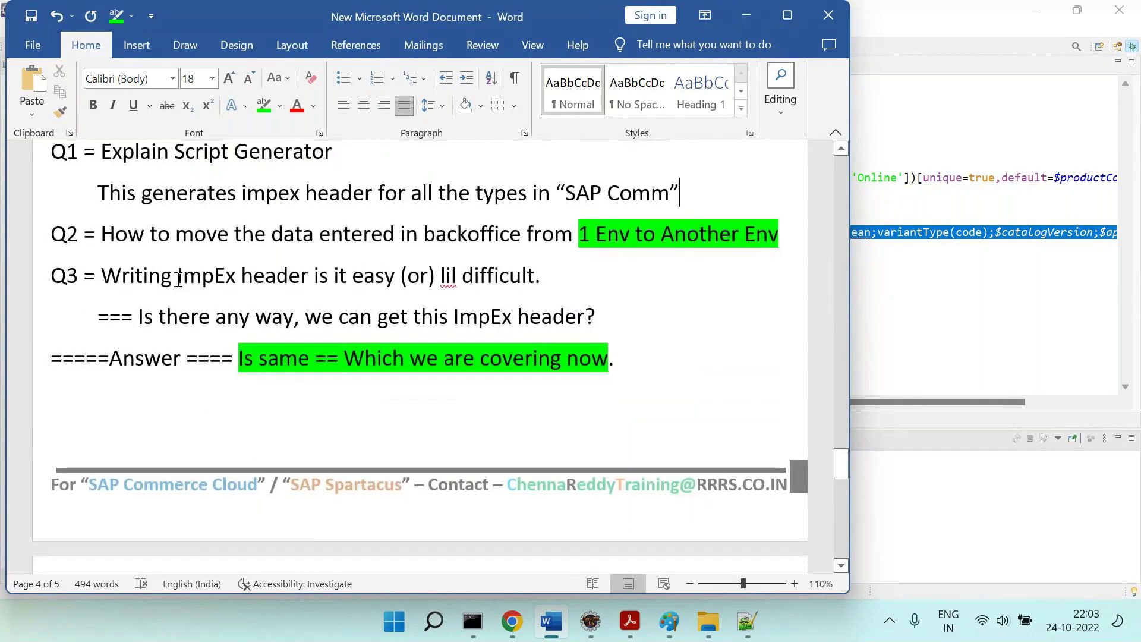
drag(140, 271, 559, 296)
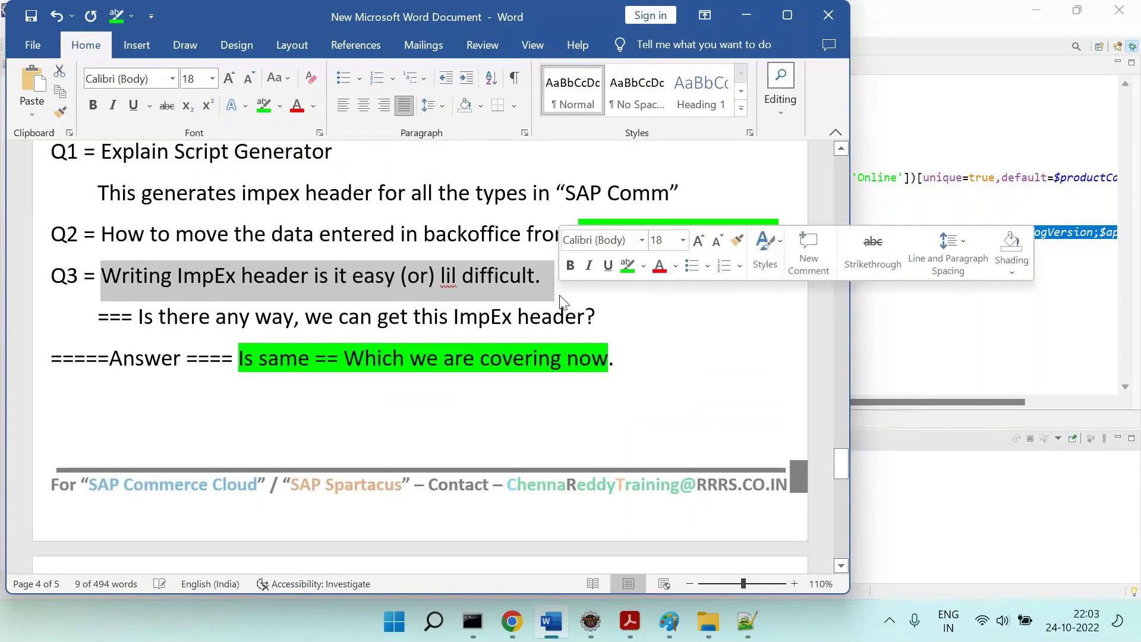
click(609, 318)
key(alt+Tab)
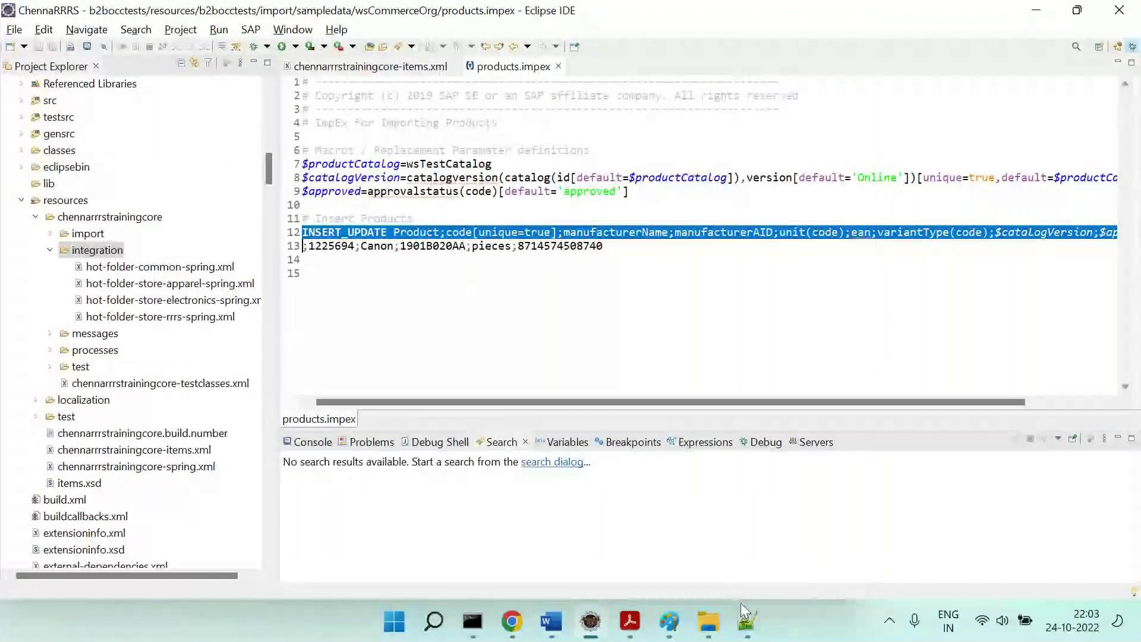
Scroll the Notepad++ script back up to its first line.
key(alt+Tab)
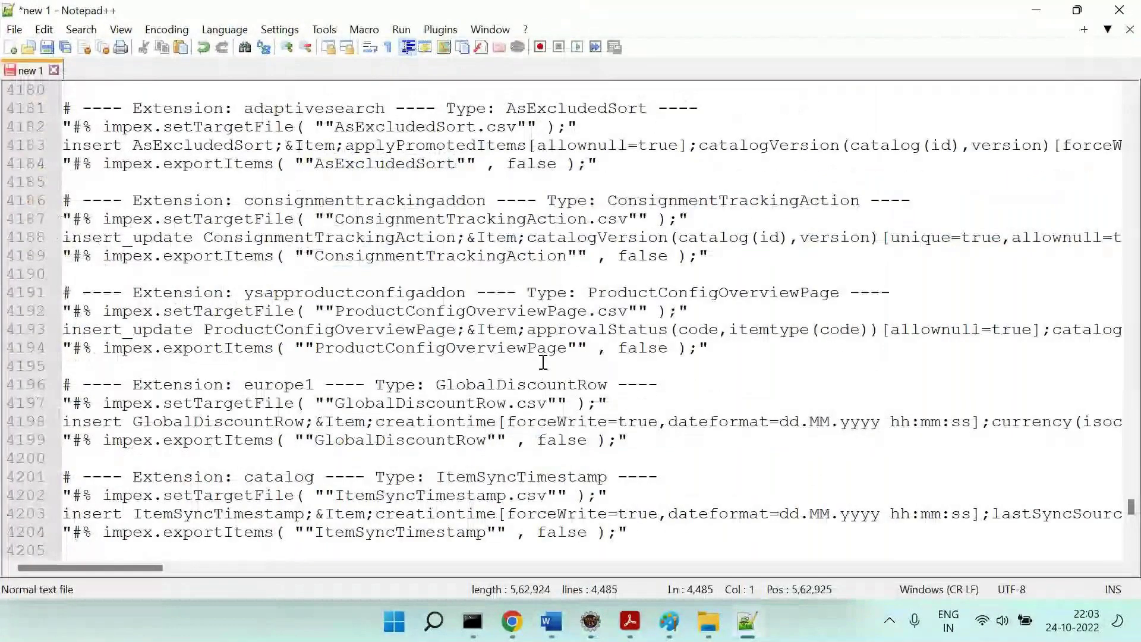
drag(1131, 507, 1133, 491)
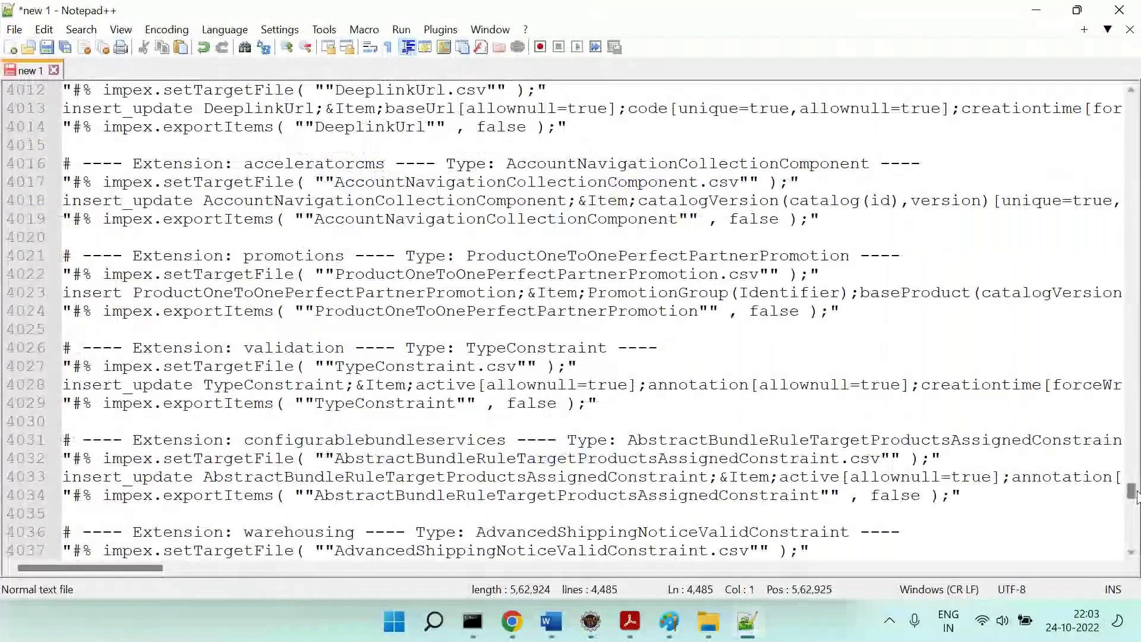
drag(1132, 494, 1132, 252)
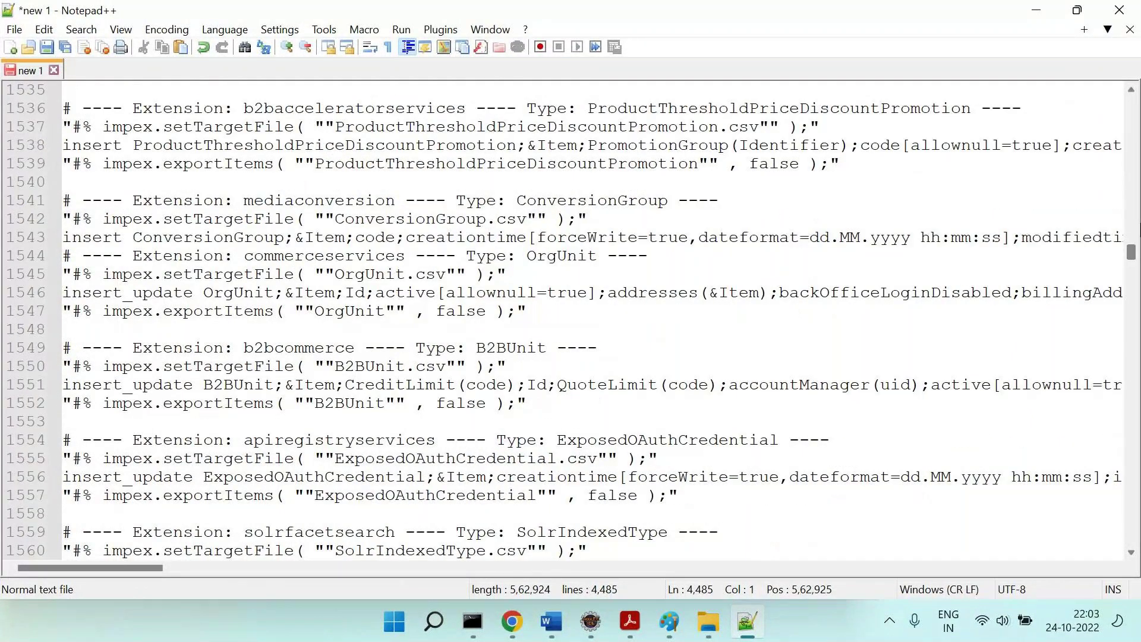
drag(1133, 253, 1133, 101)
click(652, 258)
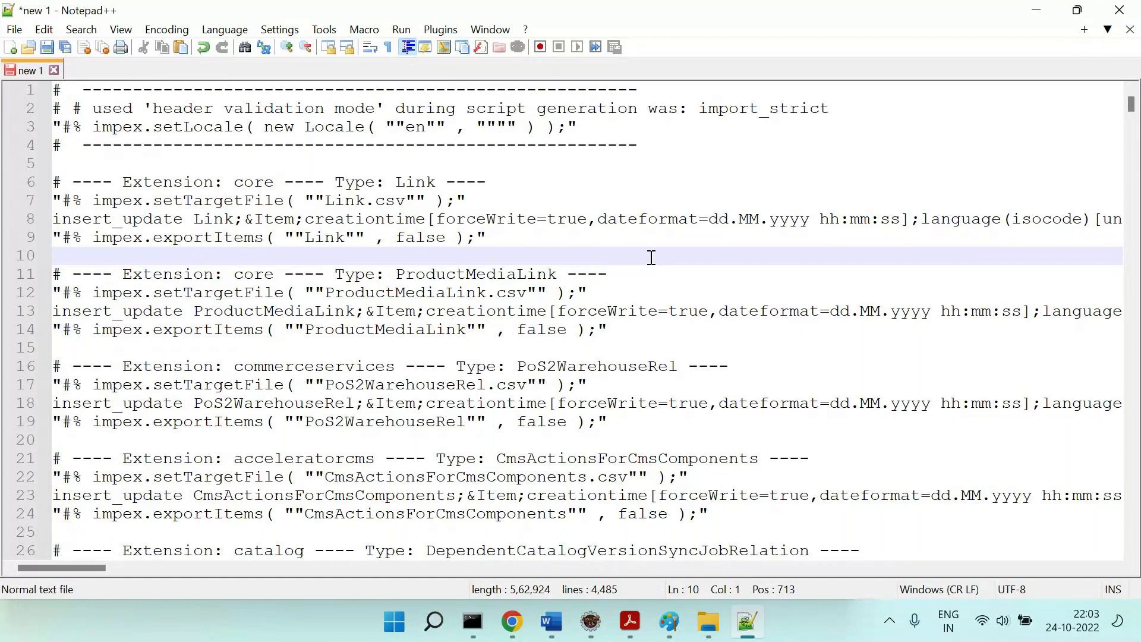
Glance at products.impex in Eclipse and the hot folder PDF, then return to the Word notes.
key(alt+Tab)
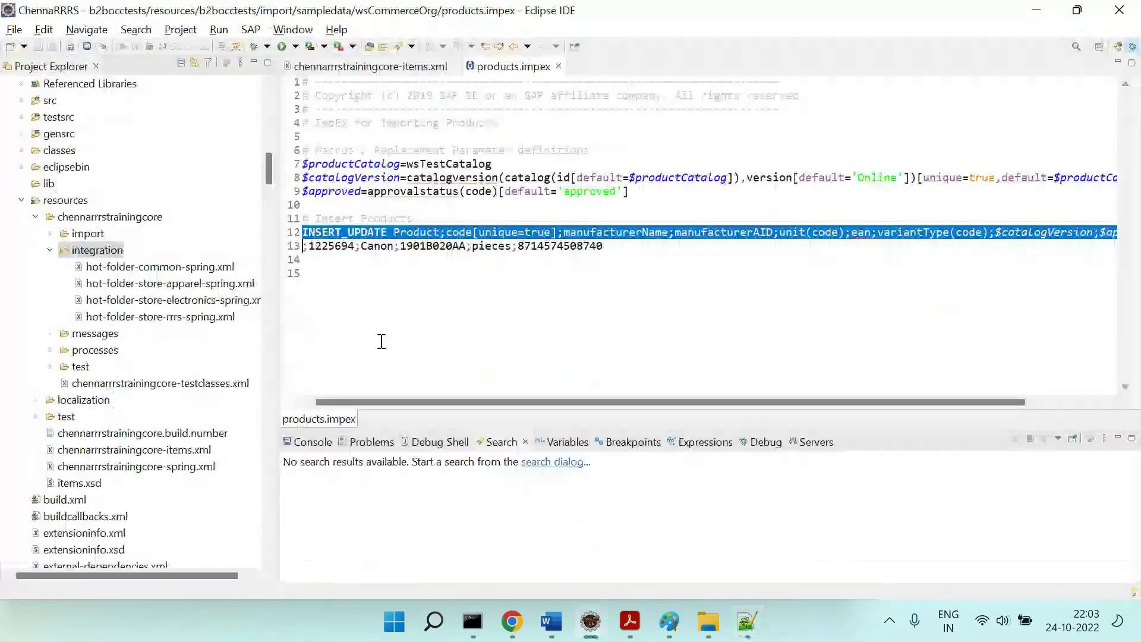
click(631, 622)
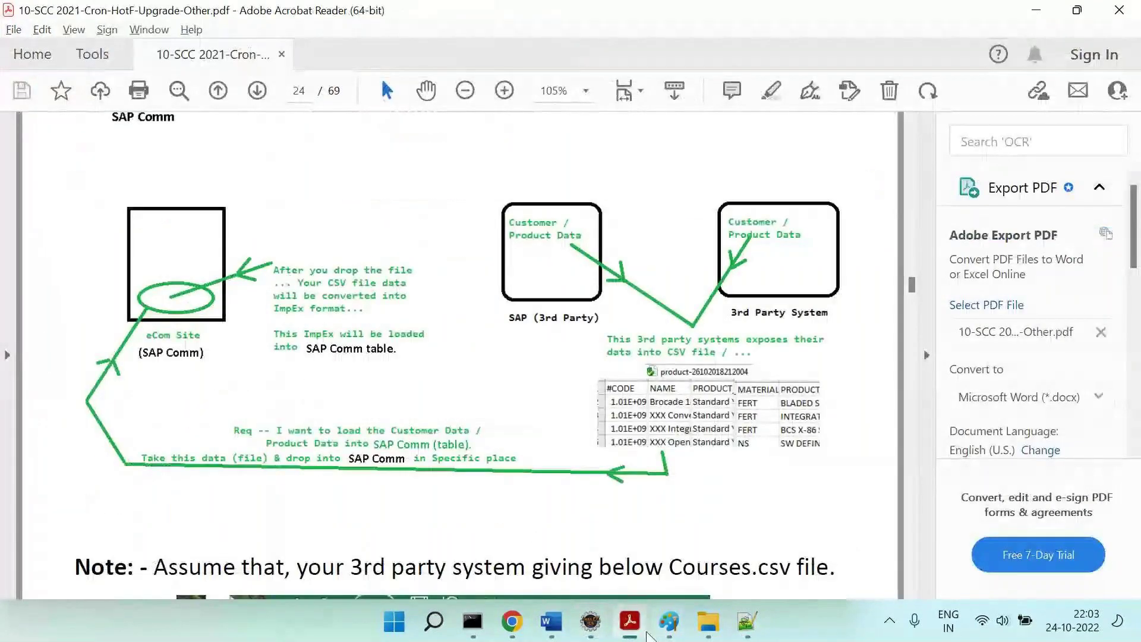
click(747, 623)
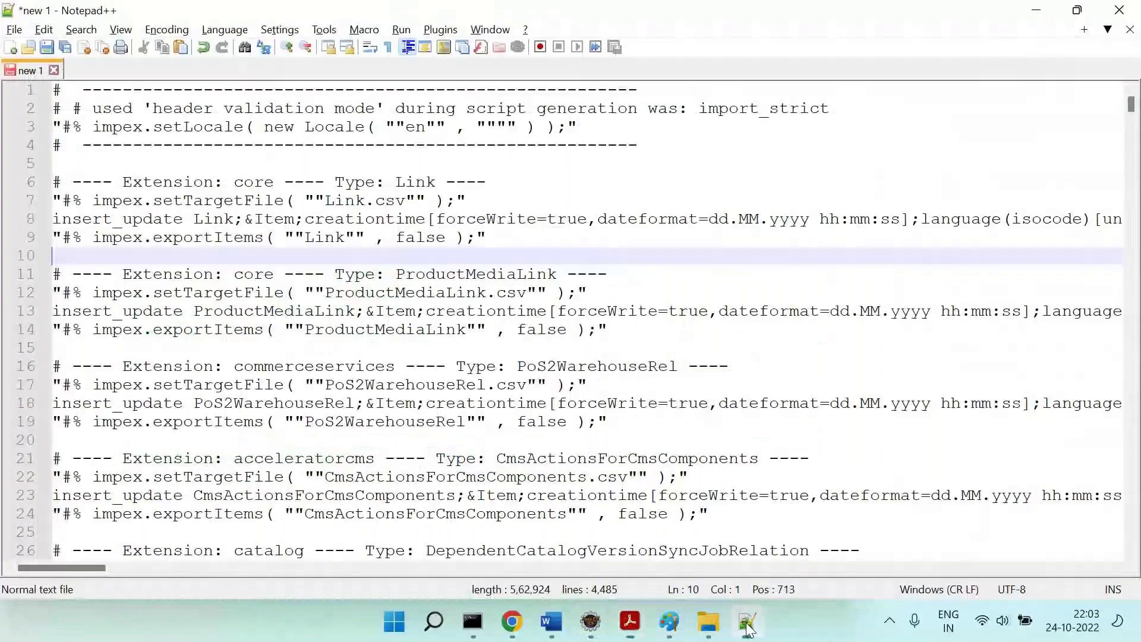
click(551, 622)
drag(158, 286, 516, 289)
Select 'Explain Script Generator' on Q1 and 'impex header' in Word, then return to Backoffice's import dialog.
scroll(516, 289, up, 2)
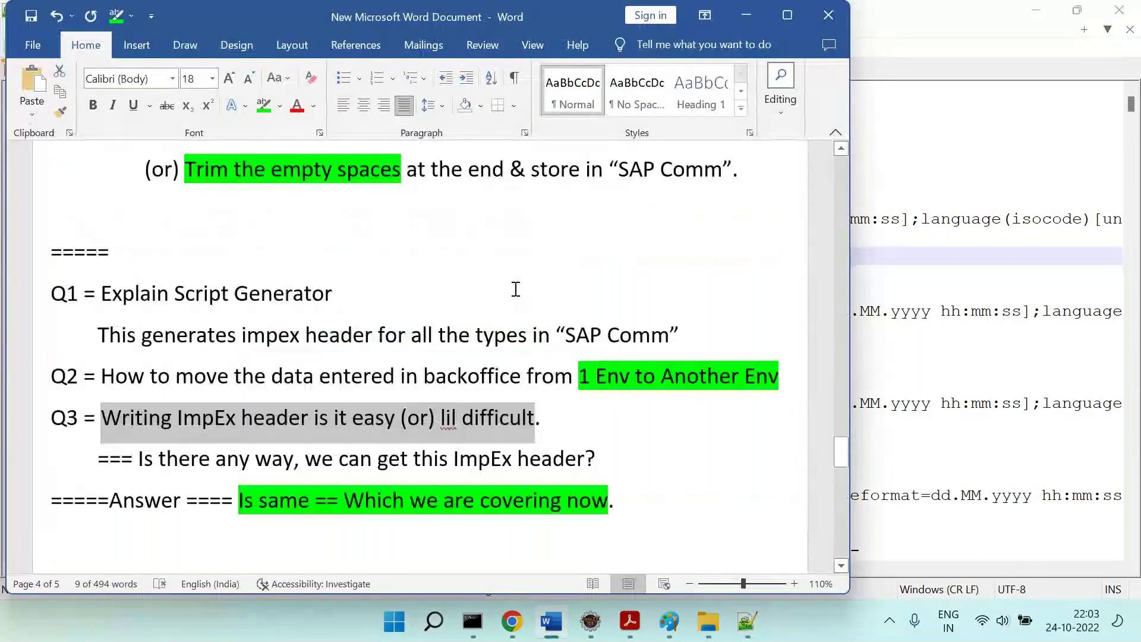
click(464, 283)
scroll(464, 284, down, 1)
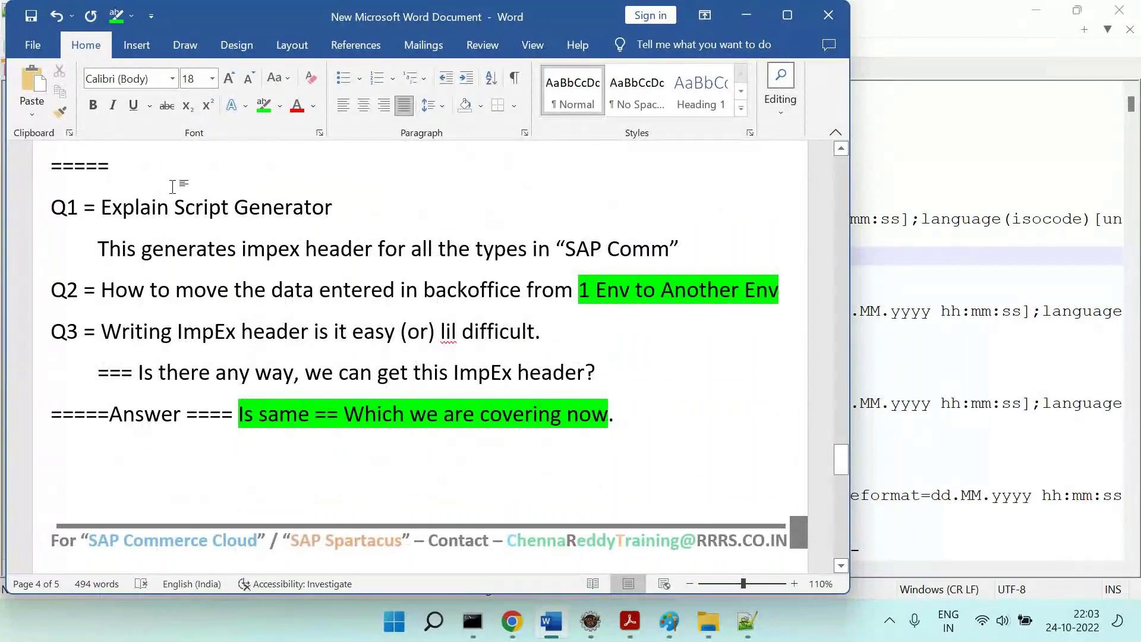
drag(122, 209, 328, 207)
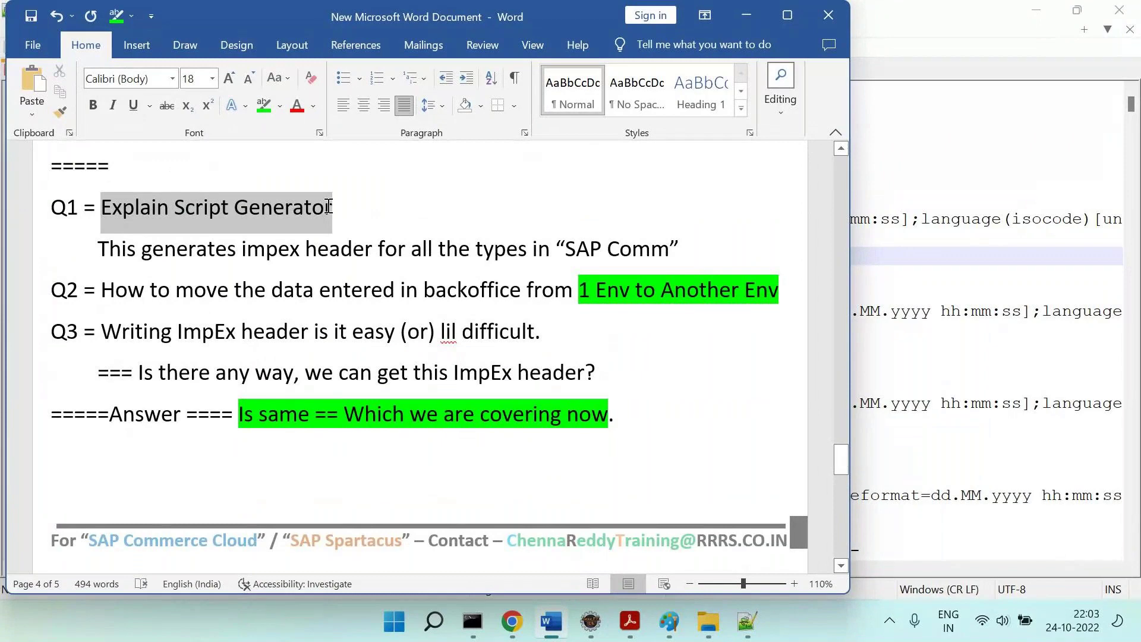
drag(242, 248, 359, 249)
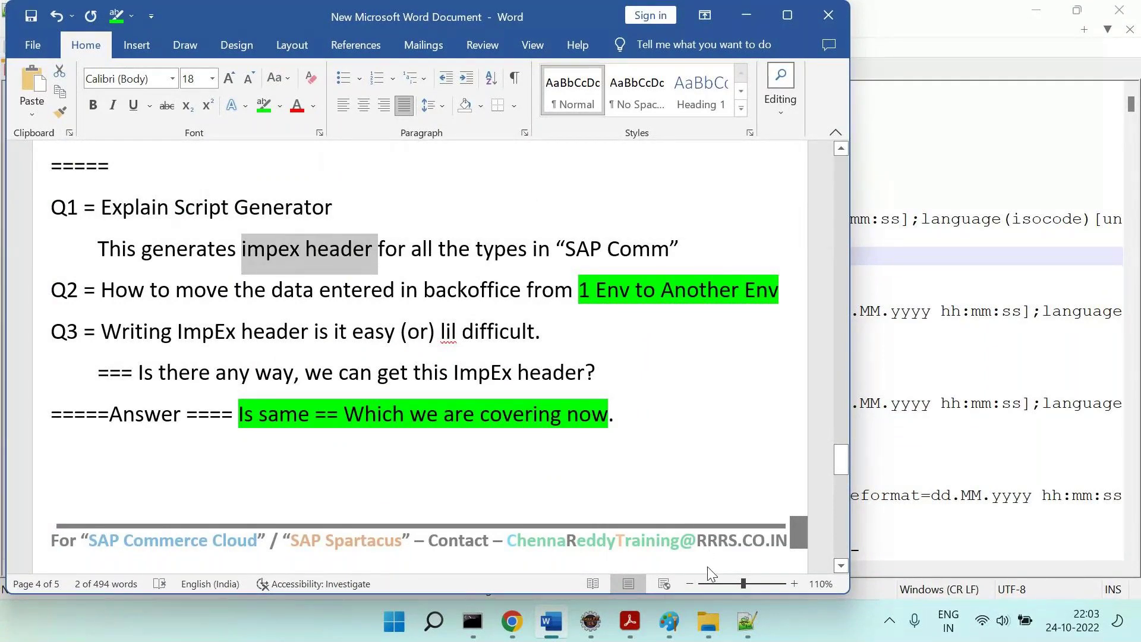
key(alt+Tab)
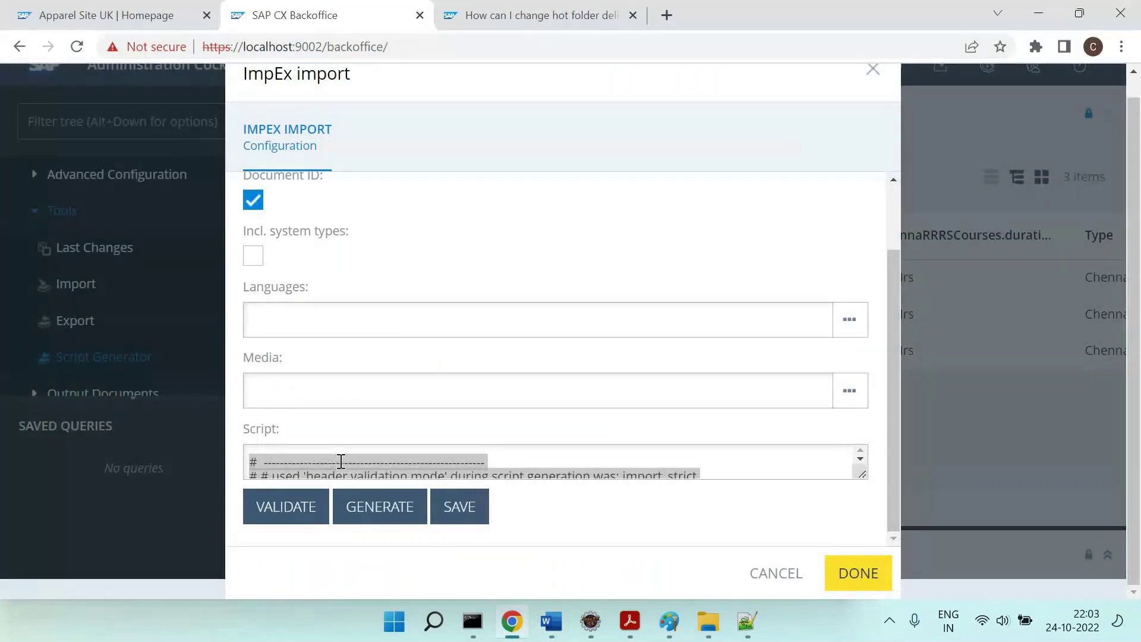
Select 'validation' in the Backoffice script box, then bring the Notepad++ copy forward.
double_click(394, 473)
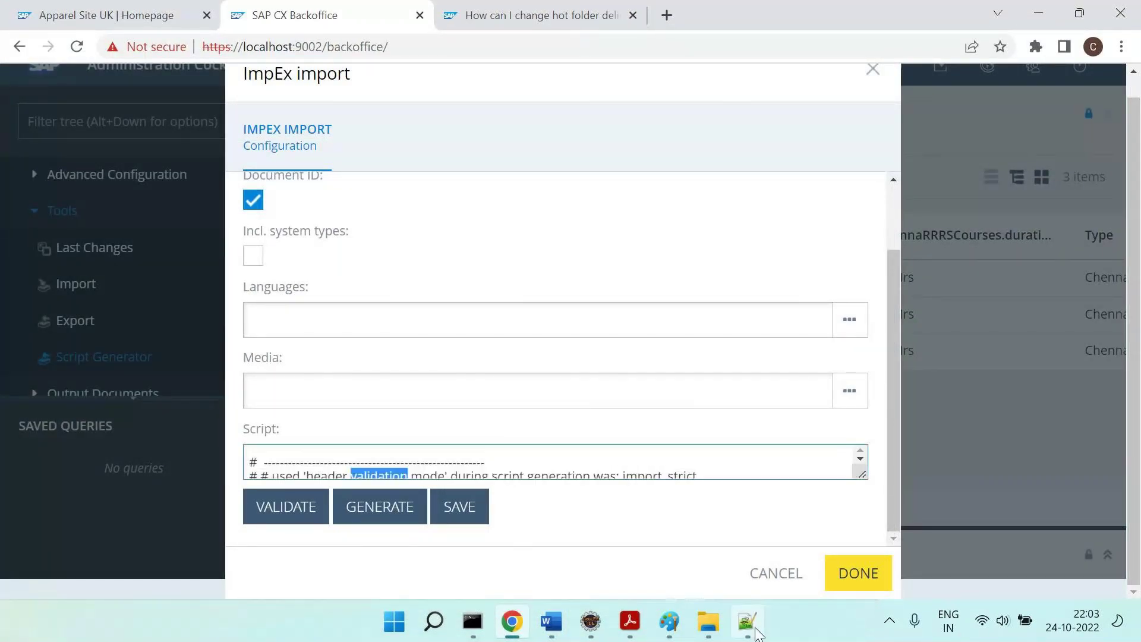
click(756, 629)
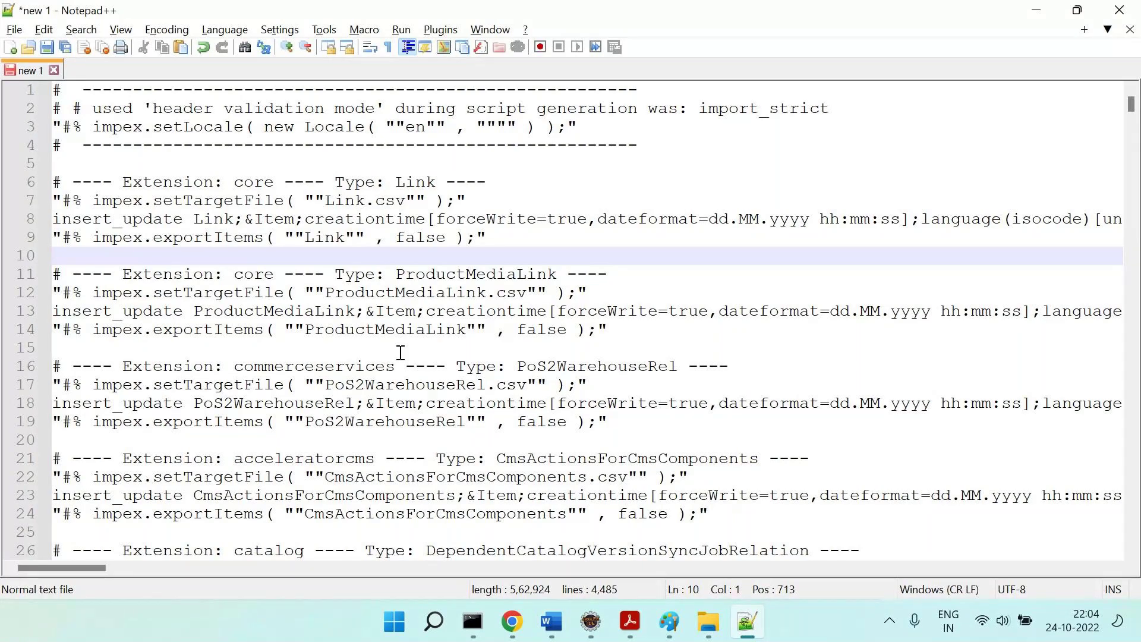
Search the script for '_update product;' to jump to the Product header.
click(582, 237)
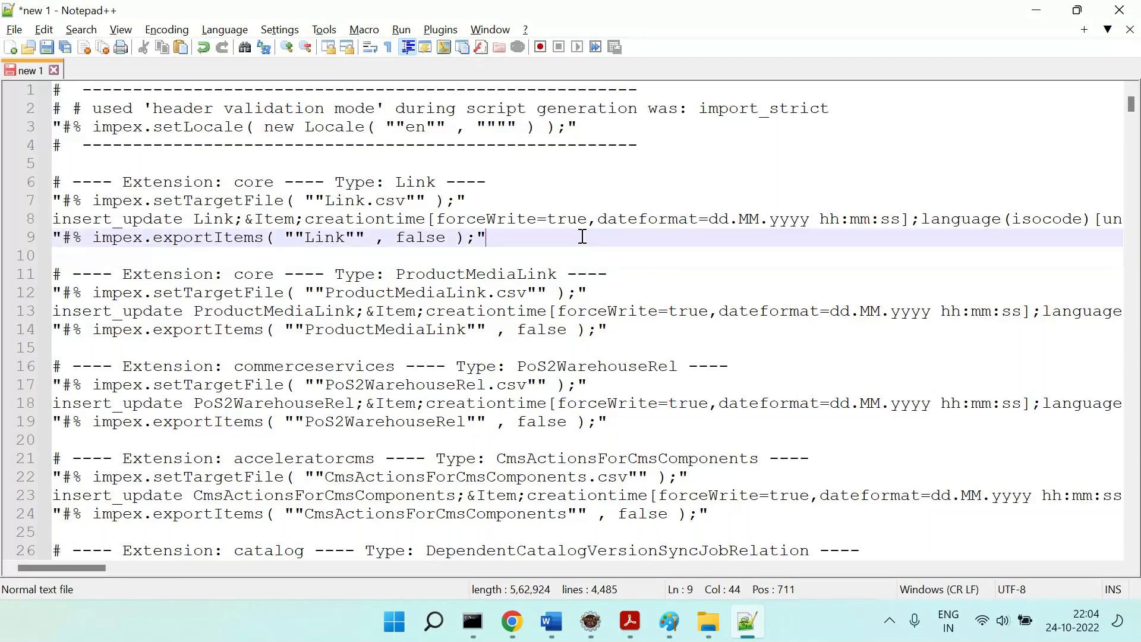
key(ctrl+f)
text(_update product;)
key(Return)
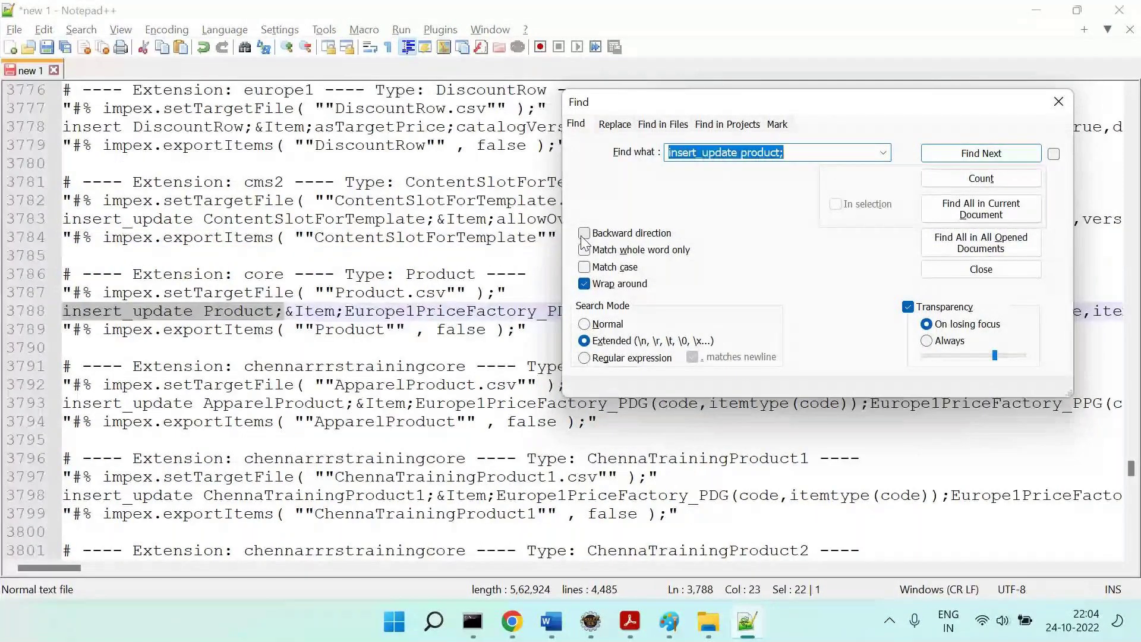
key(Escape)
Select the insert_update Product header on line 3788 and scroll across its full length.
triple_click(249, 316)
scroll(489, 351, right, 15)
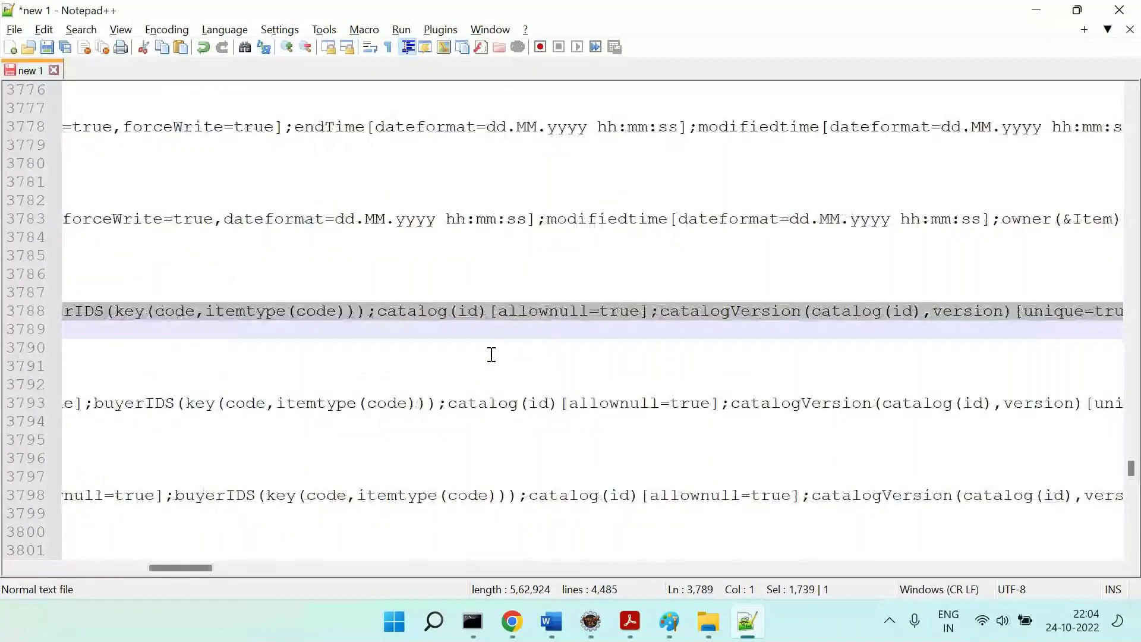
scroll(492, 354, right, 15)
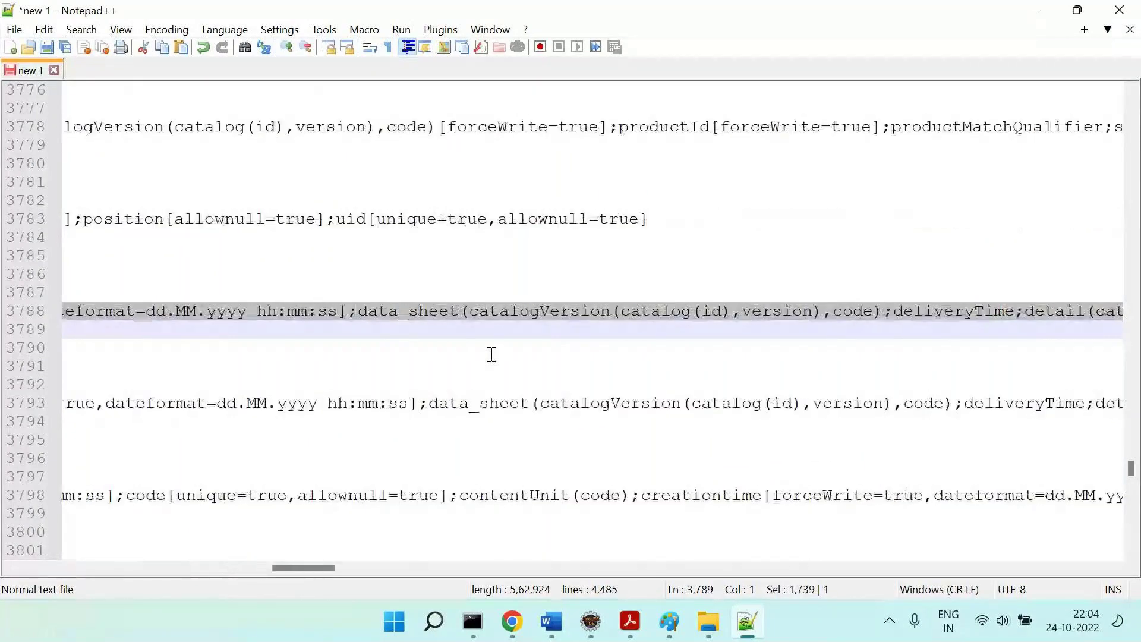
scroll(492, 354, right, 8)
scroll(492, 354, left, 8)
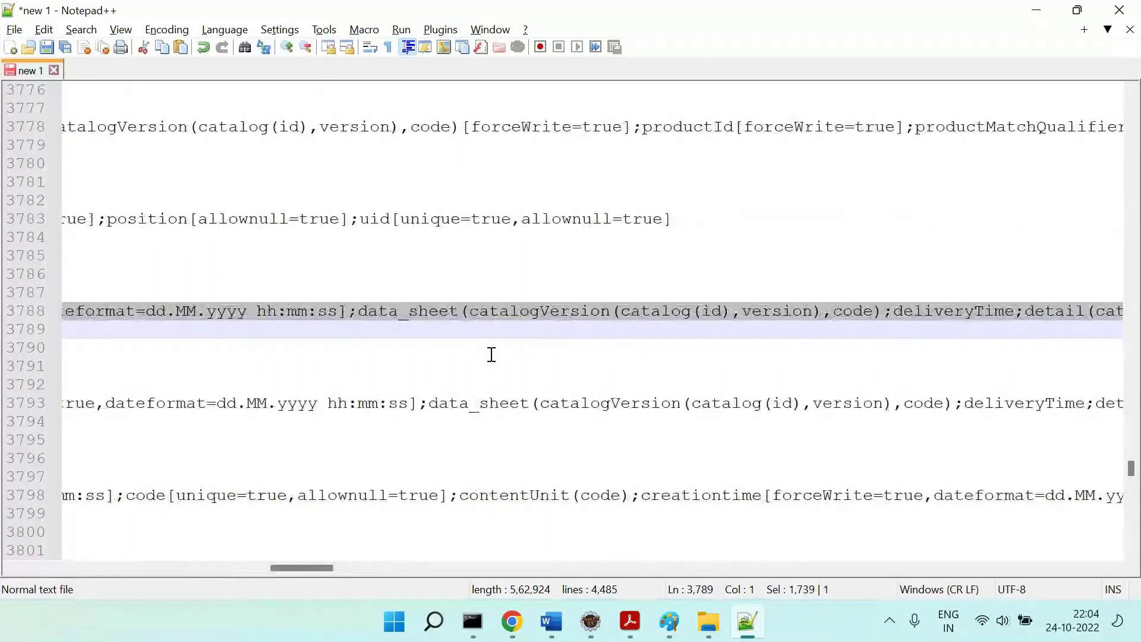
scroll(492, 355, left, 9)
scroll(492, 354, left, 16)
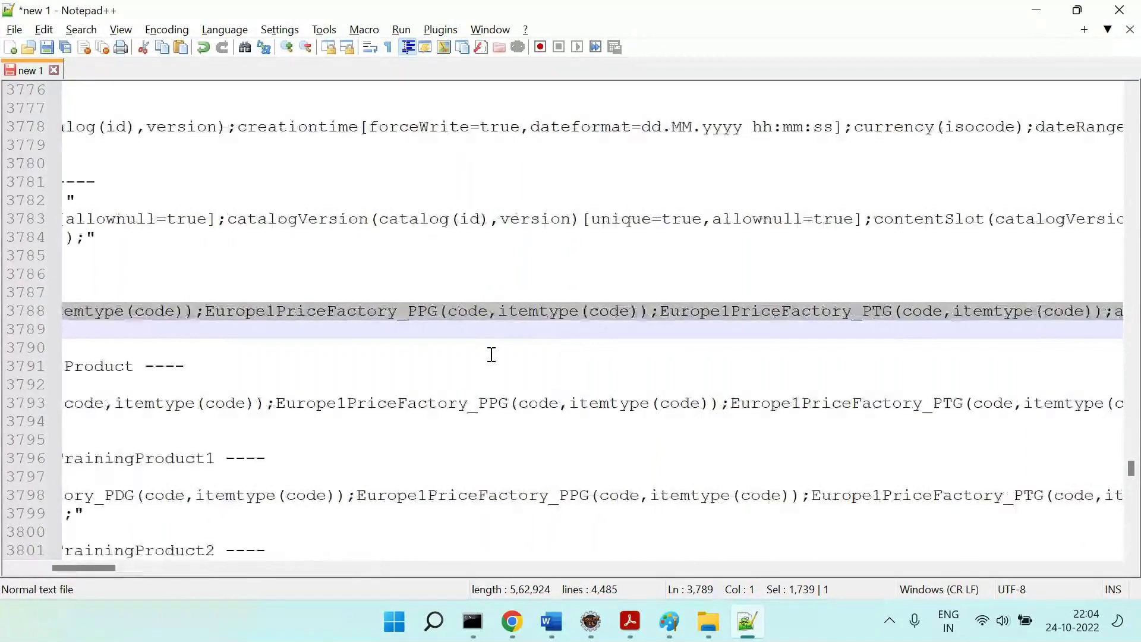
scroll(491, 355, left, 6)
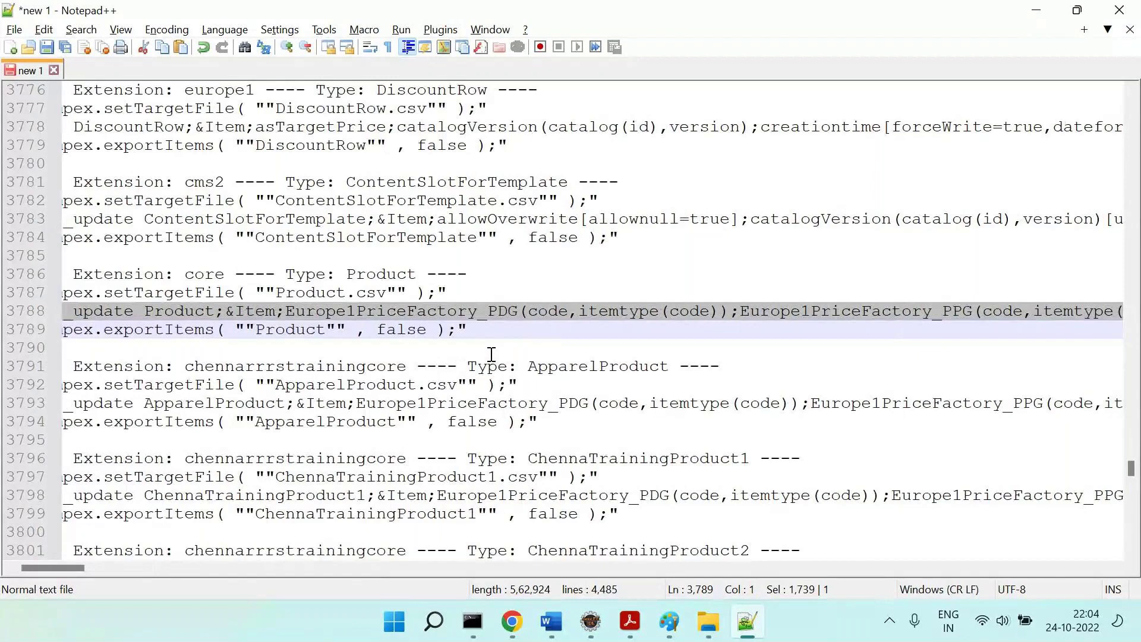
click(427, 236)
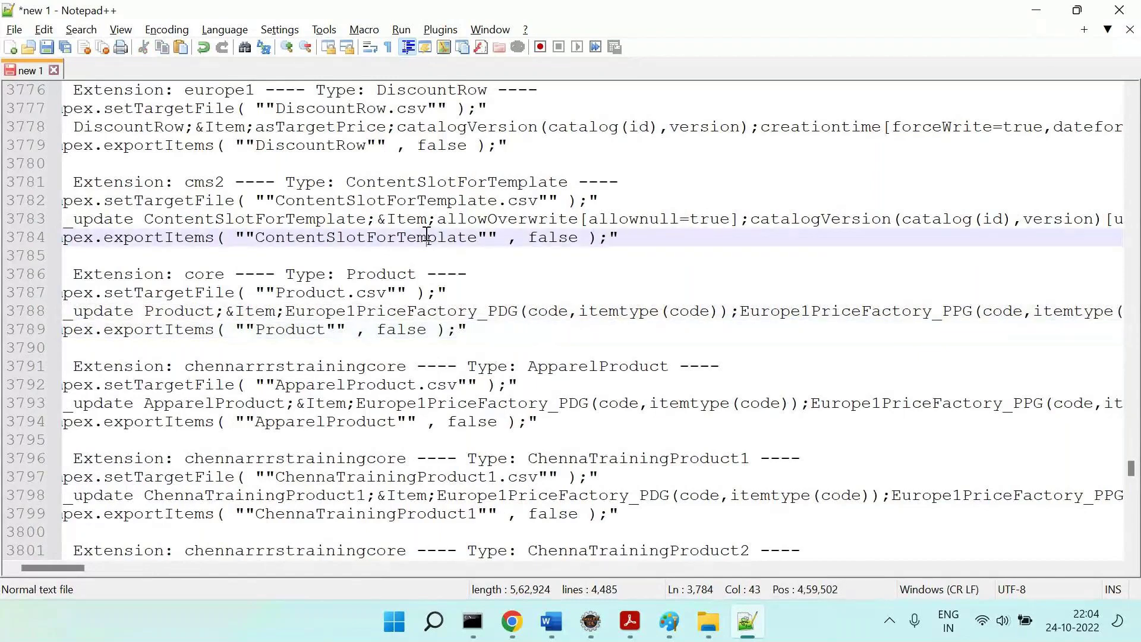
scroll(427, 236, left, 3)
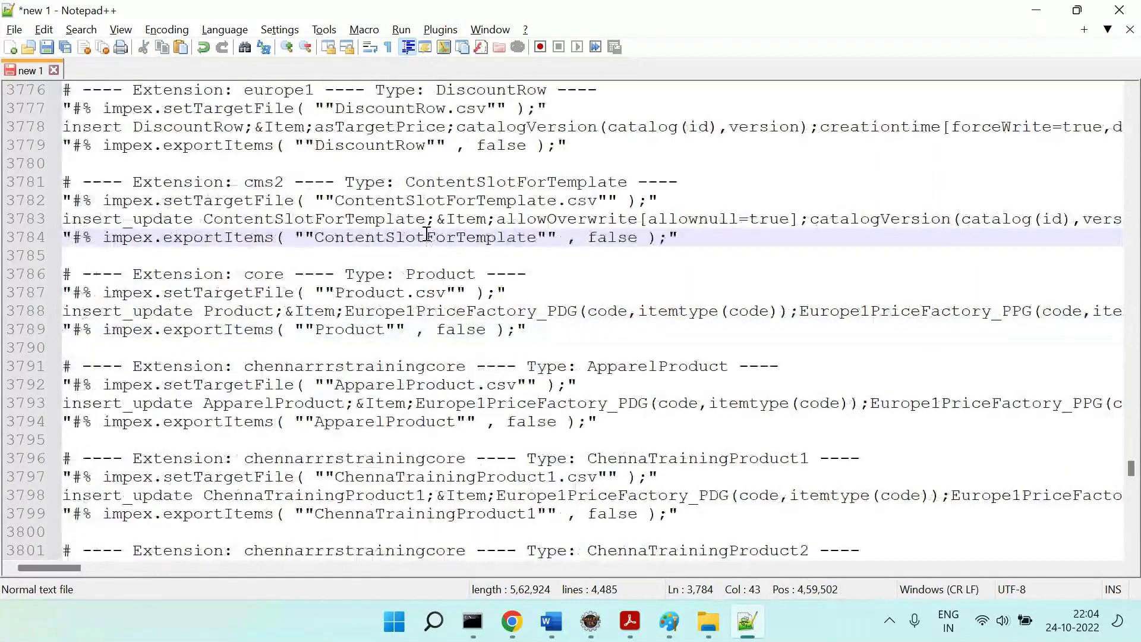
click(610, 257)
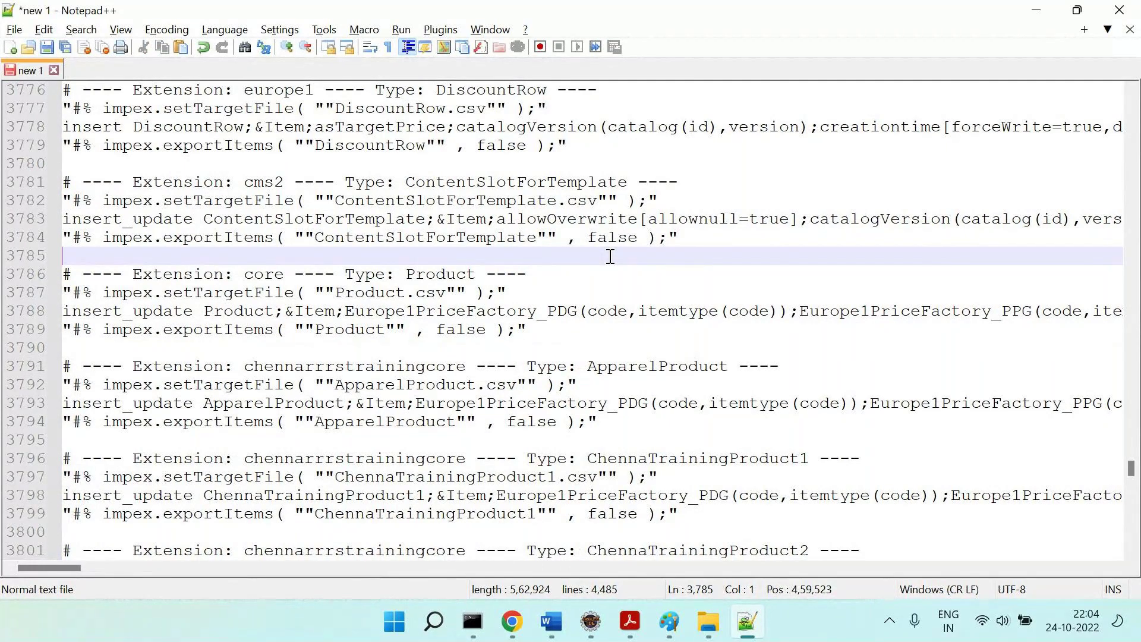
Search the script for 'insert_update category;' to jump to line 3183.
key(ctrl+f)
text(insert_upat)
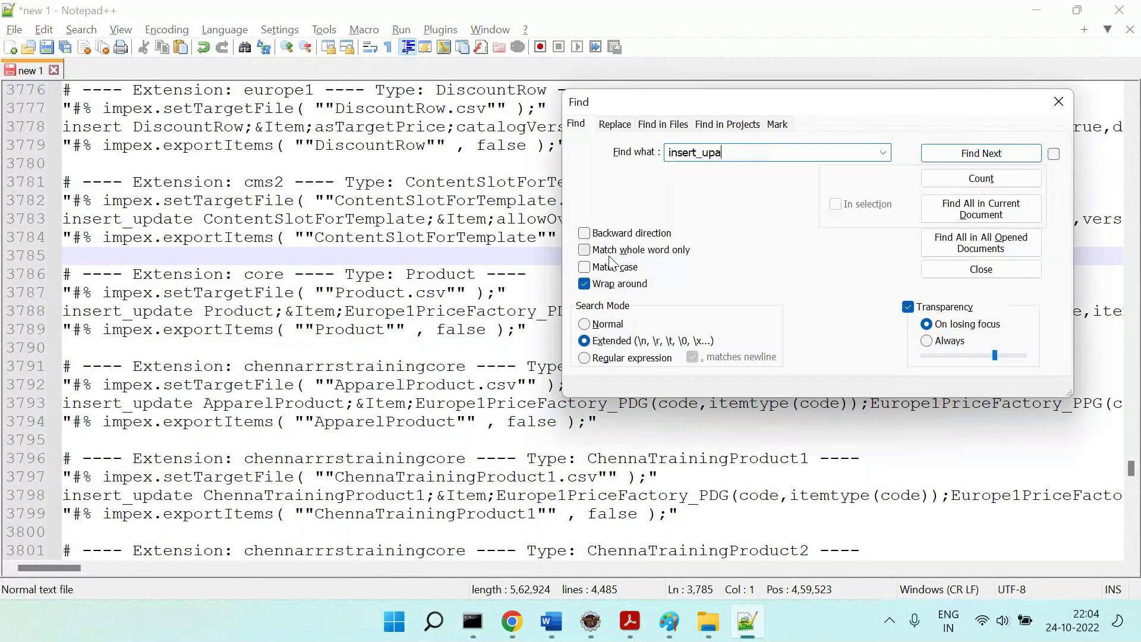
key(BackSpace)
key(BackSpace)
text(date category;)
key(Return)
key(Escape)
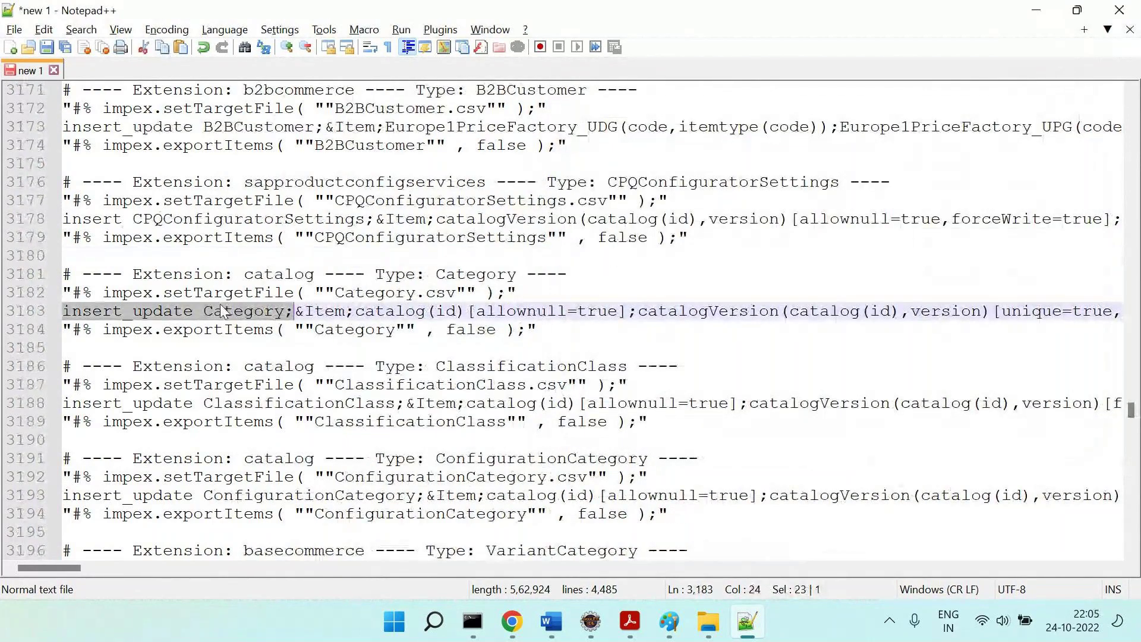
Select Category, catalogVersion and catalog on line 3183, then the whole Category header line.
double_click(220, 307)
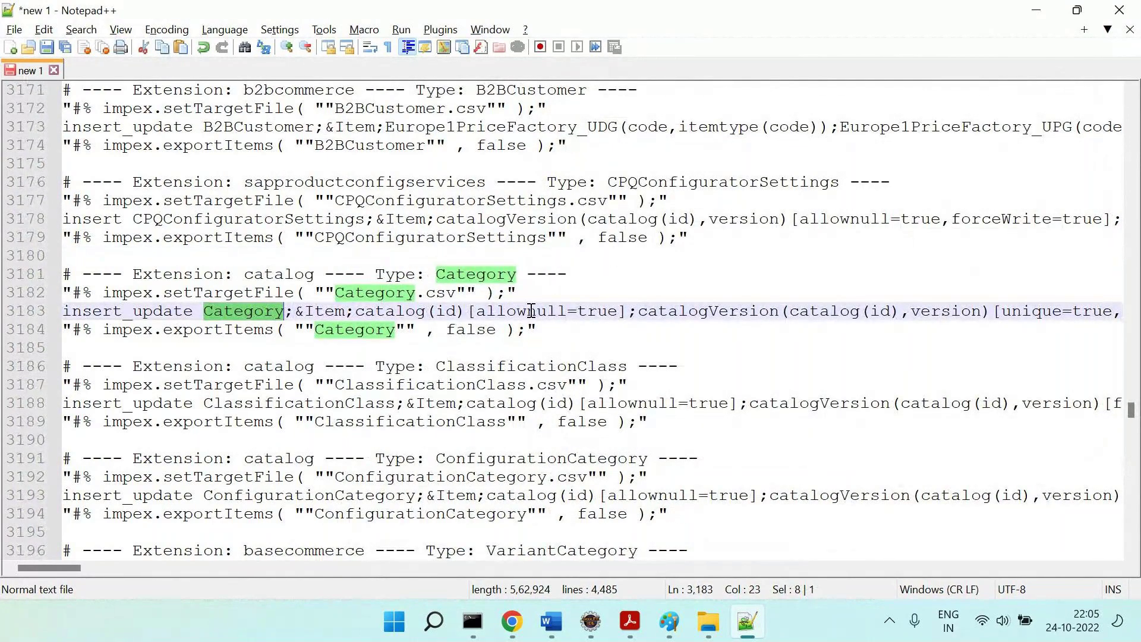
scroll(531, 311, right, 2)
double_click(599, 311)
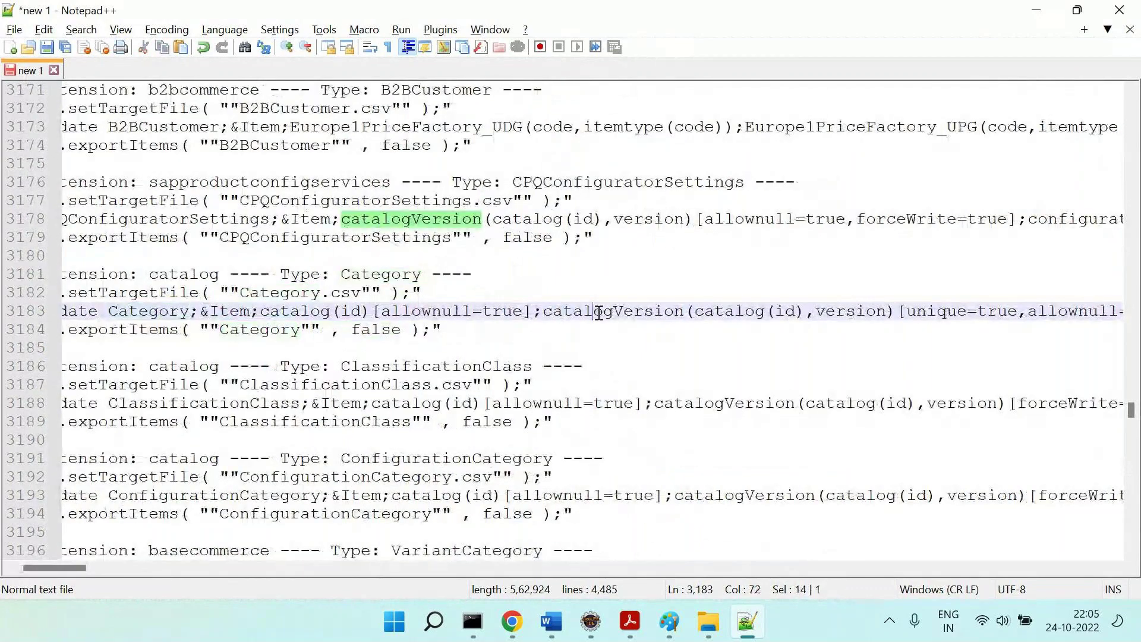
double_click(296, 311)
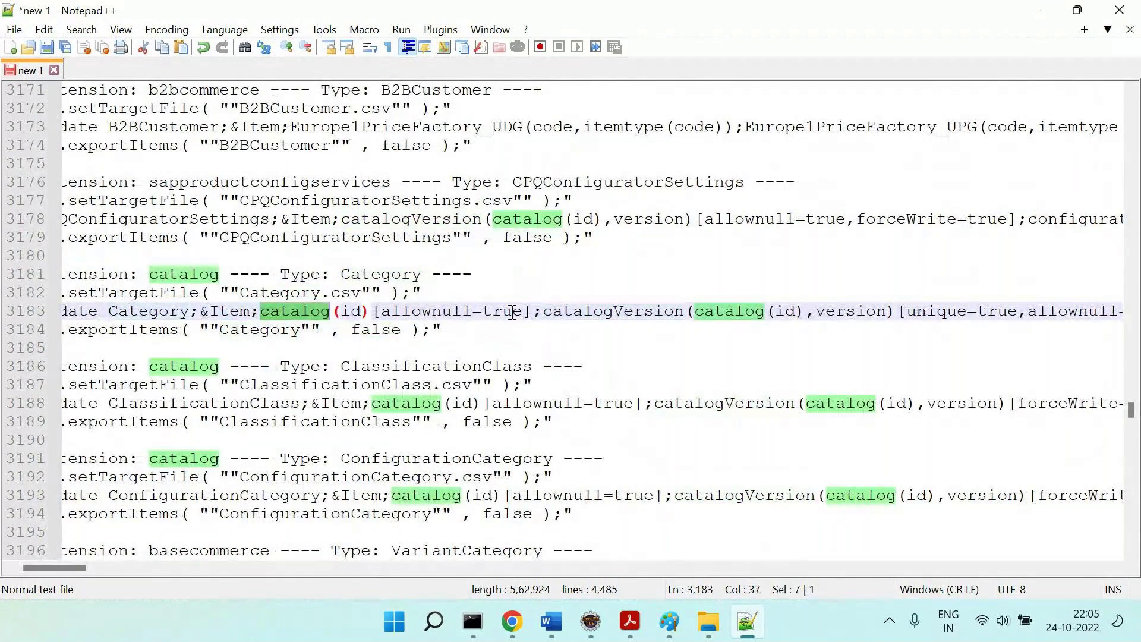
scroll(512, 312, right, 10)
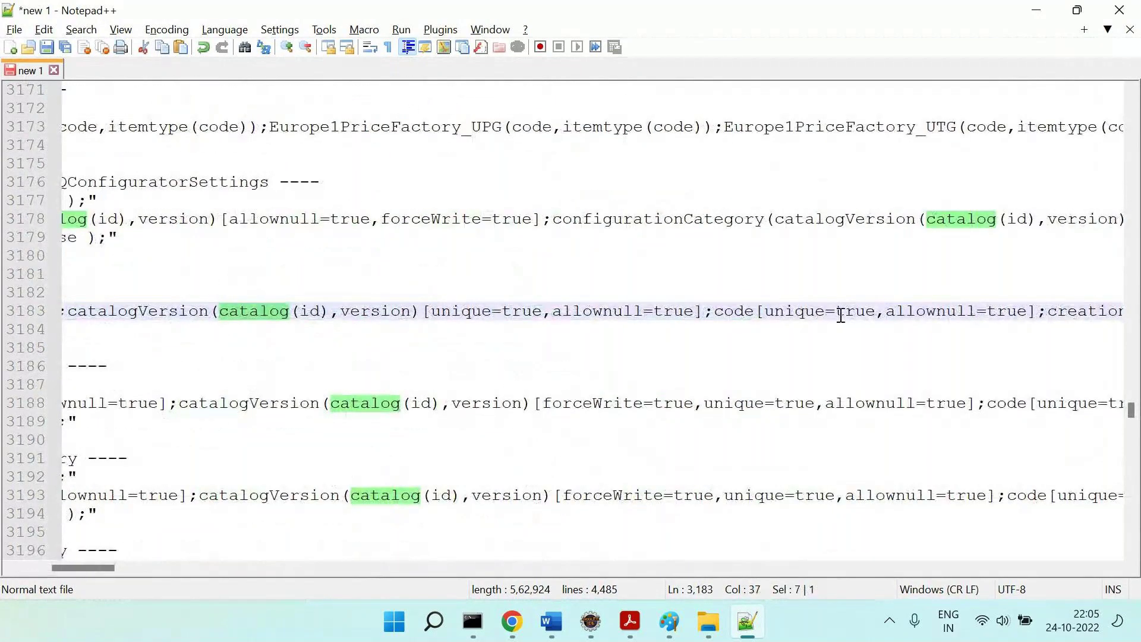
scroll(706, 344, right, 14)
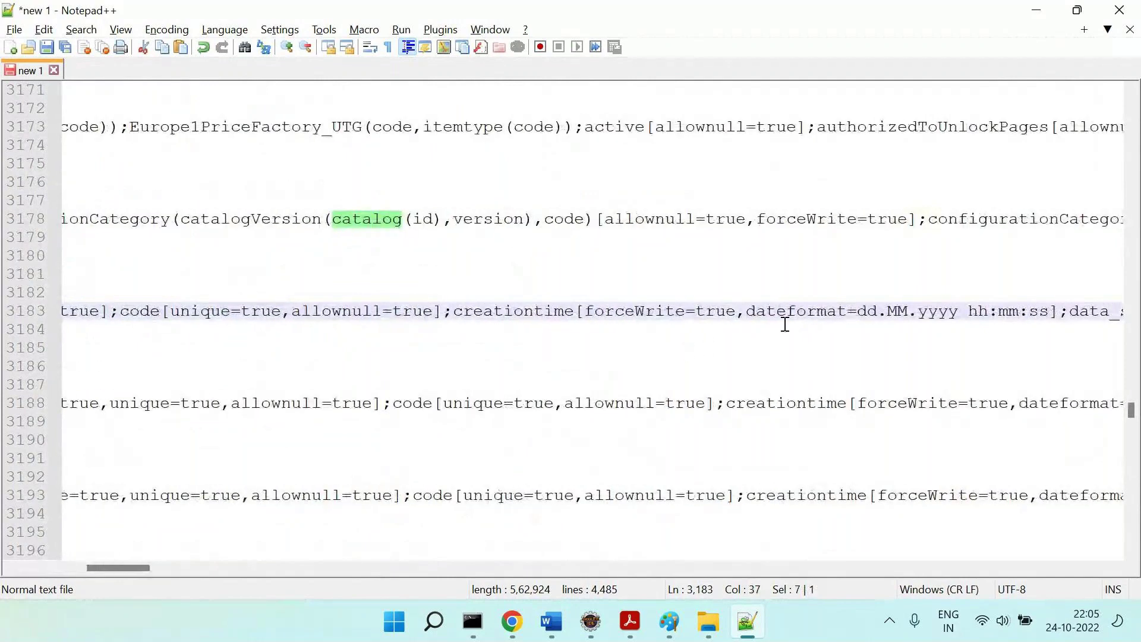
triple_click(843, 312)
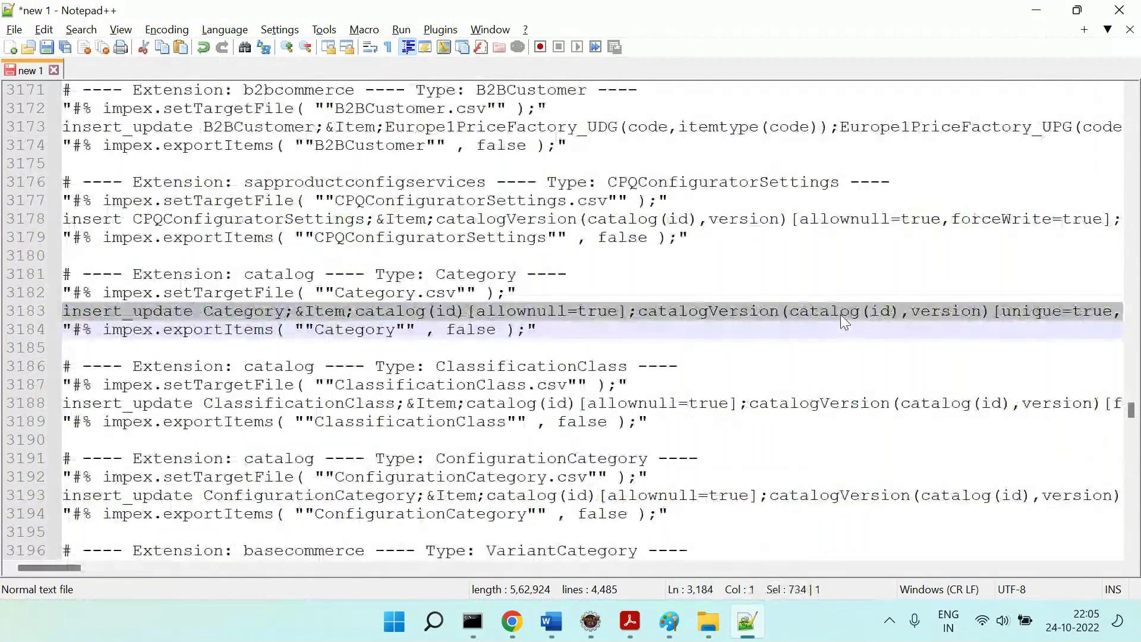
In the Word notes, select the Q3 ImpEx-header question and the Q1 question.
click(561, 605)
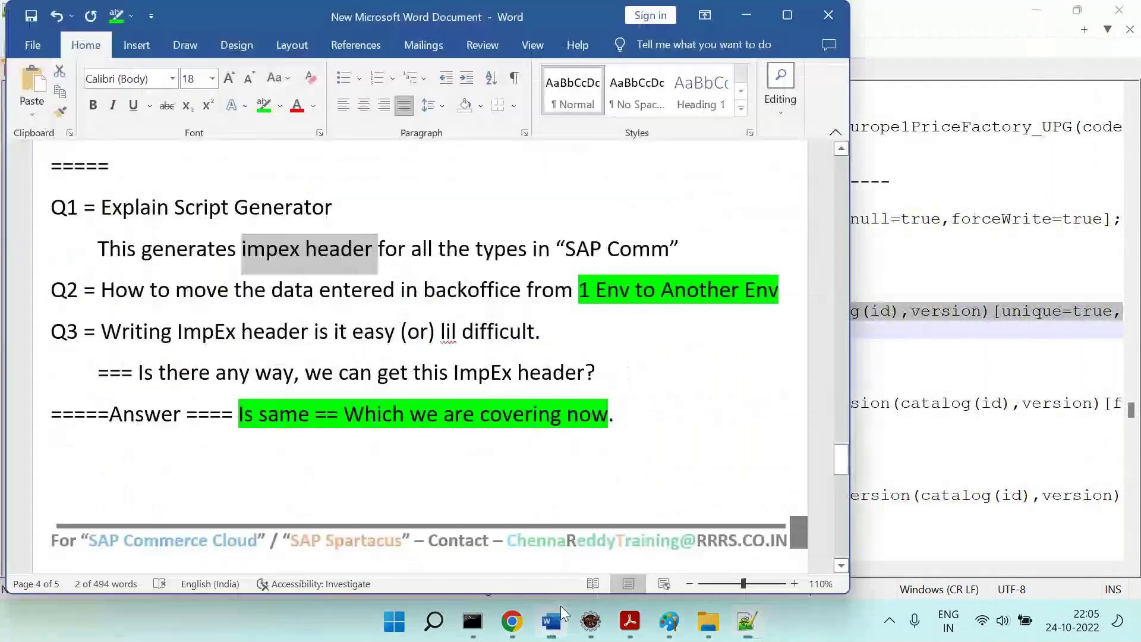
drag(170, 337, 518, 372)
drag(150, 227, 209, 249)
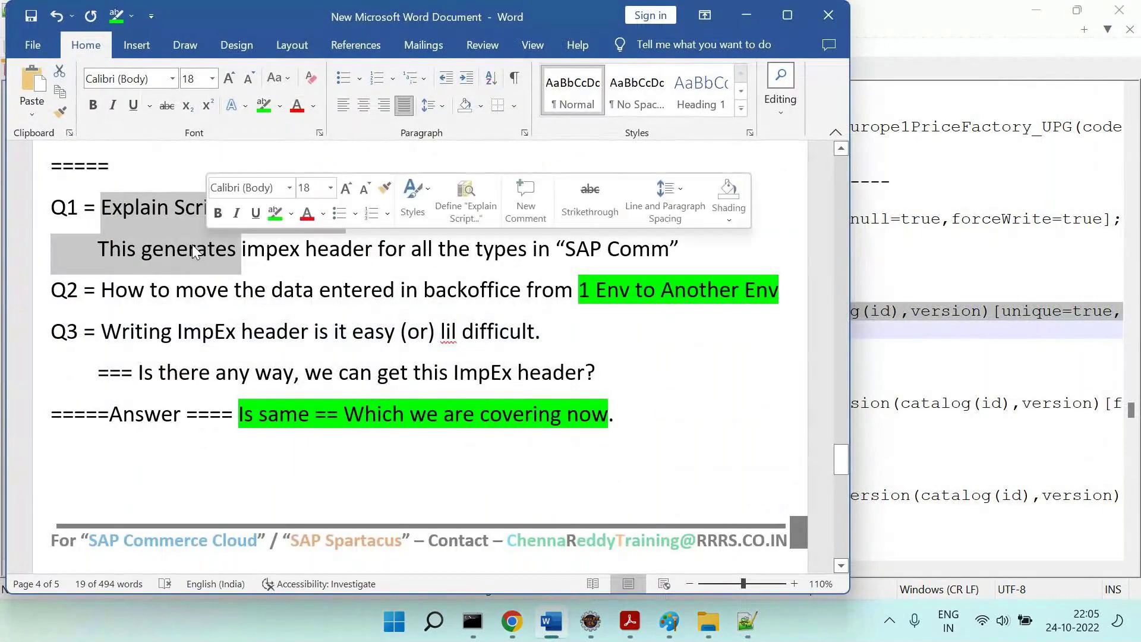
Highlight the 'Q1 =' and 'Q3 =' labels green, then select the backoffice data phrase.
drag(100, 211, 37, 205)
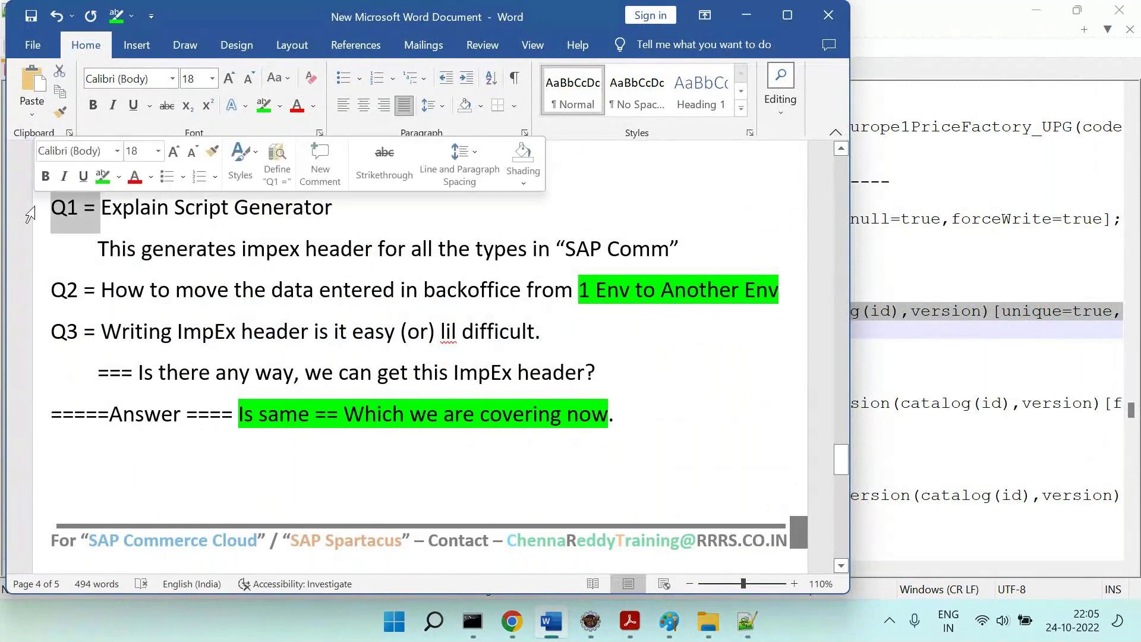
click(269, 114)
drag(99, 336, 32, 337)
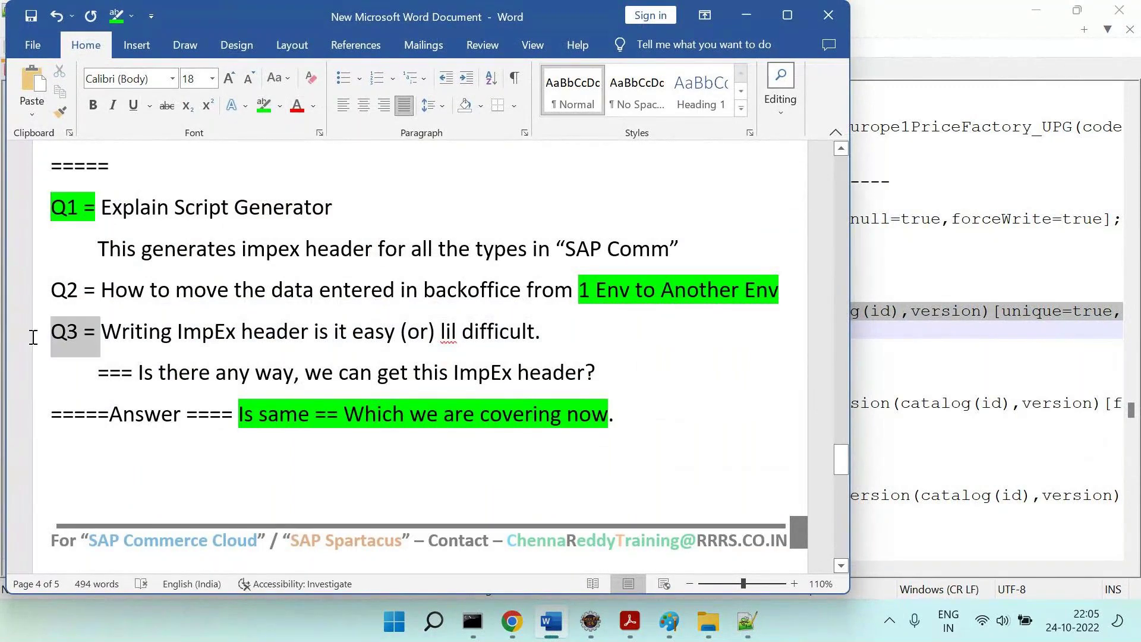
click(263, 105)
click(462, 327)
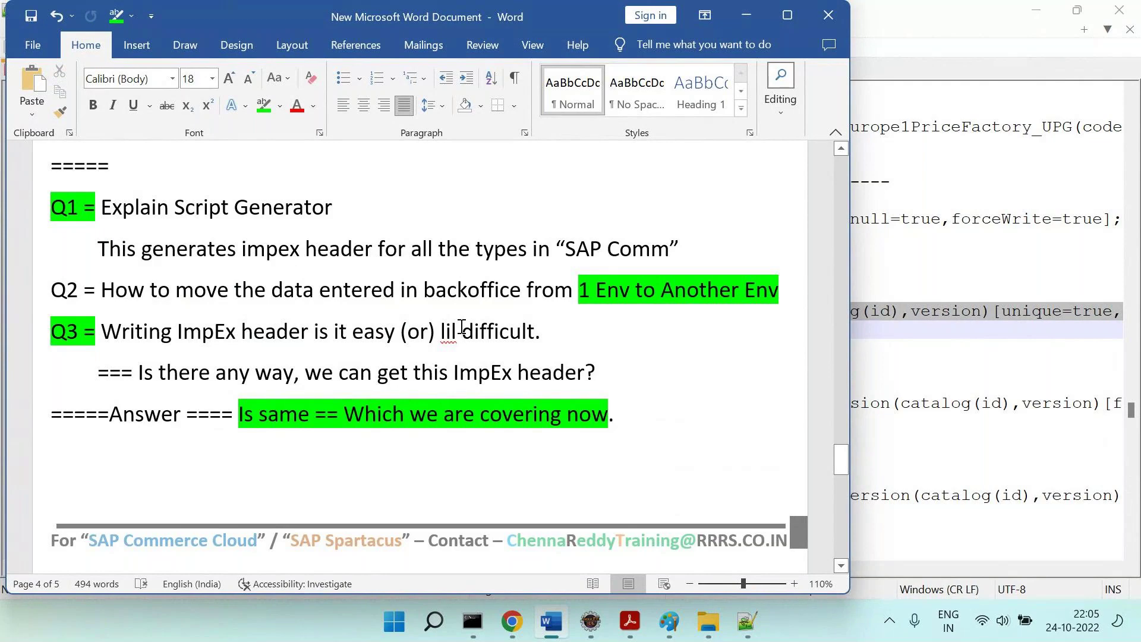
drag(177, 289, 506, 283)
Bring the generated ImpEx file to the front and place the caret near its top.
click(948, 366)
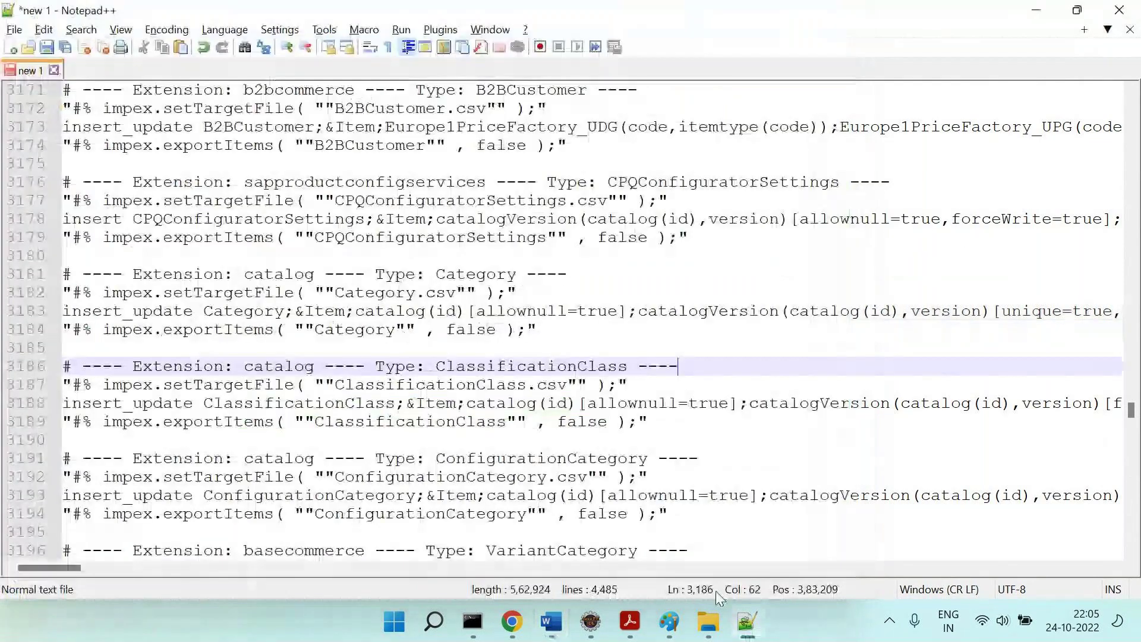
mouse_move(670, 621)
click(950, 559)
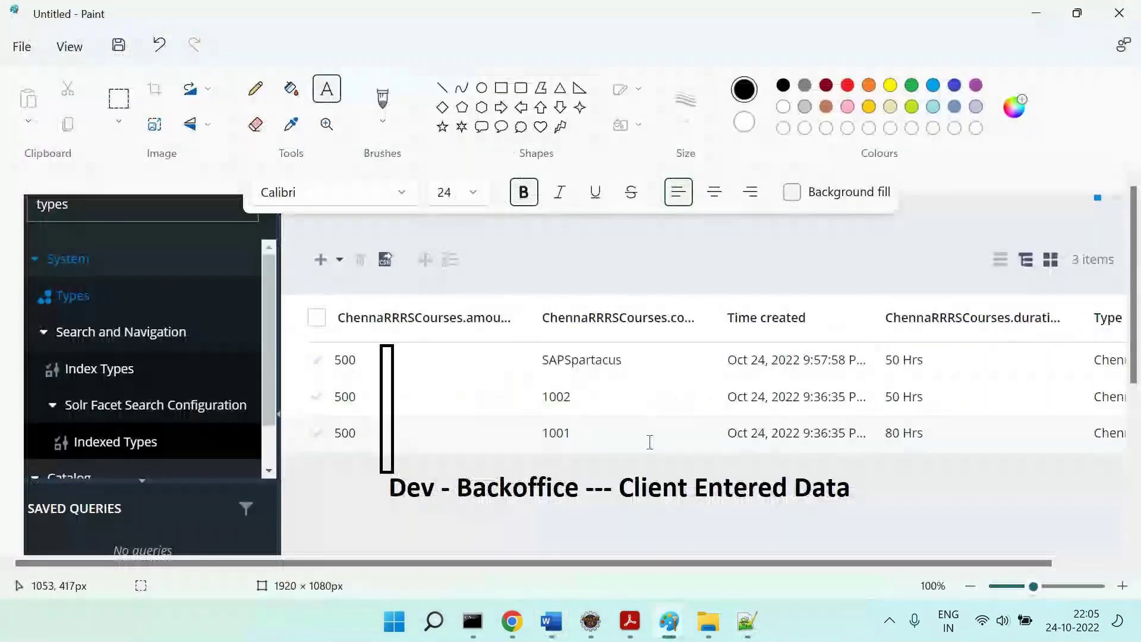
click(748, 622)
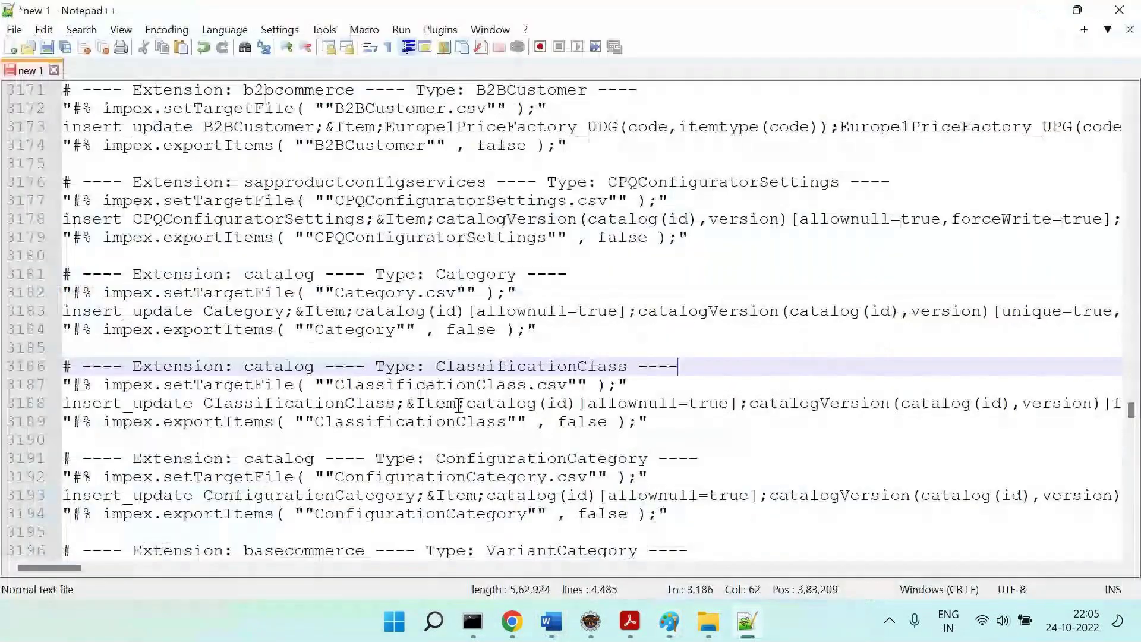
drag(1134, 421, 1134, 104)
click(936, 148)
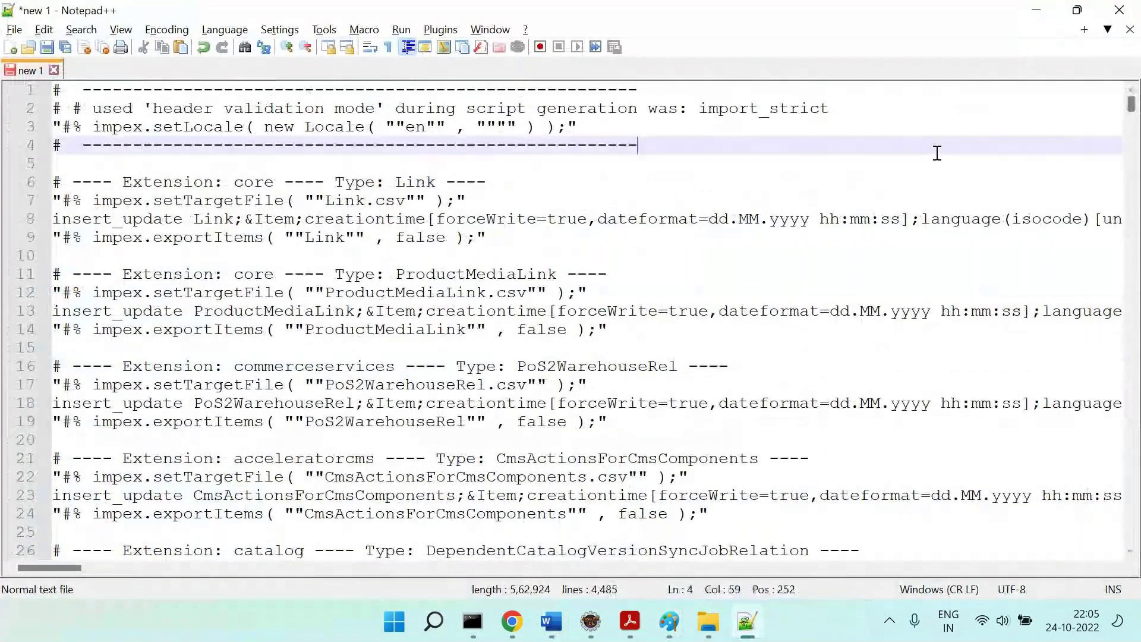
Search the ImpEx file for 'insert_update courses;', correcting the mistyped term.
key(ctrl+f)
text(insert_ipa)
key(BackSpace)
key(BackSpace)
key(BackSpace)
text(pd)
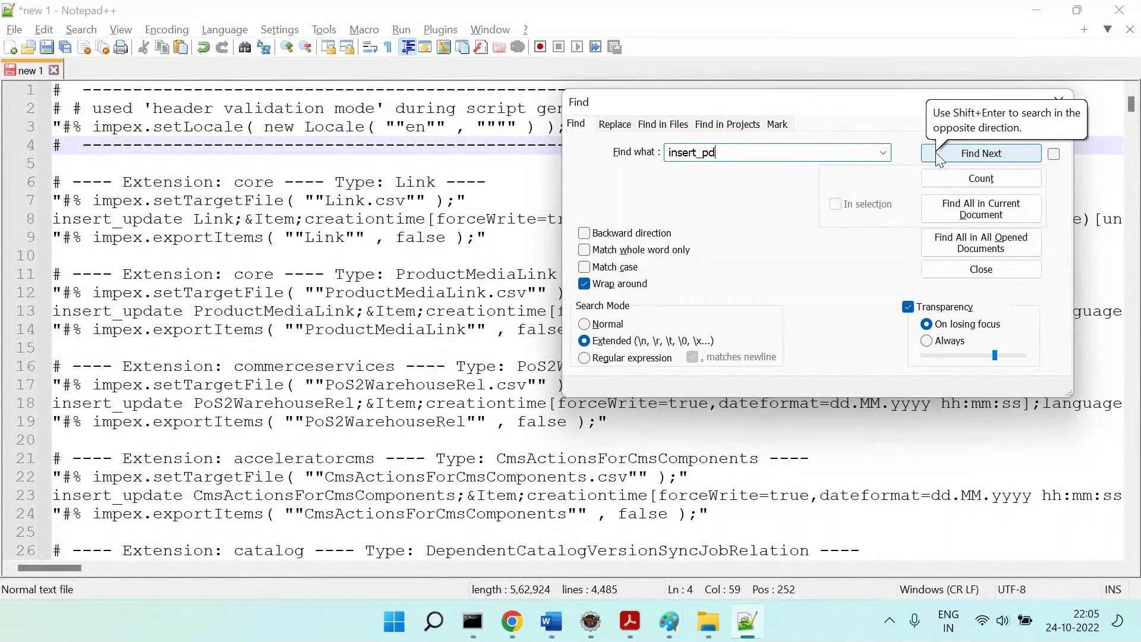
key(BackSpace)
key(BackSpace)
text(update couses;)
key(Return)
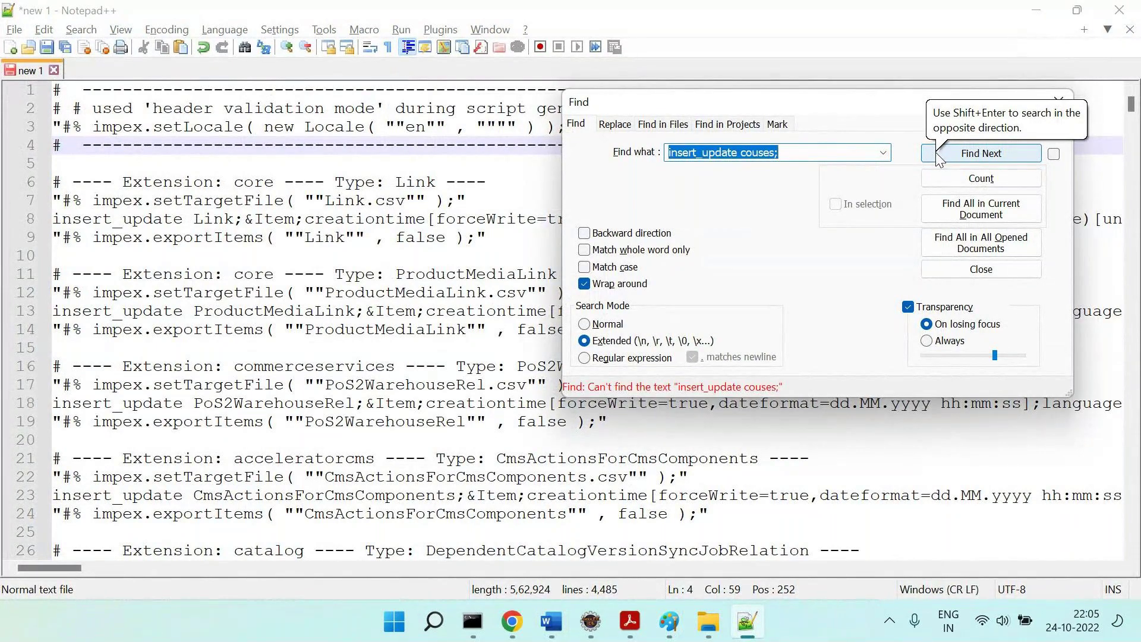
key(End)
key(BackSpace)
key(BackSpace)
key(BackSpace)
key(BackSpace)
key(BackSpace)
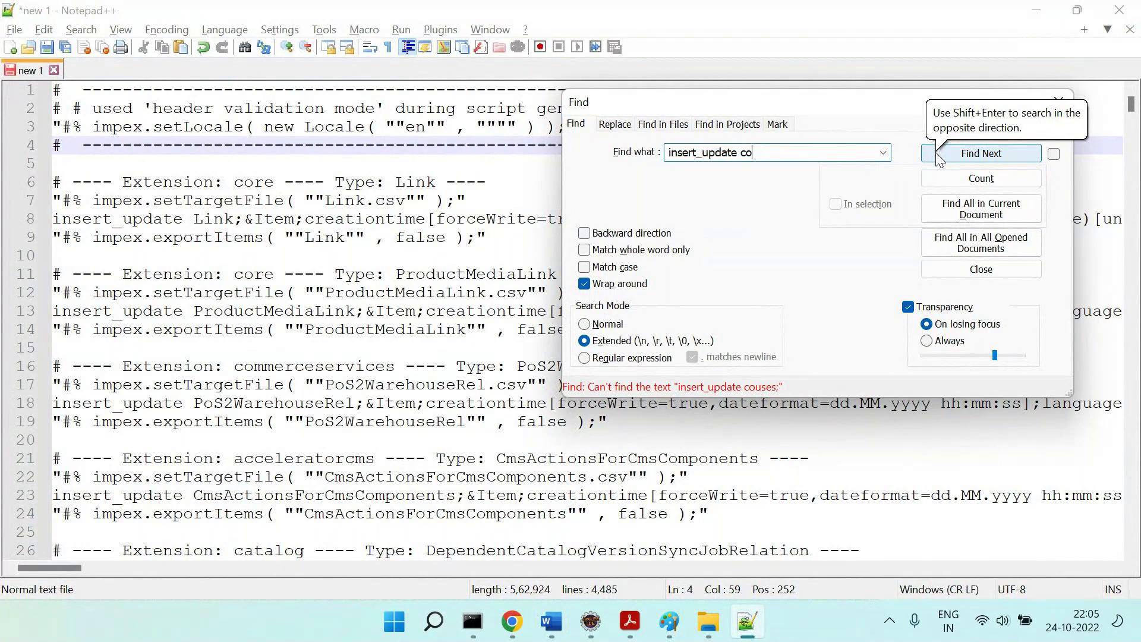
Copy the four-line Courses block into a new Notepad++ tab, new 2.
text(urses)
click(938, 154)
key(Escape)
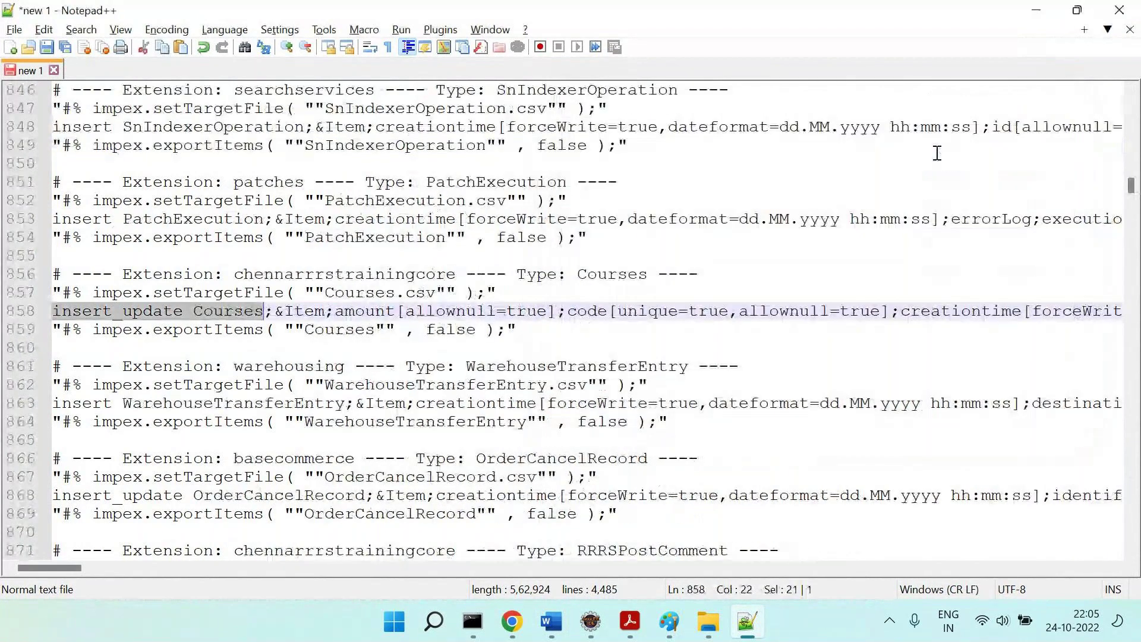
drag(518, 330, 53, 274)
key(ctrl+c)
key(ctrl+n)
key(ctrl+v)
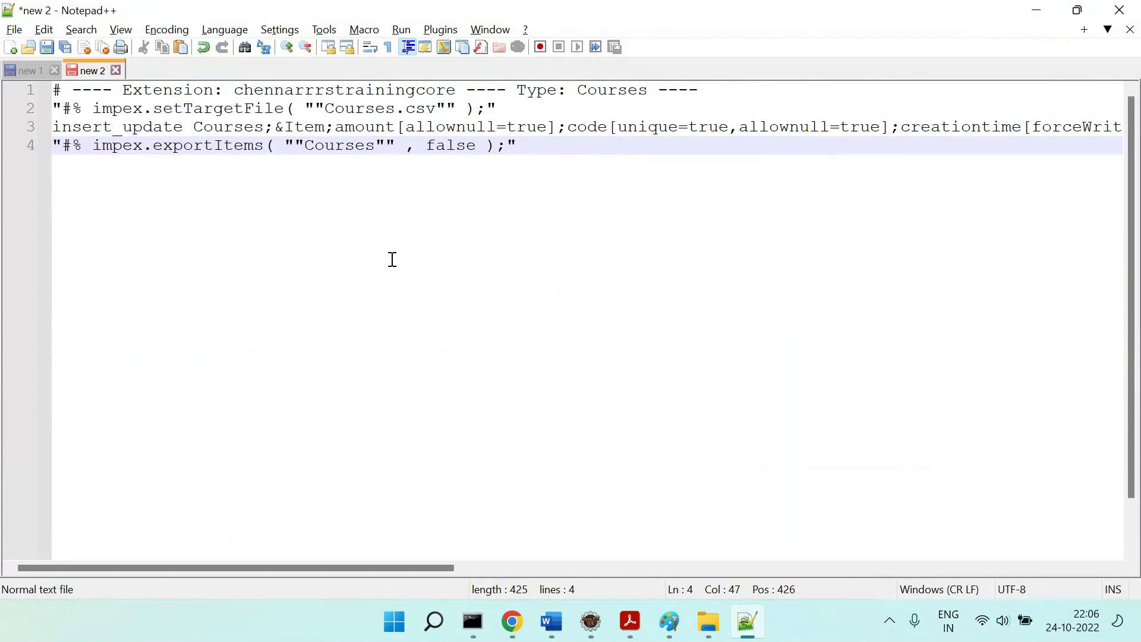
Select the header words Courses, Item, amount and code to explain them.
click(86, 127)
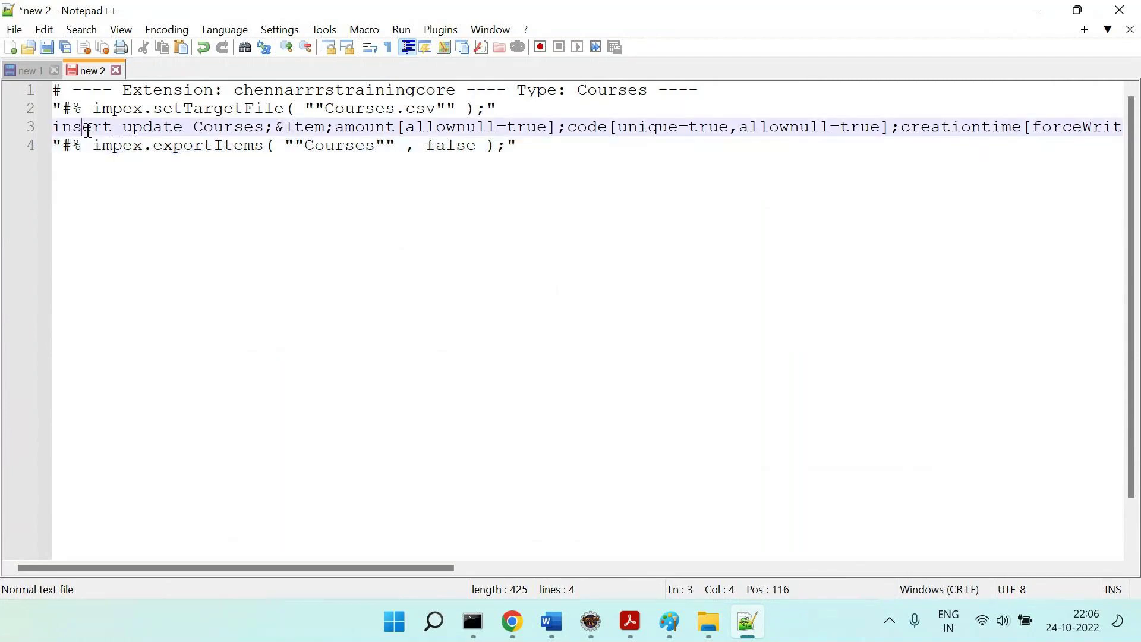
double_click(219, 127)
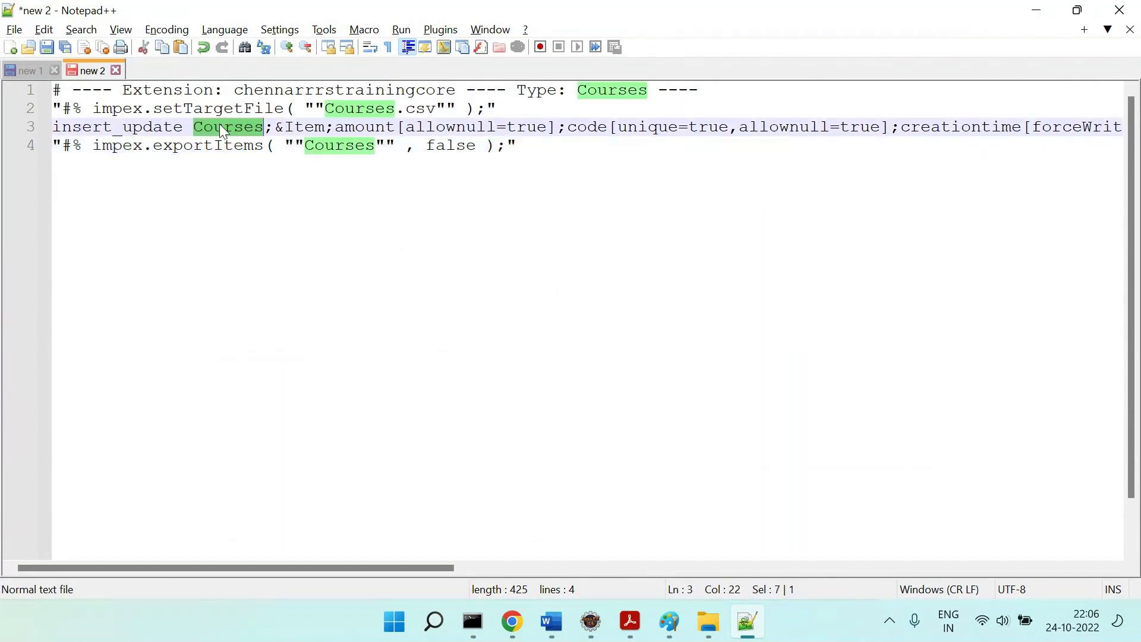
double_click(302, 126)
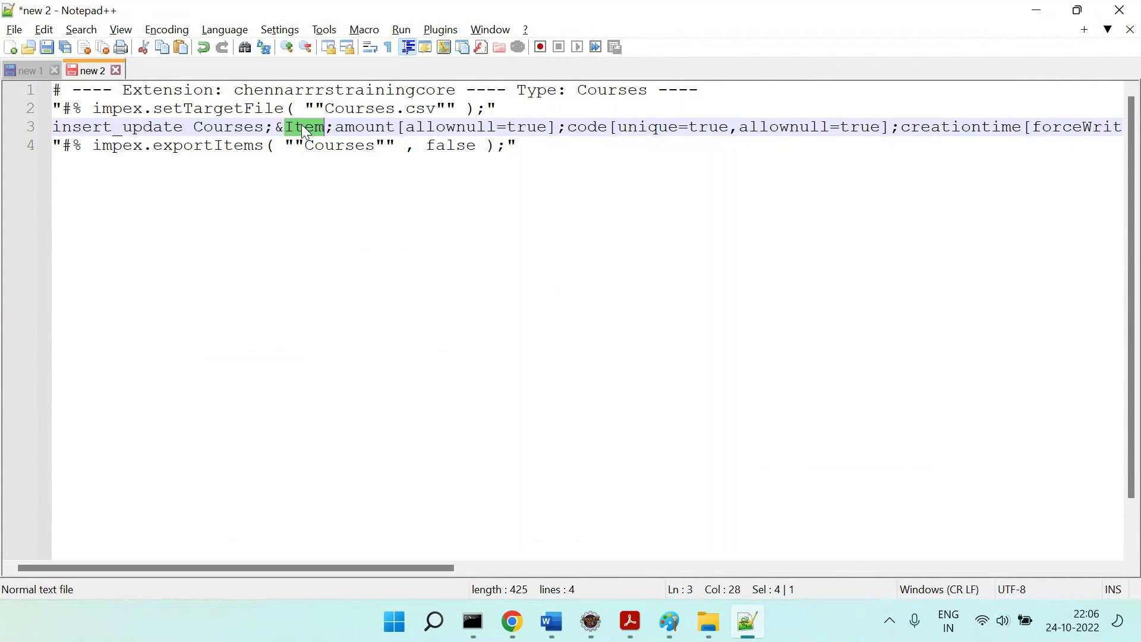
double_click(364, 128)
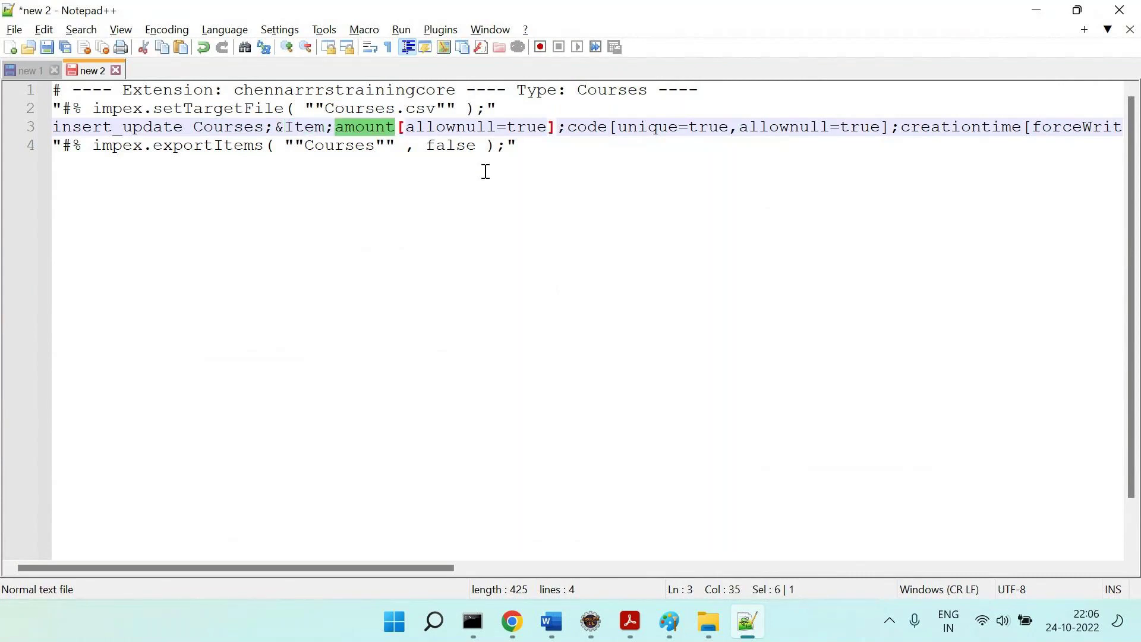
scroll(483, 170, right, 3)
double_click(336, 127)
Select the creationtime attribute, then bring up the backoffice sketch in Paint.
scroll(585, 191, right, 2)
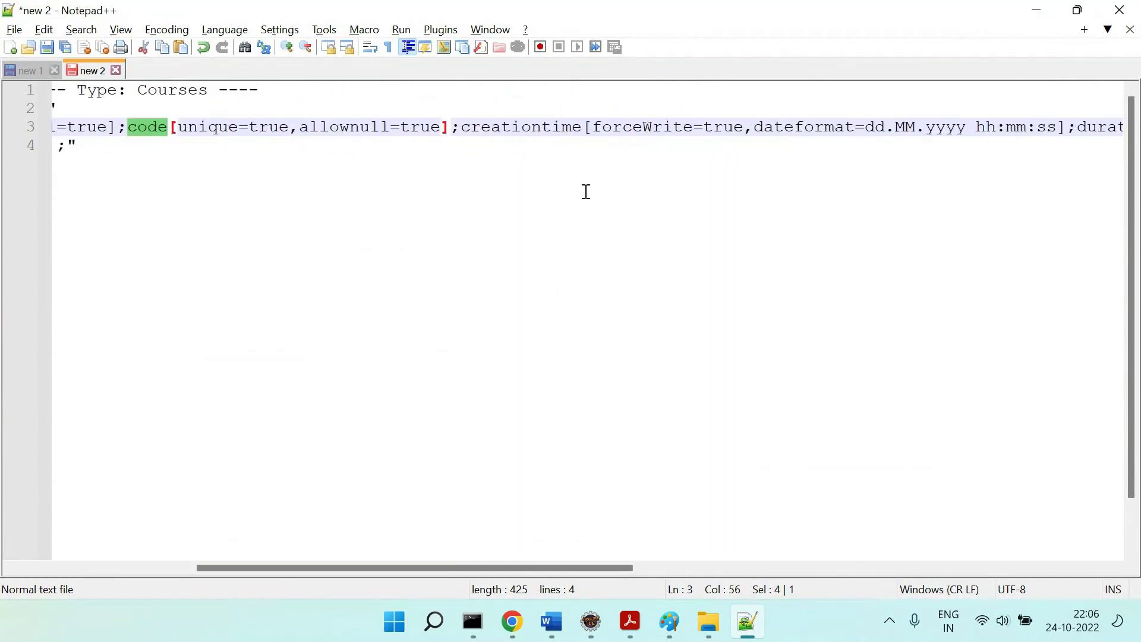
double_click(535, 128)
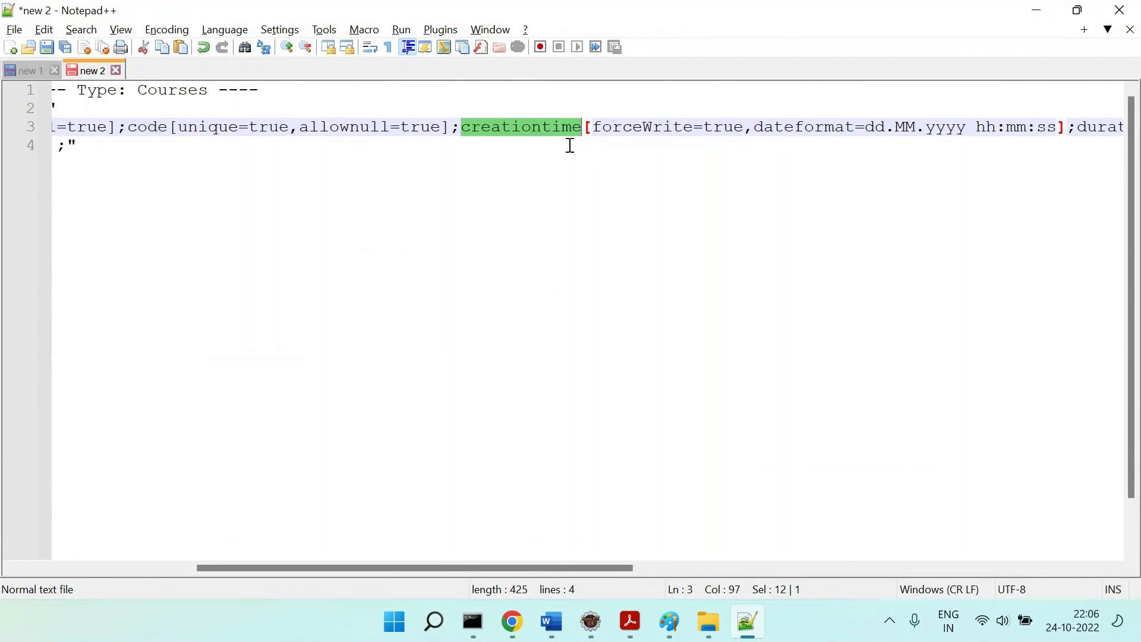
mouse_move(665, 610)
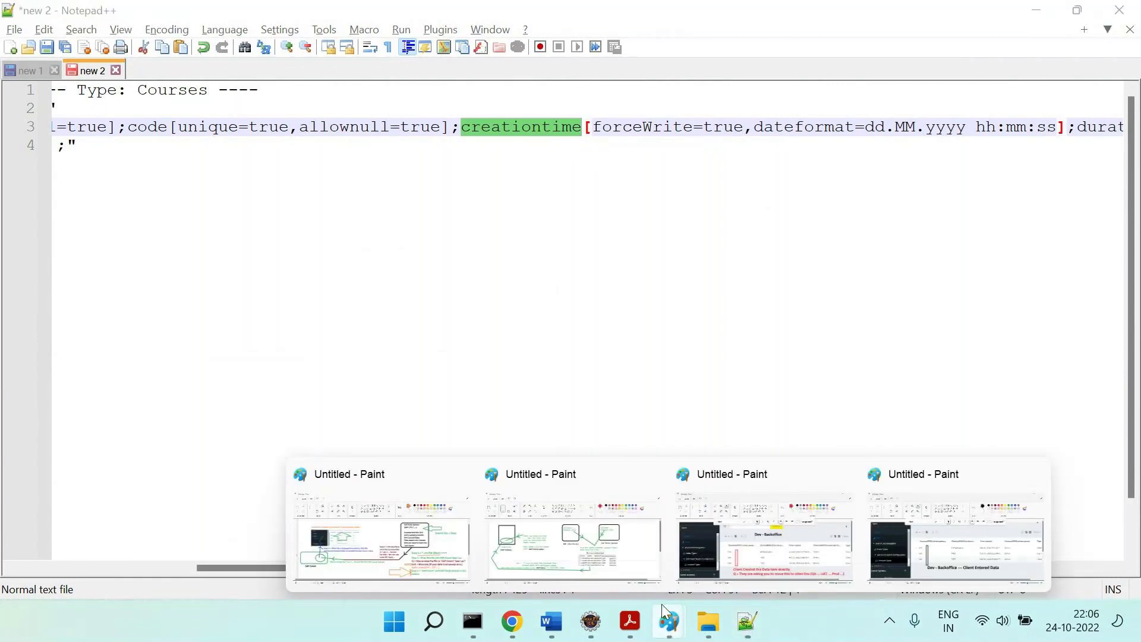
click(937, 556)
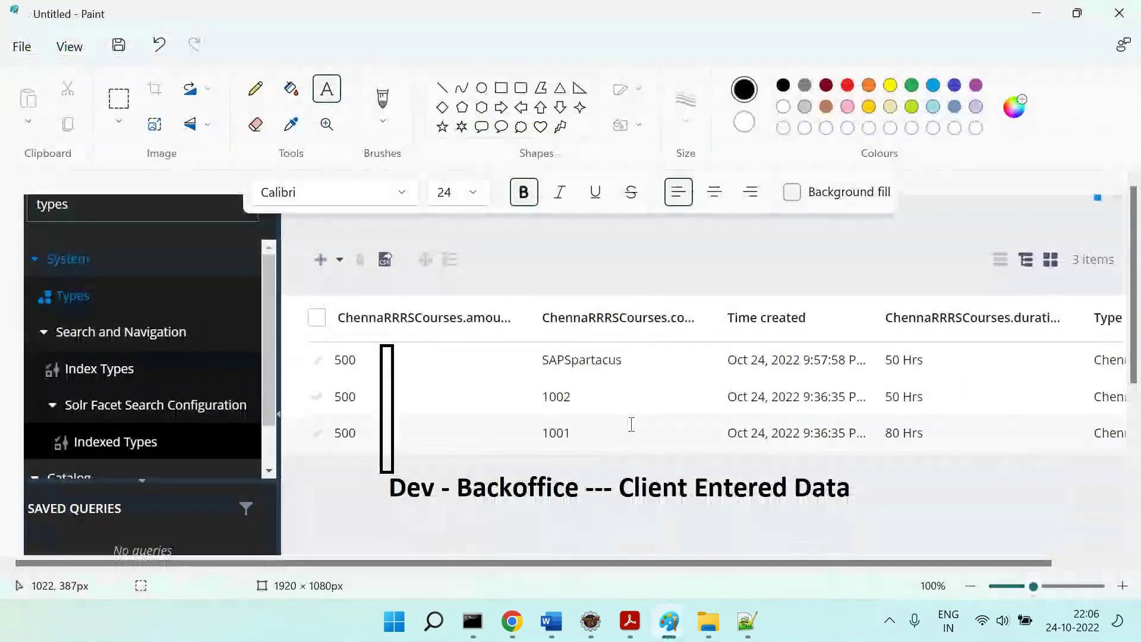
key(alt+Tab)
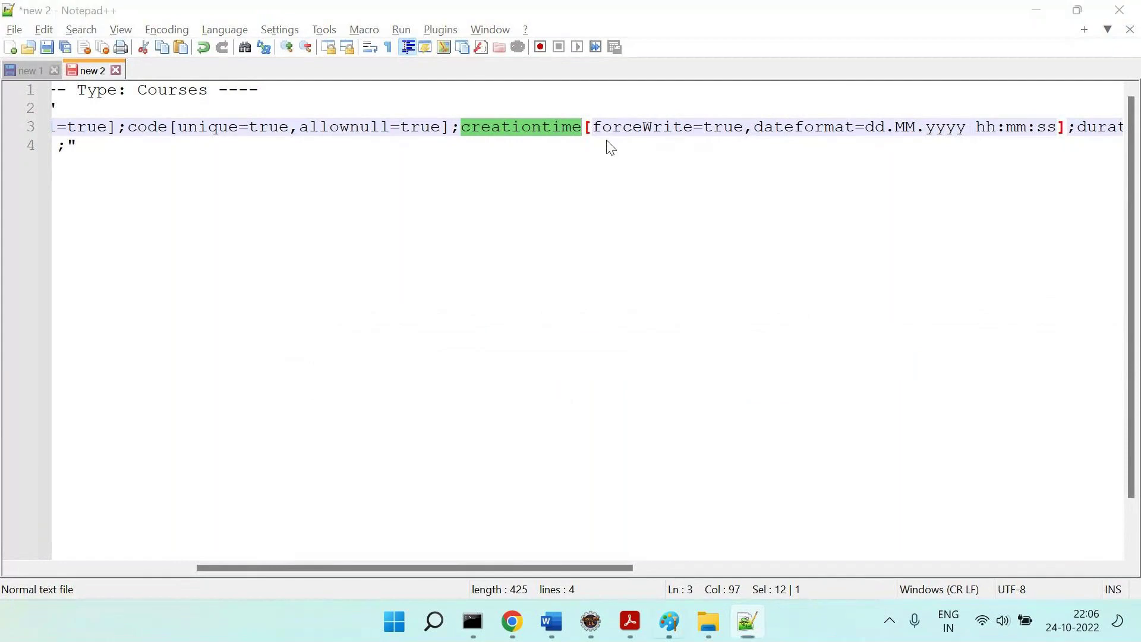
key(alt+Tab)
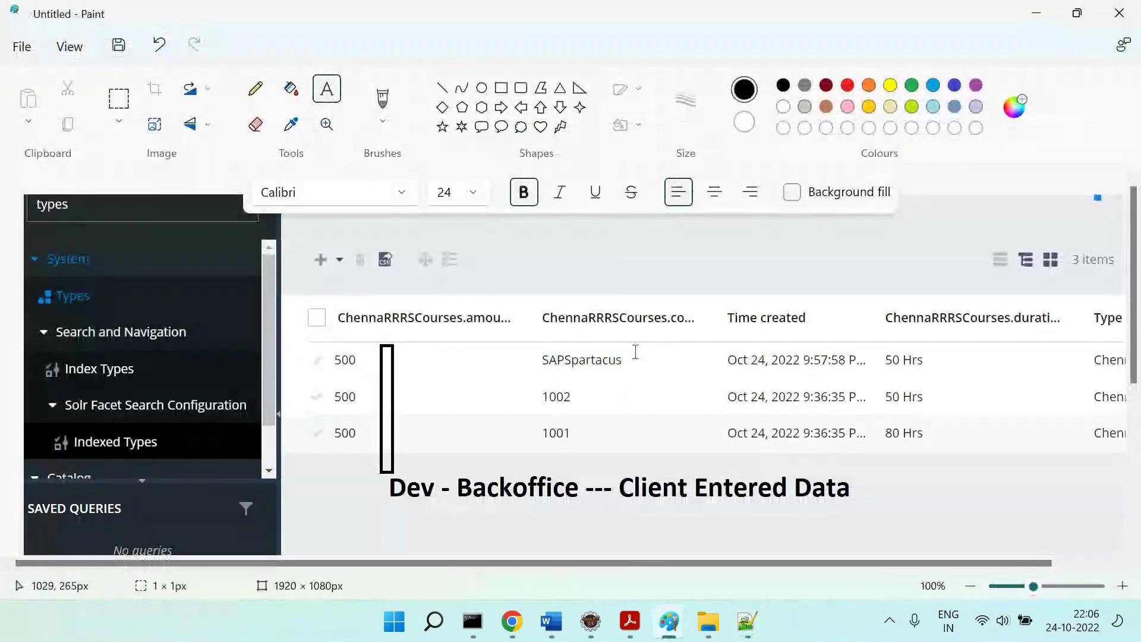
Add a size-20 'Feb 10' label beside the SAPSpartacus row in Paint.
drag(633, 351, 680, 376)
text(Feb 10)
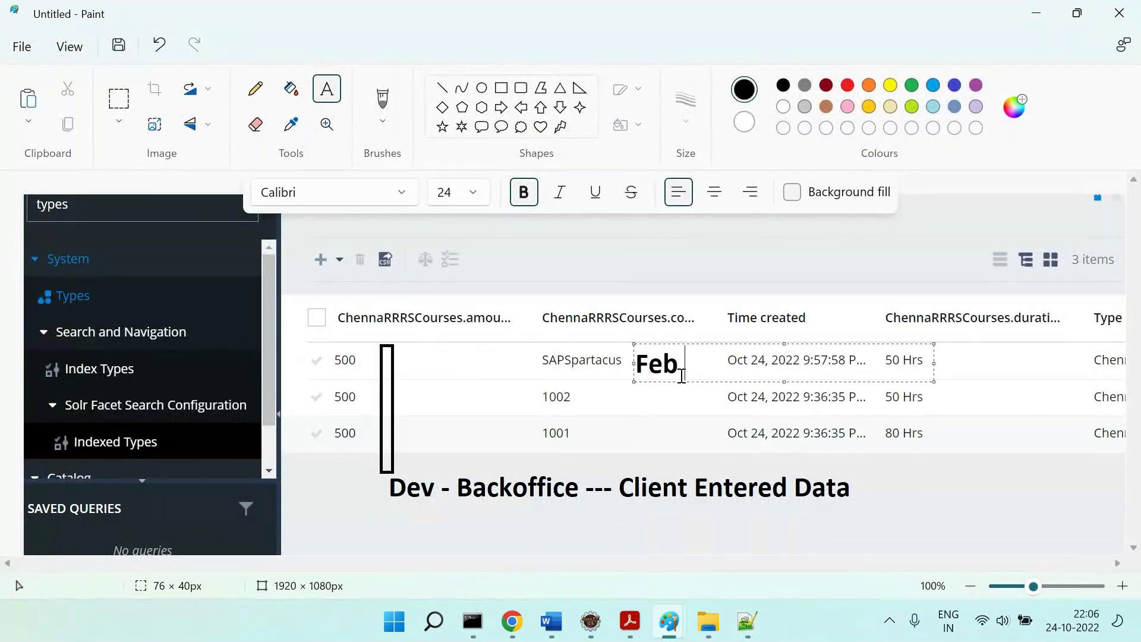
key(ctrl+a)
key(ctrl+shift+comma)
key(ctrl+shift+comma)
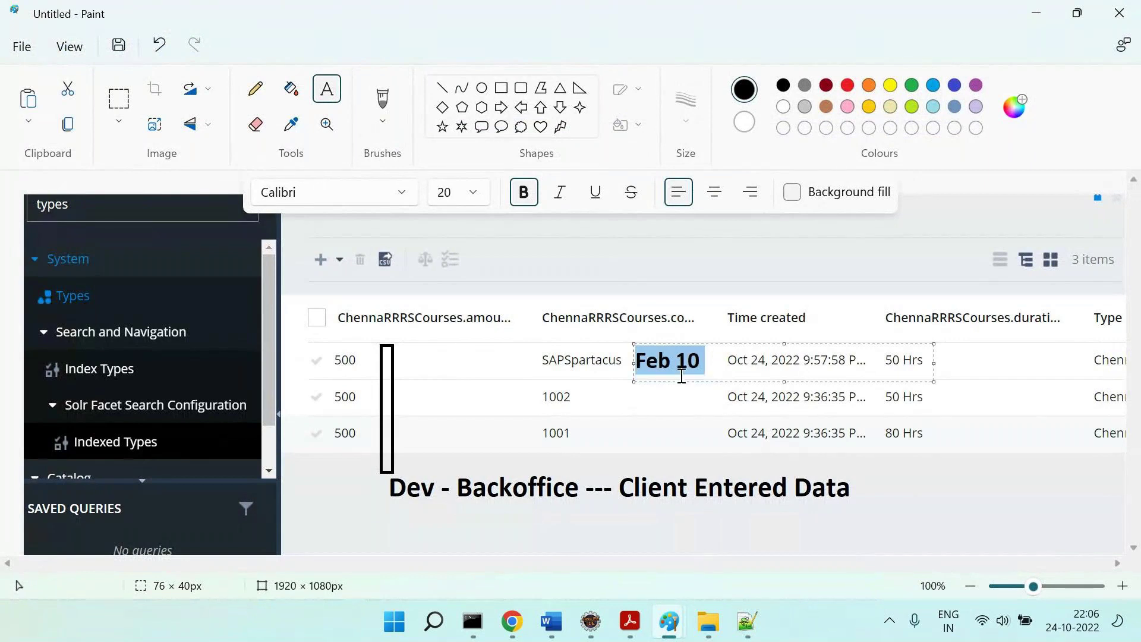
click(689, 404)
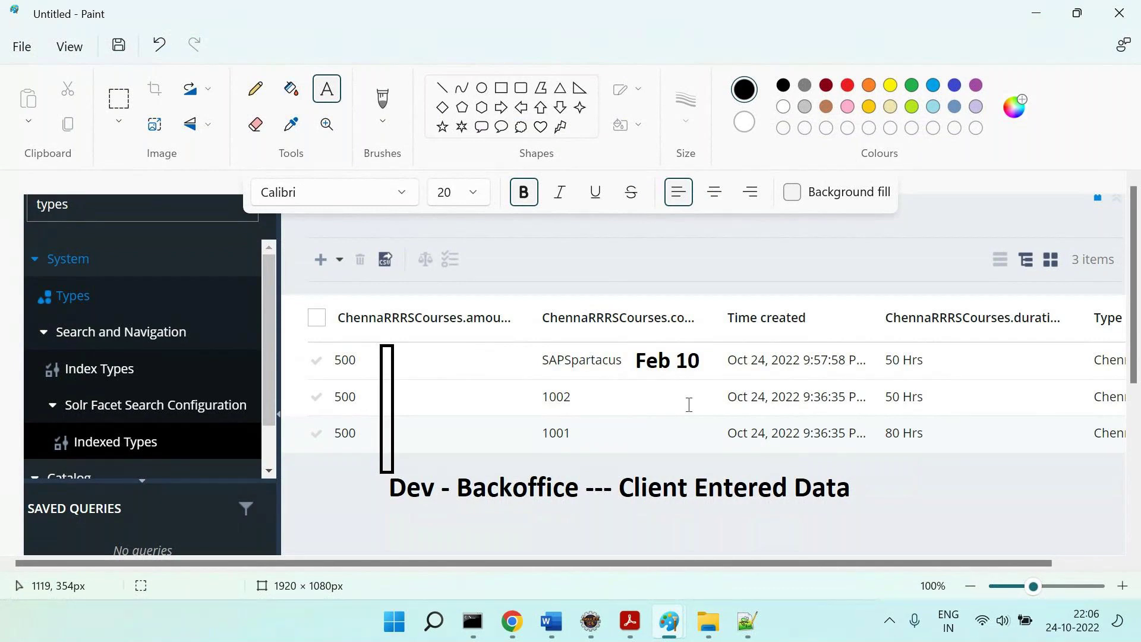
key(alt+Tab)
Delete the creationtime column and its settings from the Courses header.
click(466, 140)
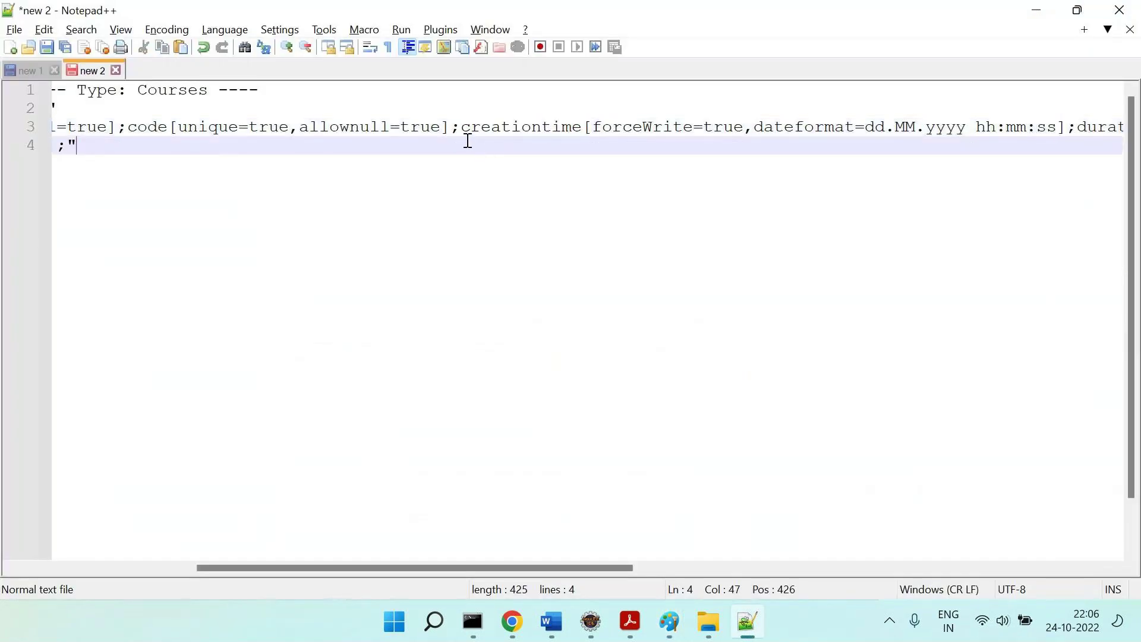
drag(460, 128, 1068, 131)
key(Delete)
key(Delete)
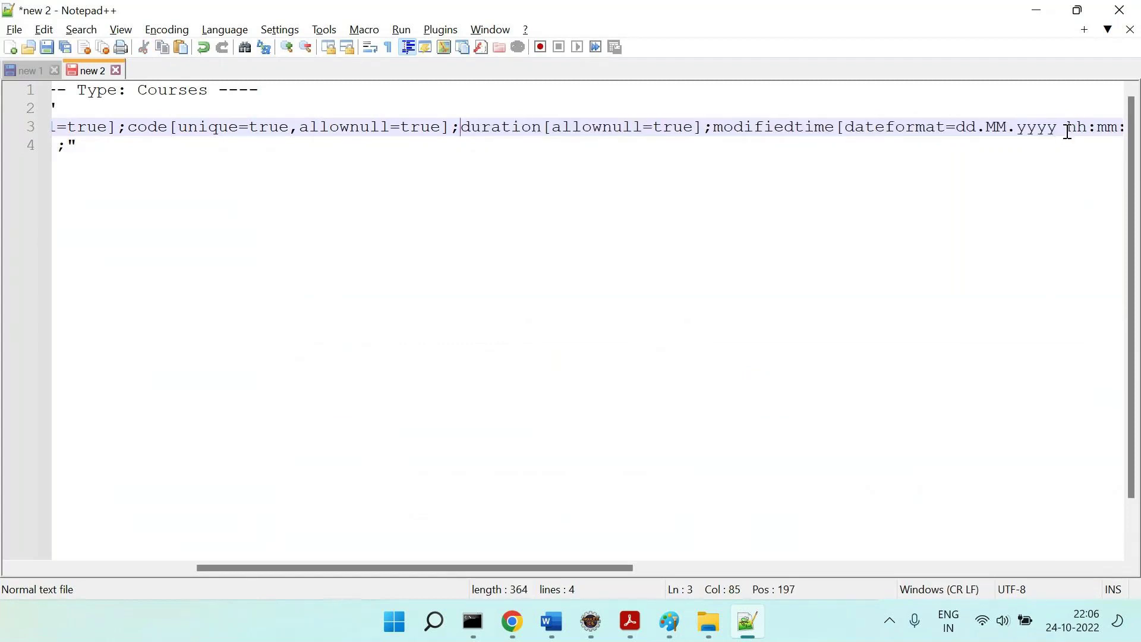
double_click(491, 127)
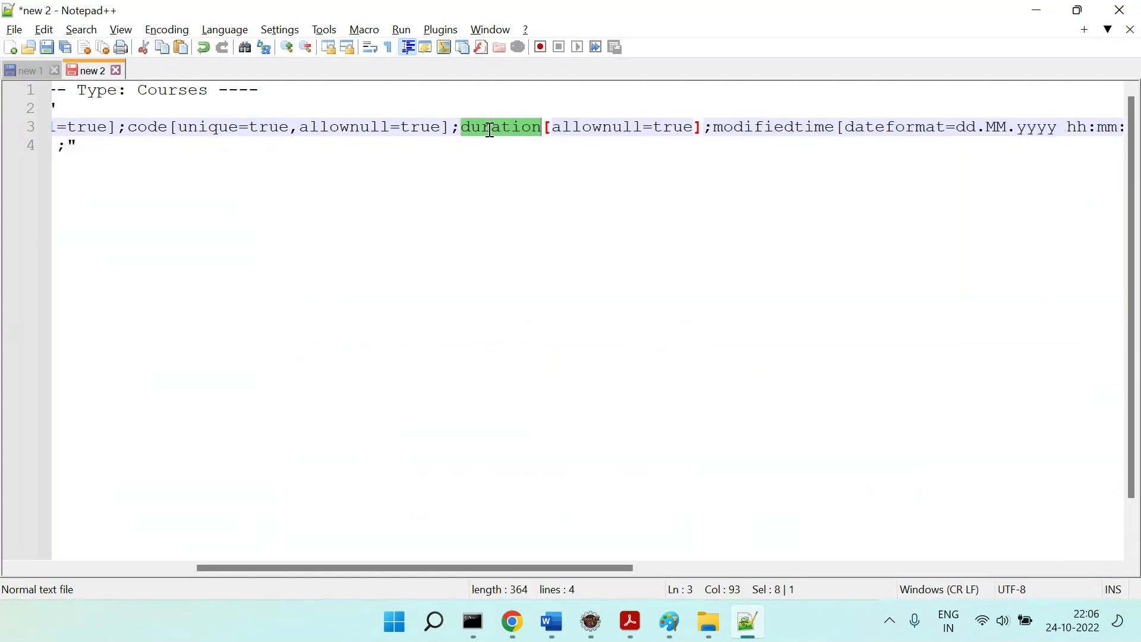
scroll(652, 192, right, 5)
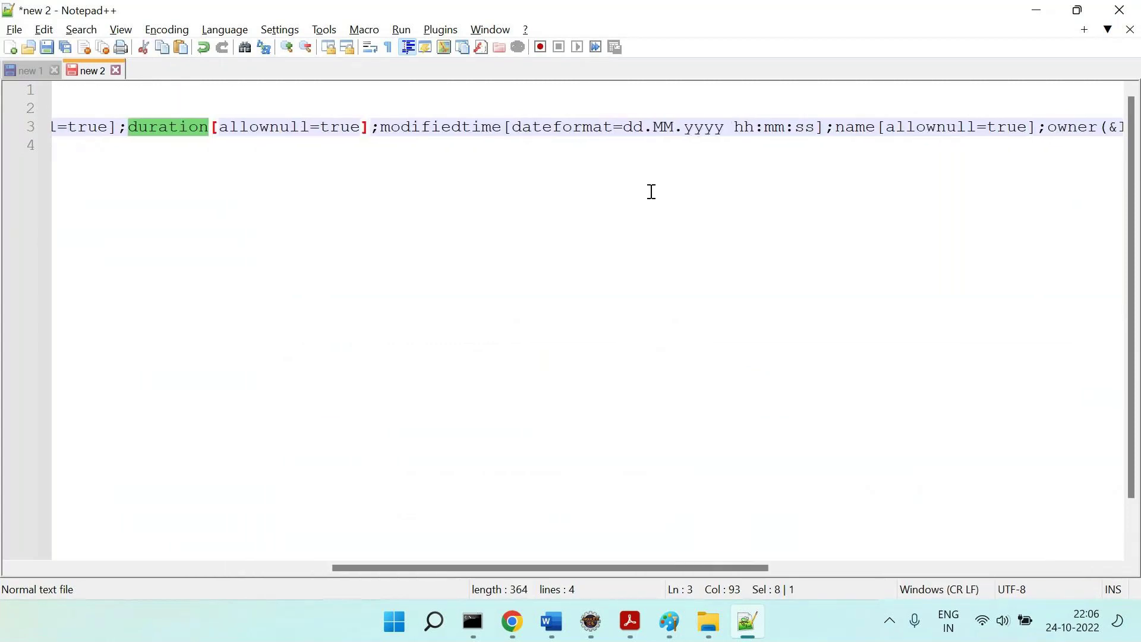
click(379, 127)
scroll(682, 139, right, 3)
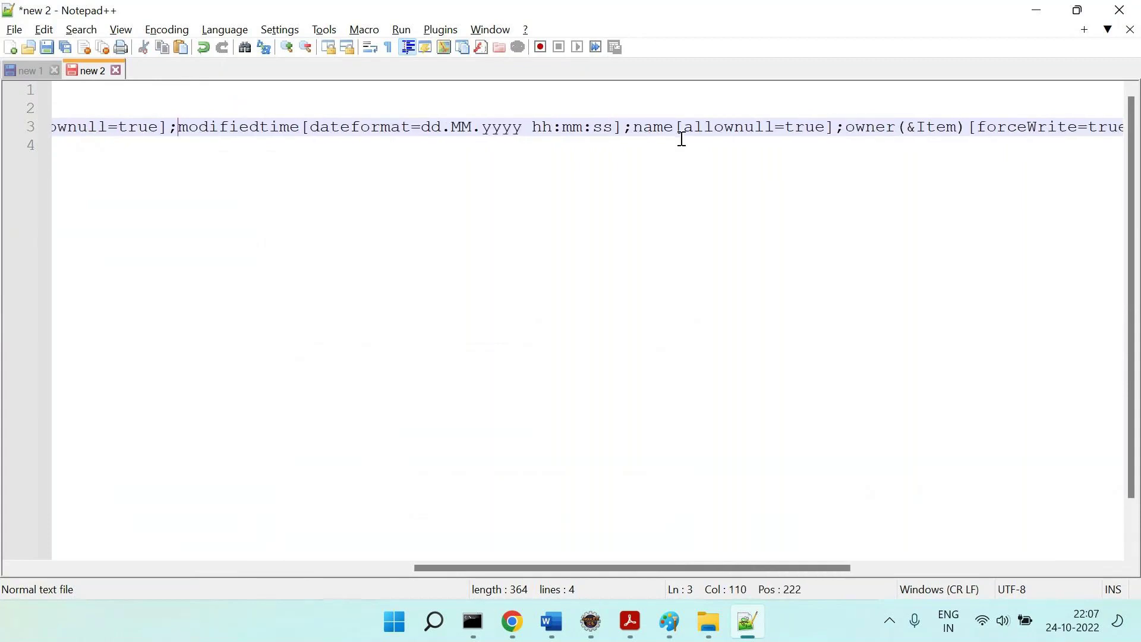
Add a 'Mar 5th' label beside the 1002 row in the Paint sketch.
key(alt+Tab)
drag(577, 386, 708, 408)
text(Mar 5th)
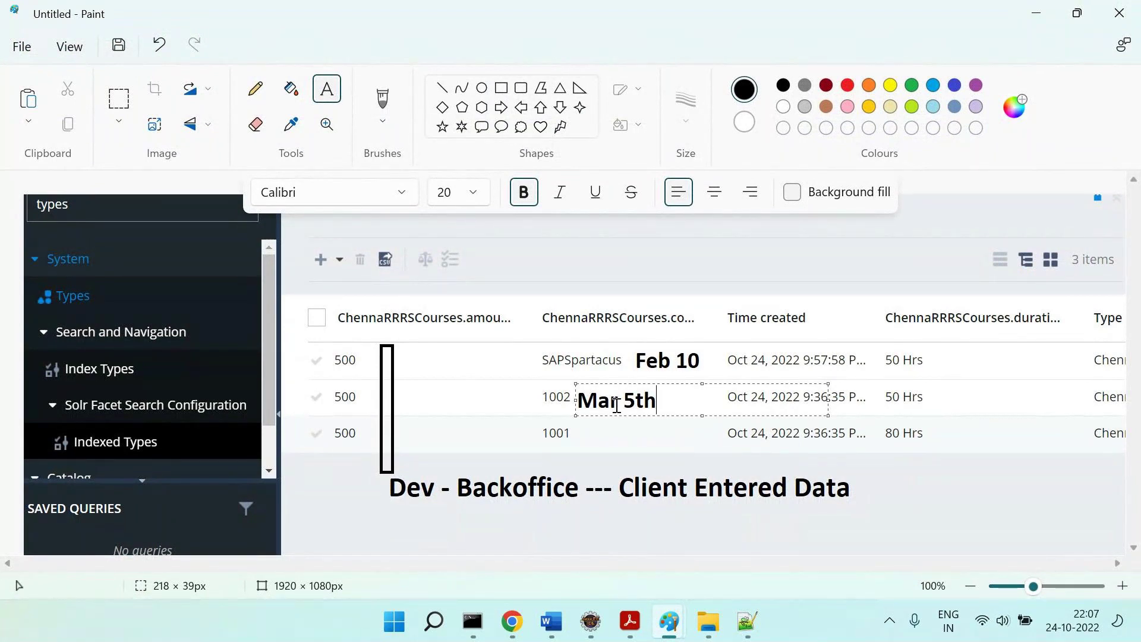
key(alt+Tab)
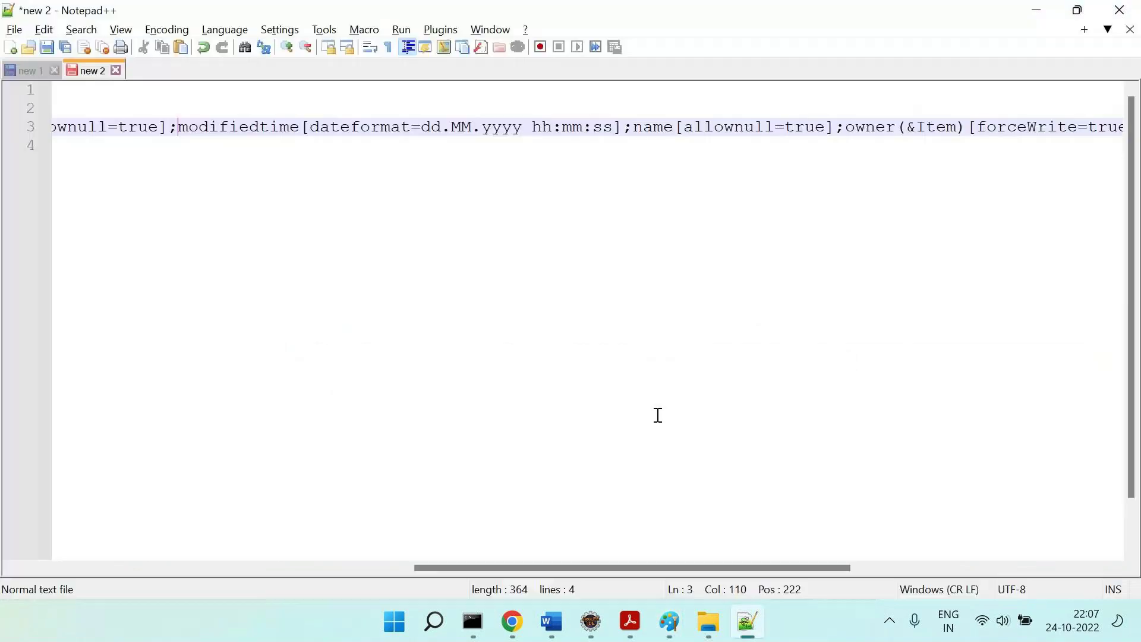
Delete the modifiedtime column and stray semicolon, then highlight the name and owner attributes.
shift+click(622, 127)
key(Delete)
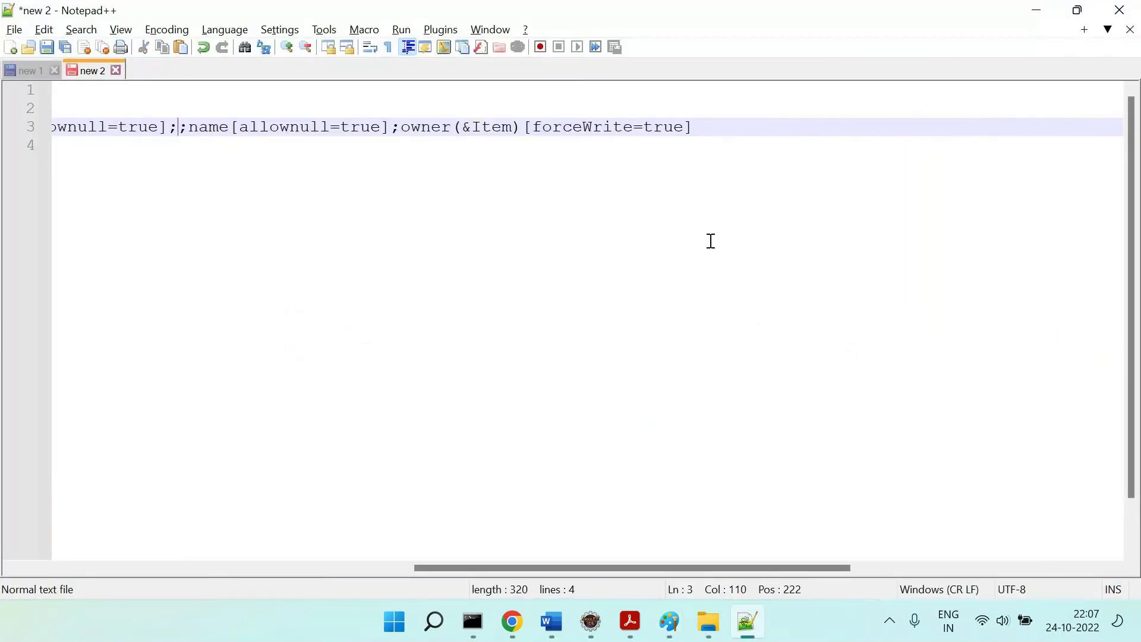
key(BackSpace)
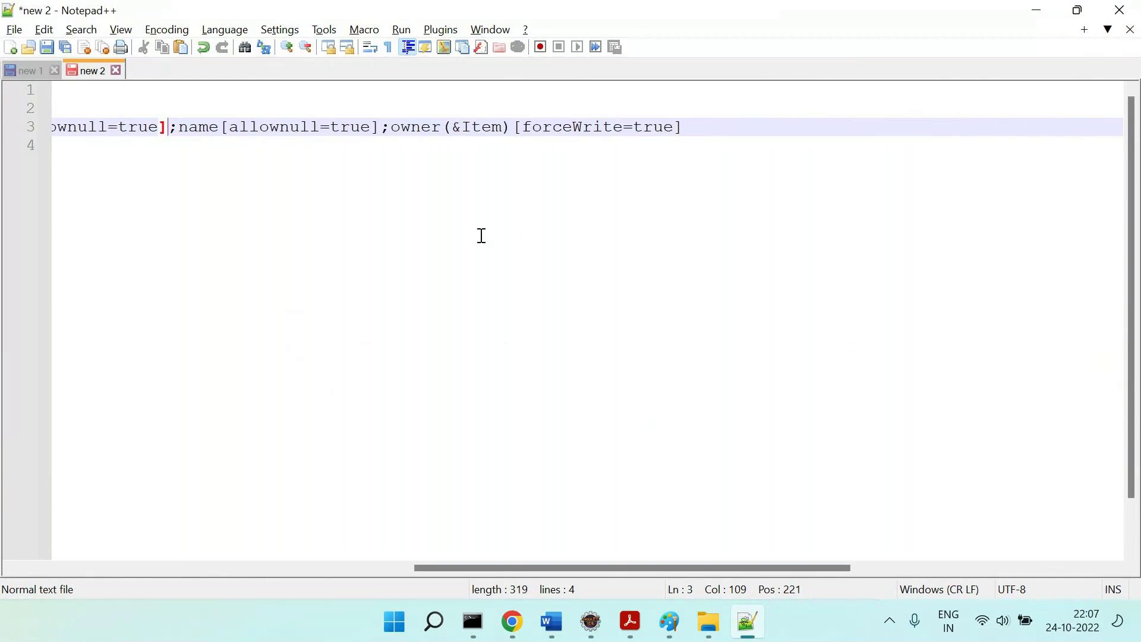
double_click(204, 127)
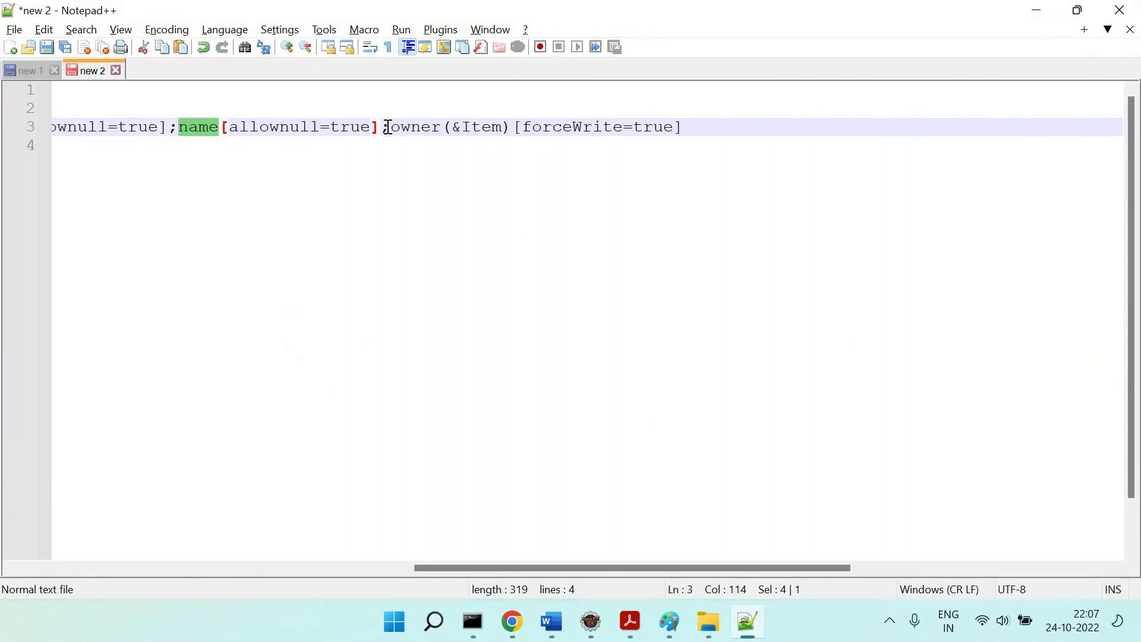
double_click(413, 134)
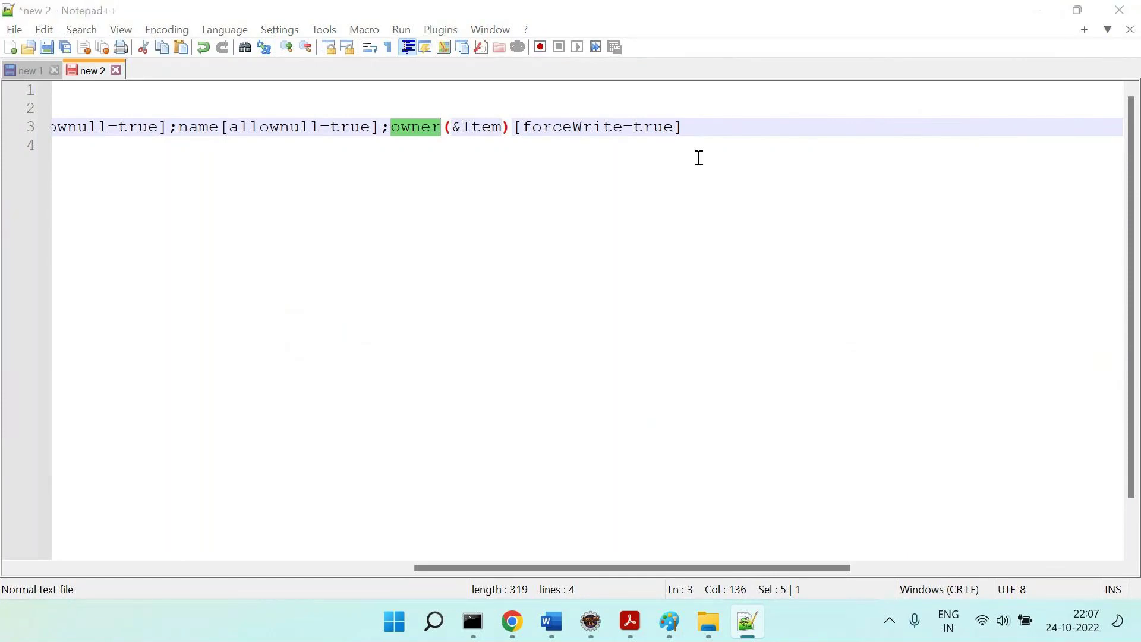
Add a text label beside the 1001 row in the Paint sketch.
key(alt+Tab)
drag(576, 425, 684, 443)
text(Chenna)
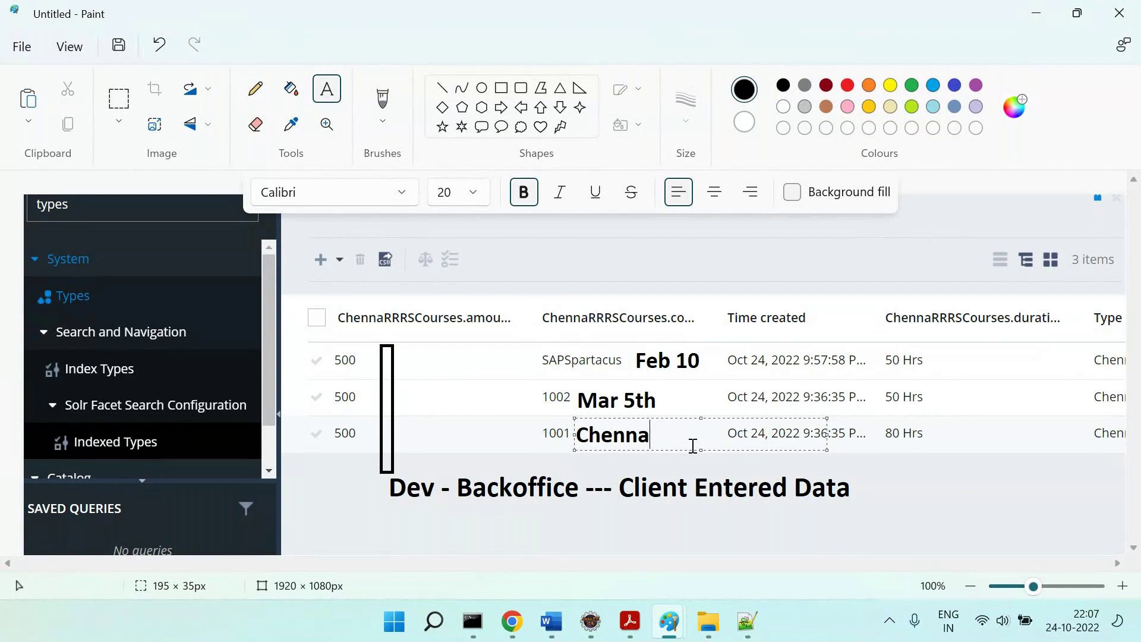
drag(685, 441, 541, 443)
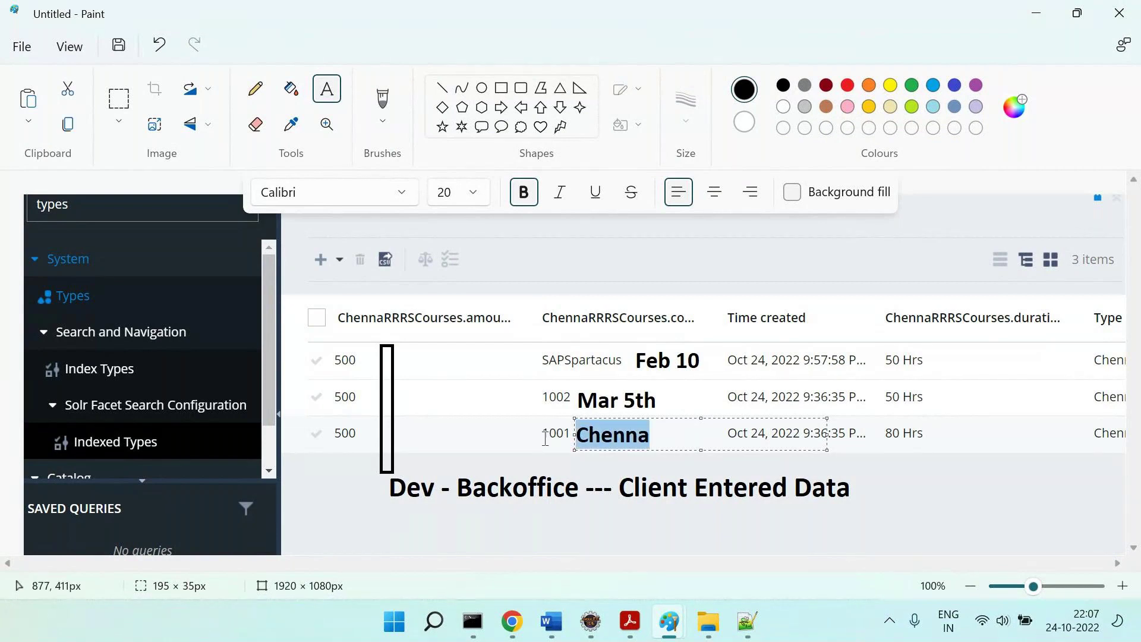
click(511, 445)
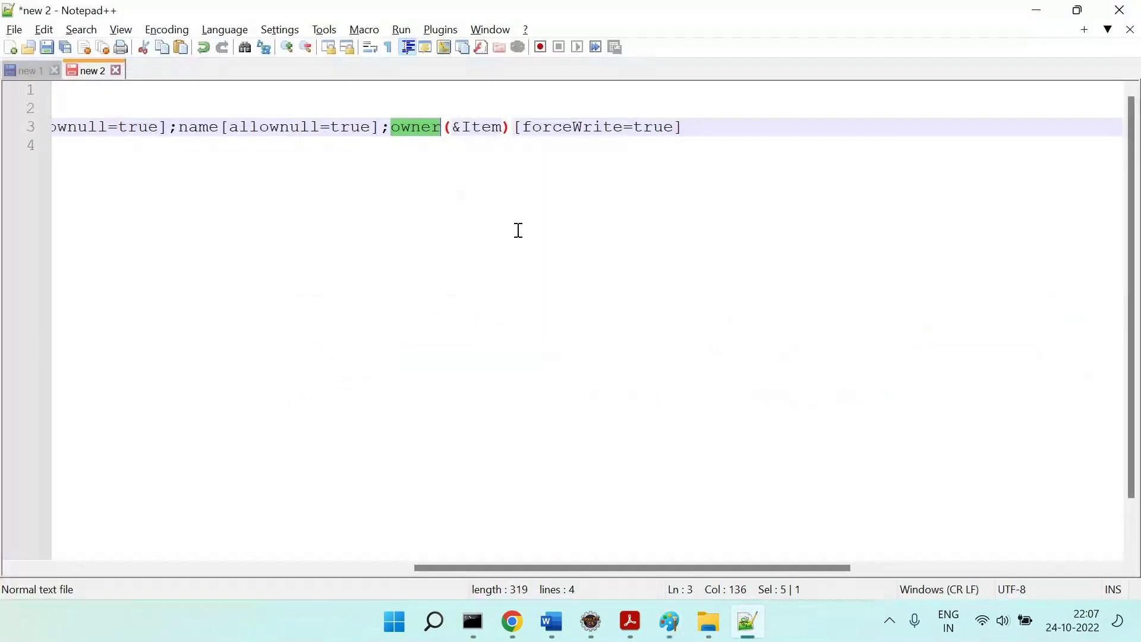
Delete the owner(&Item)[forceWrite=true] column from the end of the Courses header.
click(606, 159)
scroll(654, 201, right, 5)
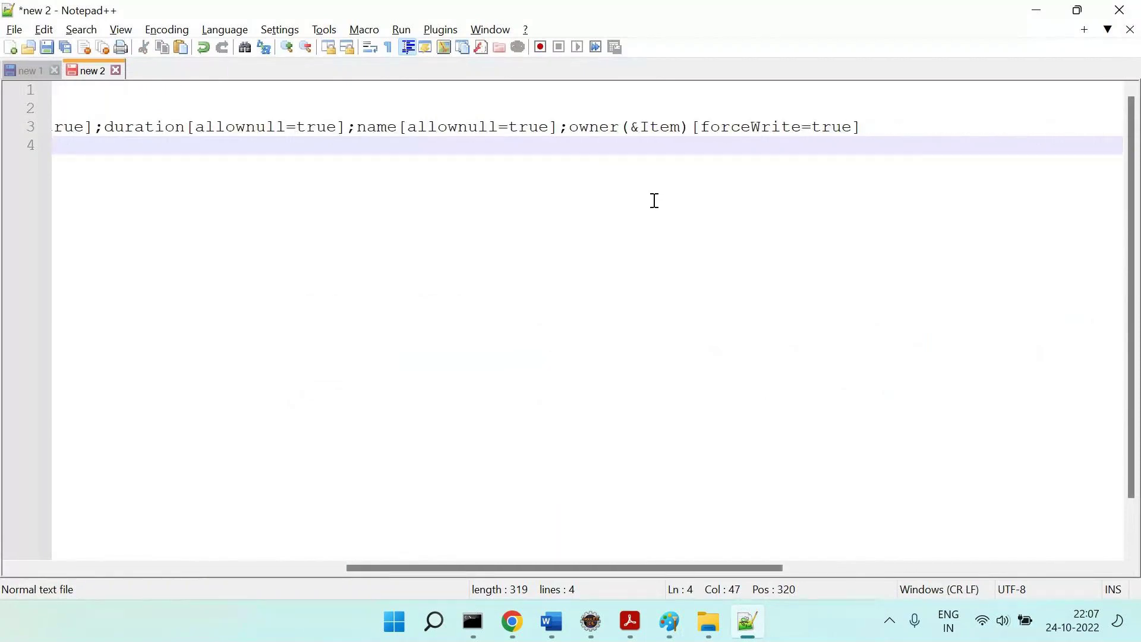
scroll(654, 201, right, 2)
drag(767, 125, 452, 130)
key(BackSpace)
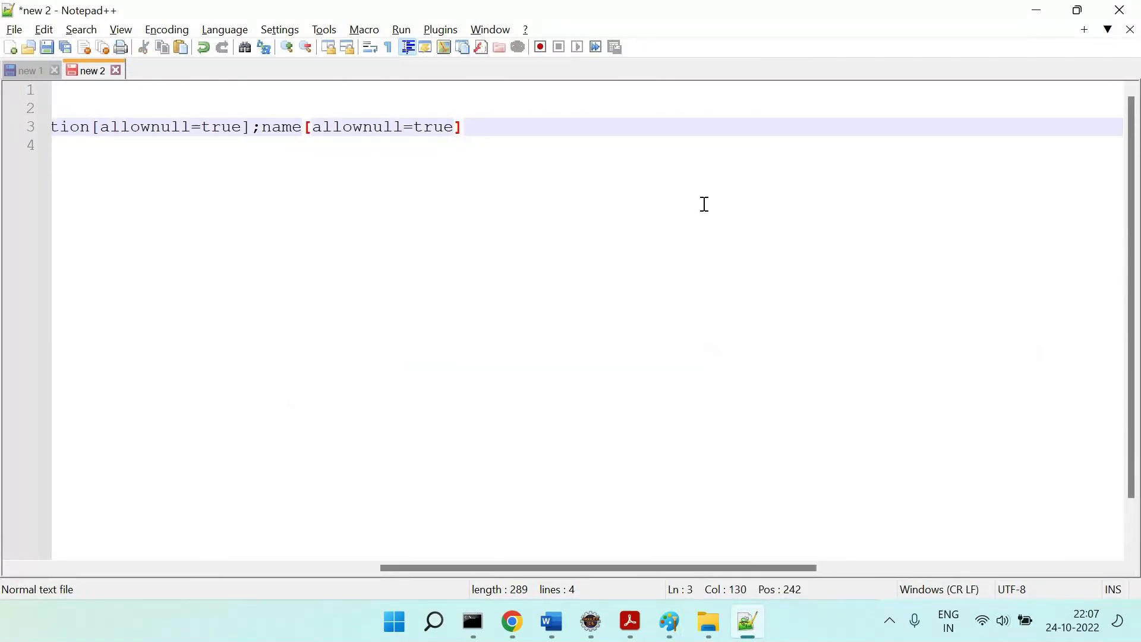
scroll(705, 204, left, 10)
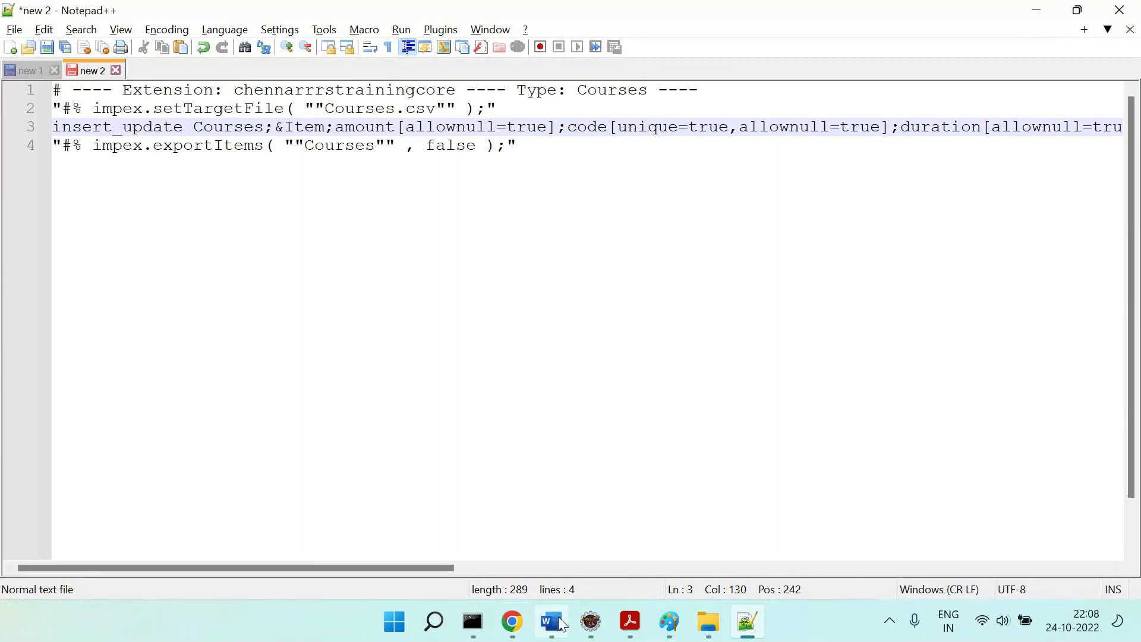
key(alt+Tab)
click(544, 467)
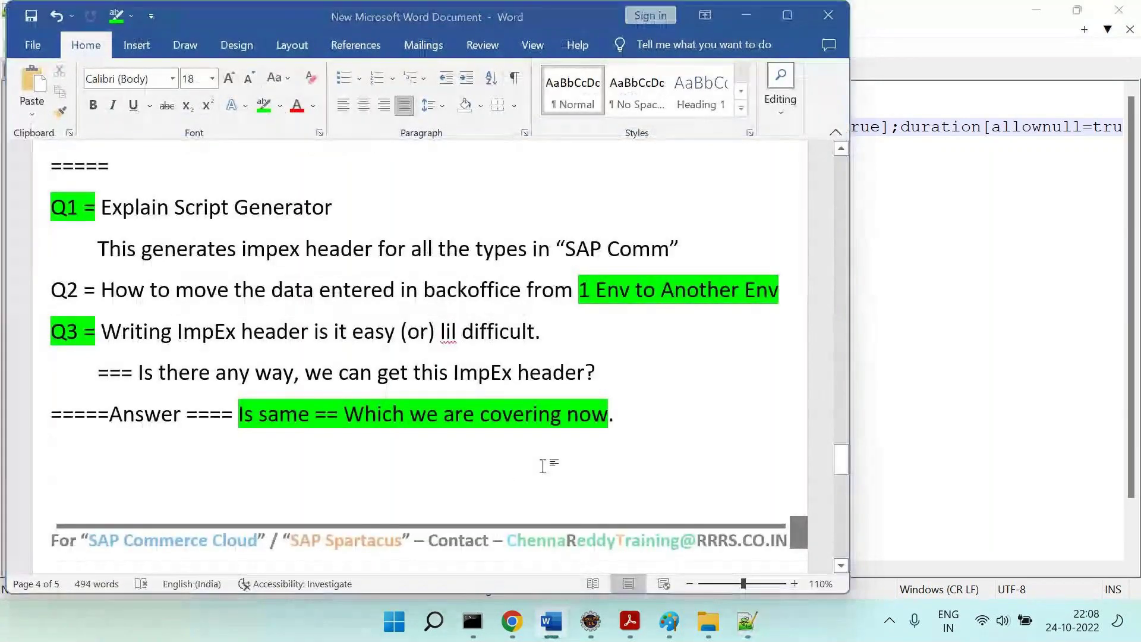
Select and copy the whole four-line Courses header in Notepad++.
key(alt+Tab)
key(ctrl+a)
key(ctrl+c)
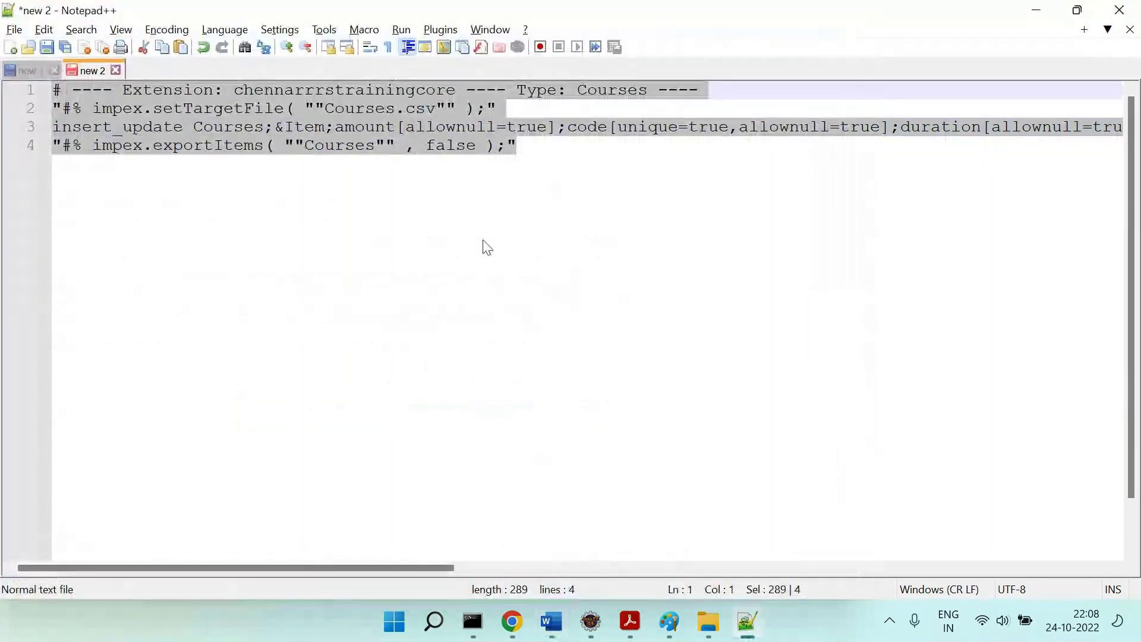
click(512, 621)
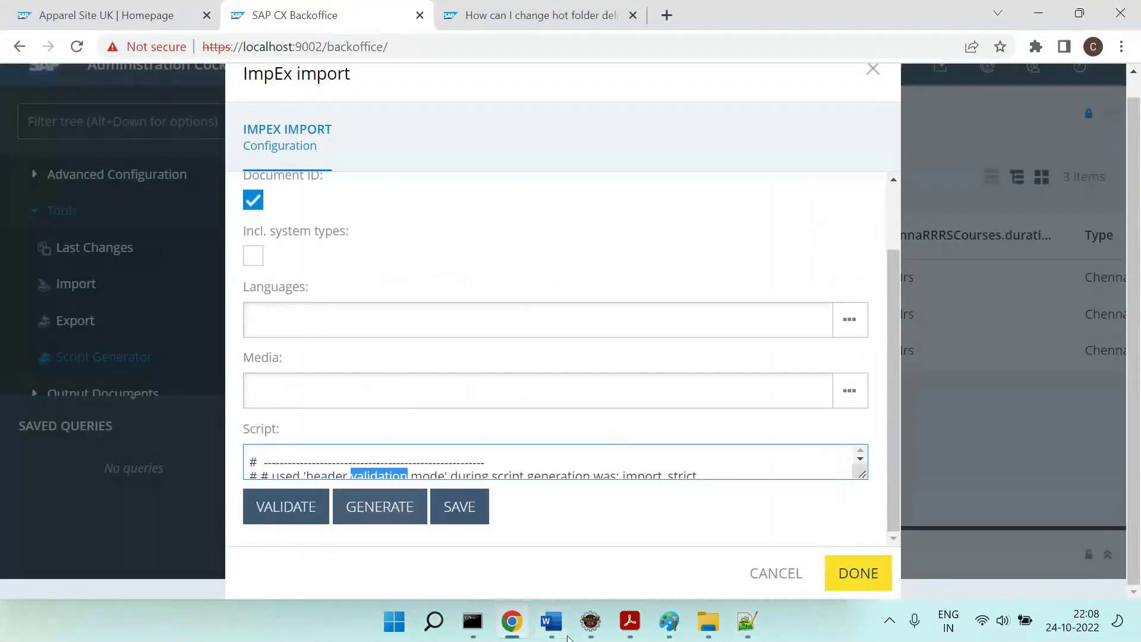
key(alt+Tab)
Under Q2, add indented lines 'Step 1 = Make ImpEx Header Ready' and 'Step 2 = Export the Dev Data'.
click(814, 291)
key(Return)
key(Tab)
text(==== Step 1)
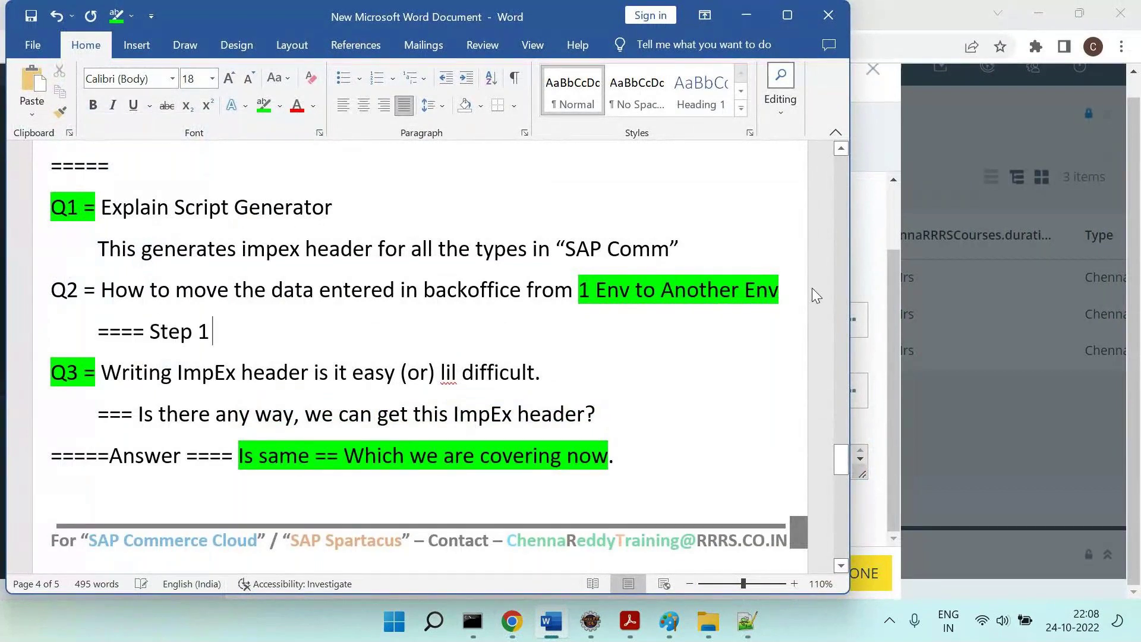
text( = Make ImpE)
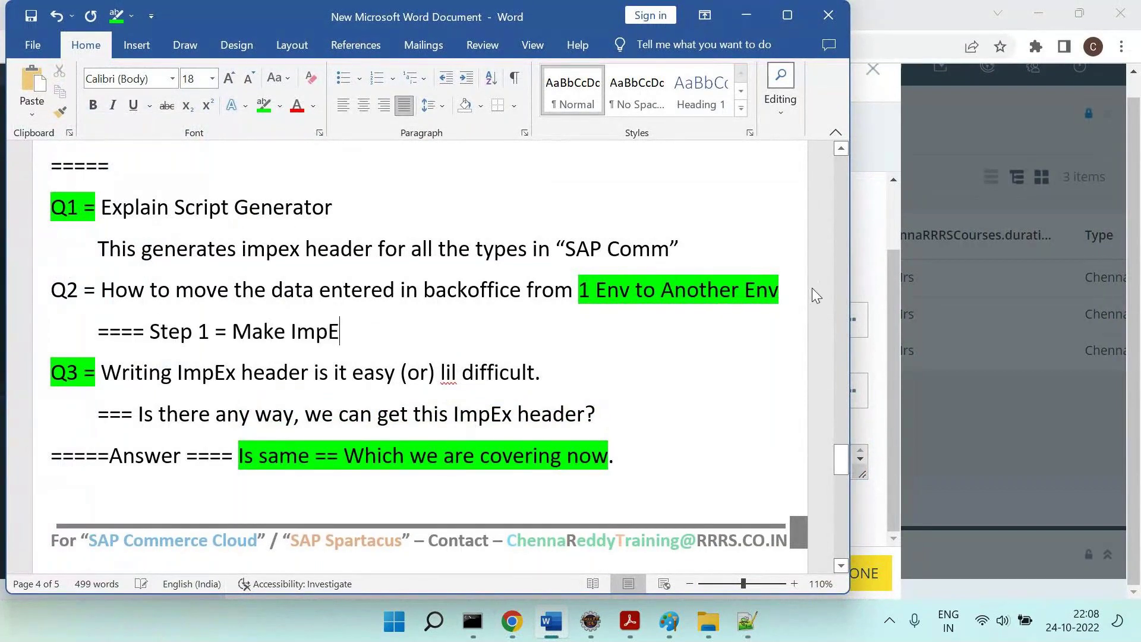
text(x Header Ready)
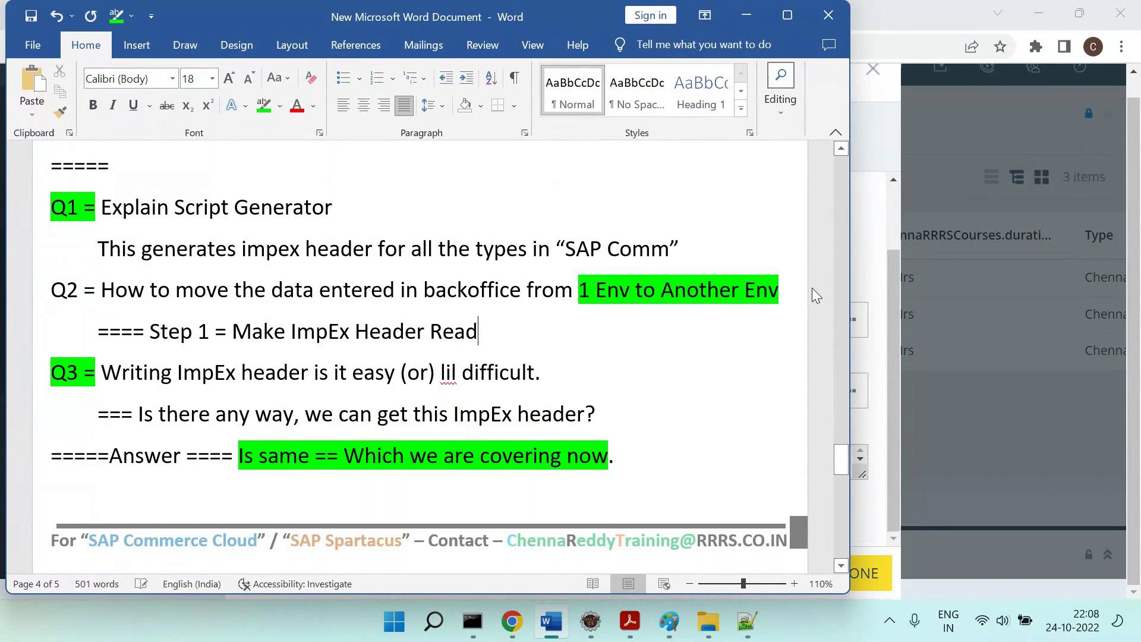
key(Return)
key(Tab)
text(Step 2 )
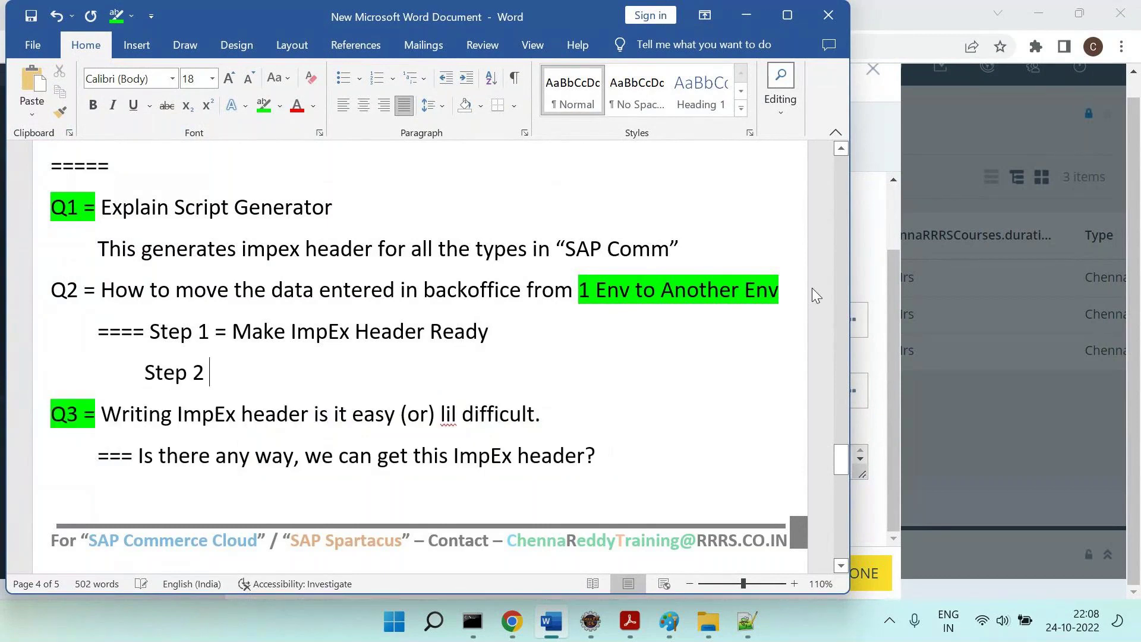
text(= Export the Dev Data)
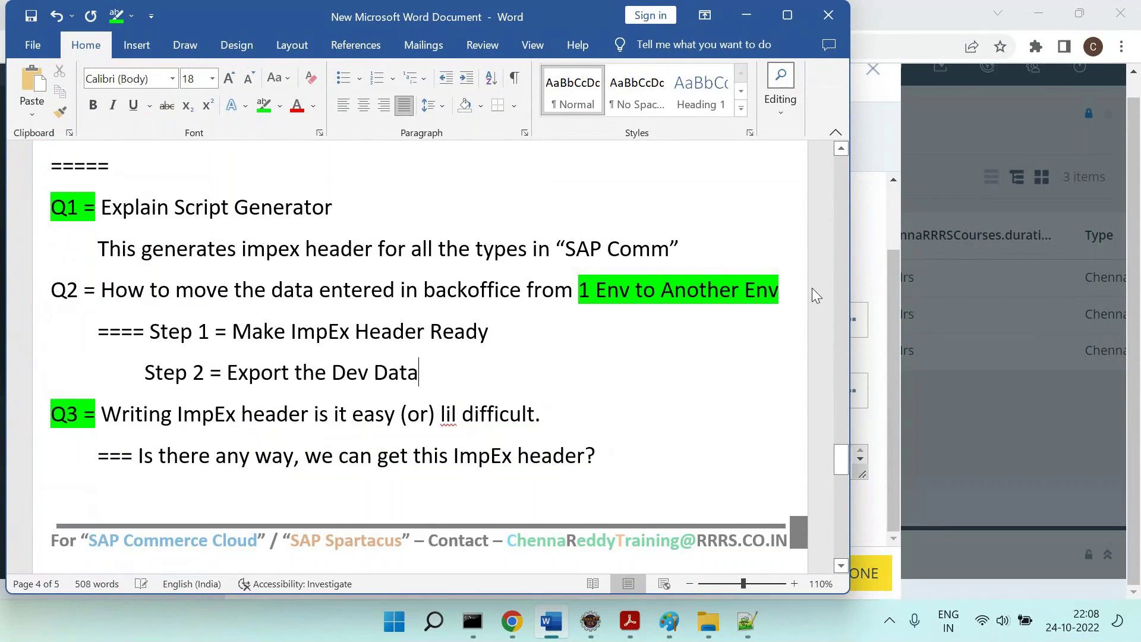
key(Return)
key(Tab)
key(Tab)
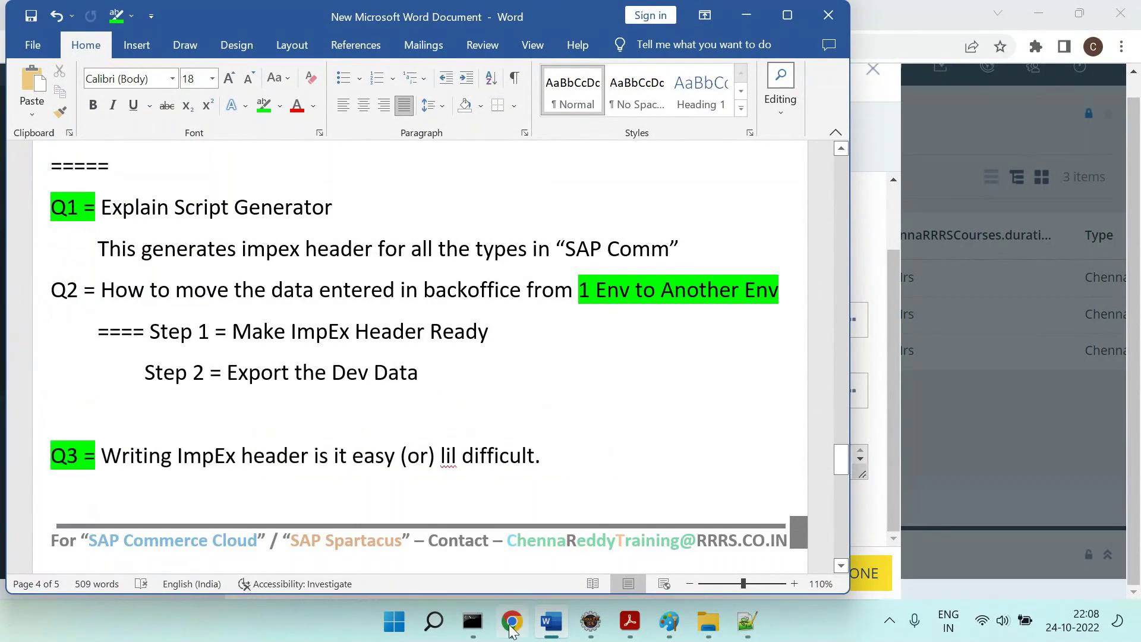
click(512, 622)
Open the localhost:9002 admin console and log in as admin with the account password.
click(492, 17)
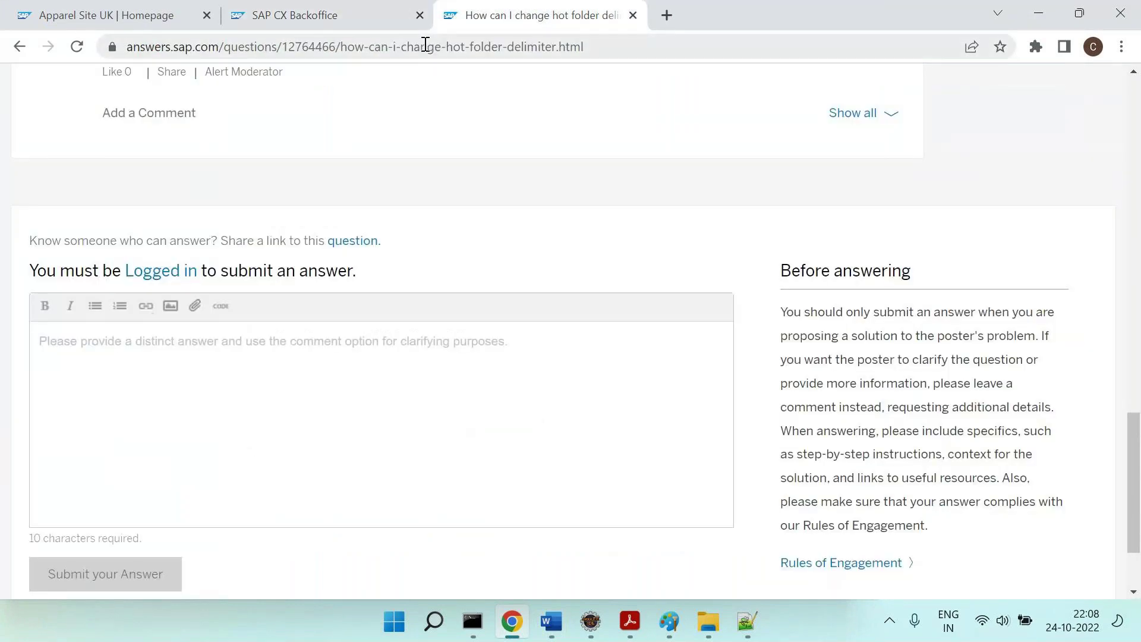
click(425, 46)
text(lo)
key(Return)
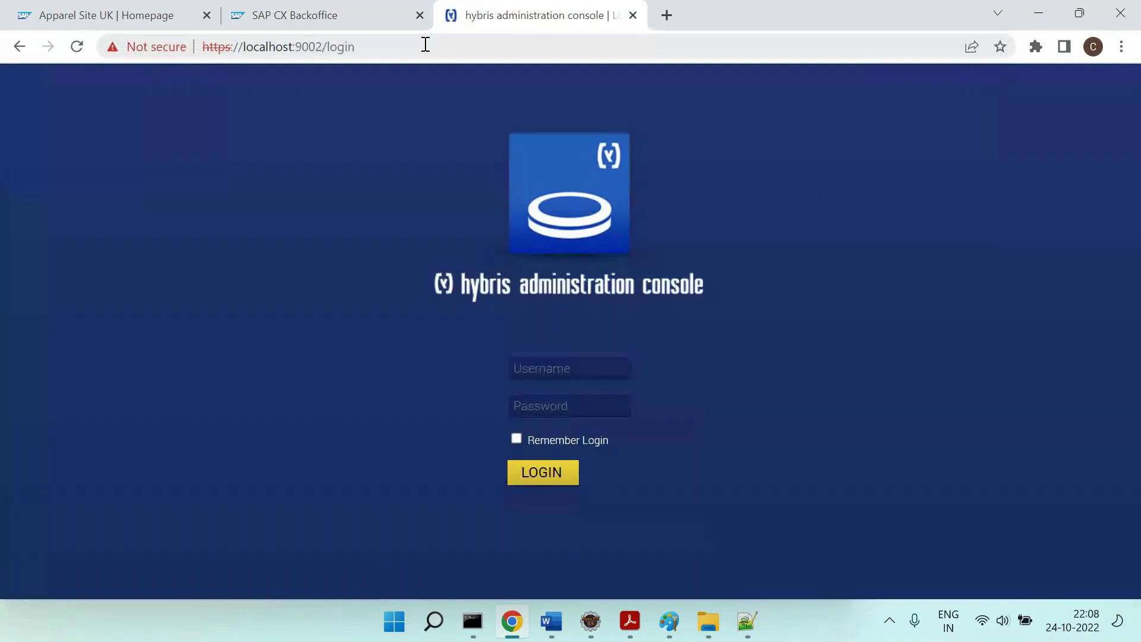
click(559, 366)
text(admin)
key(Tab)
text(password12)
key(Return)
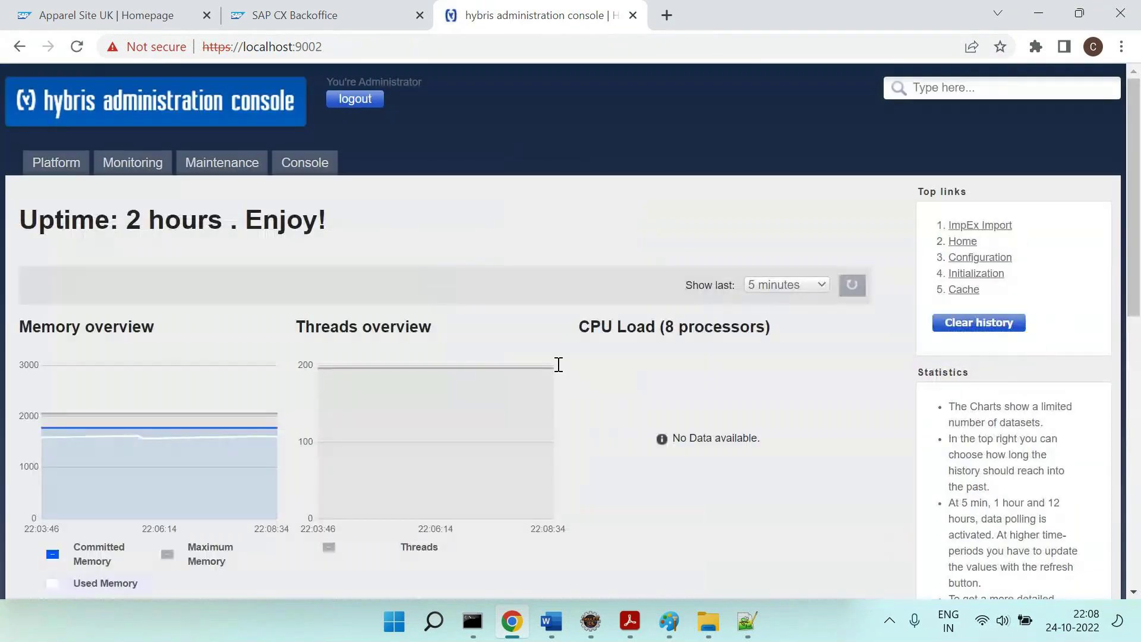
Paste the Courses header into ImpEx Export and export it, producing dataexport_000002BE.zip.
click(315, 191)
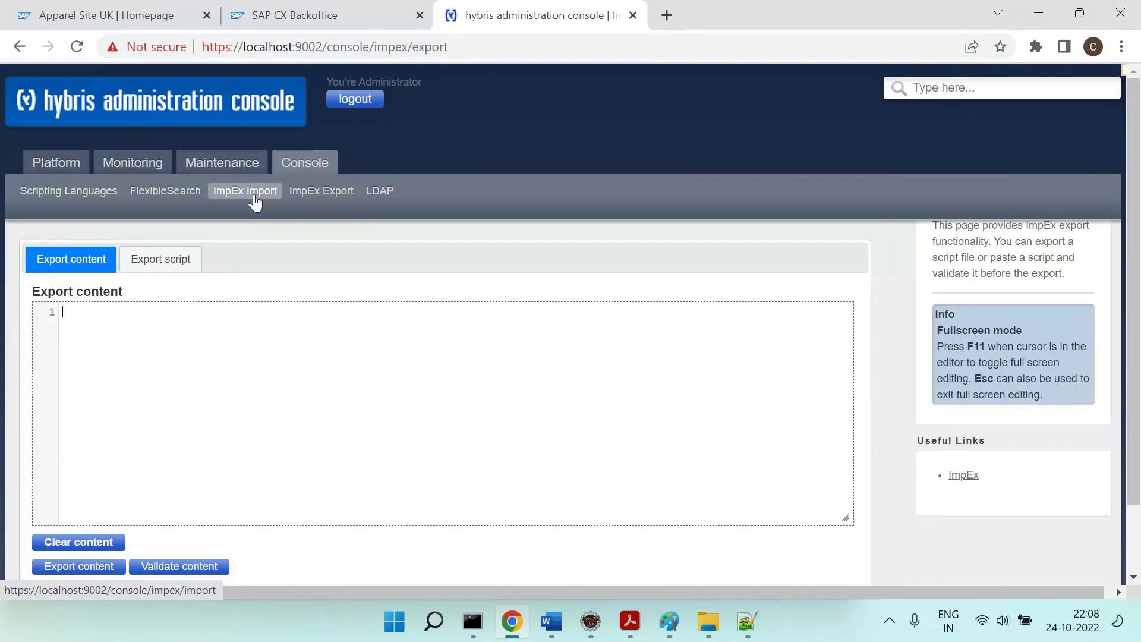
click(196, 366)
key(ctrl+v)
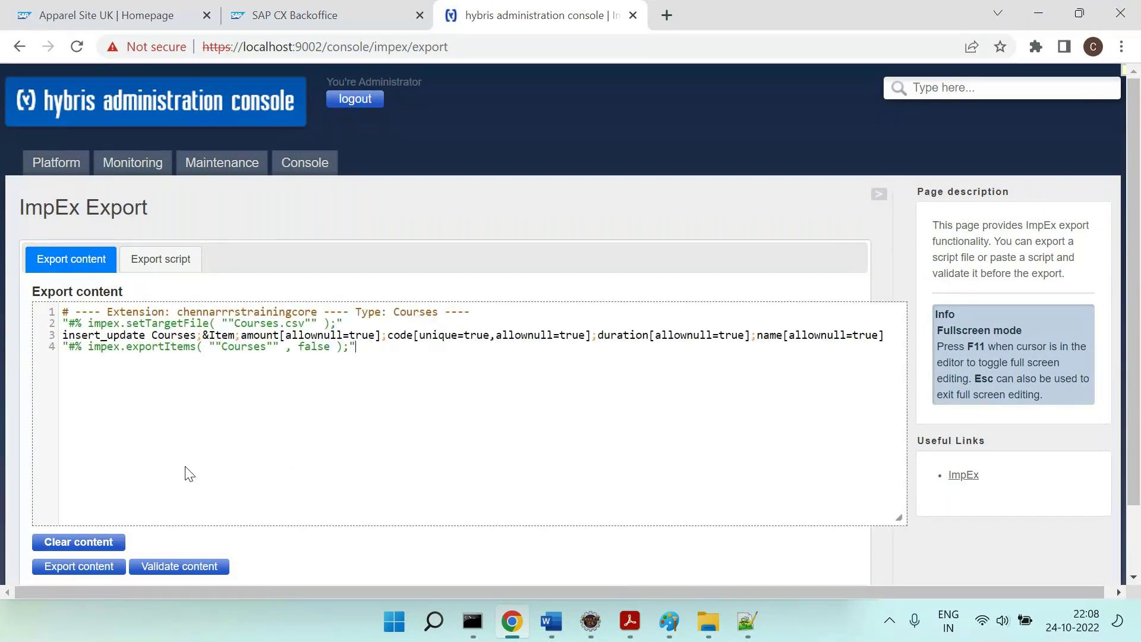
scroll(119, 523, down, 1)
click(83, 568)
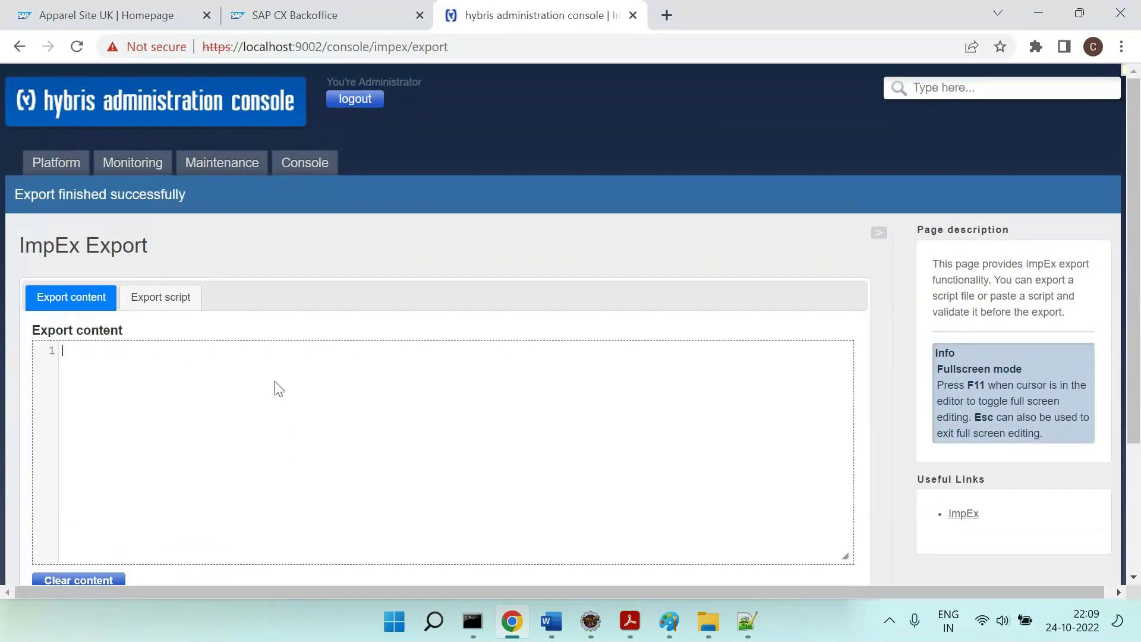
scroll(279, 389, down, 3)
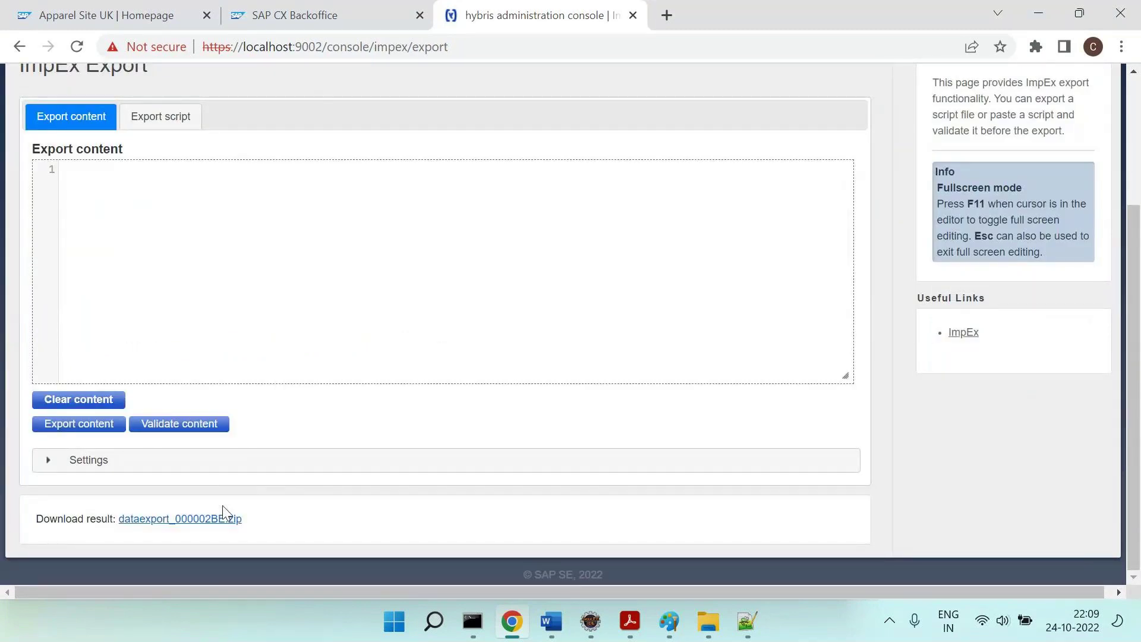